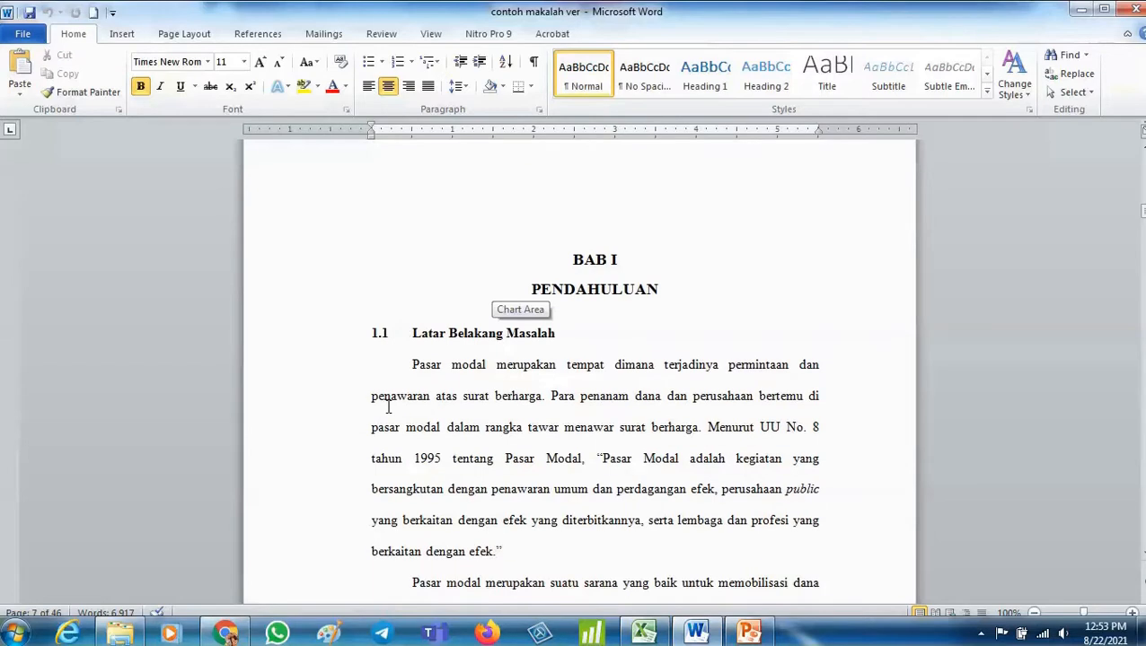
click(566, 267)
click(439, 333)
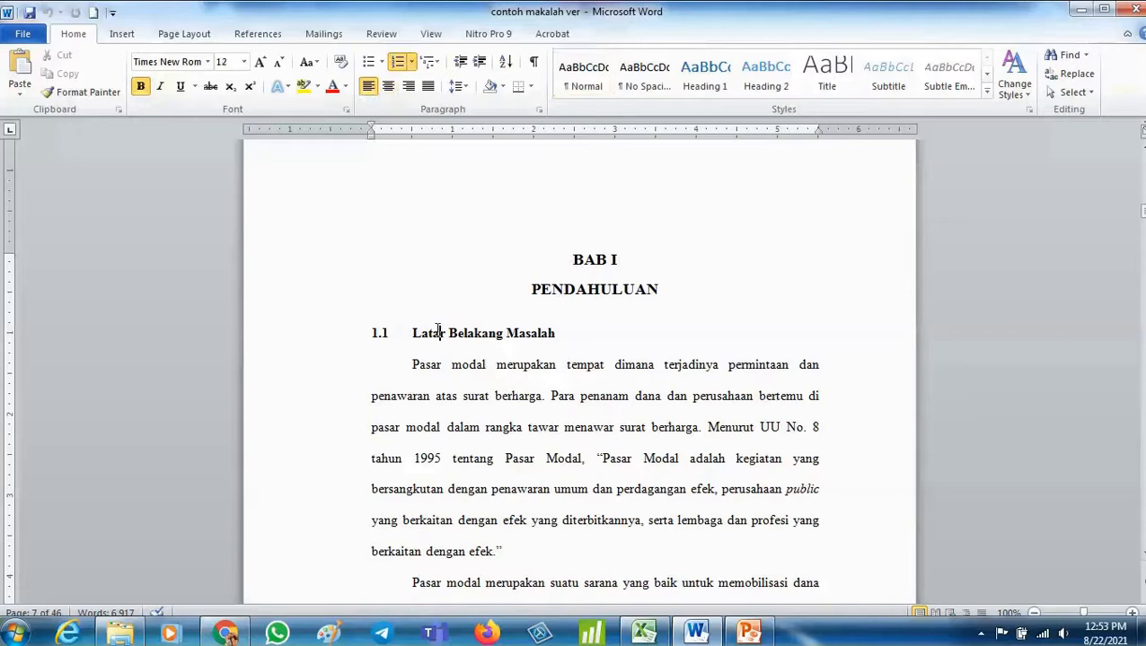
click(568, 261)
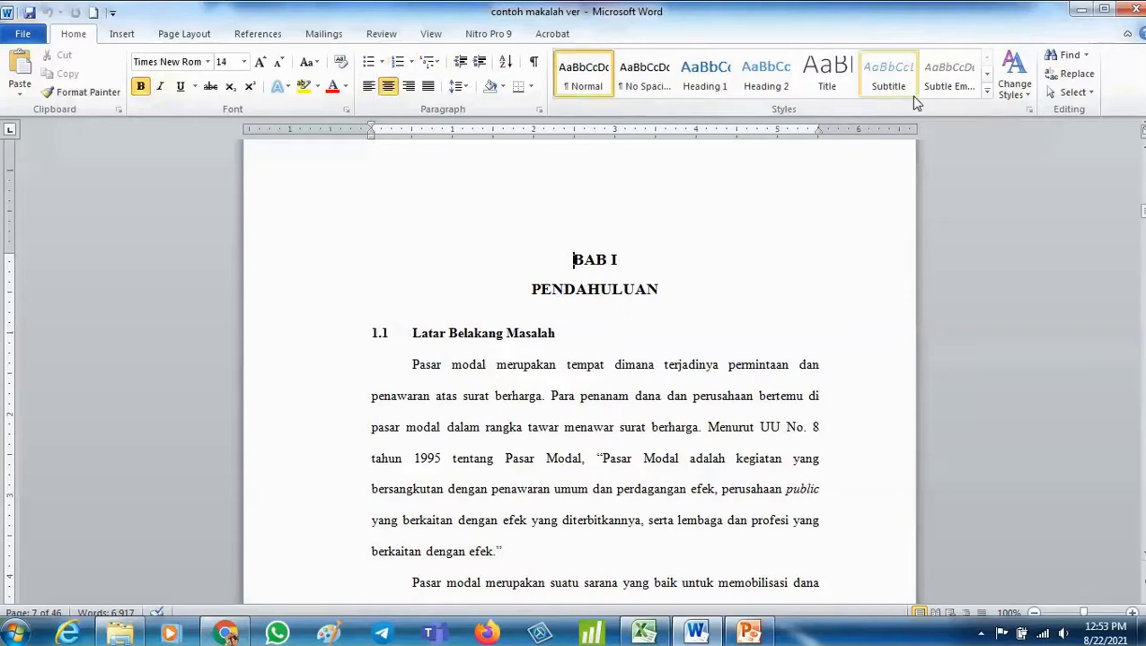
click(993, 97)
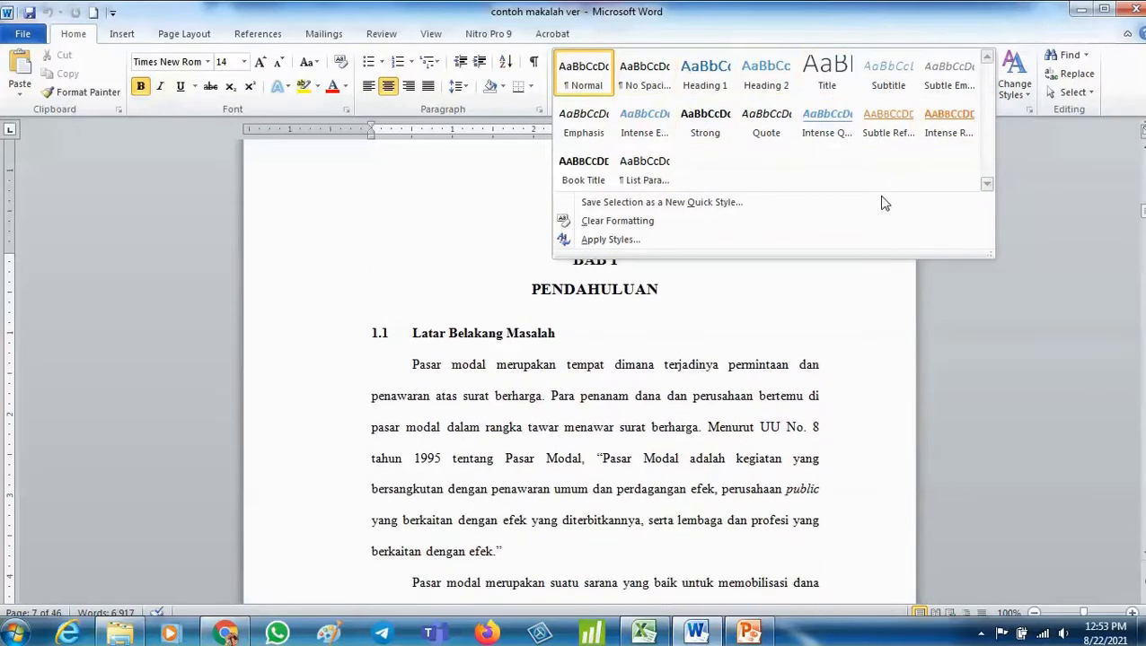
click(585, 310)
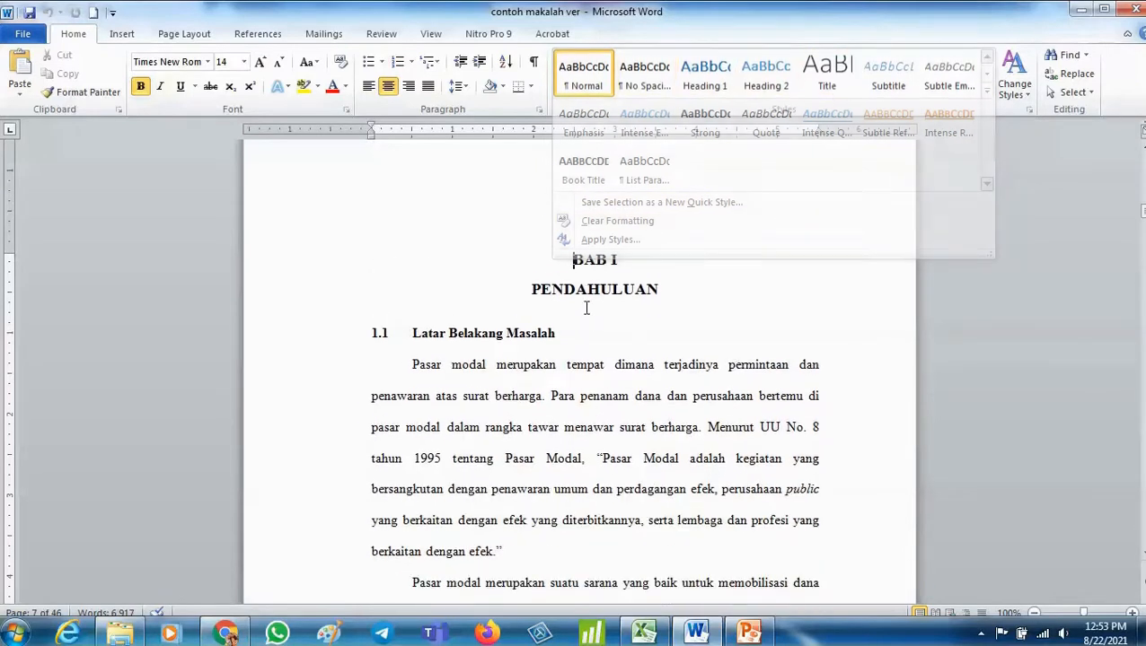
- Select the BAB I and PENDAHULUAN title lines and review the Heading 1 style settings without changing them
drag(562, 257, 643, 293)
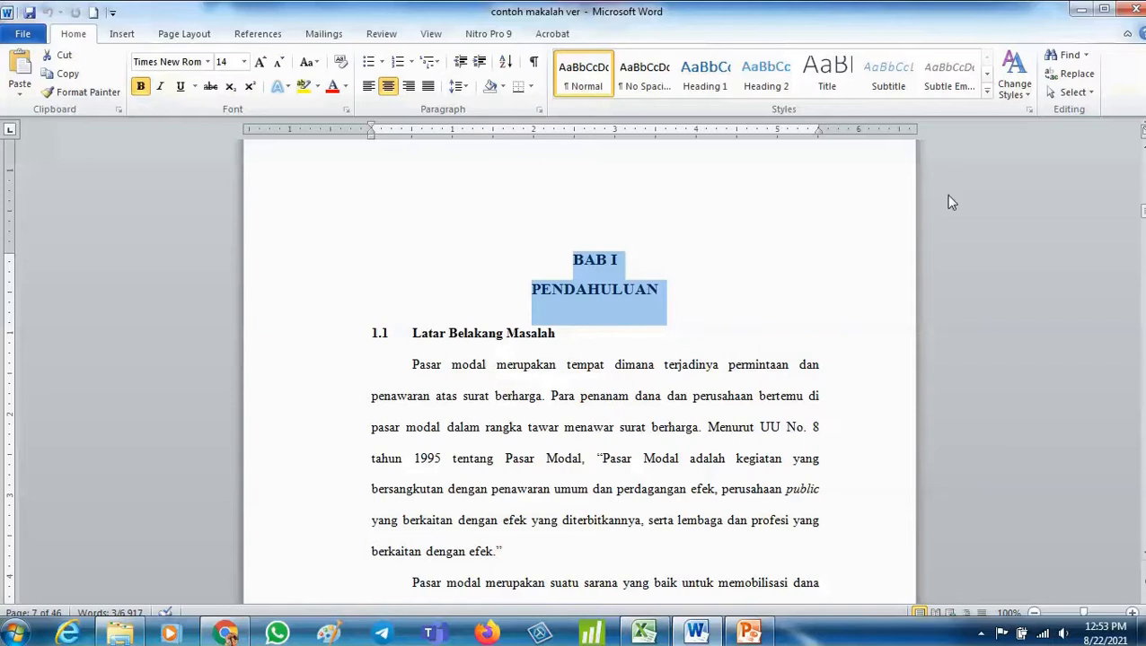
right_click(725, 96)
click(735, 119)
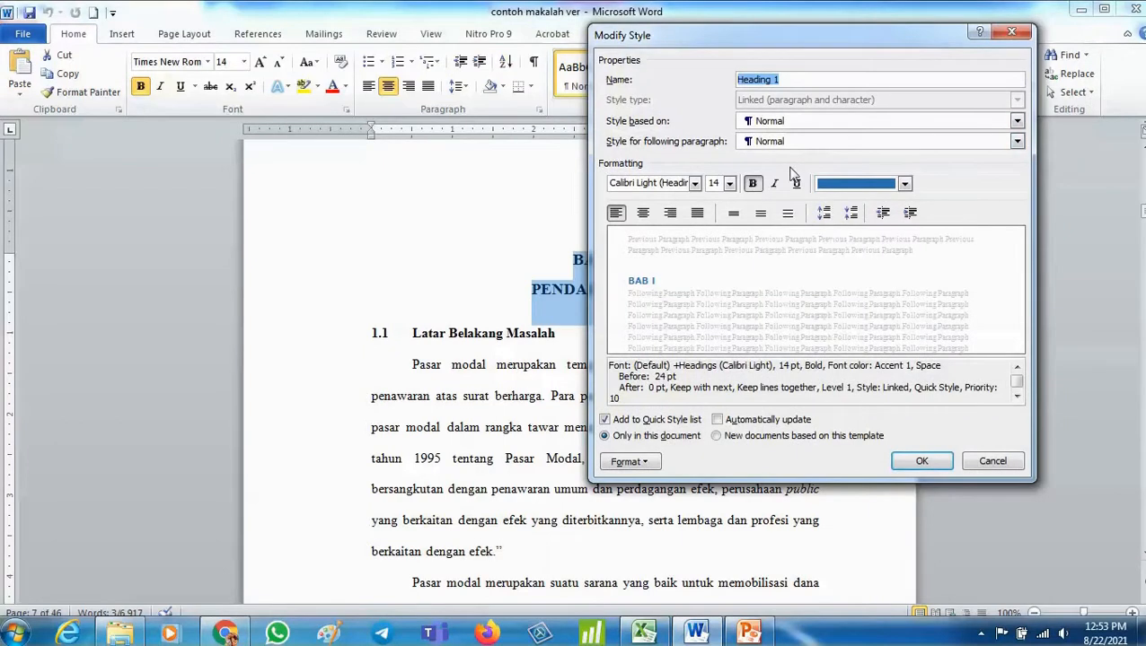
click(648, 461)
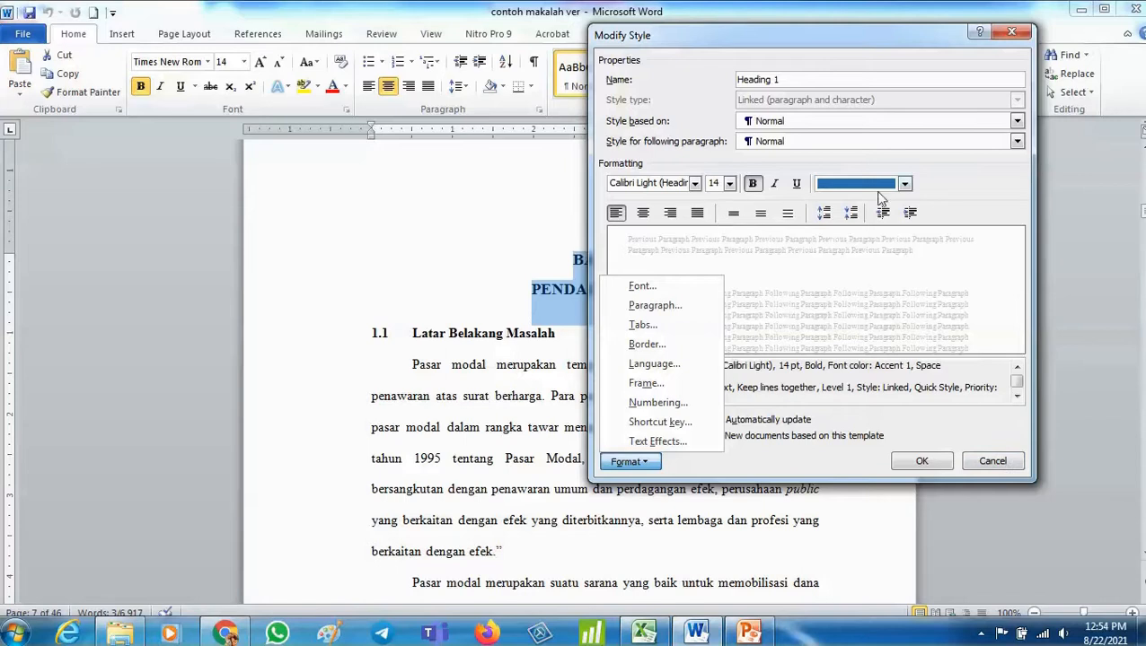
click(988, 461)
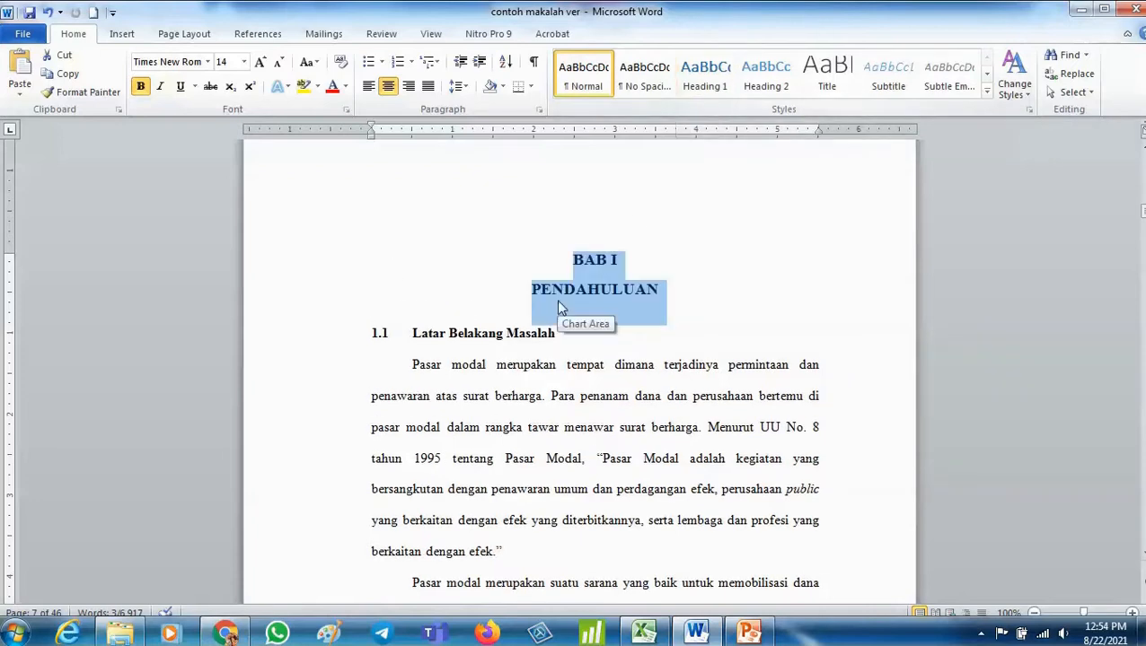
- Apply Heading 1 to the chapter title and undo it
click(715, 90)
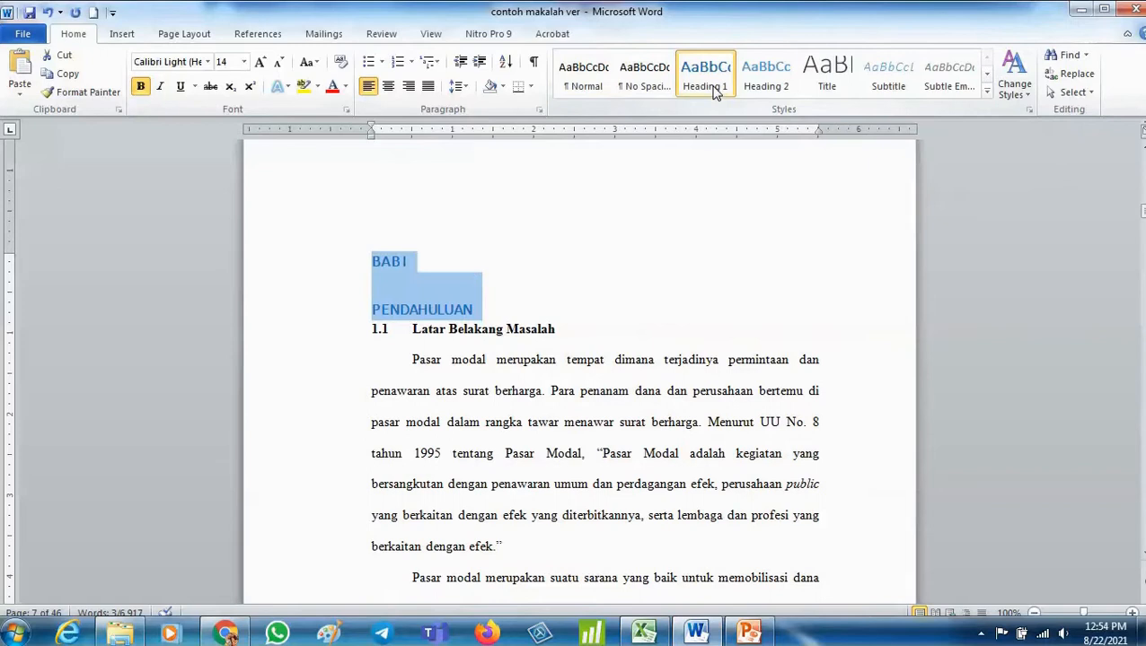
key(ctrl+z)
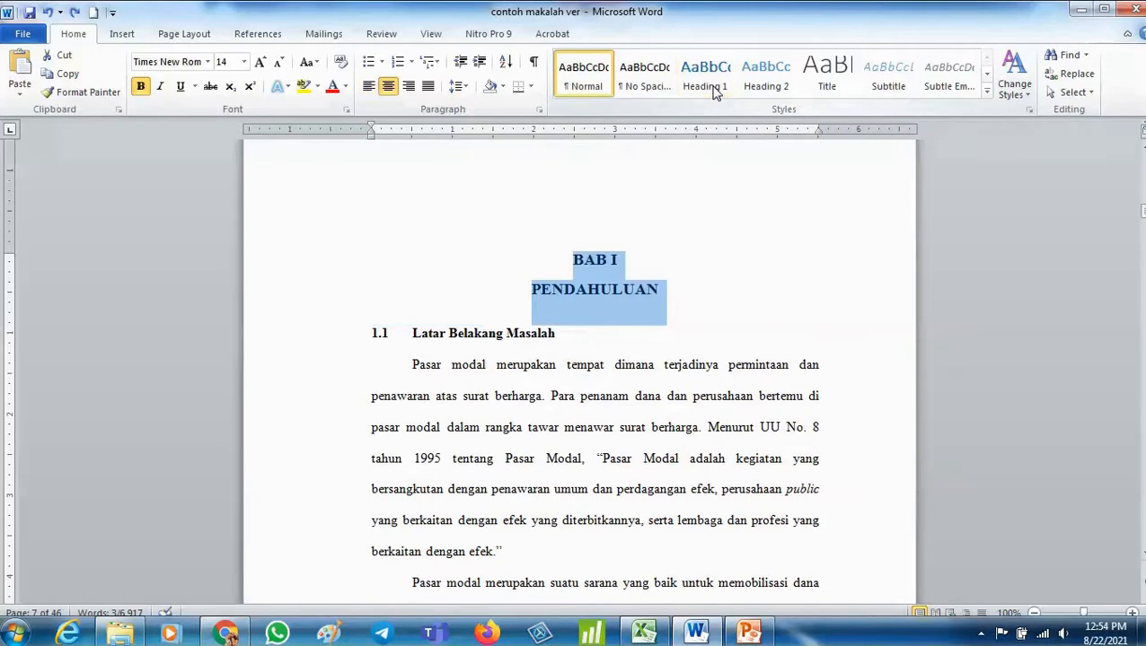
- Update the Heading 1 style to match the selected BAB I PENDAHULUAN title
right_click(715, 92)
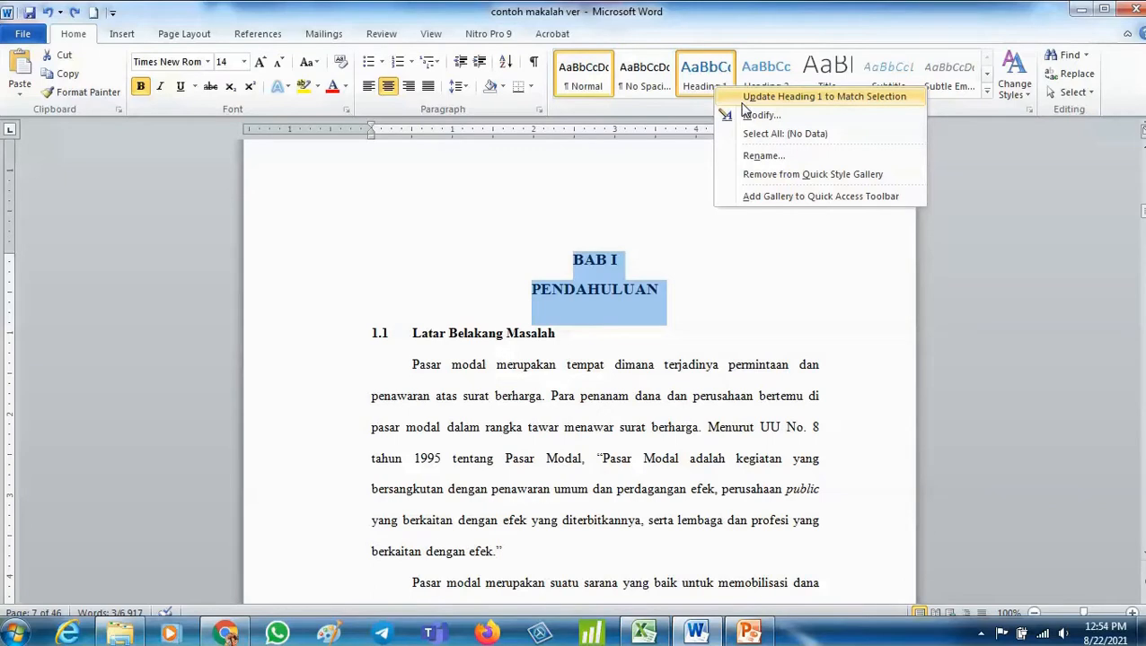
click(743, 98)
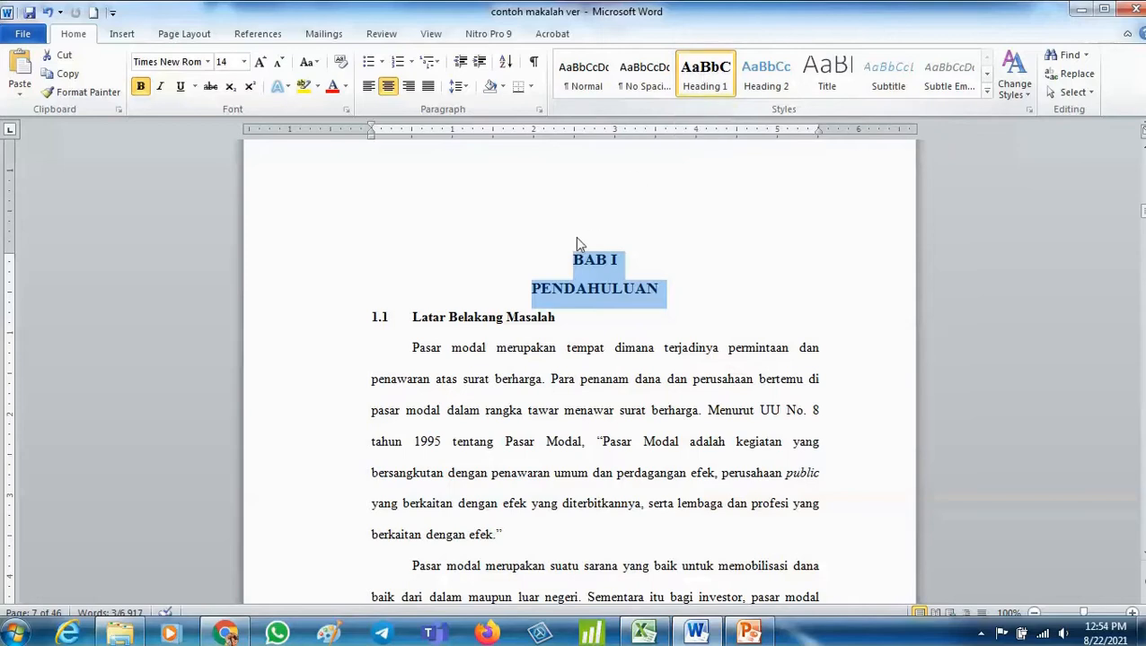
- Open the Heading 1 style's modify settings to check them and cancel
right_click(700, 91)
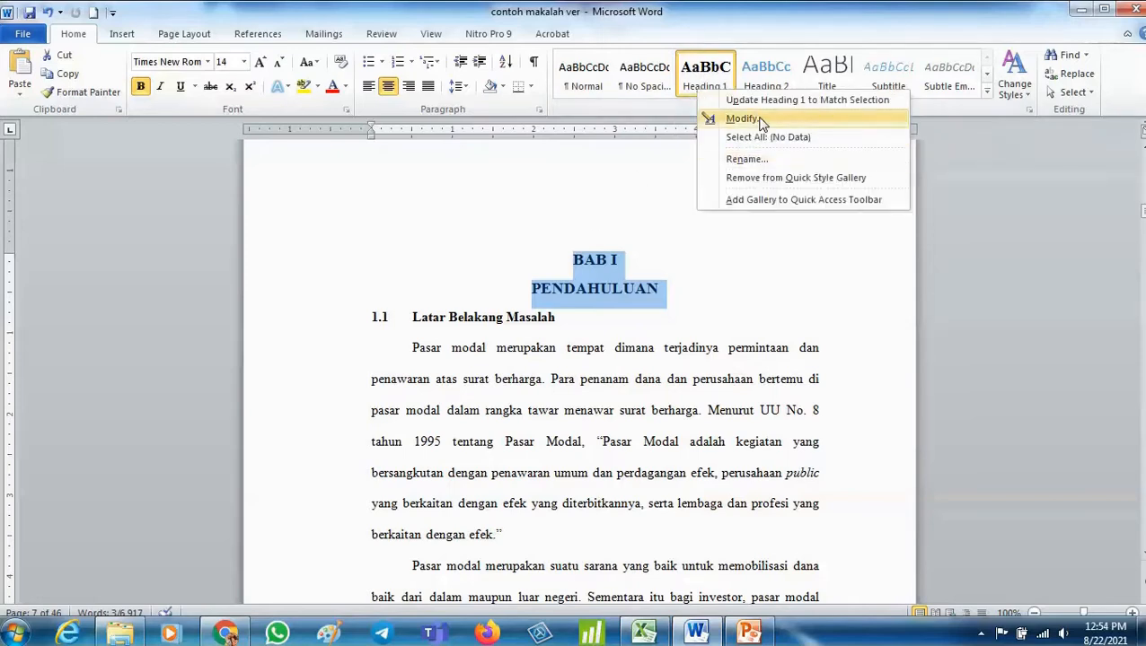
click(745, 118)
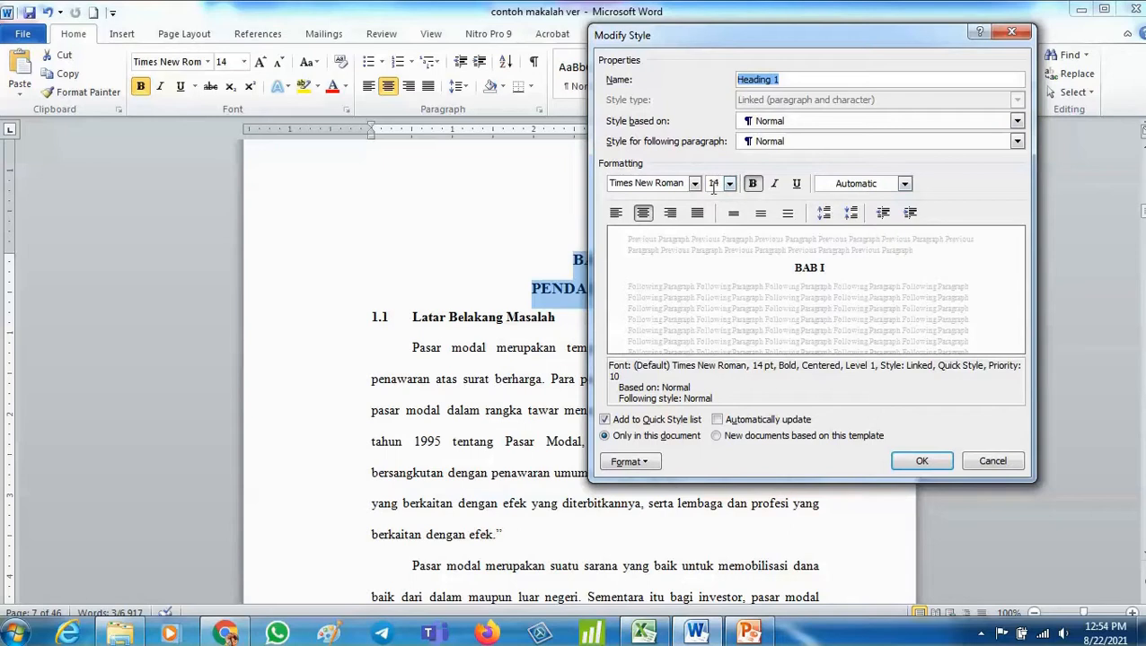
click(992, 461)
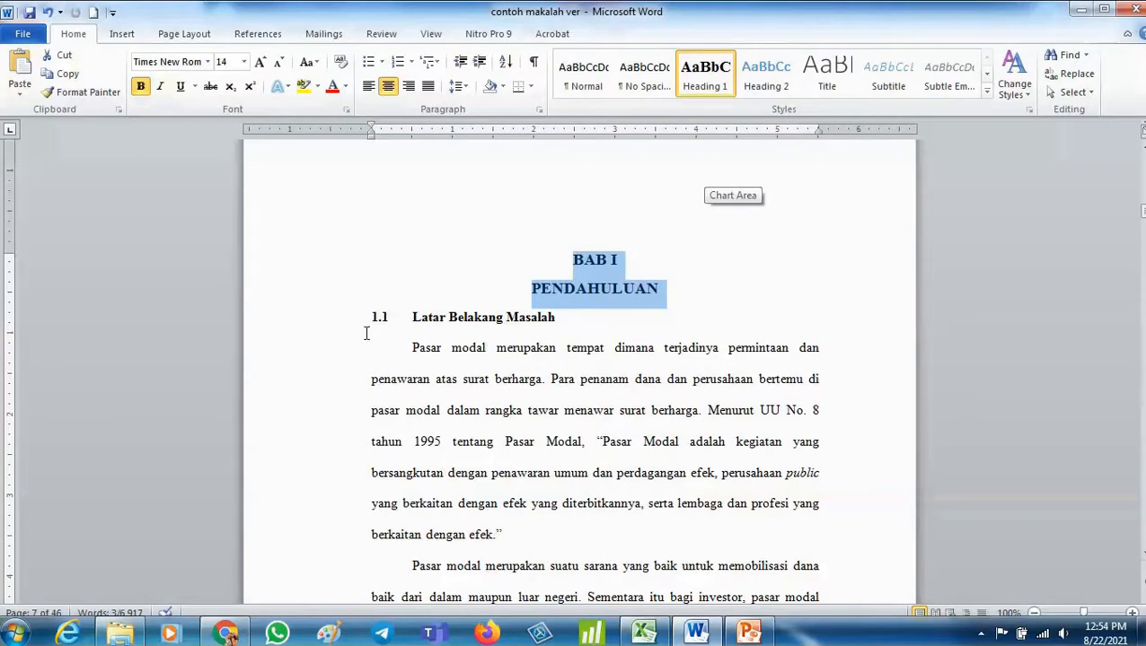
- Select the Latar Belakang Masalah subheading and update the Heading 2 style to match it
click(353, 319)
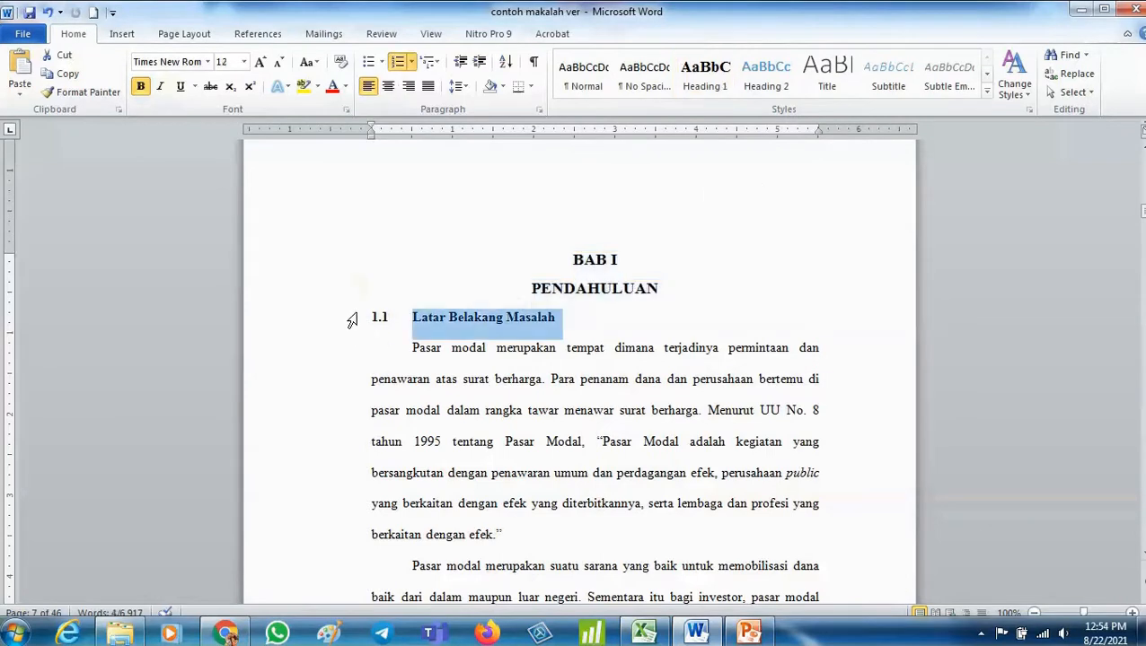
click(755, 89)
right_click(754, 89)
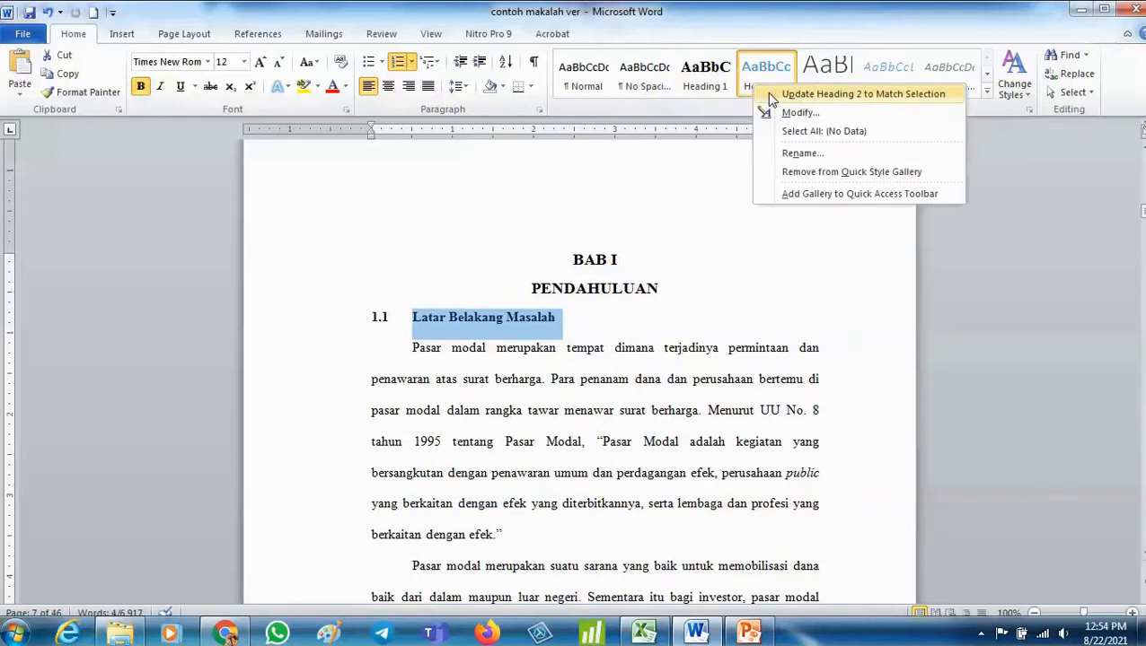
click(769, 94)
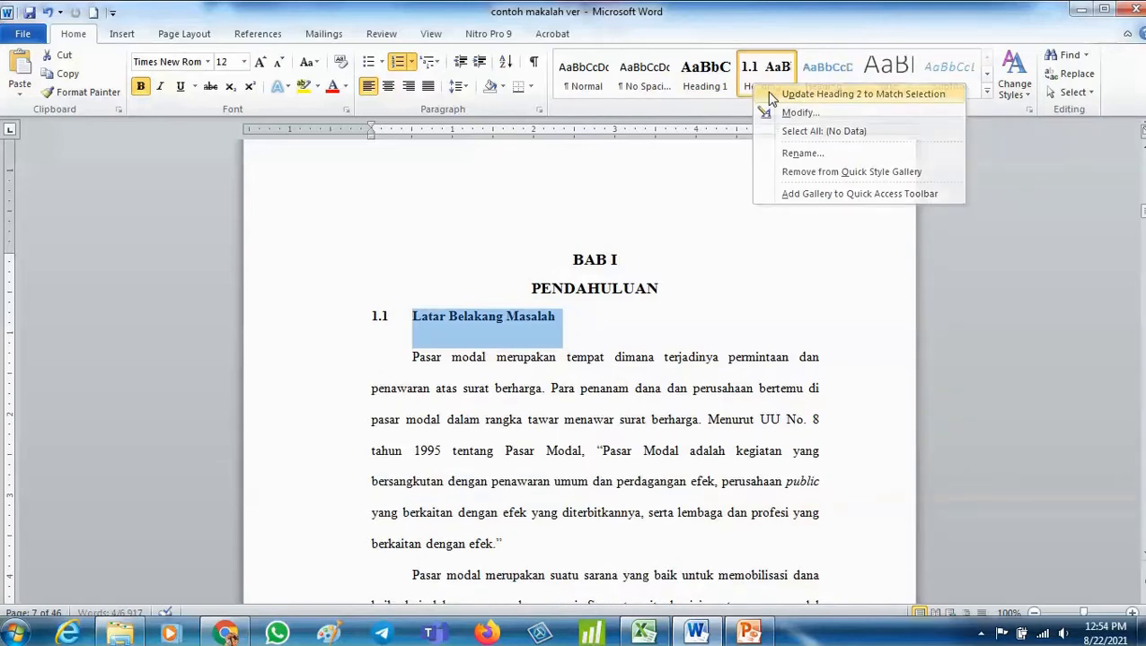
- Insert an empty paragraph after the PENDAHULUAN title
click(502, 346)
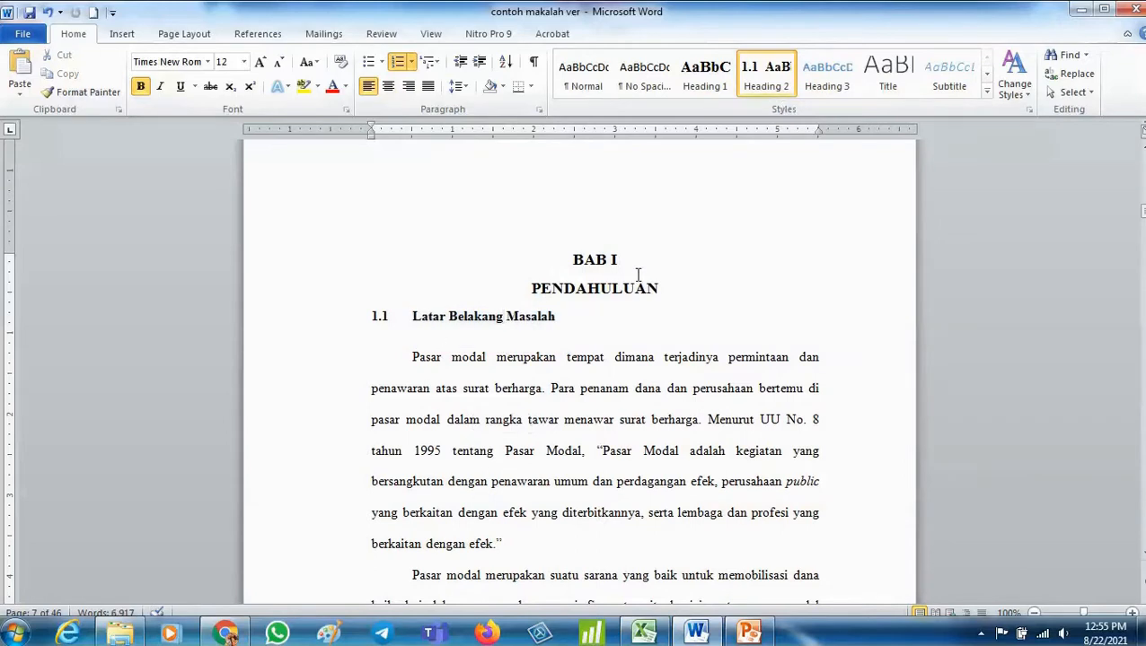
click(679, 286)
key(Return)
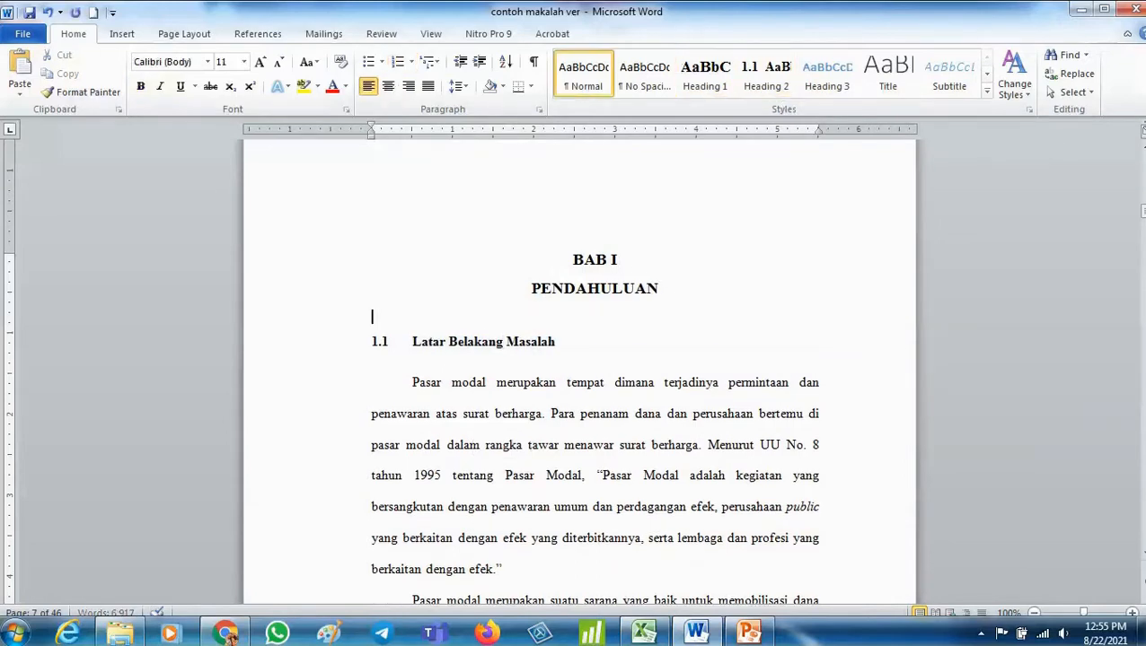
- Apply Heading 2 to the 1.2 Identifikasi Masalah subheading
scroll(476, 367, down, 10)
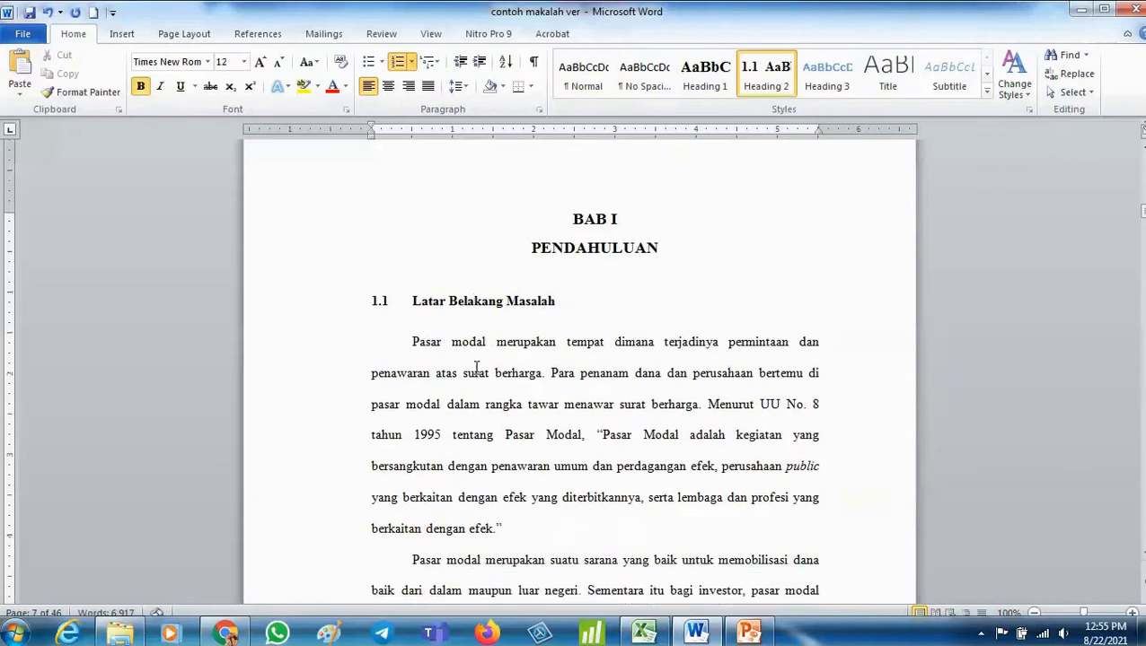
scroll(476, 367, down, 15)
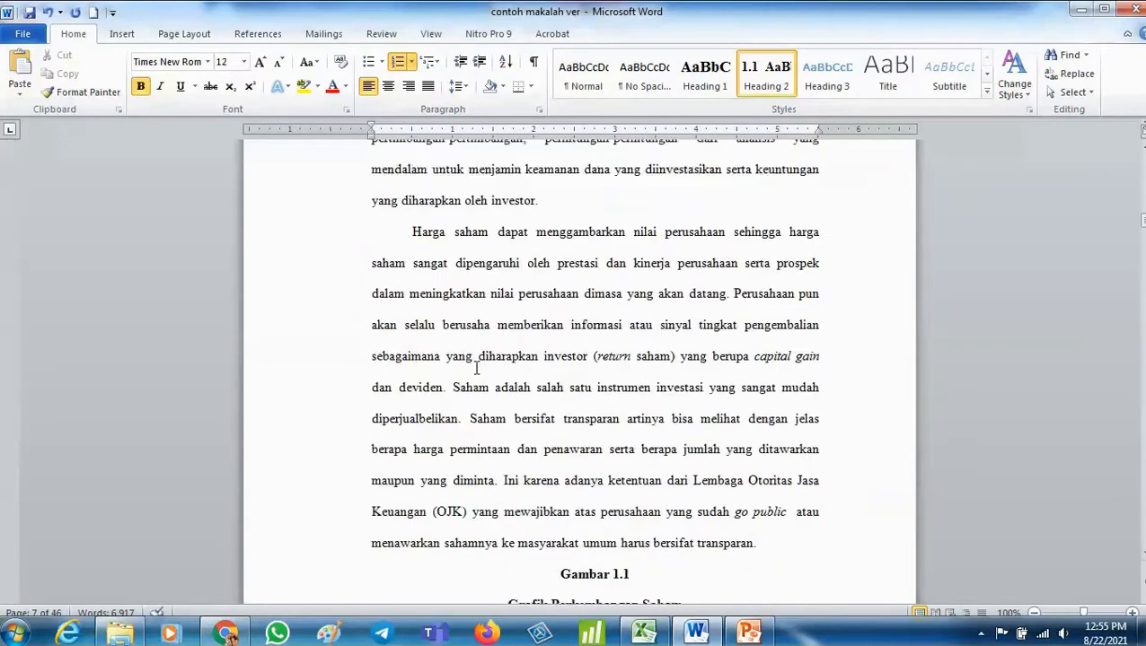
scroll(476, 367, down, 15)
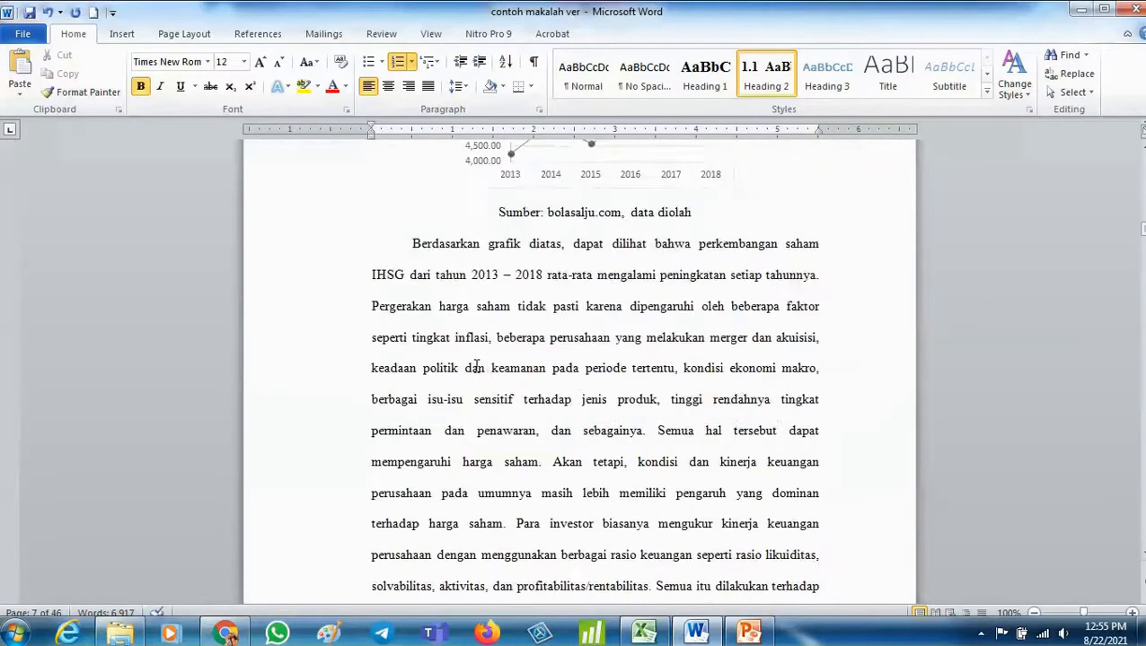
scroll(476, 368, down, 15)
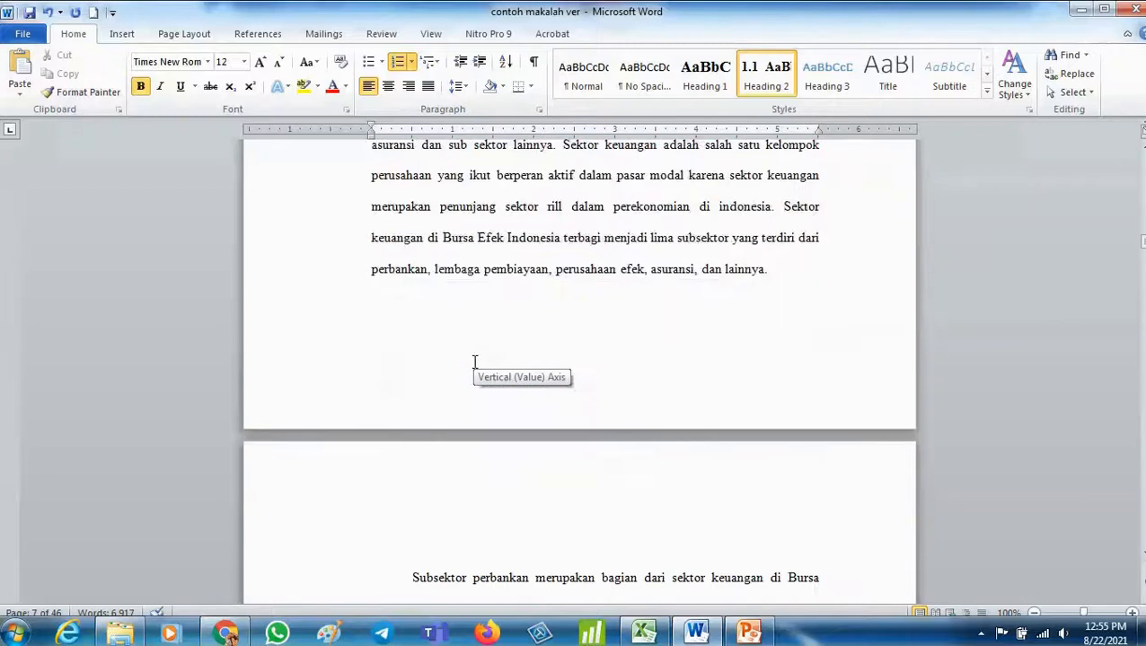
scroll(476, 363, down, 15)
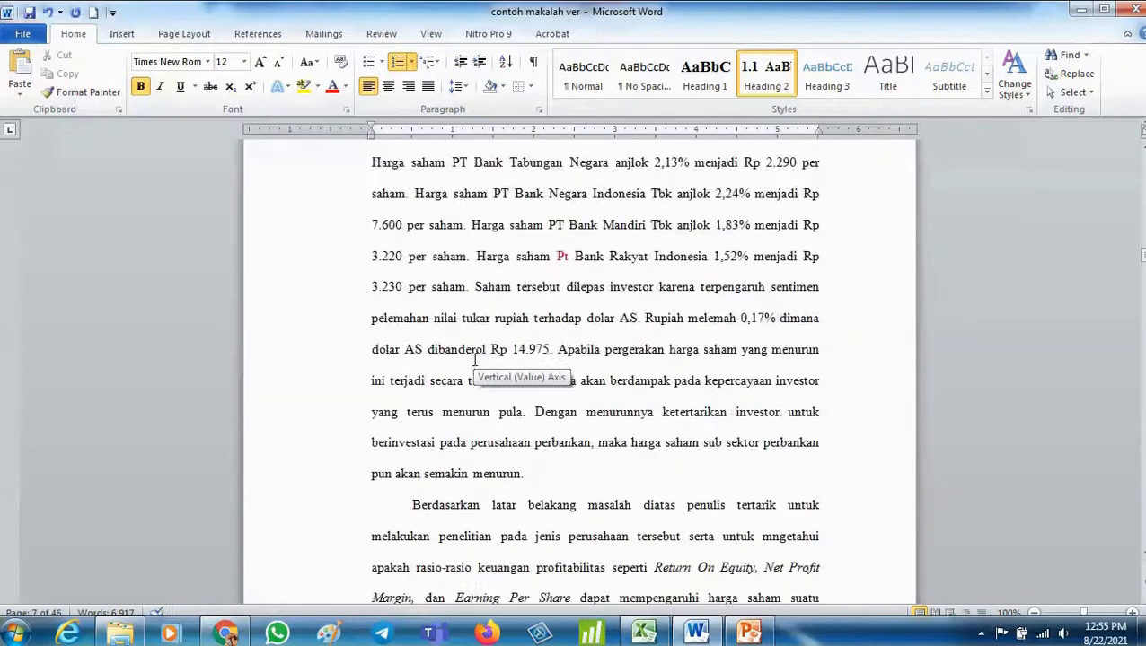
click(314, 295)
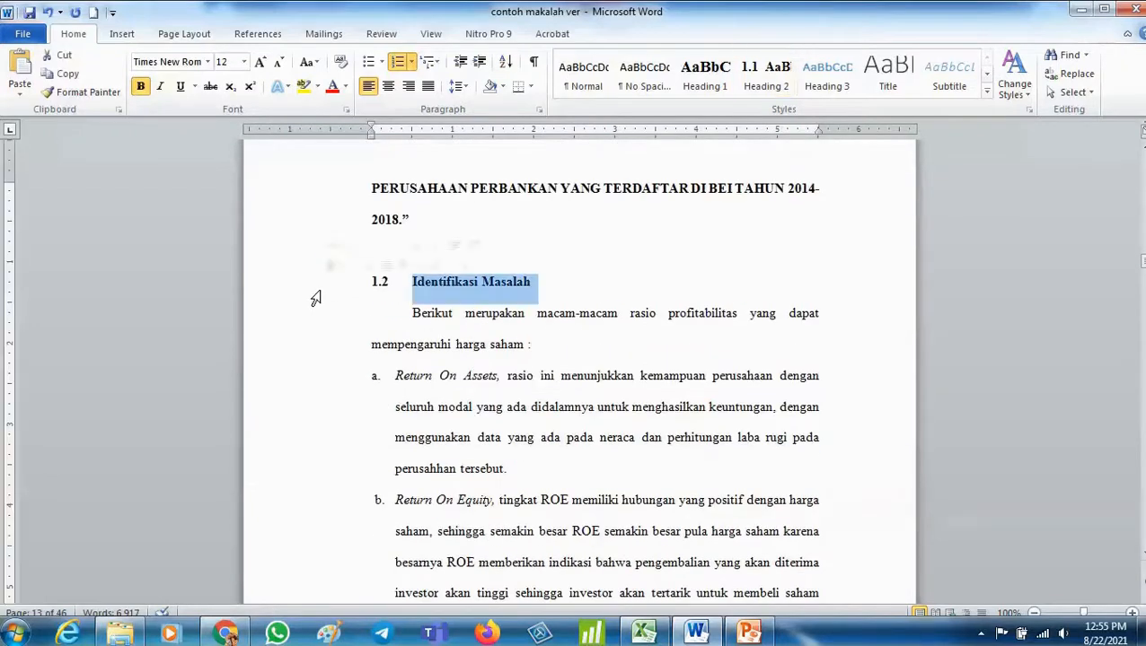
click(764, 79)
- Apply Heading 2 to the 1.3 Batasan Masalah subheading
scroll(672, 293, down, 10)
scroll(661, 300, down, 6)
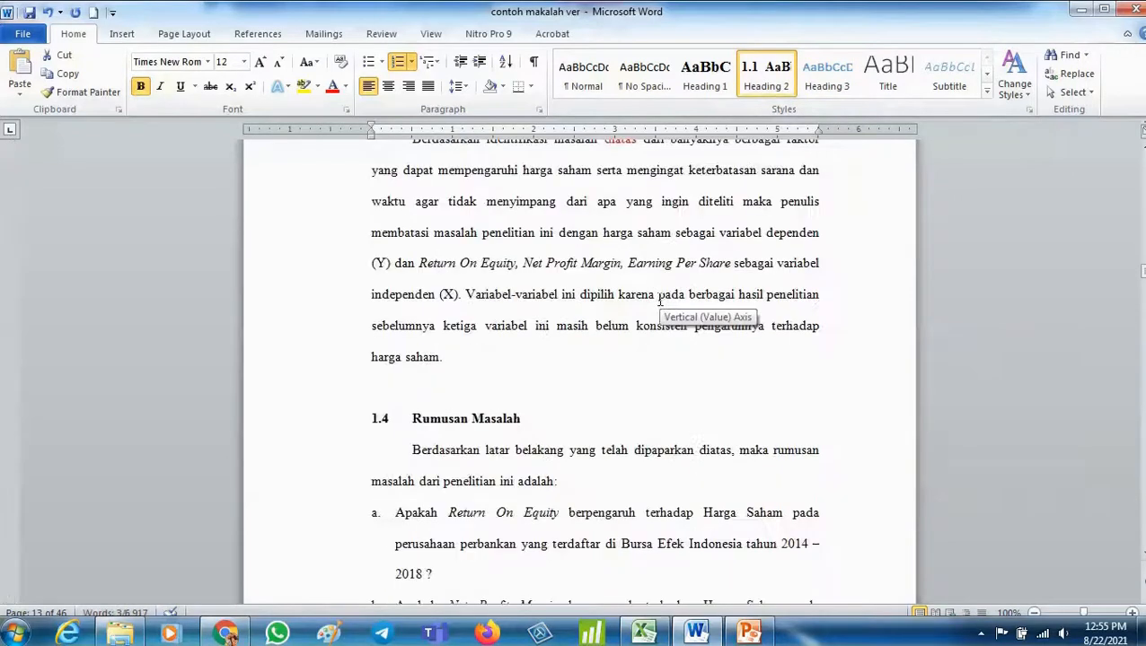
scroll(278, 220, up, 3)
click(280, 222)
click(294, 259)
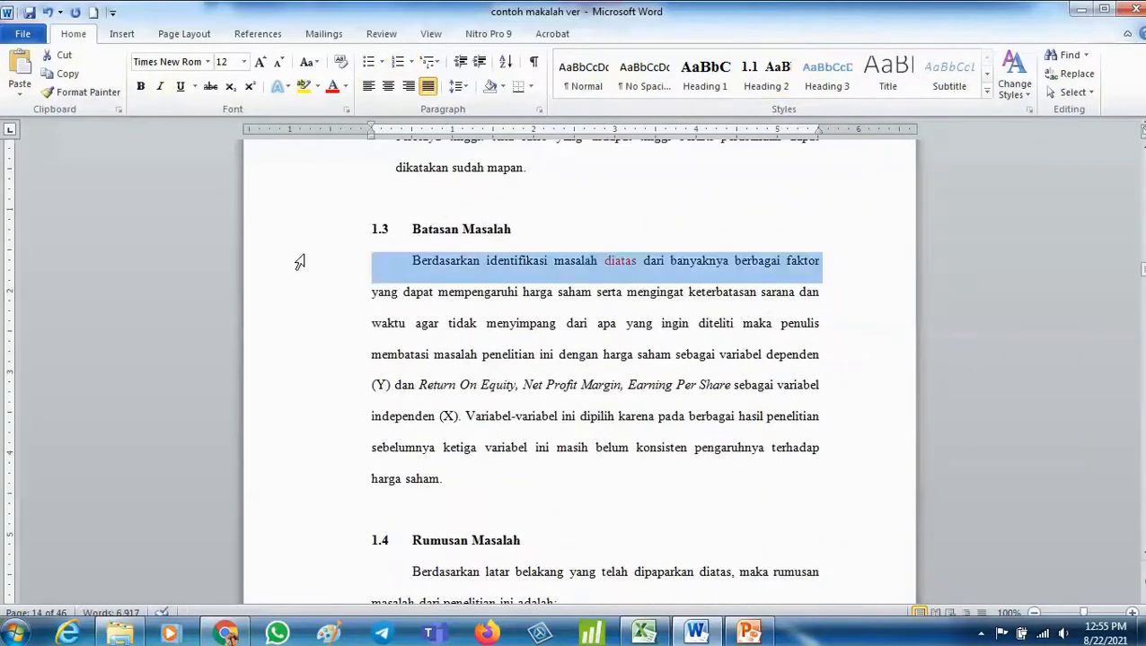
click(294, 234)
click(766, 79)
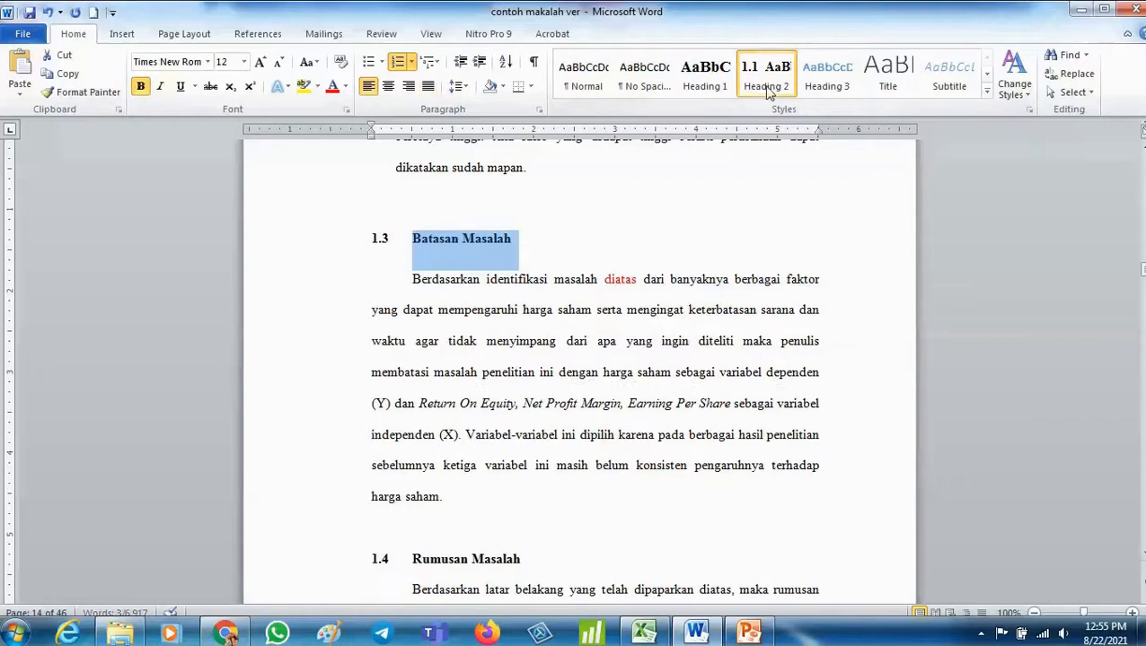
- Apply Heading 2 to the 1.4 Rumusan Masalah subheading
scroll(673, 270, down, 5)
click(330, 327)
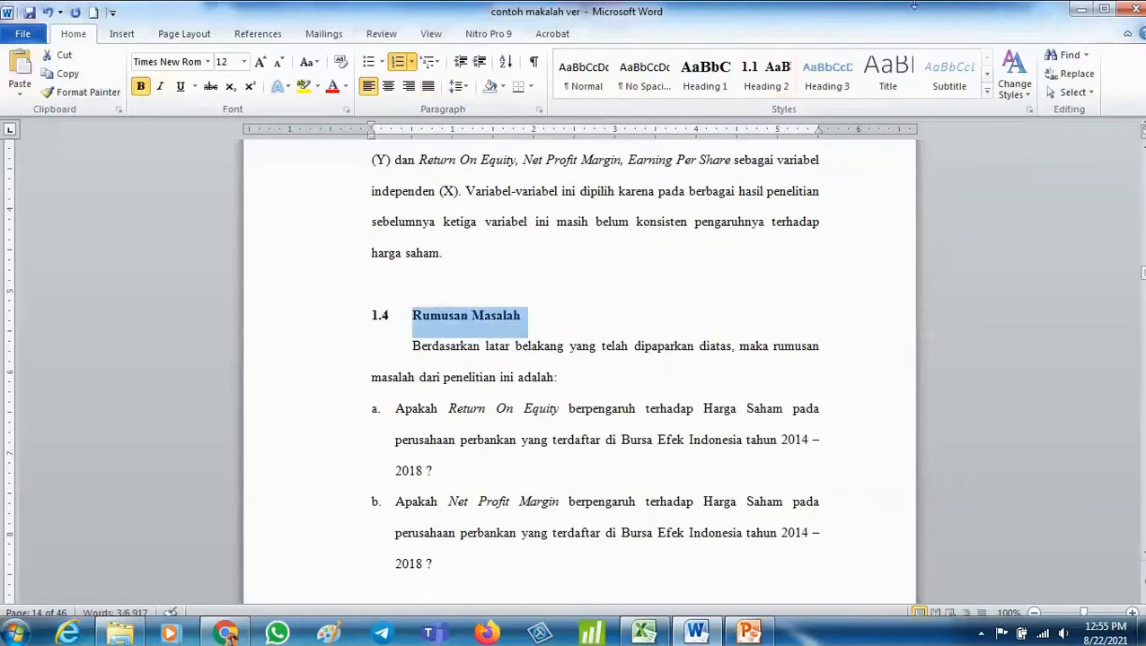
click(766, 79)
- Apply Heading 2 to the 1.5 Tujuan Penelitian subheading
scroll(703, 191, down, 3)
scroll(703, 190, down, 10)
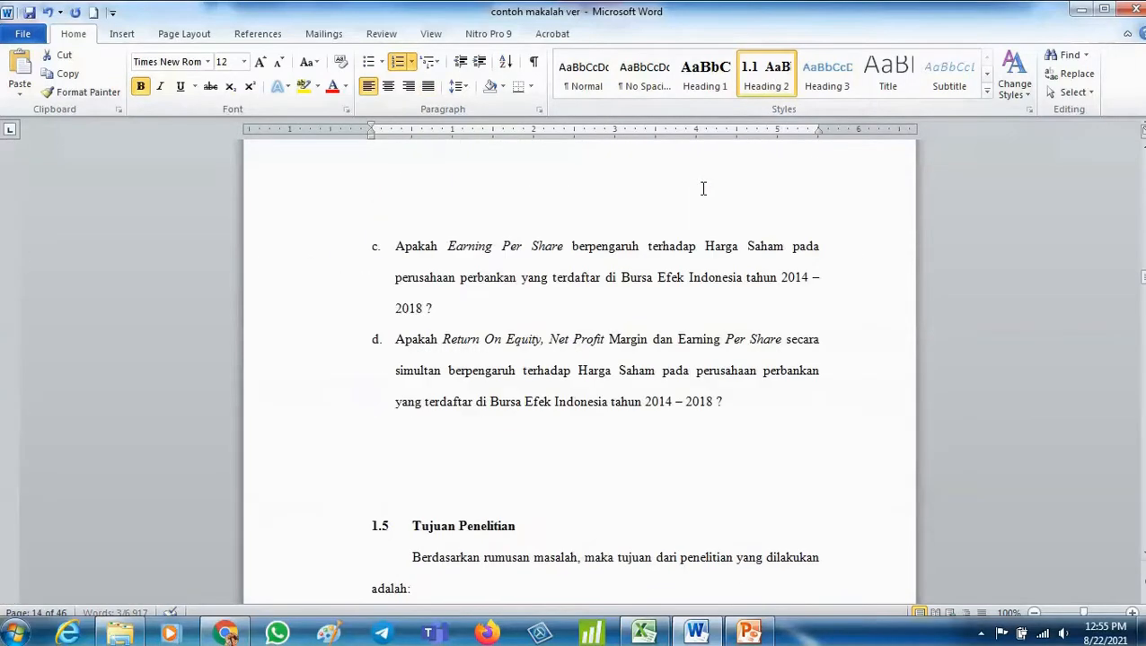
click(300, 383)
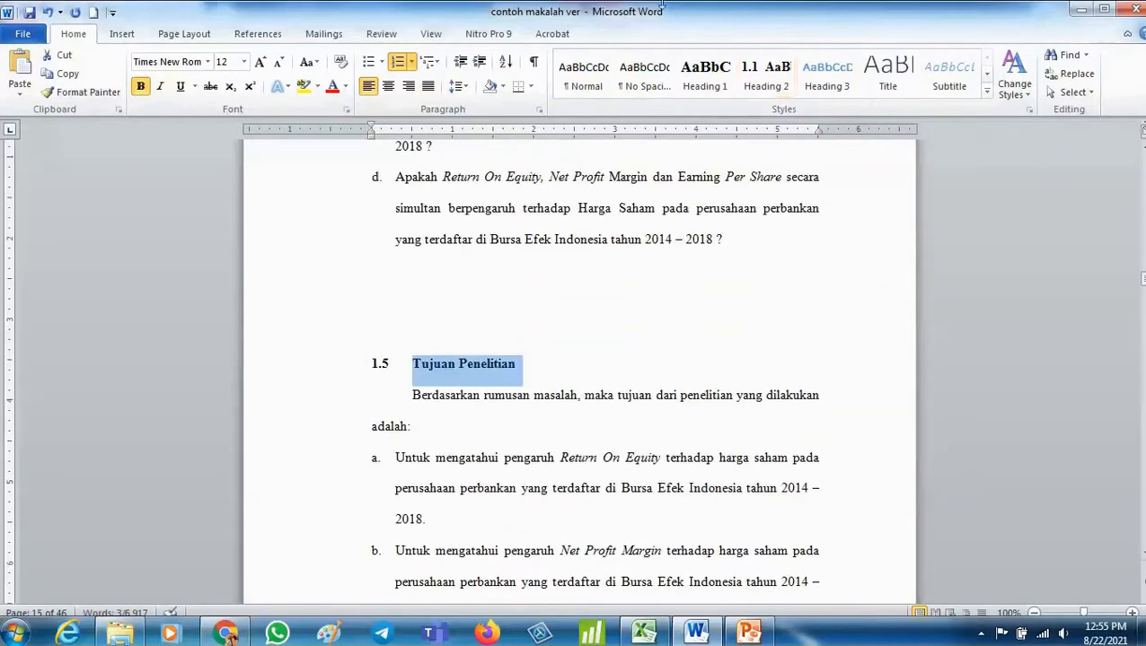
click(764, 79)
- Apply Heading 2 to the 1.6 Manfaat Penelitian subheading
scroll(436, 367, down, 2)
scroll(437, 367, down, 10)
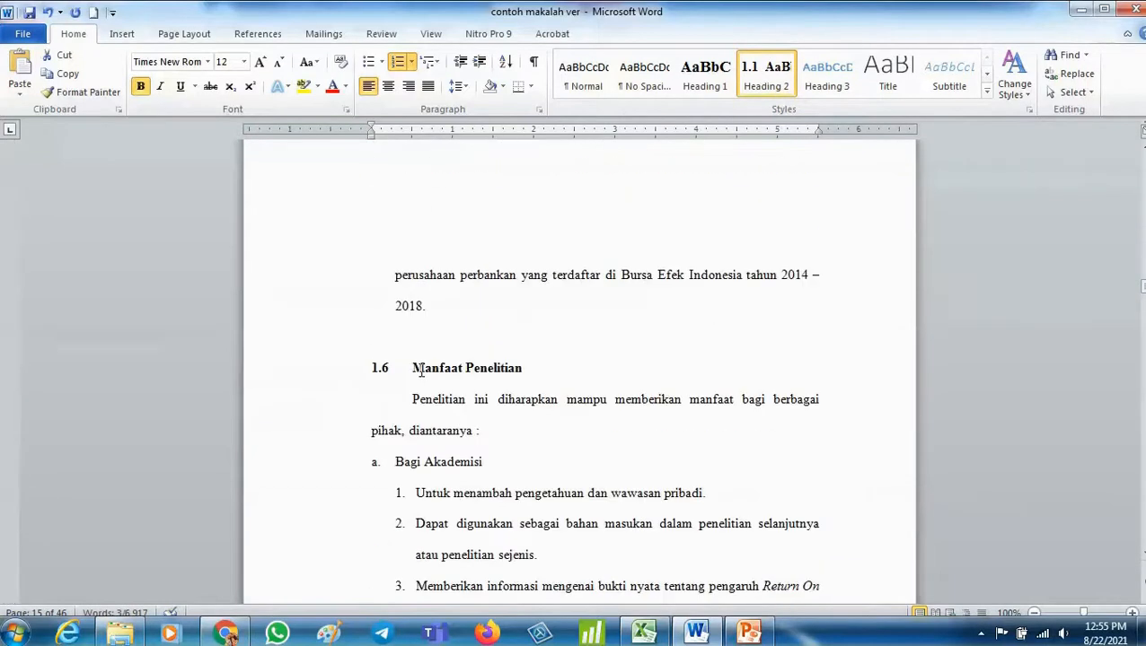
click(334, 381)
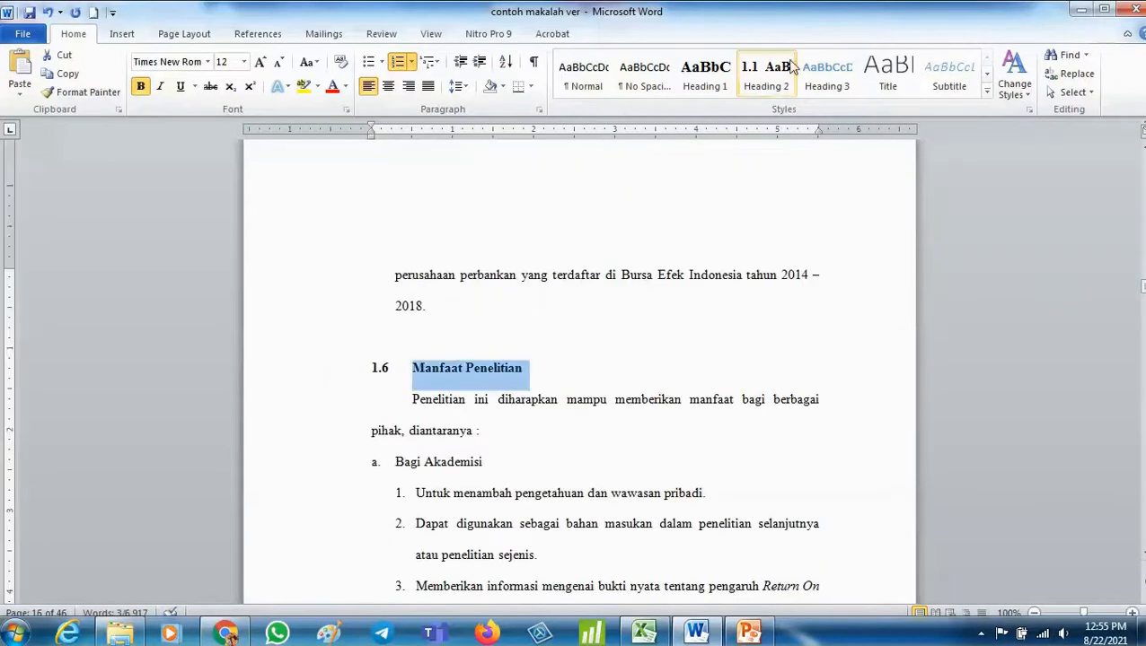
click(763, 90)
scroll(700, 162, down, 15)
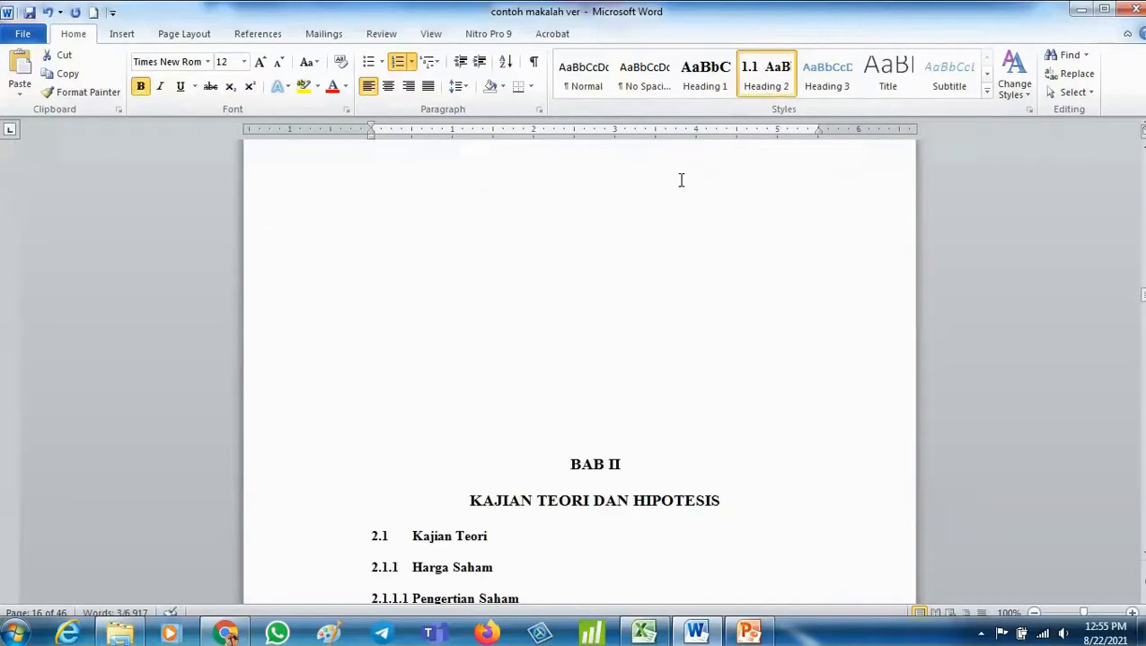
- Delete the empty lines above the BAB II chapter title
scroll(576, 241, up, 5)
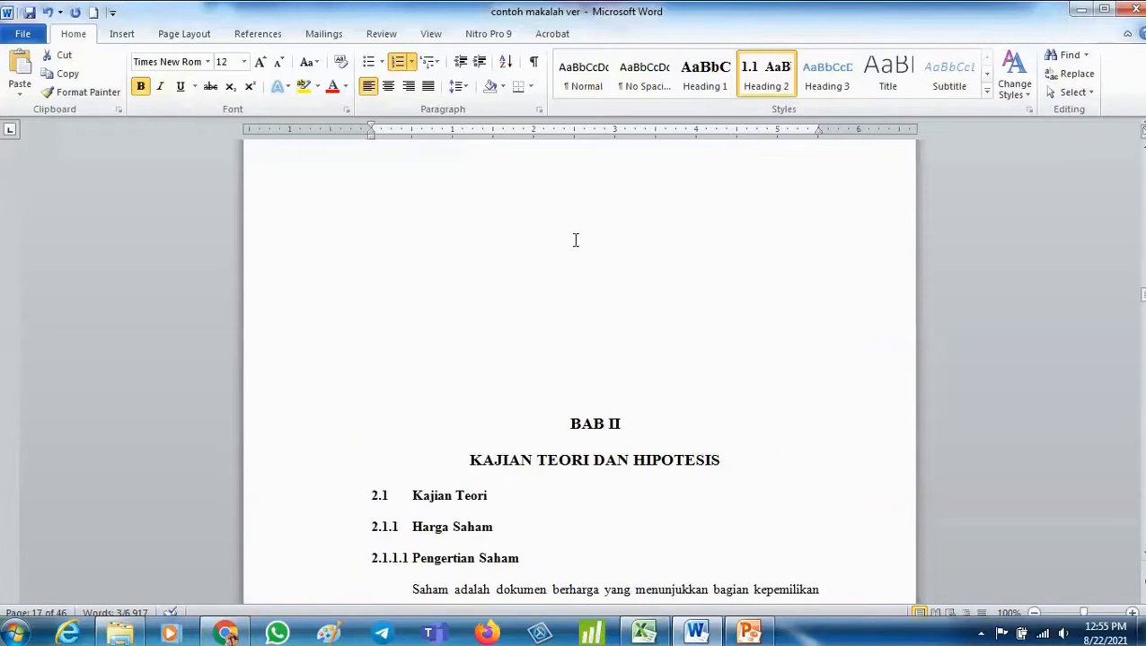
click(574, 240)
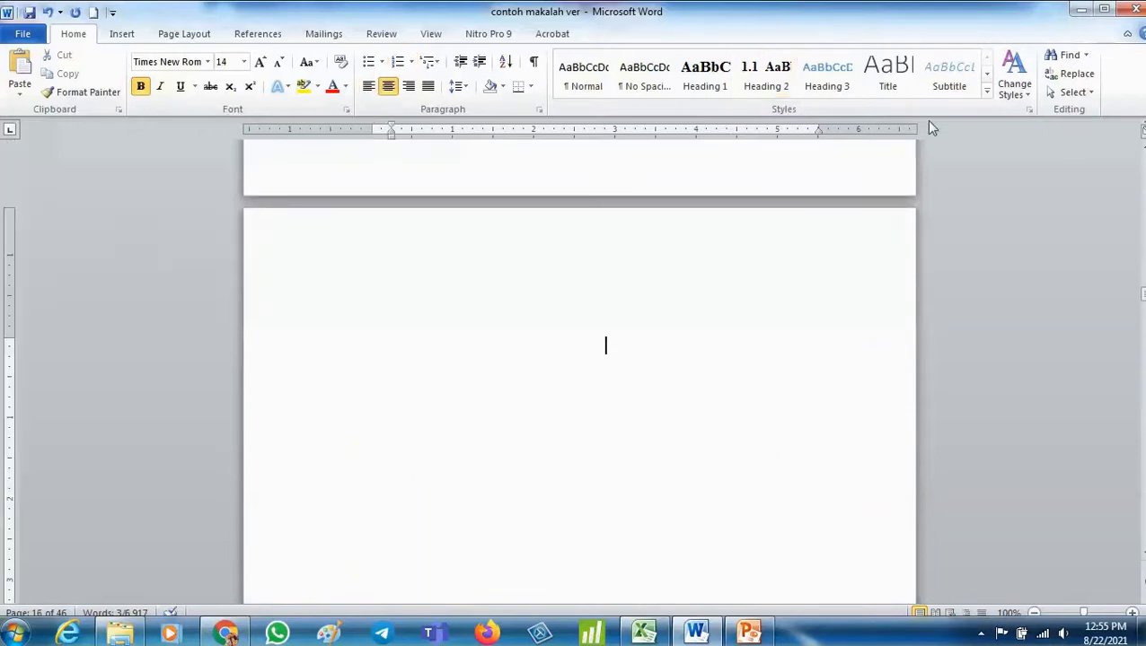
key(Delete)
key(Delete)
key(Delete)
key(Delete)
key(Delete)
key(Delete)
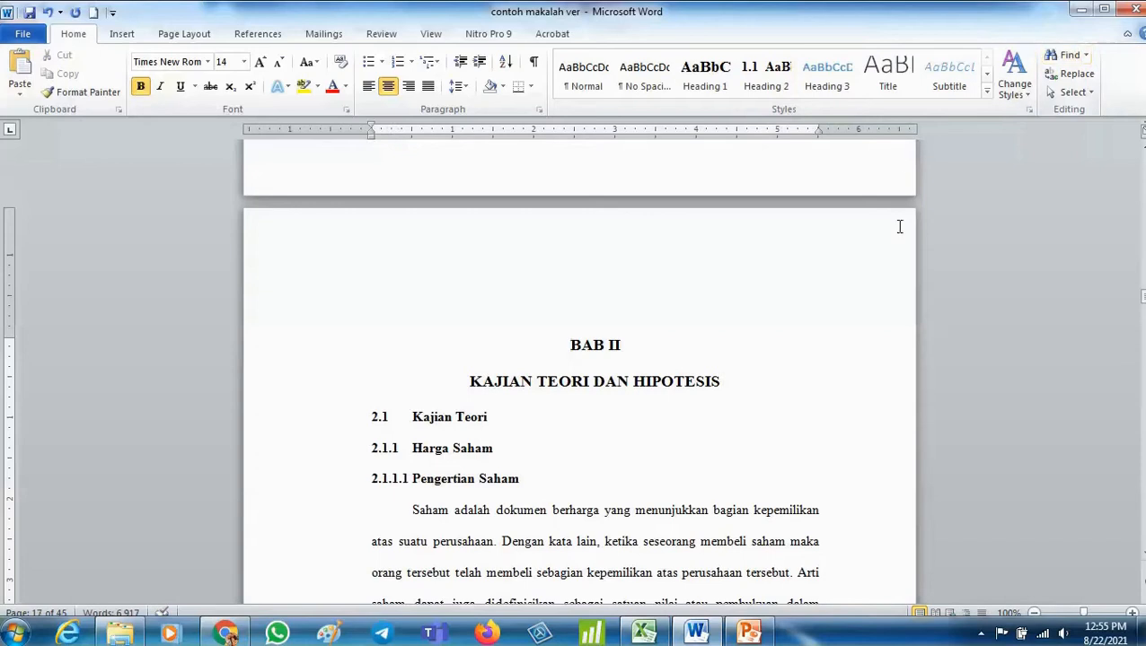
- Apply Heading 1 to the BAB II and KAJIAN TEORI DAN HIPOTESIS title lines
drag(572, 348, 723, 384)
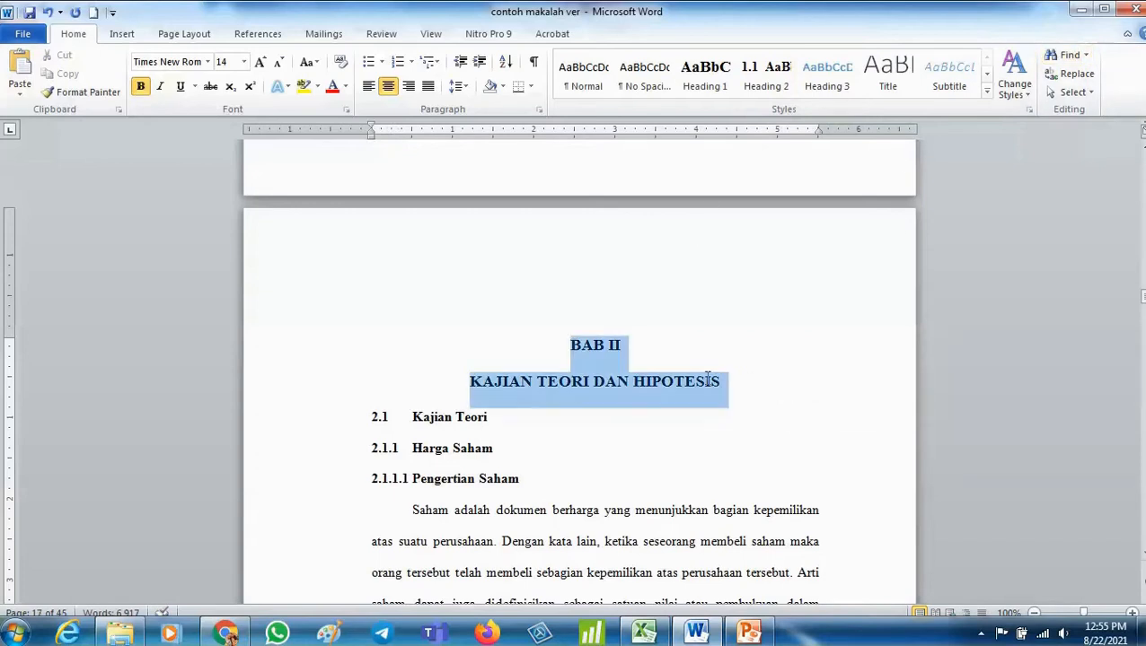
click(704, 75)
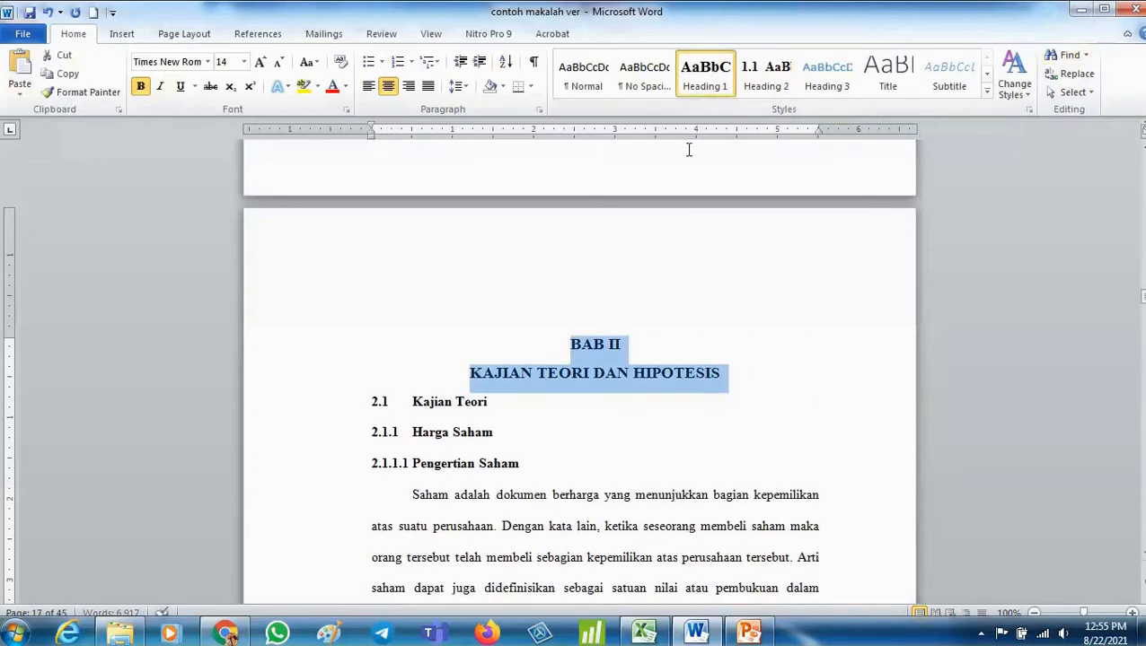
- Apply Heading 2 to the 2.1 Kajian Teori subheading
click(322, 410)
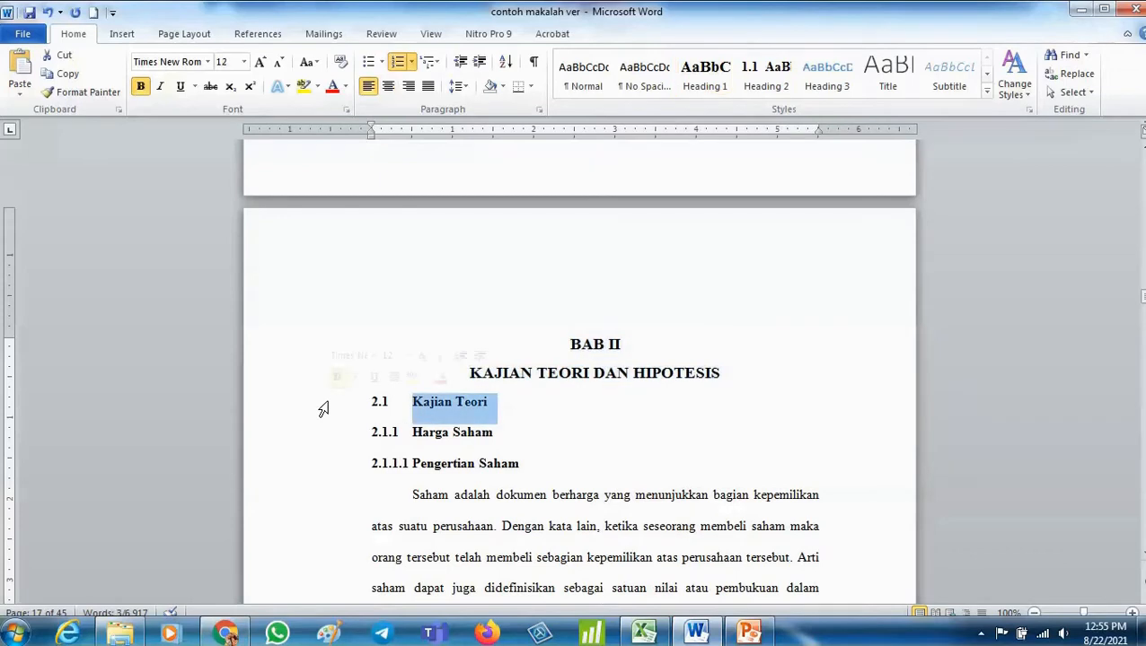
click(778, 75)
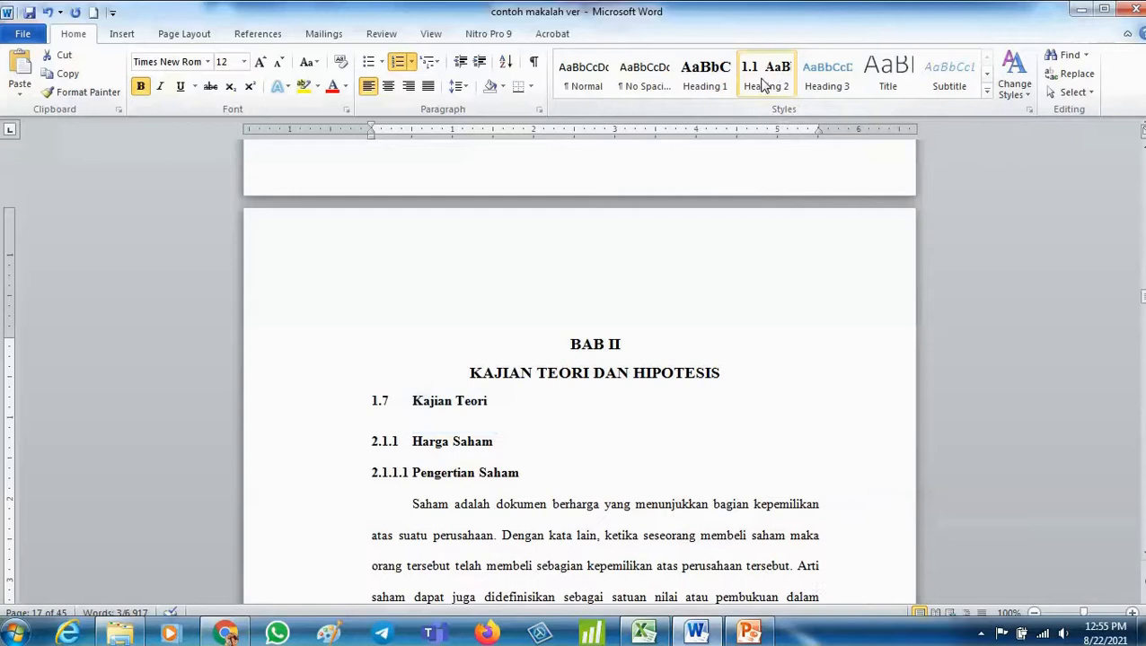
right_click(761, 79)
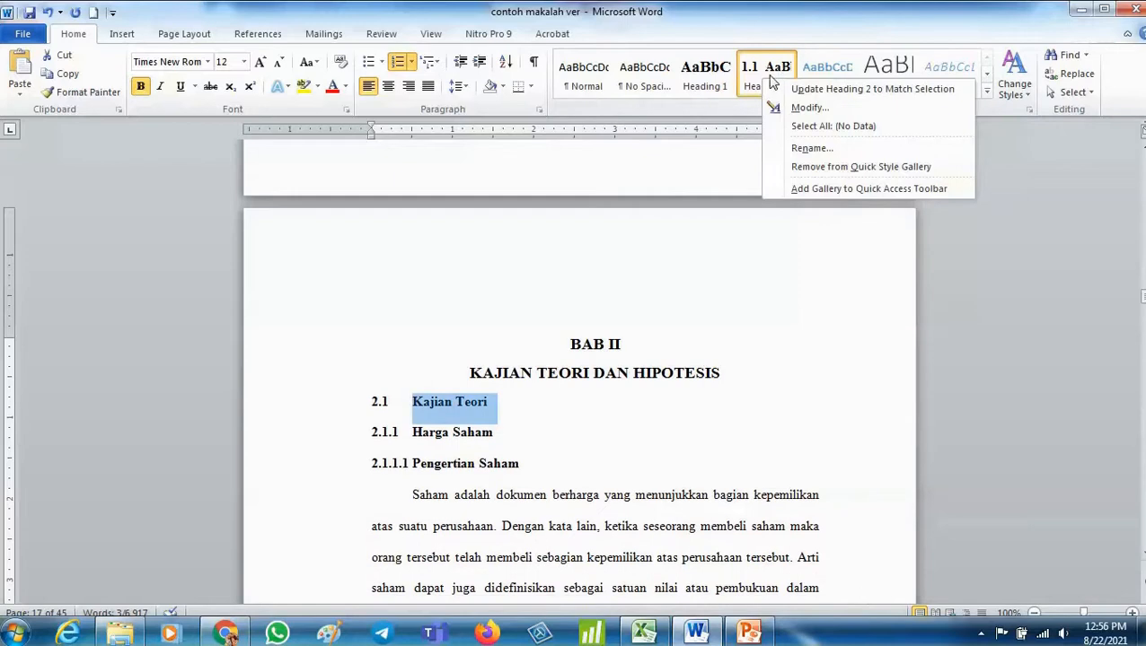
click(830, 117)
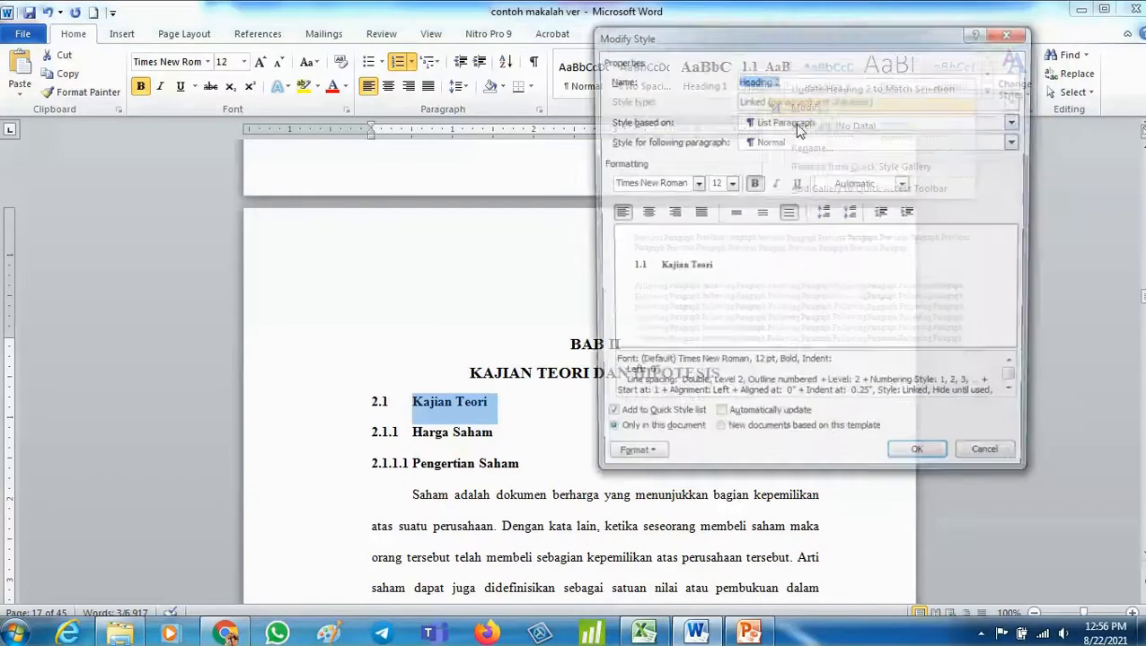
click(628, 462)
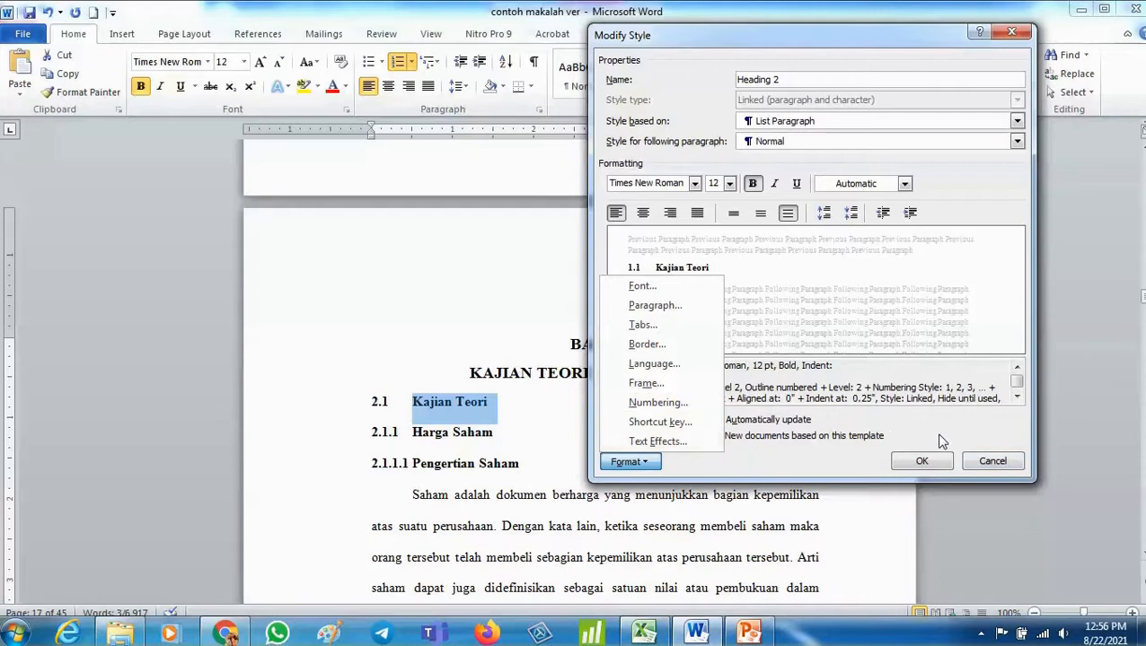
click(992, 463)
click(991, 463)
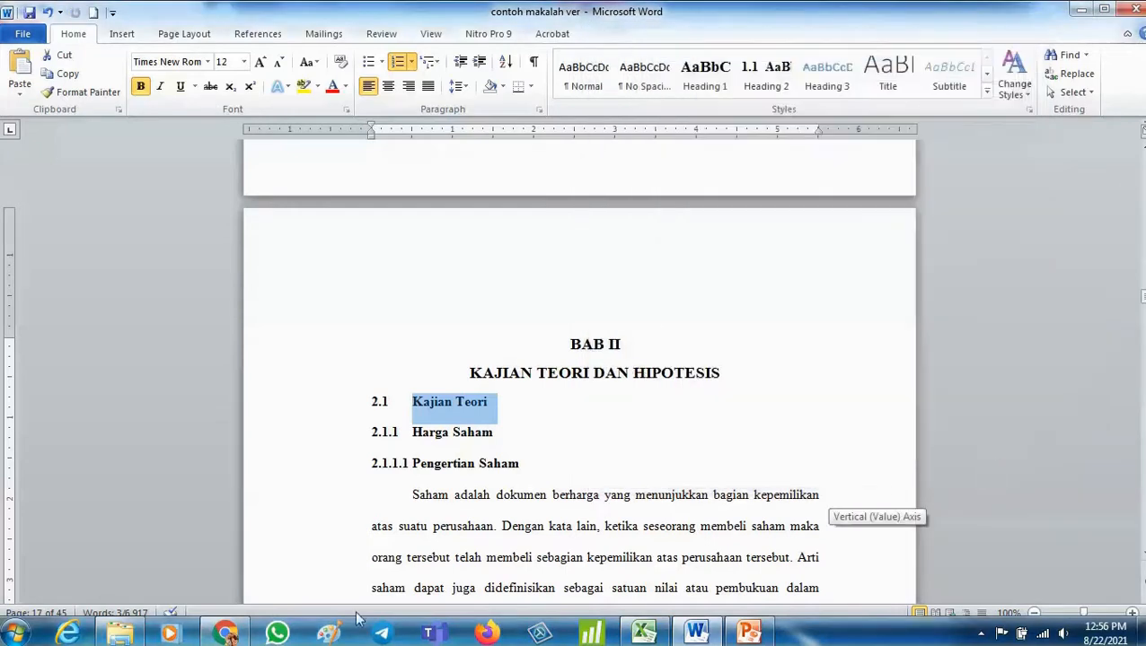
- Apply Heading 2 to the Kajian Teori subheading again, then undo it
click(759, 79)
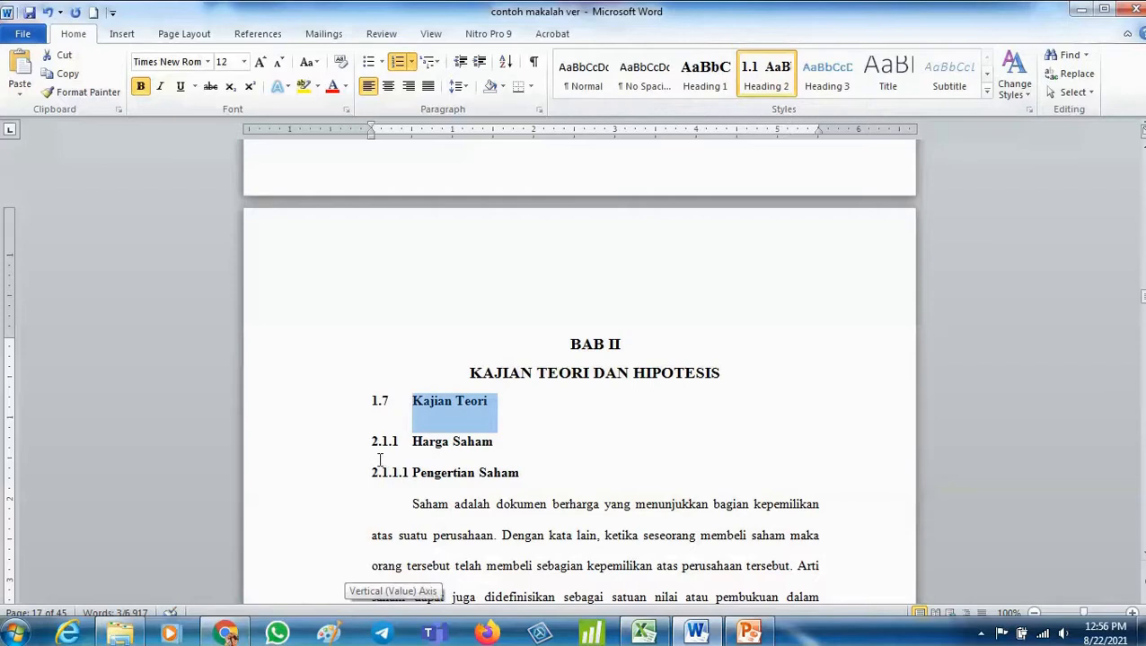
scroll(379, 460, up, 10)
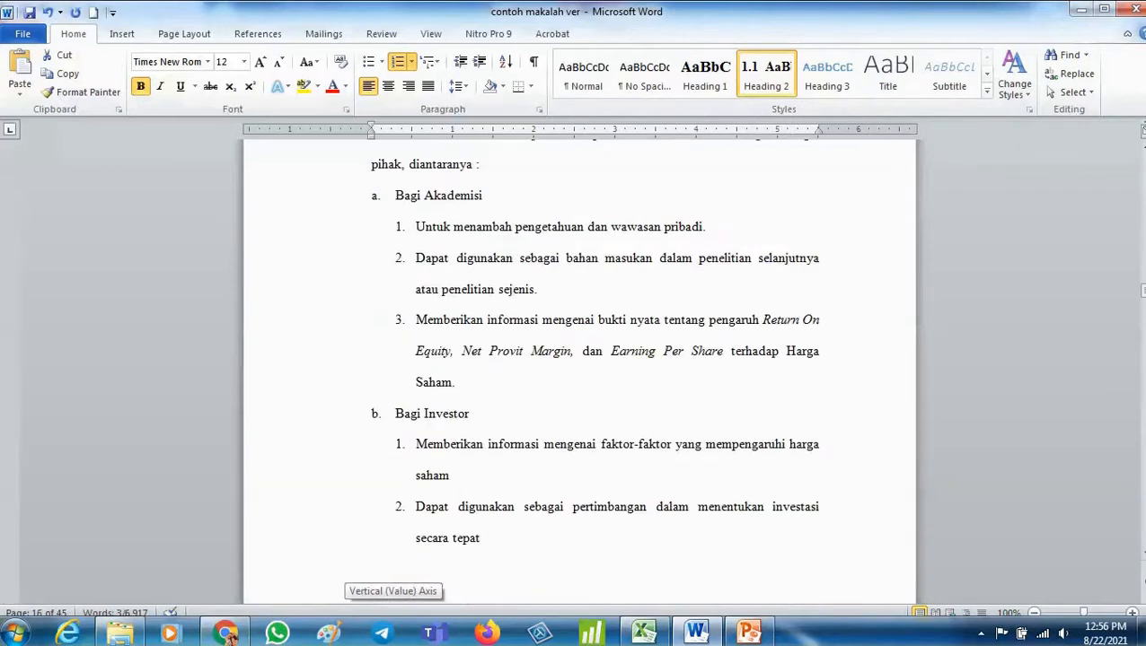
click(46, 16)
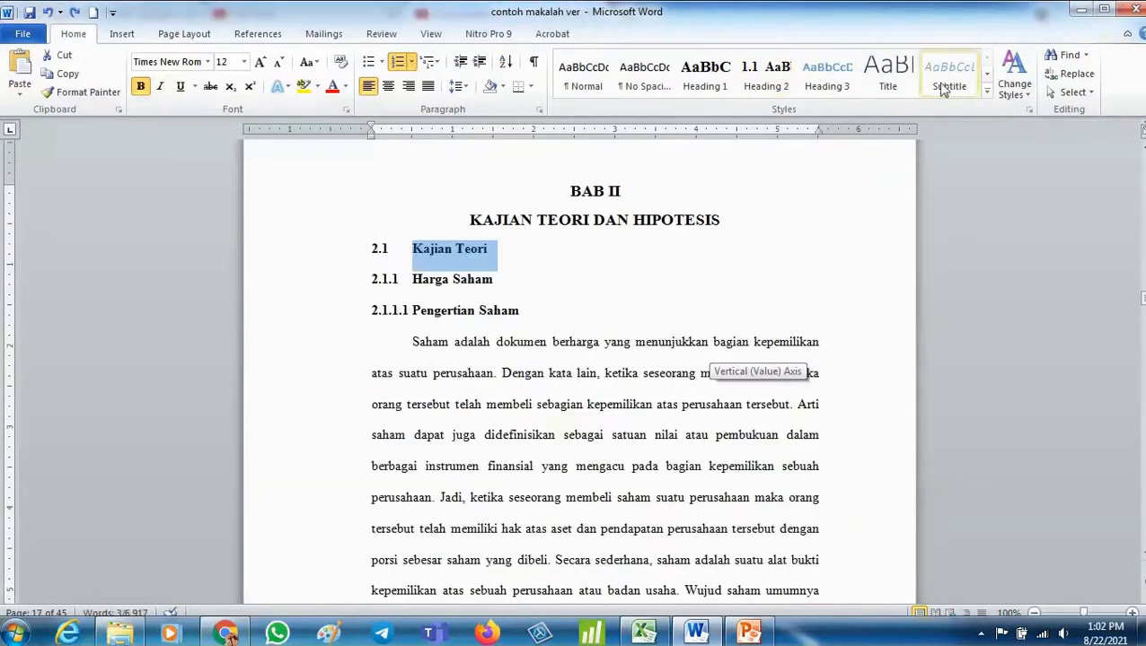
- Create a new quick style named sub bab2 from the Kajian Teori selection, based on Heading 2 with Heading 2 following
click(987, 92)
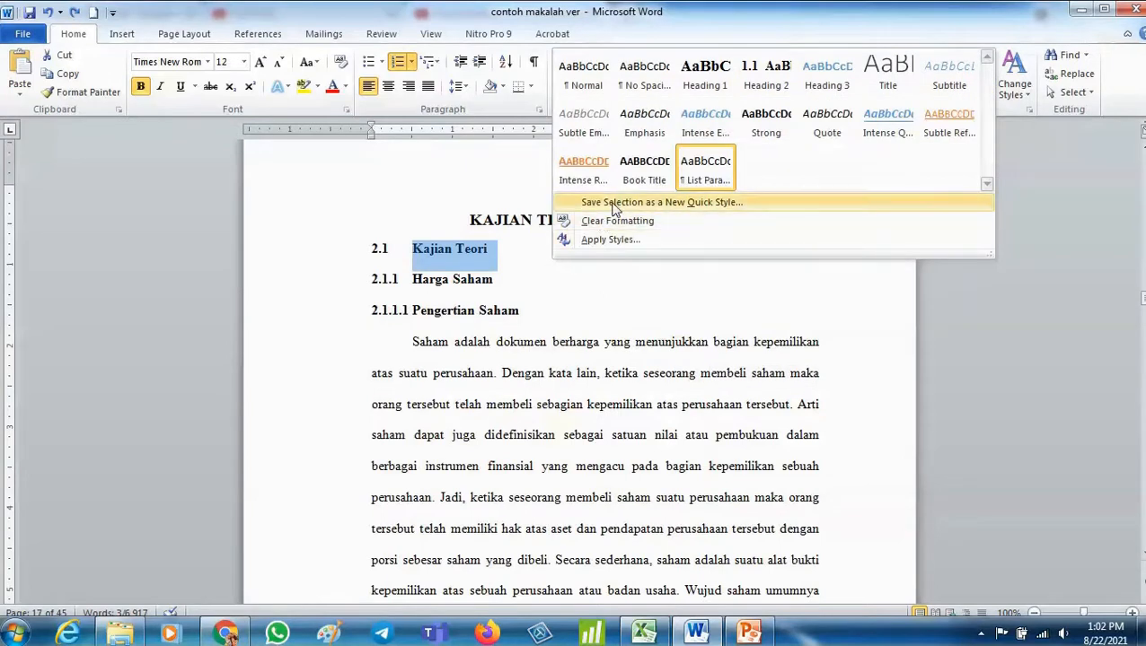
click(691, 203)
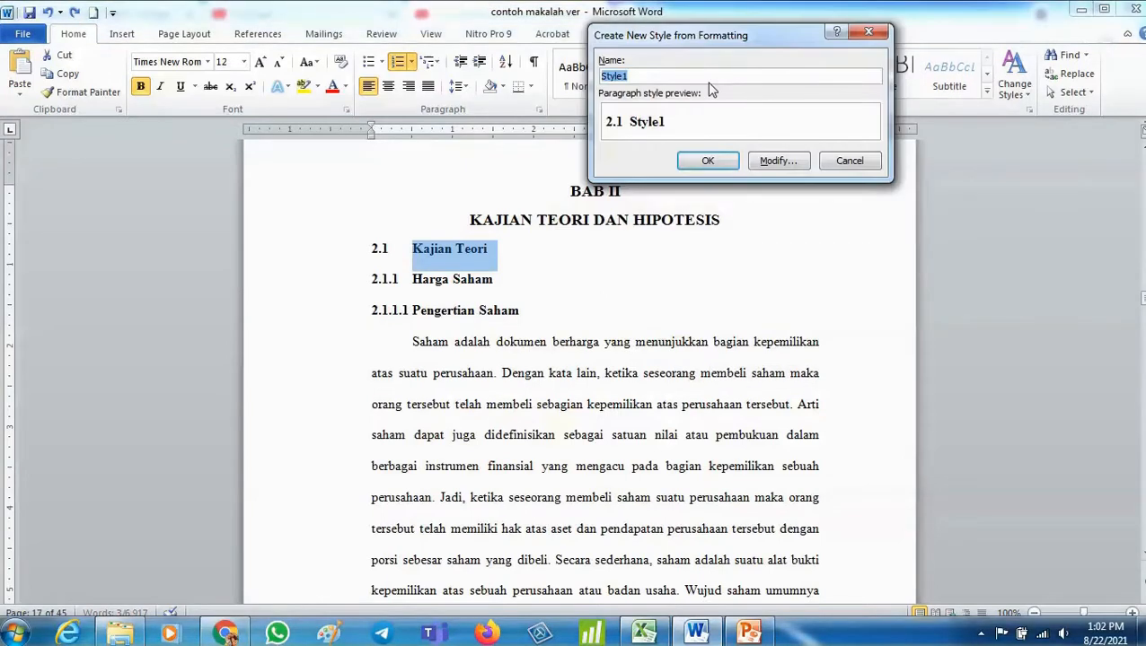
text(sub bab2)
click(794, 159)
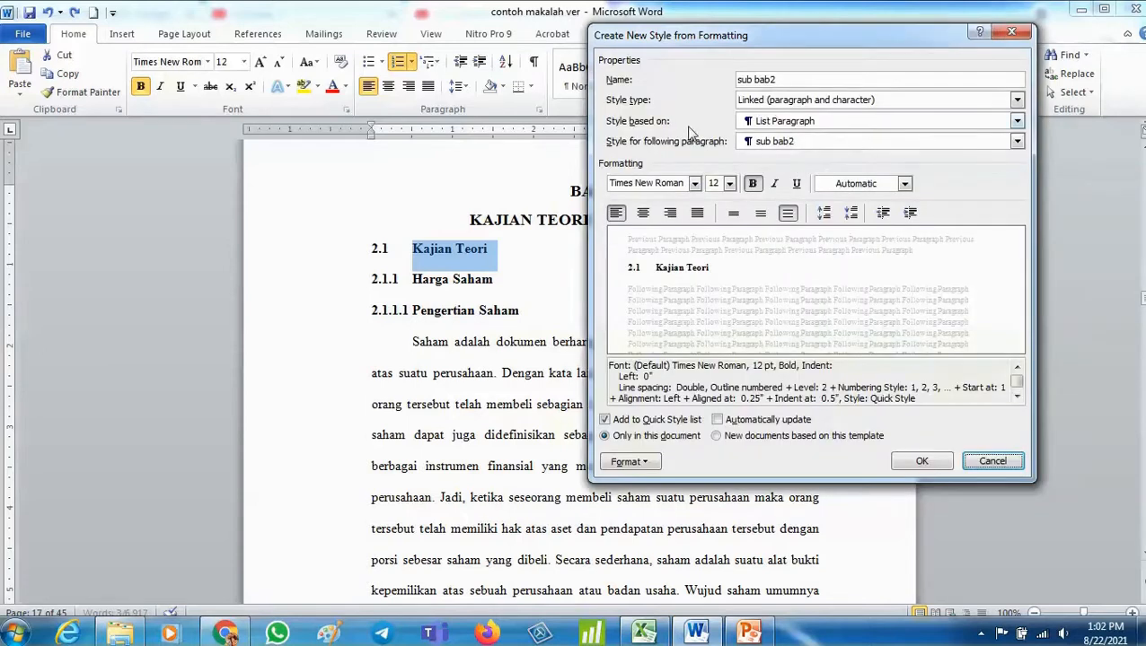
click(1000, 126)
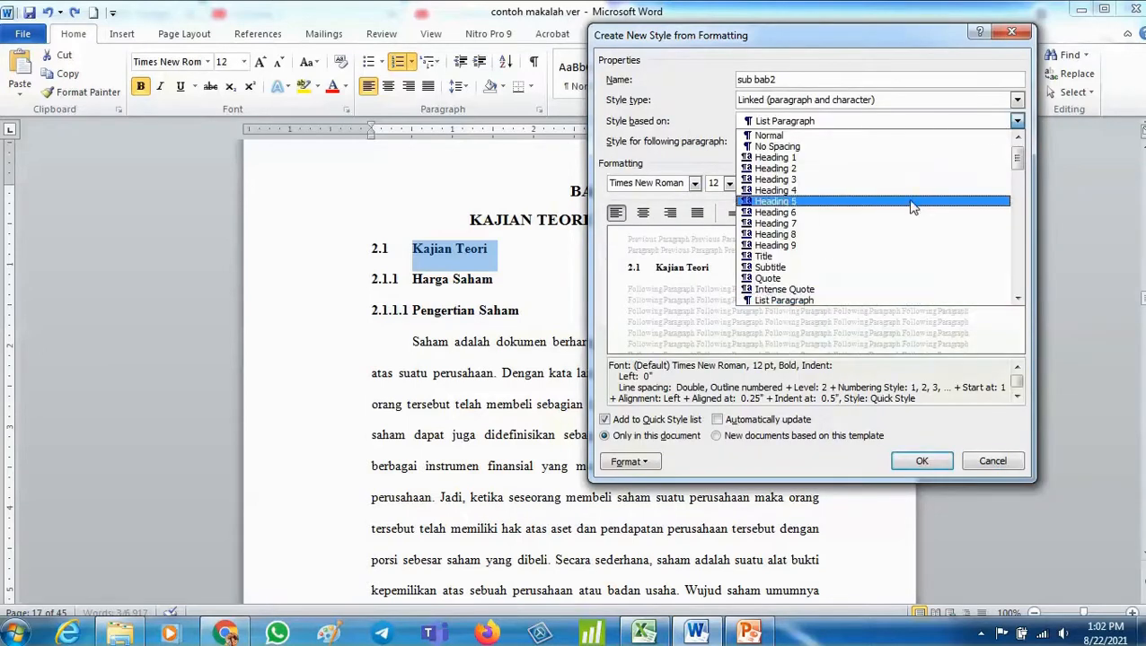
click(909, 168)
click(924, 146)
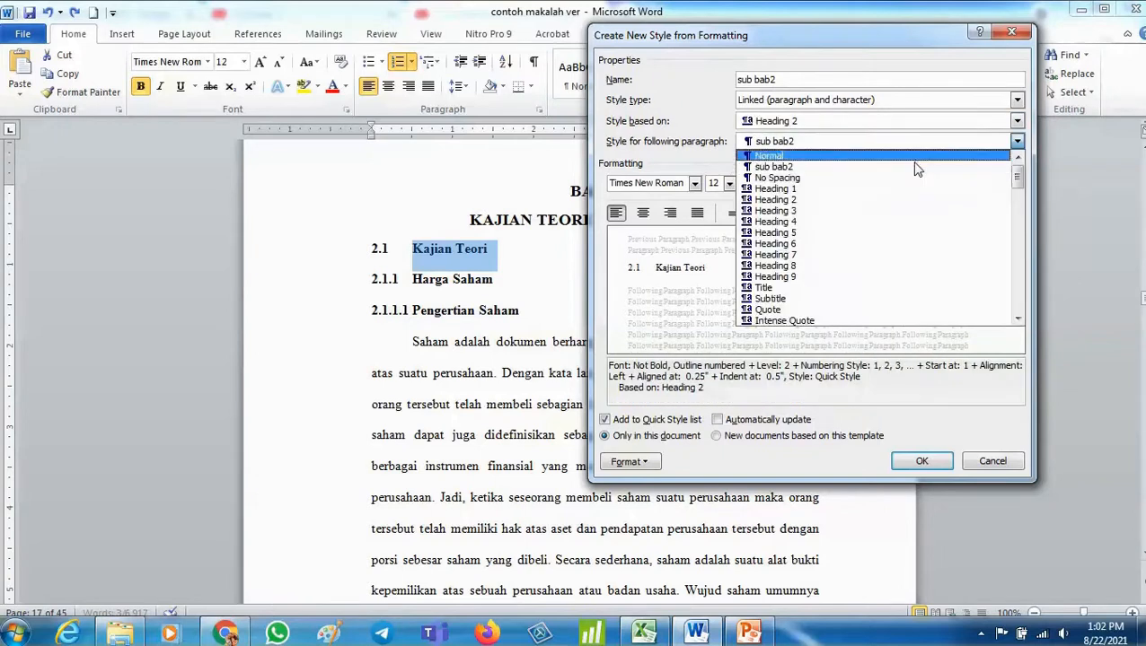
click(904, 201)
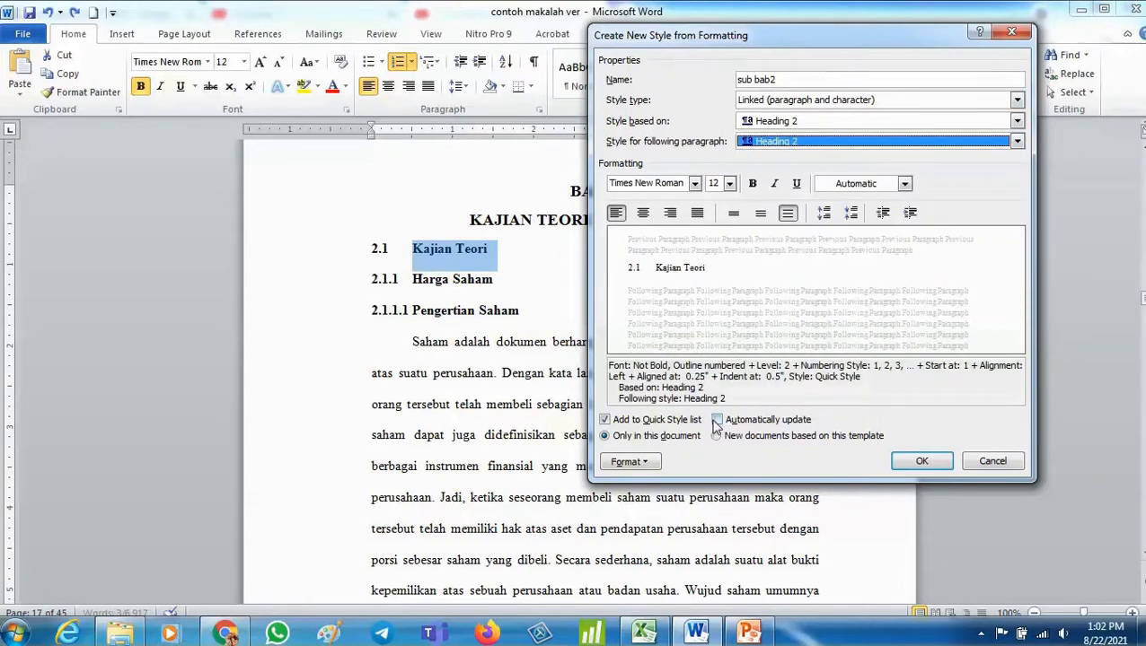
click(922, 462)
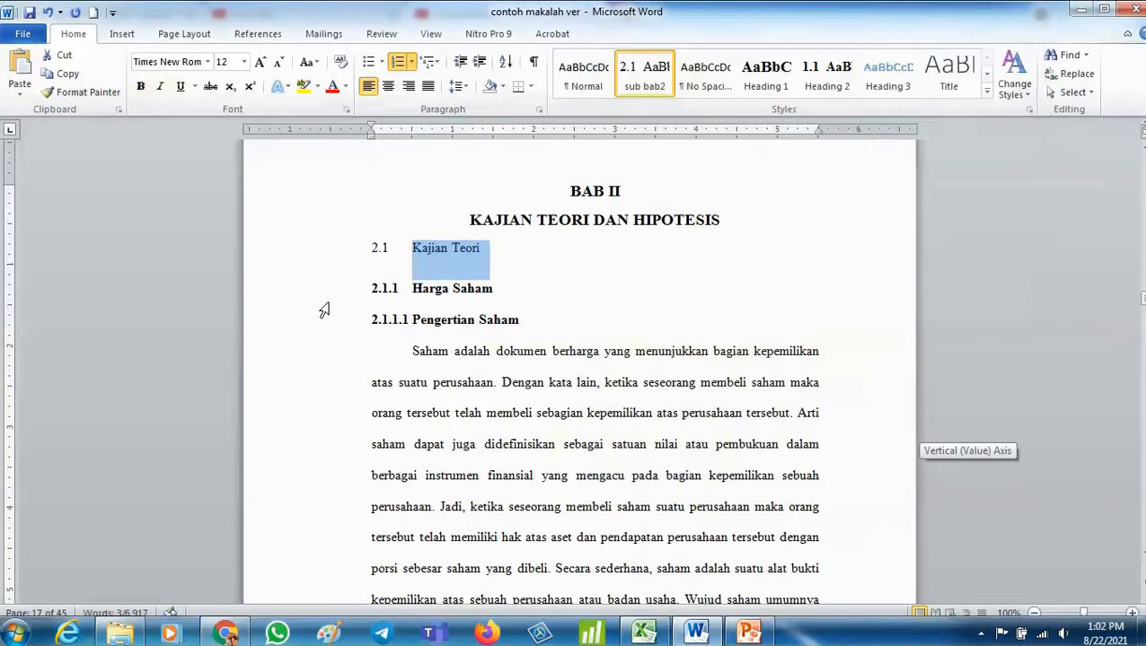
- Modify the sub bab2 style to make its font bold
right_click(646, 73)
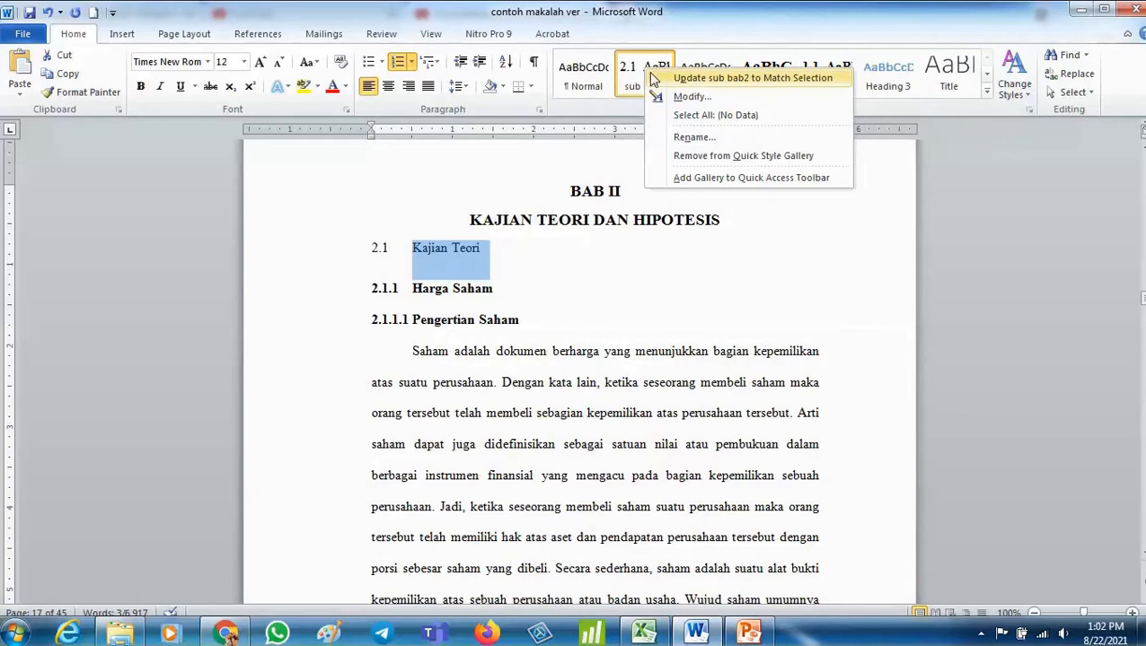
click(653, 79)
right_click(648, 75)
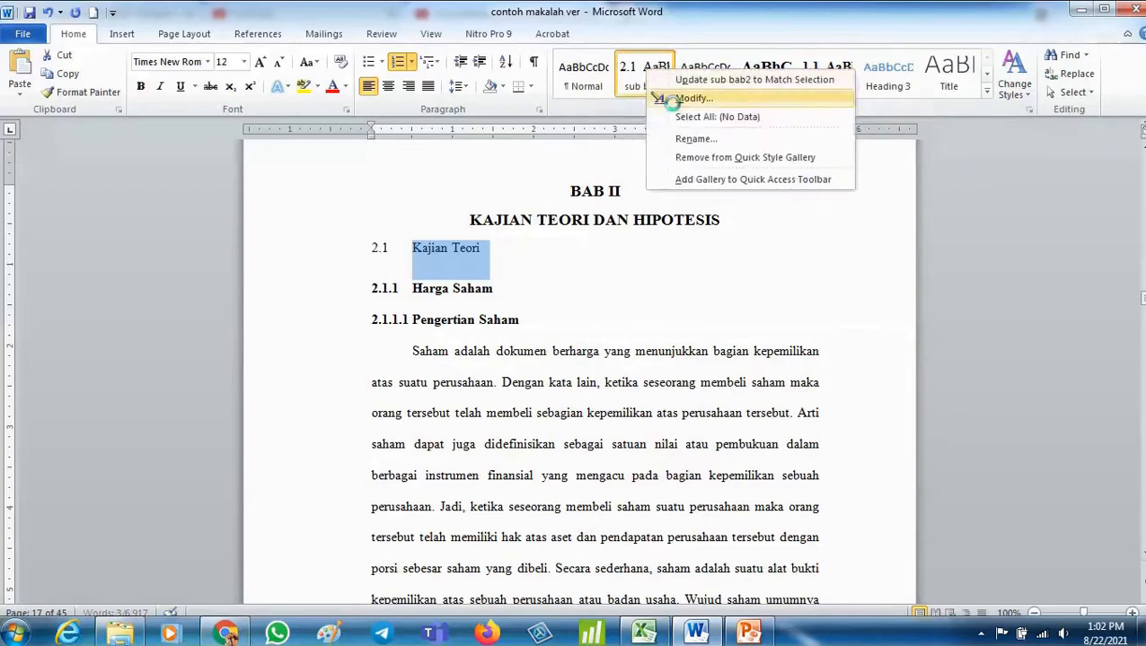
click(675, 103)
click(905, 185)
click(907, 185)
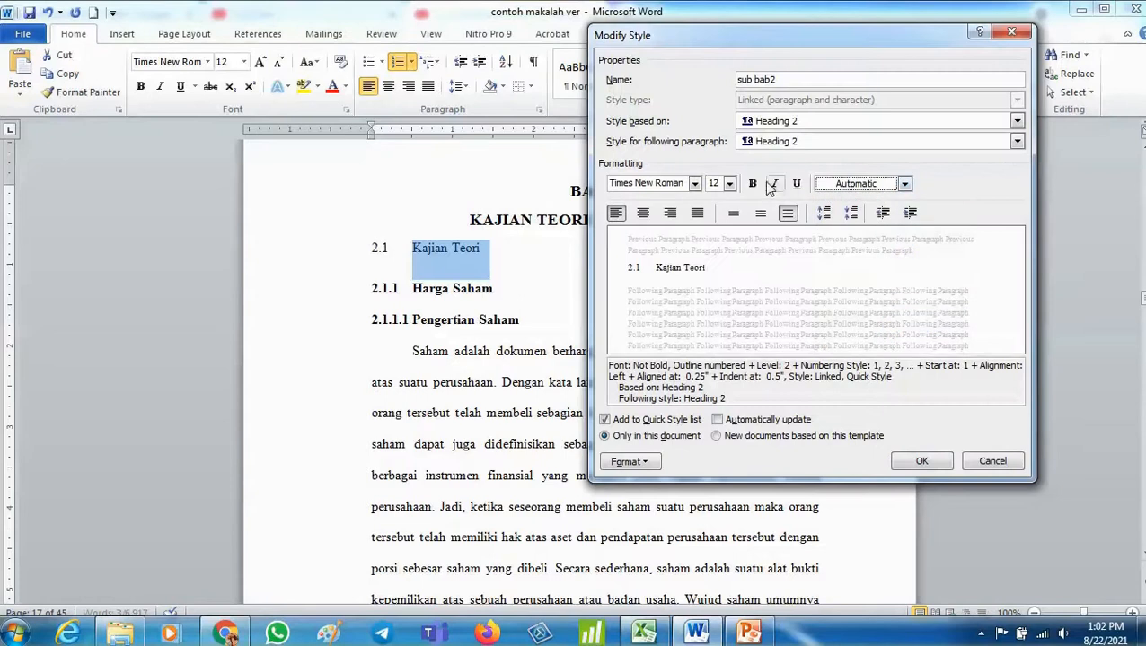
click(752, 184)
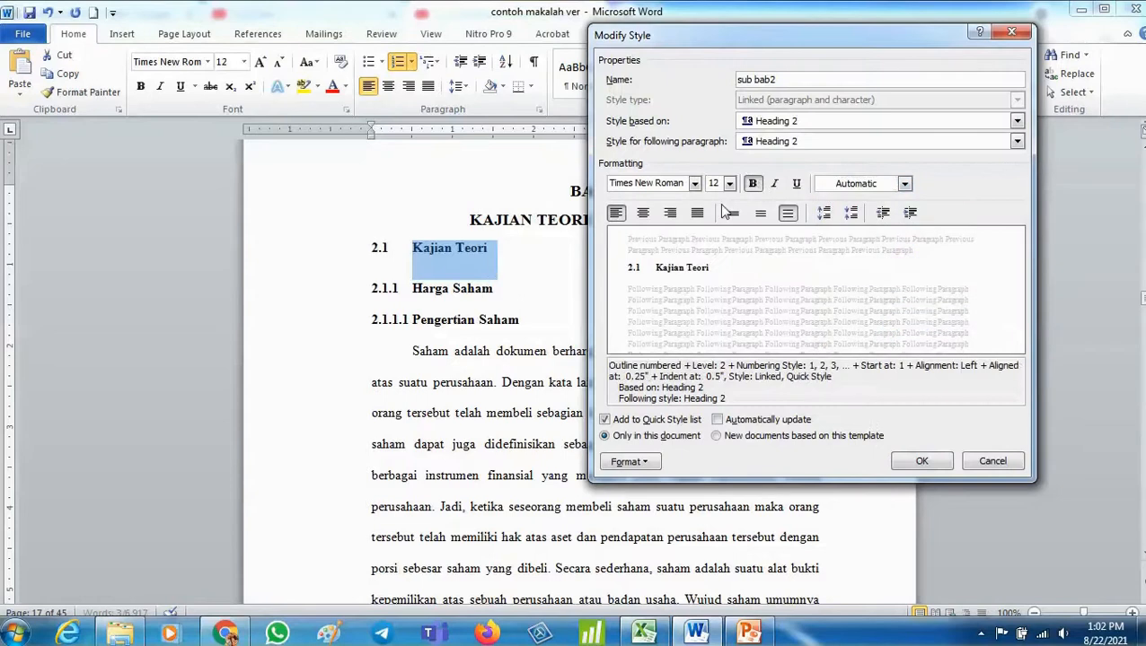
click(921, 462)
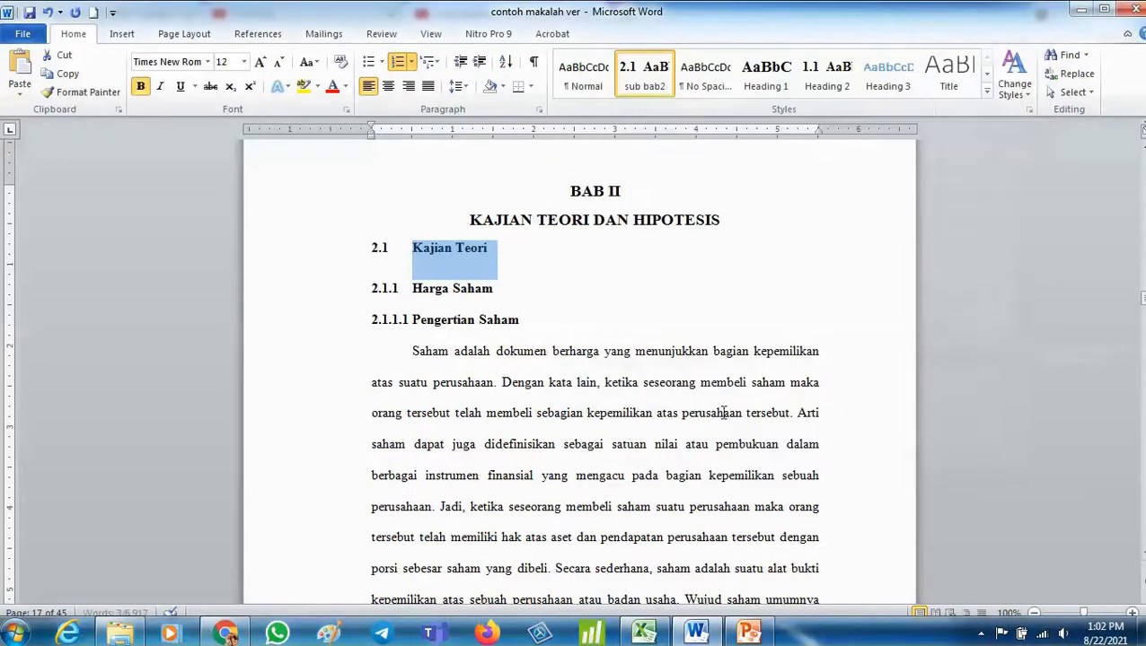
click(654, 383)
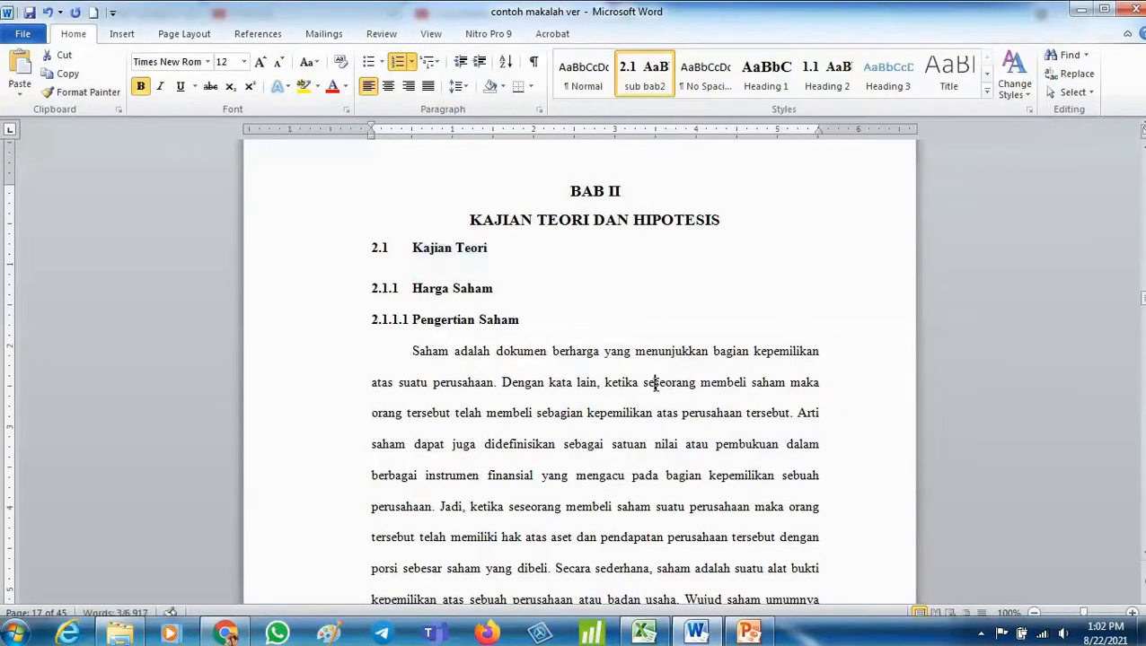
click(344, 296)
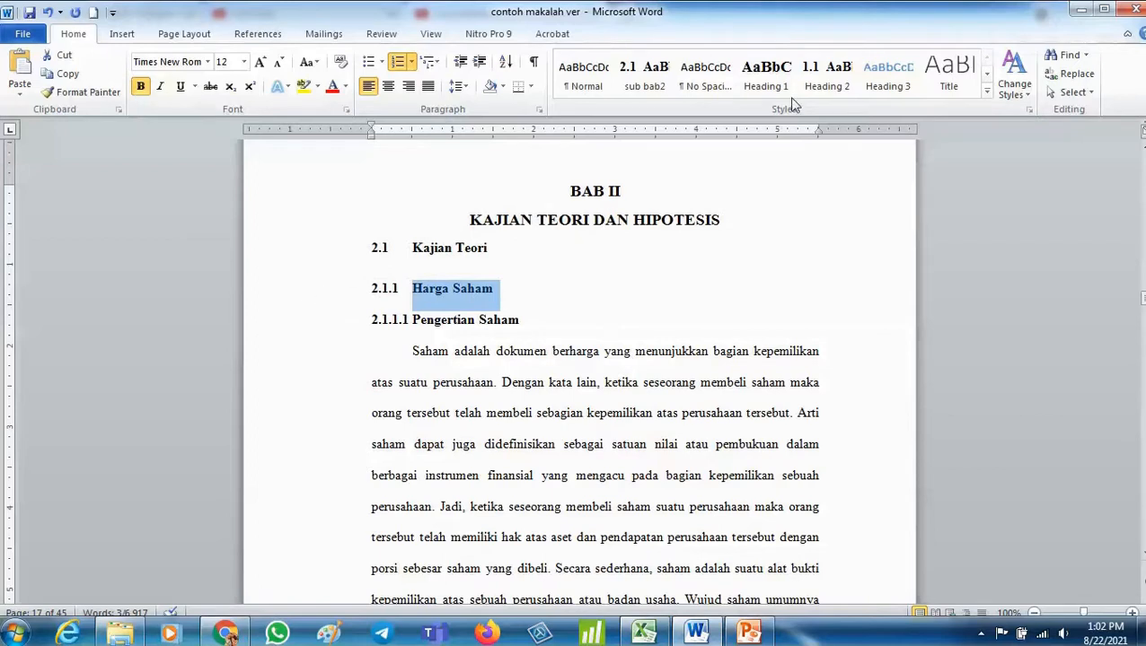
click(347, 250)
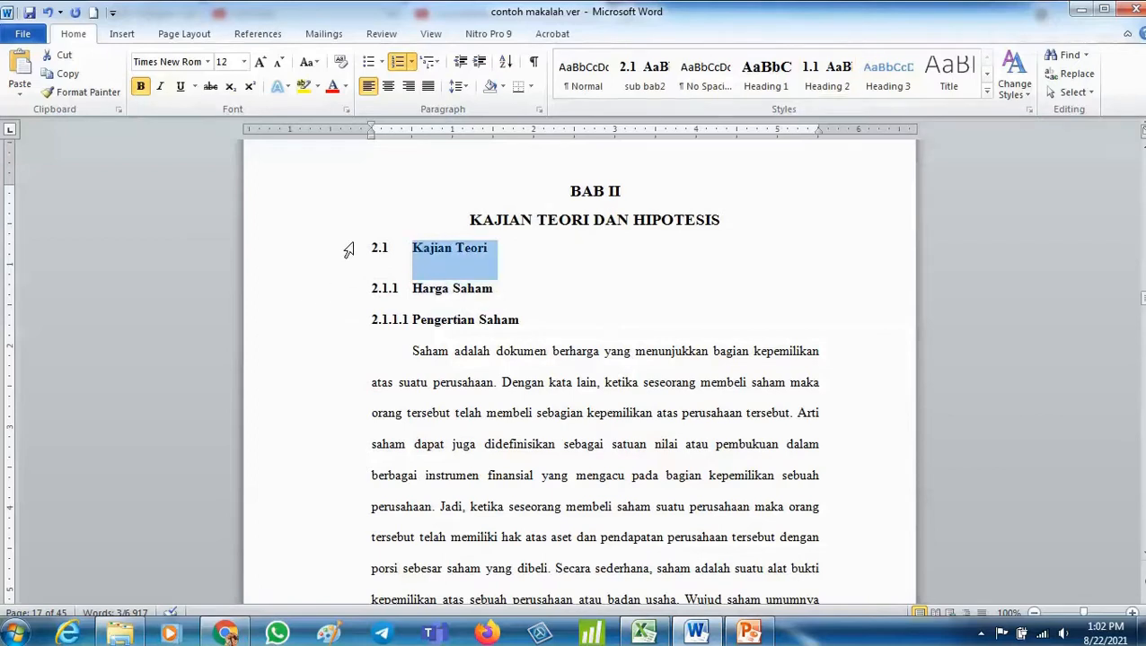
right_click(656, 85)
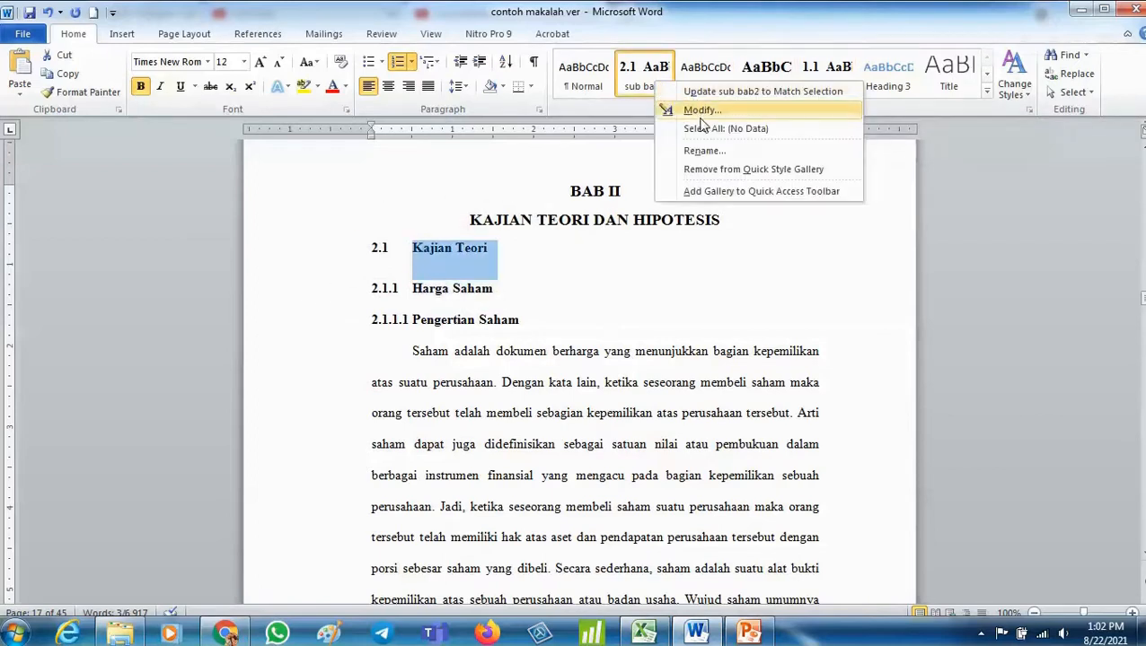
click(701, 111)
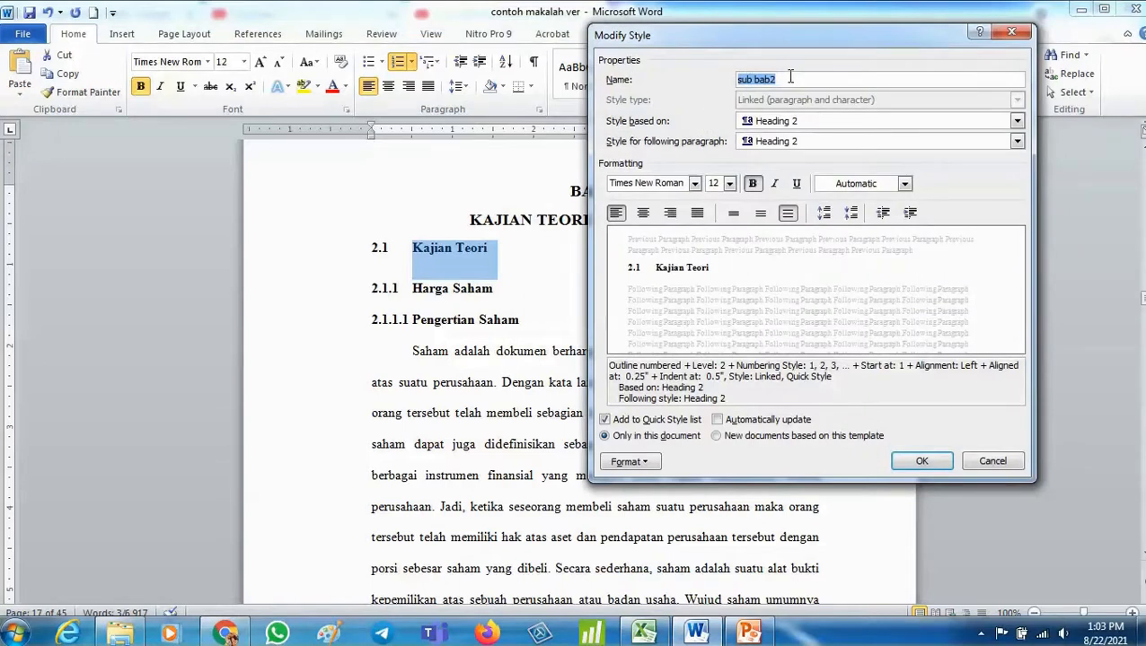
click(628, 462)
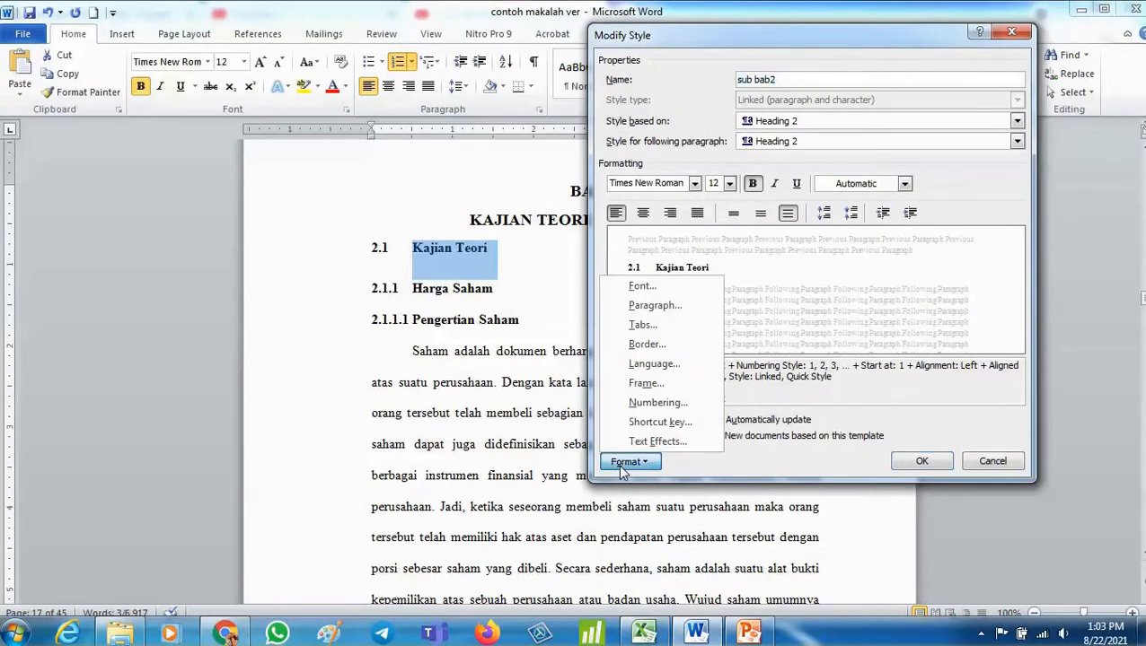
click(679, 404)
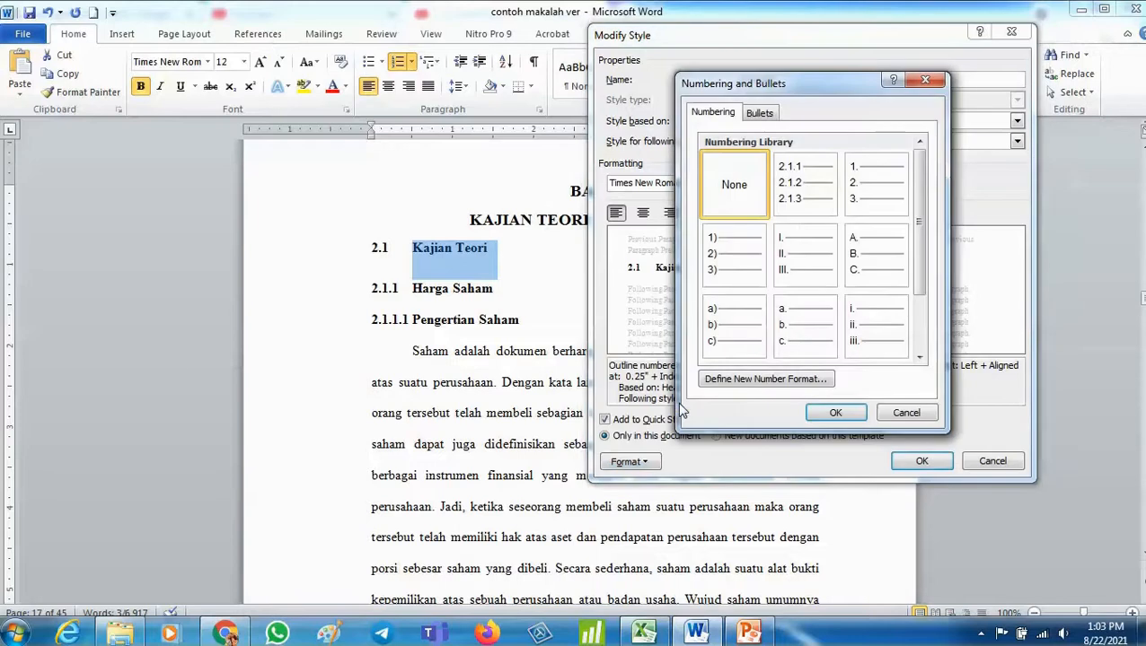
click(906, 415)
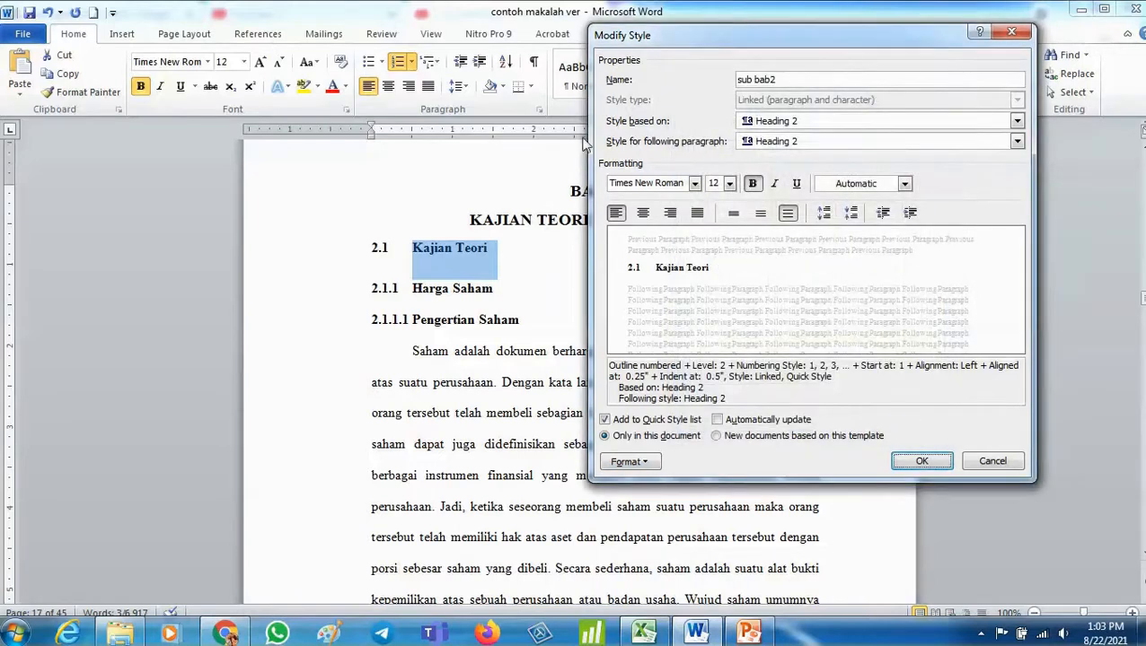
click(993, 461)
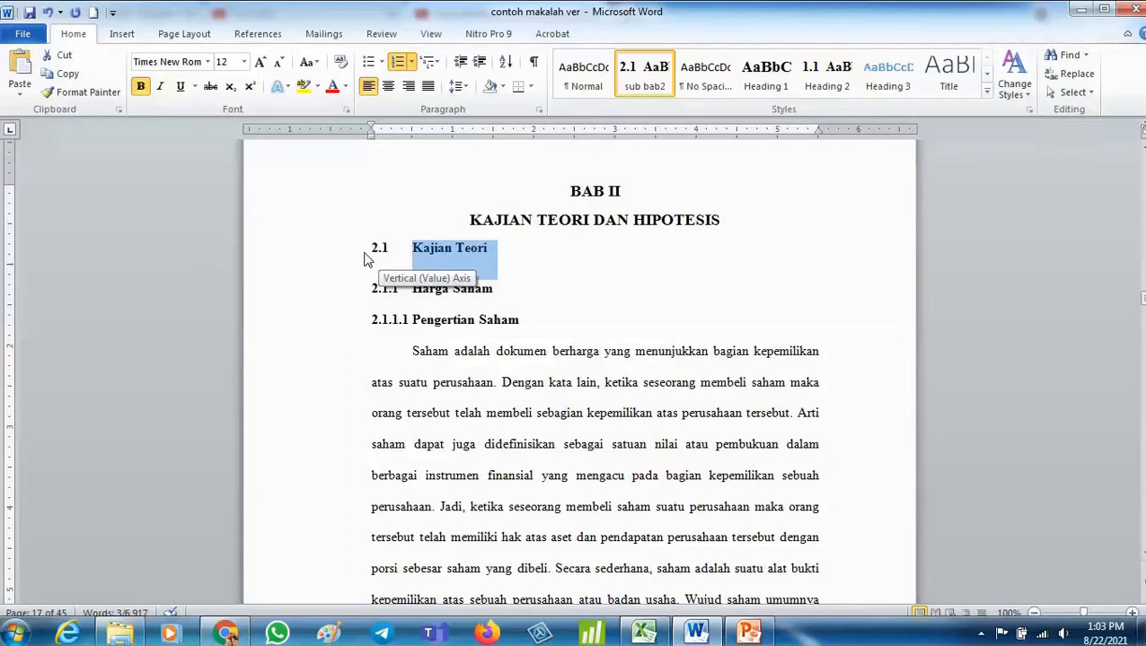
- Apply the sub bab2 style to the 2.2 Kerangka Berpikir subheading
scroll(366, 258, down, 15)
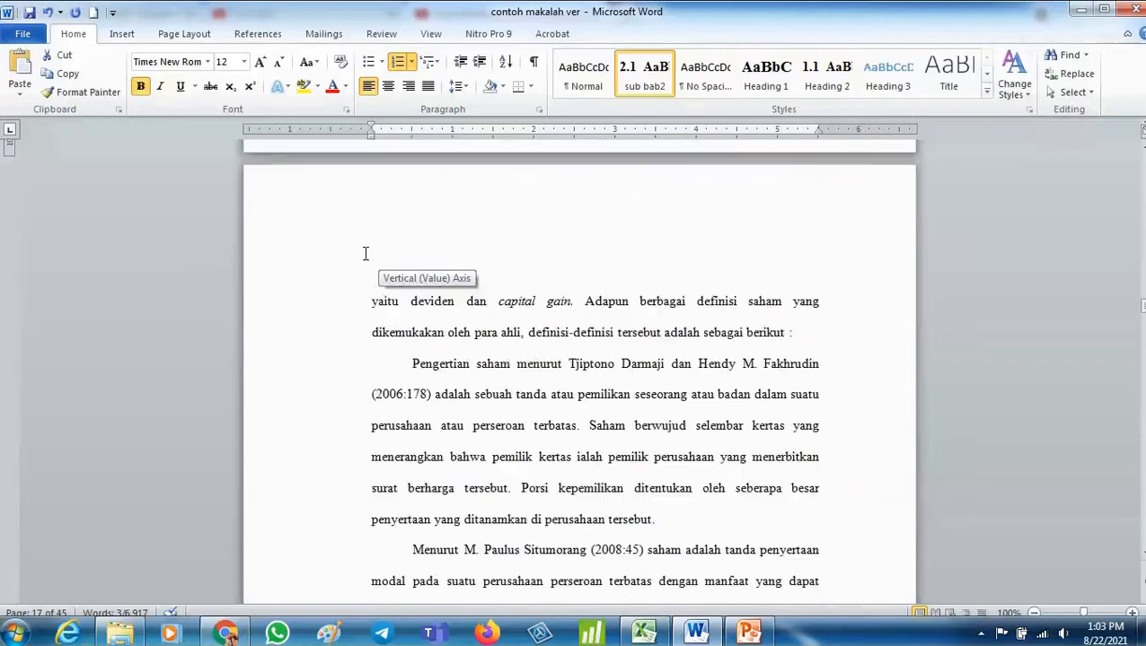
scroll(366, 257, down, 15)
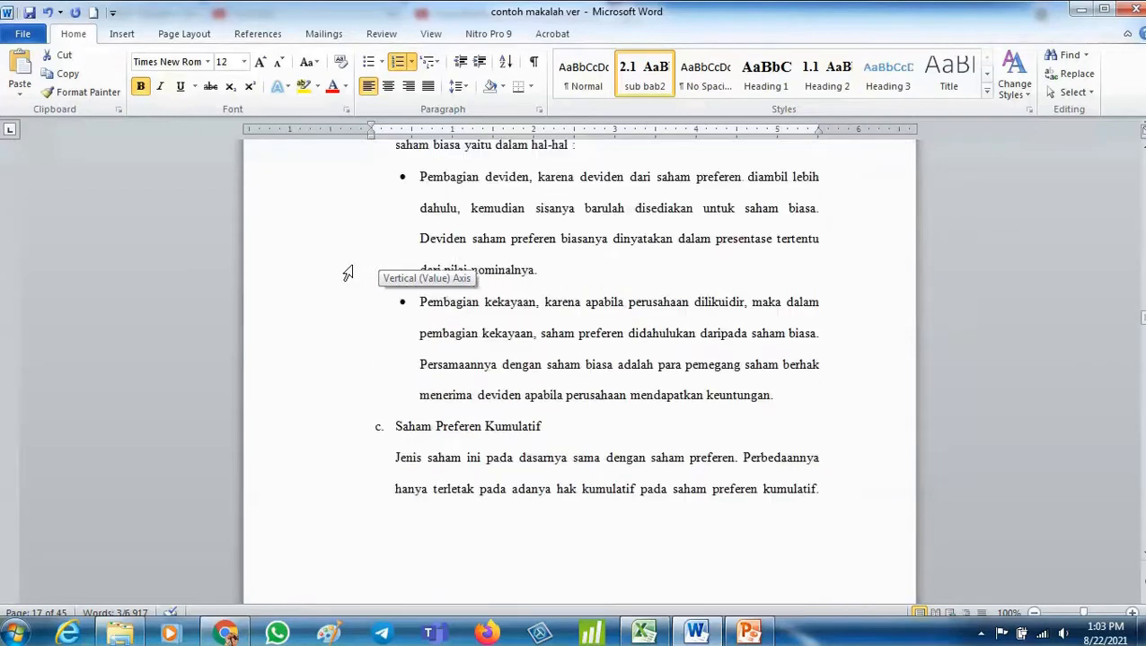
scroll(346, 273, down, 15)
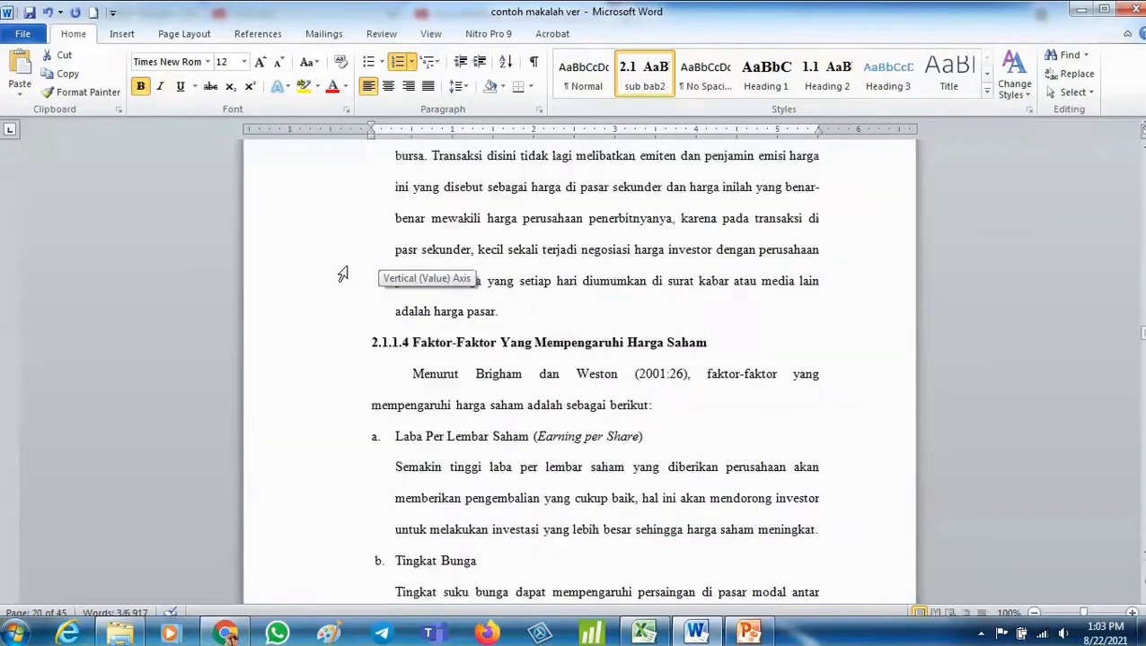
scroll(342, 274, down, 15)
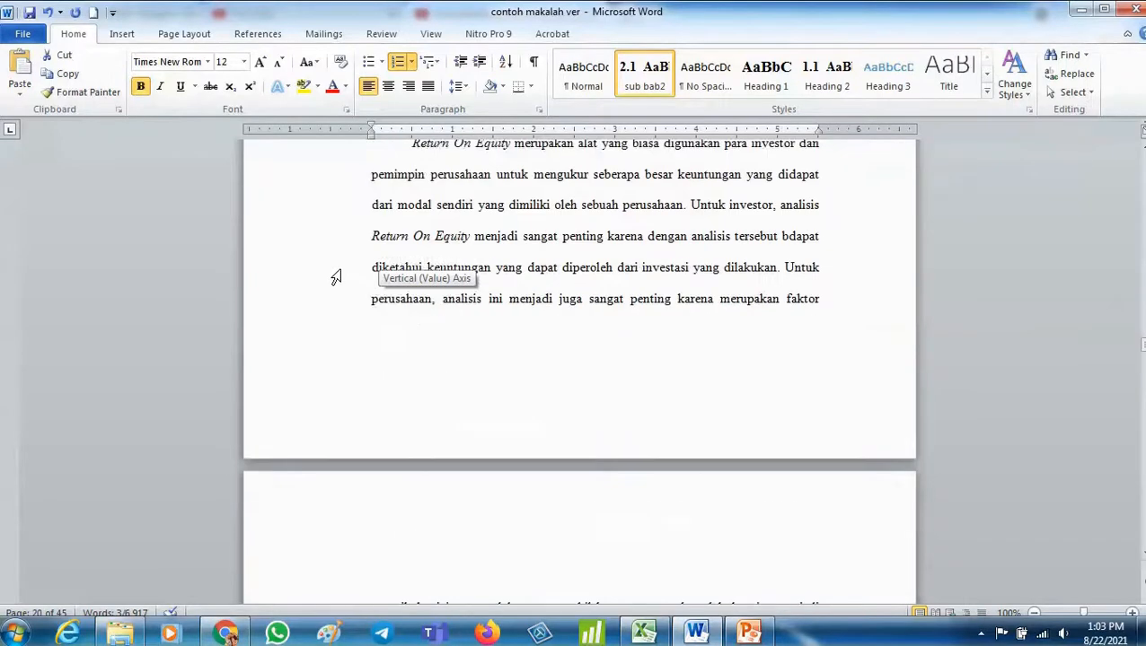
scroll(335, 279, down, 15)
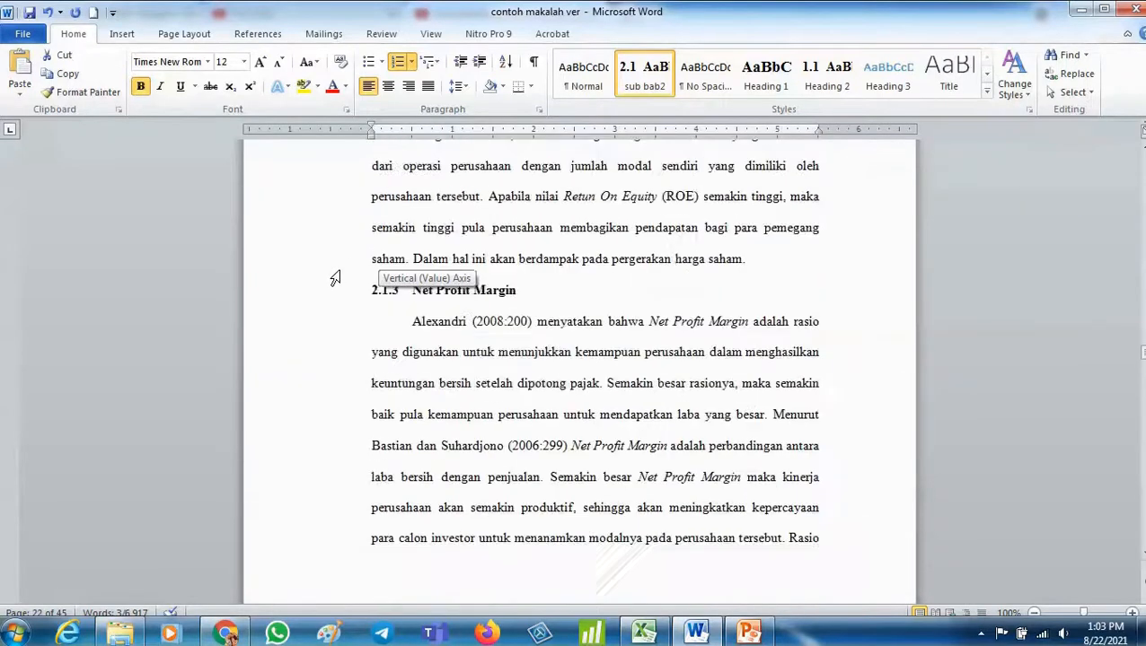
scroll(335, 279, down, 15)
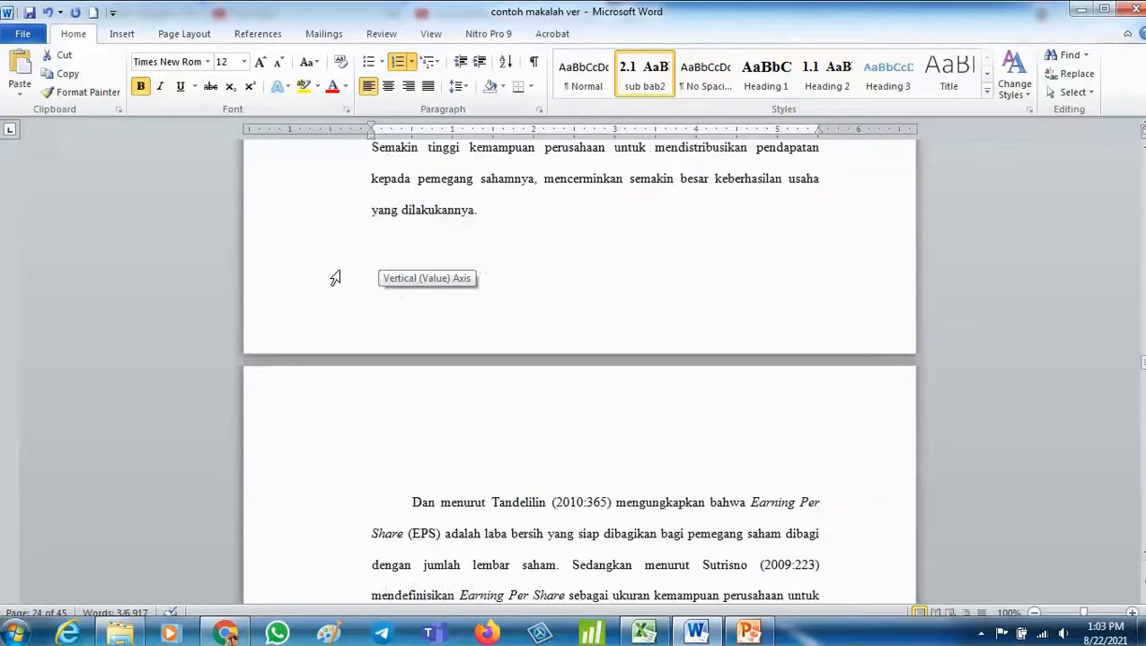
scroll(335, 279, up, 3)
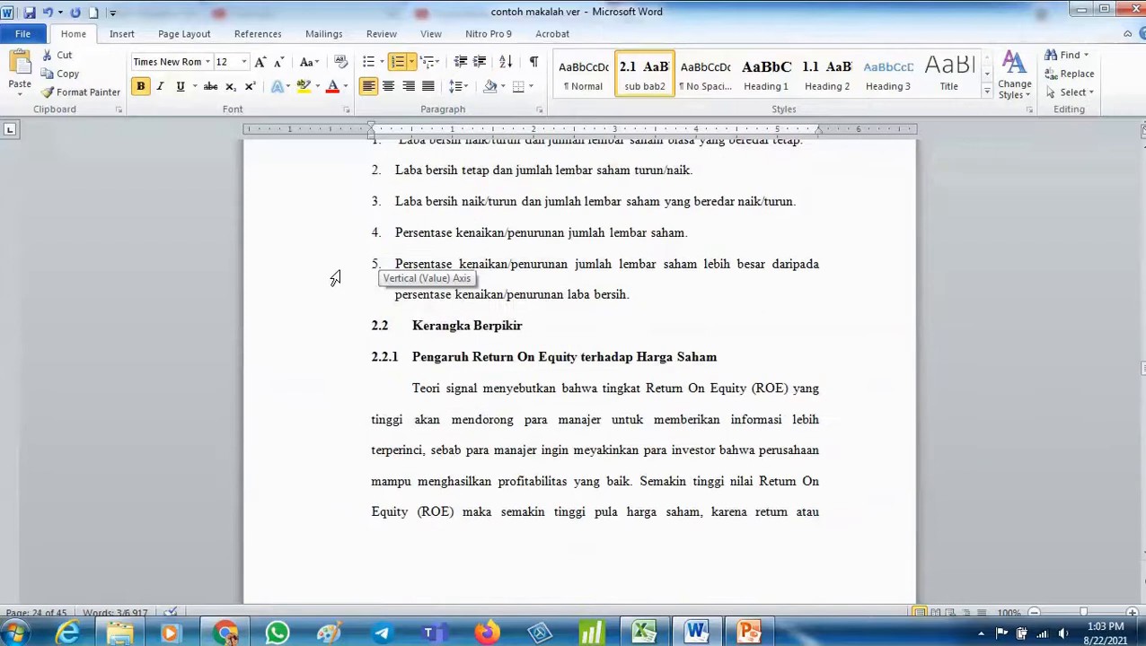
click(312, 338)
click(643, 90)
scroll(492, 427, down, 3)
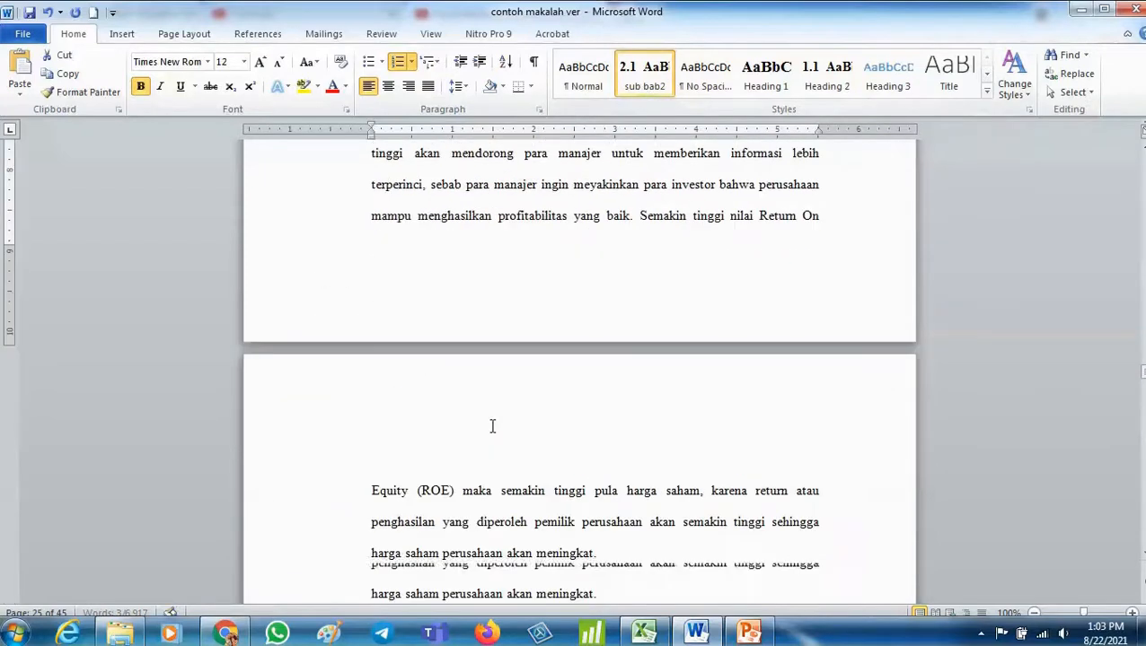
scroll(492, 427, down, 12)
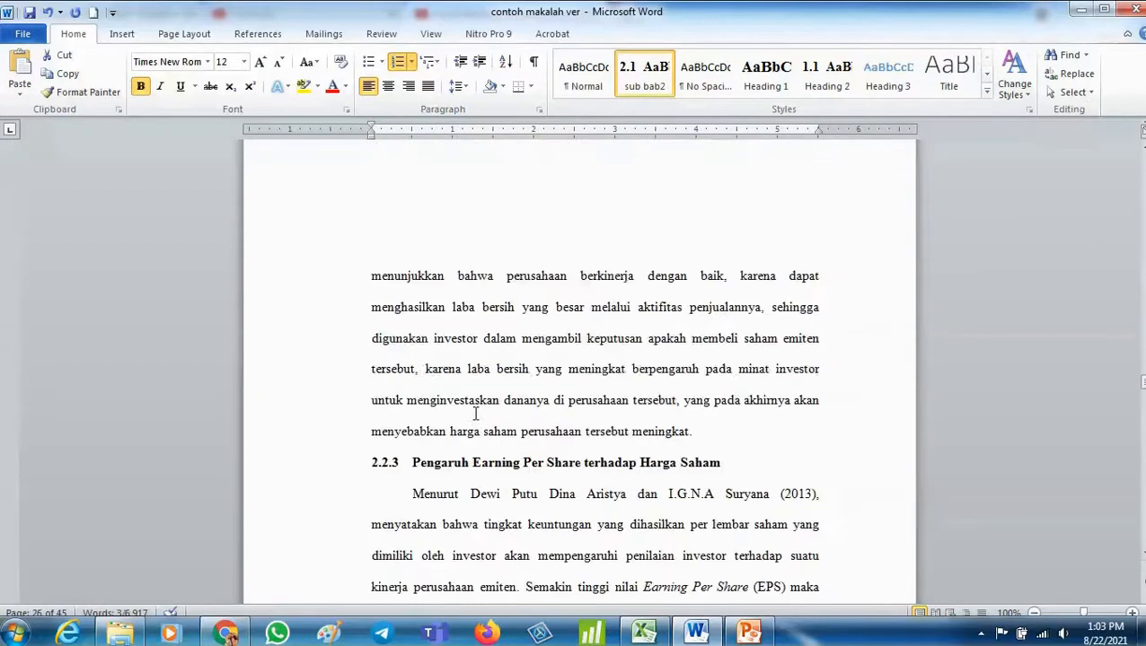
scroll(476, 414, down, 3)
click(272, 429)
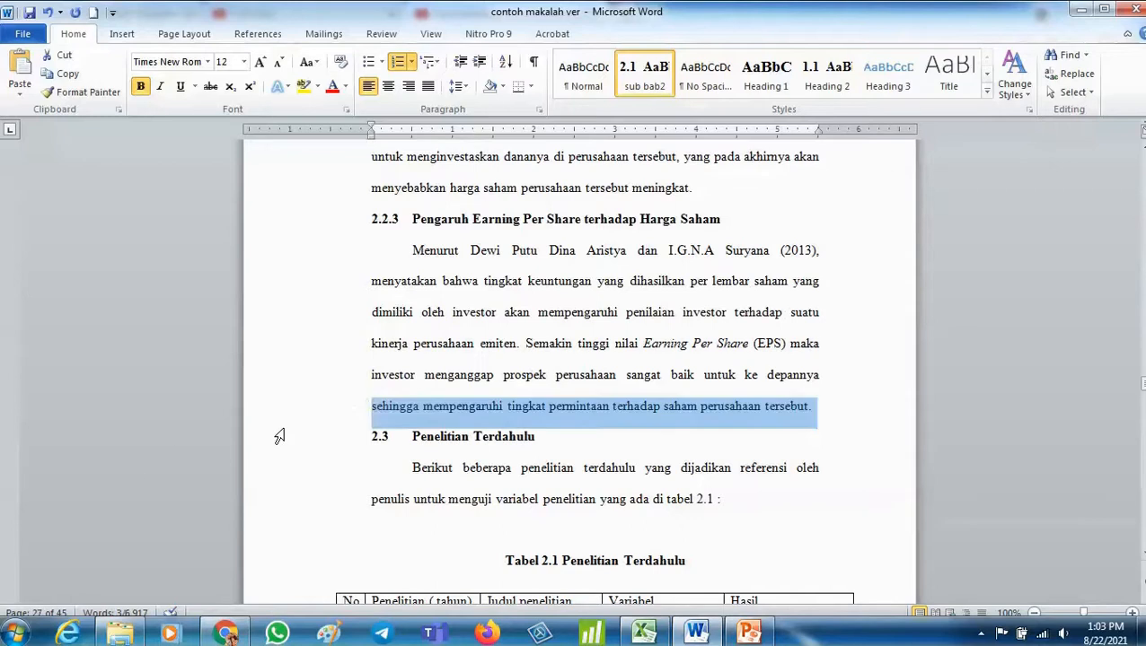
click(295, 459)
click(318, 441)
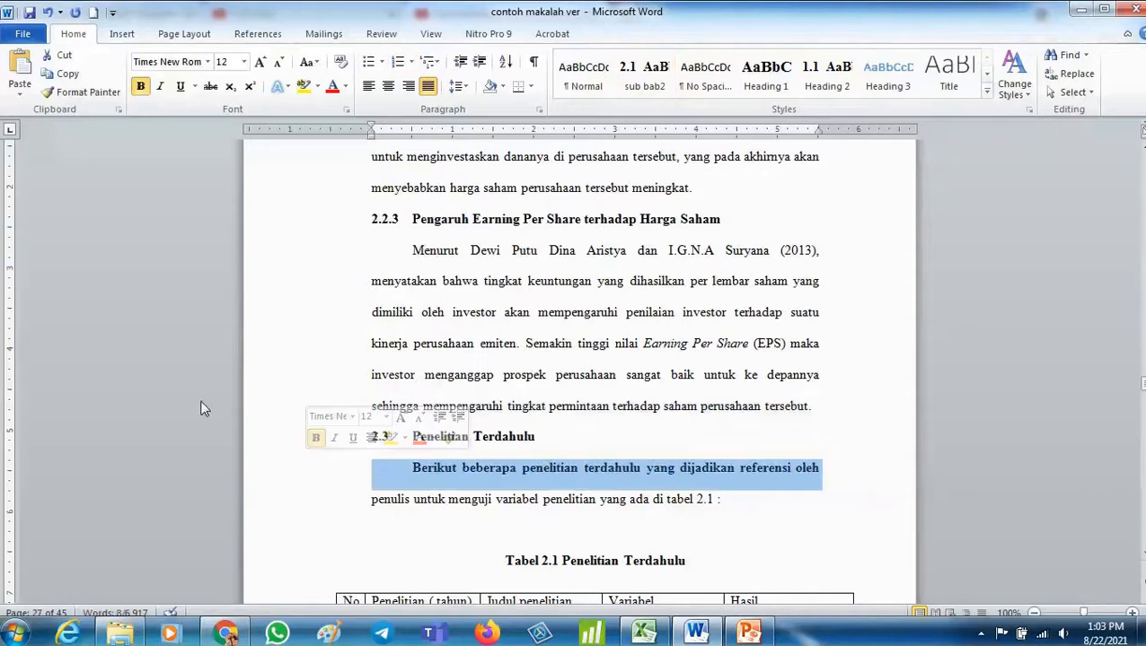
click(46, 12)
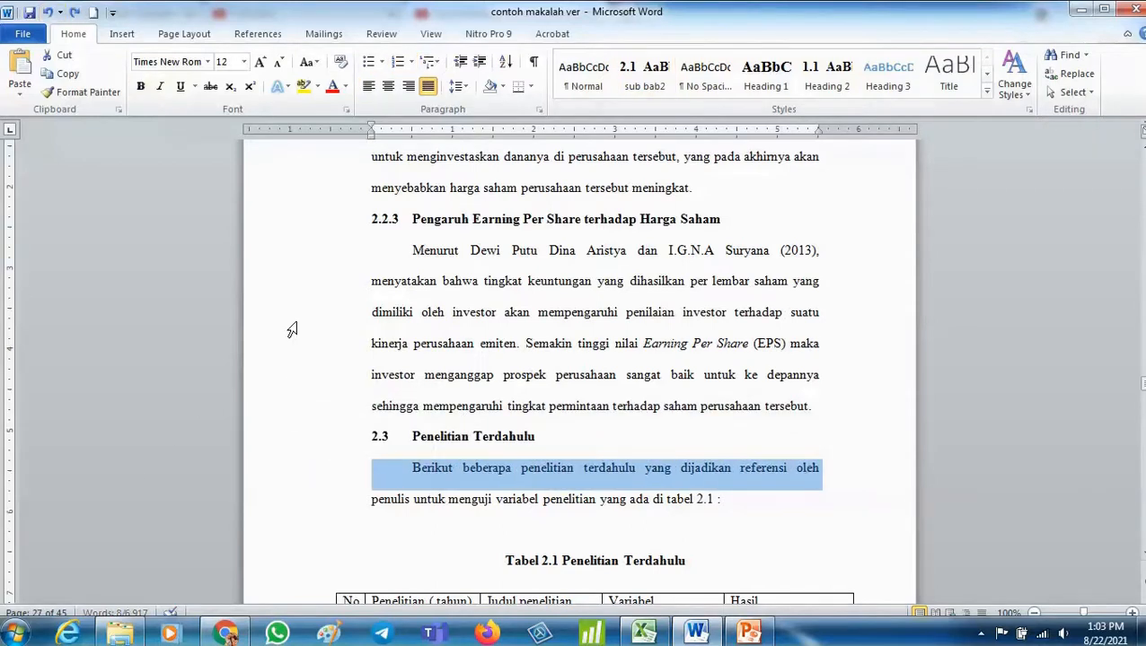
- Apply the sub bab2 style to the 2.3 Penelitian Terdahulu subheading
click(328, 429)
click(330, 454)
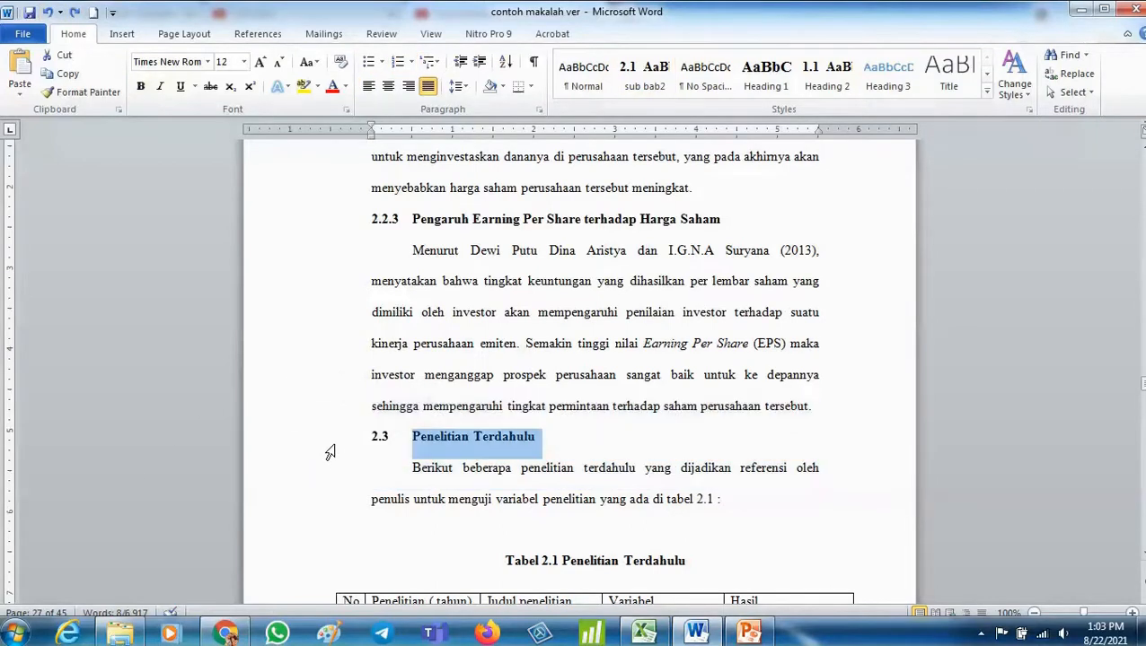
click(645, 74)
- Apply the sub bab2 style to the 2.4 Model Penelitian subheading
scroll(621, 225, down, 5)
scroll(620, 225, down, 20)
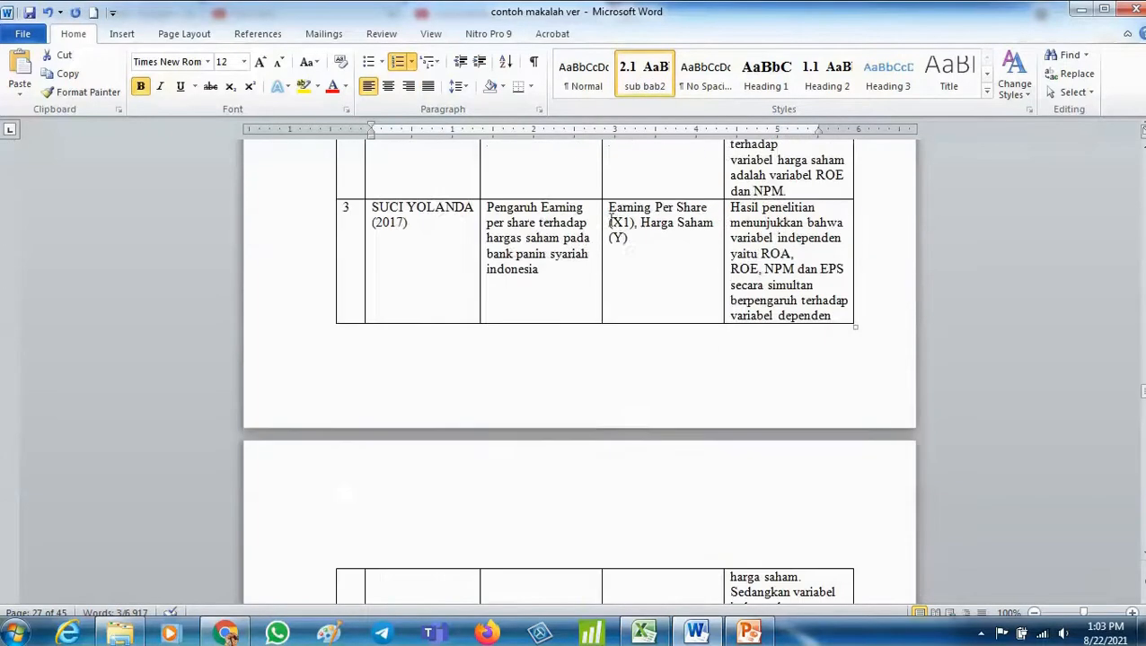
scroll(608, 220, down, 7)
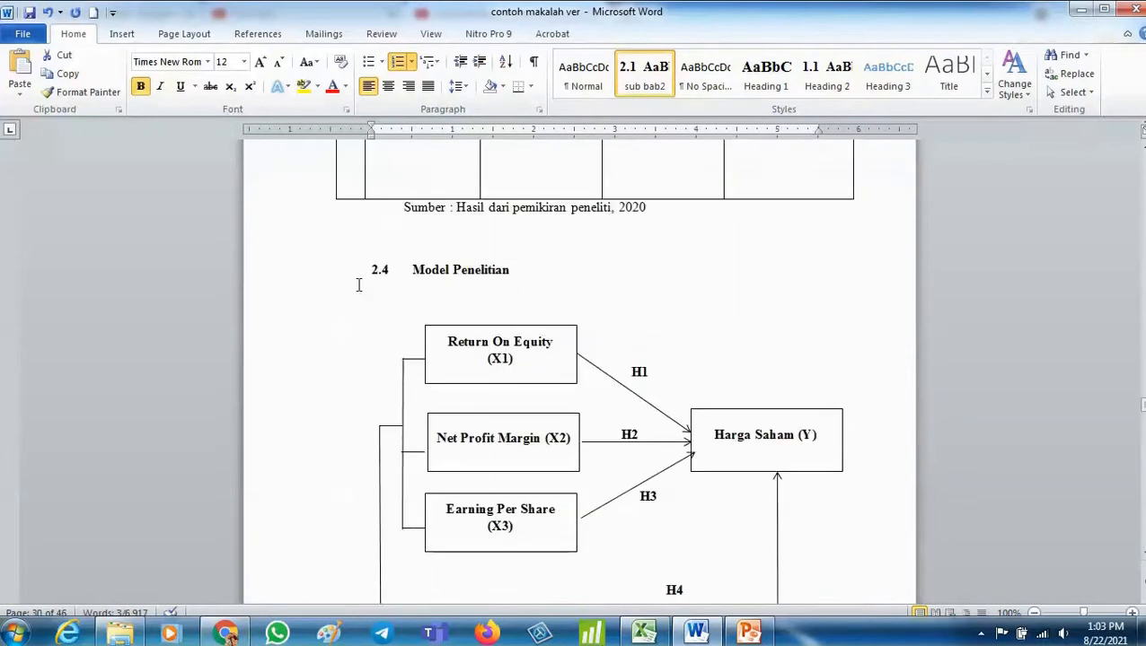
click(332, 285)
click(645, 73)
- Apply the sub bab2 style to the 2.5 Perumusan Hipotesis subheading
scroll(570, 217, down, 5)
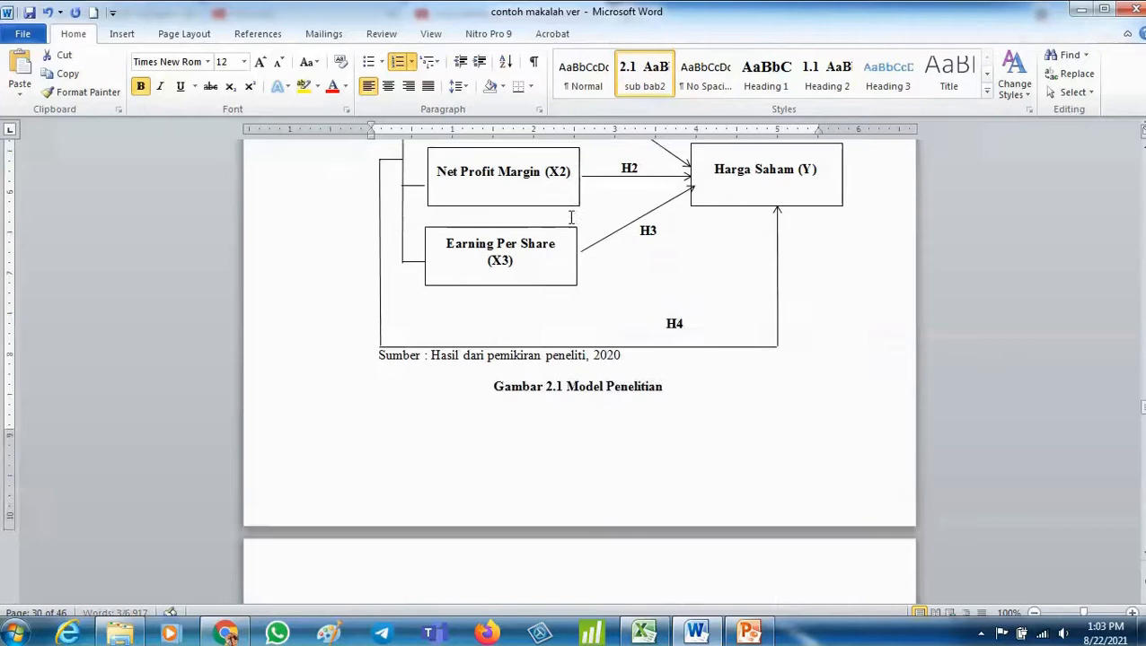
scroll(570, 217, down, 10)
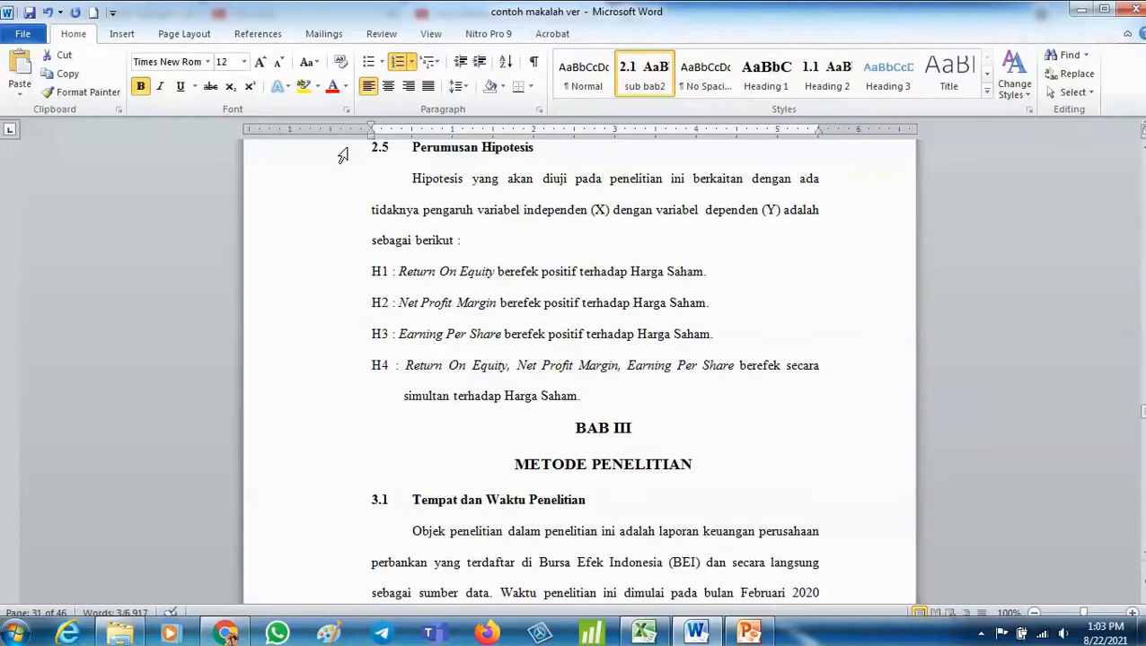
click(342, 156)
click(641, 74)
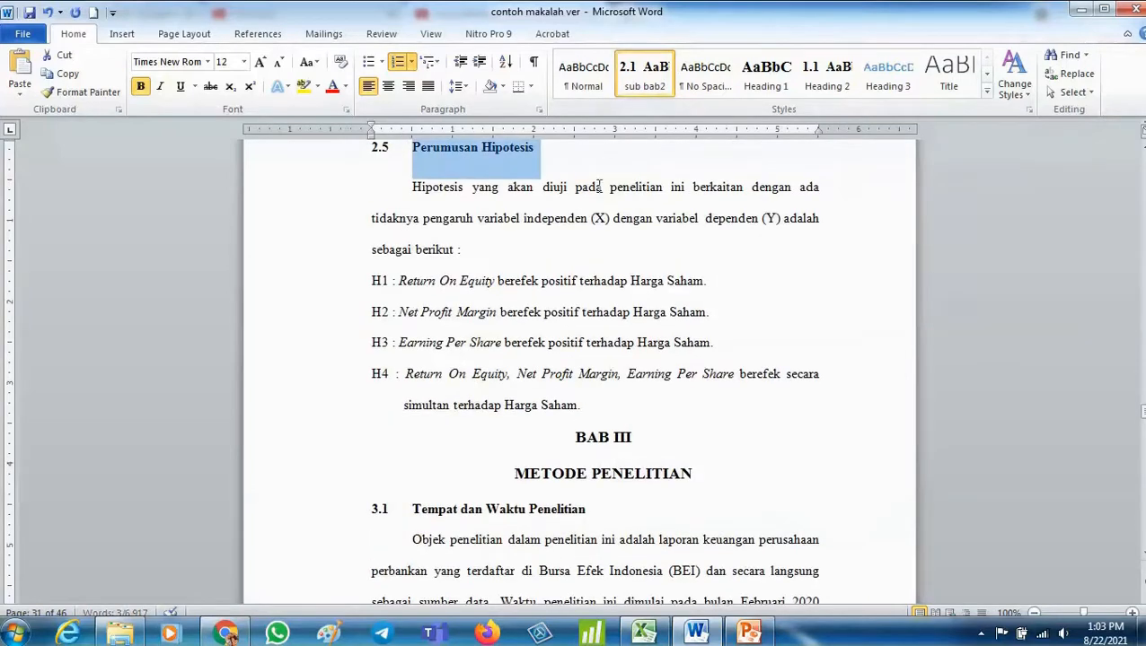
- Apply Heading 1 to the BAB III METODE PENELITIAN chapter title
drag(557, 433, 622, 466)
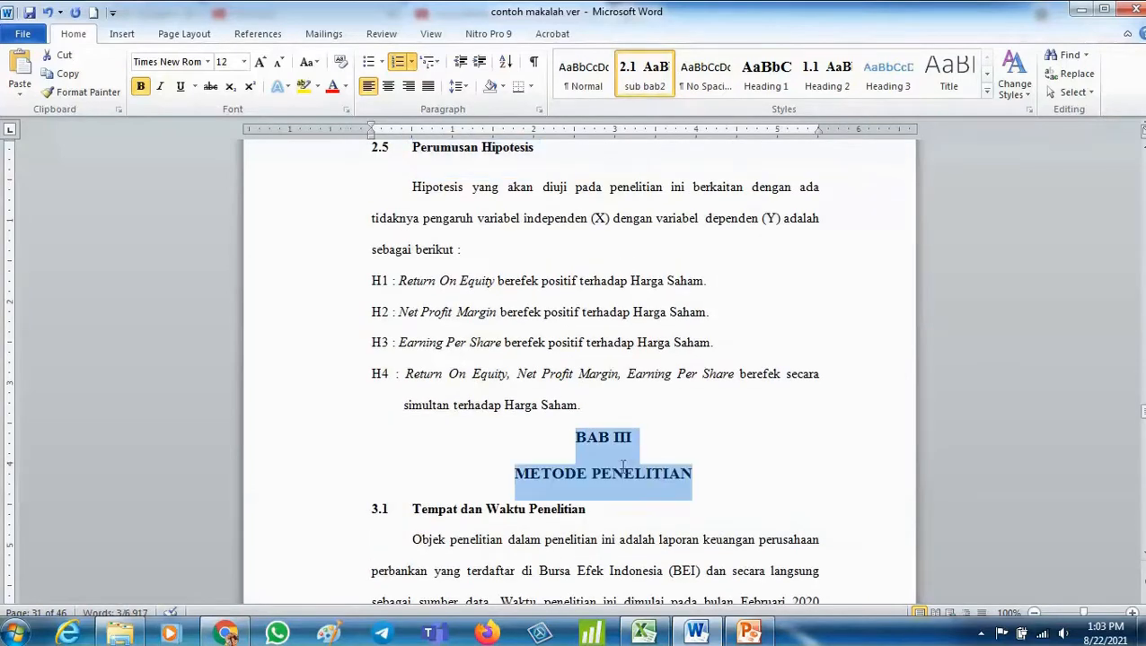
click(766, 74)
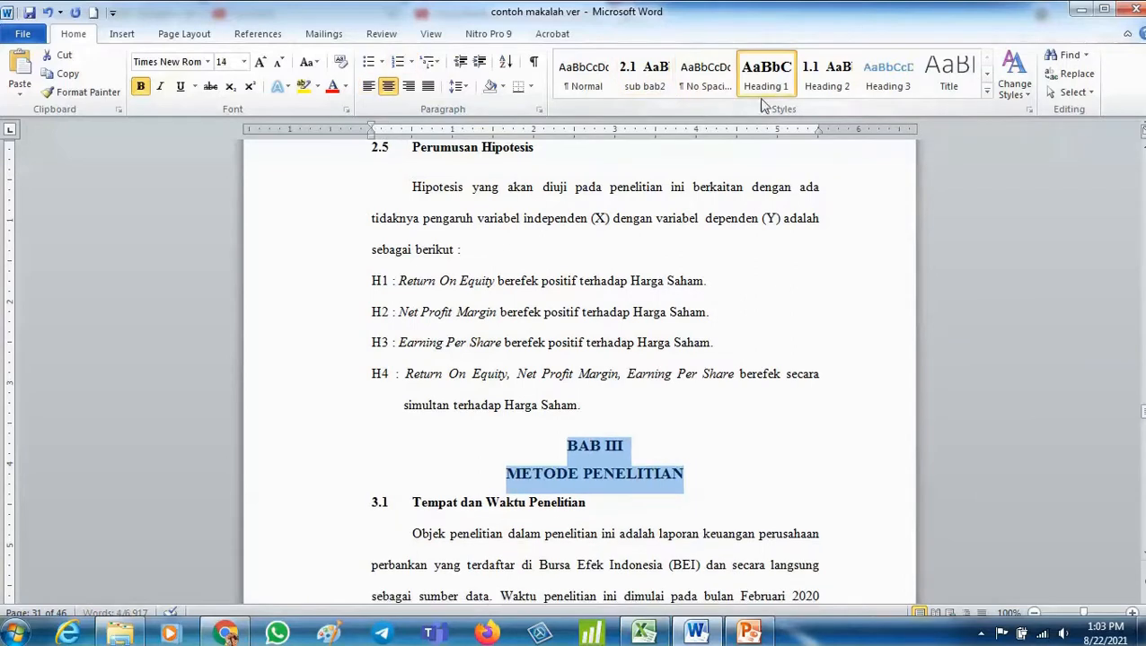
- Save the 3.1 Tempat dan Waktu Penelitian subheading as a new quick style named subbab3
scroll(616, 509, down, 2)
scroll(616, 509, down, 1)
click(328, 396)
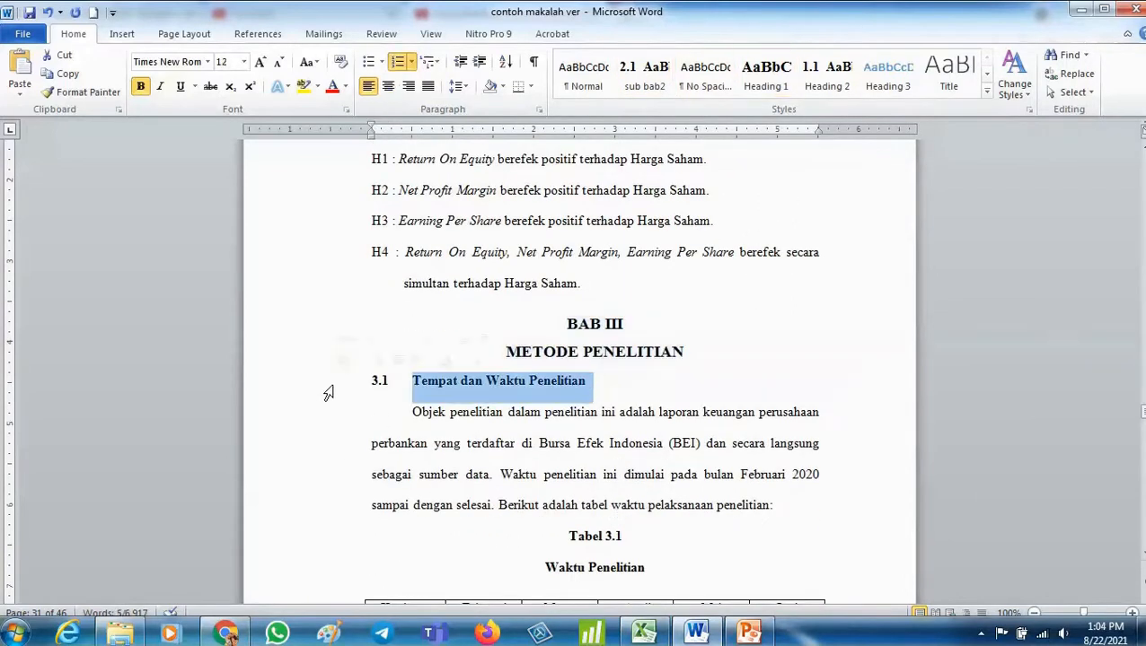
click(987, 92)
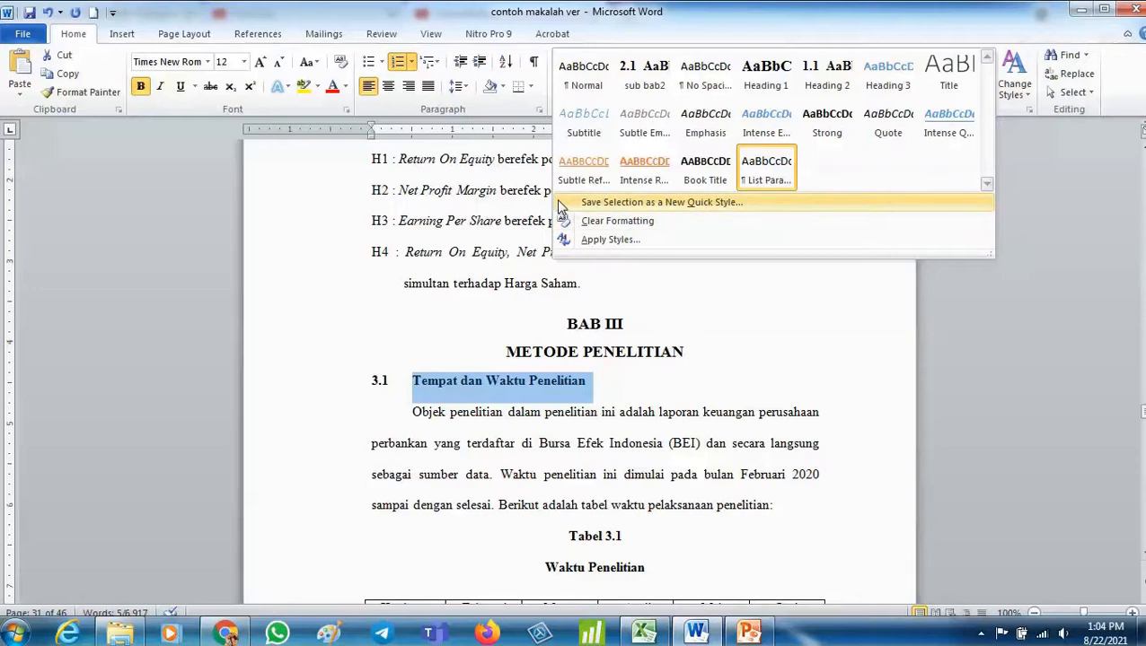
click(752, 202)
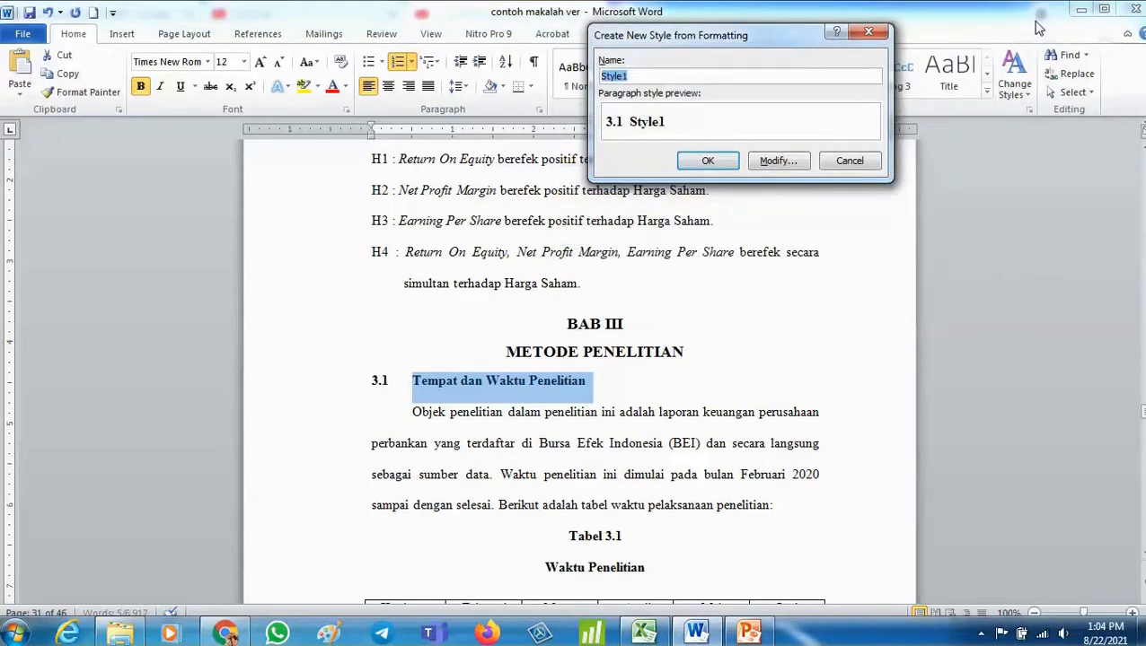
text(subbab3)
- Define the subbab3 style as based on Heading 2, followed by Heading 2, with bold font, and create it
click(792, 161)
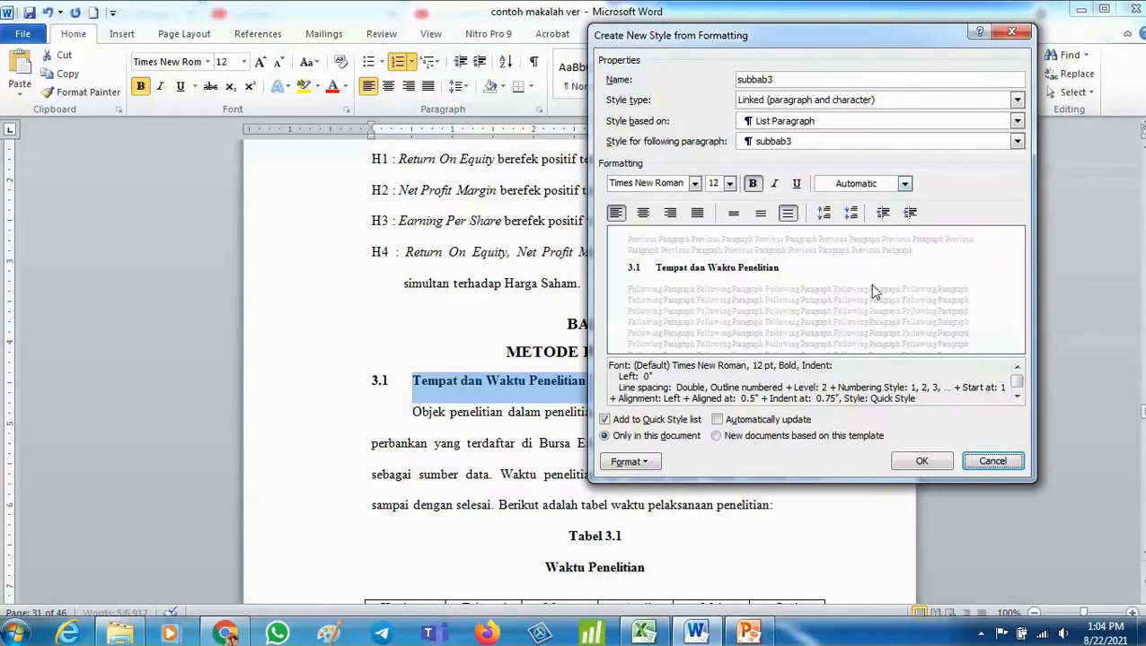
click(760, 182)
click(761, 182)
click(844, 122)
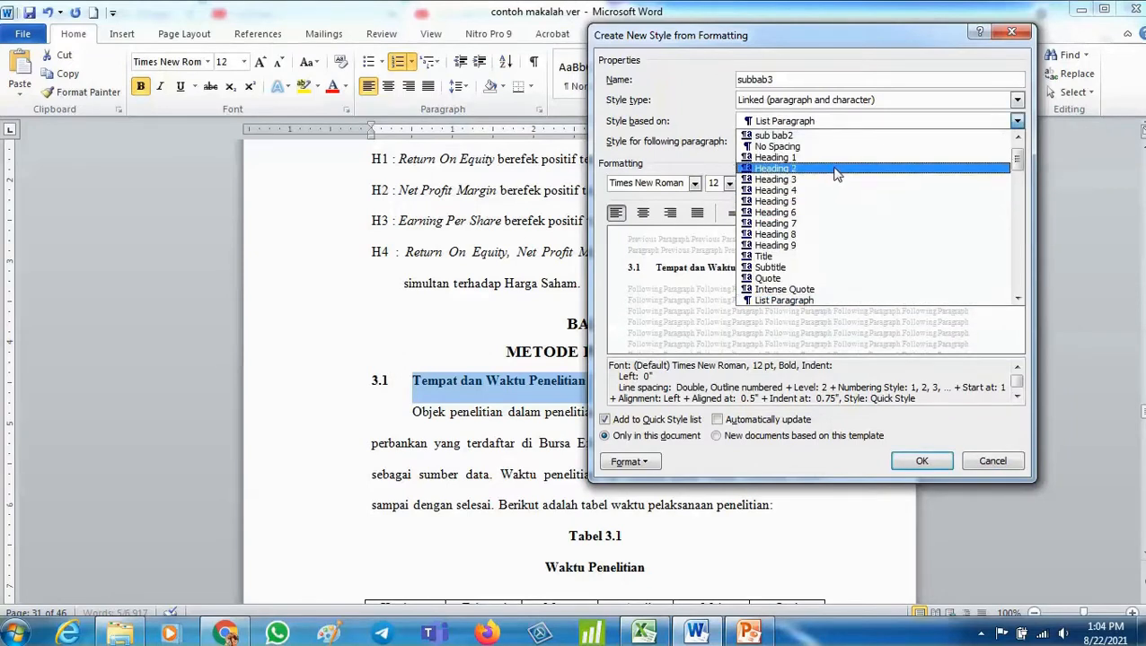
click(835, 168)
click(835, 142)
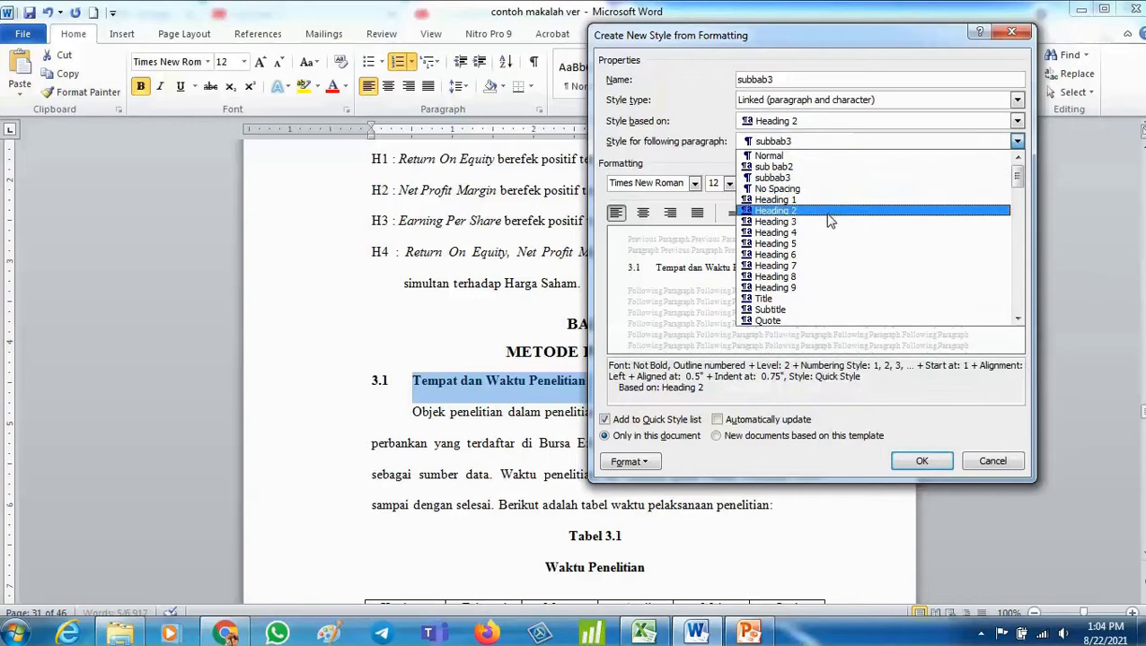
click(830, 211)
click(752, 183)
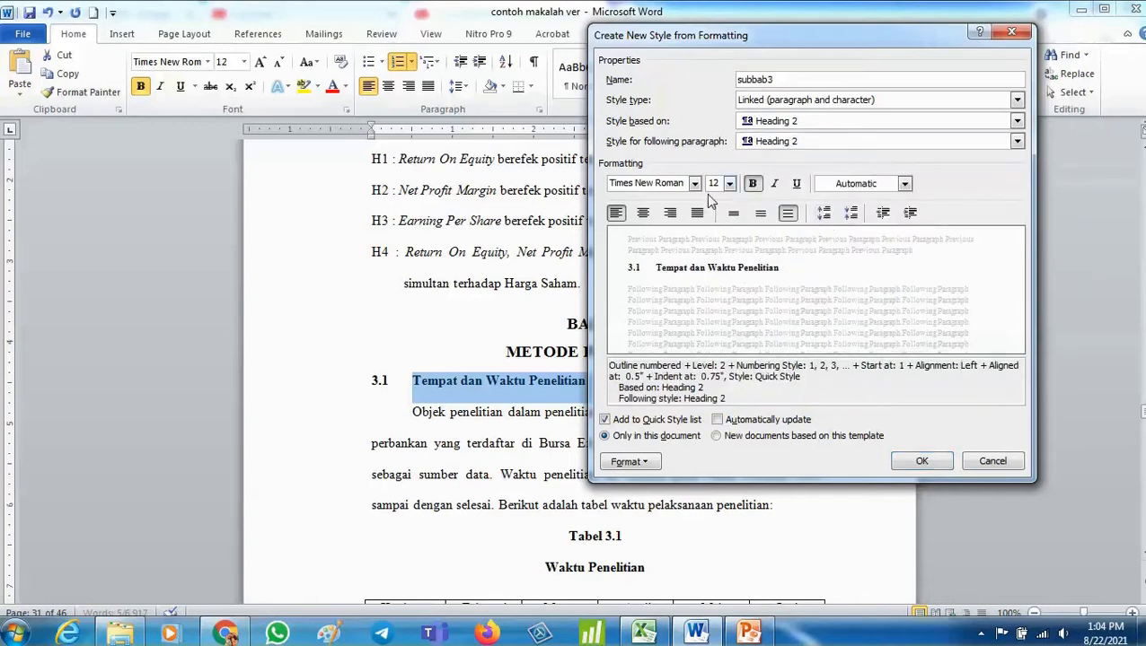
click(916, 466)
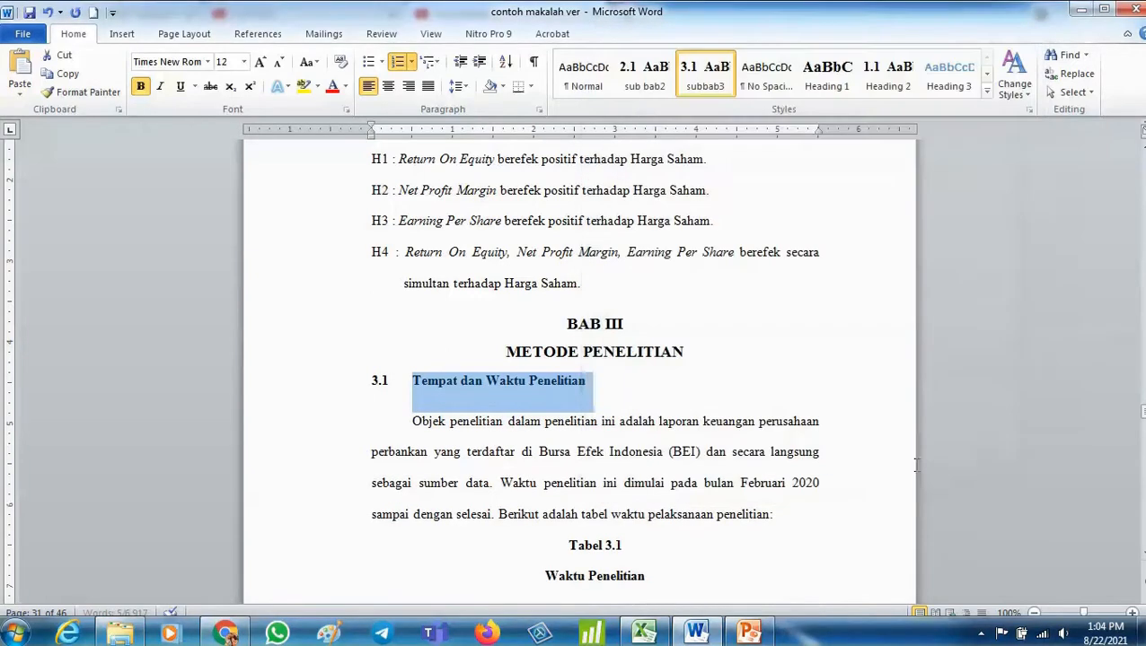
- Apply the subbab3 style to the 3.2 Metode Penelitian subheading
click(721, 398)
click(356, 393)
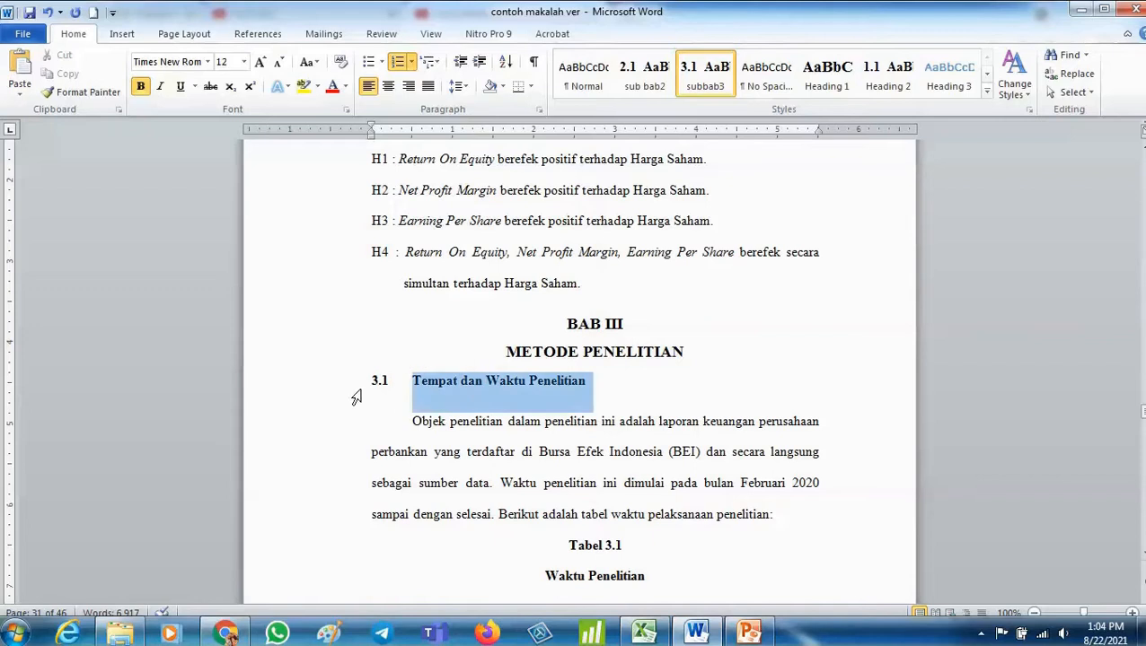
scroll(478, 376, down, 20)
scroll(477, 374, down, 1)
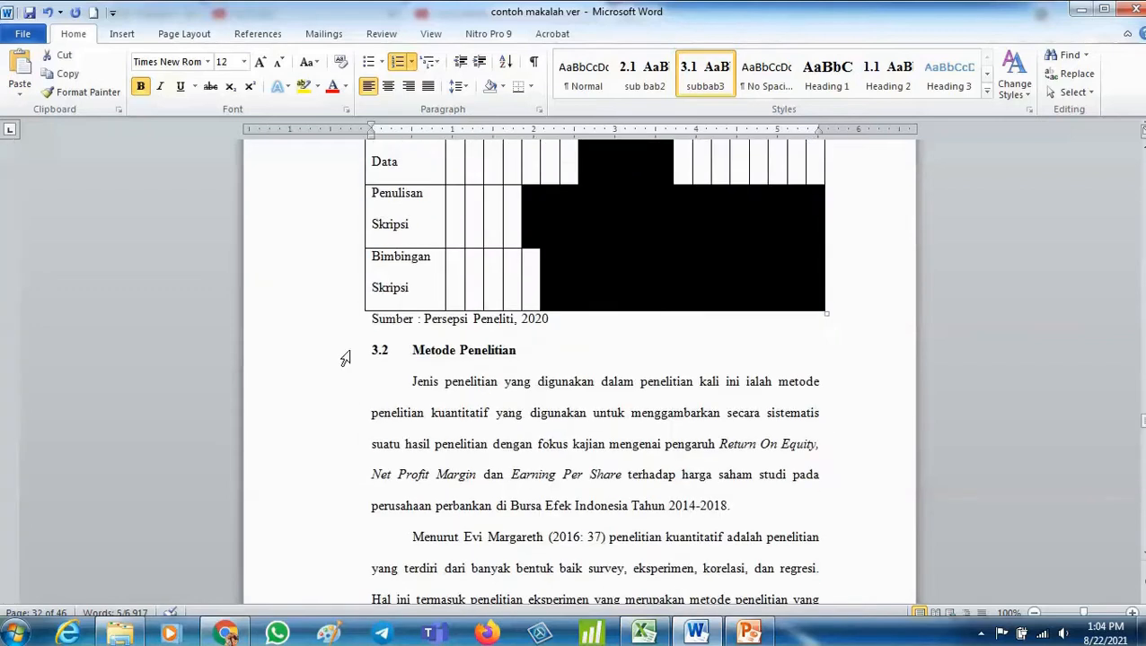
click(343, 353)
click(705, 77)
- Apply the subbab3 style to the 3.3 Populasi dan Sampel subheading
scroll(525, 348, down, 10)
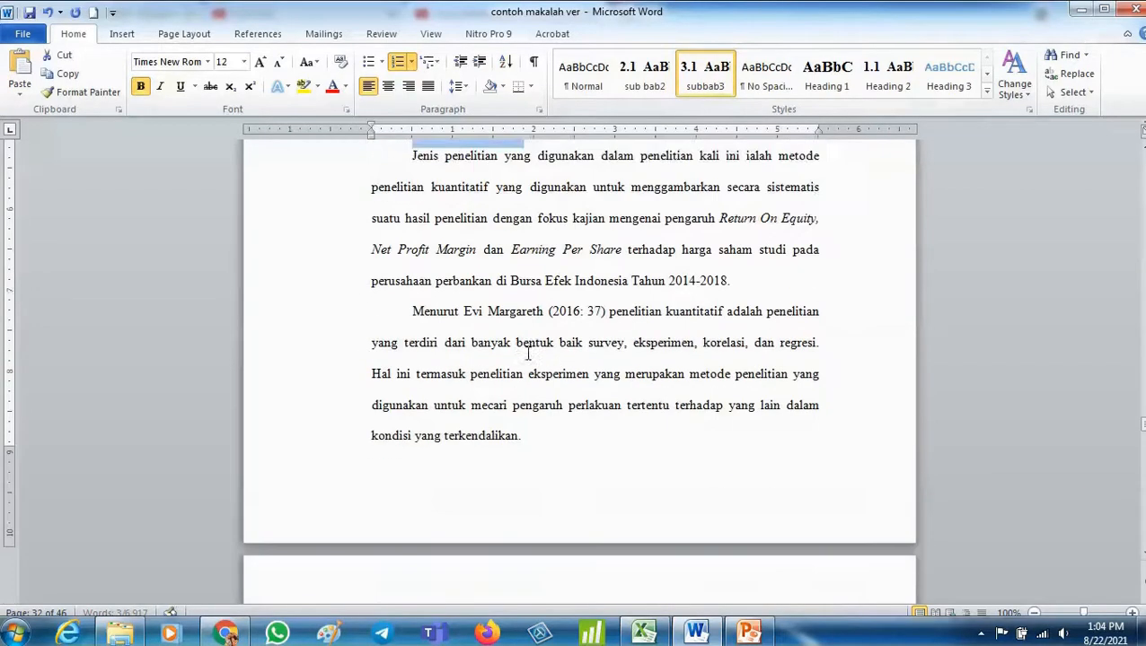
click(356, 260)
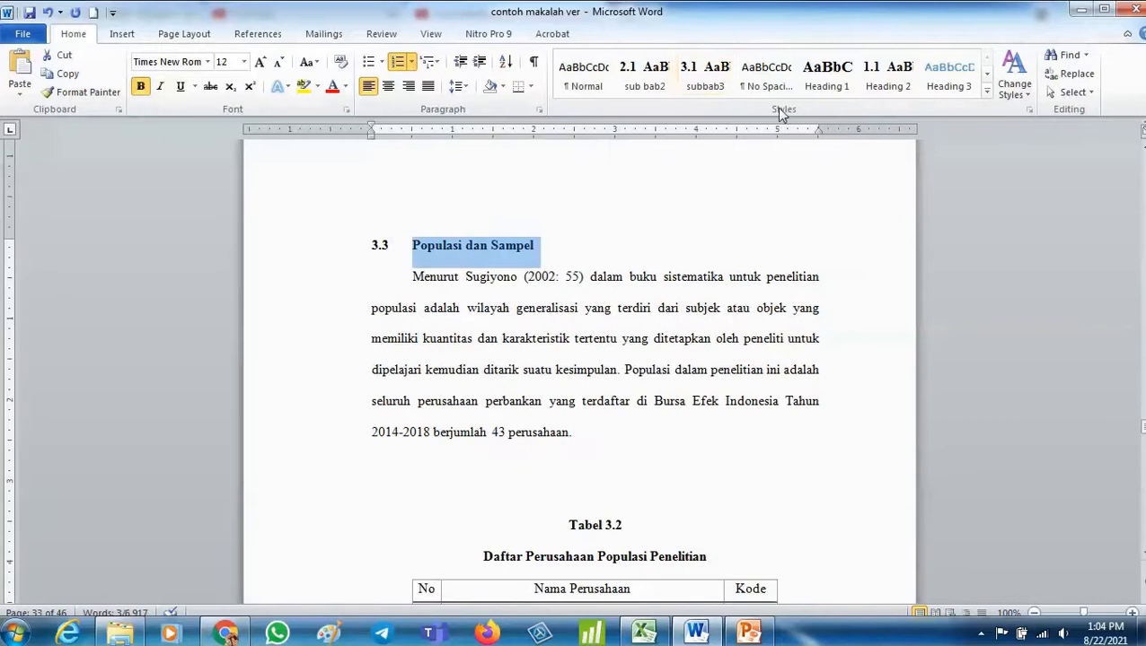
click(705, 76)
- Apply the subbab3 style to the 3.4 Definisi Operasinal Variabel subheading
scroll(658, 238, down, 5)
scroll(658, 238, down, 15)
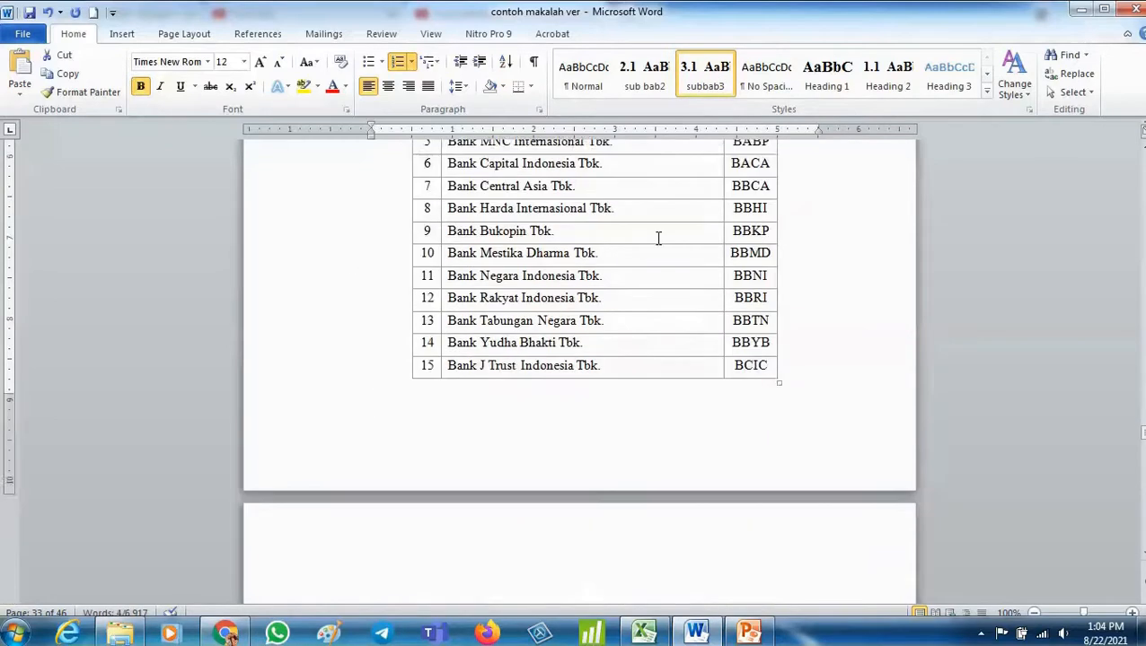
scroll(658, 237, down, 20)
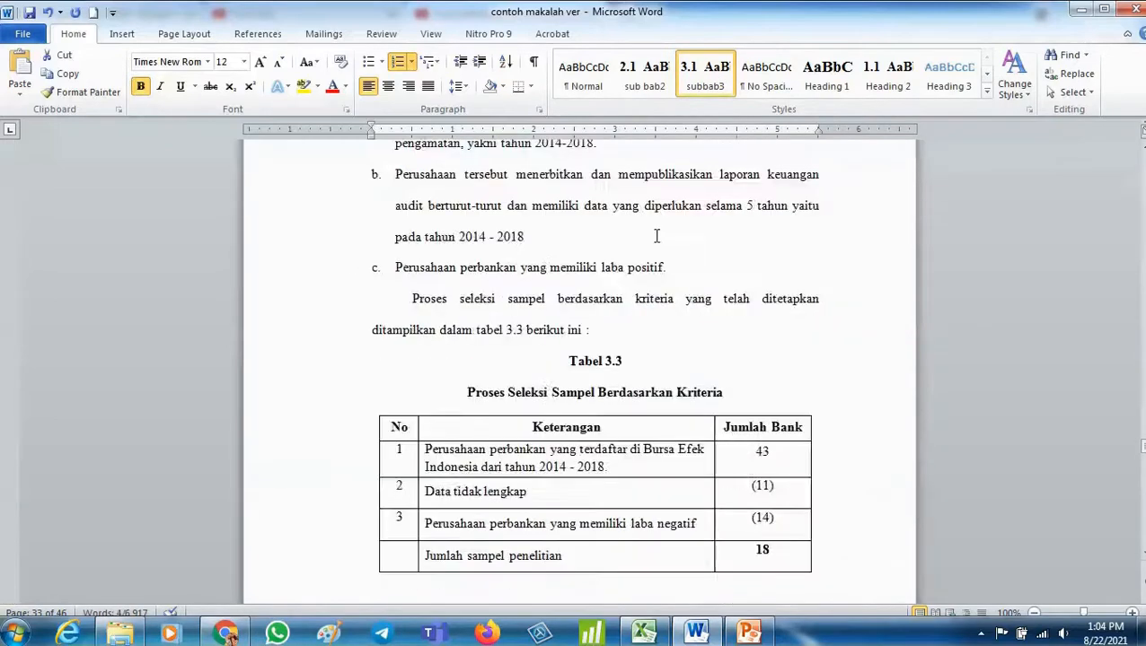
scroll(653, 236, up, 7)
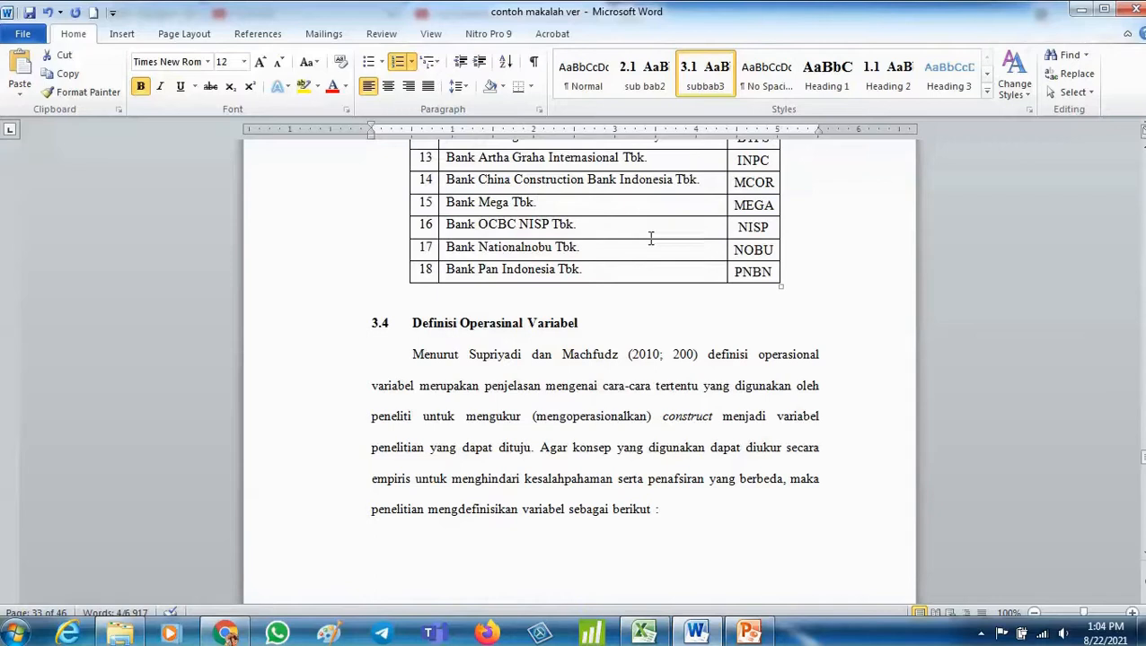
click(293, 320)
click(714, 79)
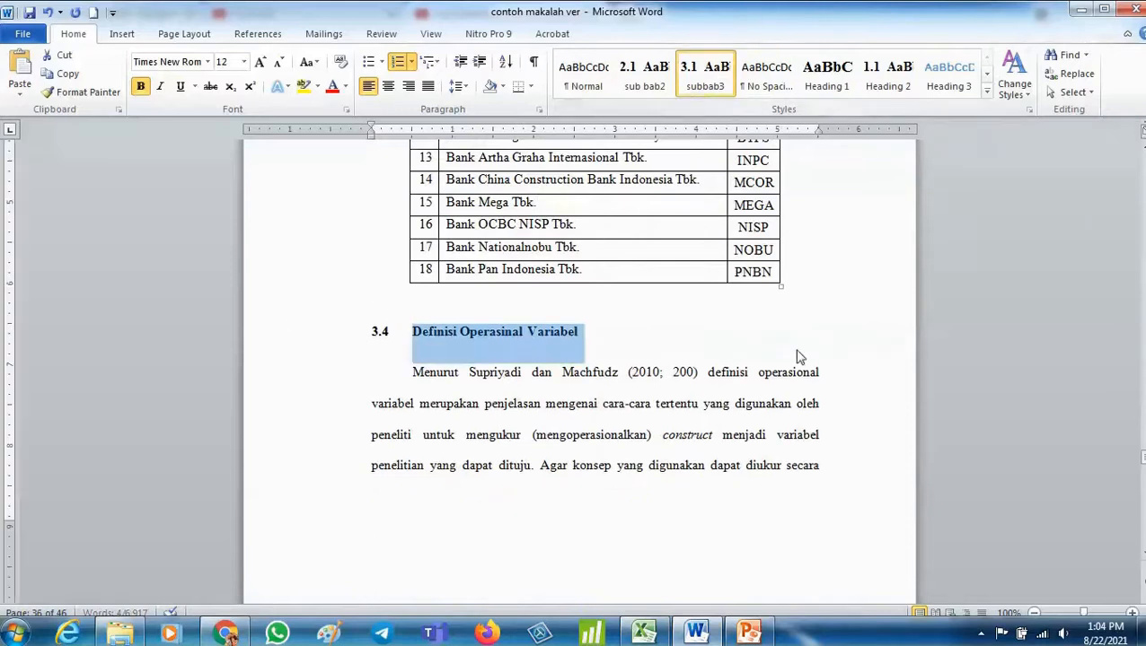
- Apply the subbab3 style to the 3.5 Jenis dan Sumber Data subheading
scroll(719, 365, down, 6)
scroll(660, 364, down, 20)
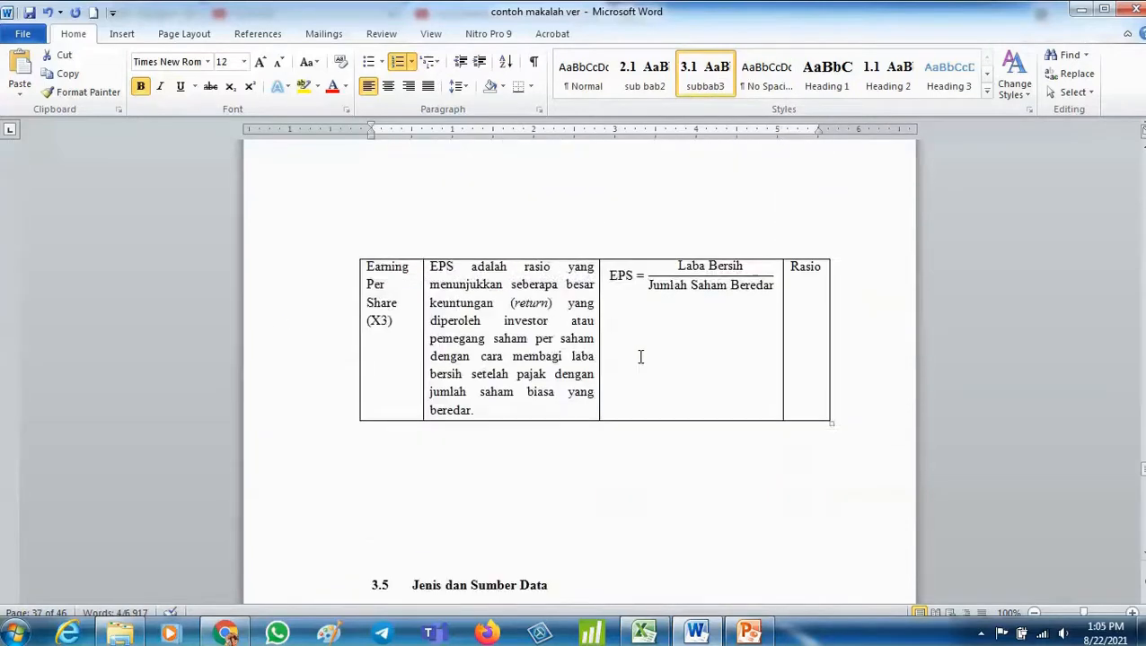
scroll(640, 359, up, 4)
click(255, 225)
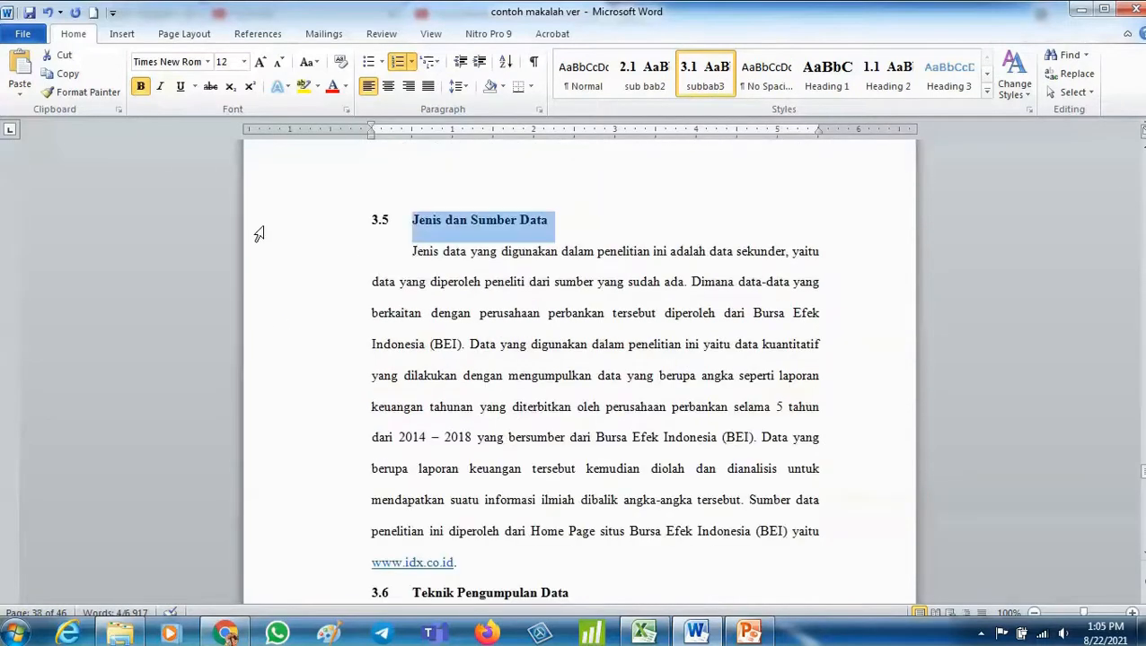
click(705, 76)
- Apply the subbab3 style to the 3.6 Teknik Pengumpulan Data subheading
scroll(694, 212, down, 5)
scroll(694, 212, down, 2)
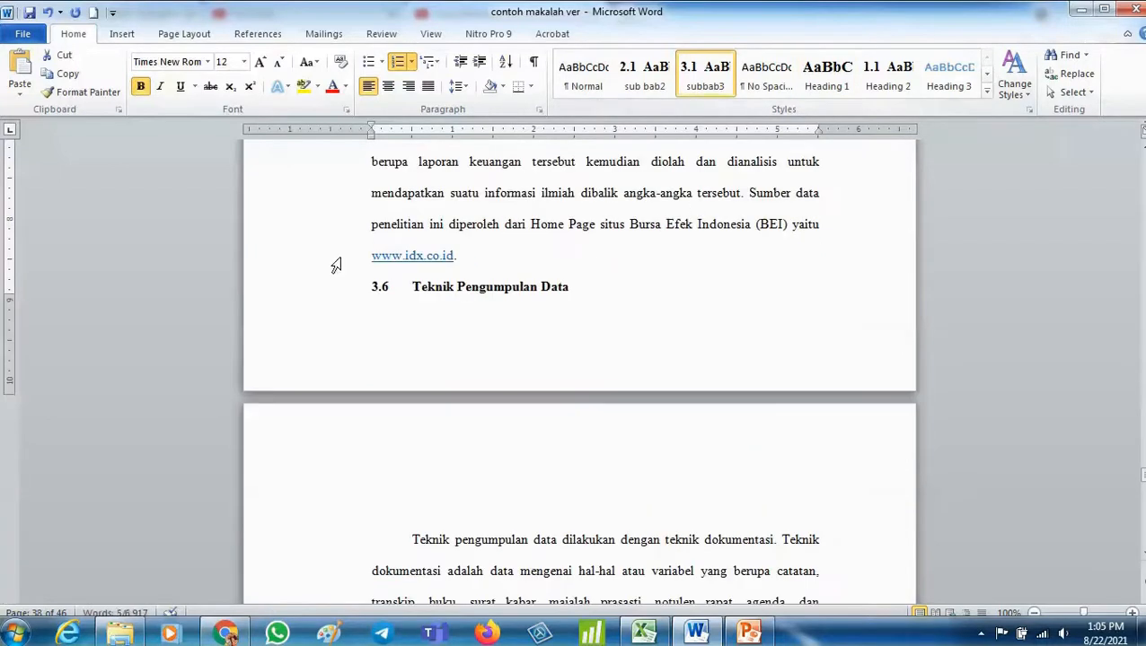
click(316, 307)
click(719, 79)
- Apply the subbab3 style to the 3.7 Teknik Analisa Data subheading
scroll(707, 180, down, 12)
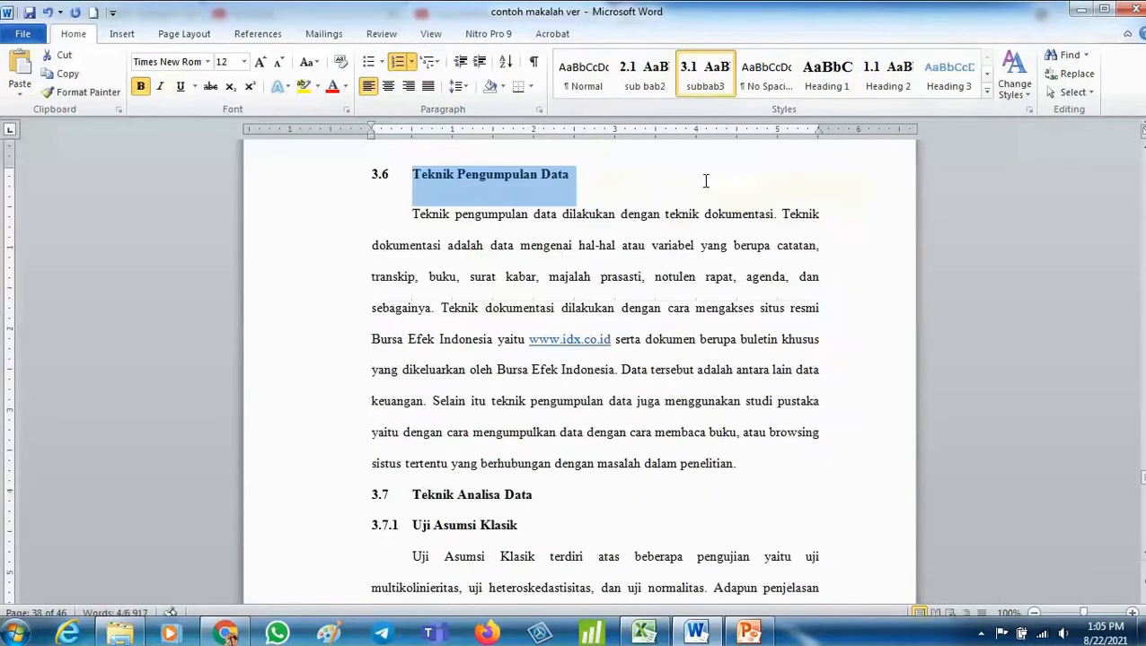
click(314, 342)
click(727, 96)
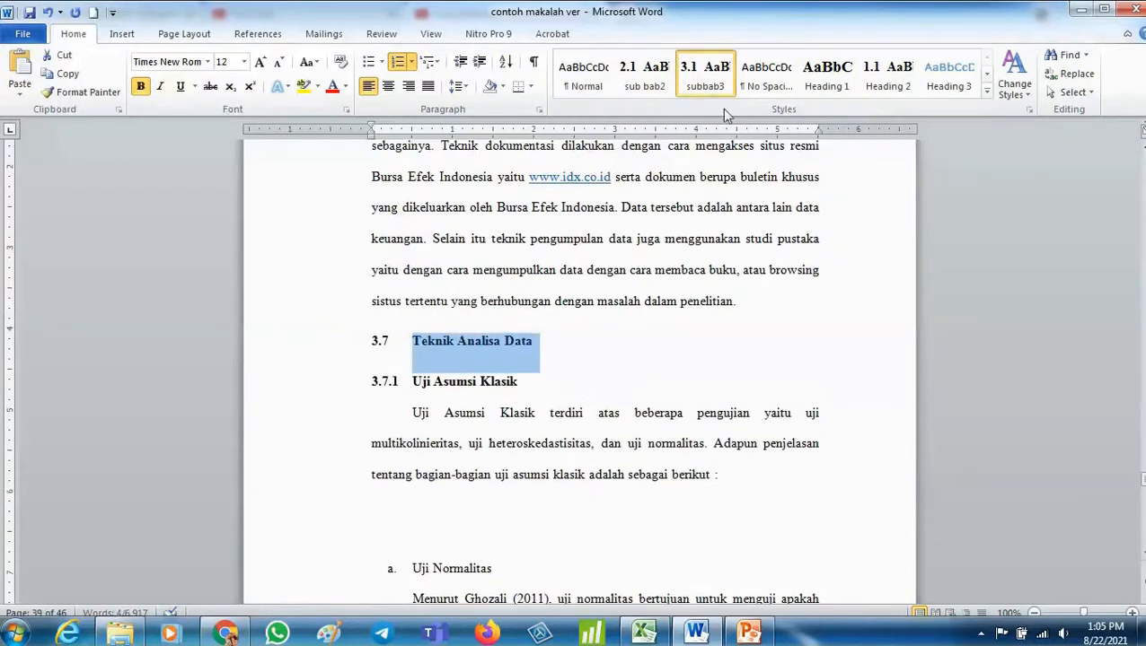
- Apply the subbab3 style to the 3.7.2 Regresi Linier Berganda subheading and undo that change
scroll(683, 224, down, 10)
scroll(683, 224, down, 15)
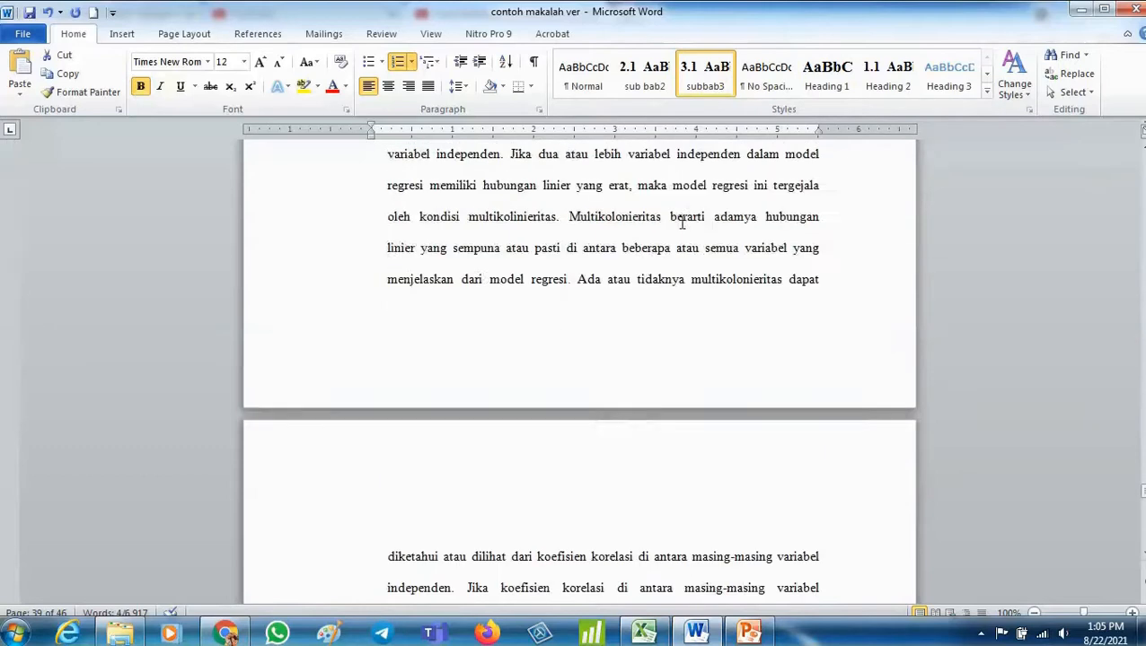
scroll(680, 221, up, 3)
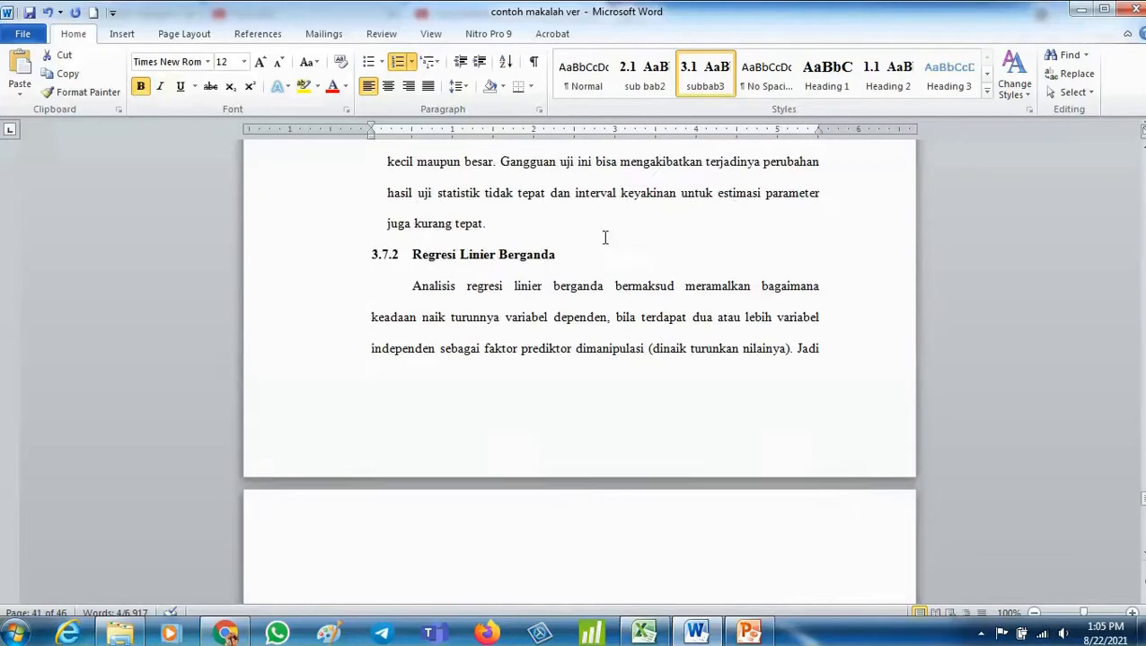
click(259, 256)
click(705, 76)
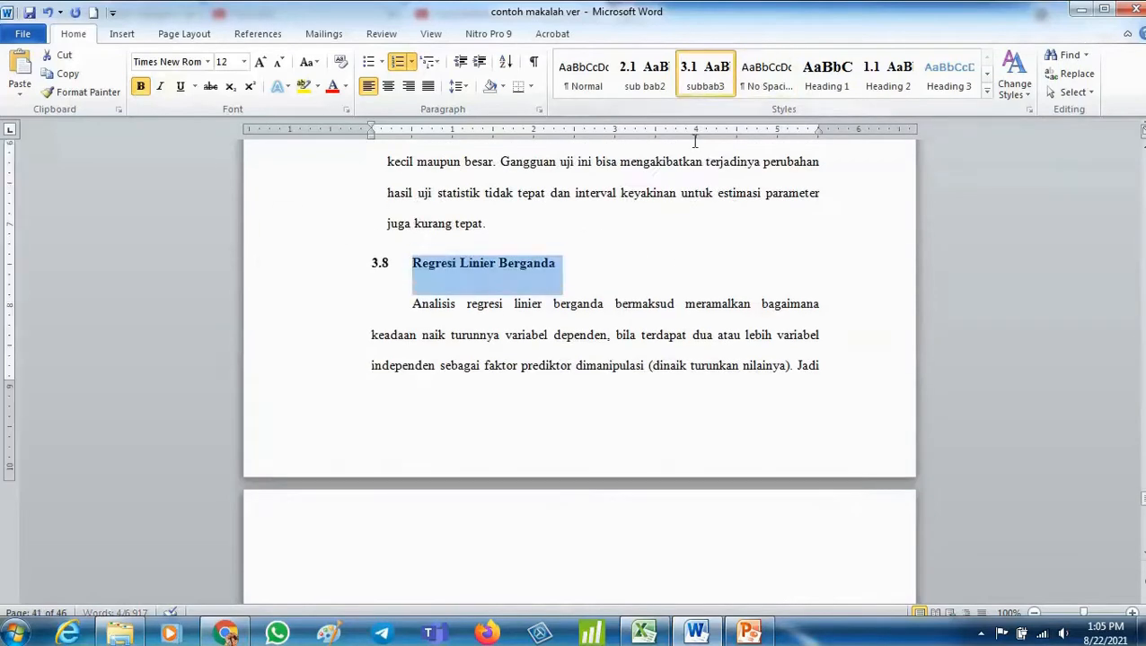
scroll(684, 158, down, 5)
scroll(683, 158, down, 1)
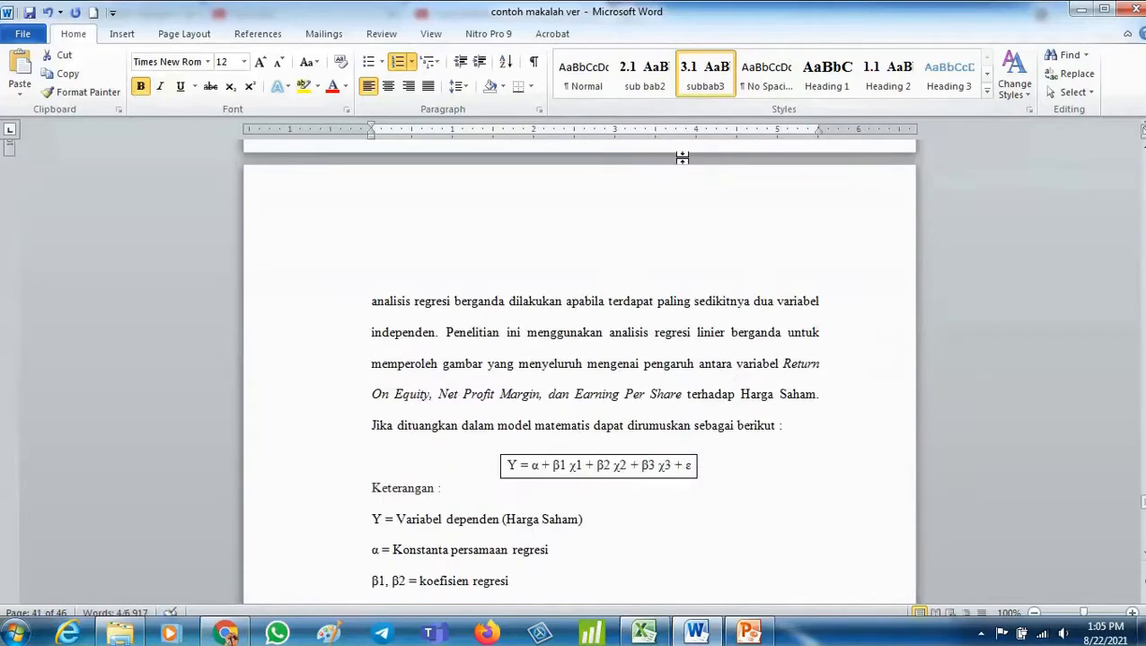
click(51, 14)
- Delete the empty paragraph above the Batam signature line at the end of the foreword page
scroll(470, 183, down, 15)
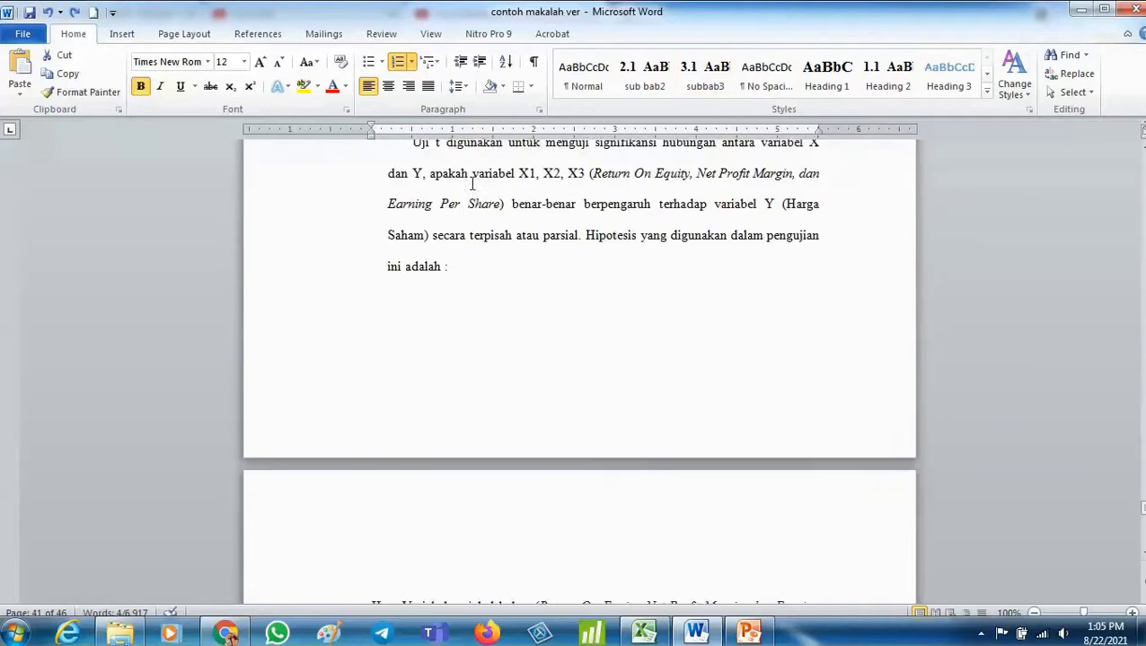
scroll(471, 184, up, 2)
scroll(472, 183, down, 20)
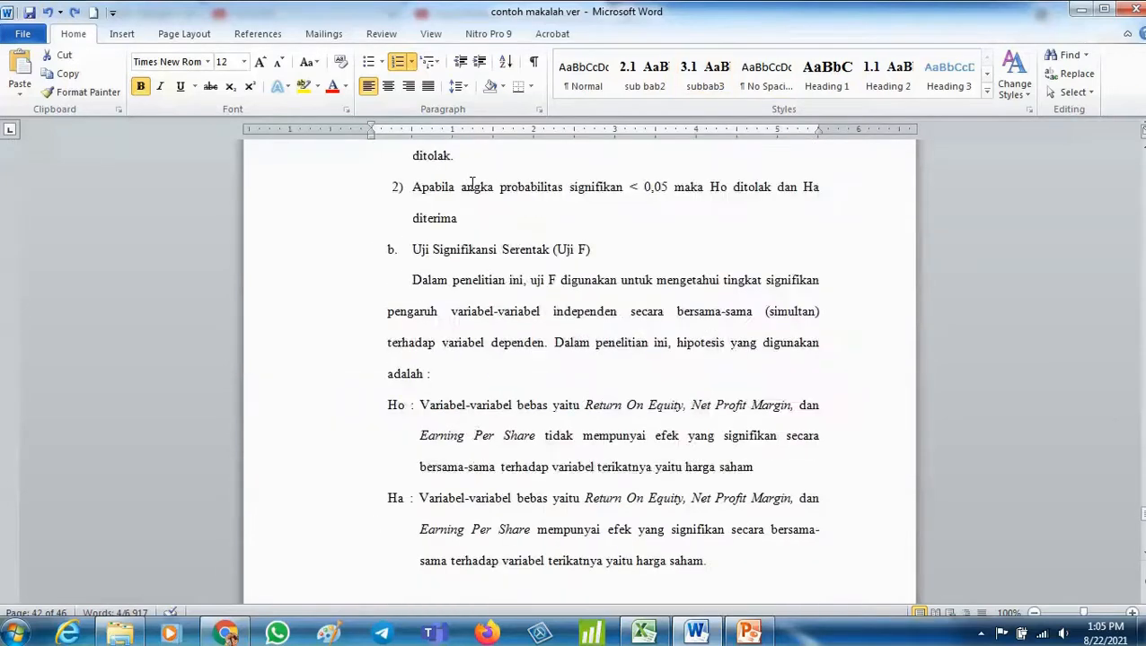
scroll(472, 183, down, 20)
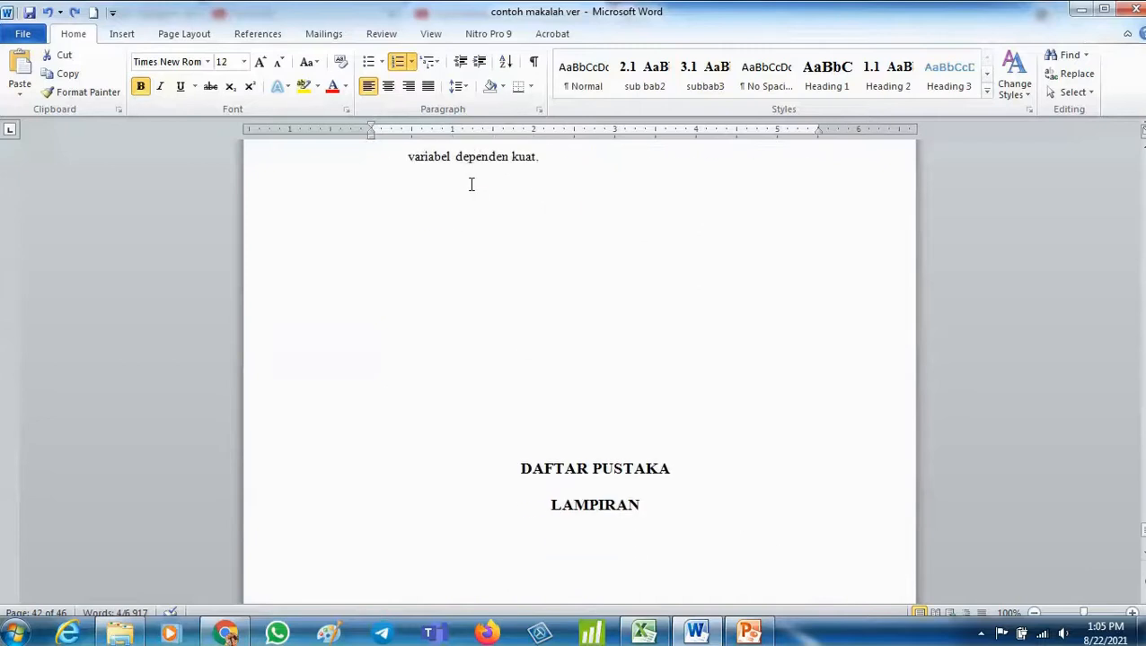
scroll(470, 183, down, 4)
scroll(476, 185, up, 1)
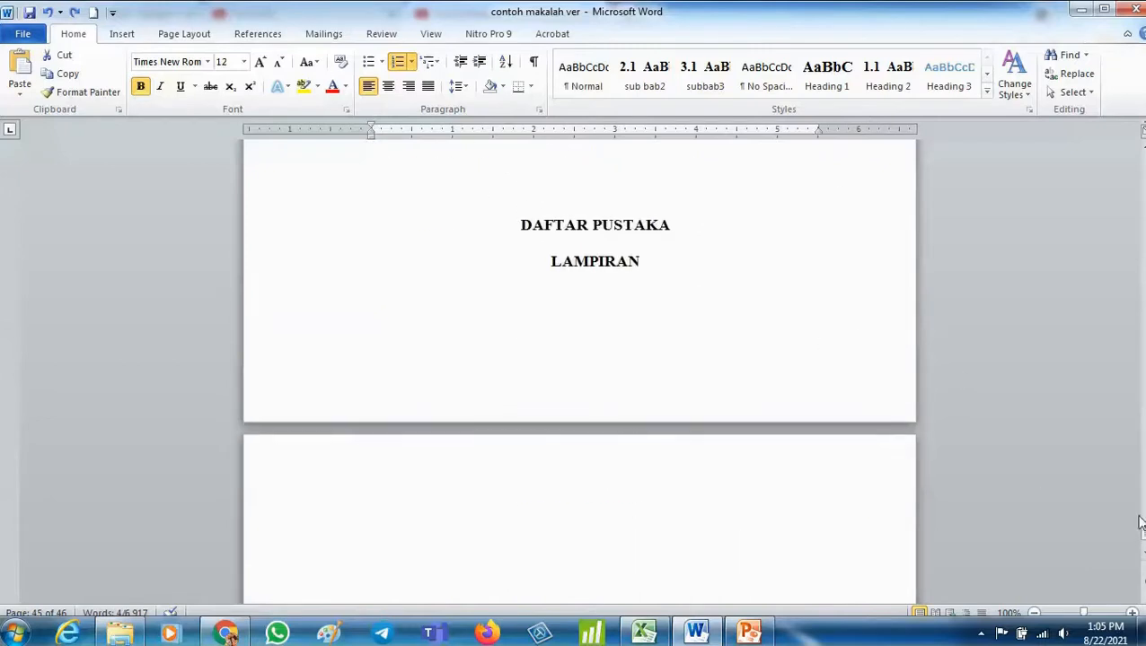
drag(1142, 543, 1124, 143)
scroll(491, 383, down, 20)
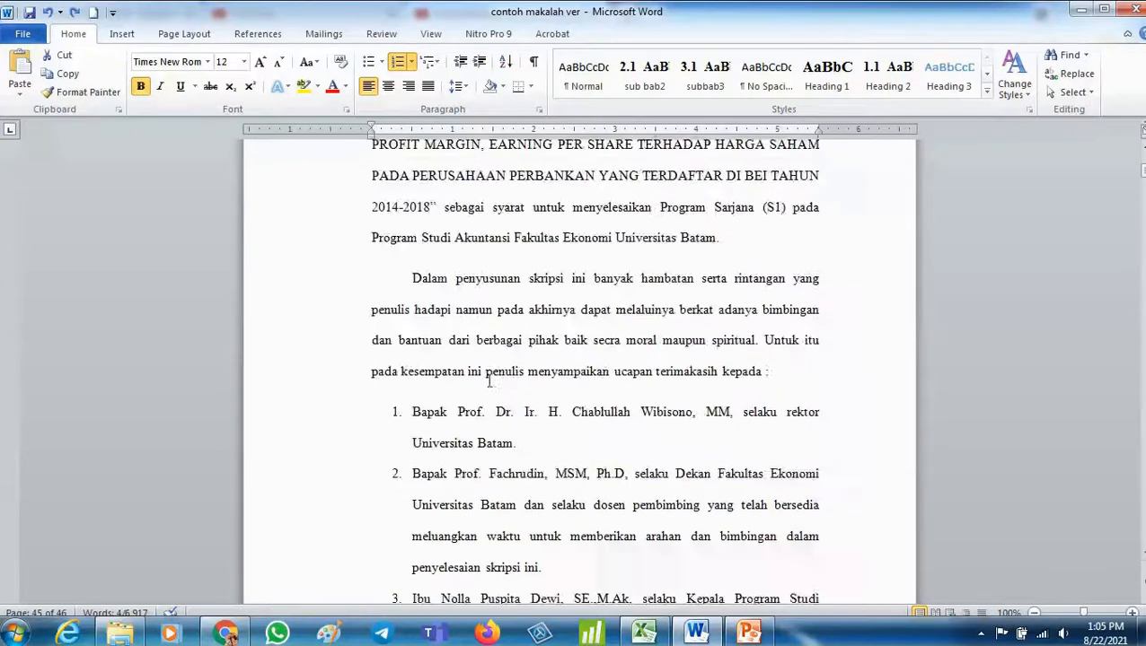
scroll(473, 375, down, 7)
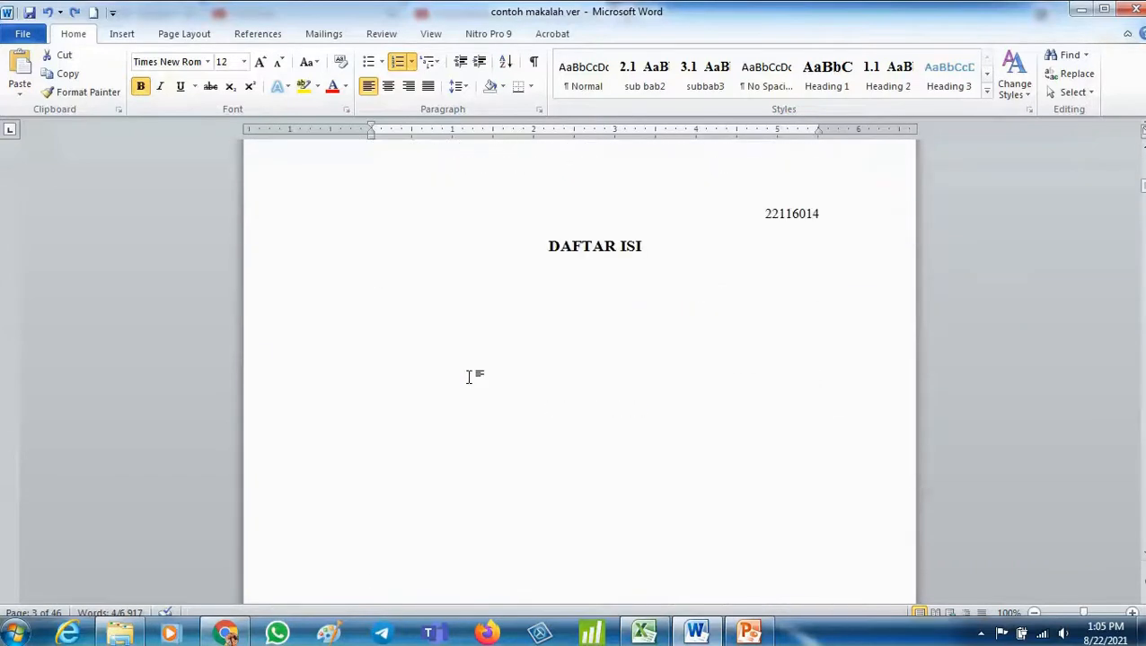
scroll(469, 377, up, 1)
scroll(751, 249, up, 7)
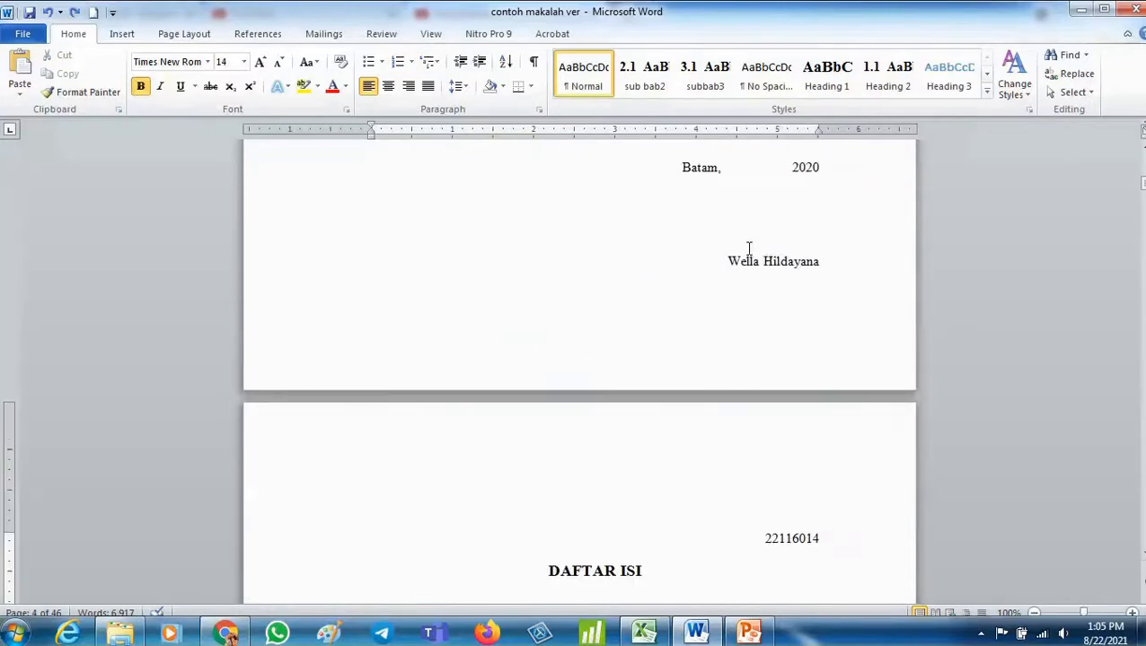
scroll(749, 248, down, 5)
scroll(749, 248, up, 6)
click(718, 179)
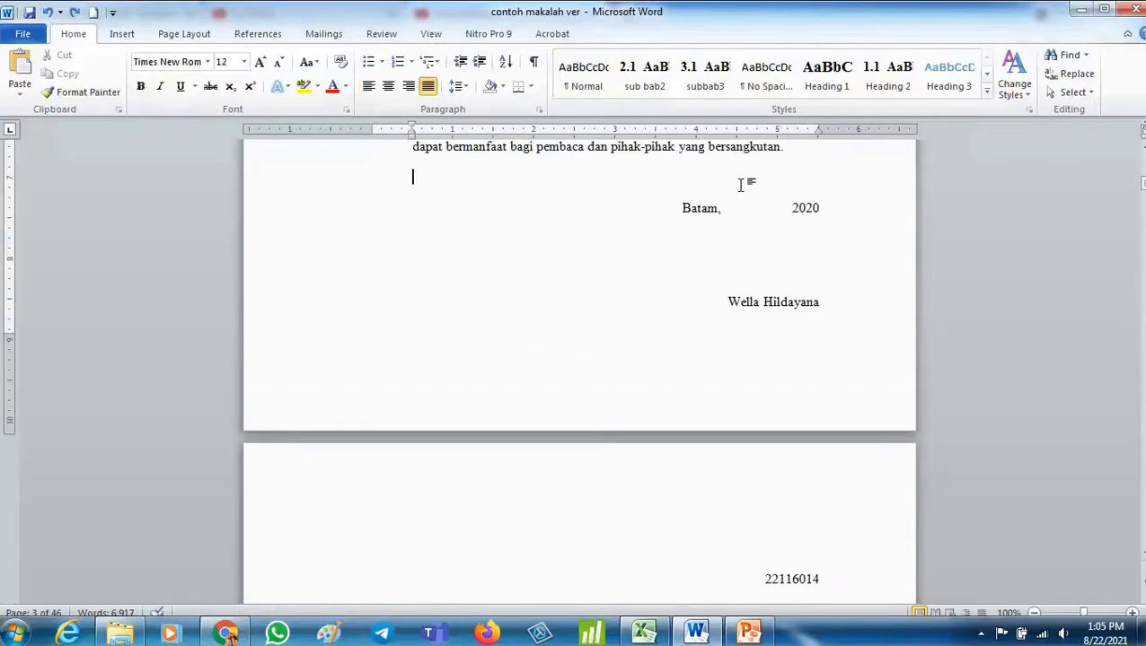
key(Delete)
scroll(541, 469, down, 5)
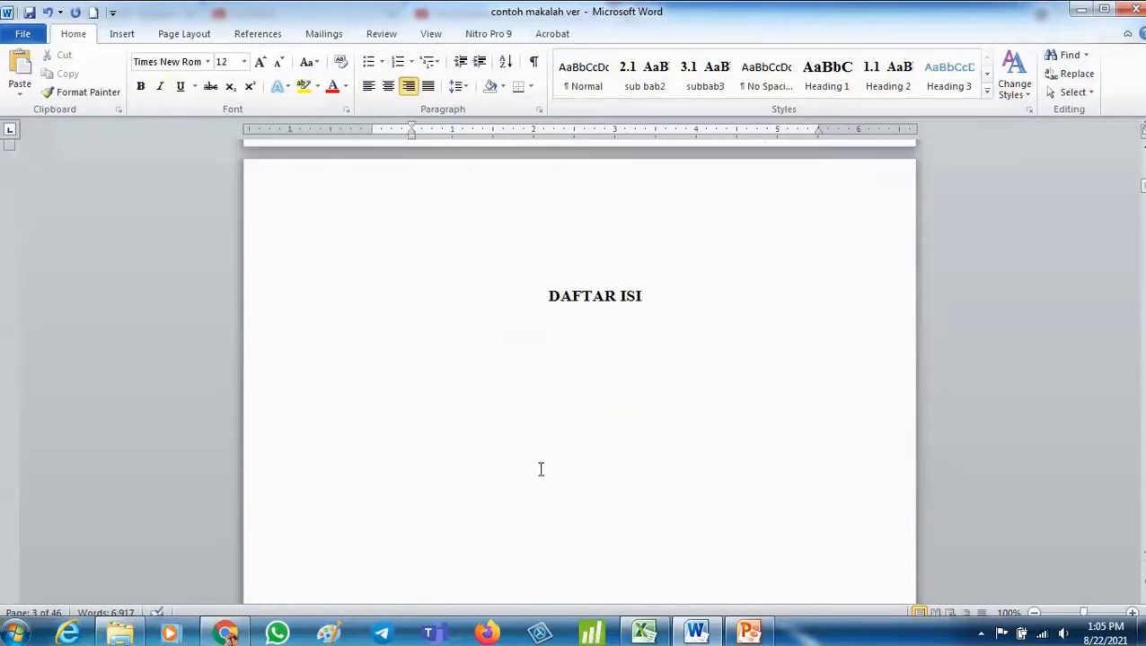
- Insert an Automatic Table 1 table of contents on the empty line below the DAFTAR ISI heading
click(543, 280)
click(585, 388)
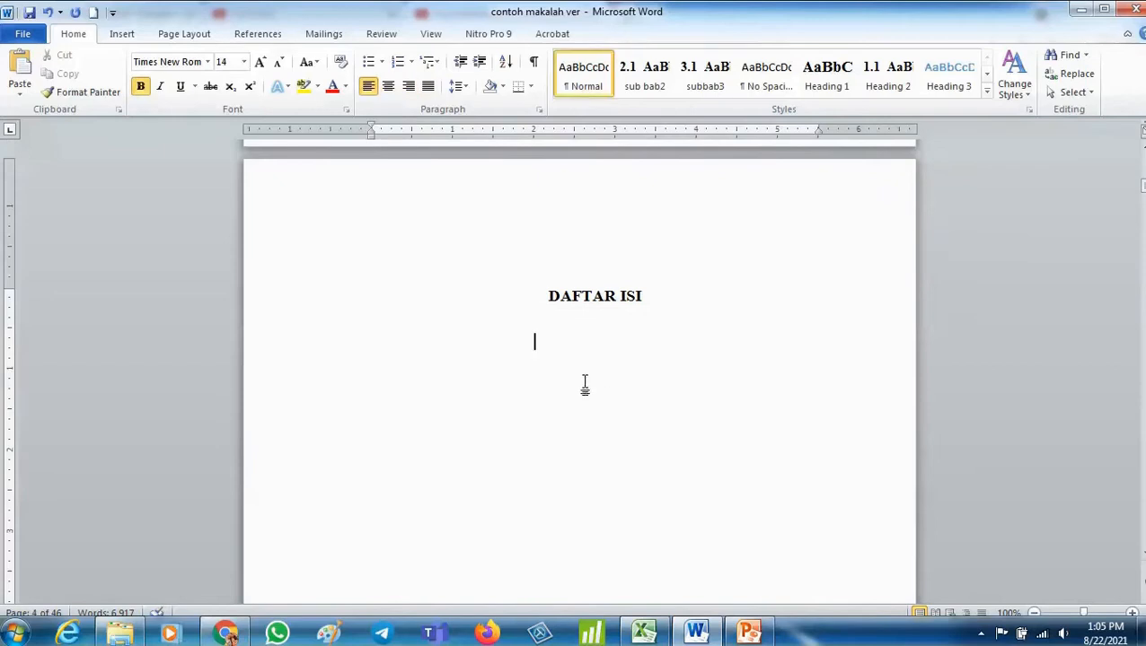
click(258, 34)
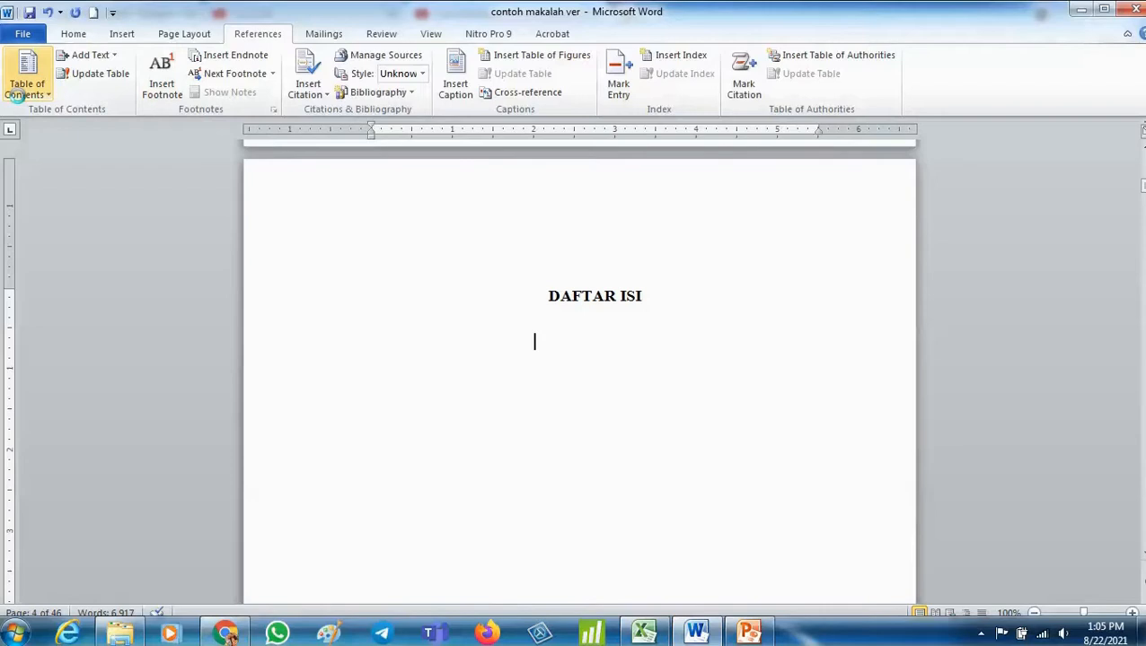
click(22, 97)
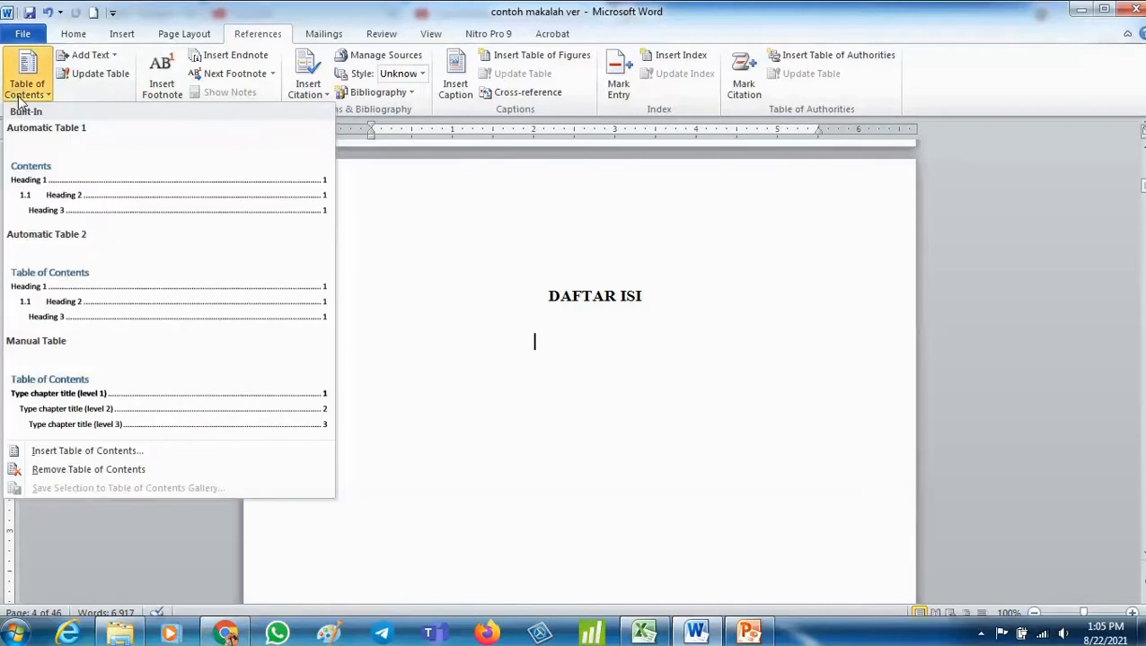
click(54, 185)
- Scroll through the generated table of contents to review its chapter and subheading entries
scroll(678, 329, up, 7)
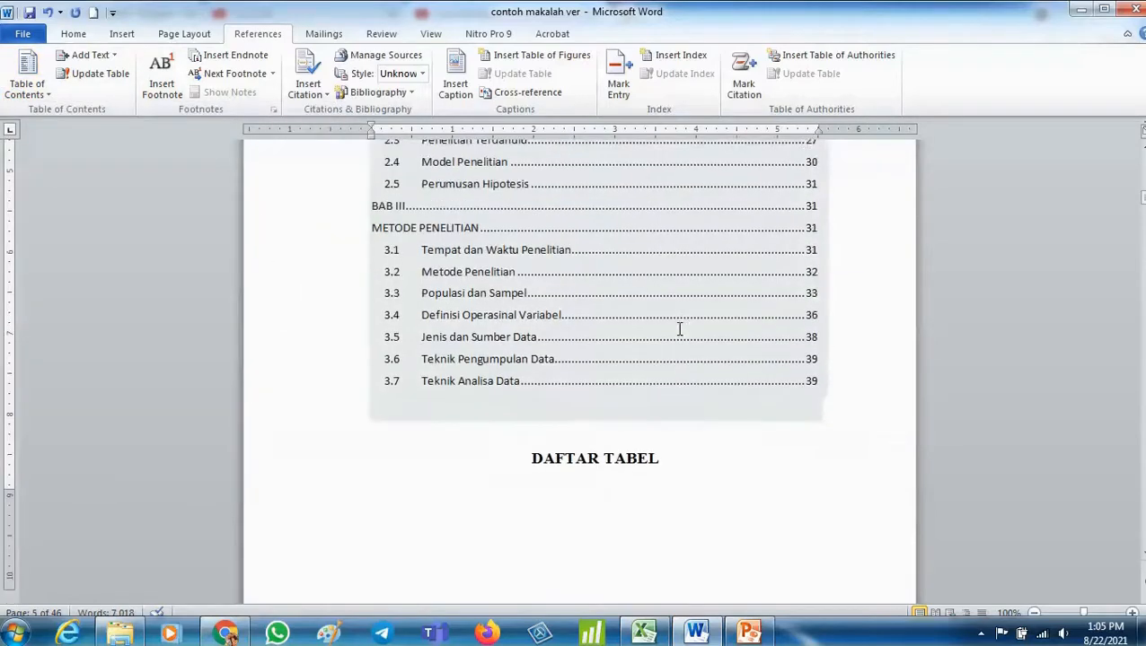
scroll(679, 328, up, 4)
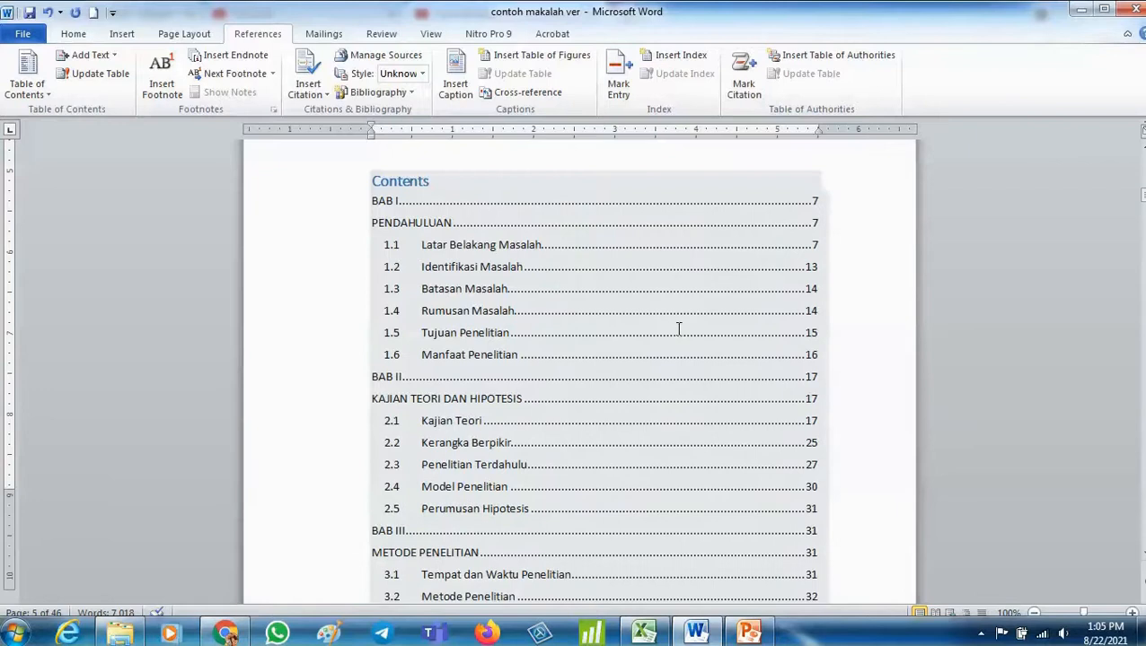
scroll(545, 331, up, 1)
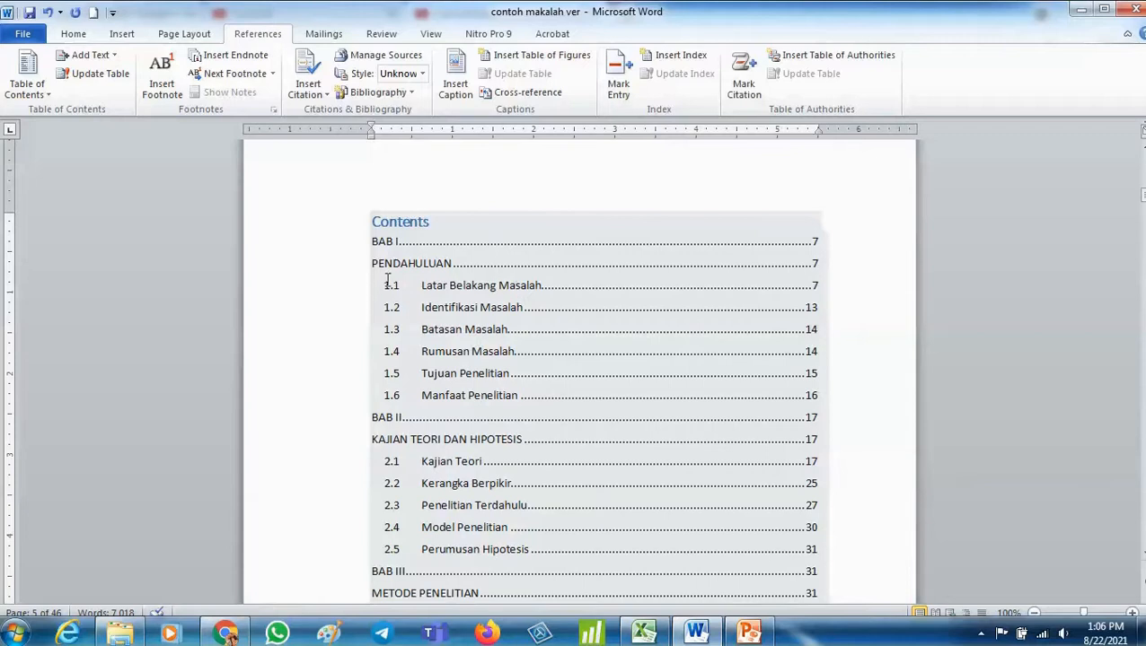
scroll(584, 362, down, 8)
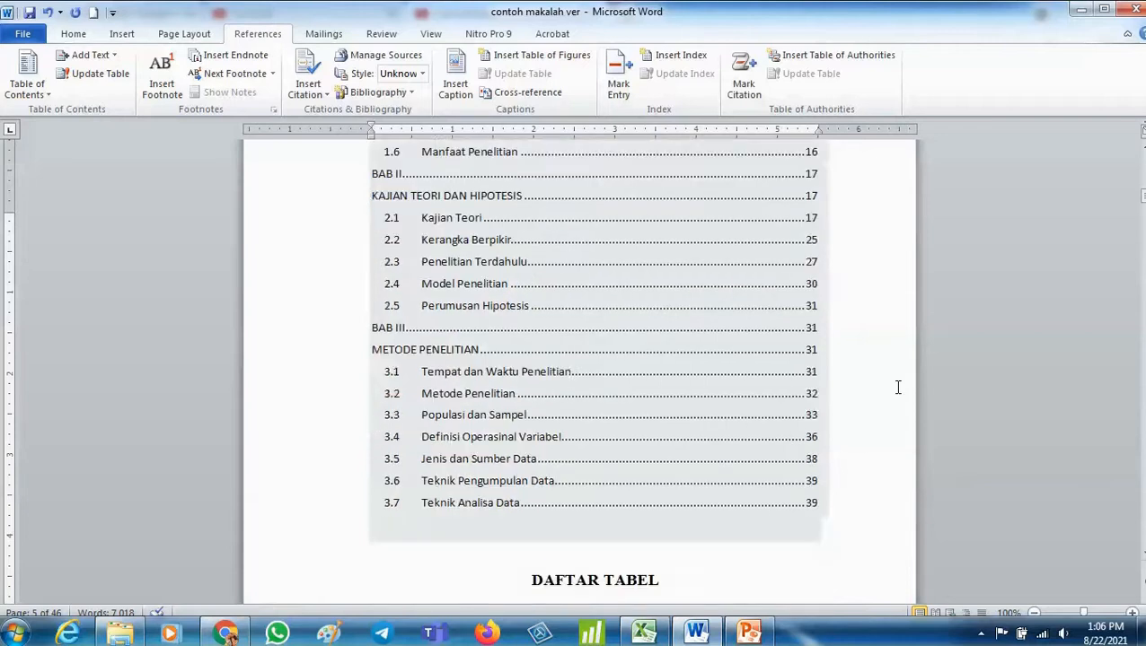
scroll(692, 428, up, 2)
scroll(692, 429, up, 5)
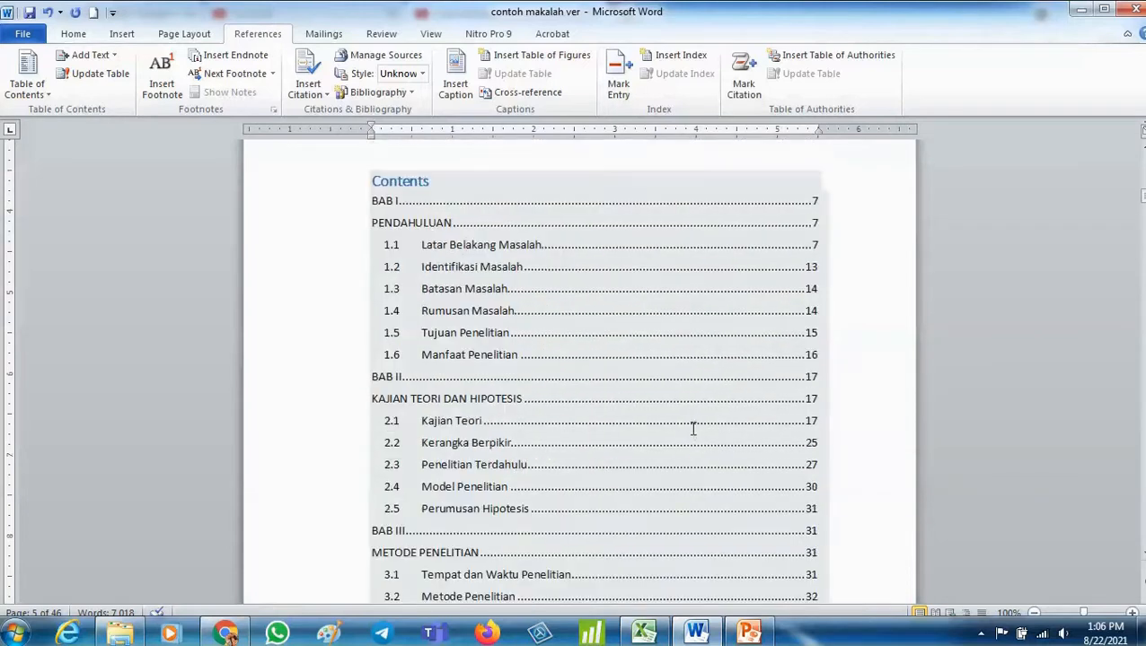
scroll(692, 423, down, 4)
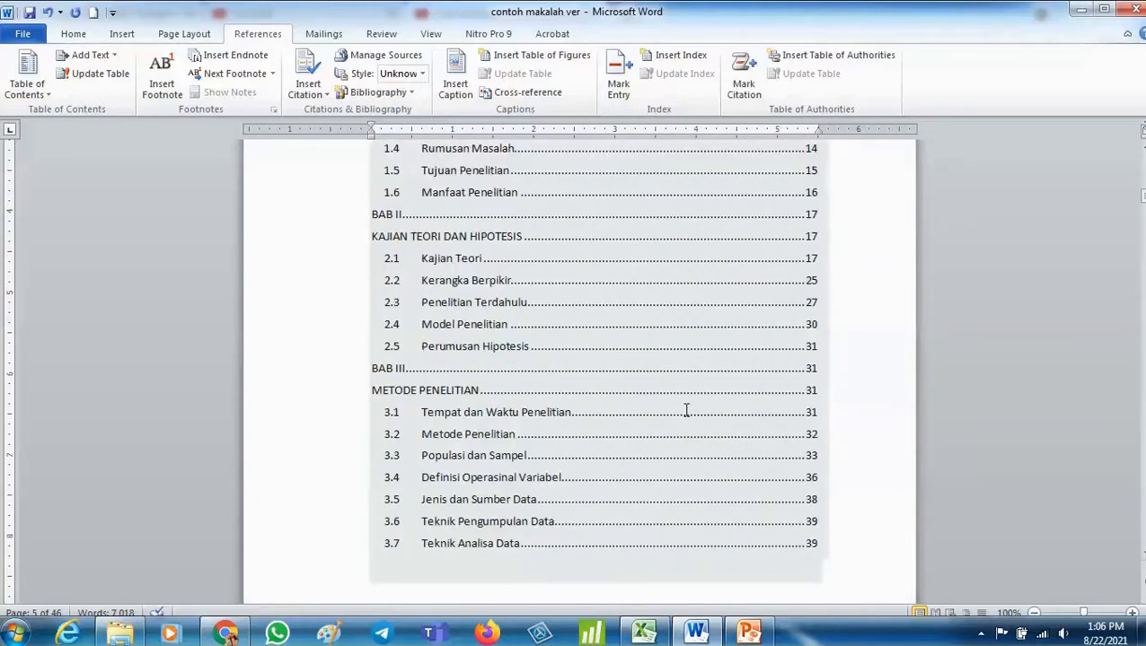
scroll(685, 410, up, 6)
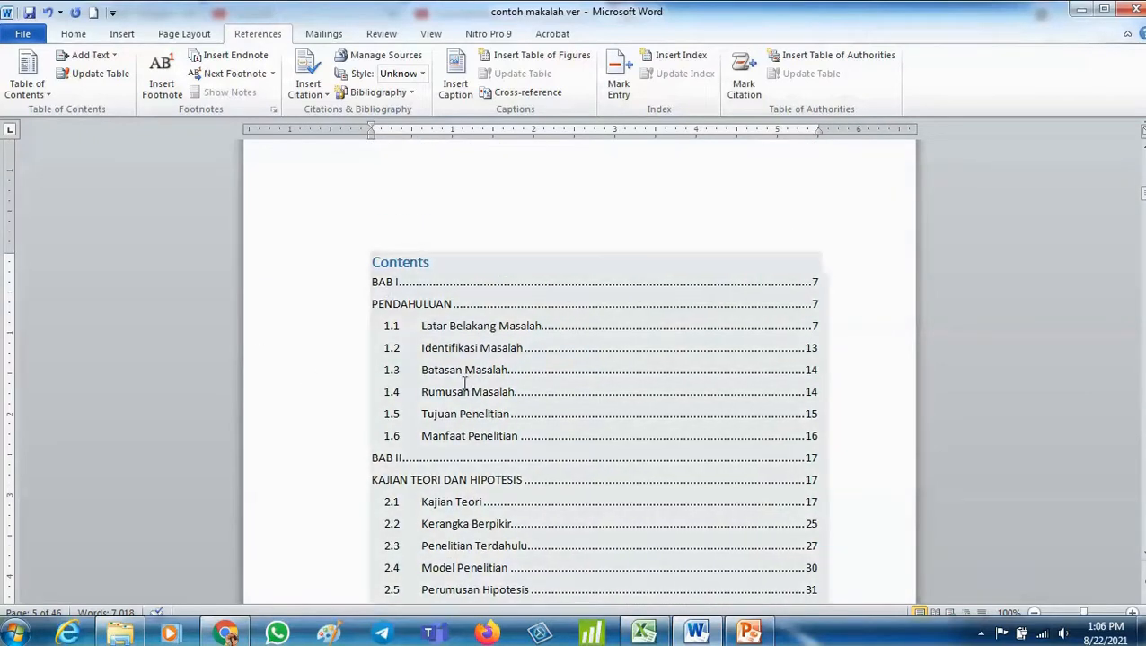
scroll(464, 383, down, 6)
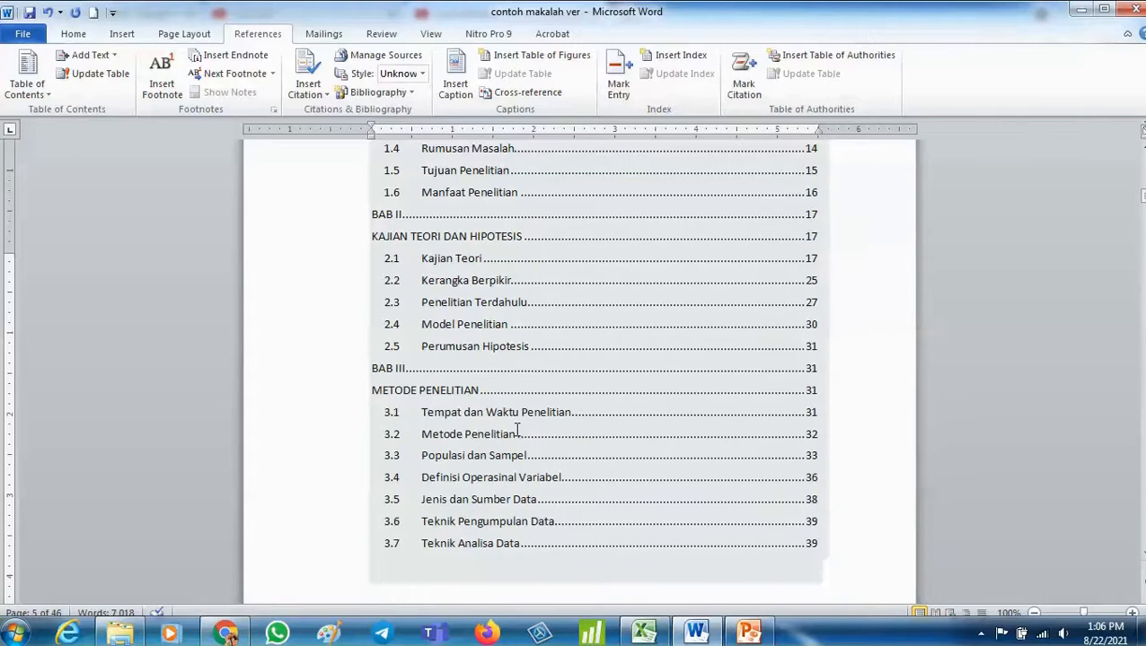
scroll(517, 434, down, 10)
scroll(491, 317, up, 14)
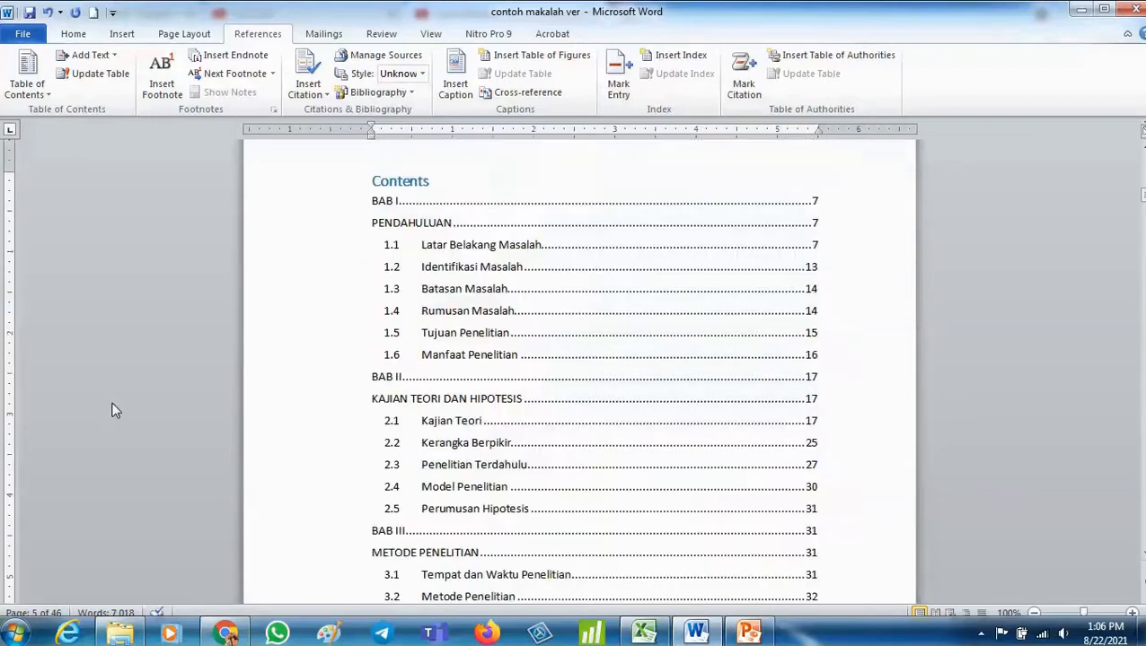
scroll(132, 395, up, 1)
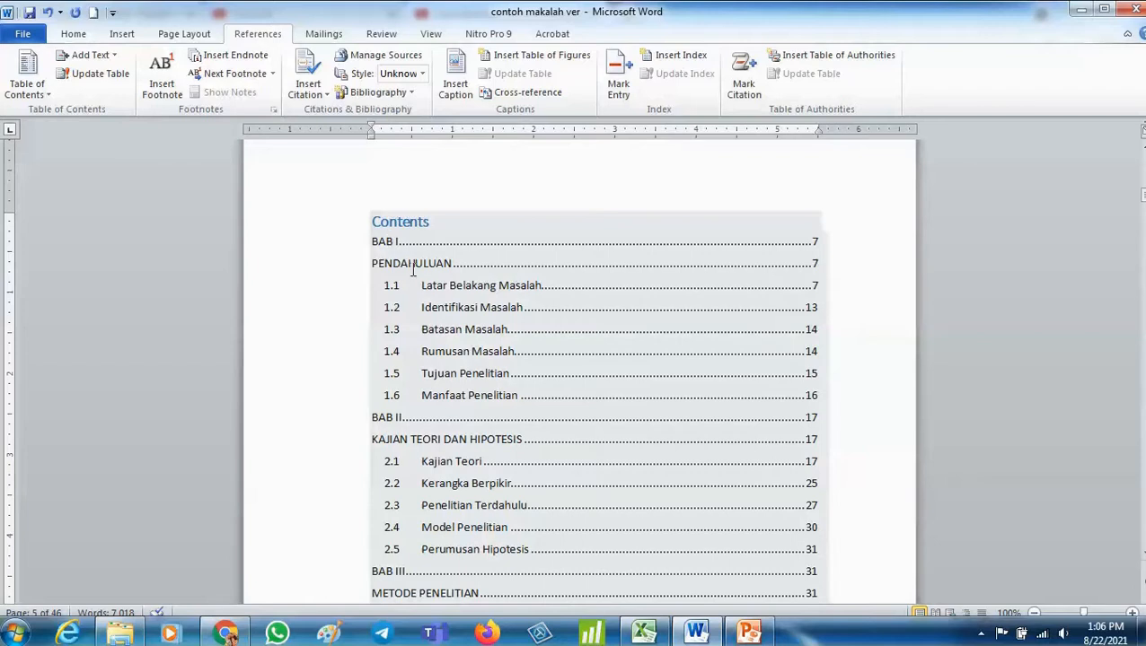
- Jump to the BAB I heading and join BAB I and PENDAHULUAN into one heading separated by a line break
ctrl+click(382, 260)
key(ctrl+a)
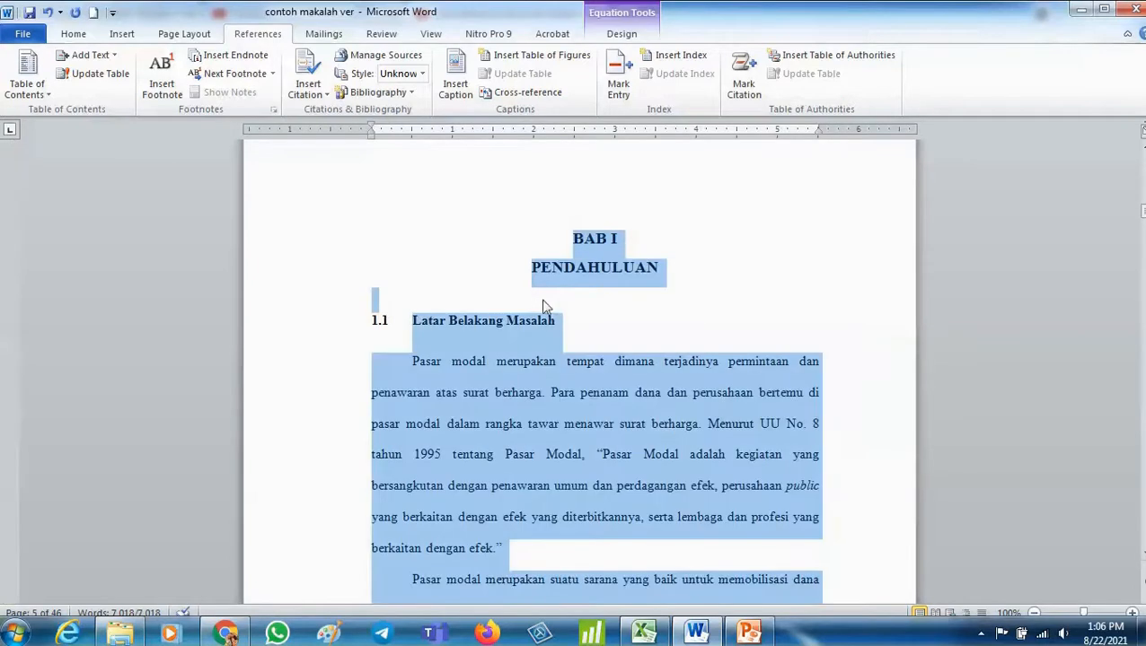
click(573, 310)
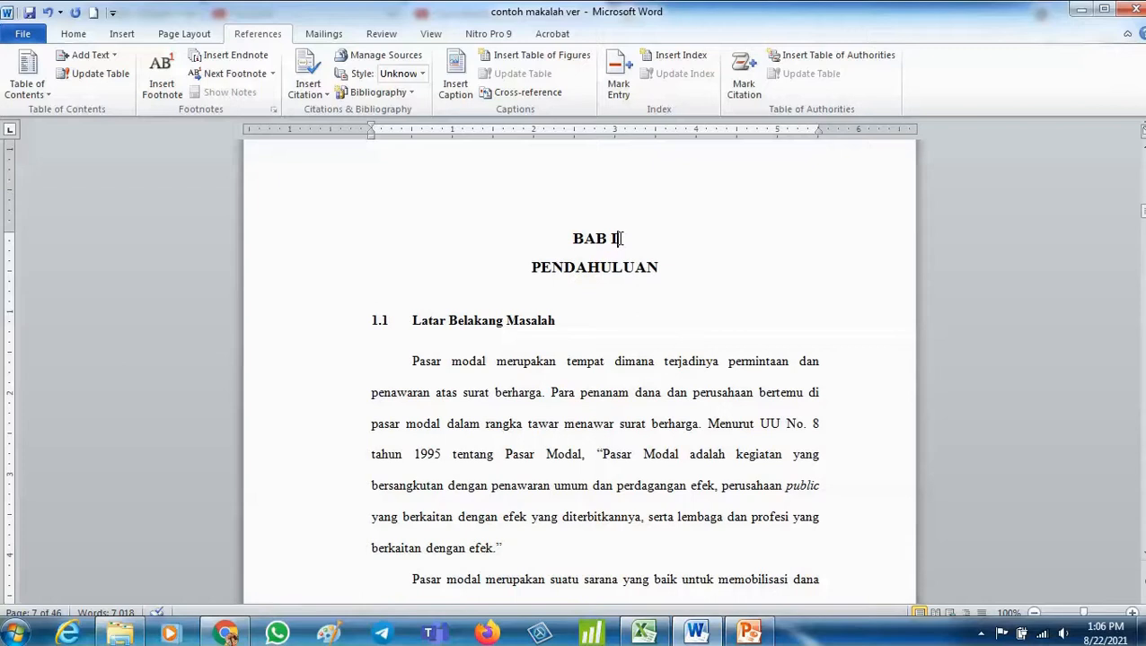
key(Delete)
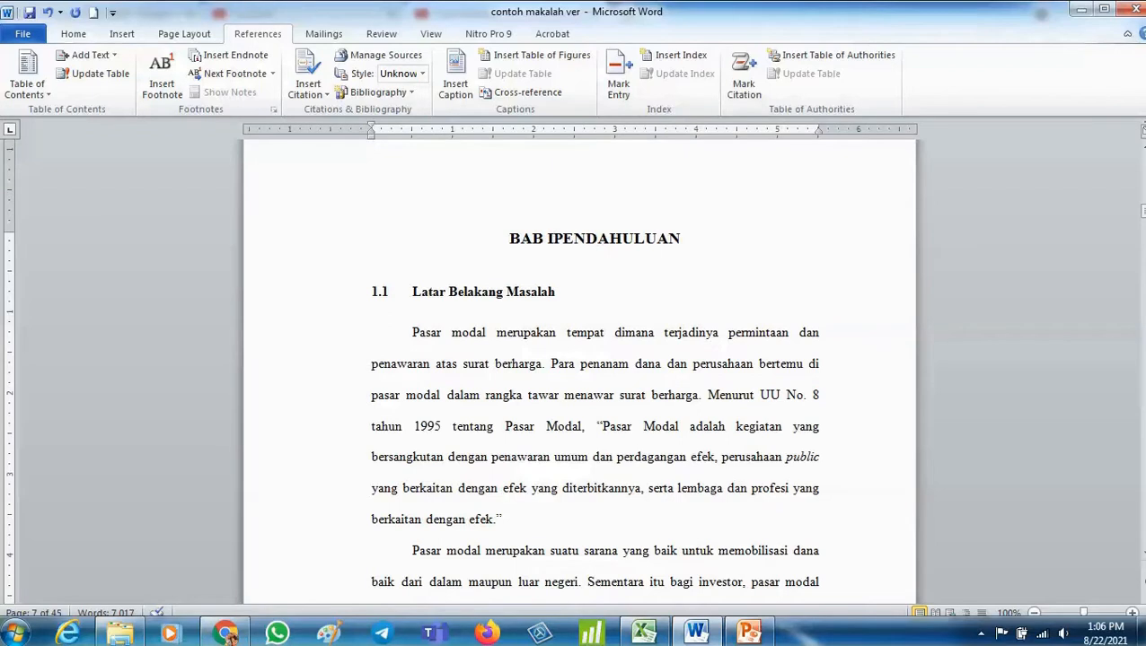
key(Return)
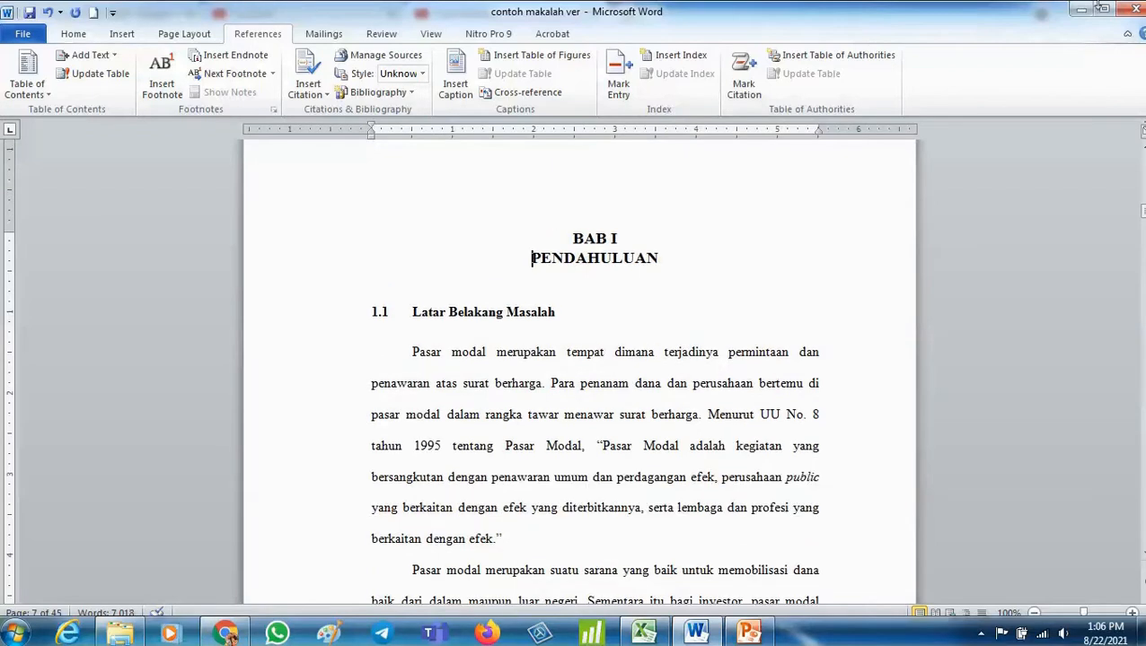
- Join BAB II and KAJIAN TEORI DAN HIPOTESIS into one heading separated by a line break
scroll(728, 550, down, 15)
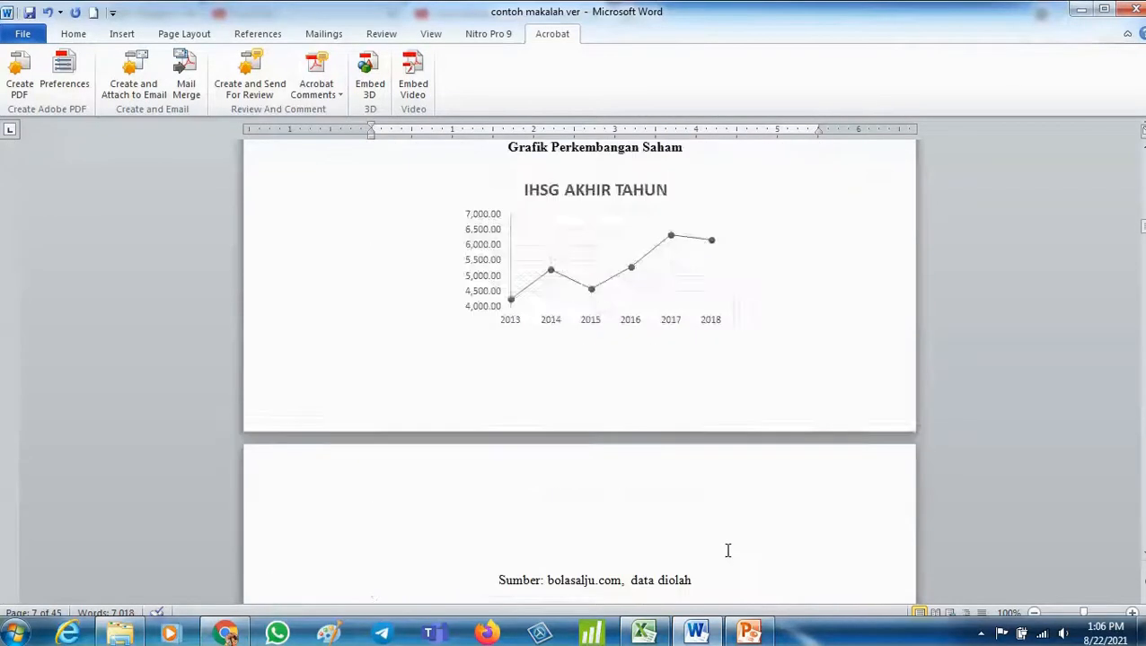
scroll(728, 550, down, 15)
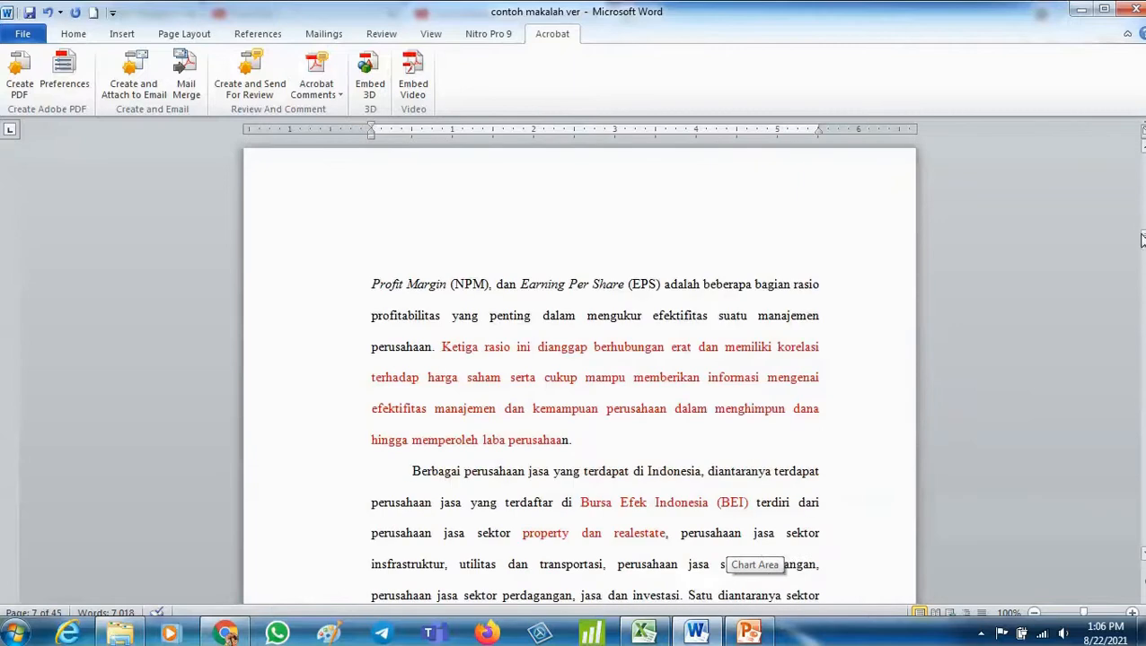
drag(1141, 240, 1141, 274)
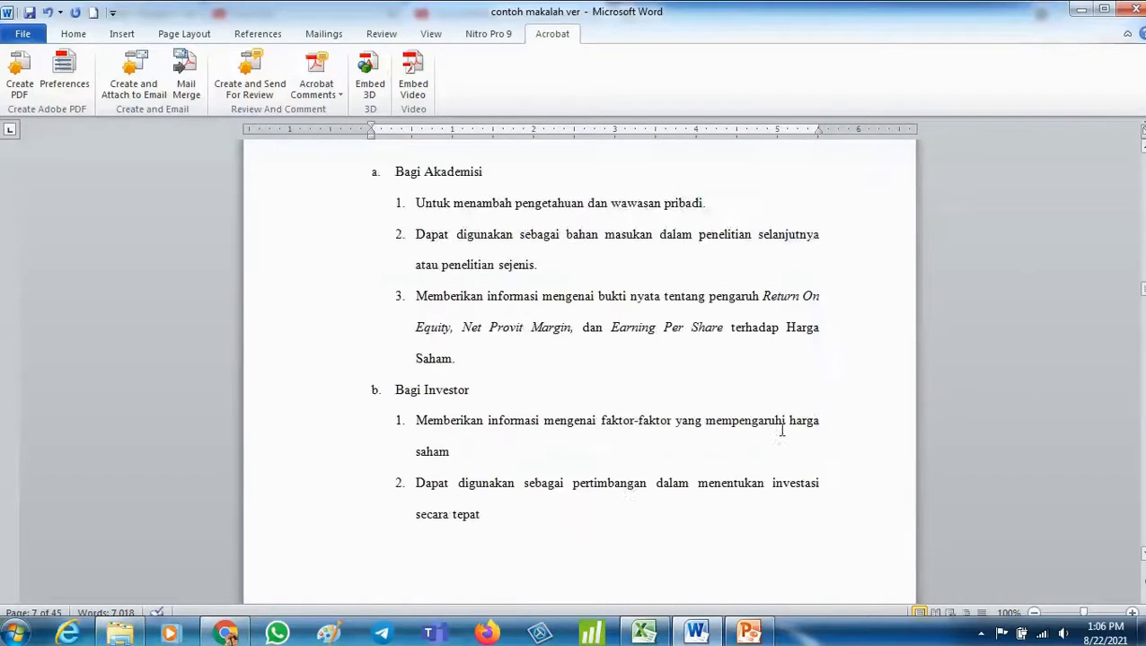
scroll(781, 431, down, 5)
click(652, 449)
key(Delete)
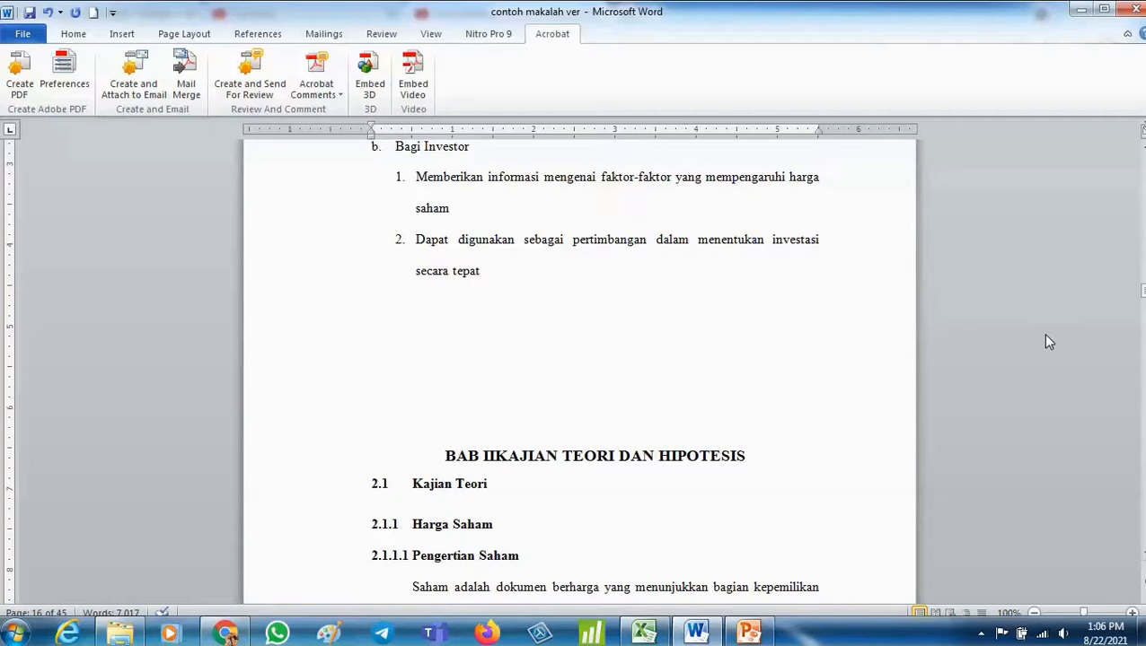
key(Return)
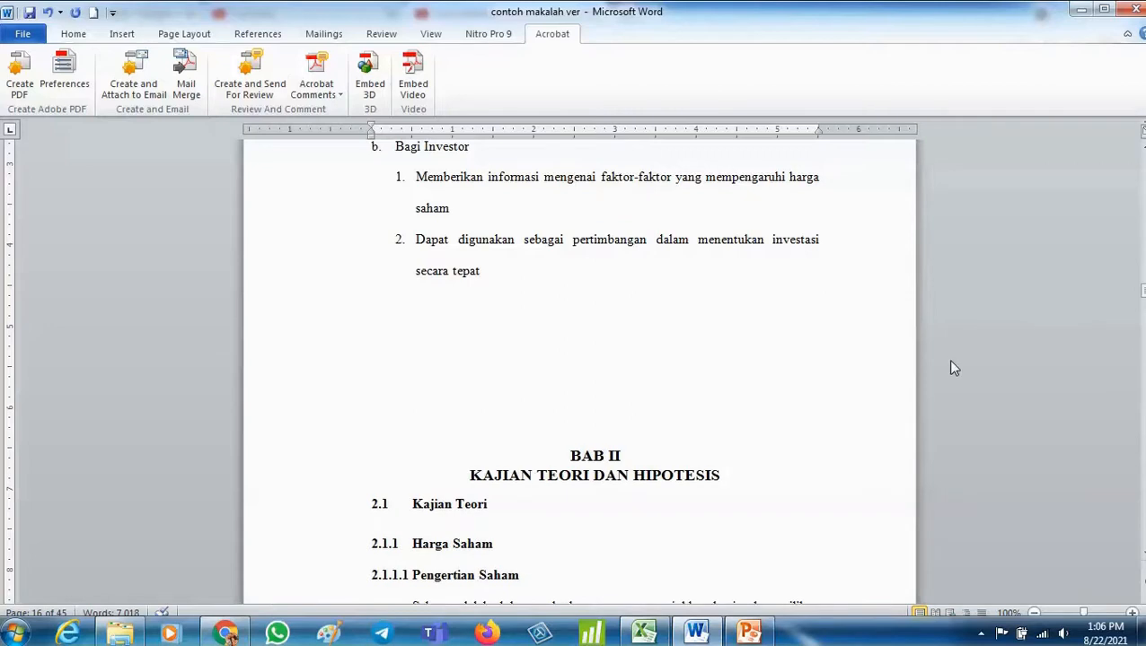
- Insert a page break before the BAB II heading so the chapter starts on a new page
click(571, 452)
click(121, 34)
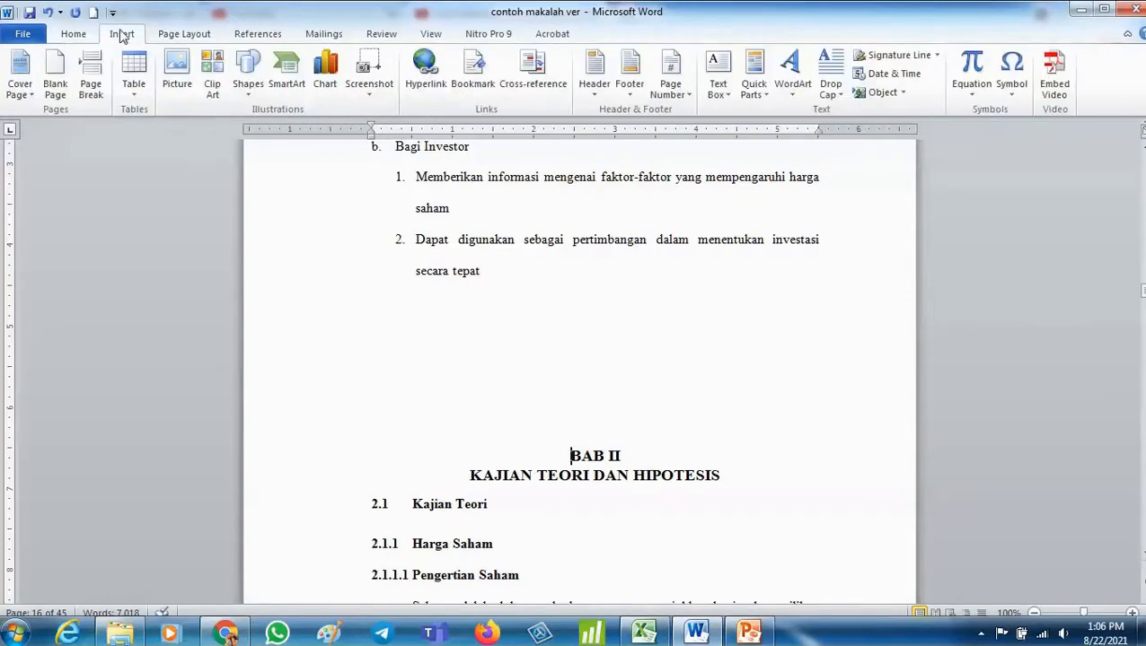
click(95, 77)
scroll(461, 332, down, 20)
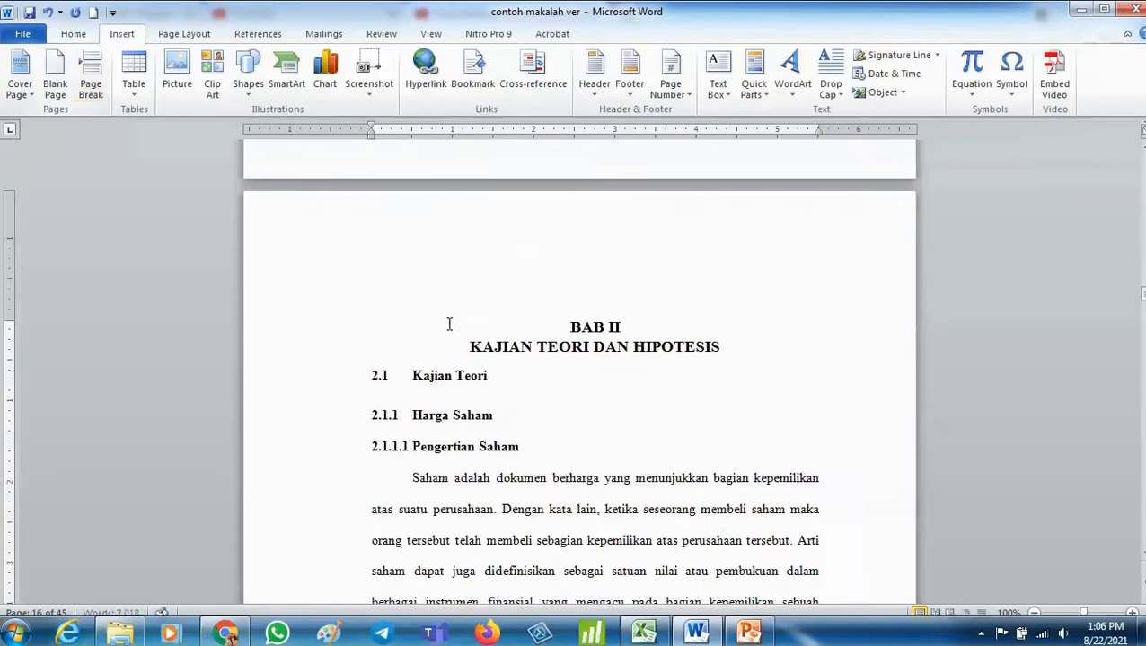
- Start BAB III on a new page with a page break and join BAB III and METODE PENELITIAN with a line break
scroll(478, 316, down, 20)
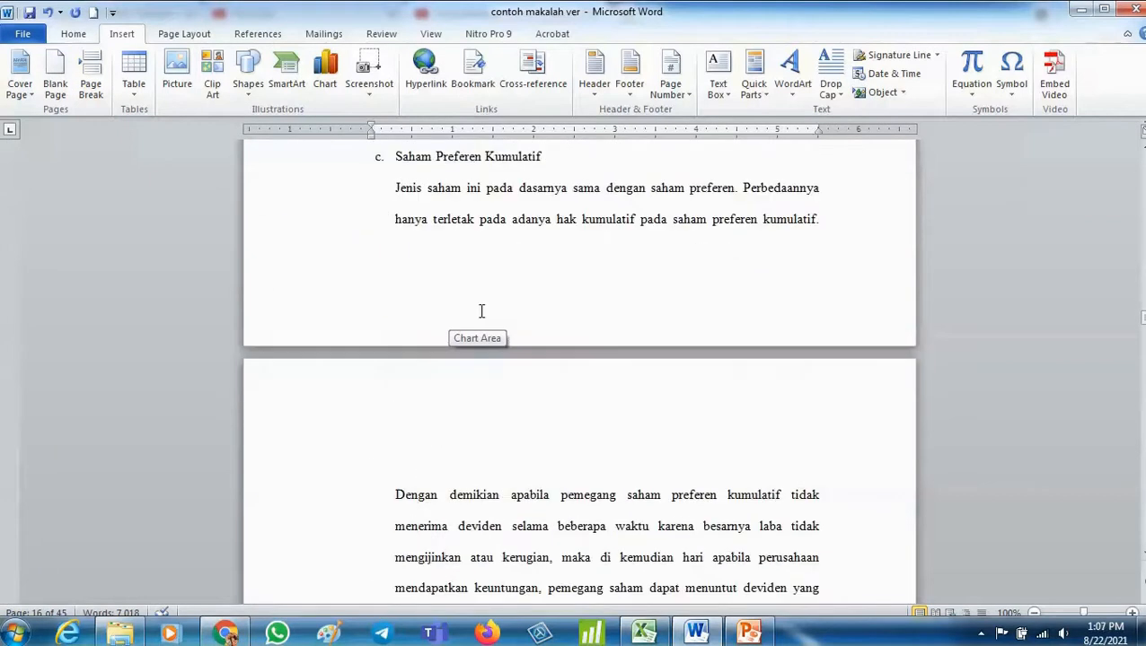
scroll(484, 307, down, 20)
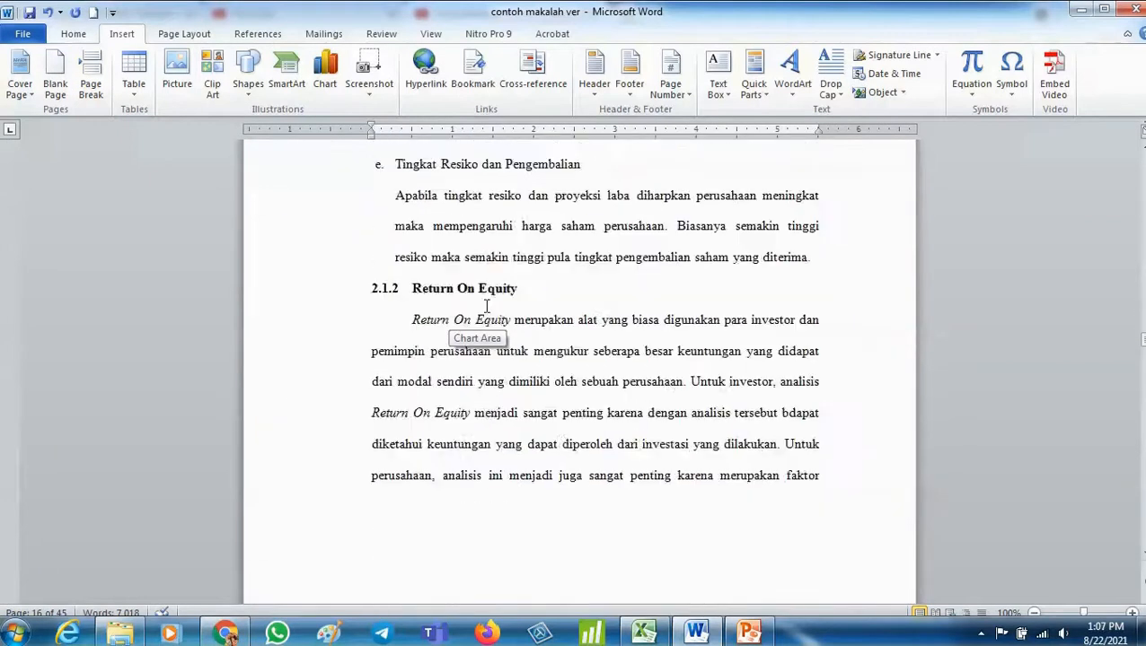
scroll(484, 314, down, 20)
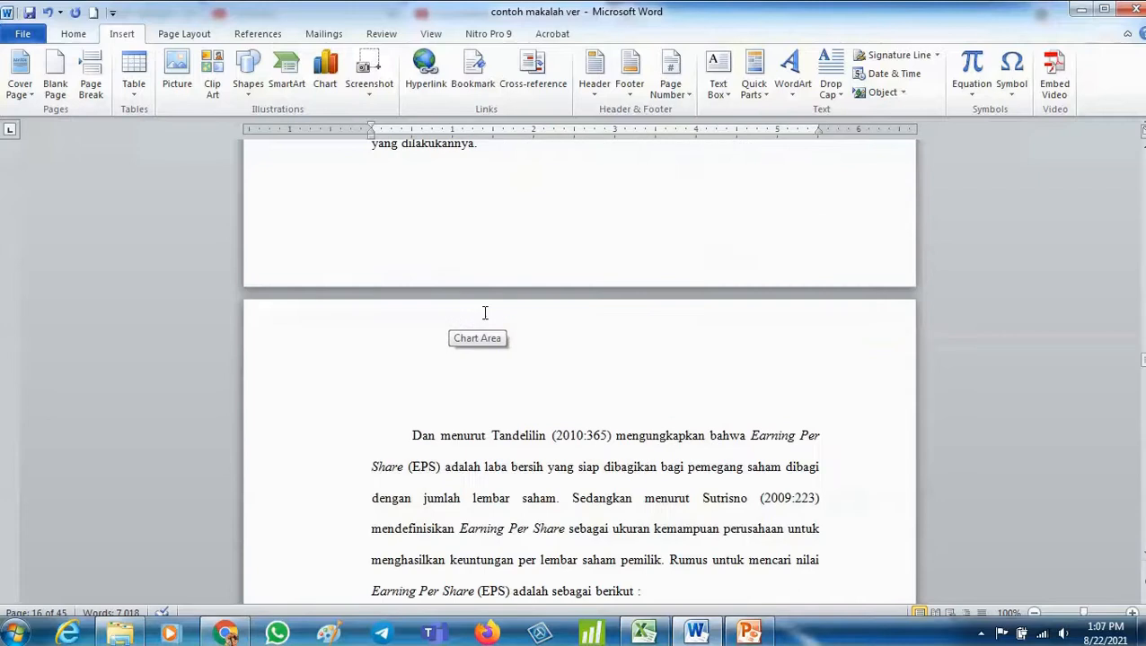
scroll(473, 321, down, 20)
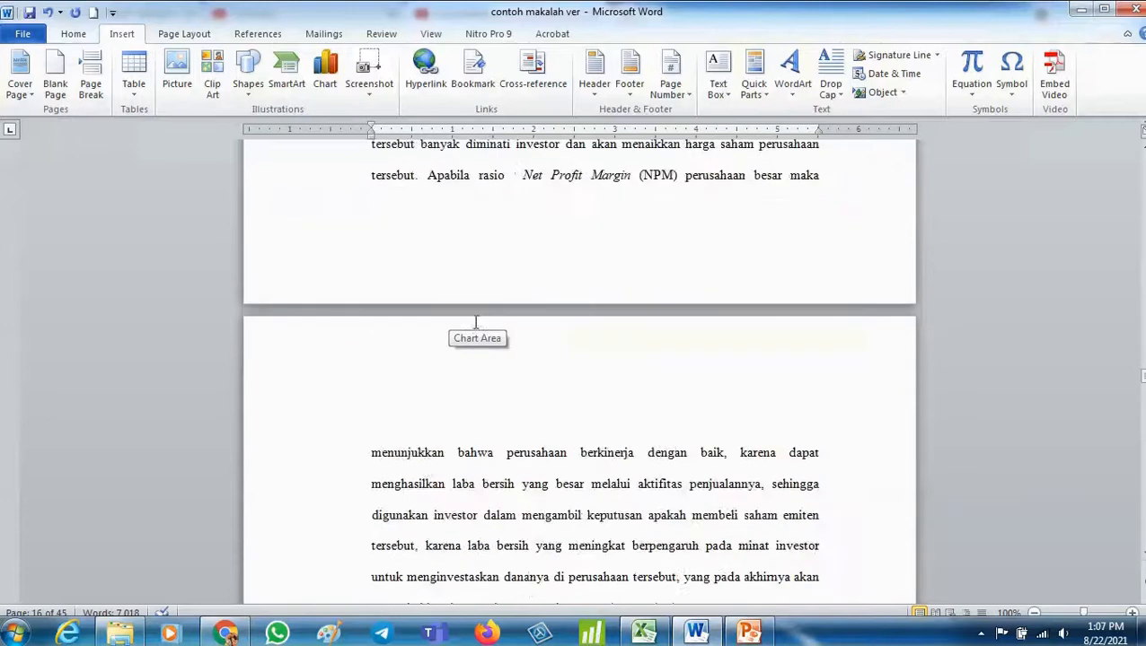
scroll(473, 338, down, 20)
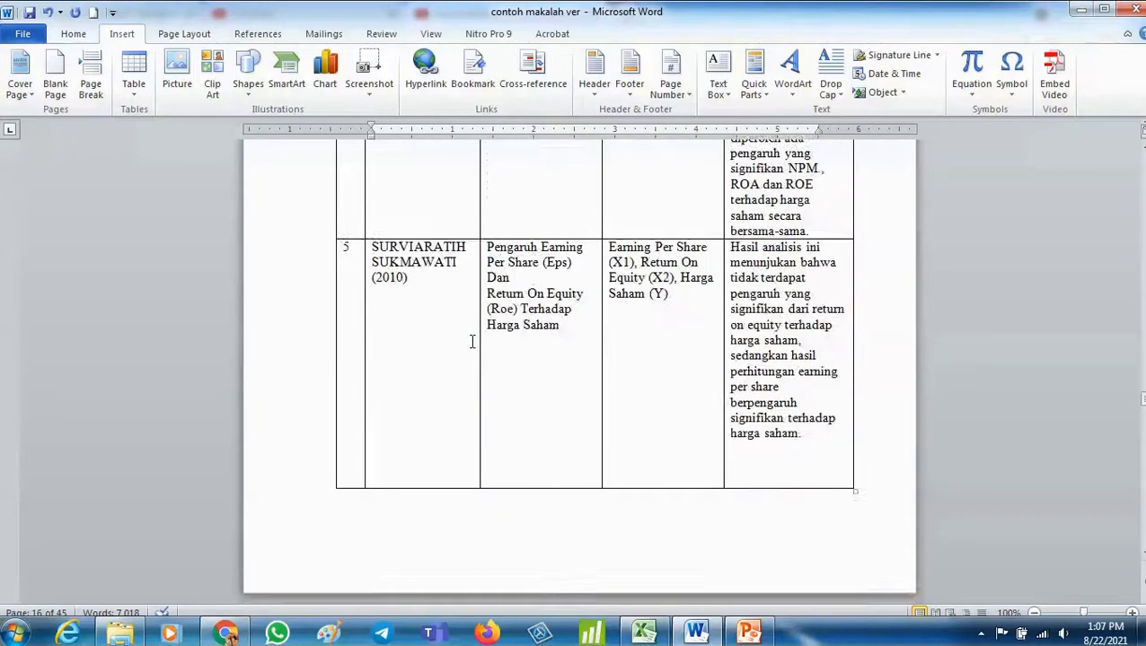
scroll(468, 348, down, 5)
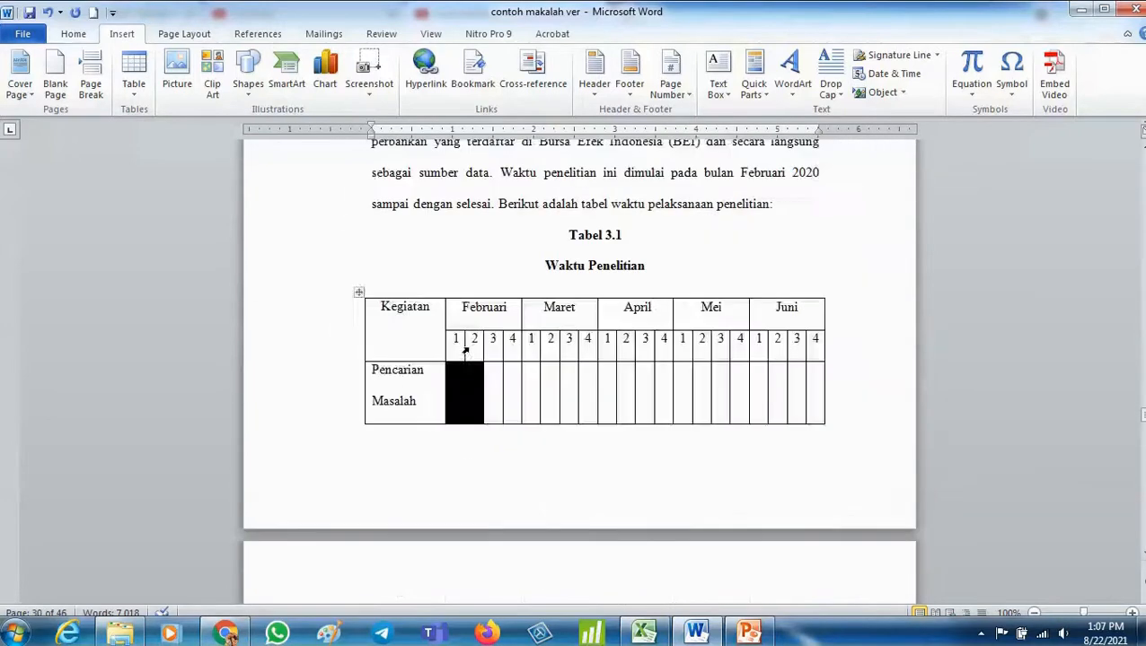
scroll(468, 351, up, 3)
click(567, 298)
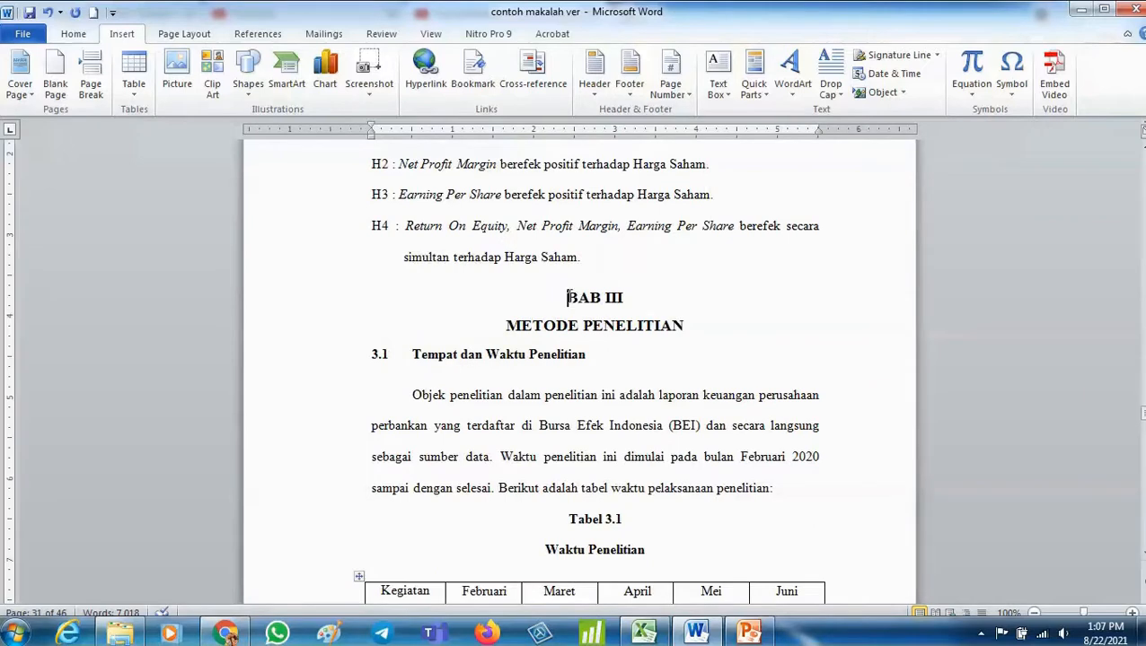
click(91, 79)
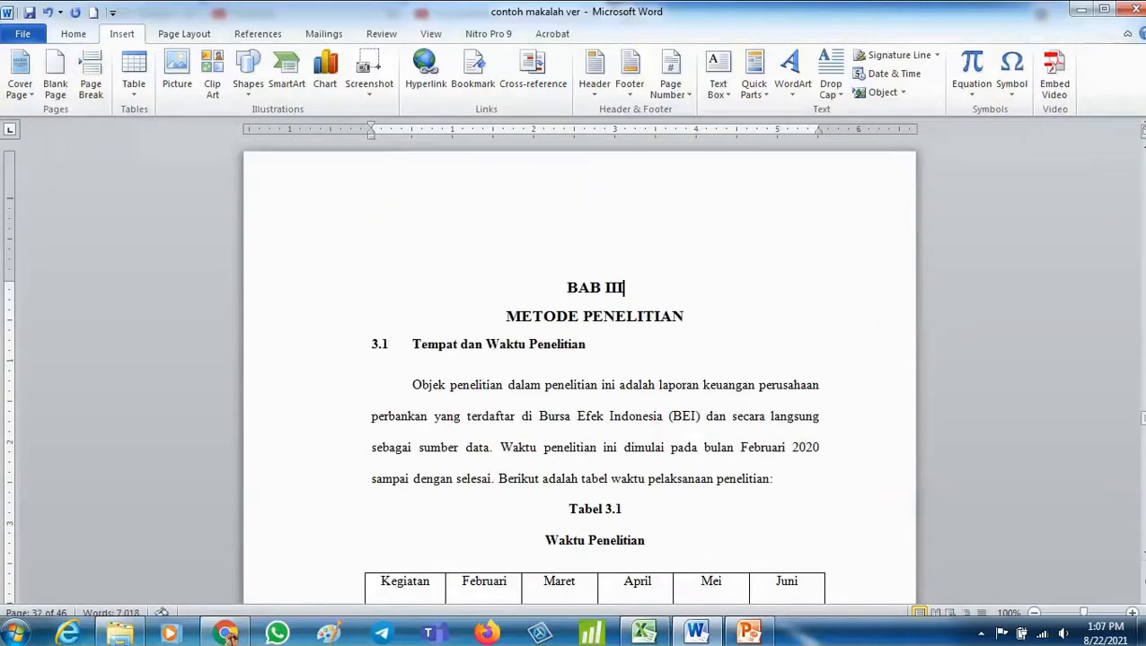
key(Delete)
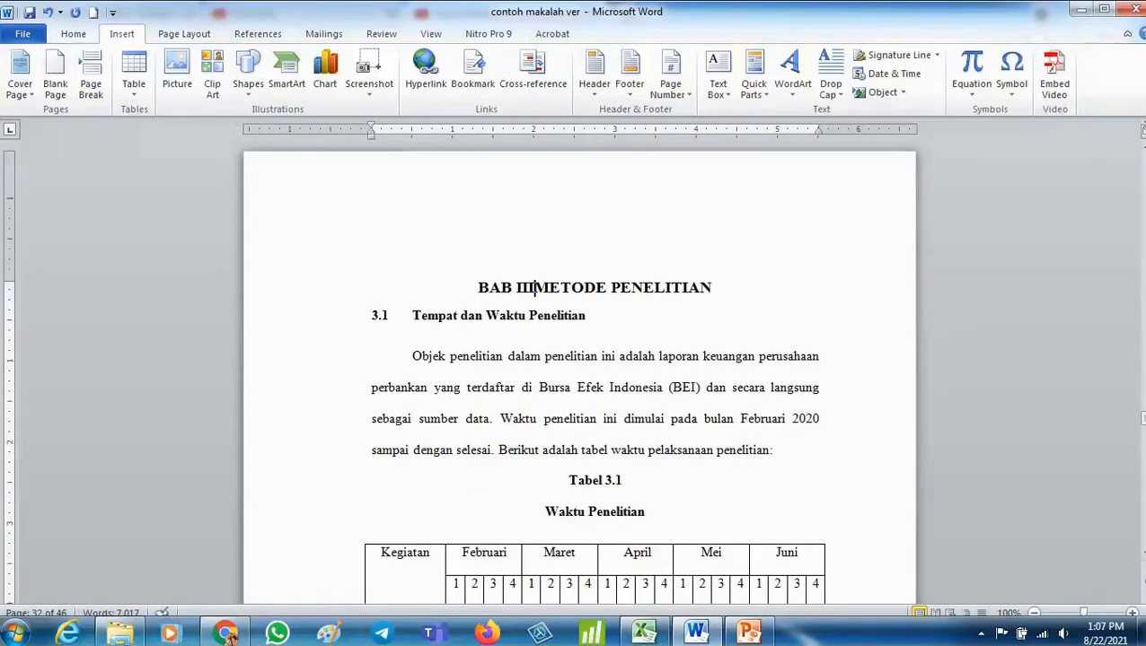
key(Return)
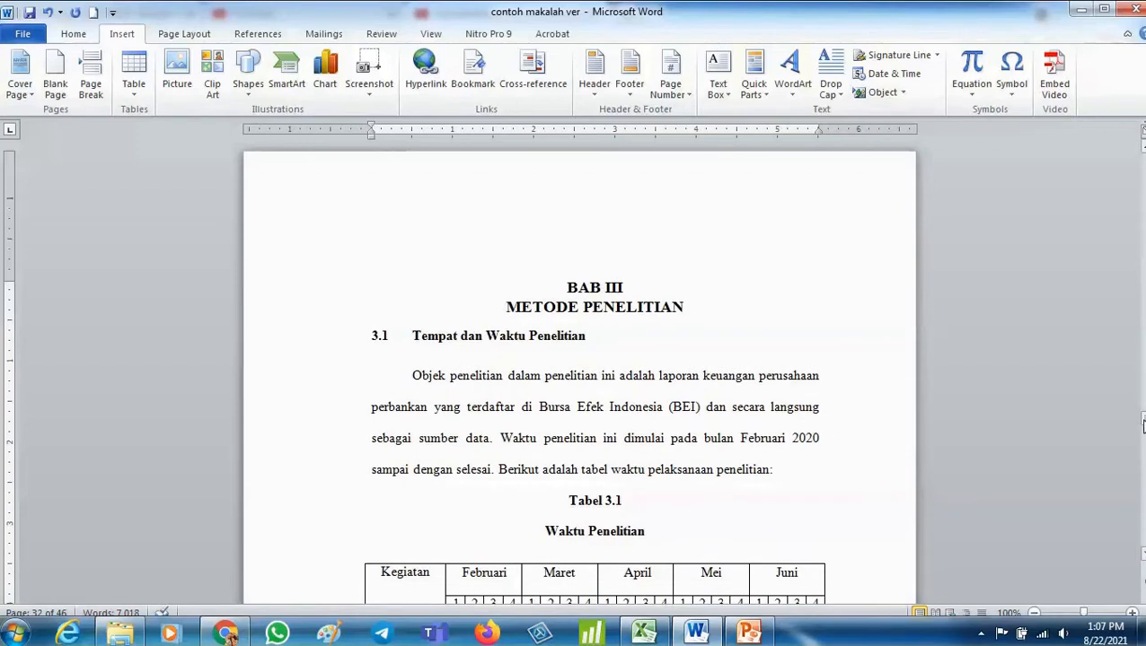
- Return to the DAFTAR ISI page and update the entire table of contents
drag(1142, 420, 1143, 158)
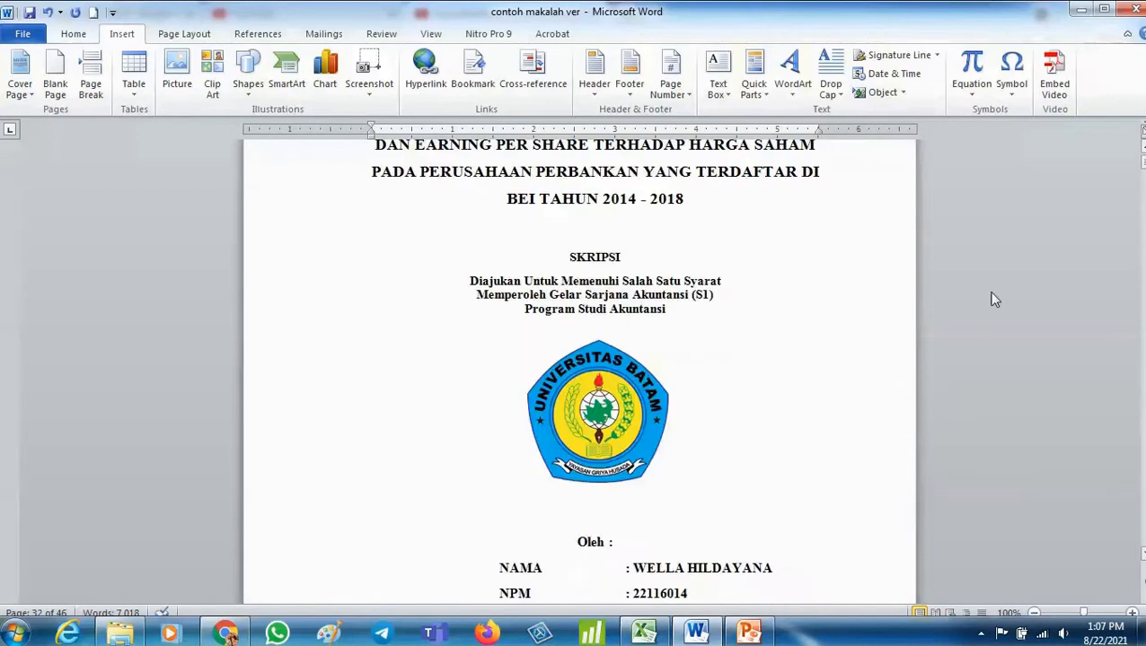
scroll(383, 592, down, 7)
scroll(383, 592, down, 20)
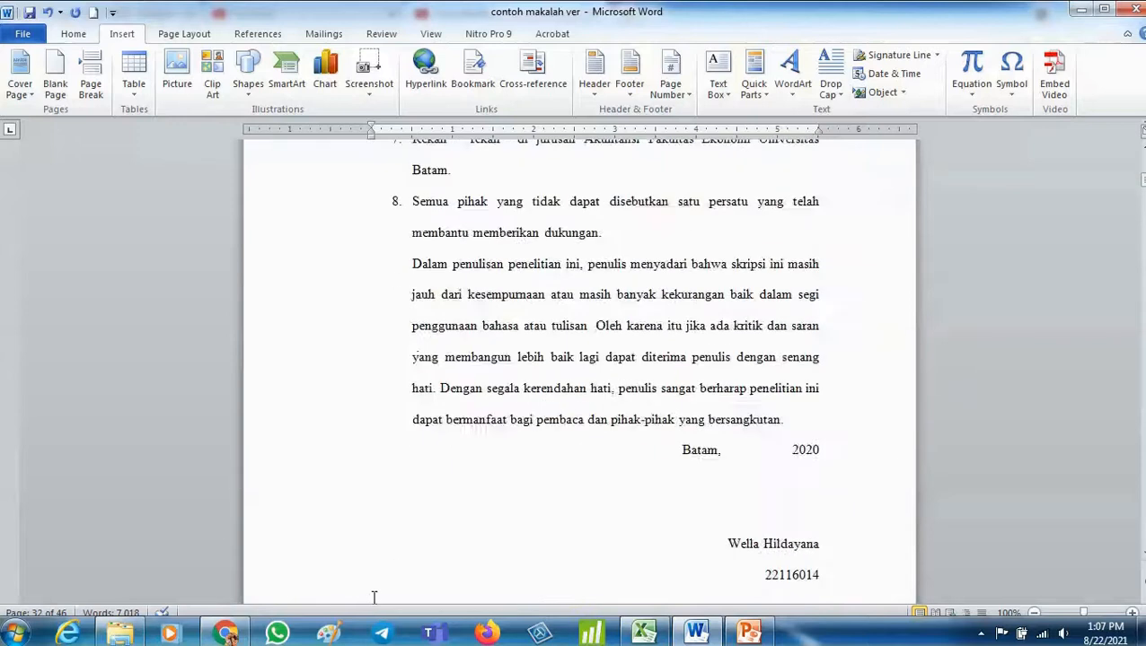
scroll(575, 466, down, 5)
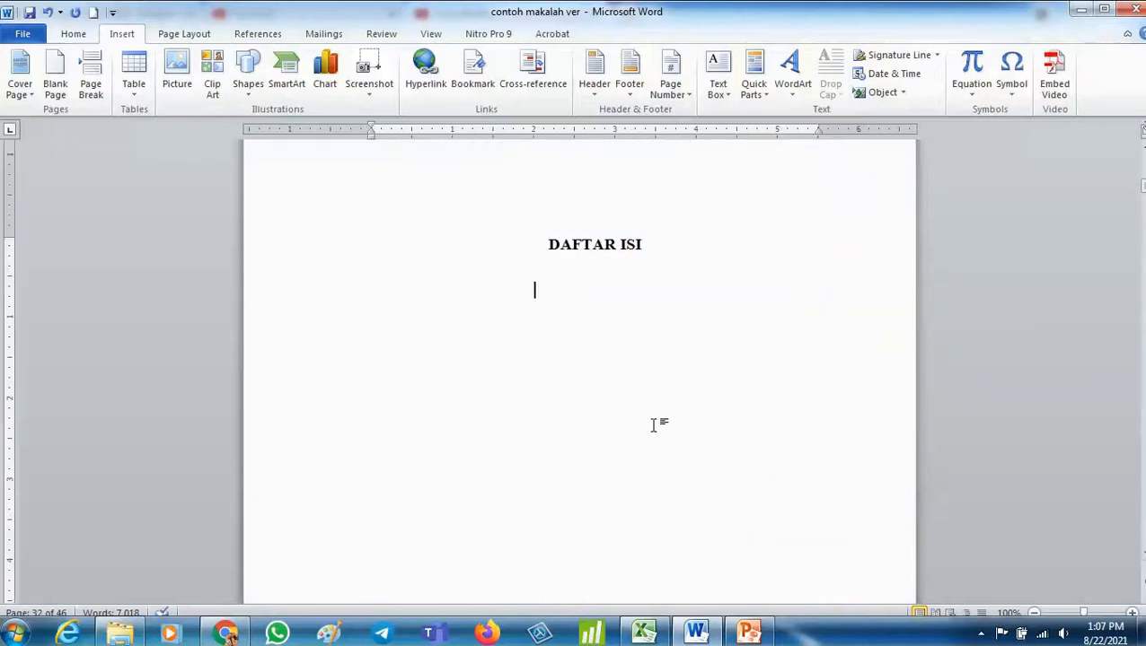
scroll(652, 425, down, 8)
scroll(652, 427, up, 10)
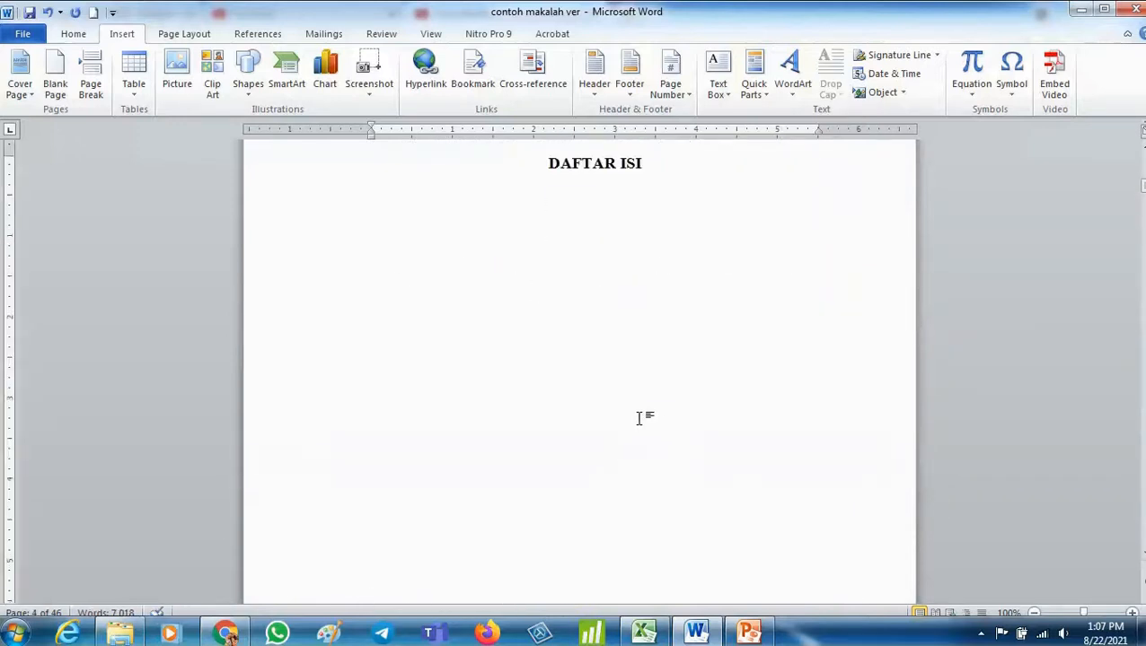
click(605, 285)
click(568, 307)
click(596, 320)
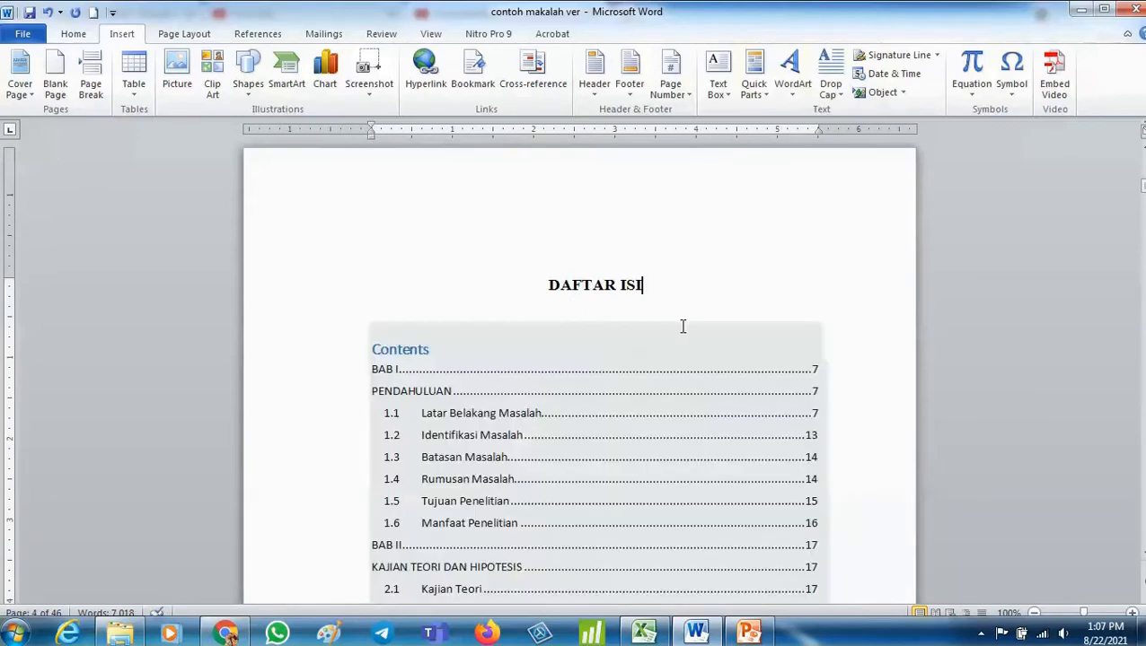
scroll(682, 326, down, 2)
click(565, 268)
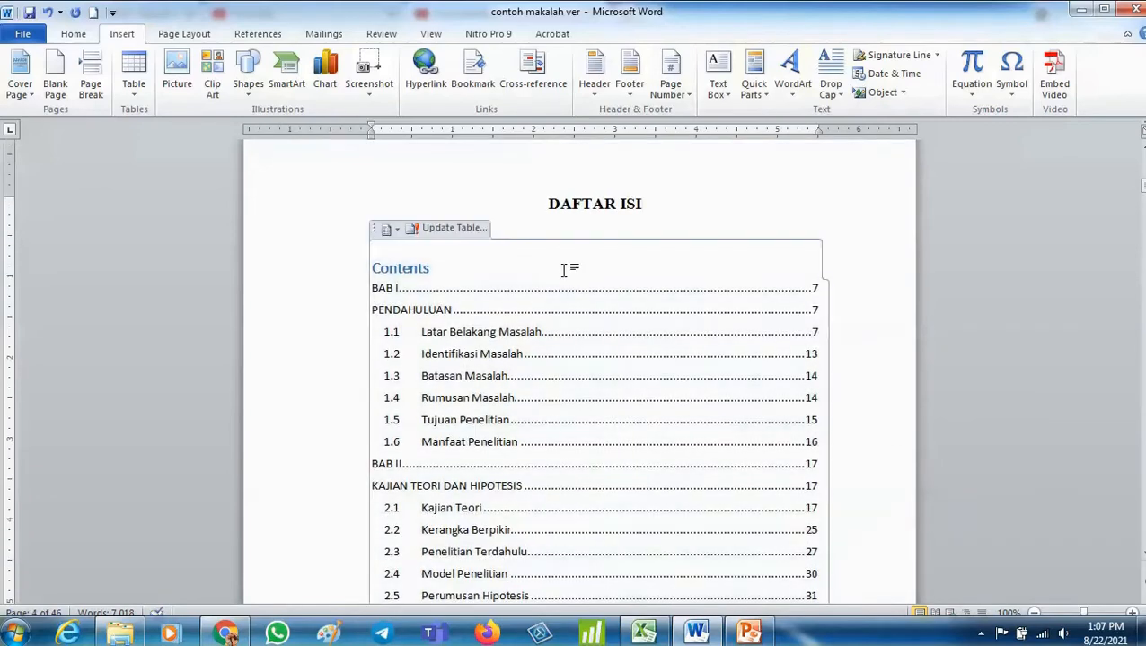
click(445, 229)
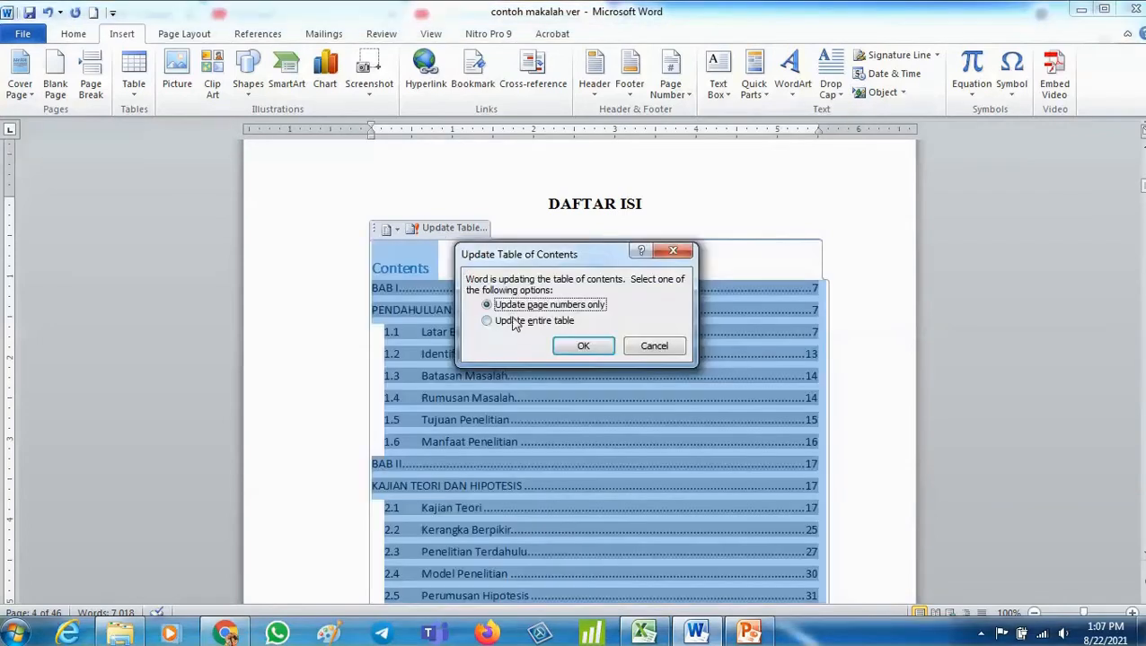
click(518, 325)
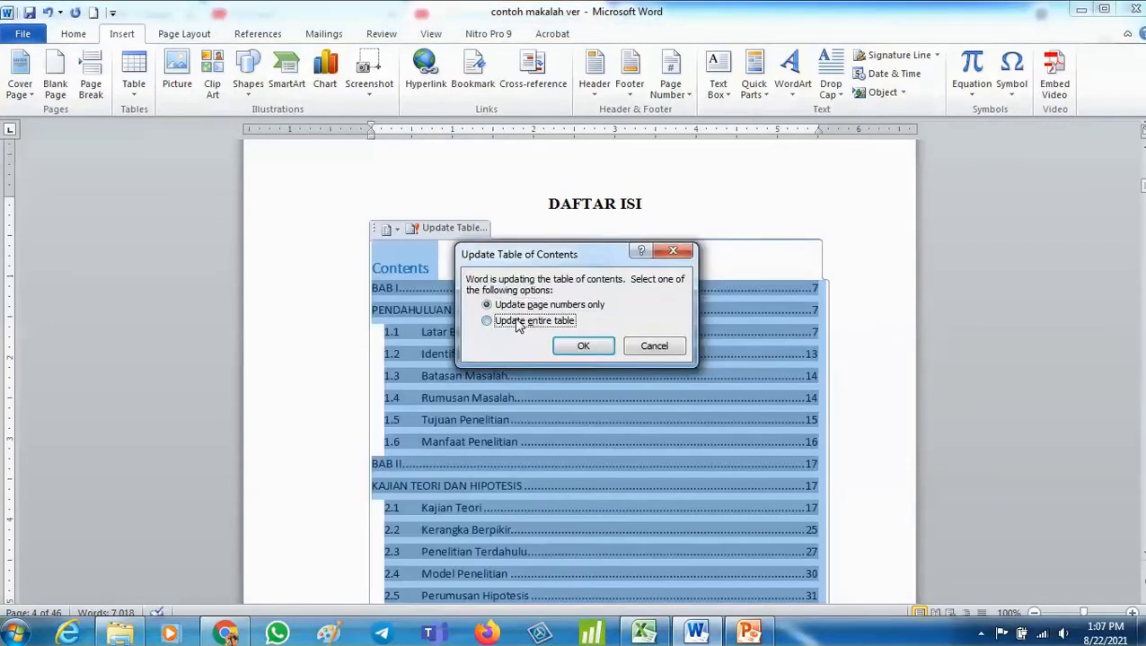
click(584, 349)
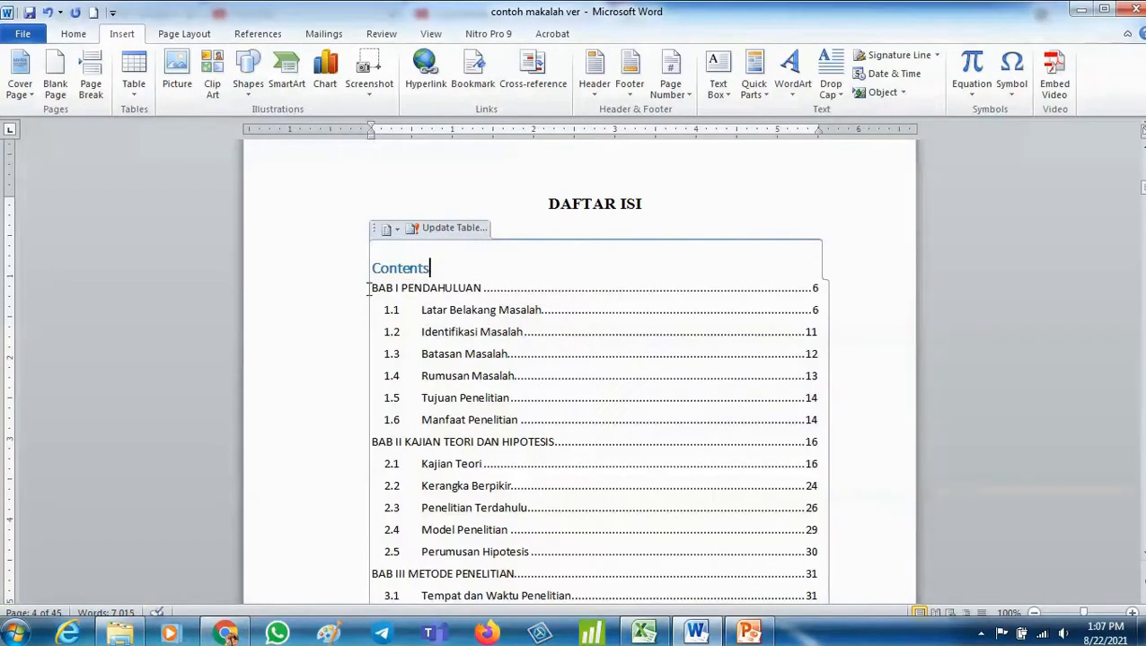
- Delete the Contents title text above the table of contents entries, undoing the extra deletion
scroll(560, 298, down, 6)
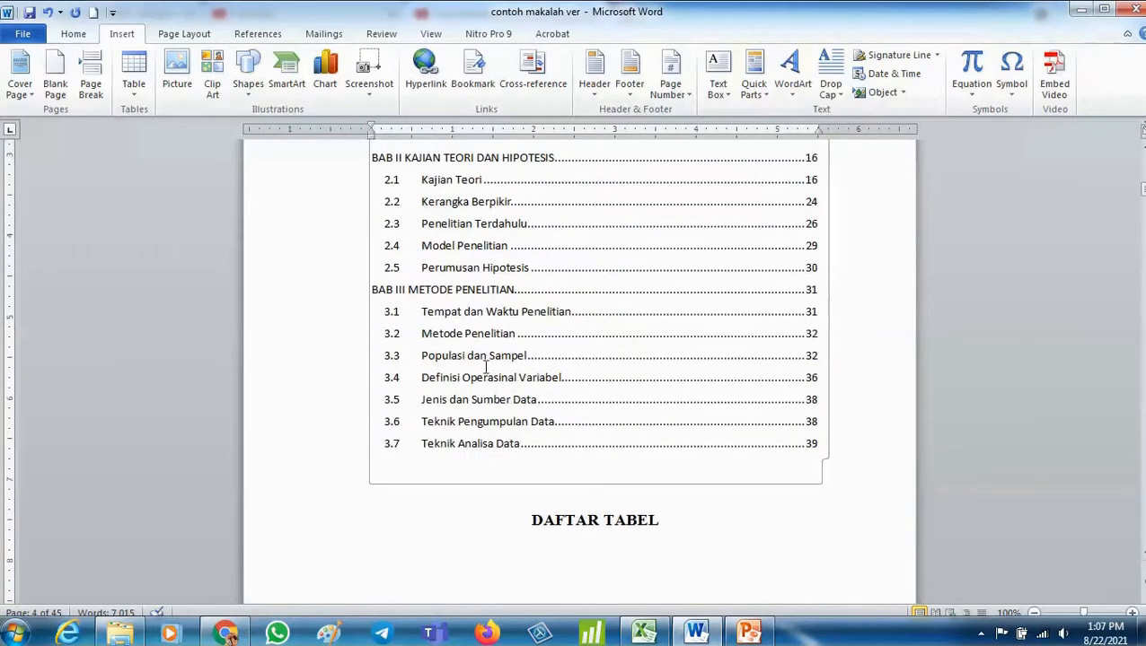
scroll(456, 393, up, 6)
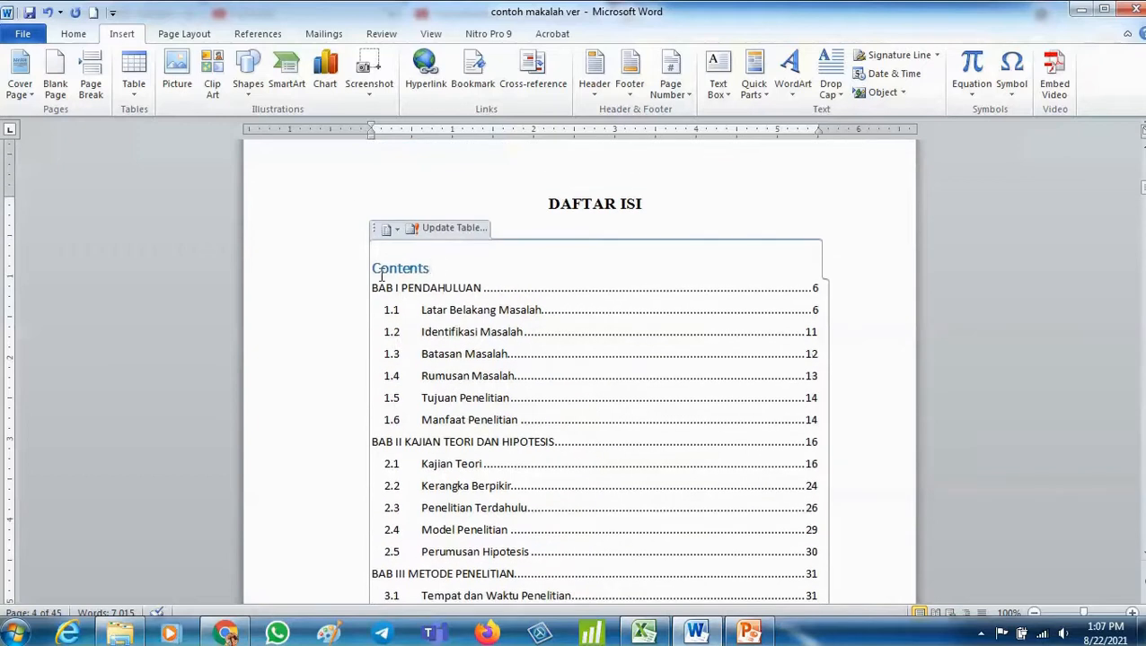
drag(434, 268, 378, 271)
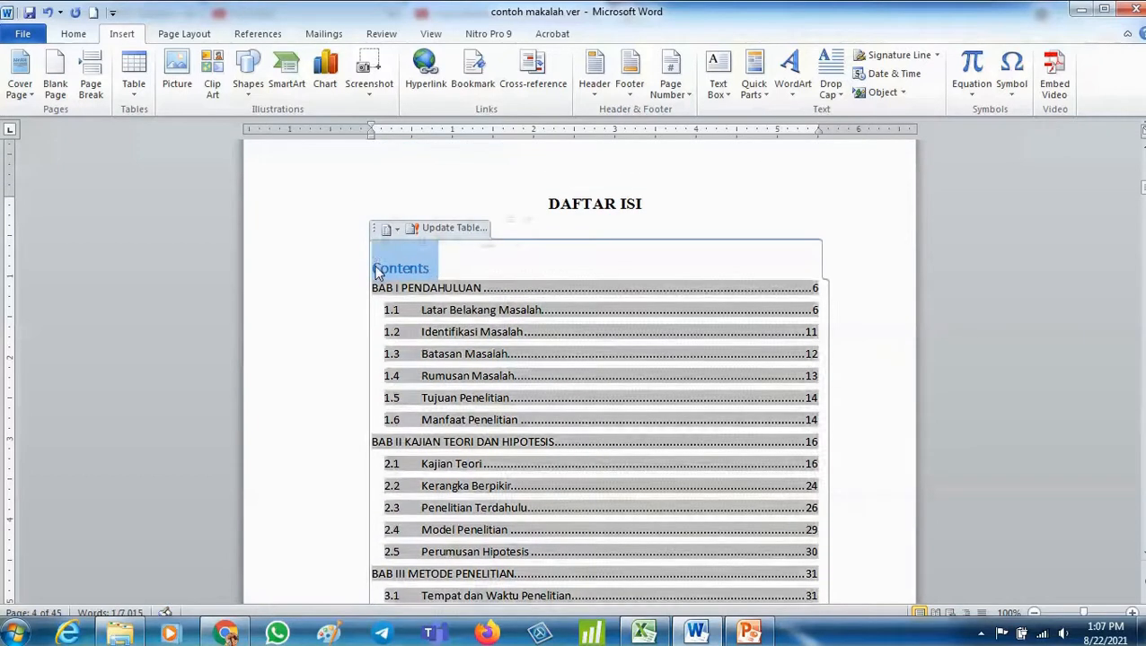
key(Delete)
key(Delete)
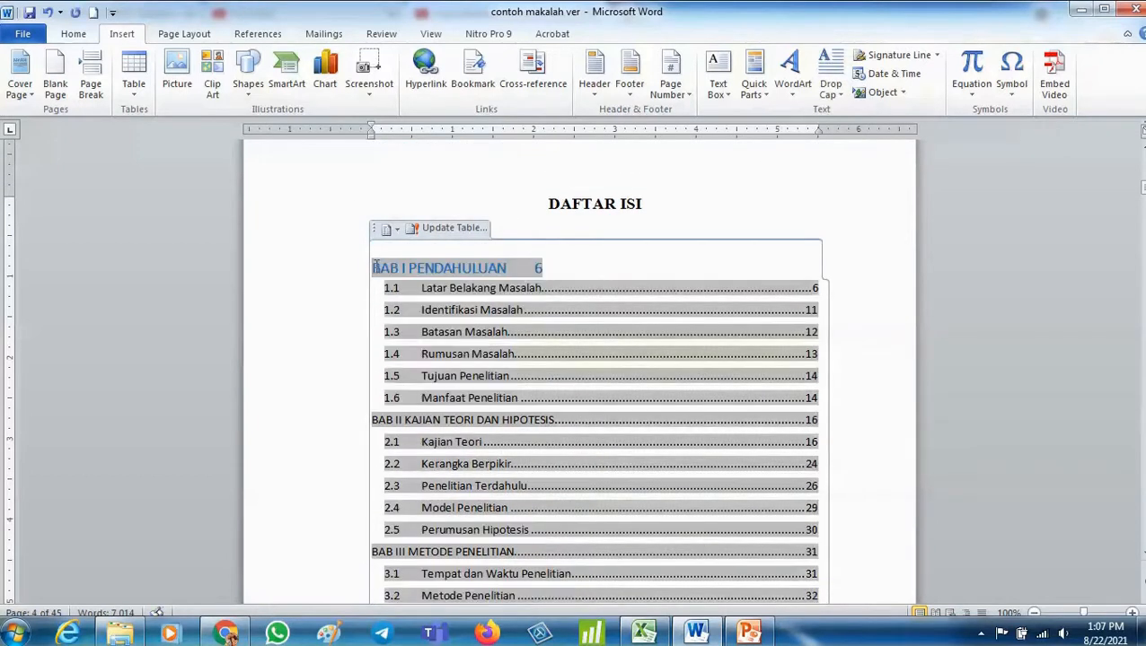
click(48, 13)
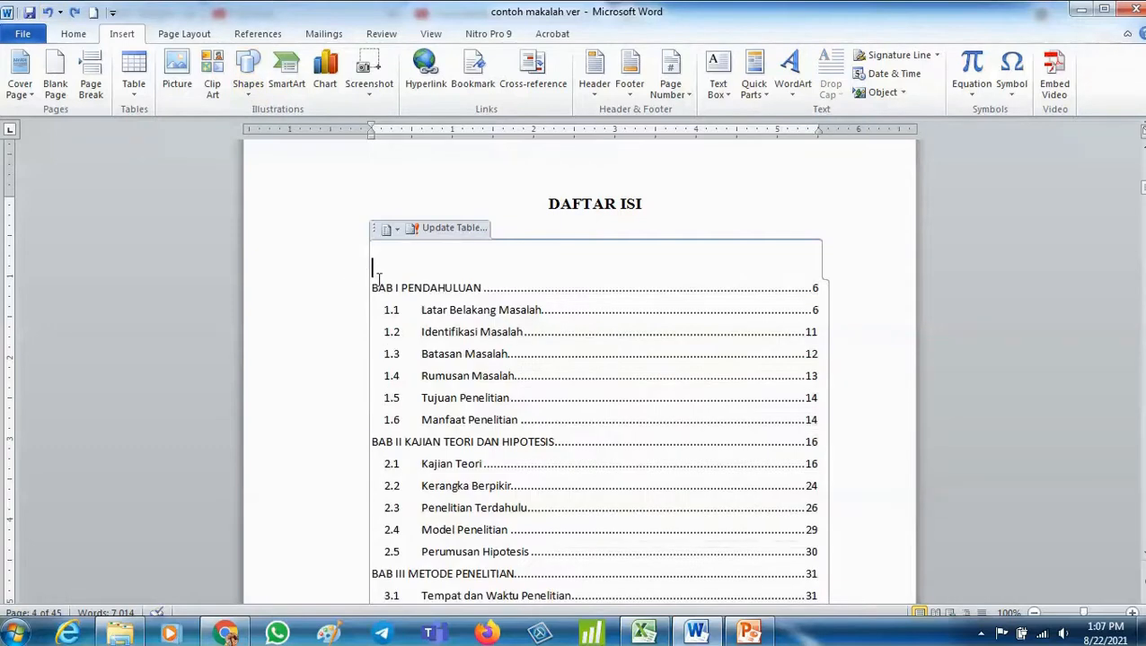
- Set the table of contents entries' font to Times New Roman
drag(379, 277, 558, 362)
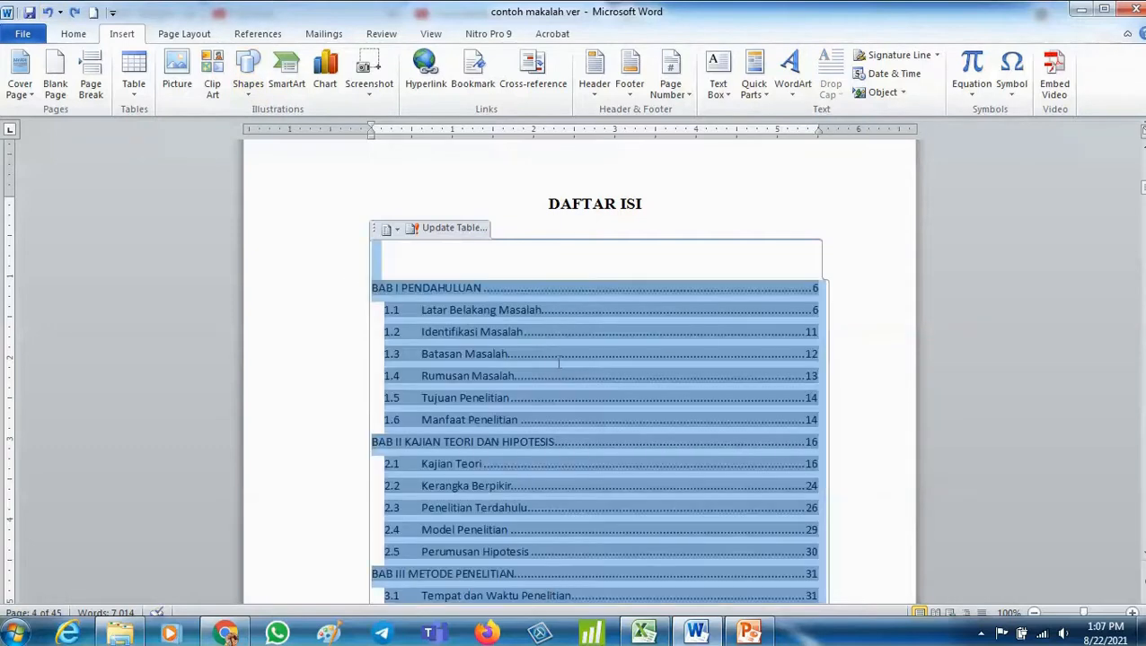
click(75, 35)
click(207, 61)
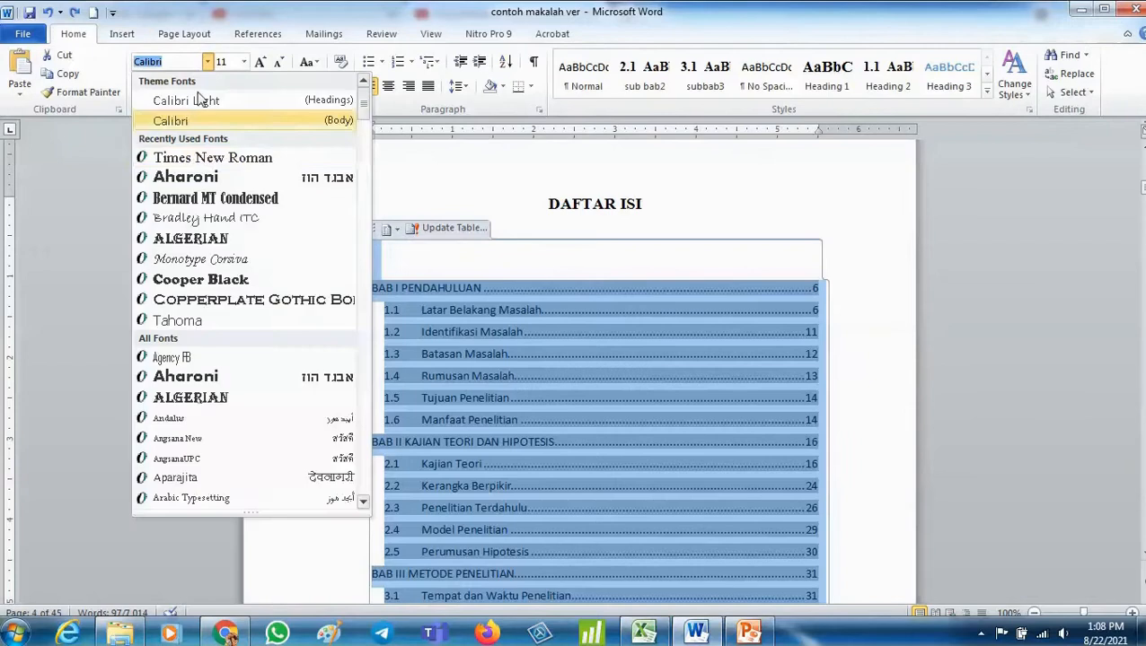
click(199, 157)
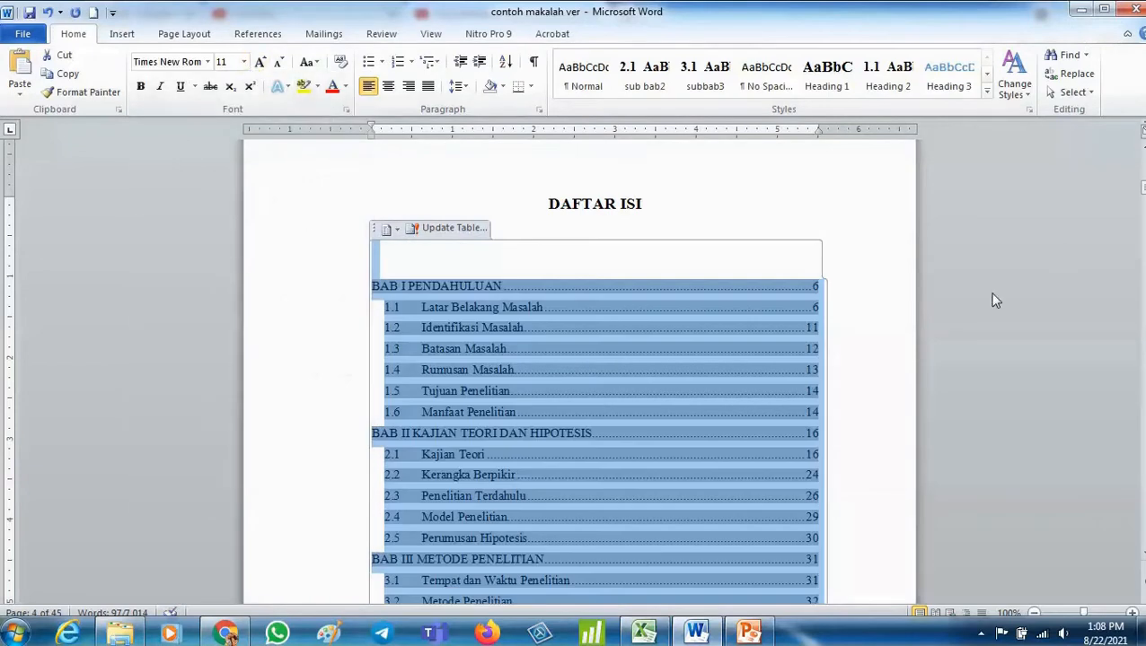
click(900, 325)
- Insert a page break before the DAFTAR TABEL heading so it starts on a new page
scroll(866, 328, down, 5)
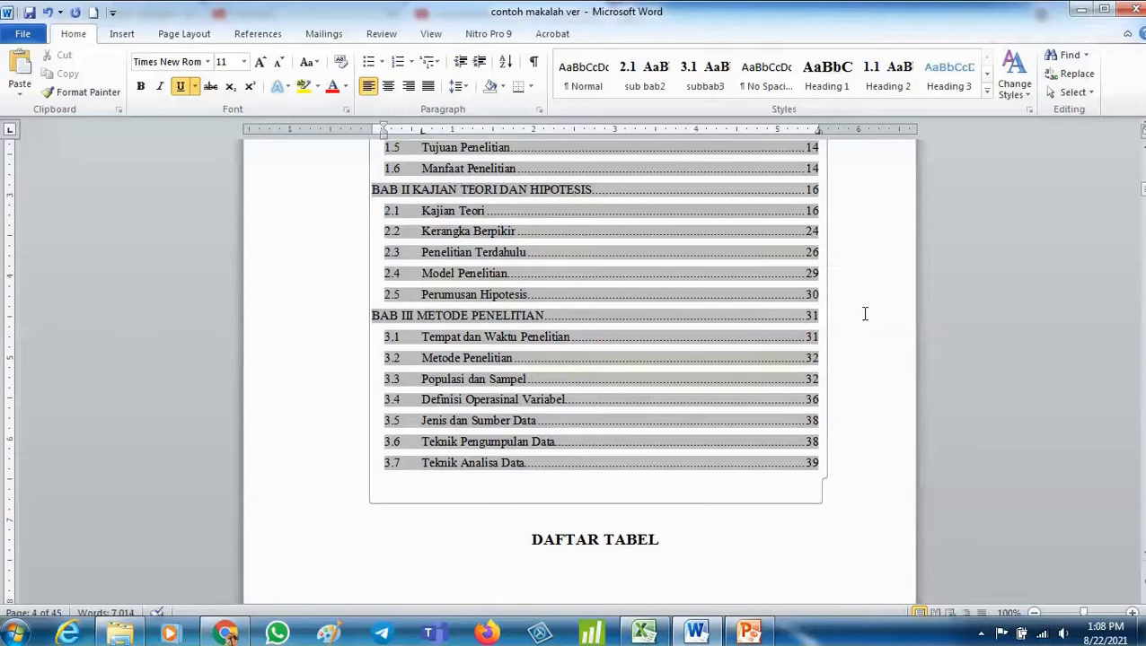
click(765, 531)
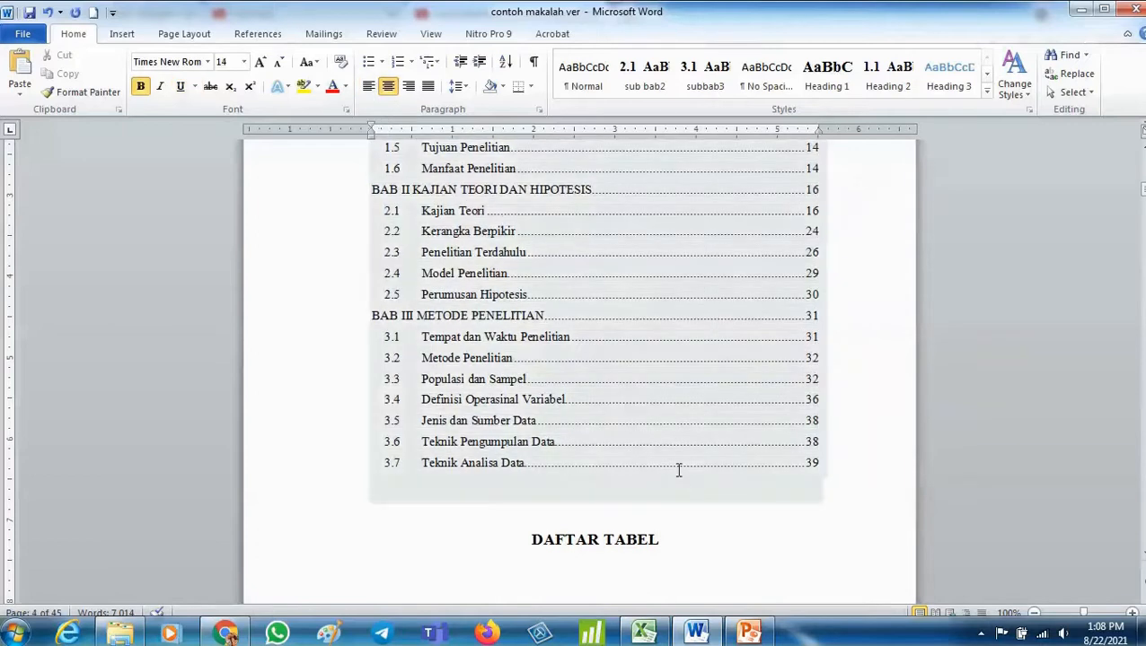
scroll(784, 248, up, 9)
scroll(785, 248, down, 5)
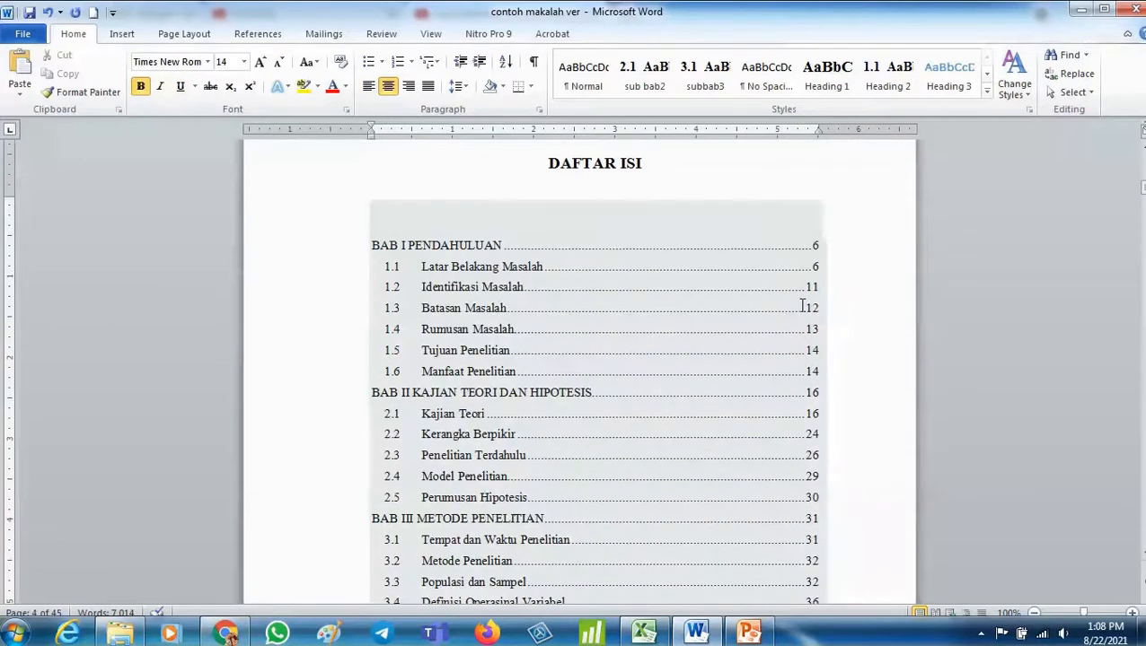
scroll(472, 384, down, 2)
scroll(1018, 430, down, 5)
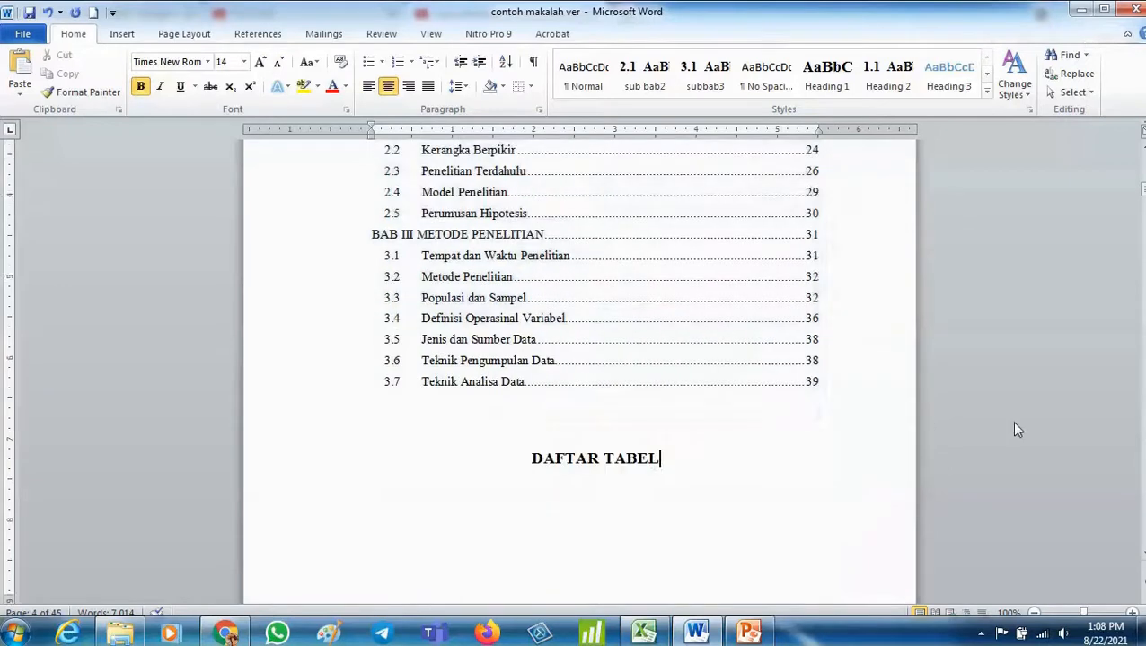
scroll(806, 431, down, 6)
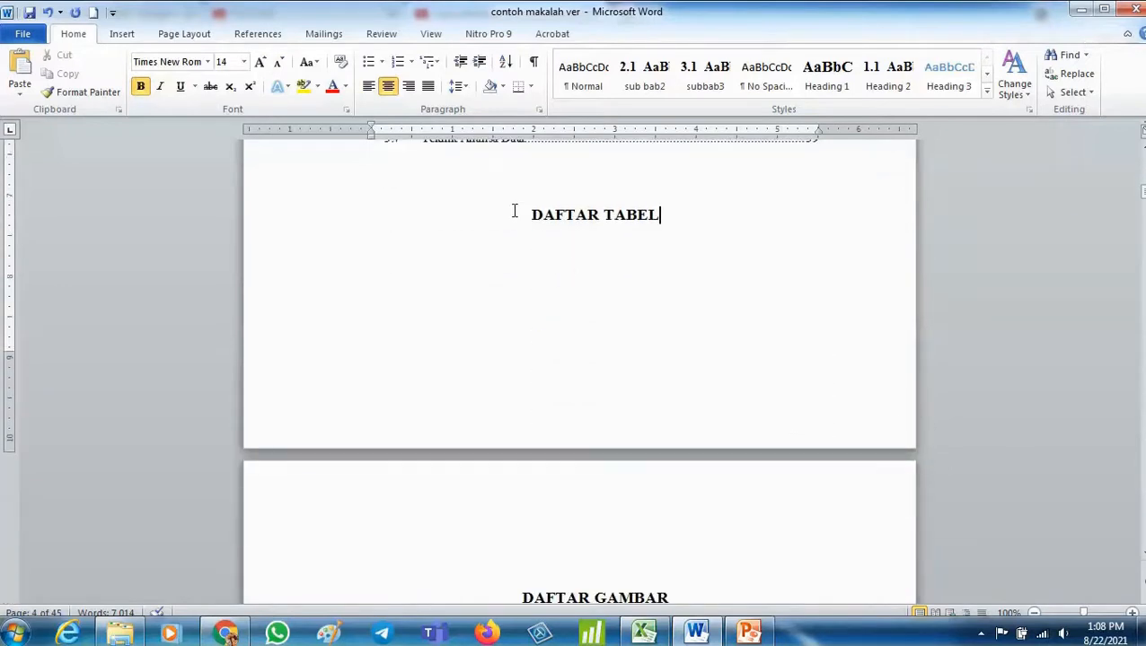
click(515, 212)
click(122, 33)
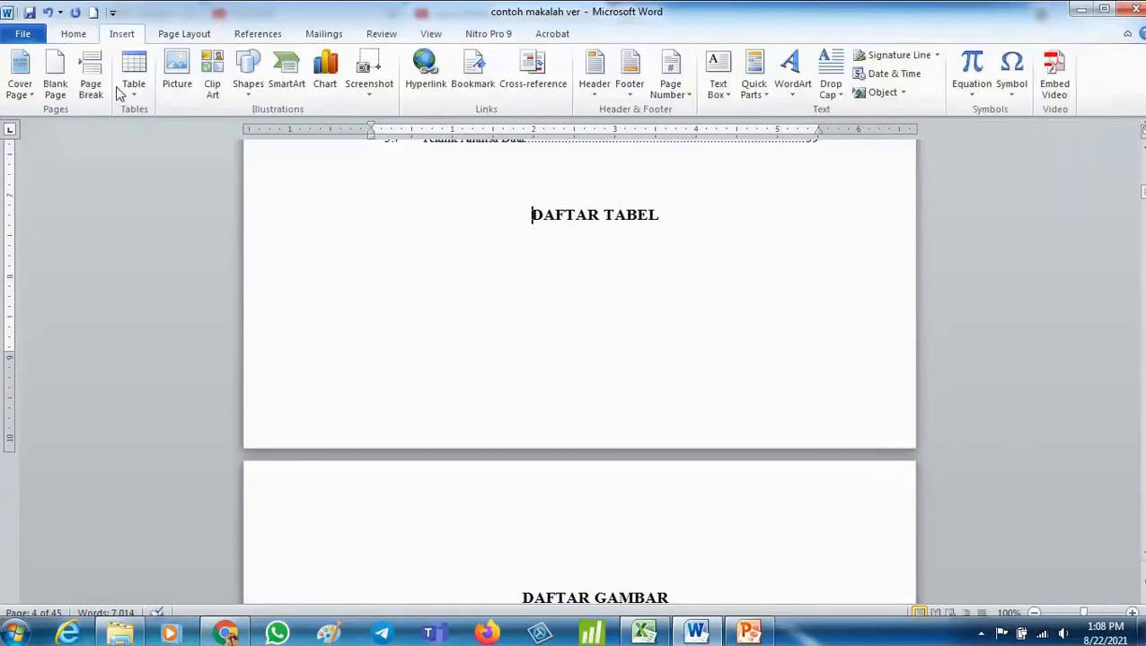
click(91, 76)
- Apply the Heading 1 style to the DAFTAR ISI title
scroll(939, 480, up, 13)
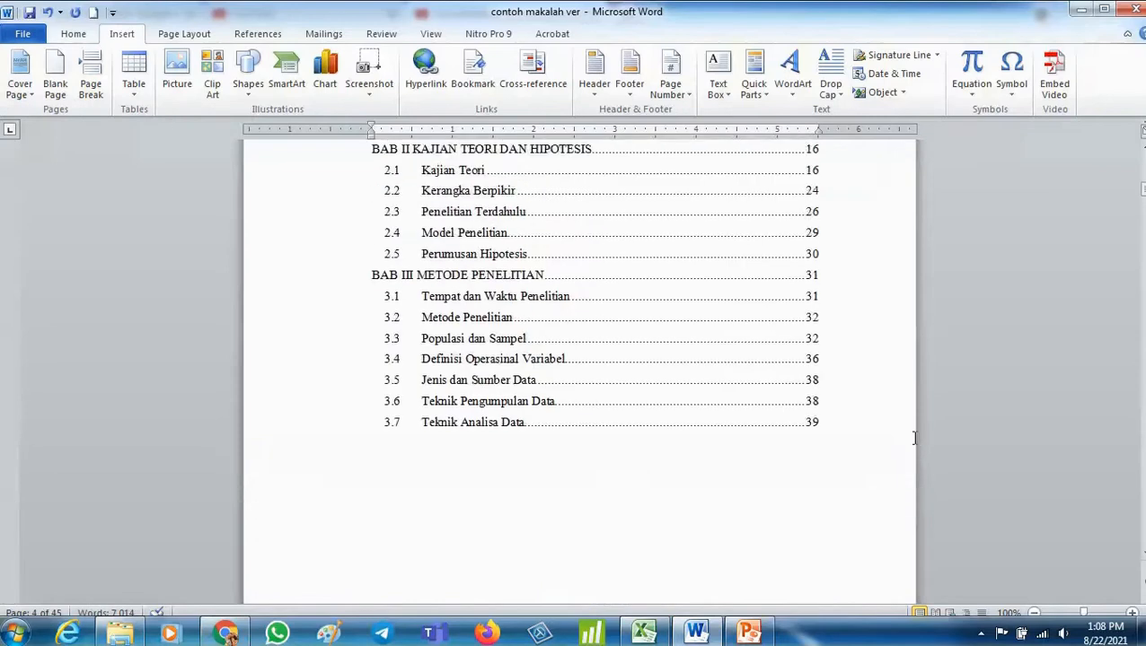
scroll(915, 437, up, 15)
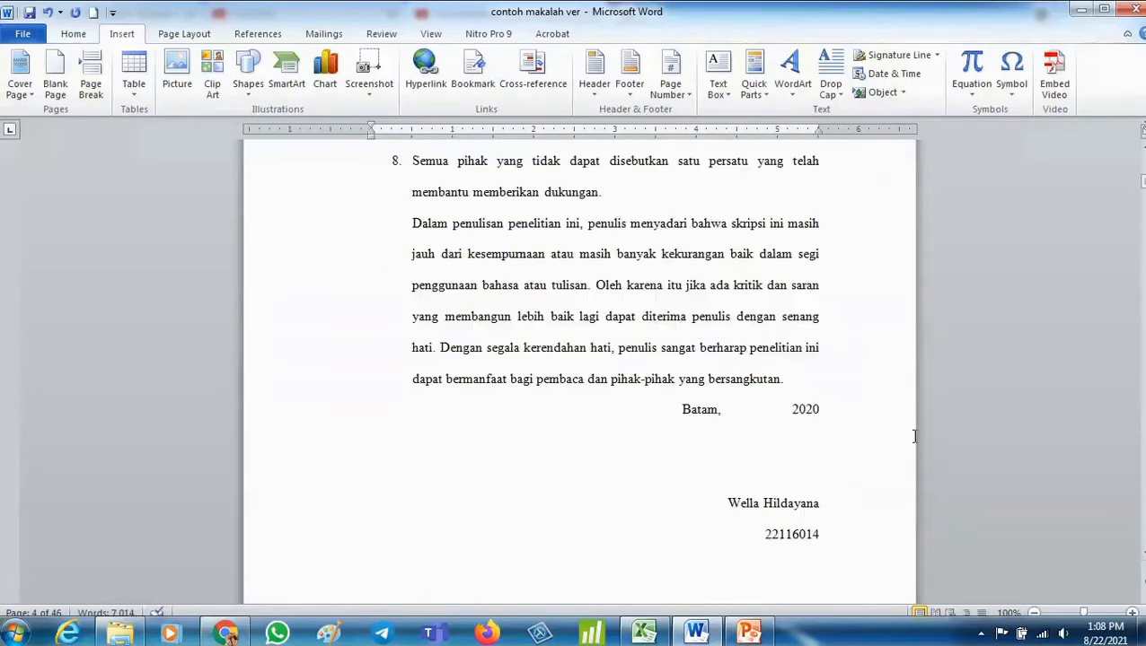
scroll(912, 432, up, 8)
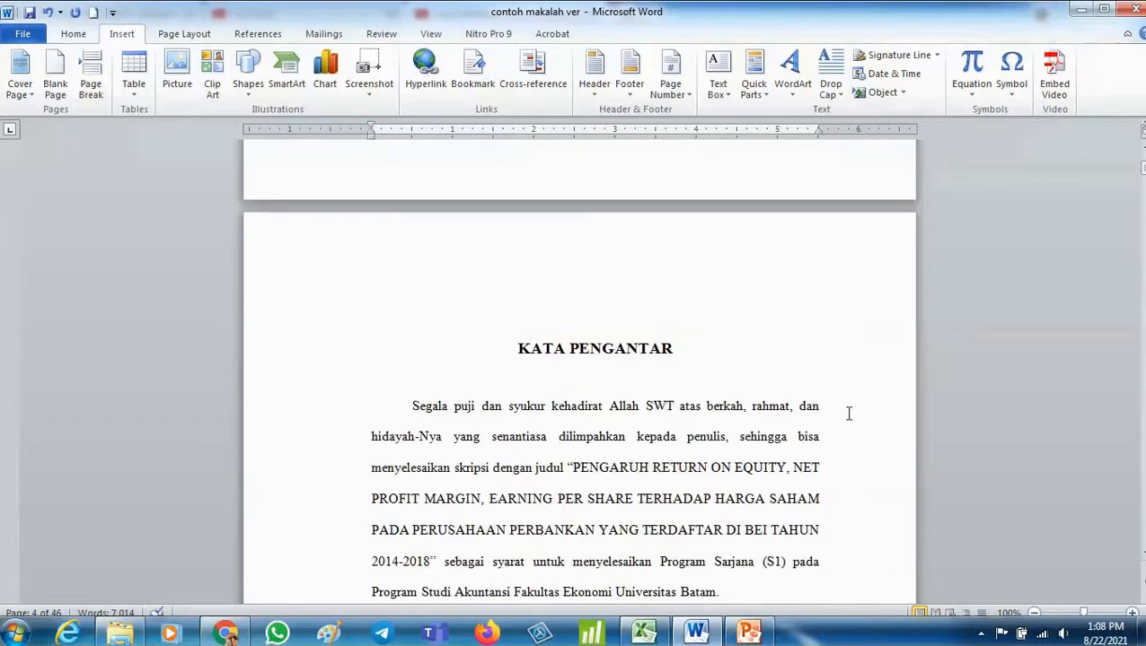
scroll(568, 320, up, 5)
scroll(566, 317, down, 15)
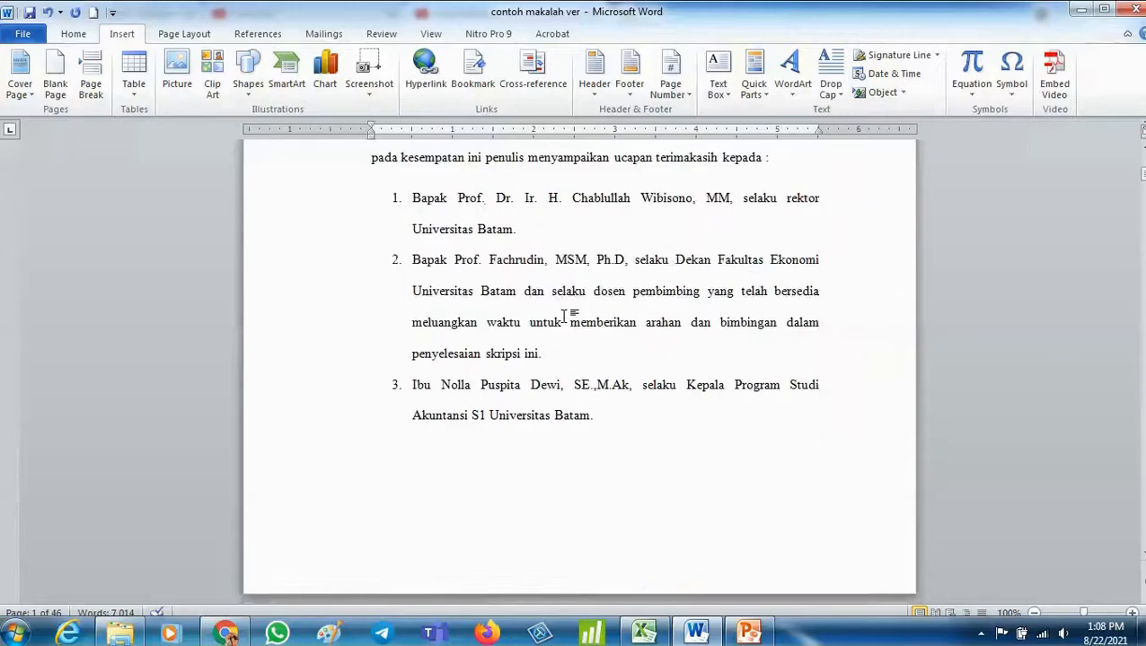
scroll(564, 314, down, 10)
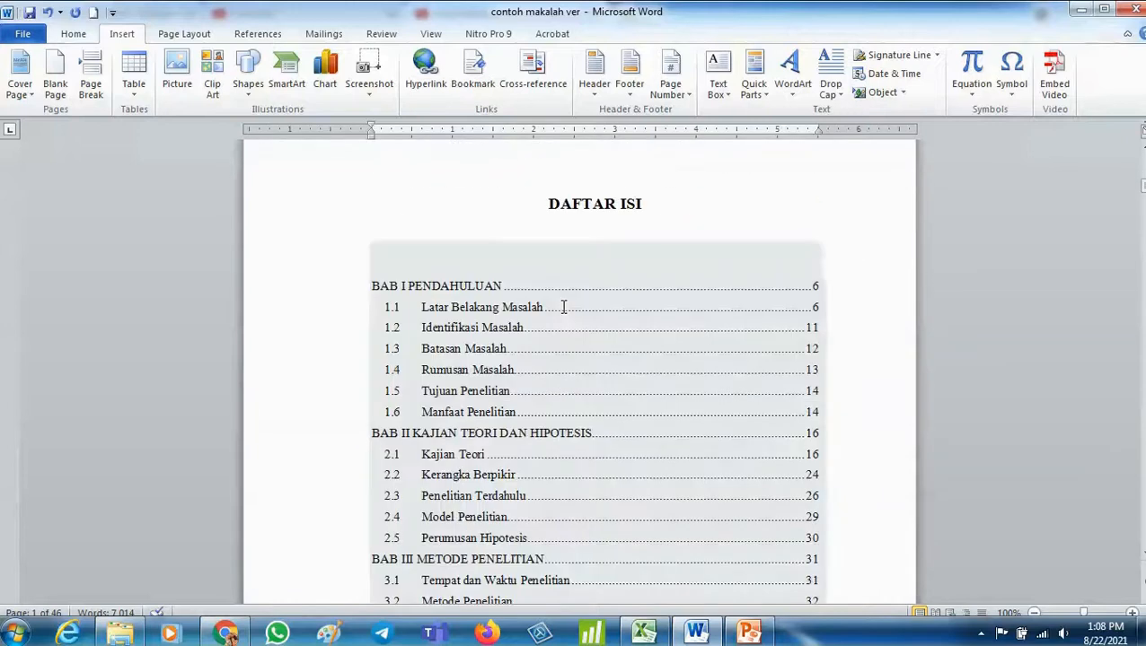
scroll(563, 307, down, 20)
scroll(543, 233, up, 12)
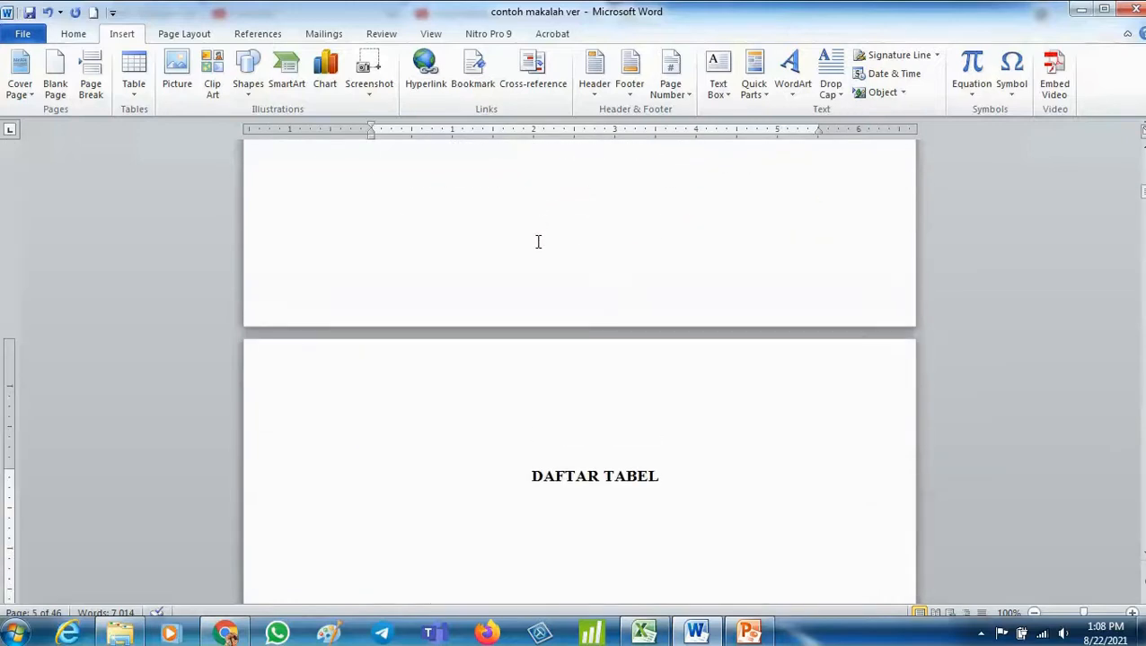
scroll(538, 242, up, 7)
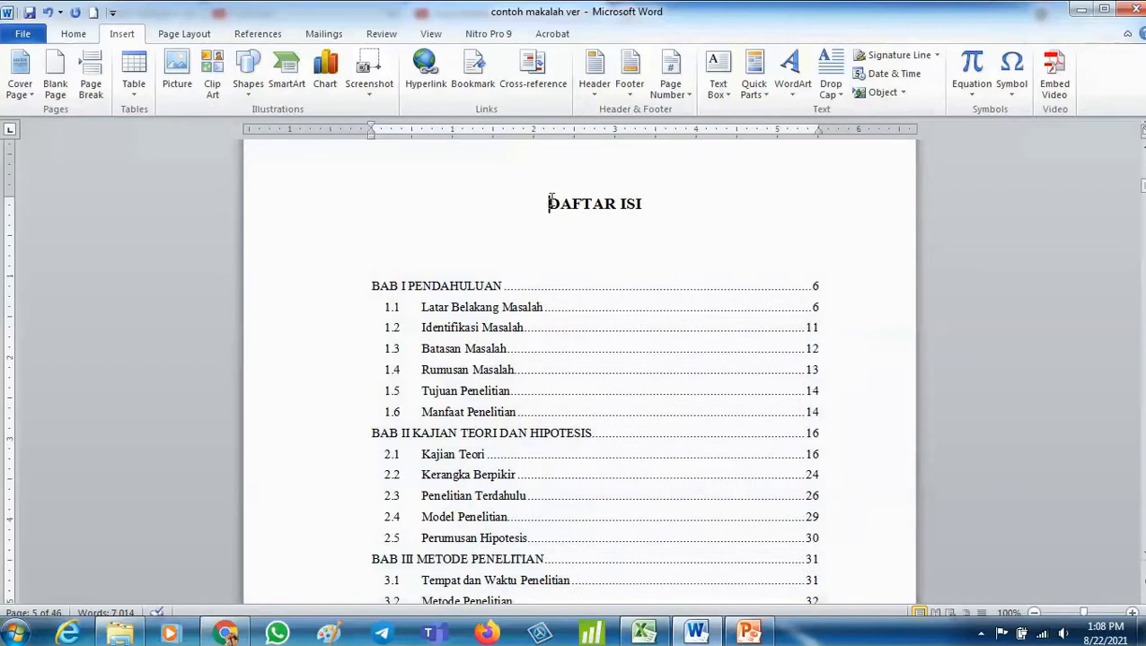
click(79, 36)
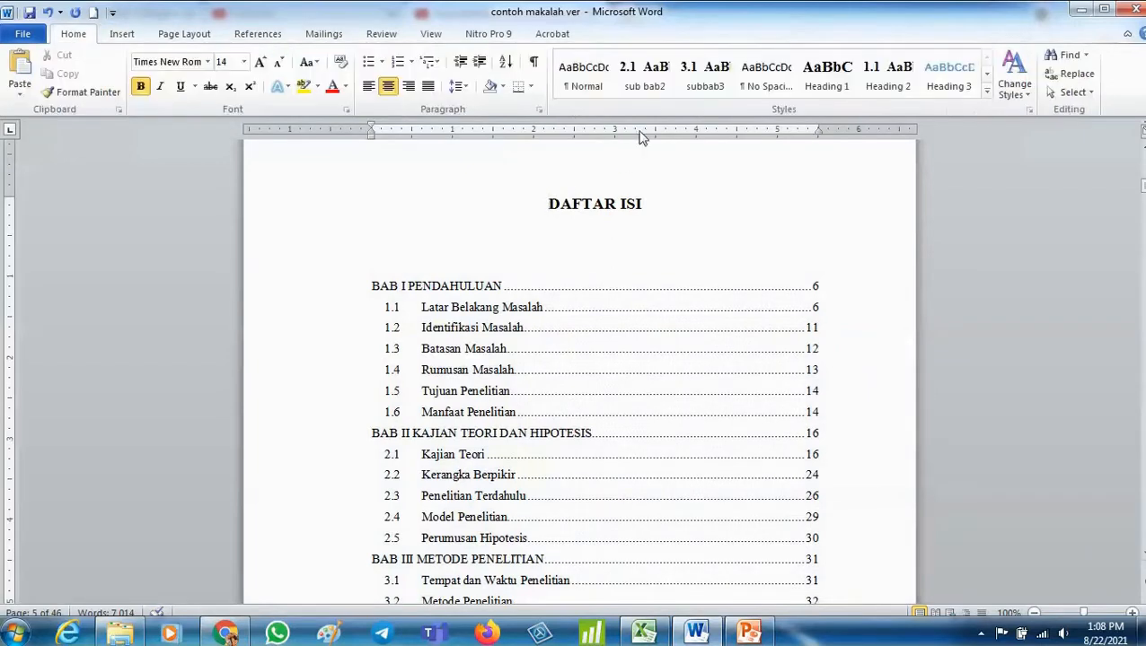
click(826, 75)
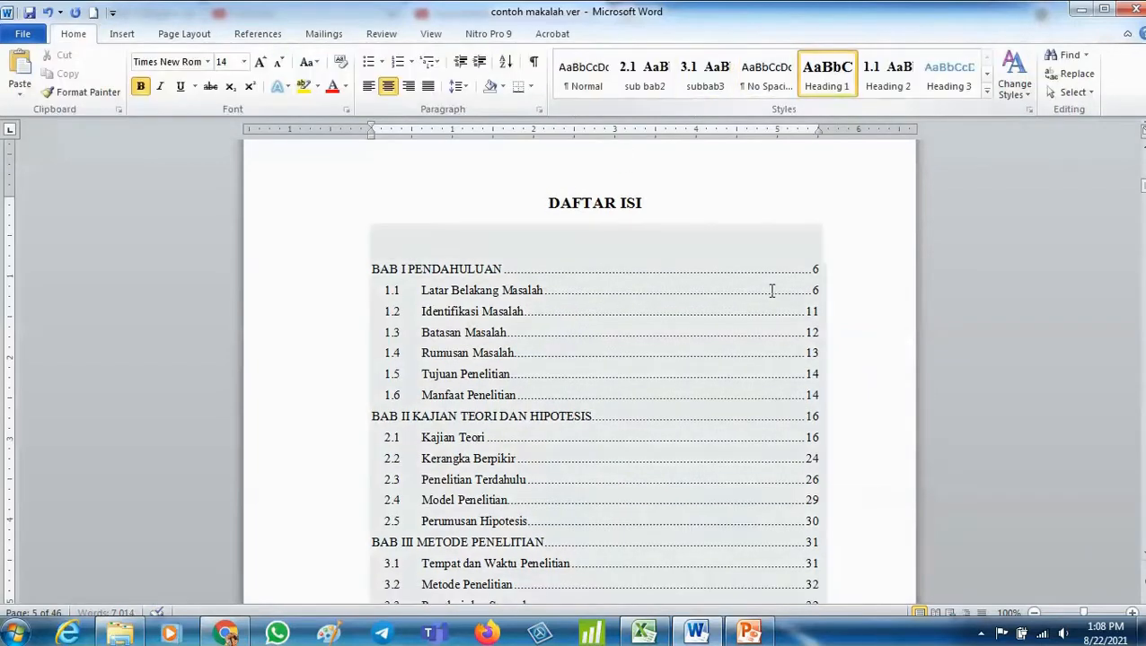
- Apply the Heading 1 style to the DAFTAR TABEL title
scroll(530, 278, down, 20)
click(530, 231)
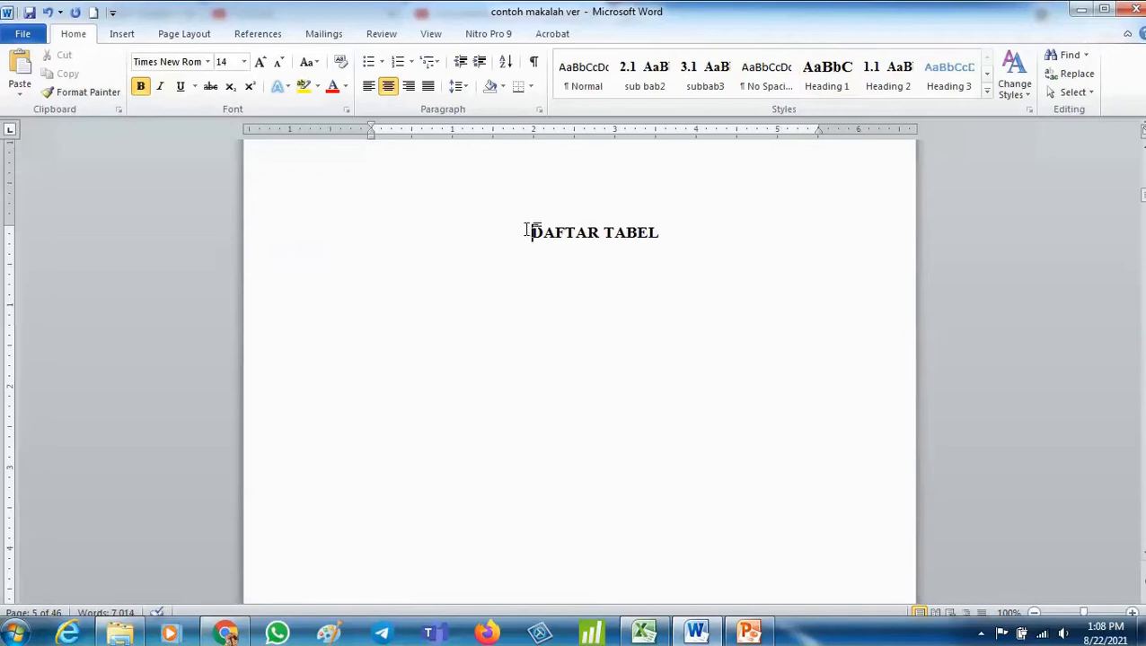
drag(660, 232, 530, 225)
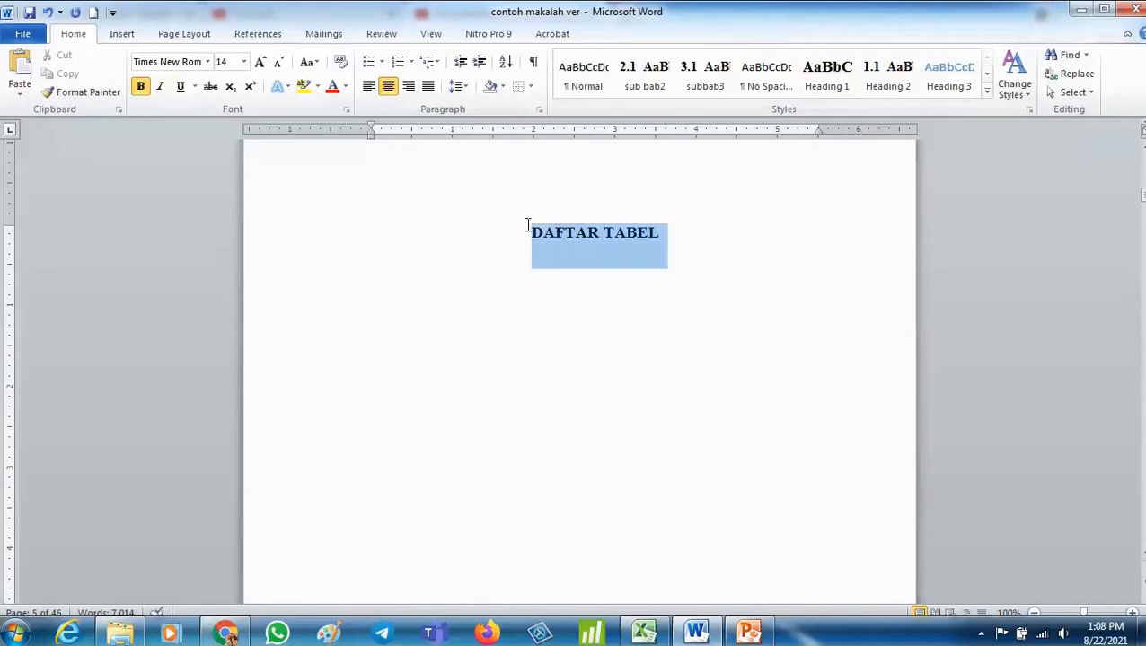
click(808, 79)
- Apply the Heading 1 style to the DAFTAR GAMBAR title
scroll(703, 286, down, 10)
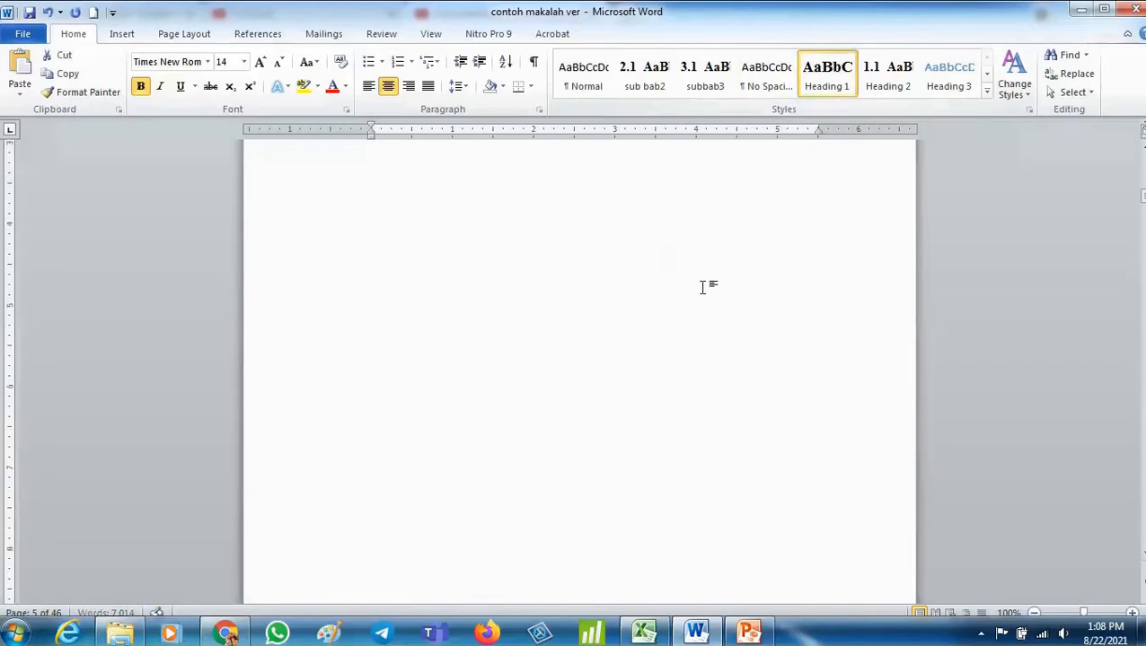
click(473, 386)
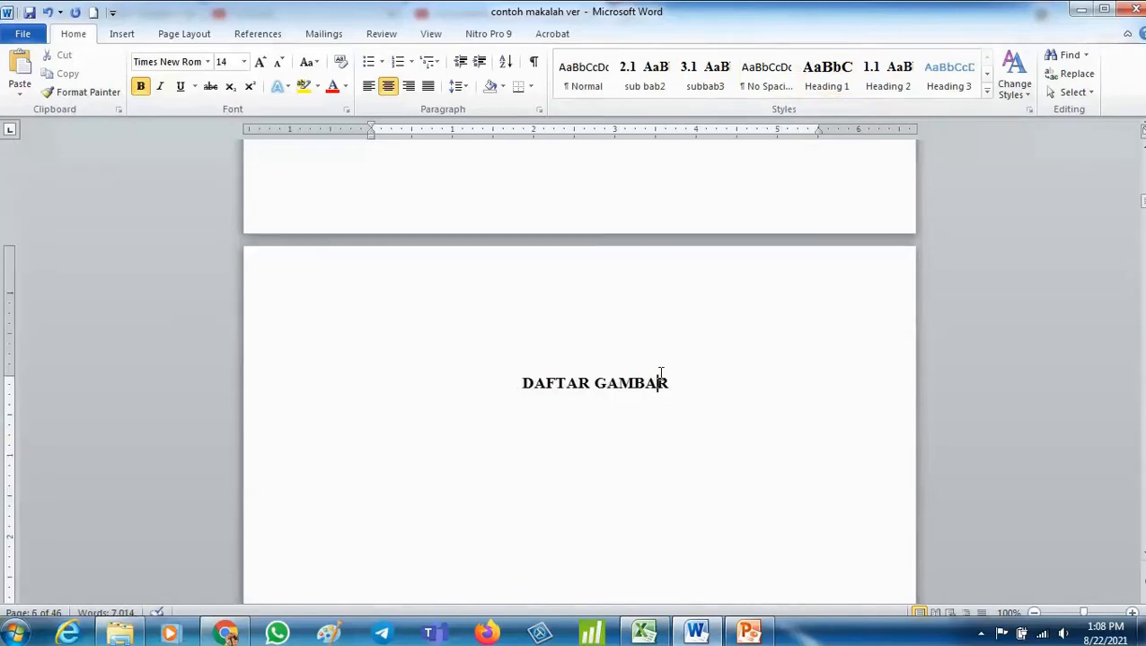
drag(675, 378, 550, 395)
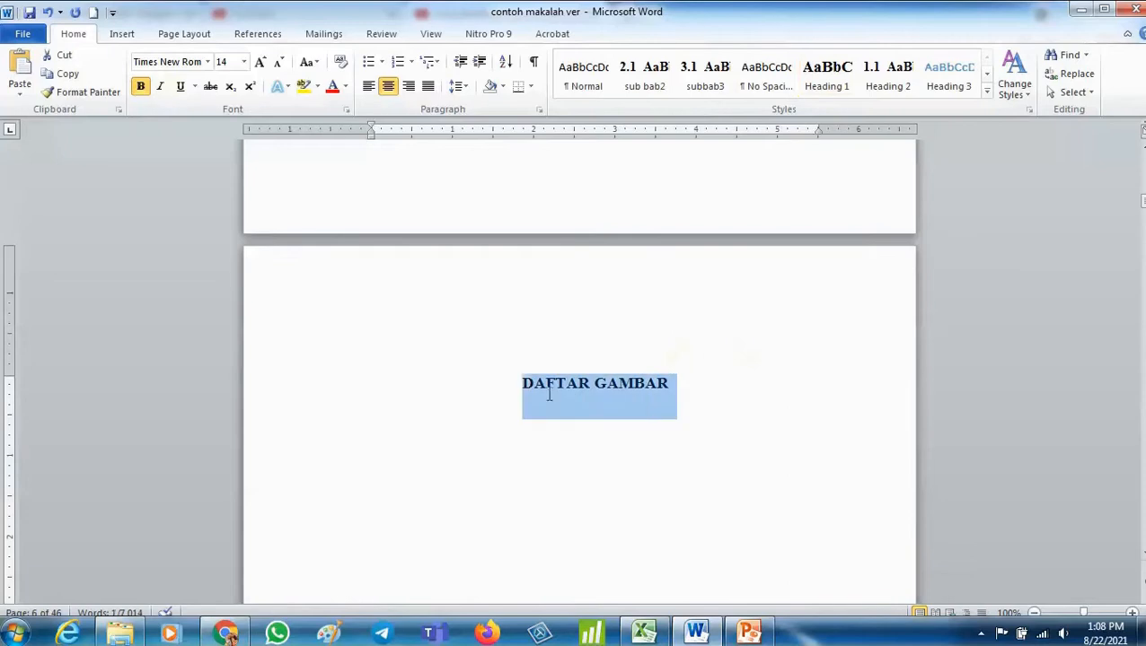
click(834, 88)
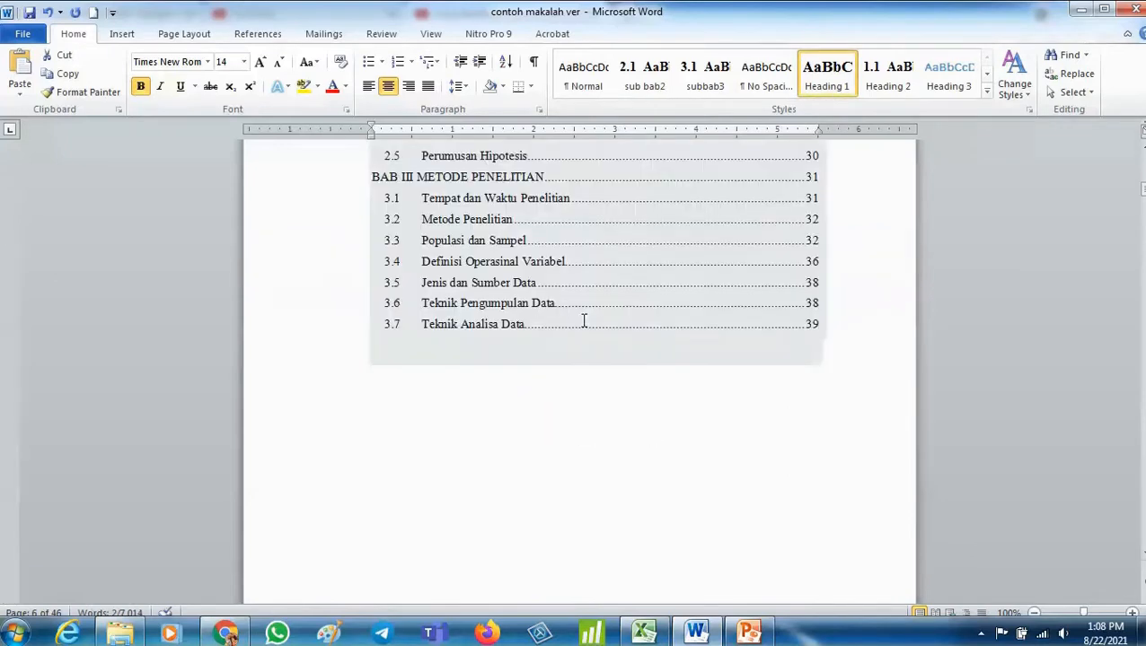
- Update the entire table of contents under DAFTAR ISI
scroll(584, 322, up, 12)
scroll(708, 387, down, 4)
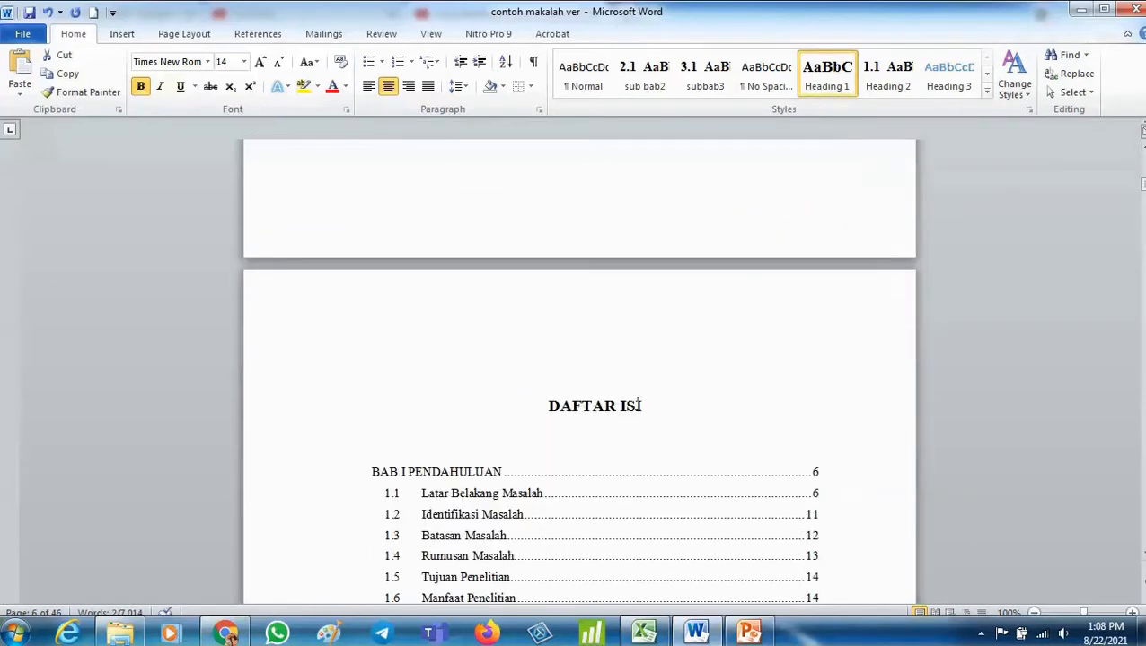
drag(640, 399, 558, 396)
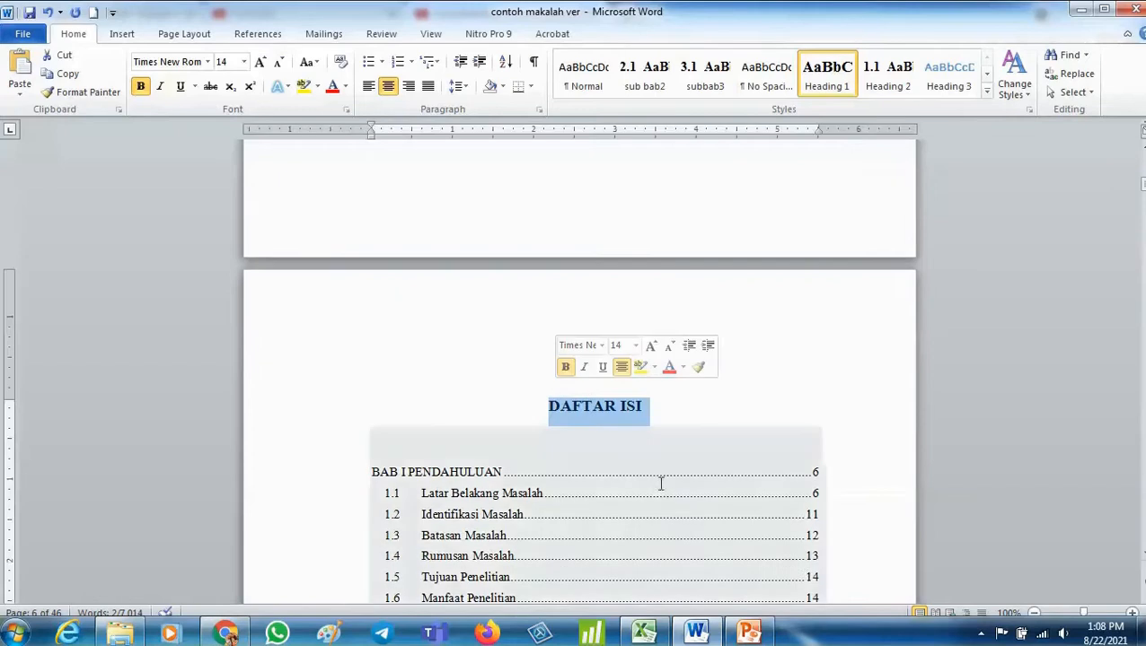
click(640, 483)
click(435, 415)
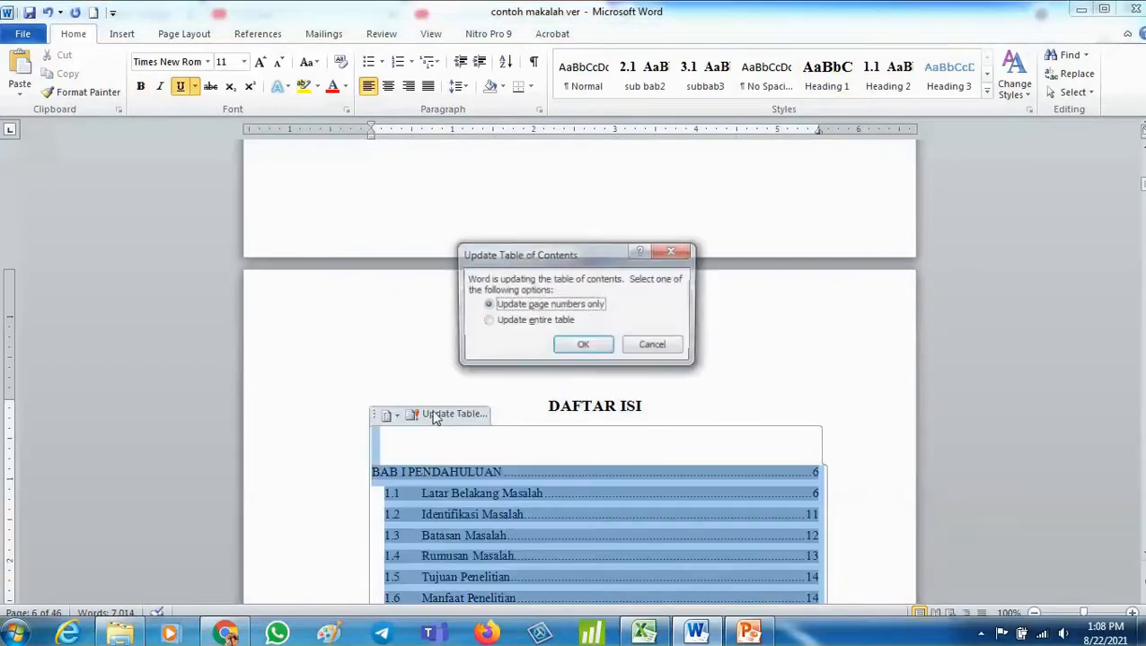
click(558, 322)
click(575, 346)
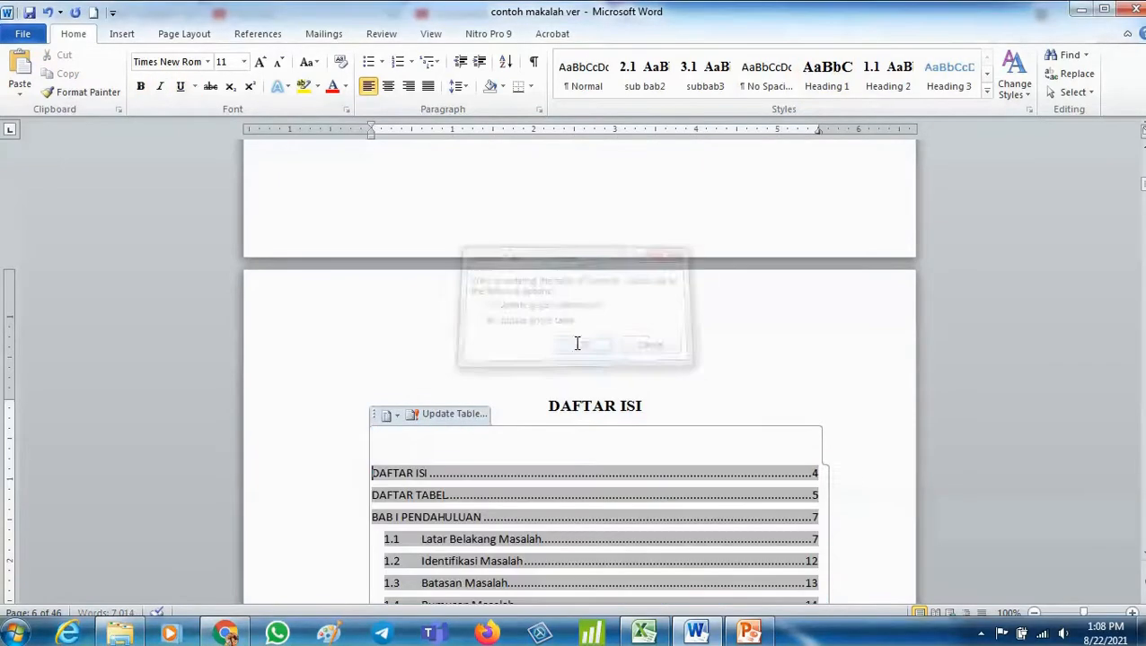
- Select all the updated table of contents entries and set their font to Times New Roman
scroll(619, 307, down, 5)
click(474, 205)
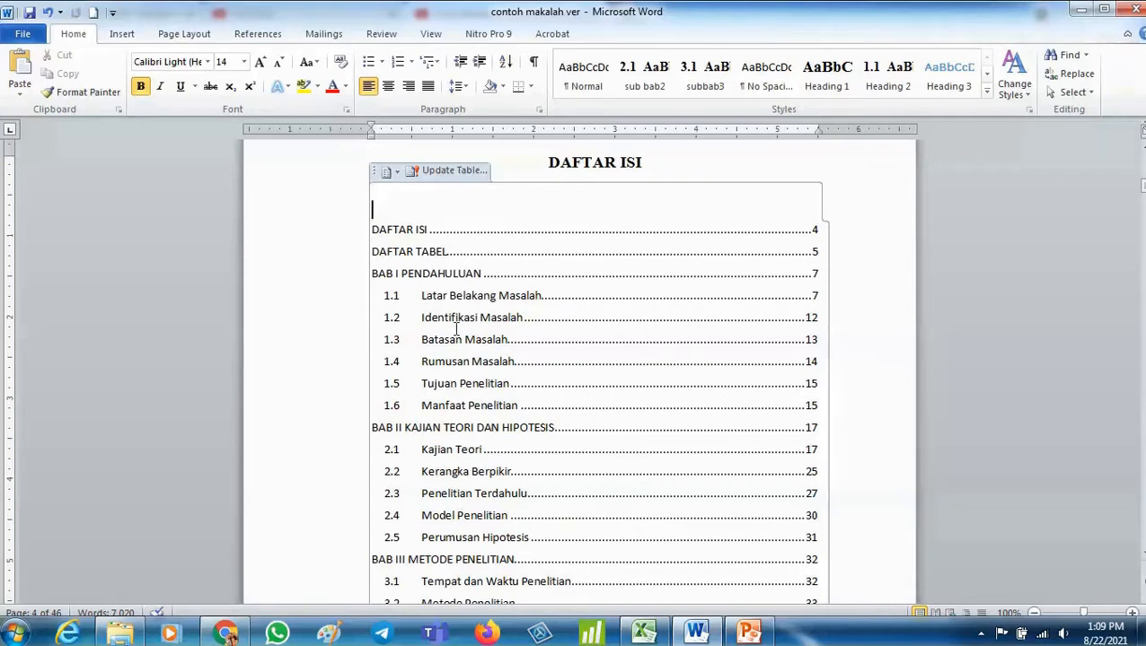
key(ctrl+a)
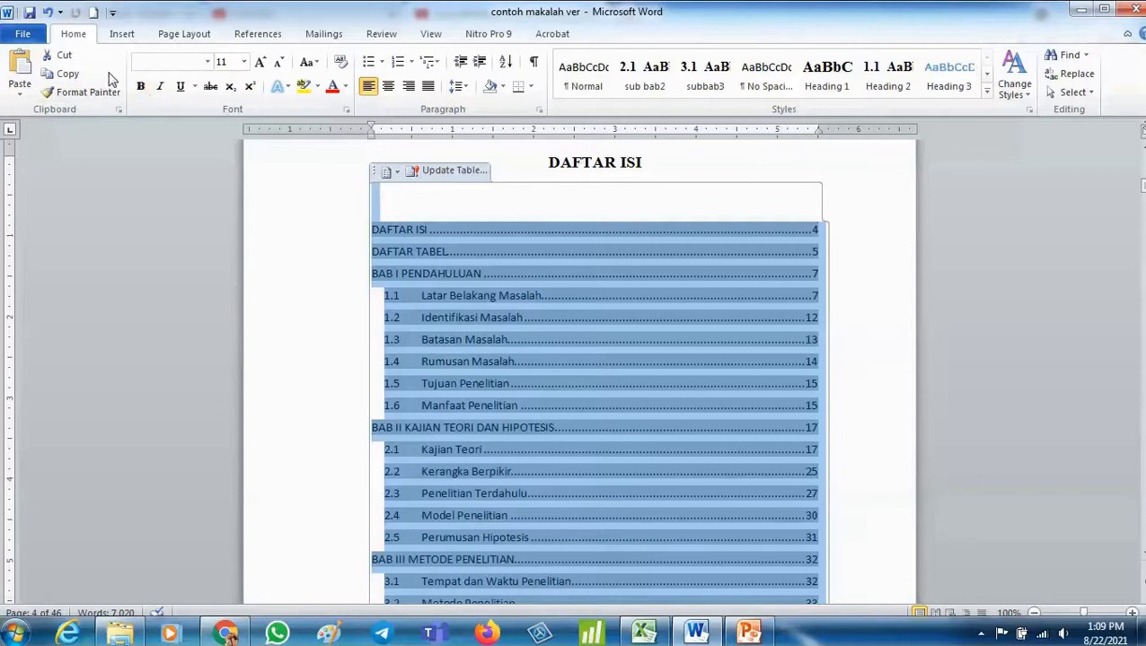
click(209, 63)
click(206, 152)
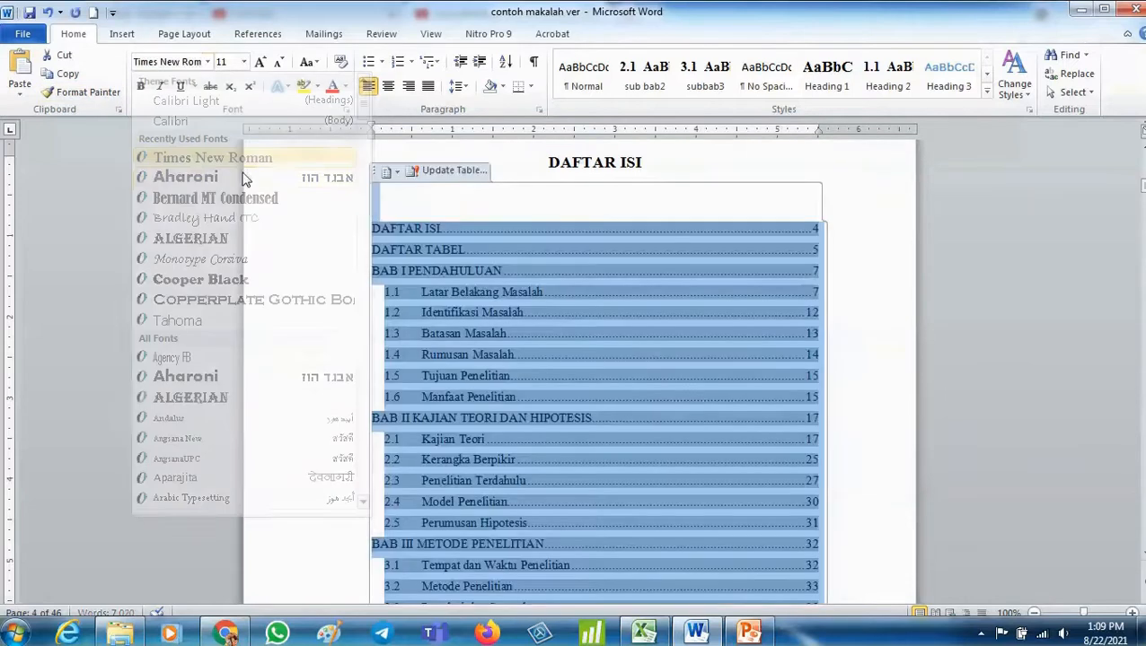
click(1061, 320)
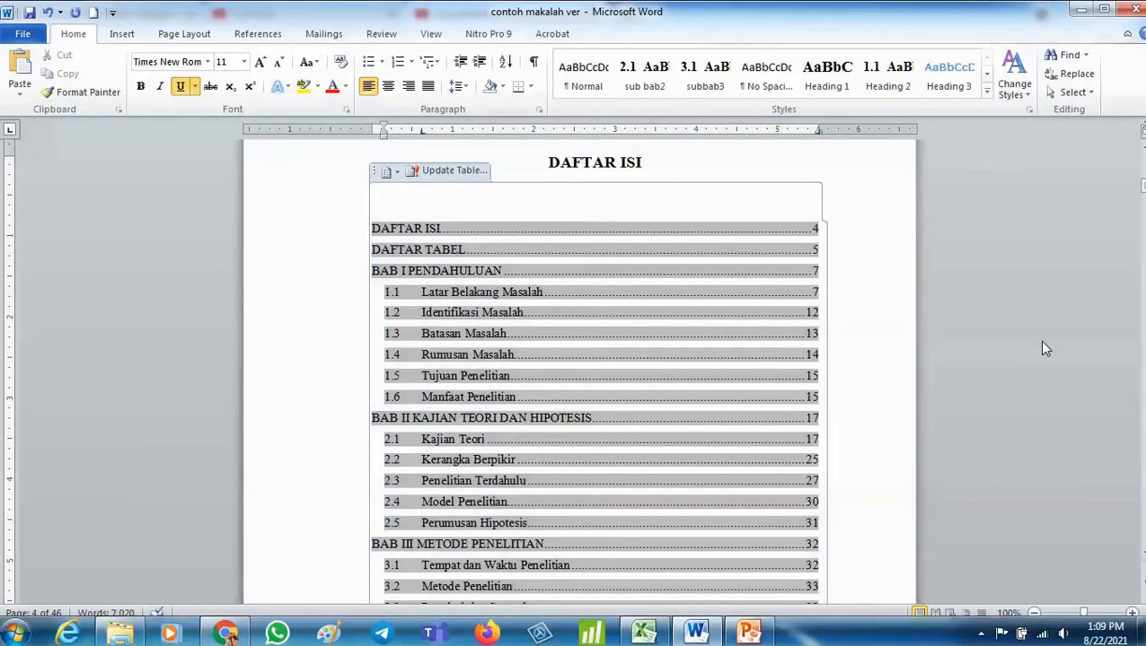
scroll(112, 421, down, 10)
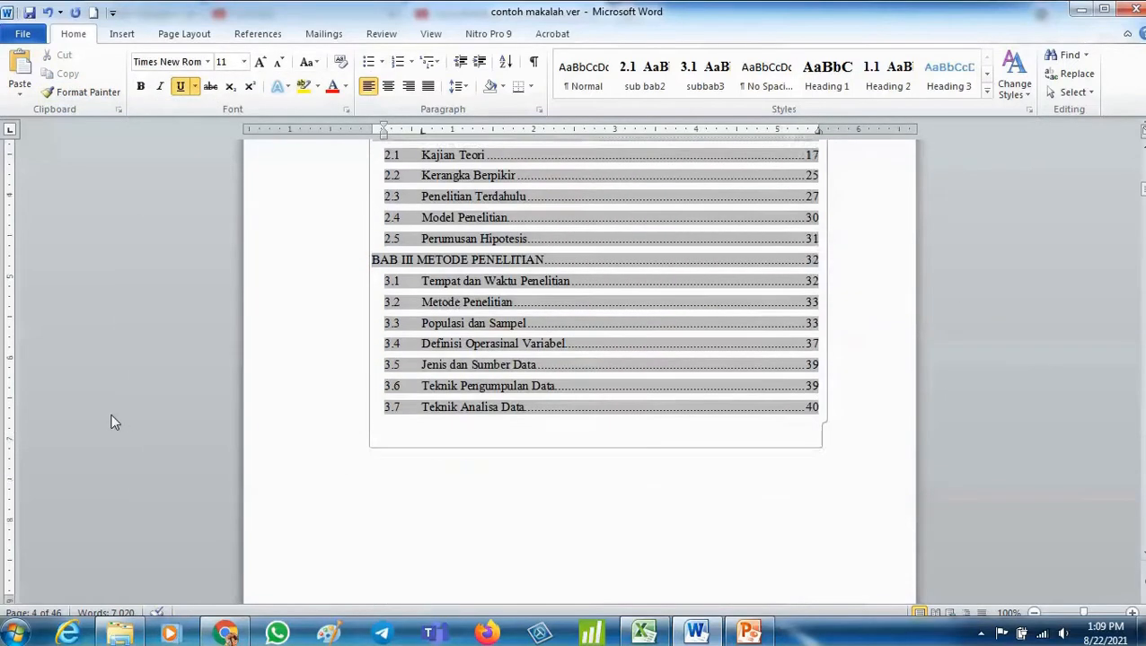
click(478, 378)
scroll(479, 378, down, 15)
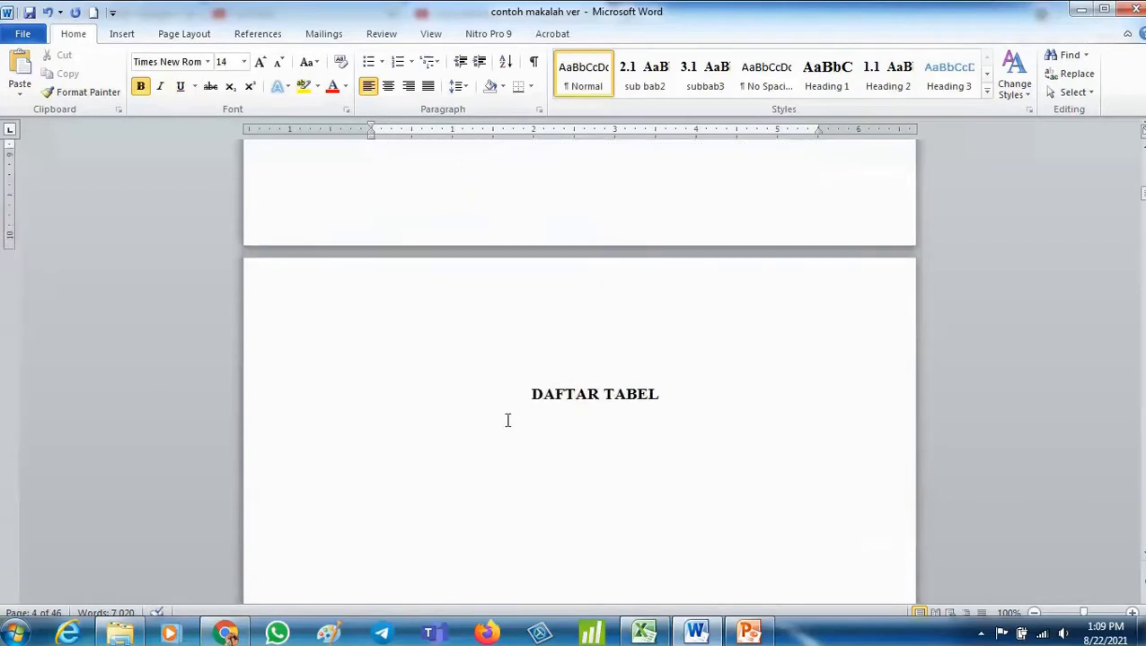
scroll(518, 468, down, 20)
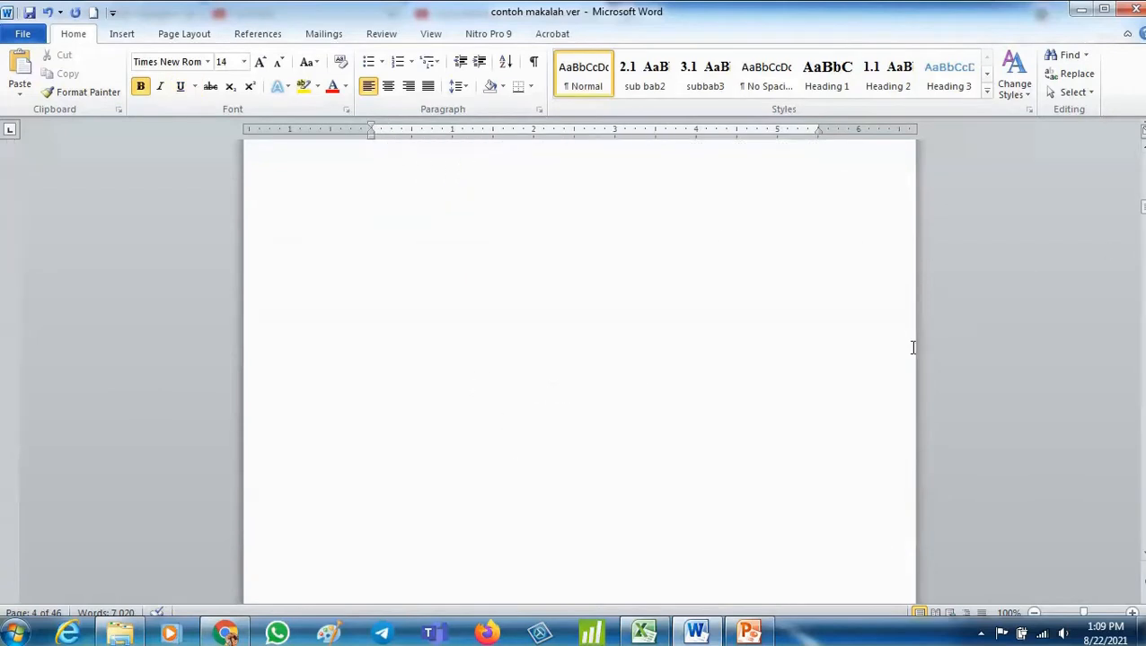
- Insert a caption below the IHSG chart using a new label "Gambar 1." with the text Grafik Perkembangan Saham
drag(1142, 209, 1142, 219)
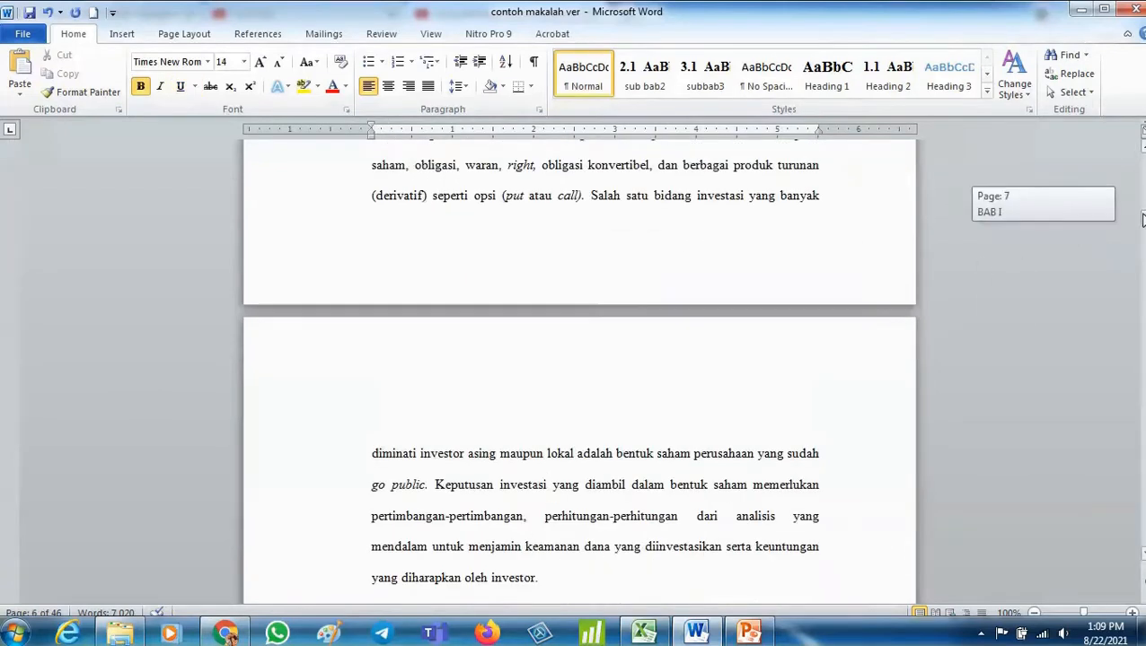
scroll(718, 456, down, 9)
scroll(708, 462, up, 2)
scroll(707, 463, up, 1)
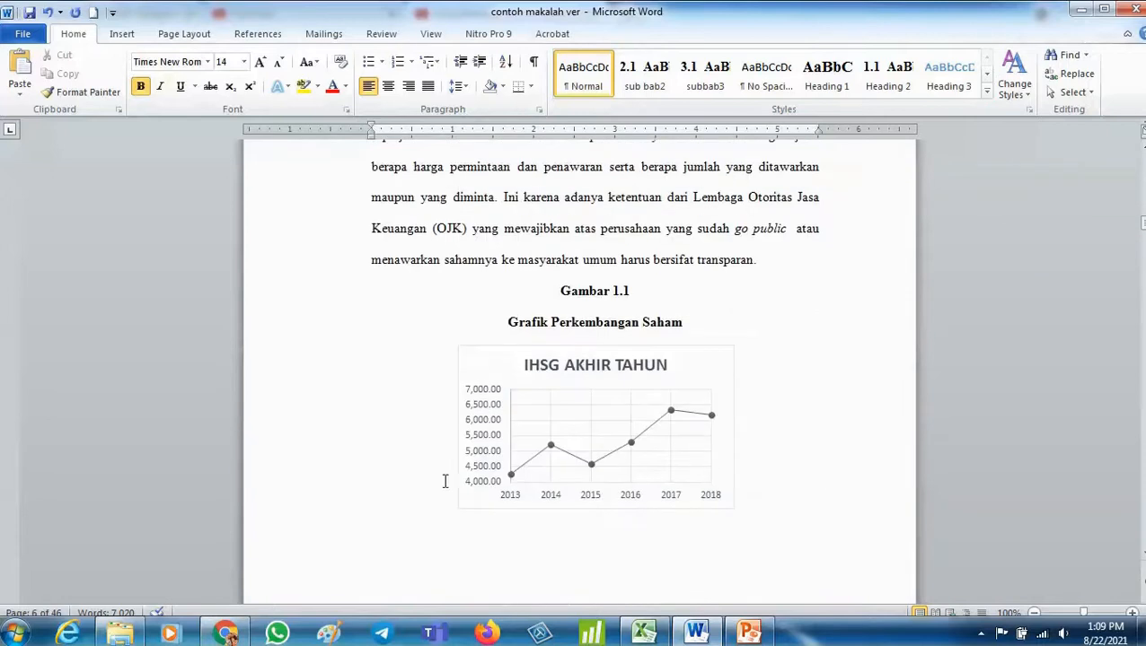
click(555, 374)
click(709, 353)
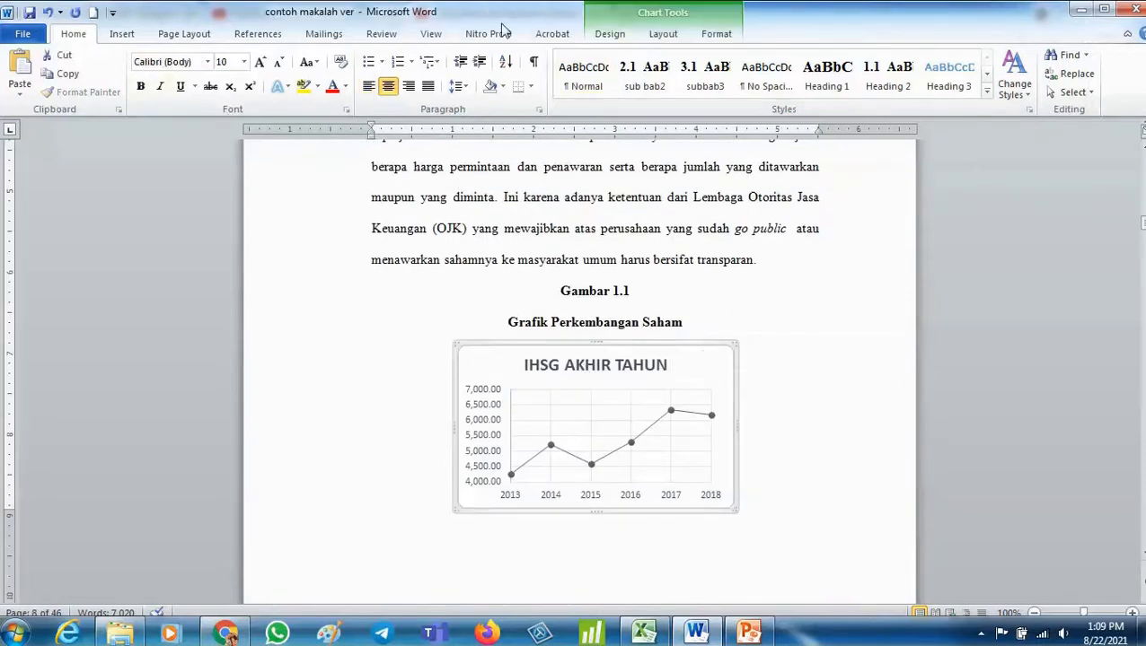
click(262, 36)
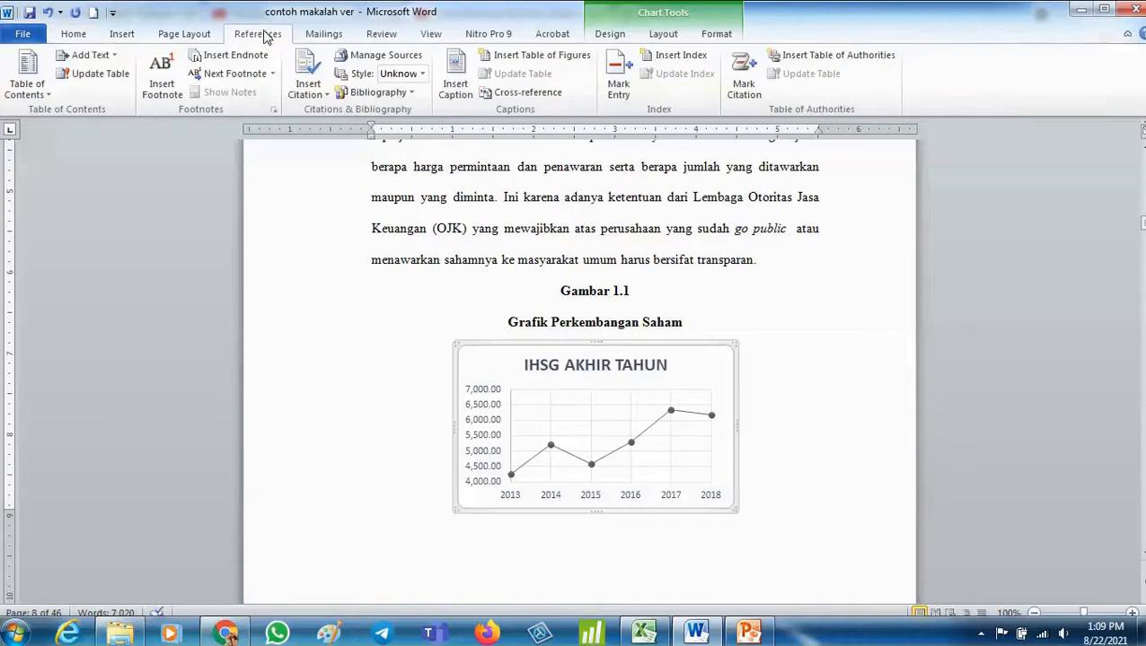
click(451, 90)
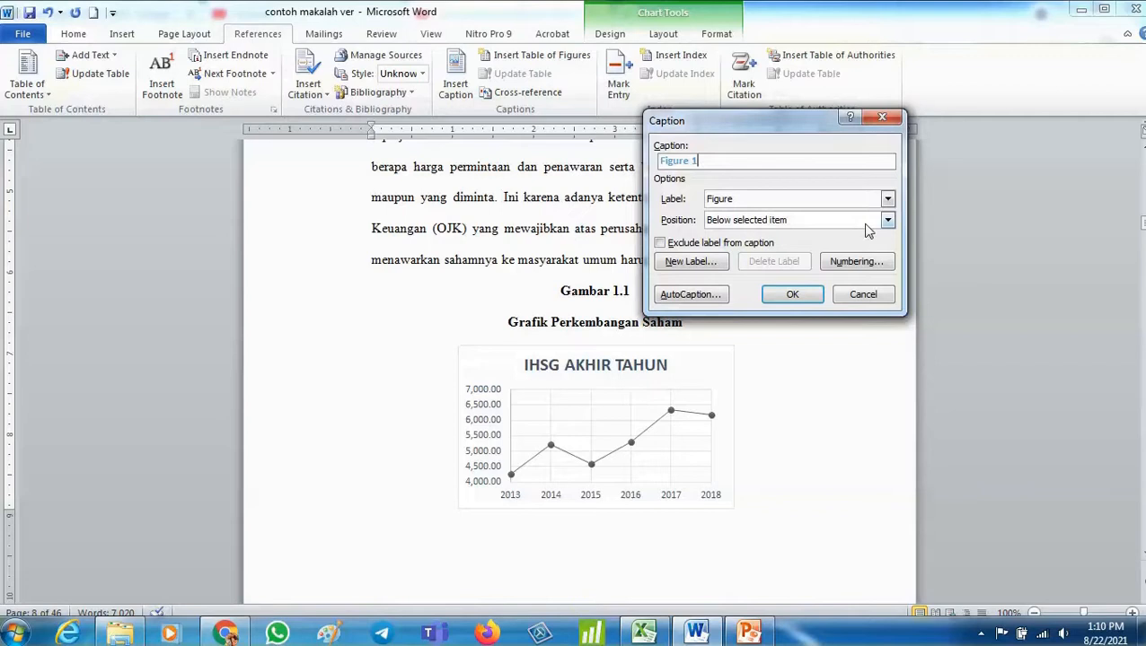
click(743, 221)
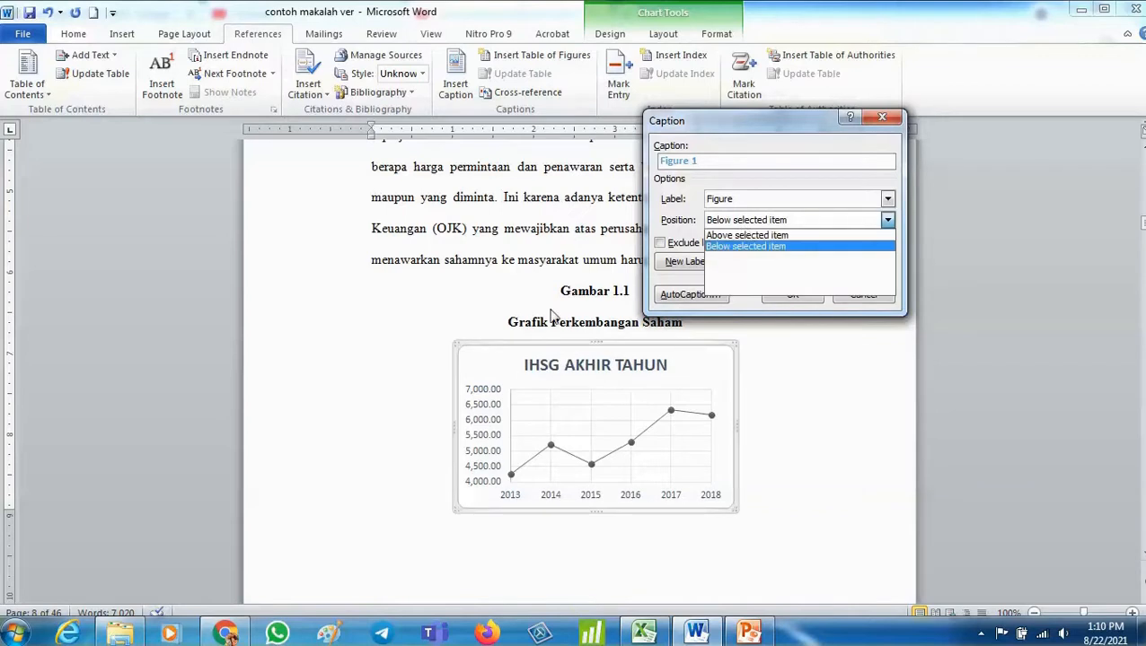
click(746, 247)
click(887, 201)
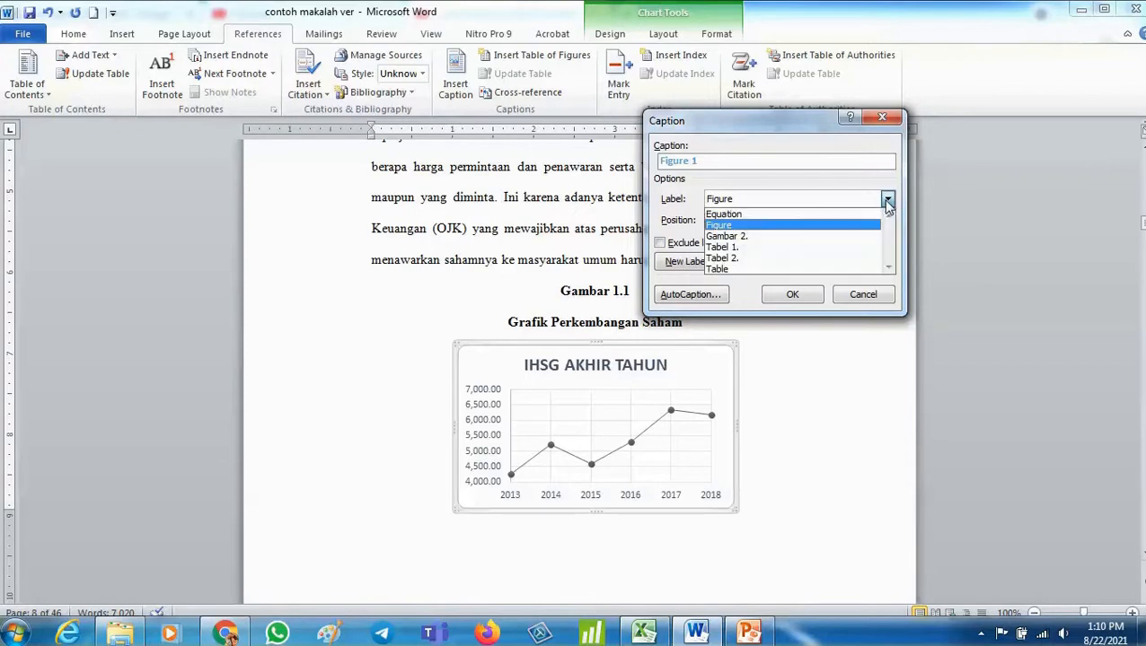
click(858, 201)
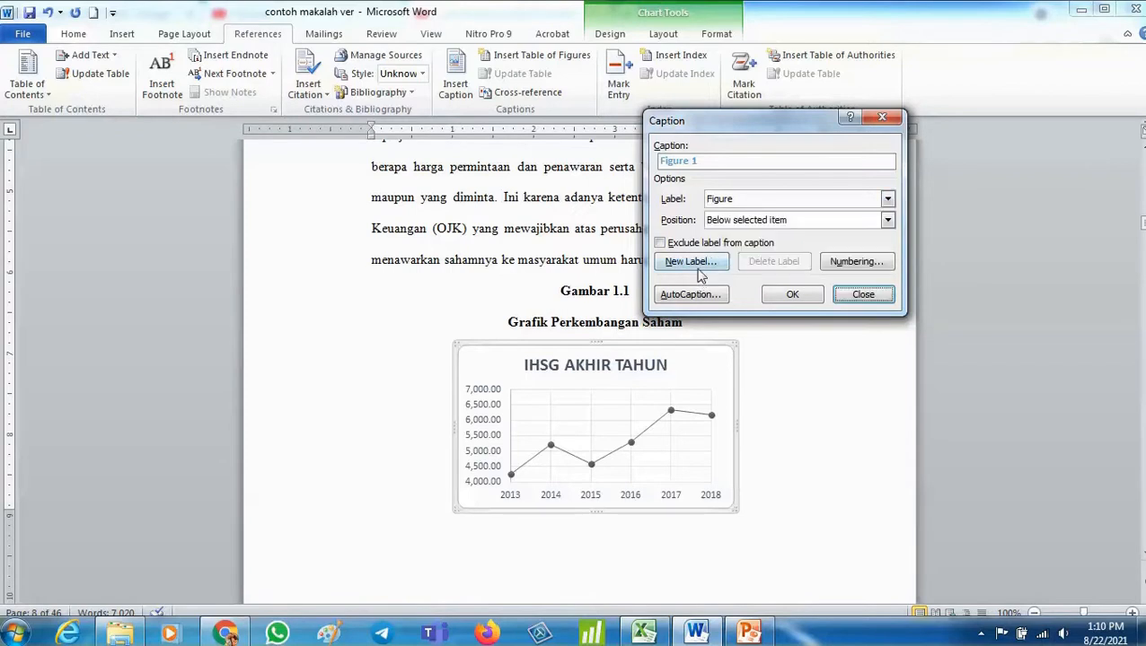
click(698, 271)
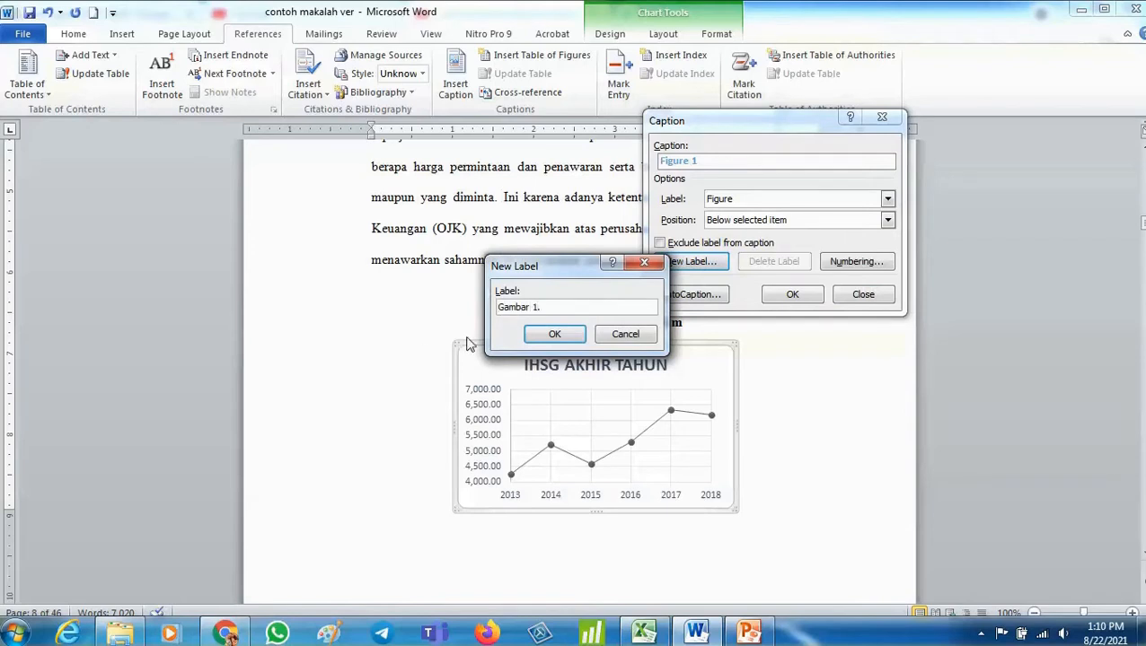
text(Gambar 1.)
click(554, 334)
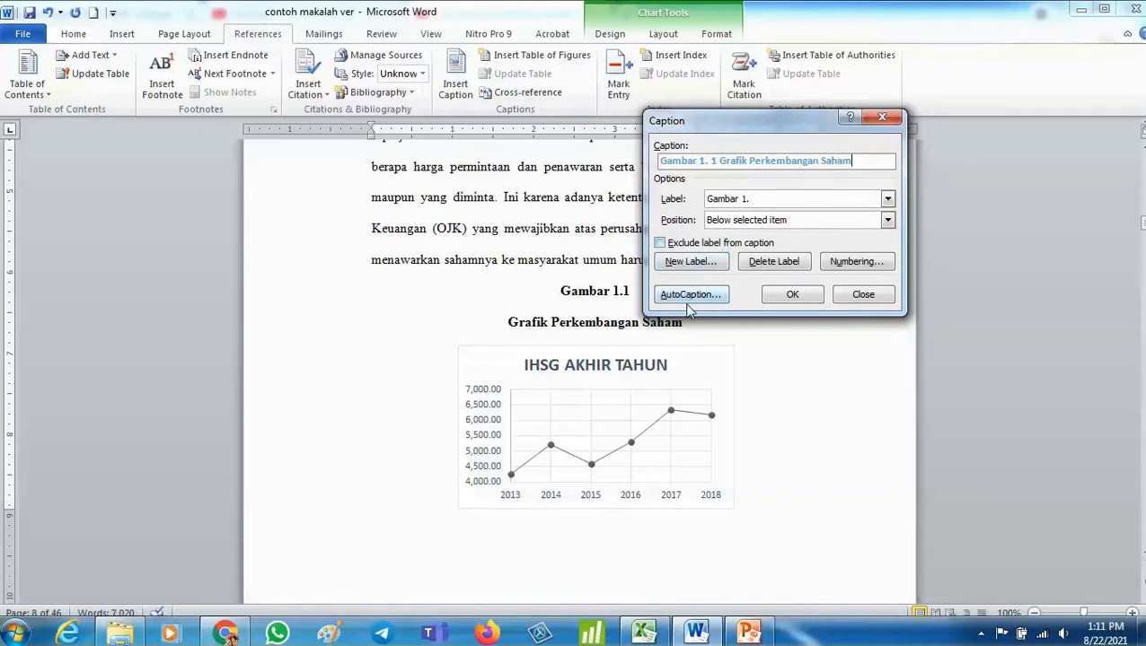
click(792, 295)
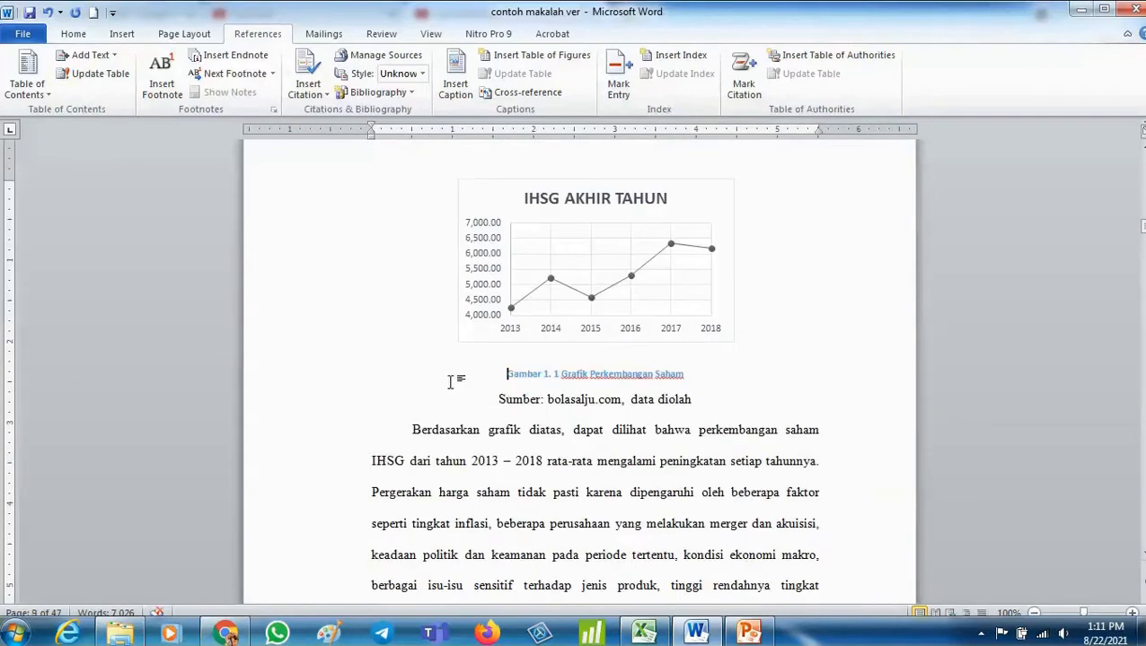
- Format the new chart caption as Times New Roman, size 11, with a black font colour
drag(486, 378, 685, 380)
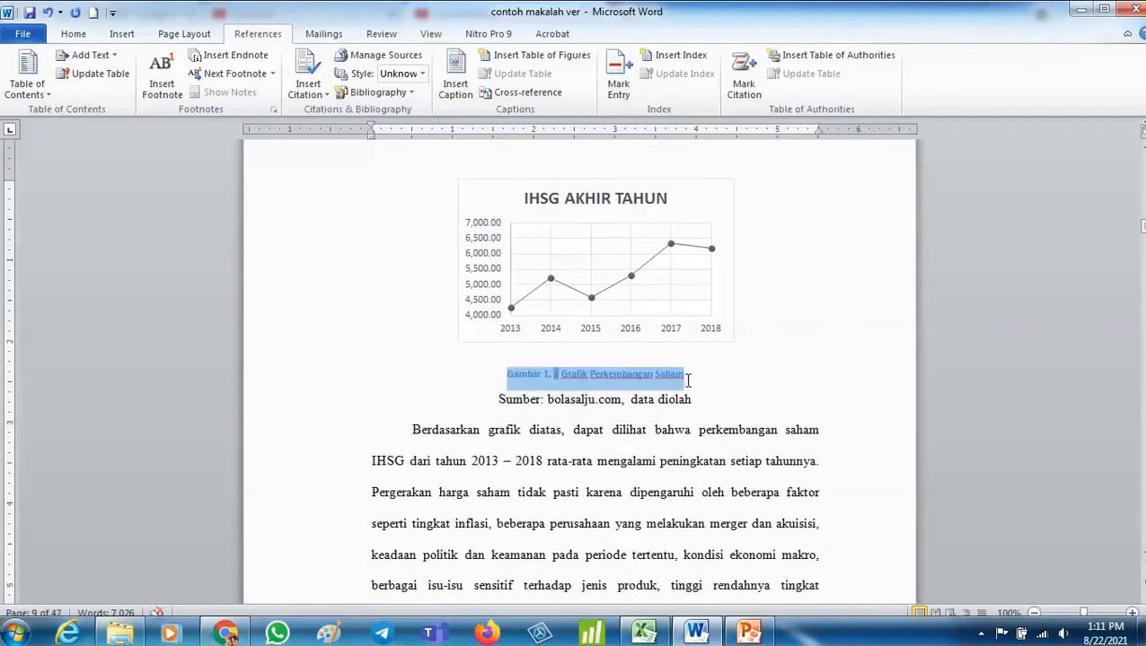
click(73, 33)
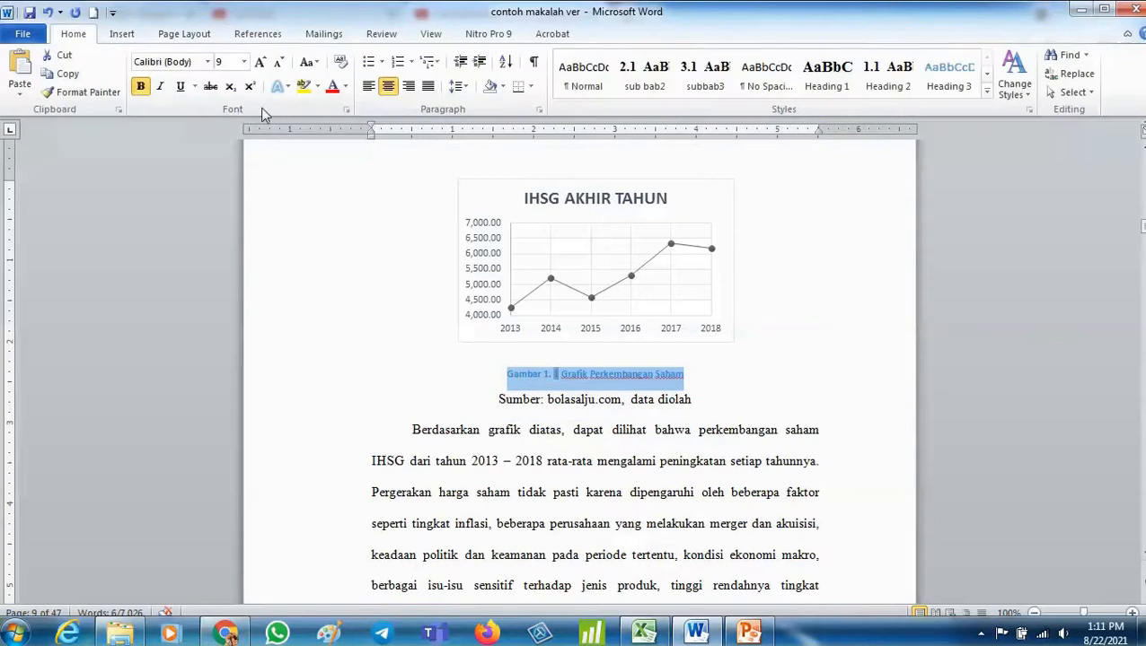
click(260, 62)
click(260, 62)
click(260, 62)
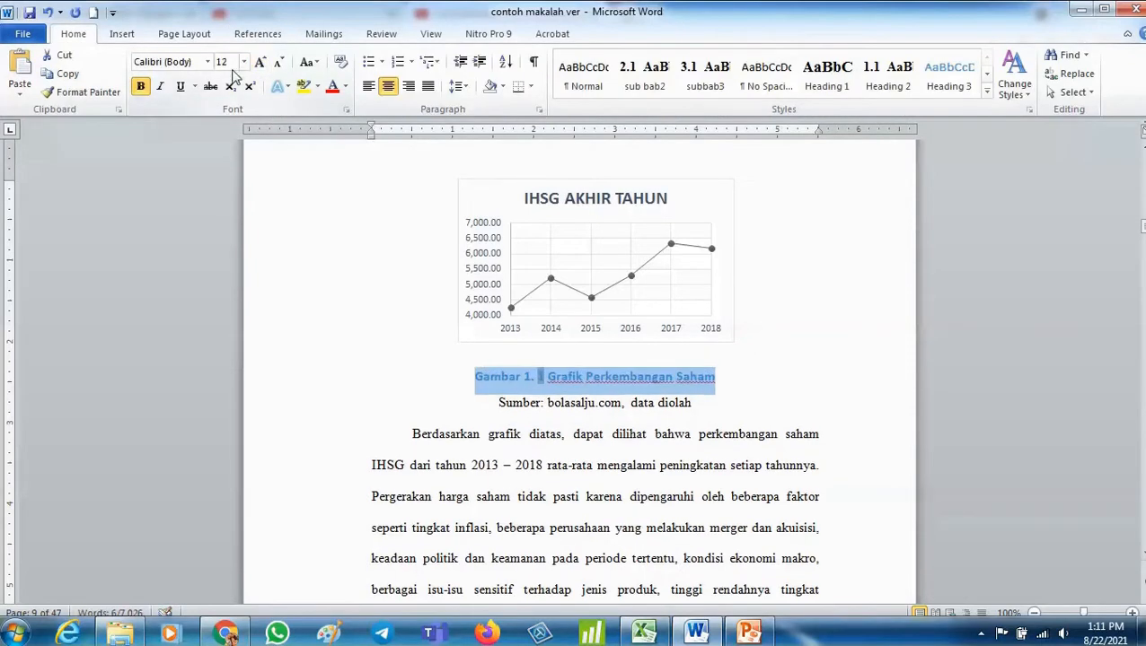
click(278, 62)
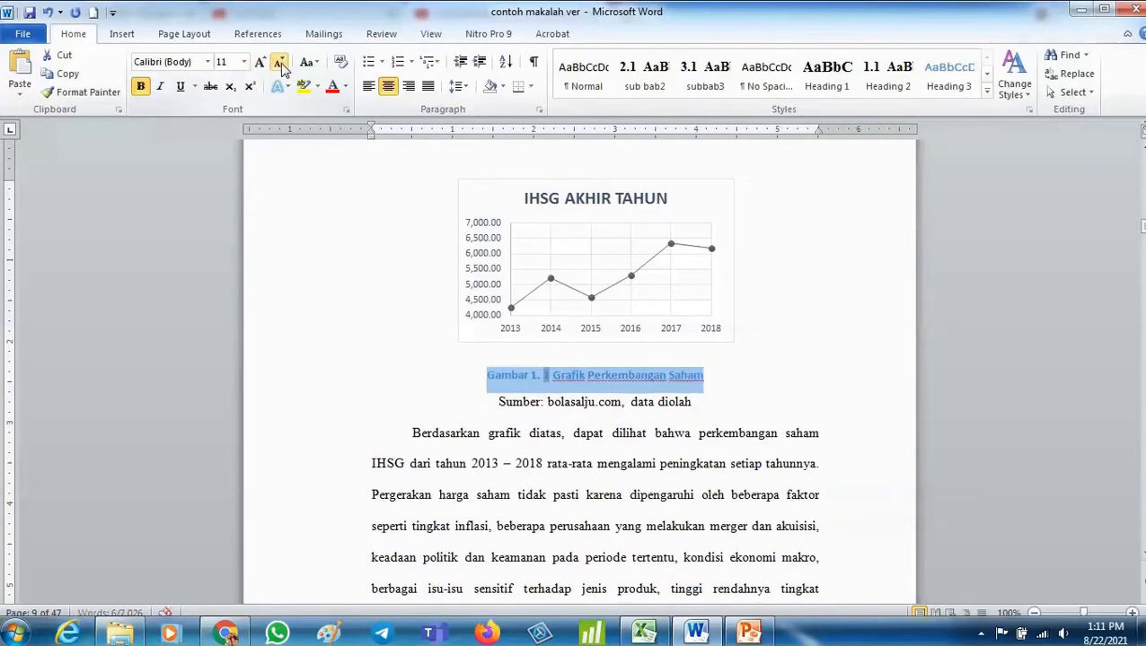
click(206, 61)
click(225, 156)
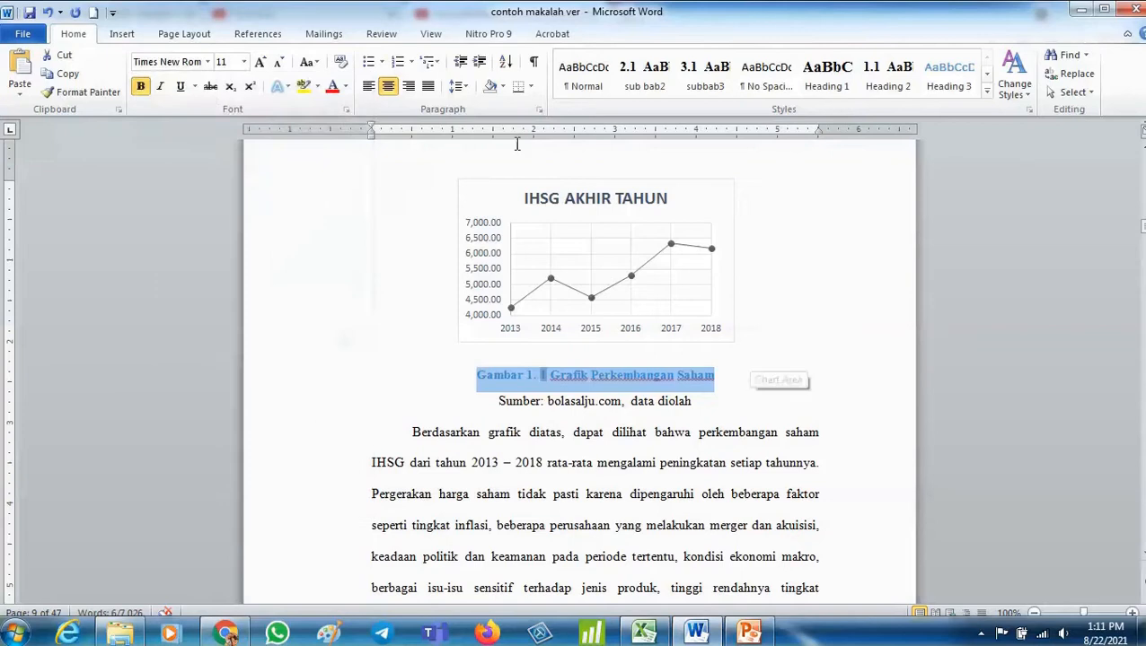
click(346, 93)
click(378, 108)
click(849, 390)
- Delete the old manually typed Gambar 1.1 Grafik Perkembangan Saham title above the chart
scroll(705, 404, up, 3)
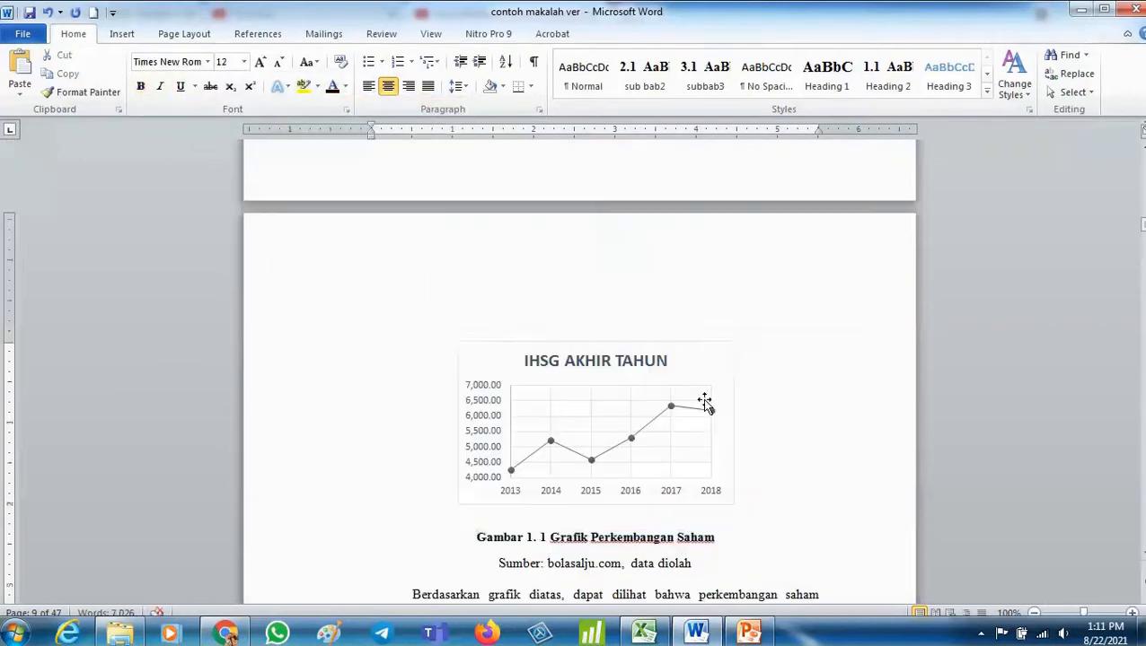
scroll(705, 404, up, 5)
drag(536, 296, 664, 338)
key(Delete)
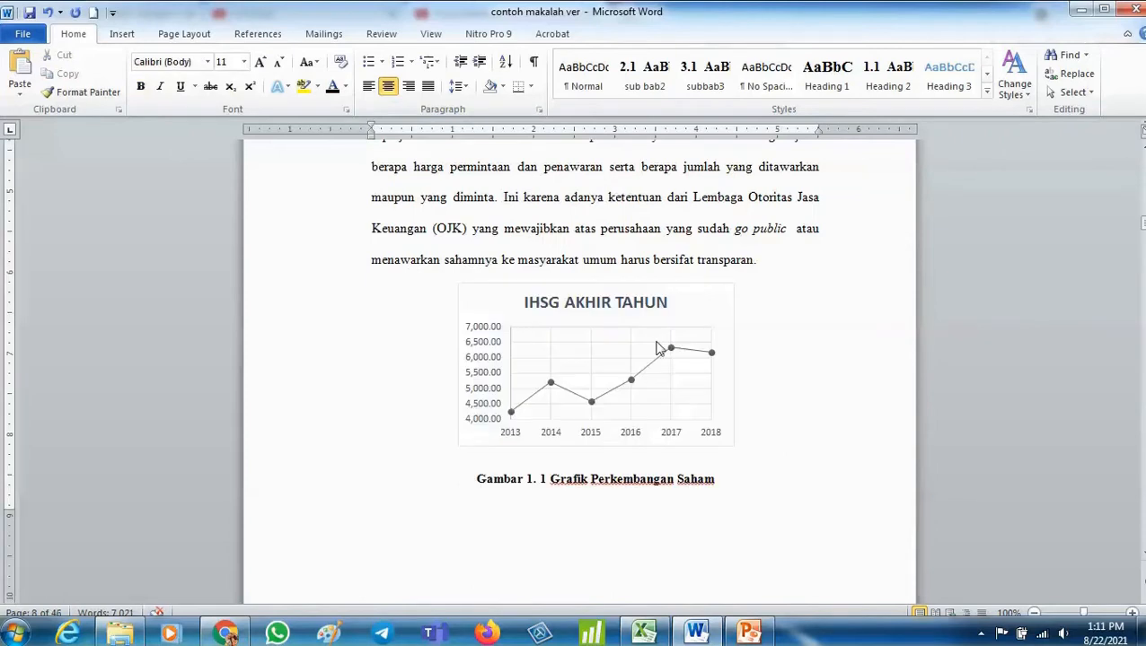
- Scroll through the following chapters to review the remaining figures, tables and their titles
scroll(464, 499, down, 20)
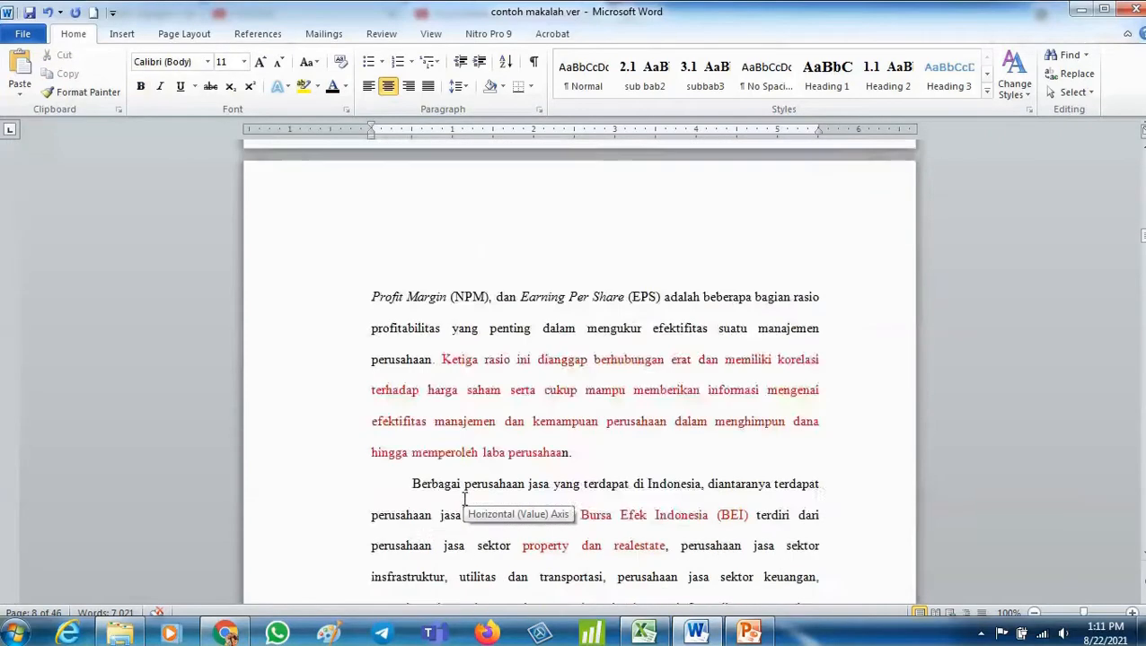
scroll(464, 499, down, 20)
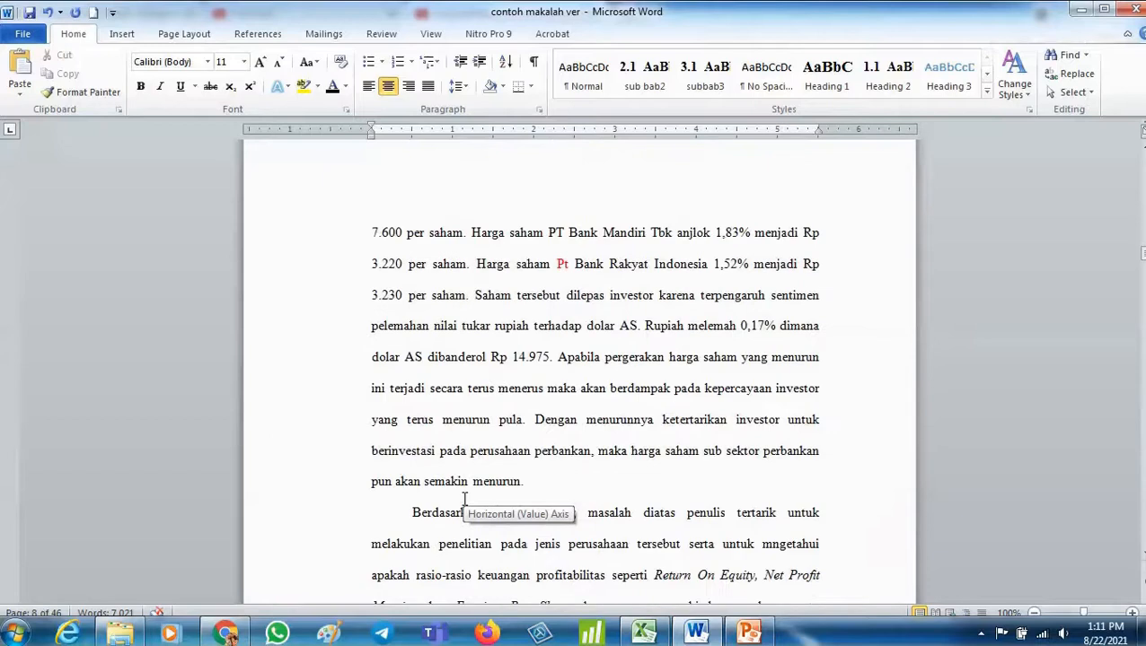
scroll(464, 499, down, 20)
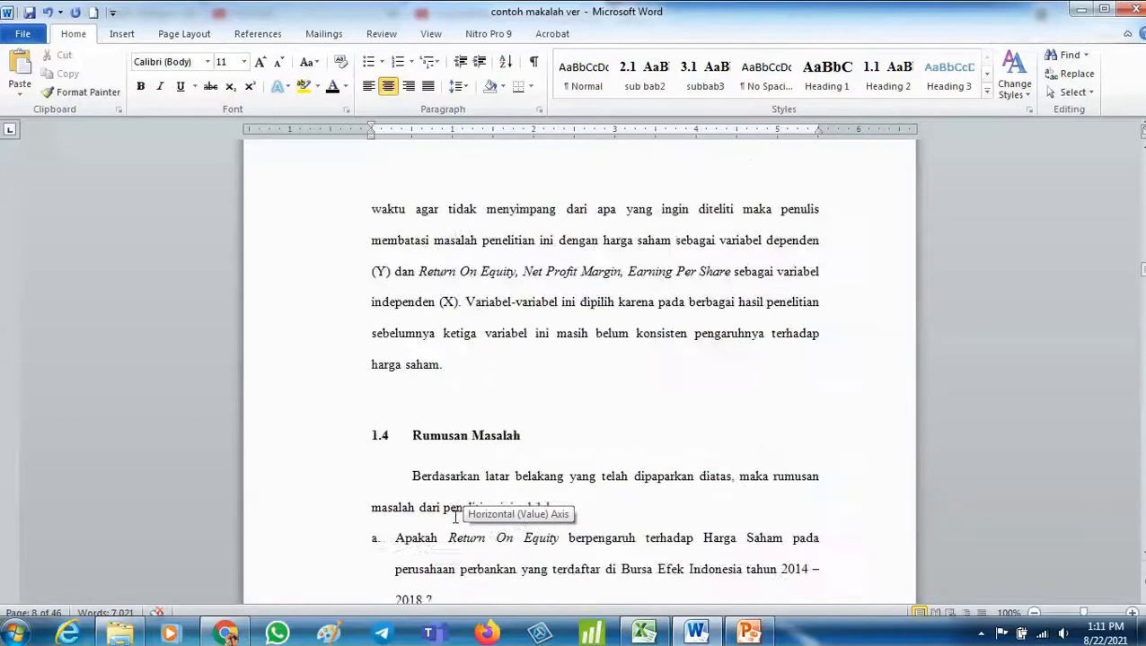
scroll(455, 518, down, 20)
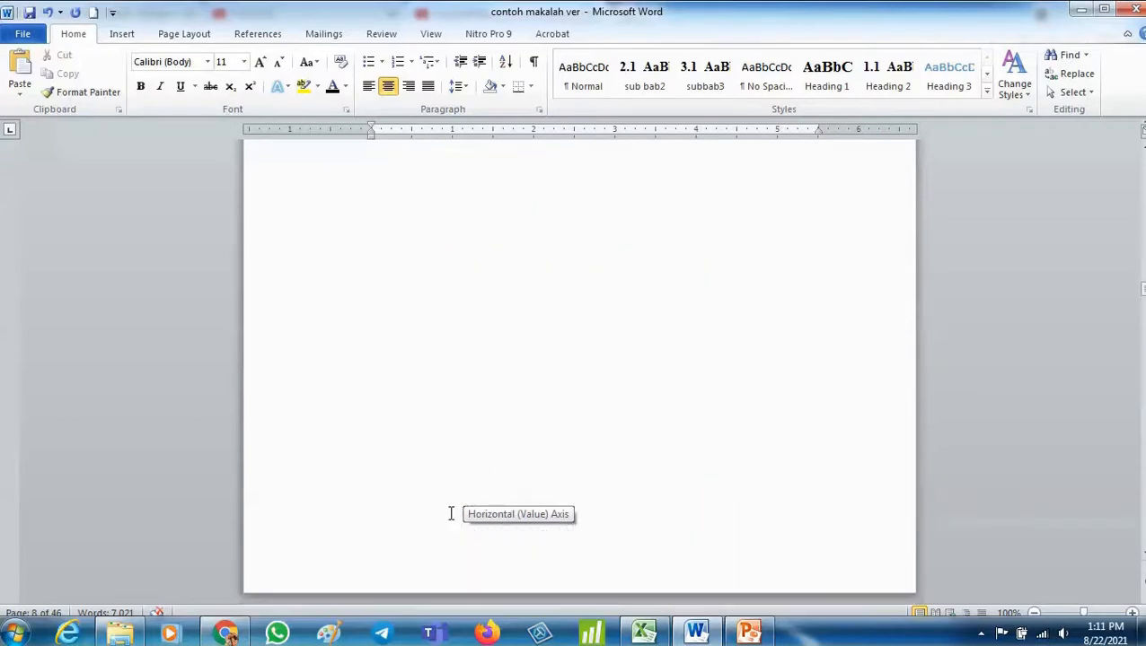
scroll(451, 513, down, 20)
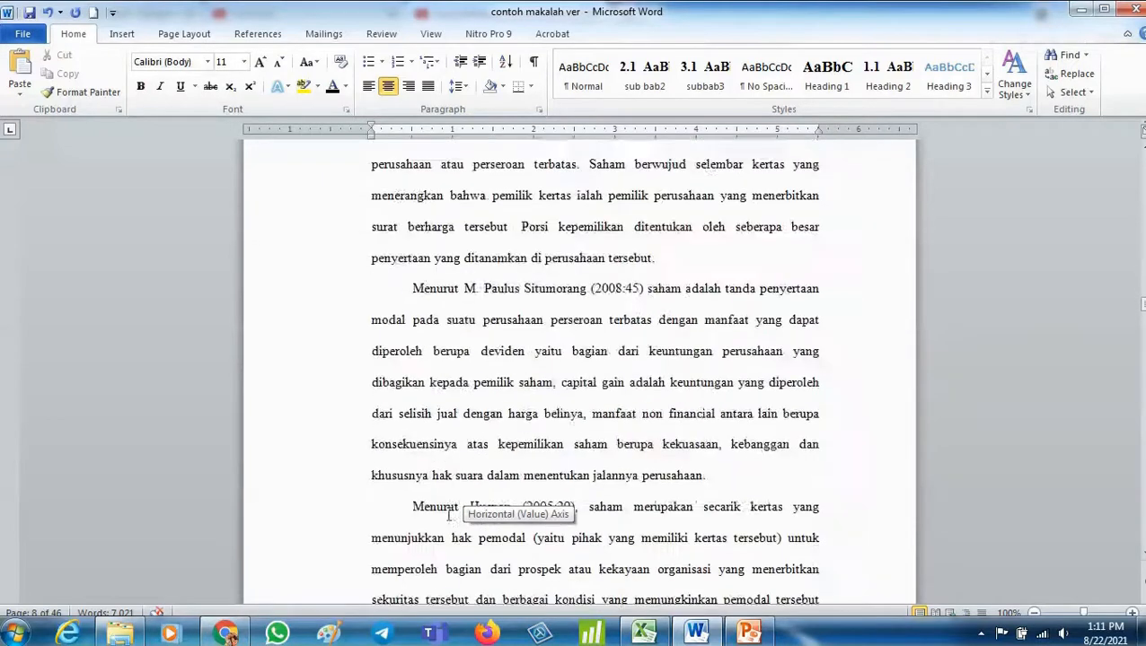
scroll(449, 515, down, 20)
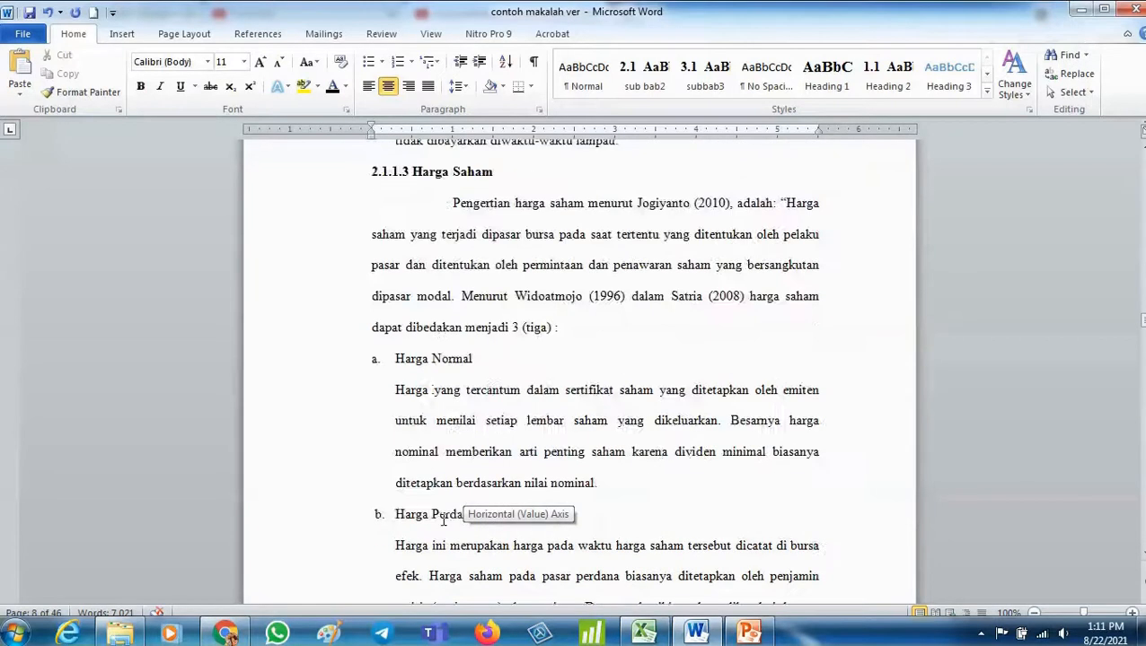
scroll(444, 520, down, 20)
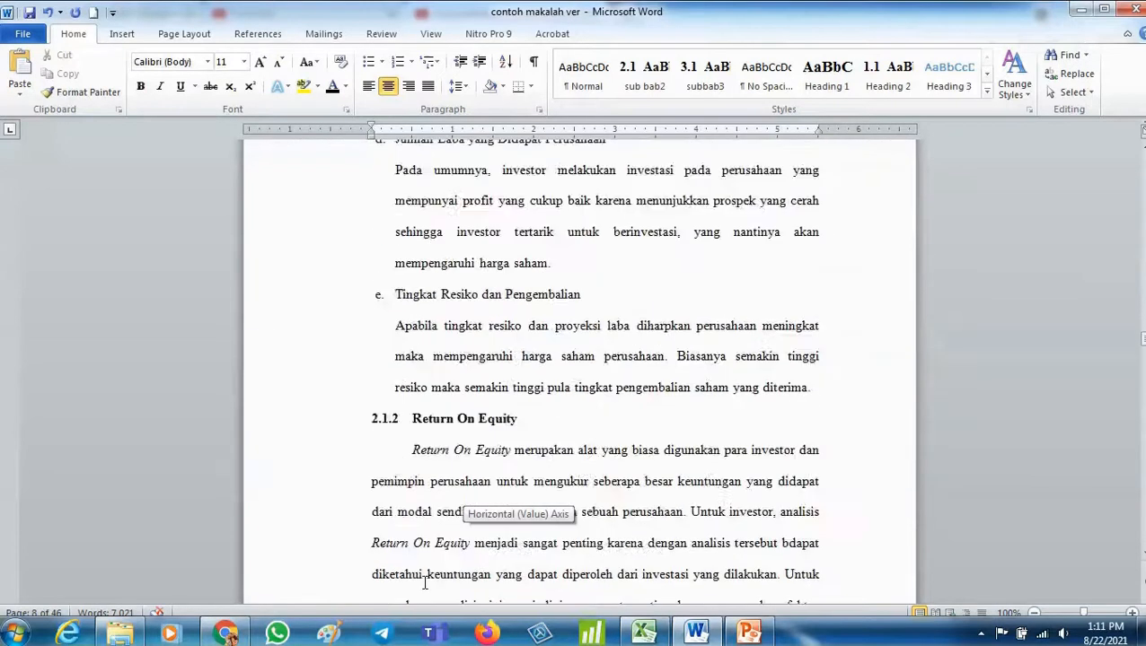
scroll(424, 585, down, 20)
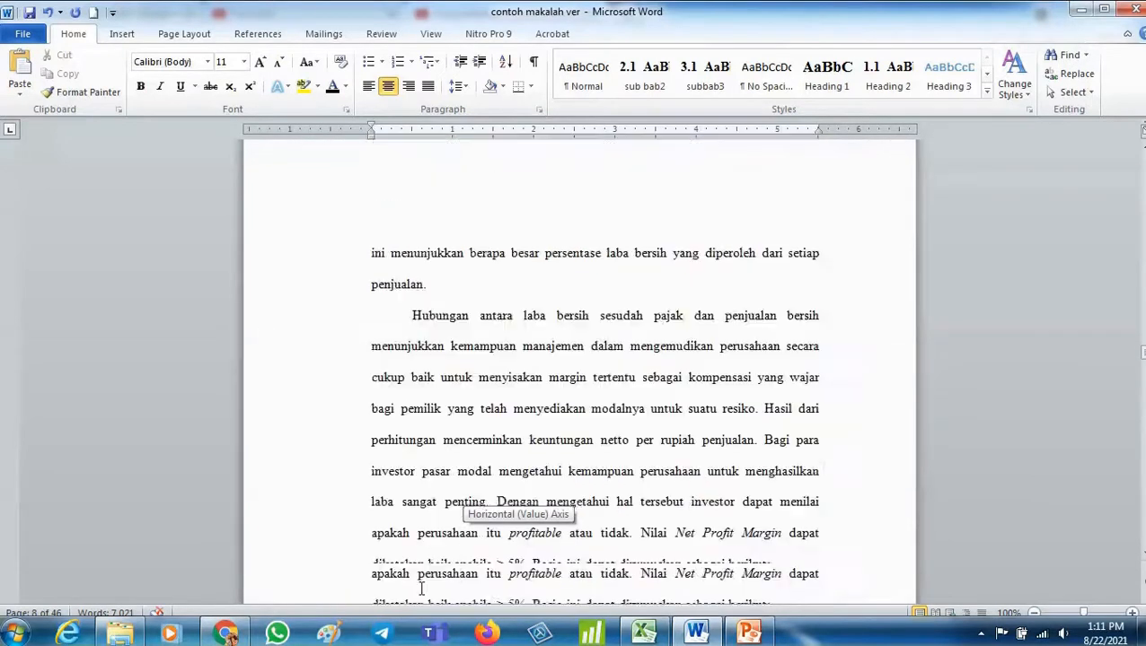
scroll(420, 588, down, 20)
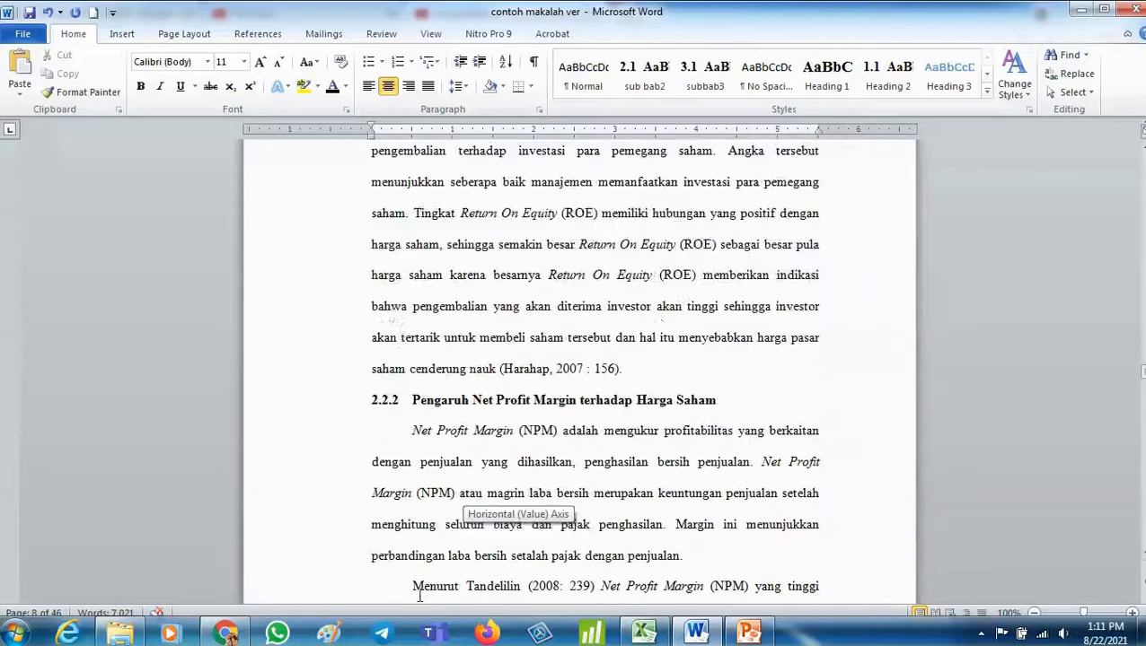
scroll(419, 594, down, 20)
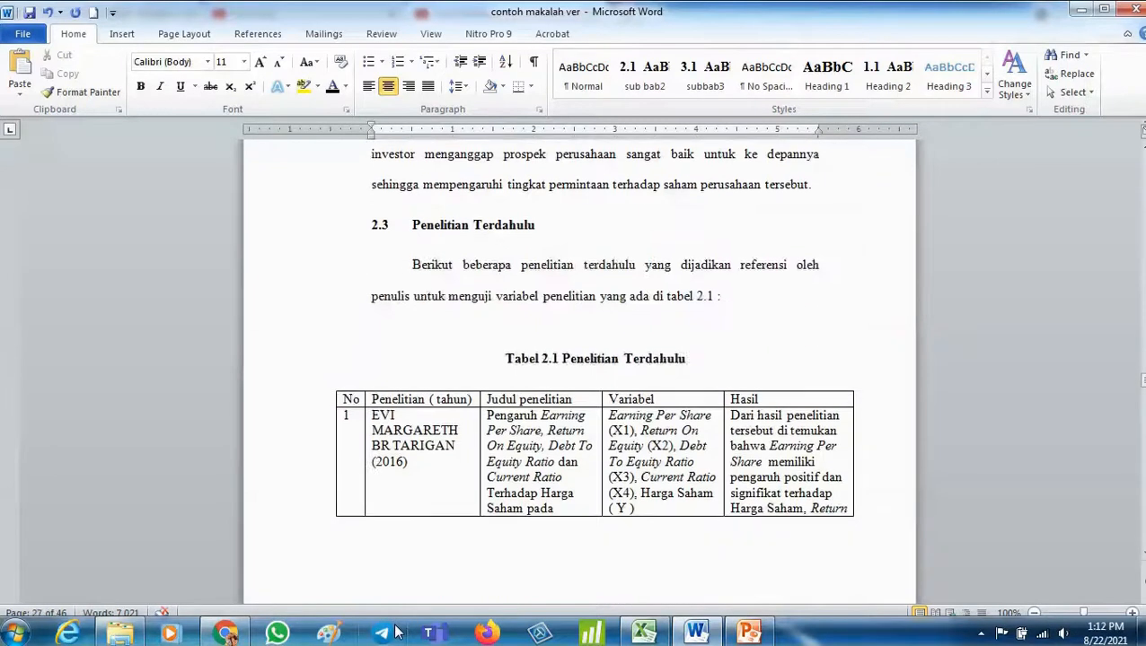
scroll(398, 634, down, 20)
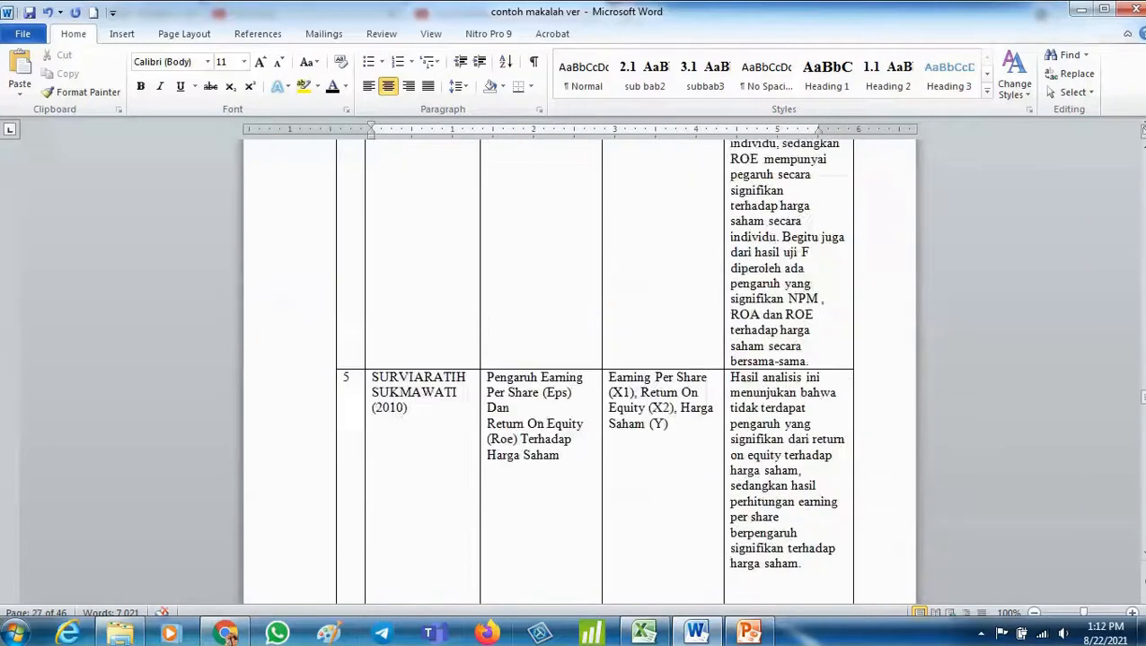
scroll(229, 635, down, 20)
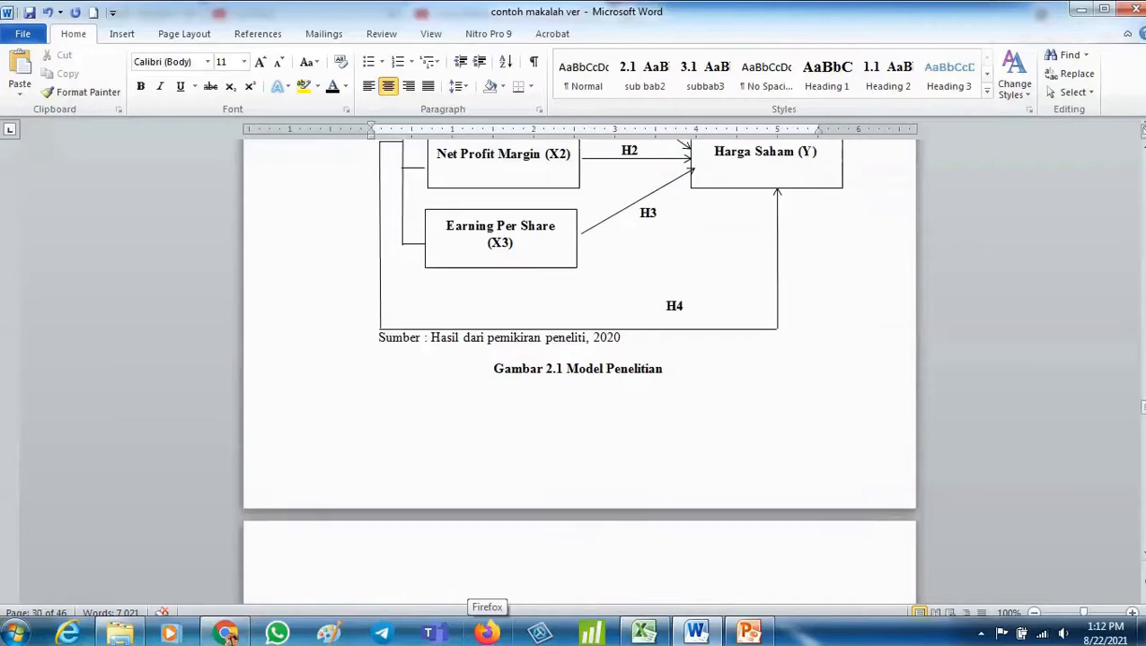
scroll(229, 636, up, 4)
scroll(229, 636, down, 5)
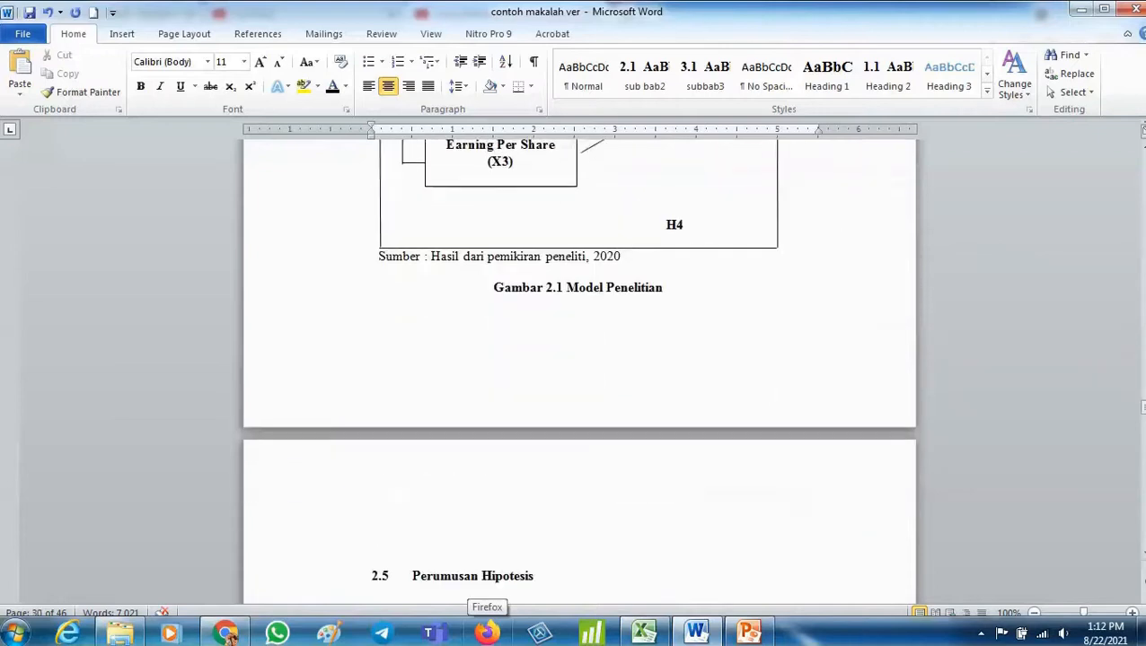
scroll(229, 636, down, 20)
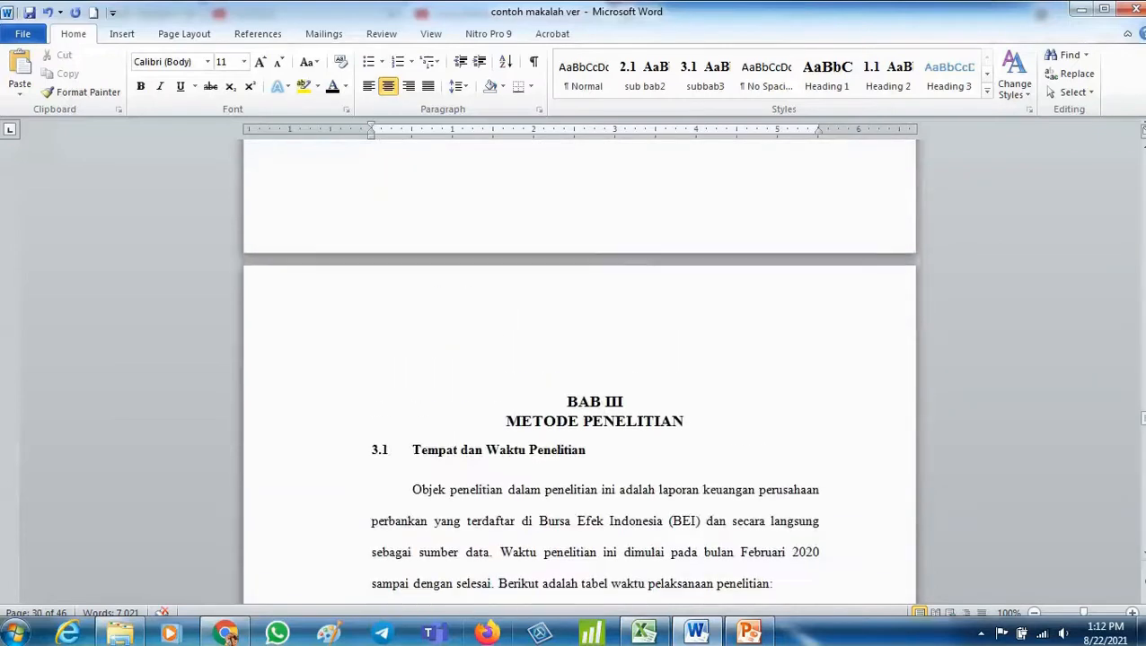
scroll(229, 636, up, 20)
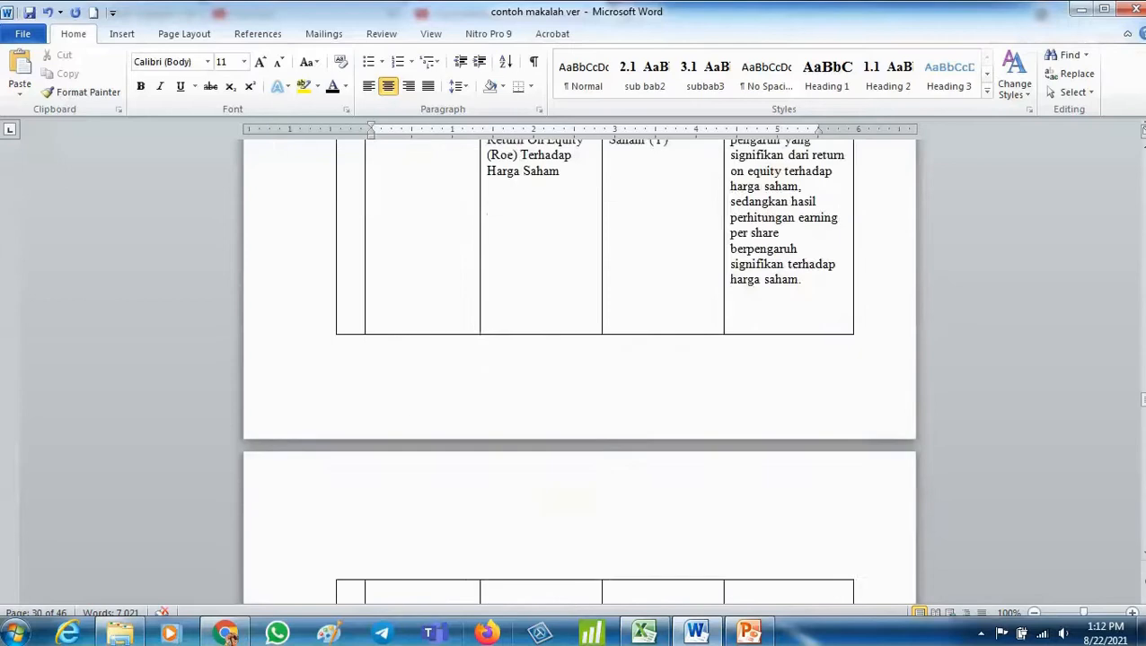
scroll(229, 636, up, 15)
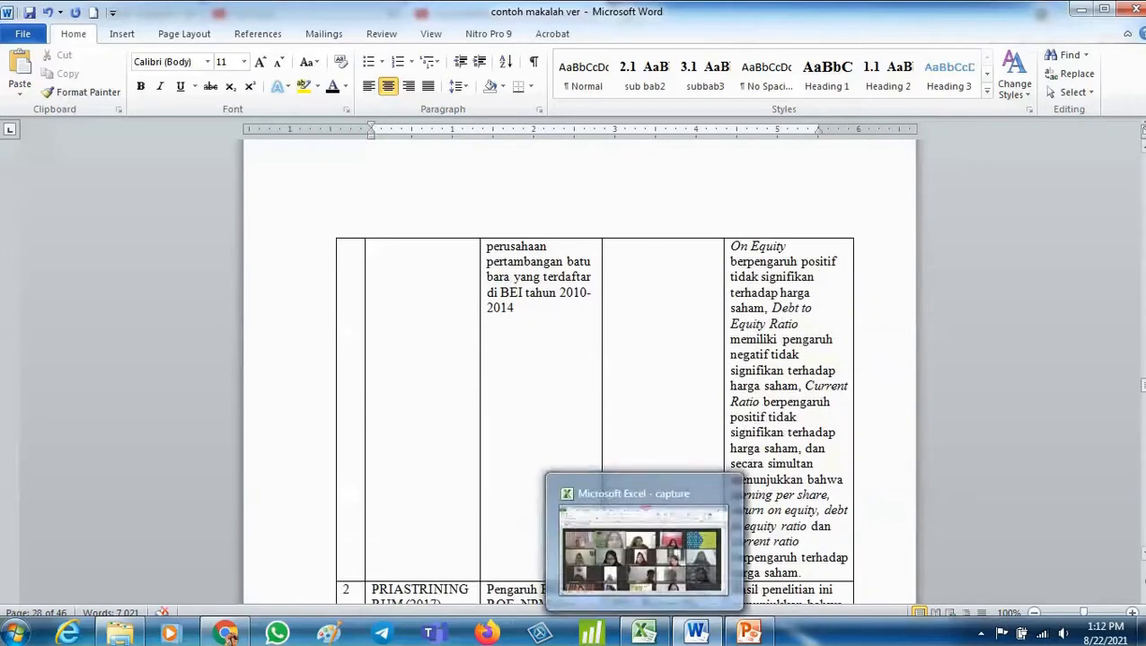
drag(1143, 389, 1143, 341)
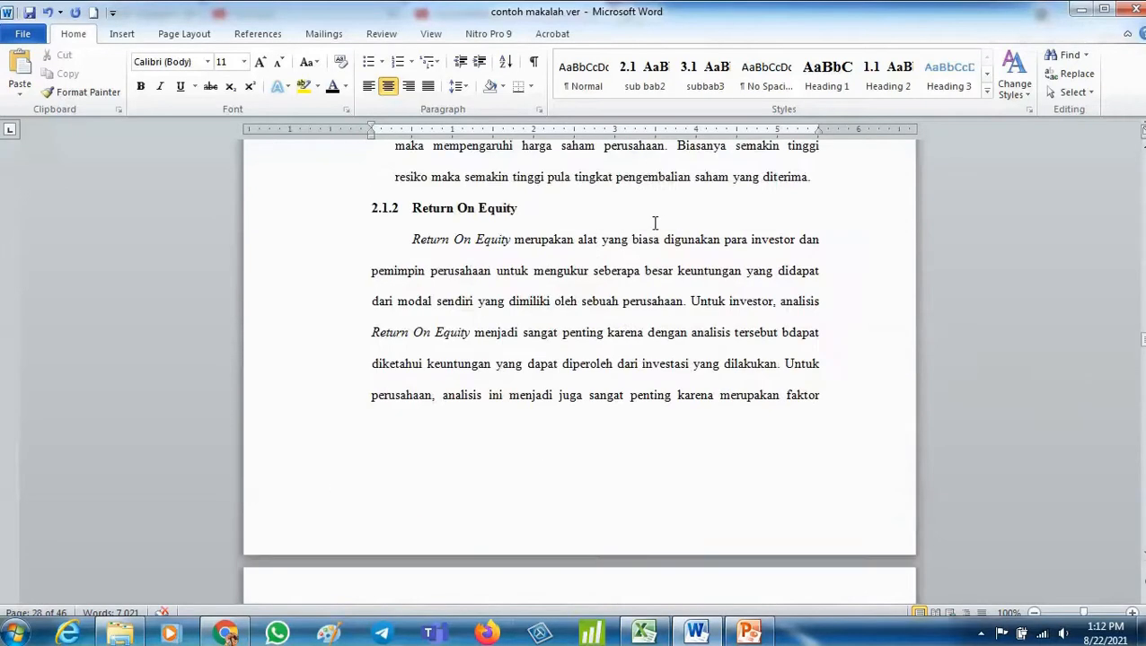
- Add a new empty paragraph after the text ending "sebuah perusahaan." and insert the Hydrangeas sample picture there
scroll(655, 222, up, 3)
scroll(492, 260, down, 9)
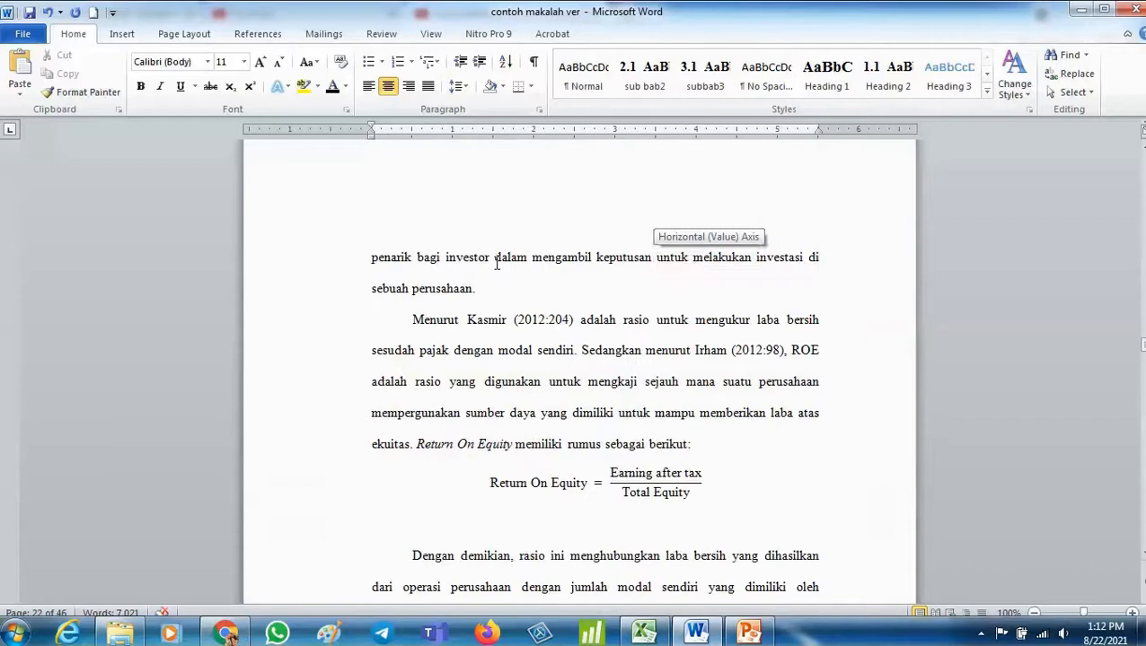
click(498, 257)
key(Return)
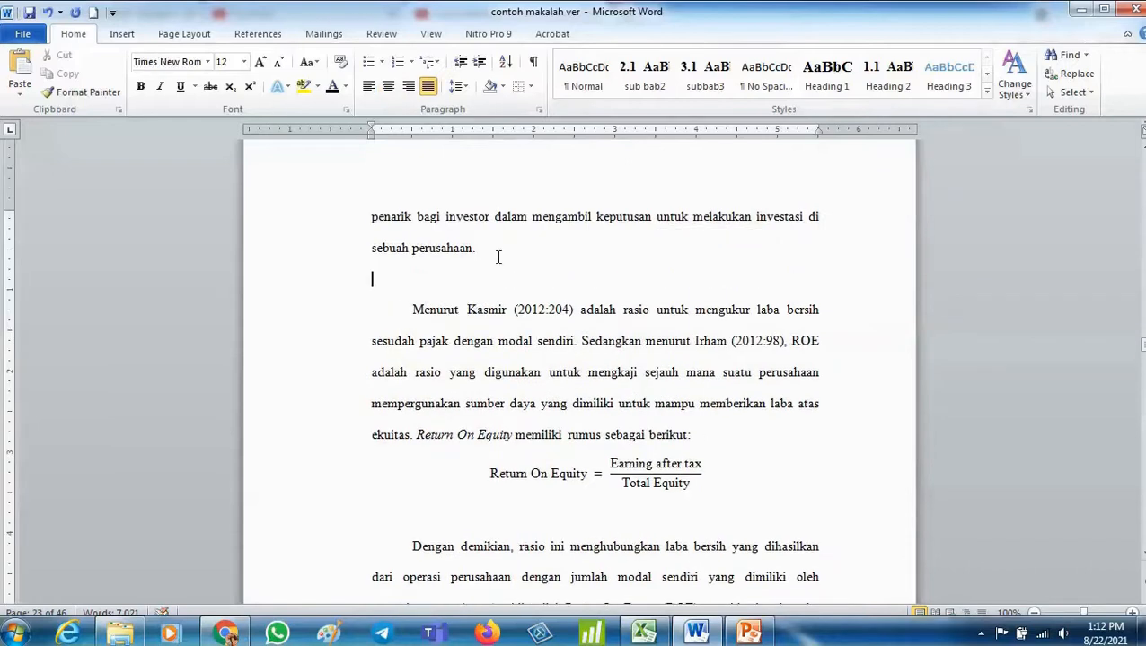
click(126, 33)
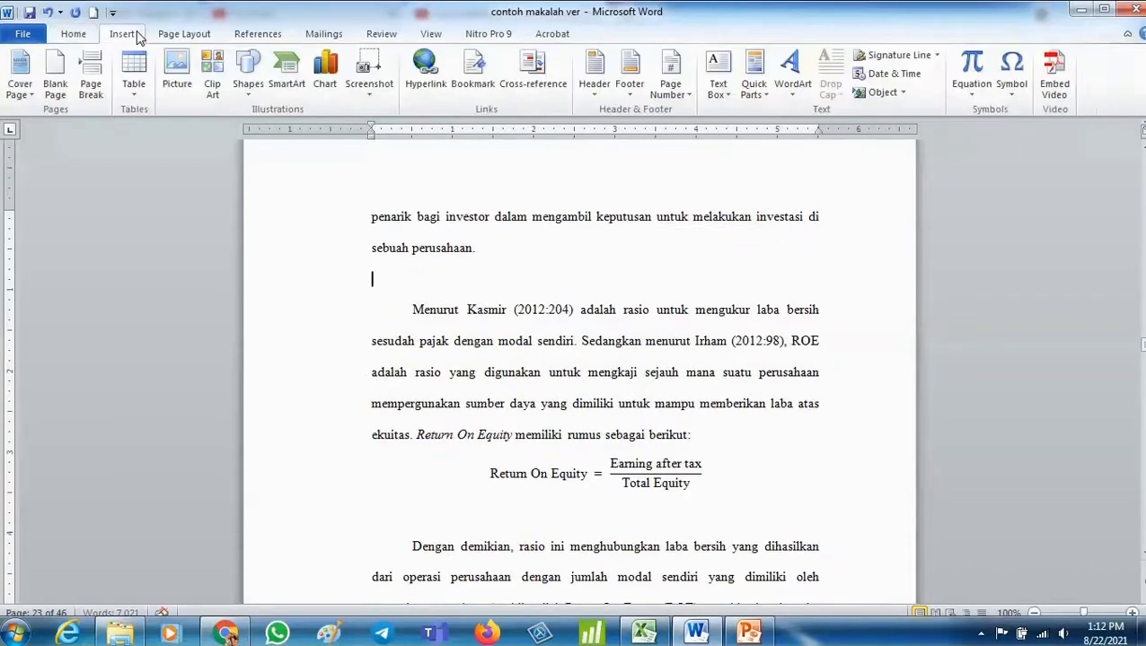
click(180, 82)
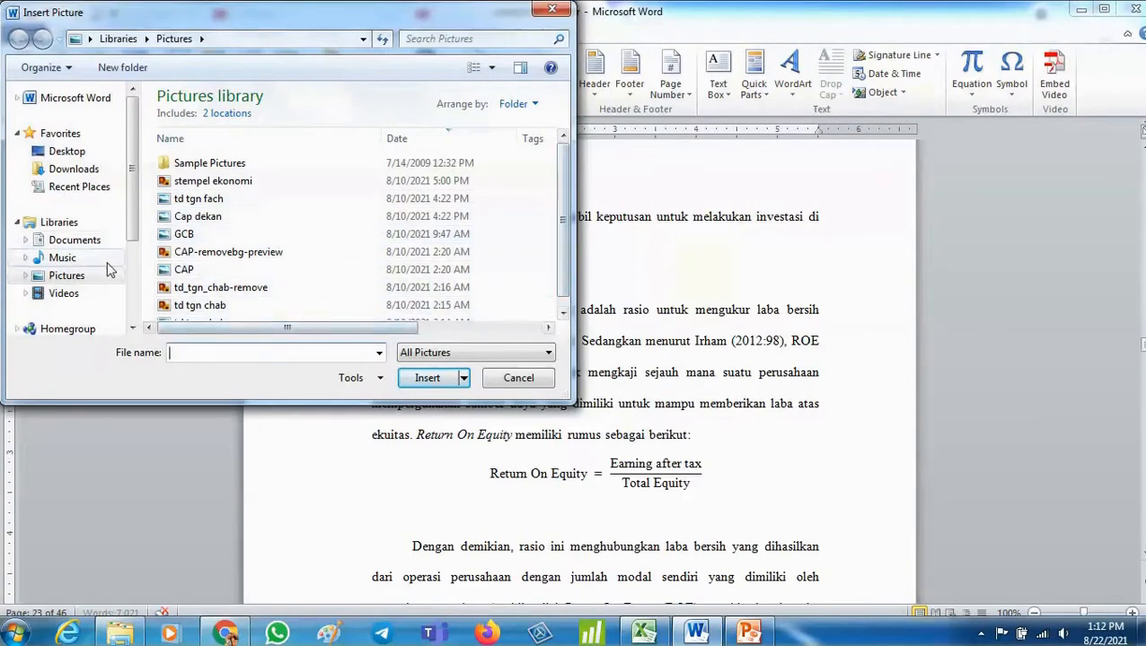
click(456, 310)
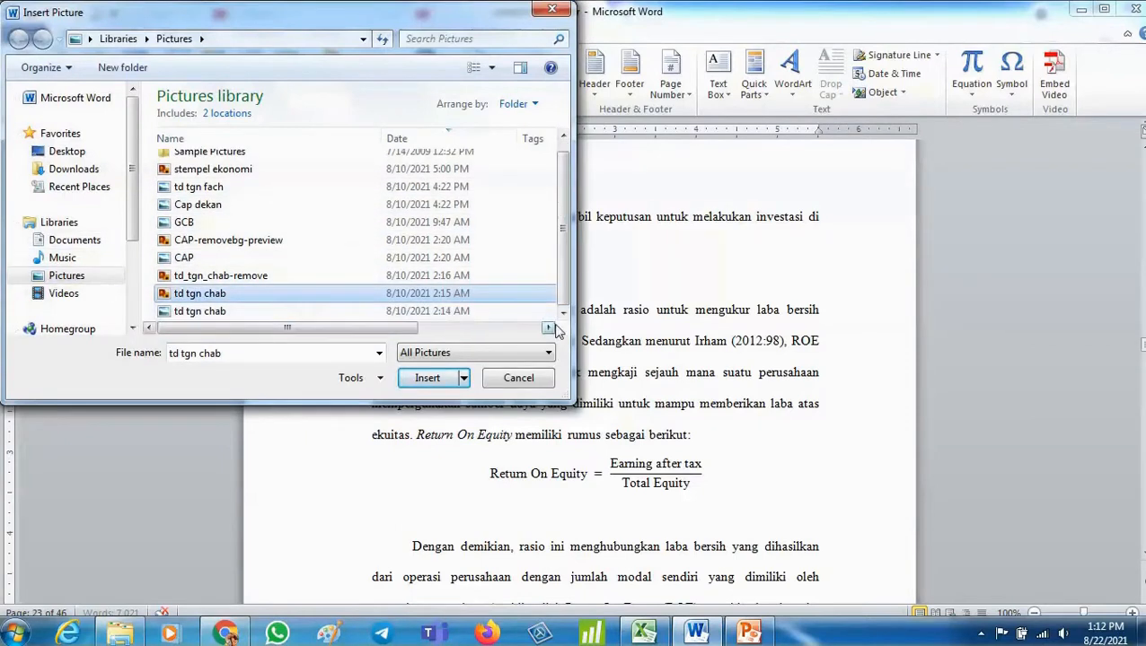
click(78, 280)
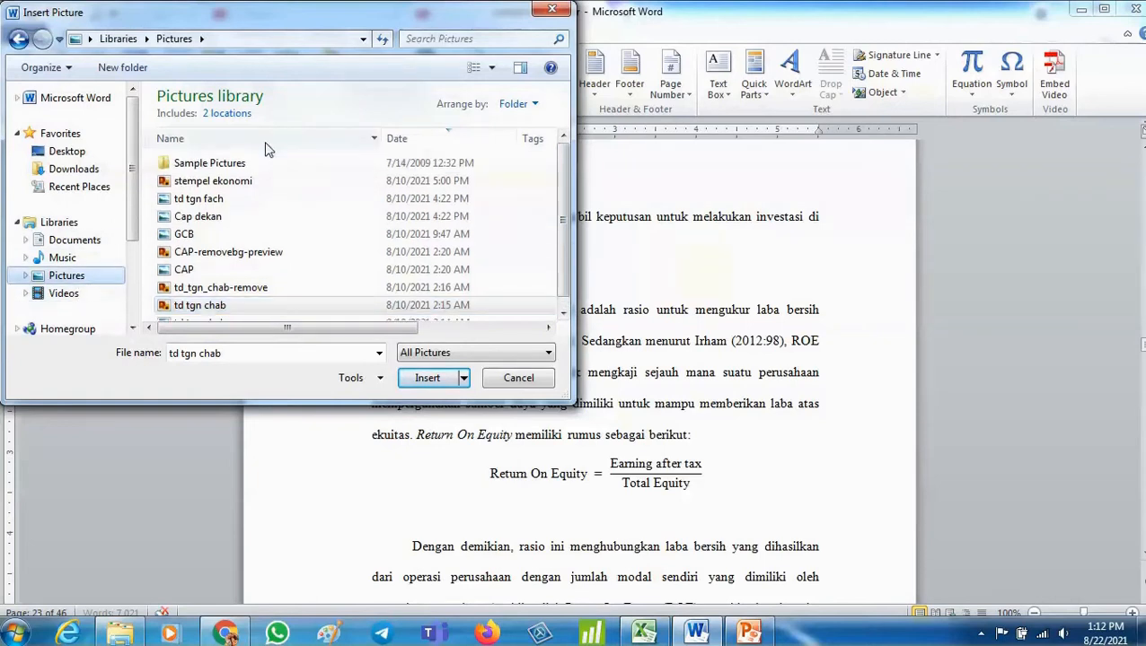
double_click(271, 164)
click(274, 172)
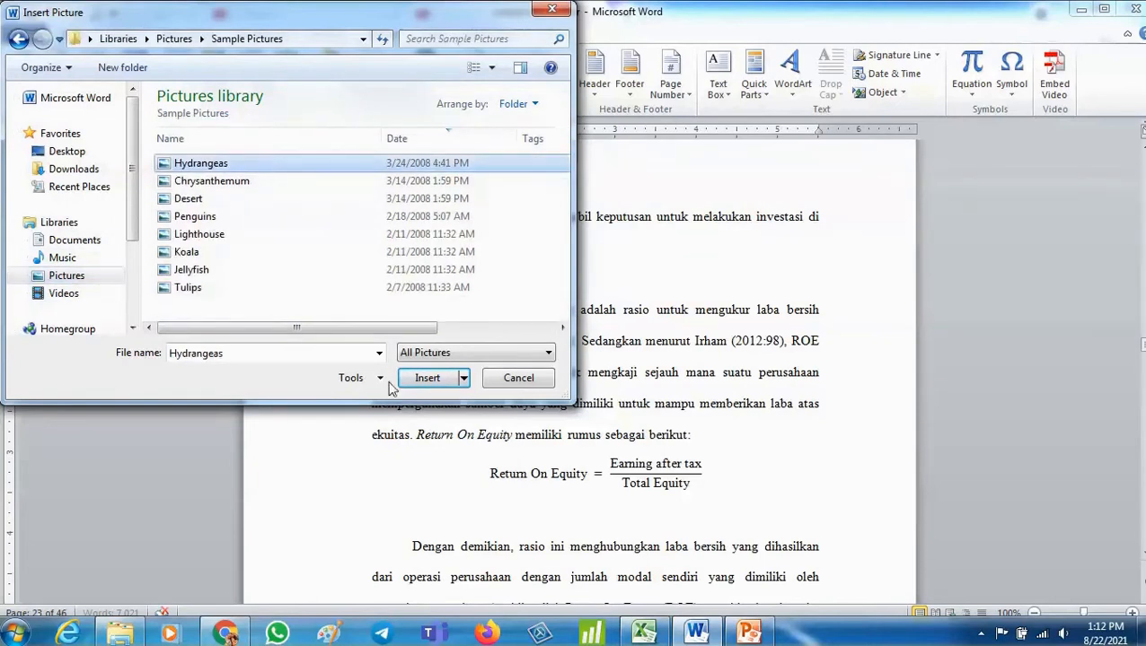
click(422, 380)
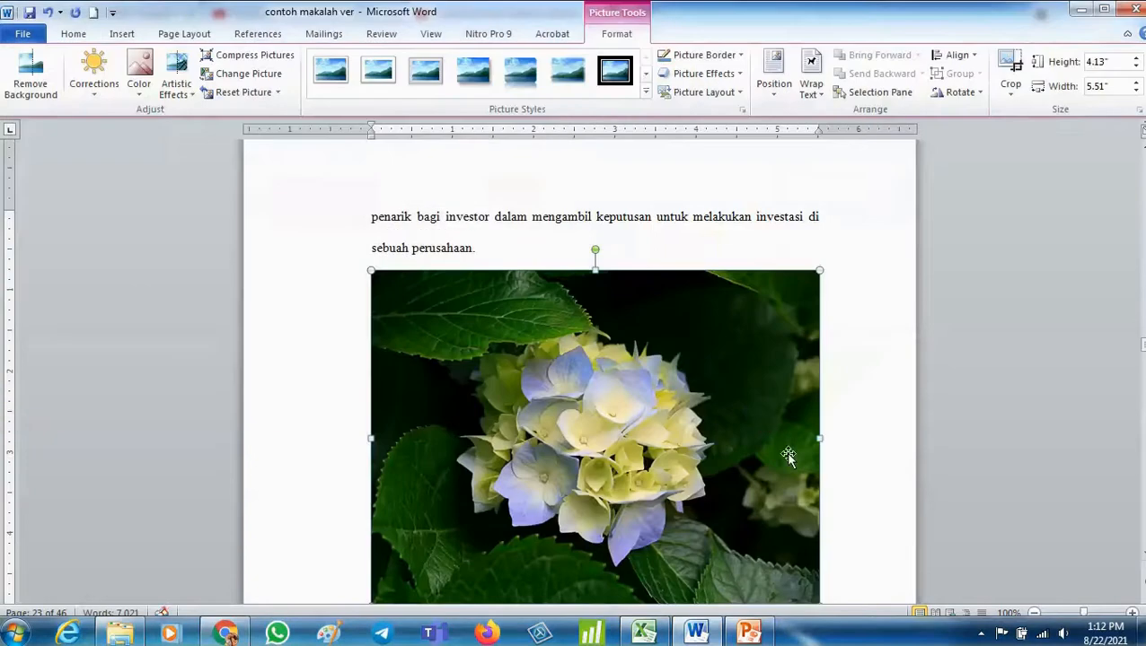
- Shrink the picture to about 2.26 by 3.01 inches, centre it, and add a blank line below it
scroll(790, 458, down, 3)
drag(823, 405, 616, 252)
click(74, 33)
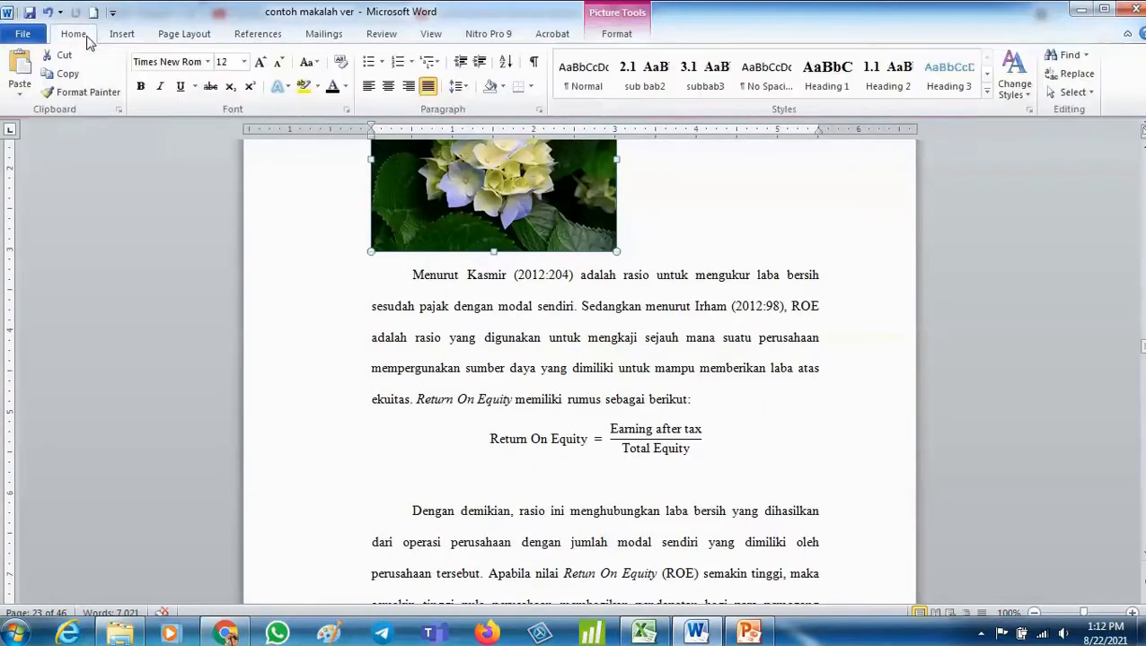
click(387, 86)
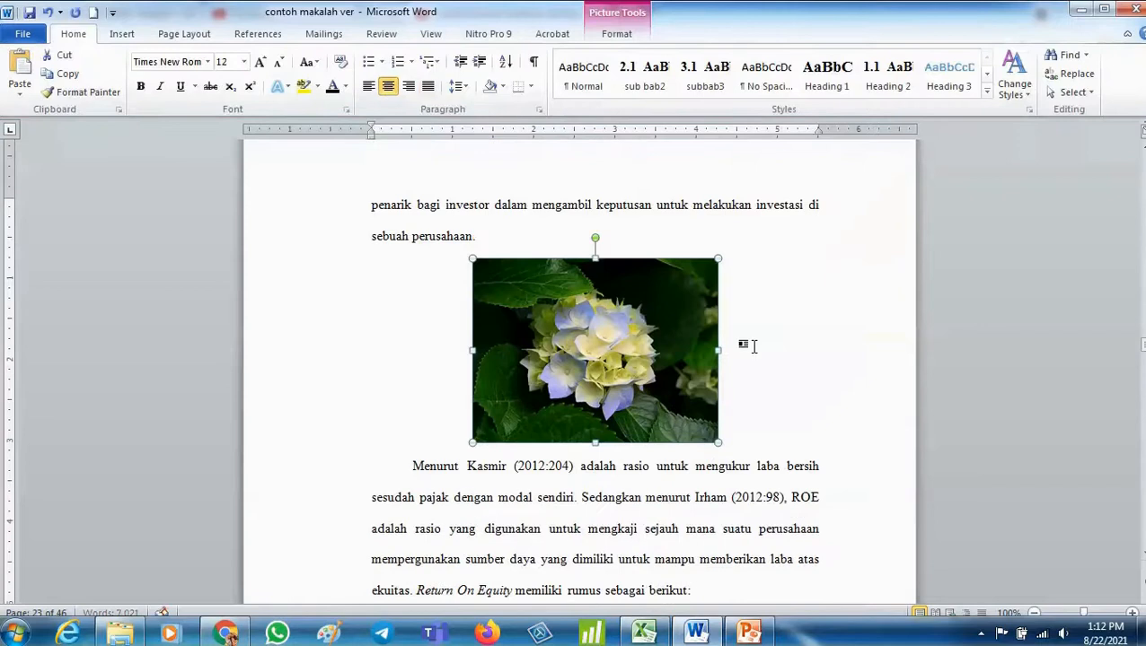
click(772, 409)
key(Return)
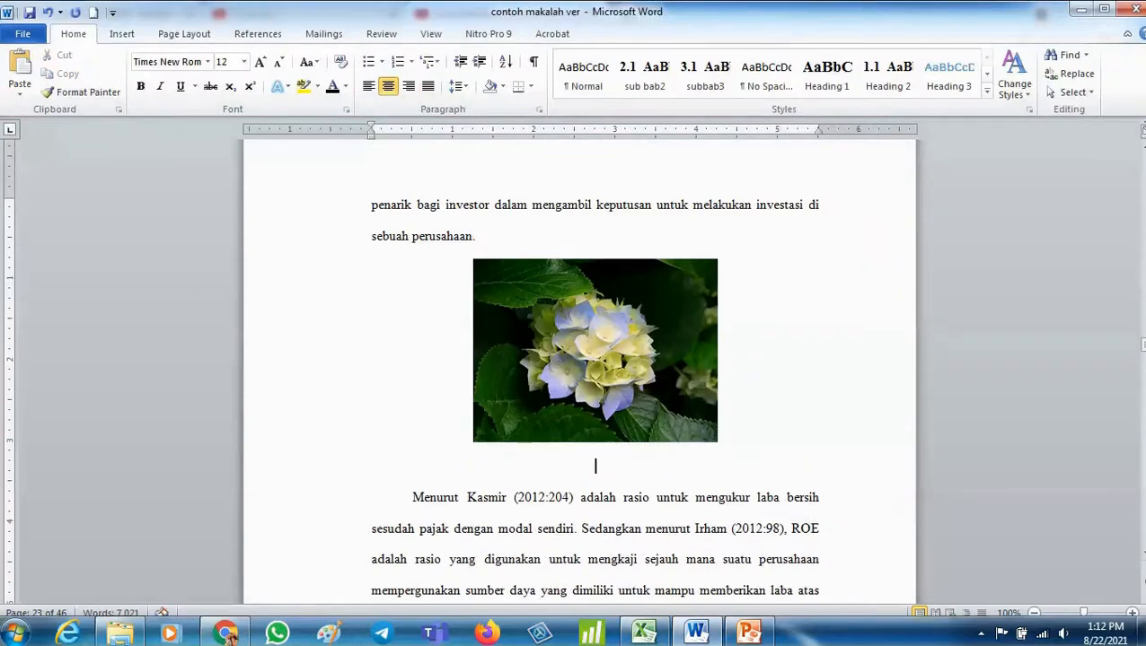
- Start inserting a caption for the picture, creating a new caption label "Gambar 2." positioned below the picture
click(585, 333)
right_click(588, 334)
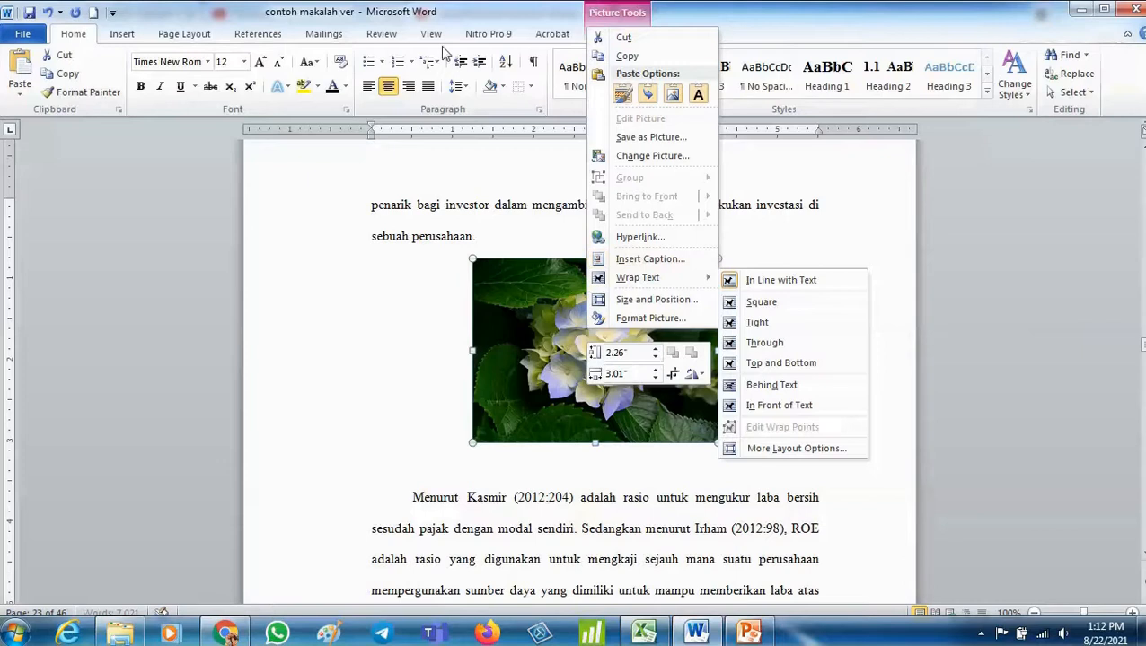
click(261, 35)
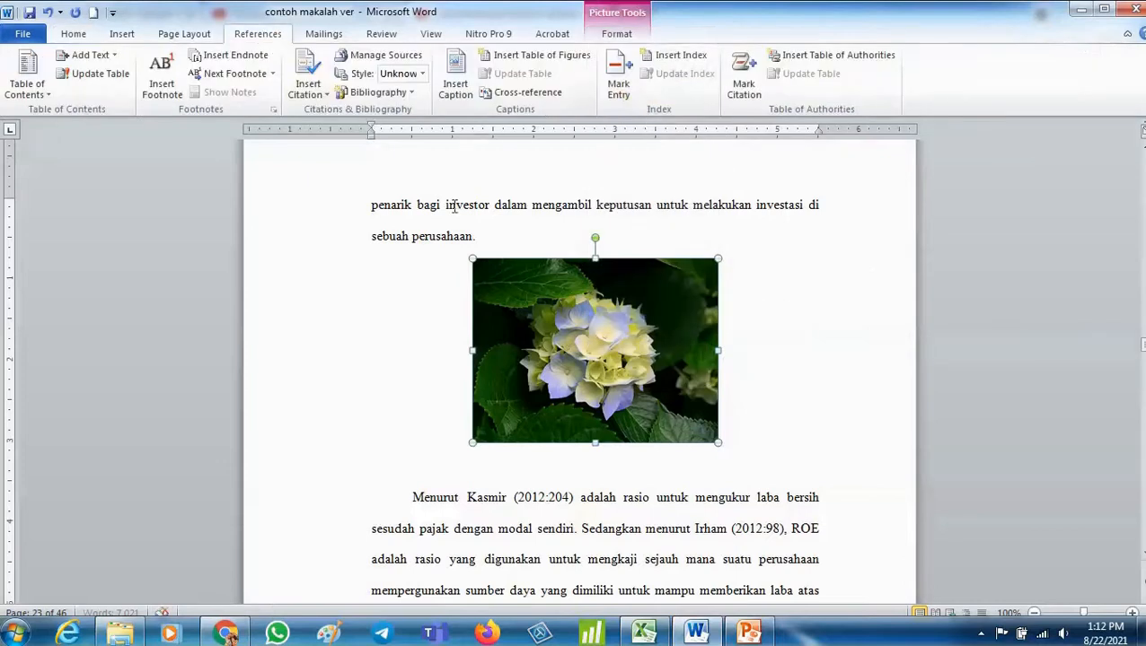
click(456, 87)
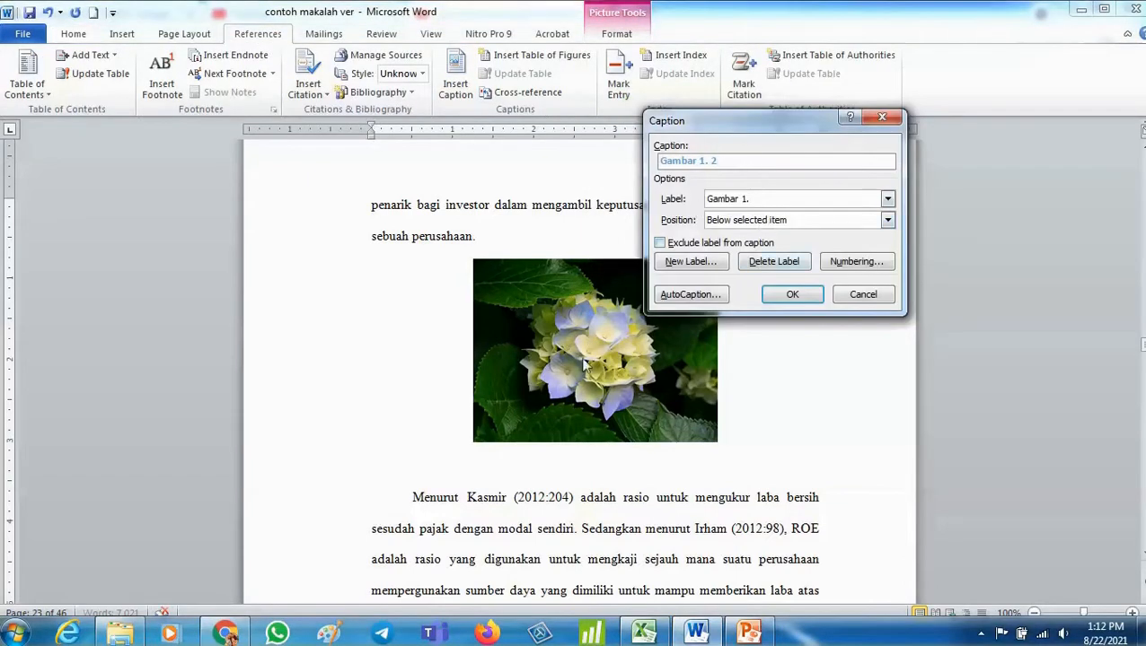
click(678, 263)
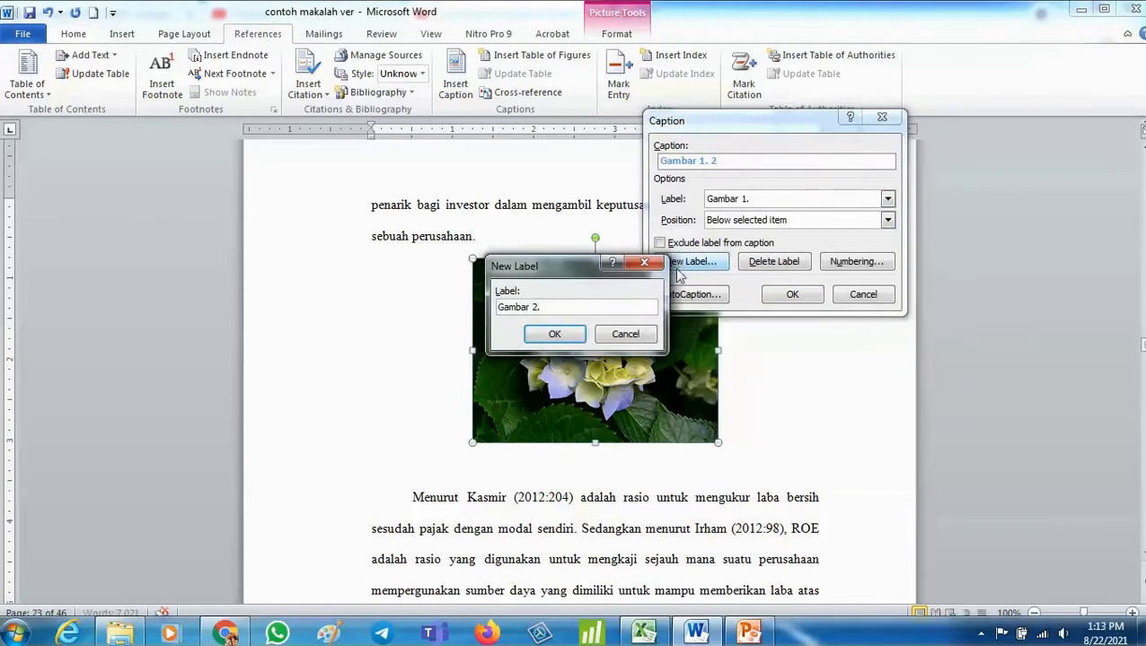
click(557, 334)
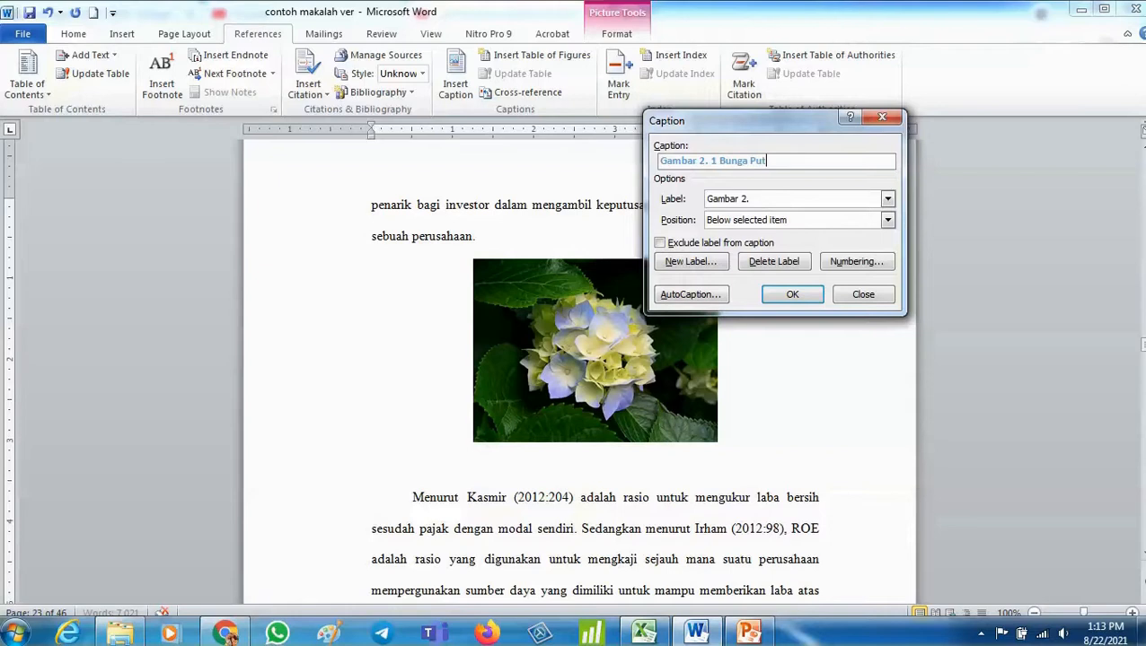
- Finish the caption with the title Bunga Putih, then format it as black Times New Roman at size 10
key(Return)
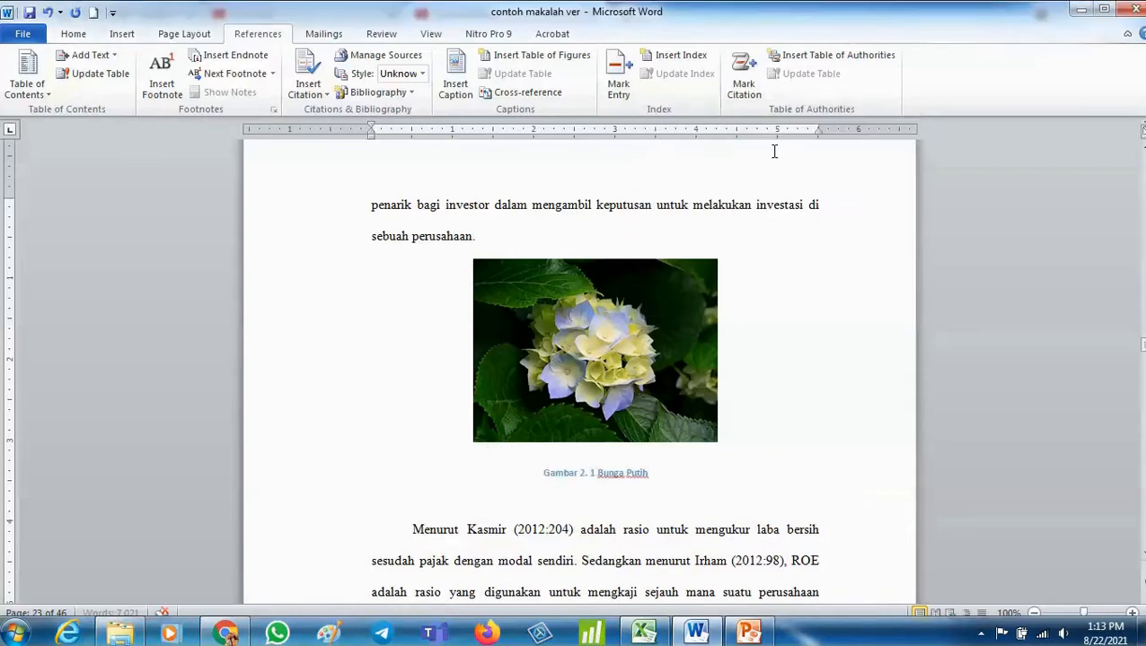
scroll(387, 343, down, 1)
drag(479, 397, 660, 402)
click(80, 32)
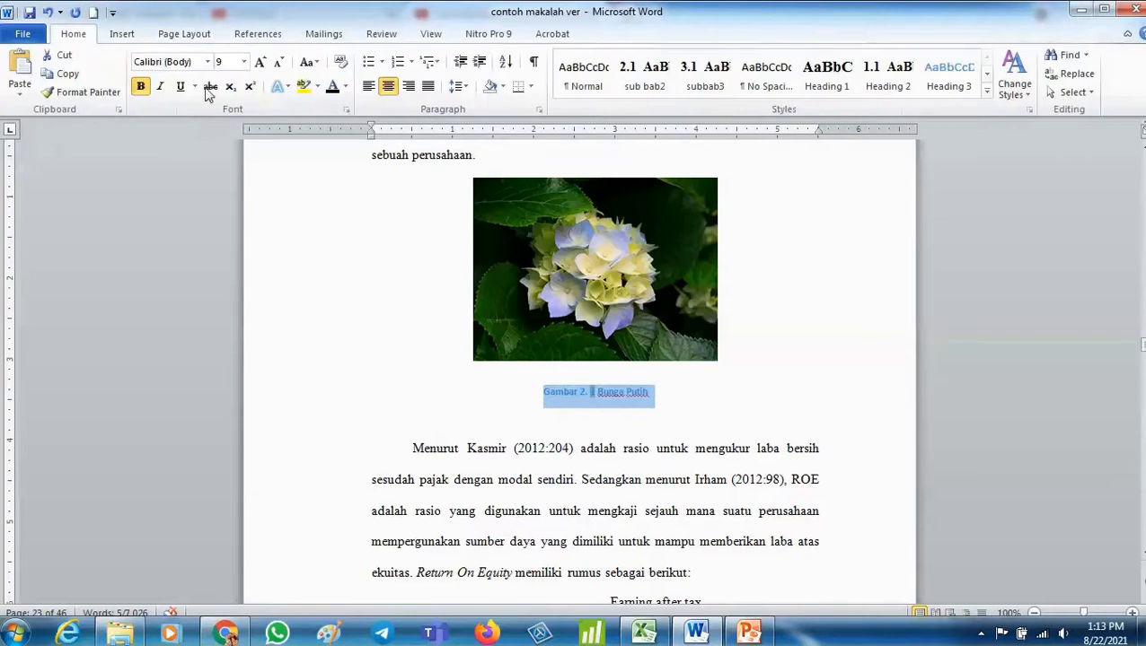
click(257, 62)
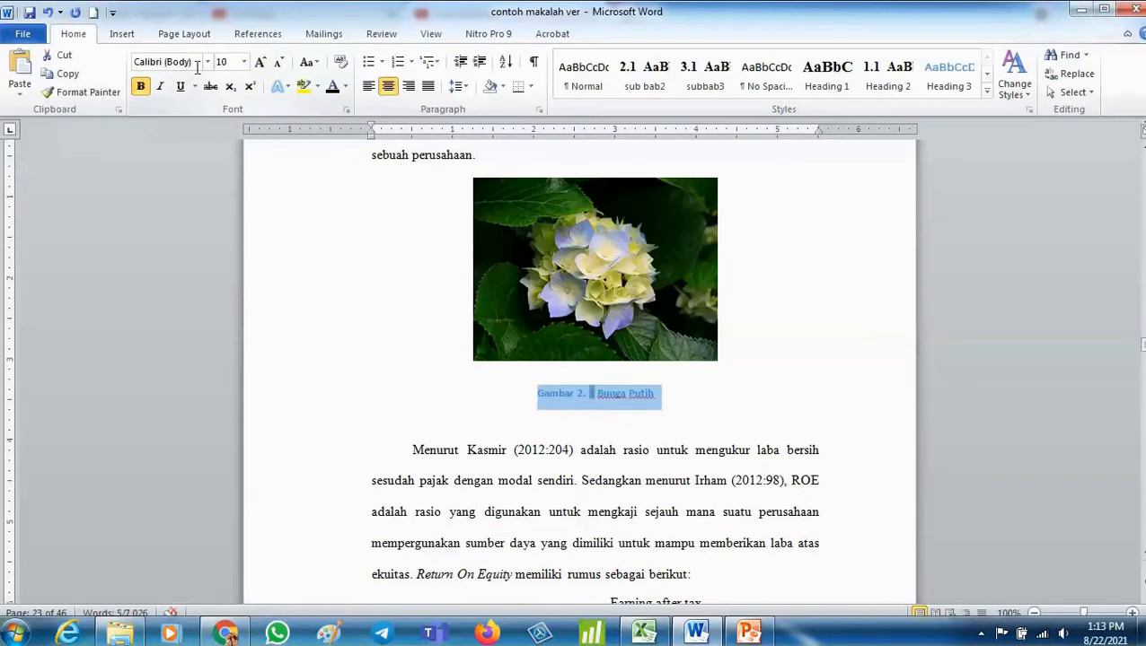
click(207, 62)
click(225, 157)
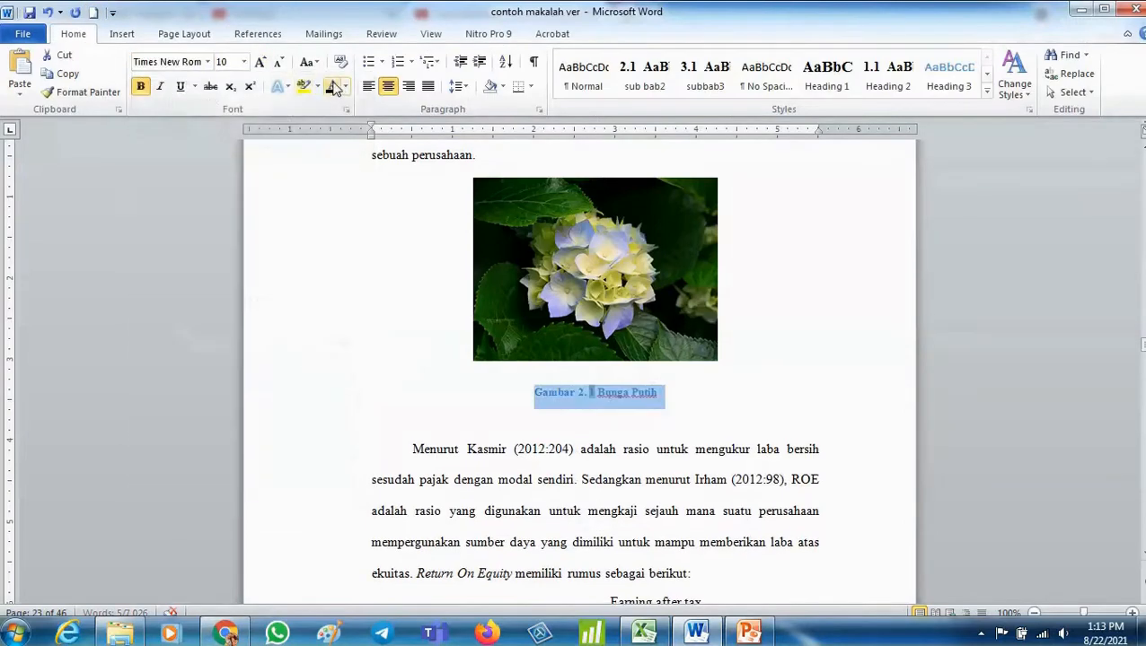
click(563, 430)
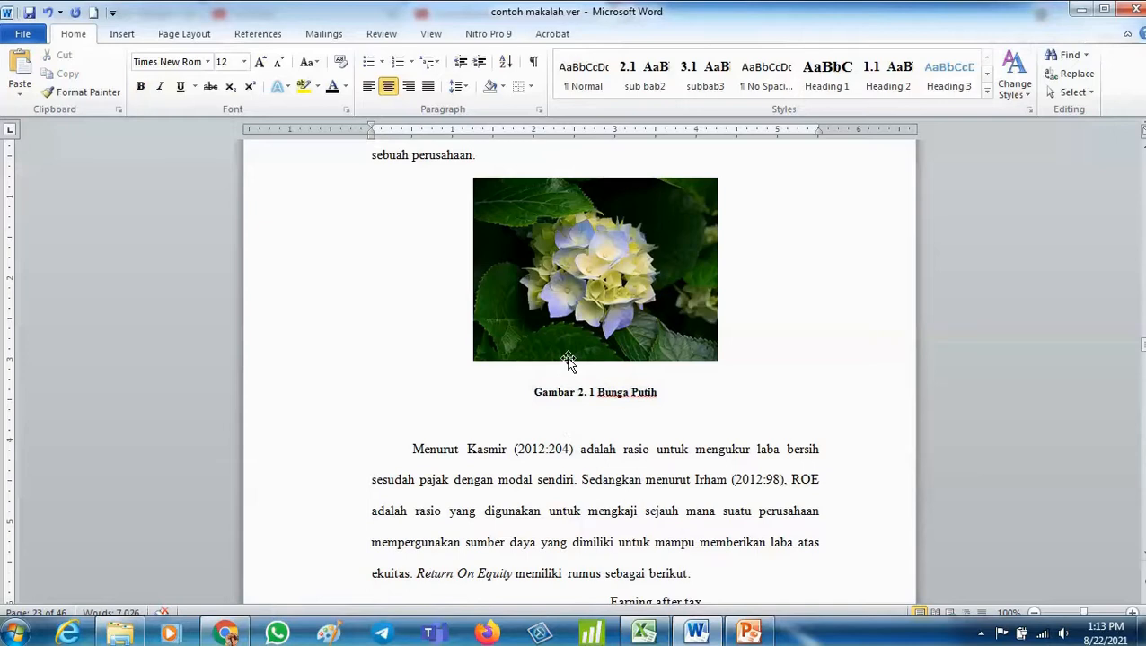
- Add an empty paragraph after the text ending "dari setiap penjualan." and insert the Desert sample picture there
scroll(567, 363, down, 15)
scroll(567, 500, down, 3)
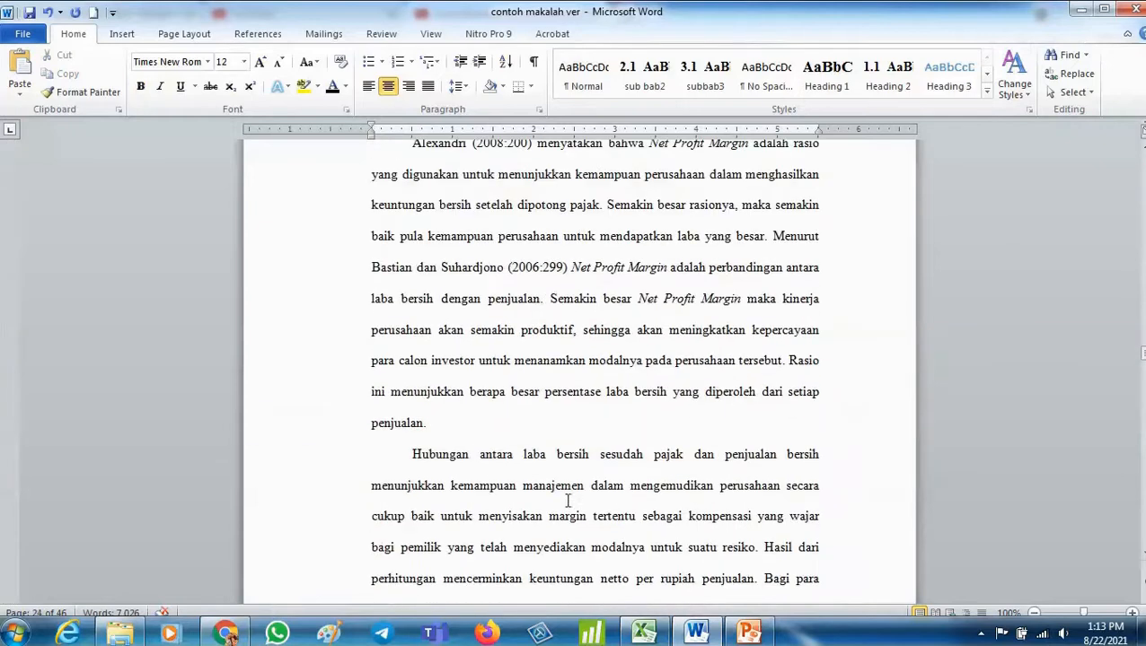
click(549, 436)
key(Return)
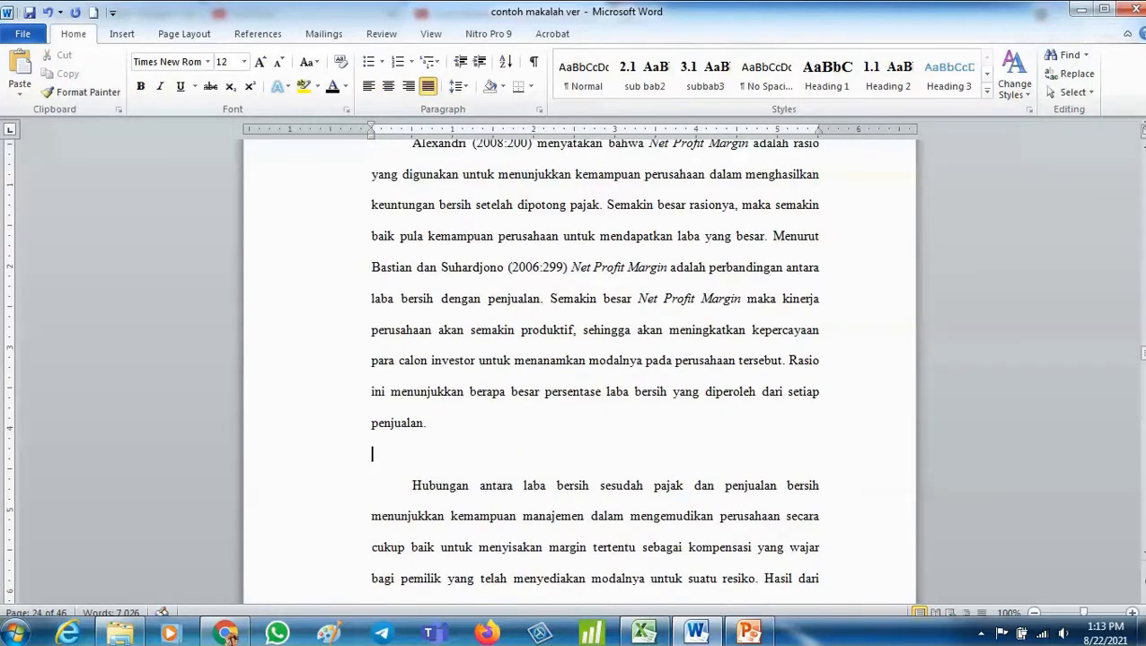
click(124, 35)
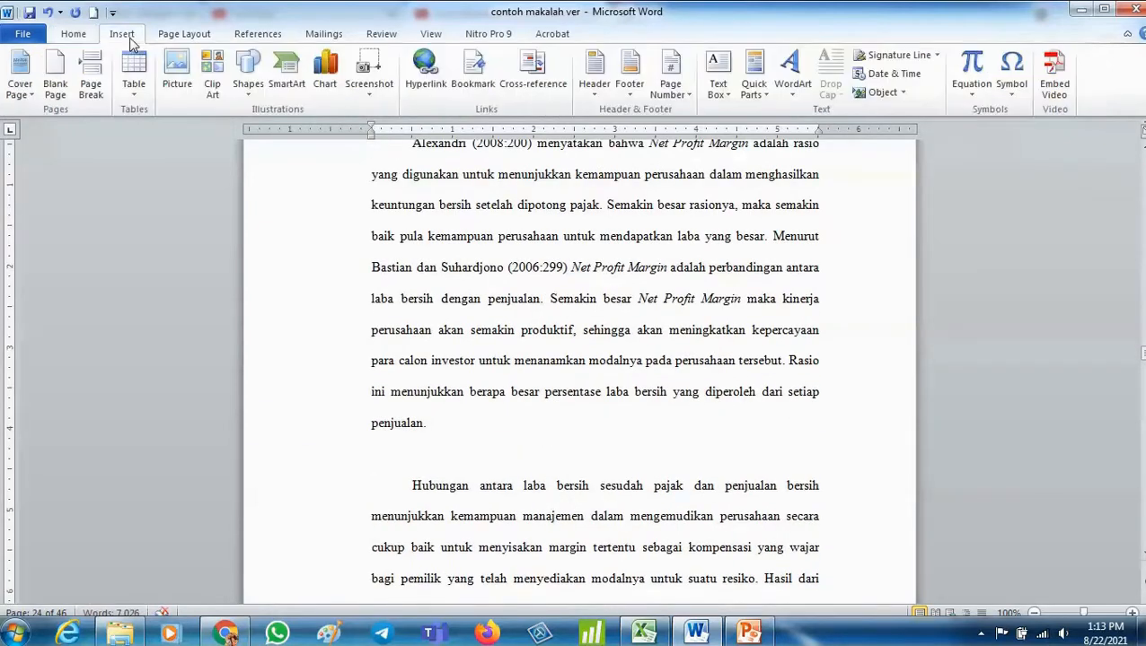
click(177, 68)
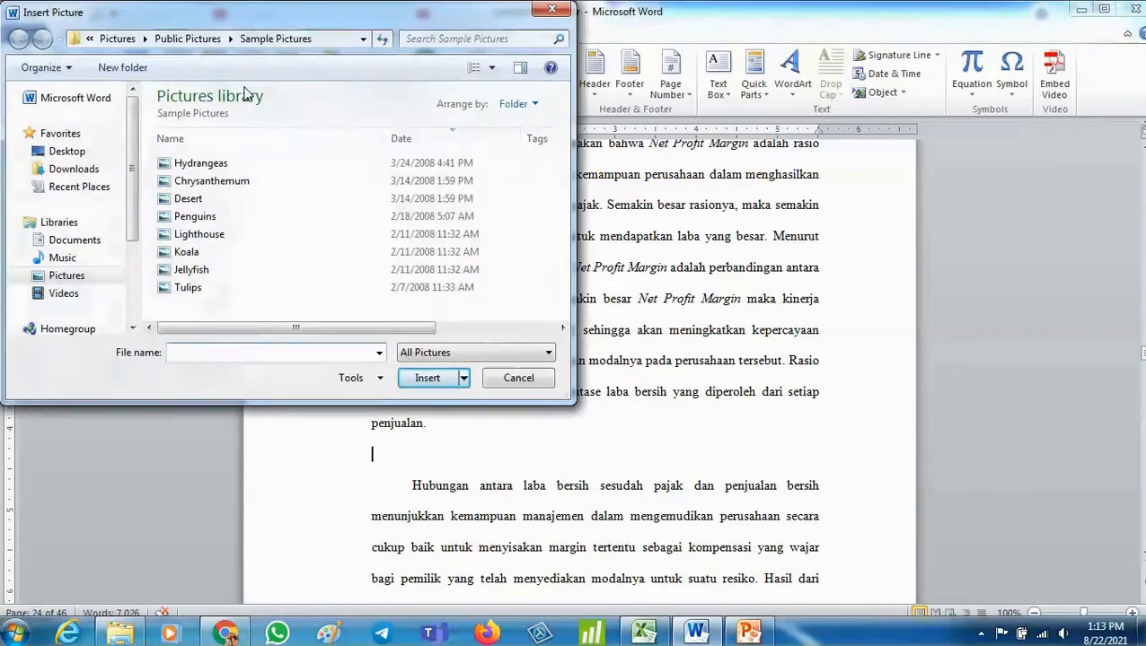
double_click(200, 199)
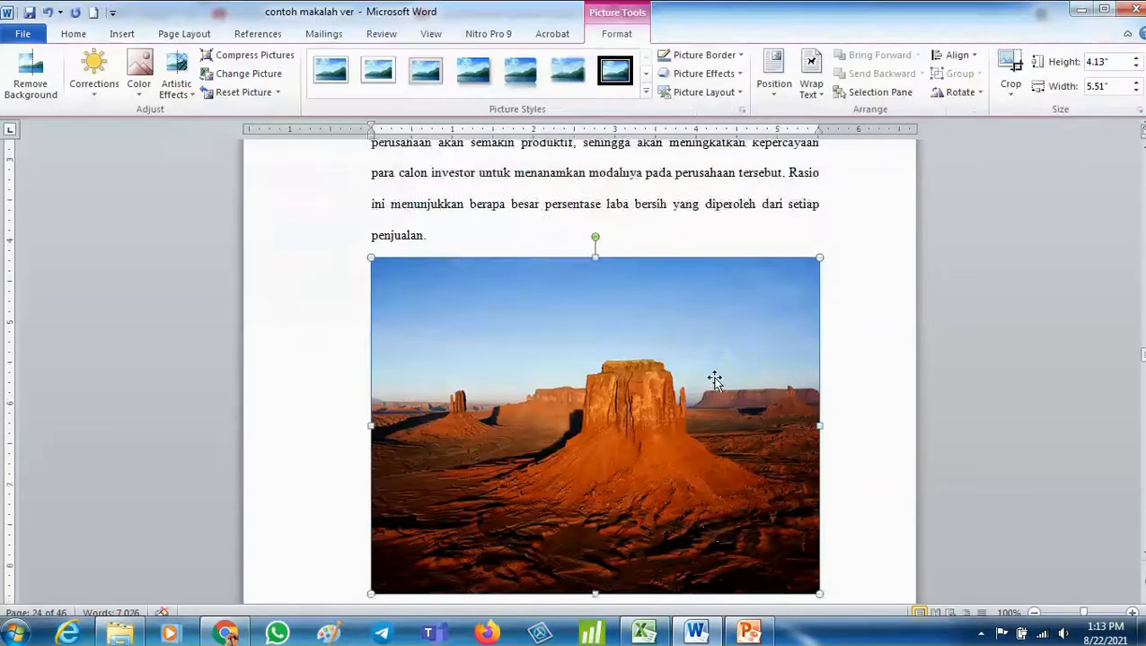
- Shrink the Desert picture to about 2.37 by 3.16 inches and centre it
scroll(715, 381, down, 2)
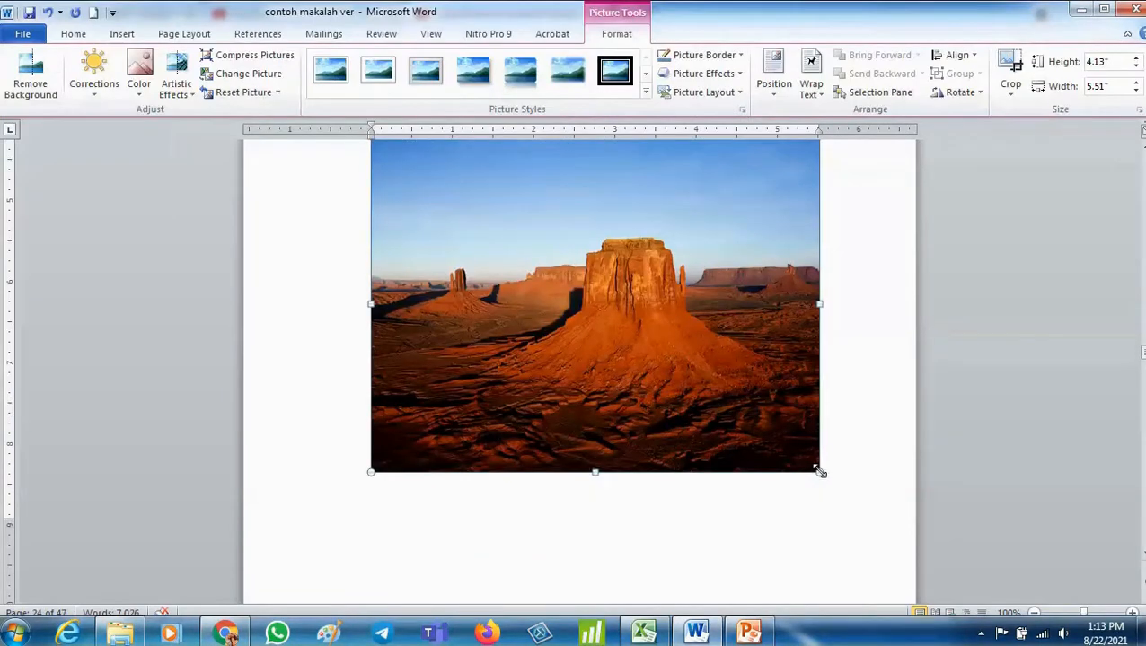
drag(819, 471, 629, 328)
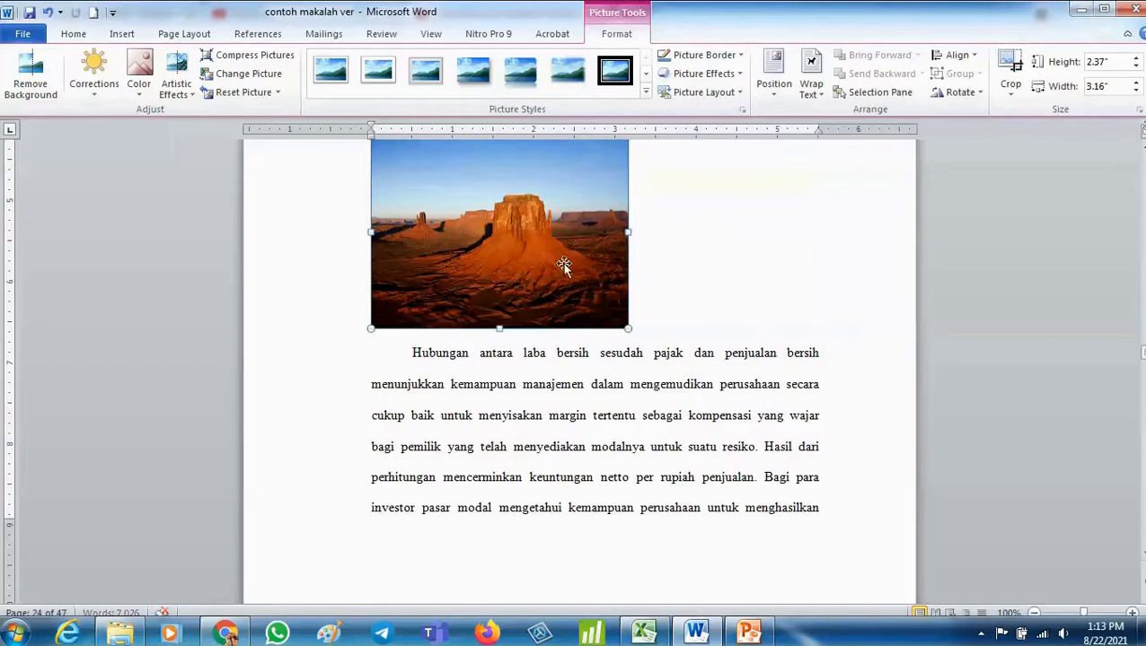
click(74, 33)
click(388, 86)
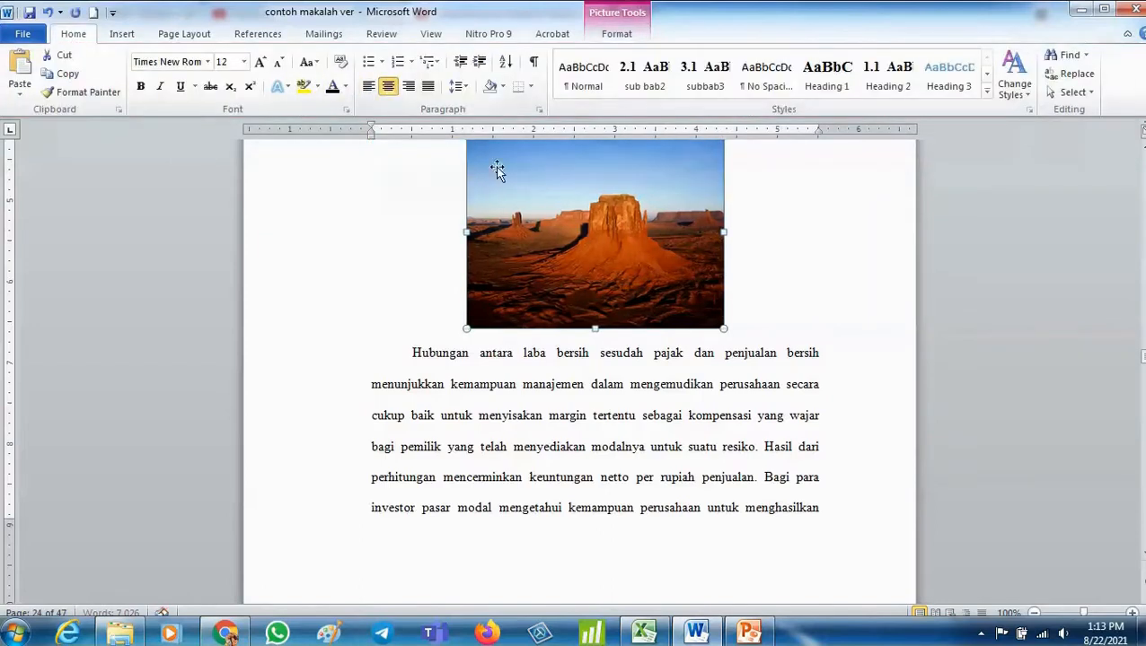
right_click(557, 191)
click(647, 404)
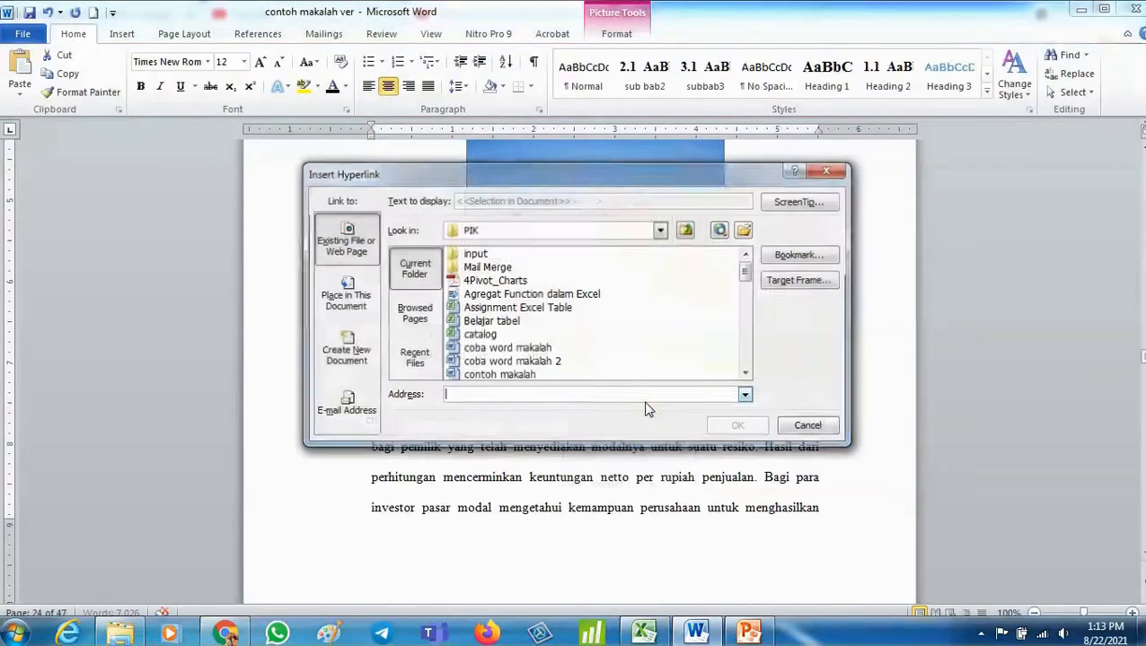
key(Escape)
- Insert a "Gambar 2." caption below the Desert picture with the title Desert
right_click(609, 320)
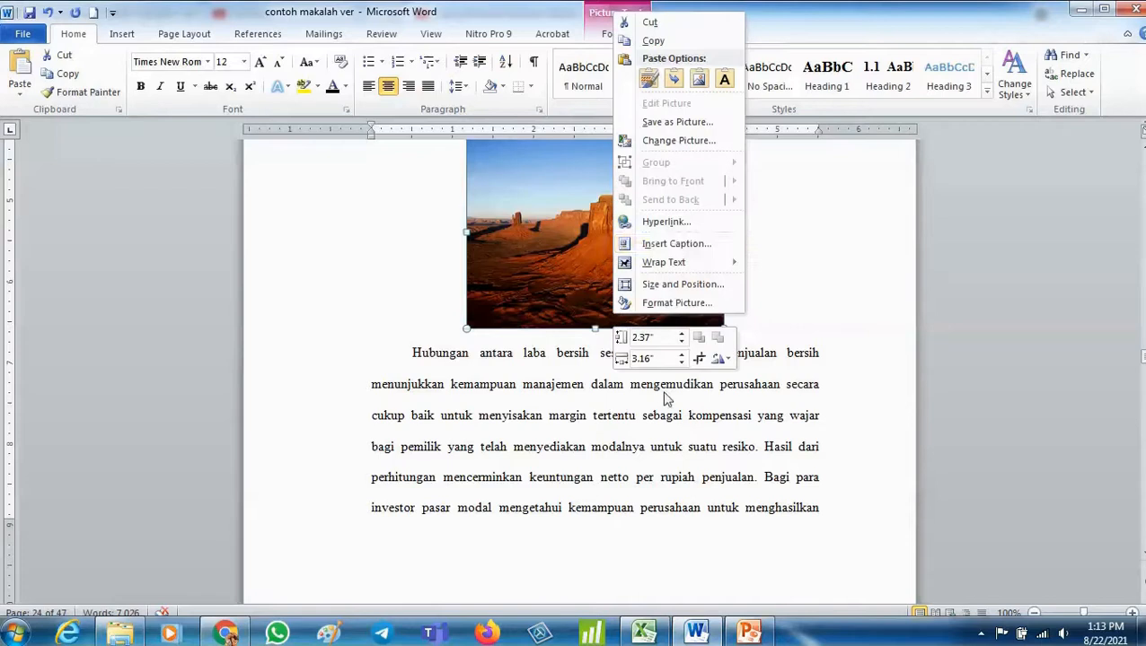
click(675, 244)
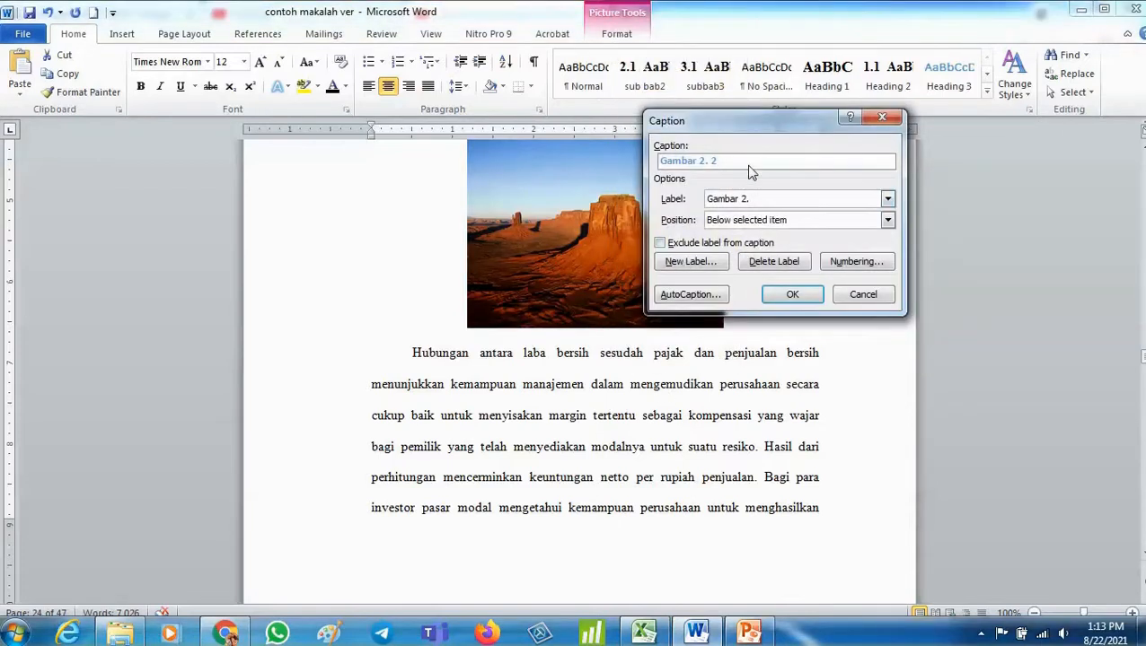
text(Desert)
key(Return)
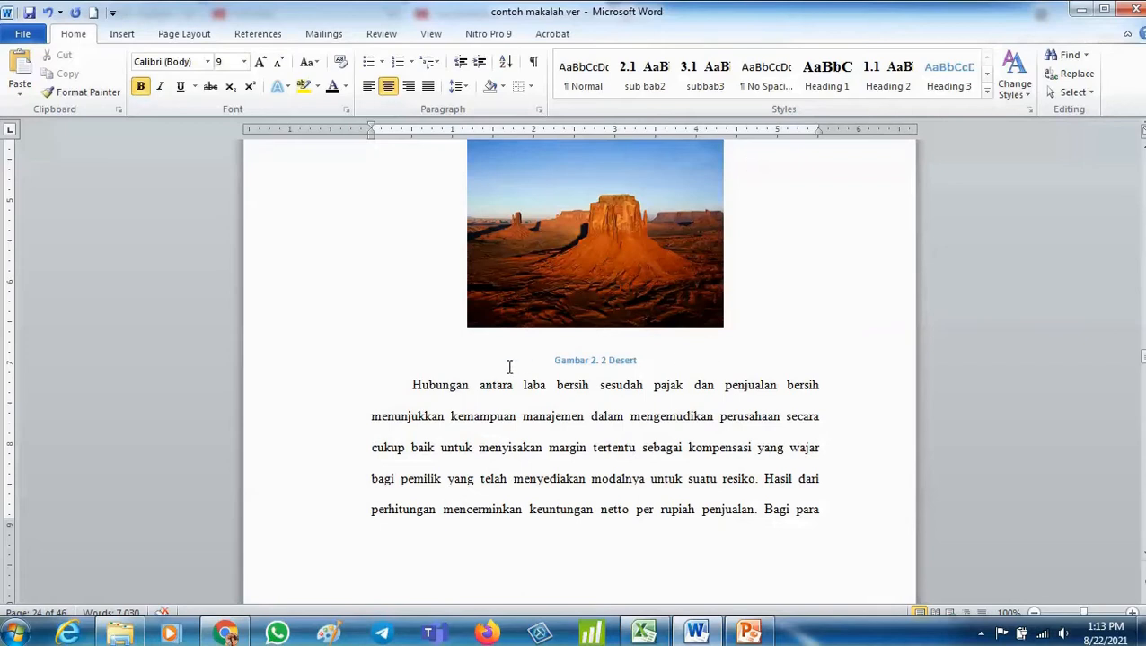
- Format the Desert caption as black Times New Roman at size 10
drag(518, 364, 647, 362)
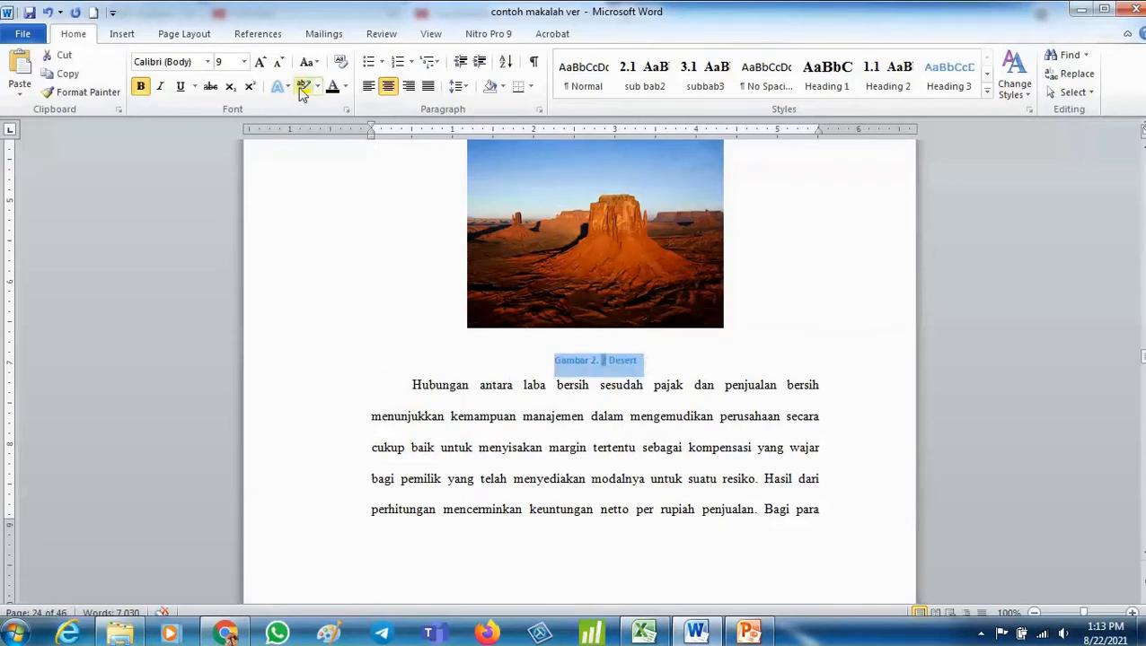
click(332, 87)
click(260, 62)
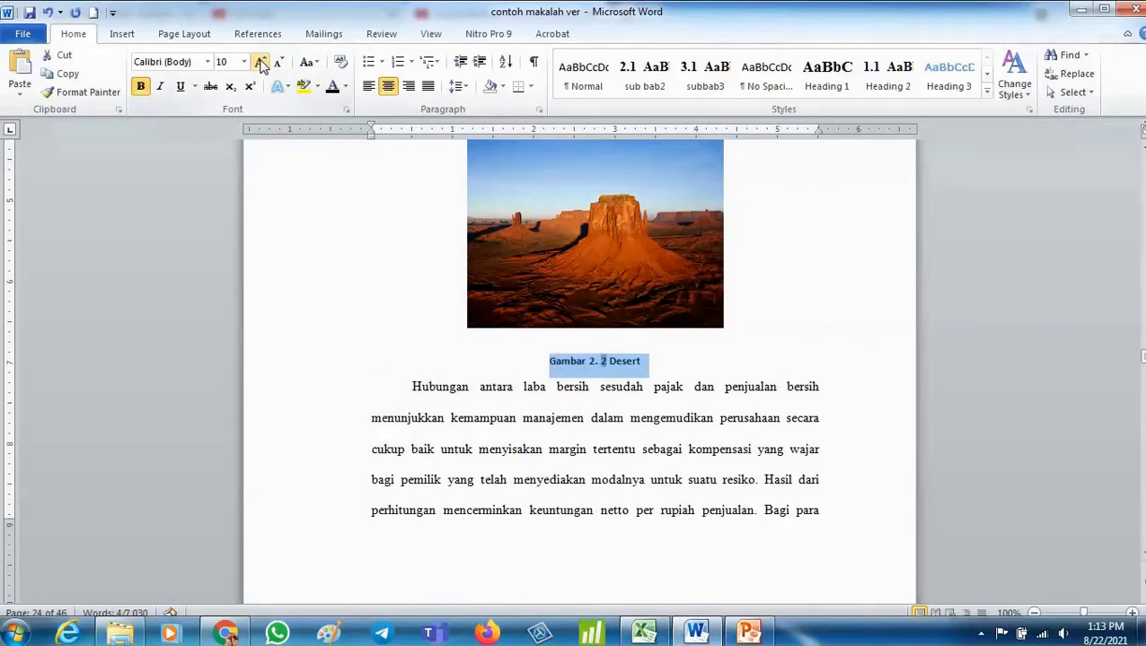
click(208, 62)
click(184, 158)
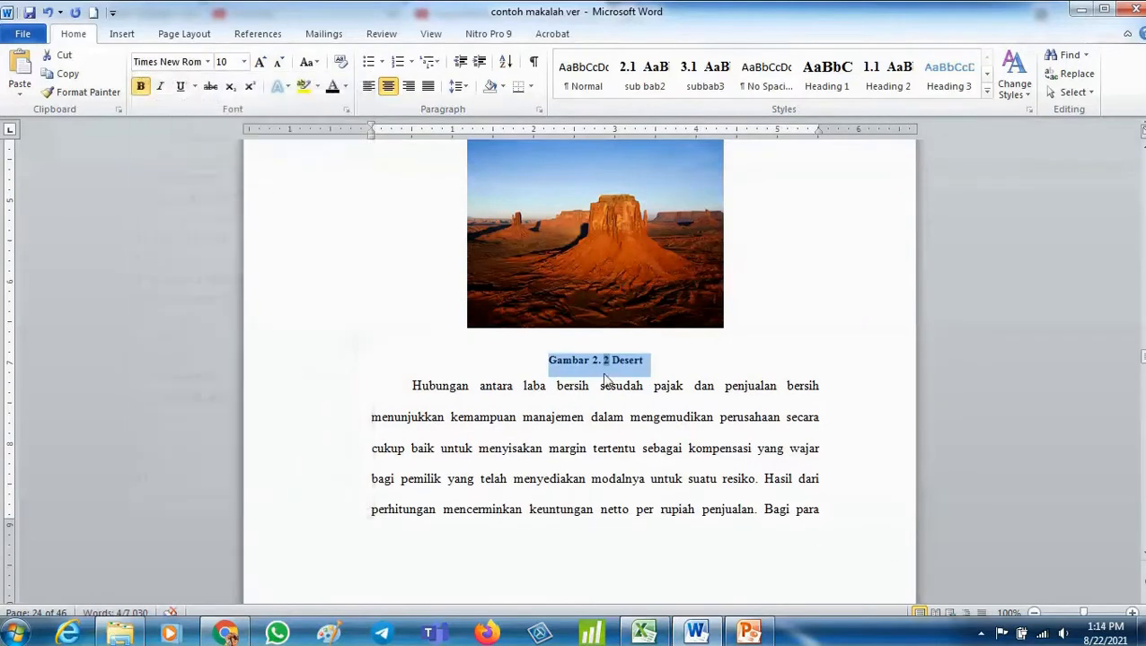
click(515, 415)
- Split the Net Profit Margin paragraph before "Menurut Bastian" and add an empty paragraph between the two parts
scroll(512, 408, up, 10)
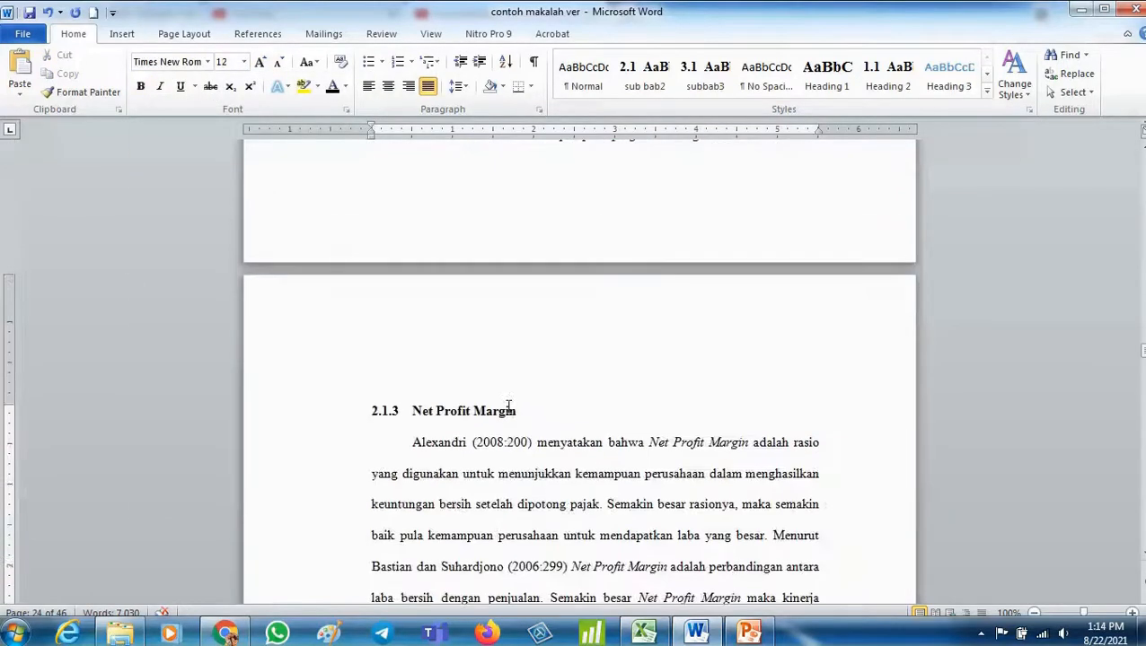
scroll(507, 405, up, 10)
scroll(639, 558, down, 13)
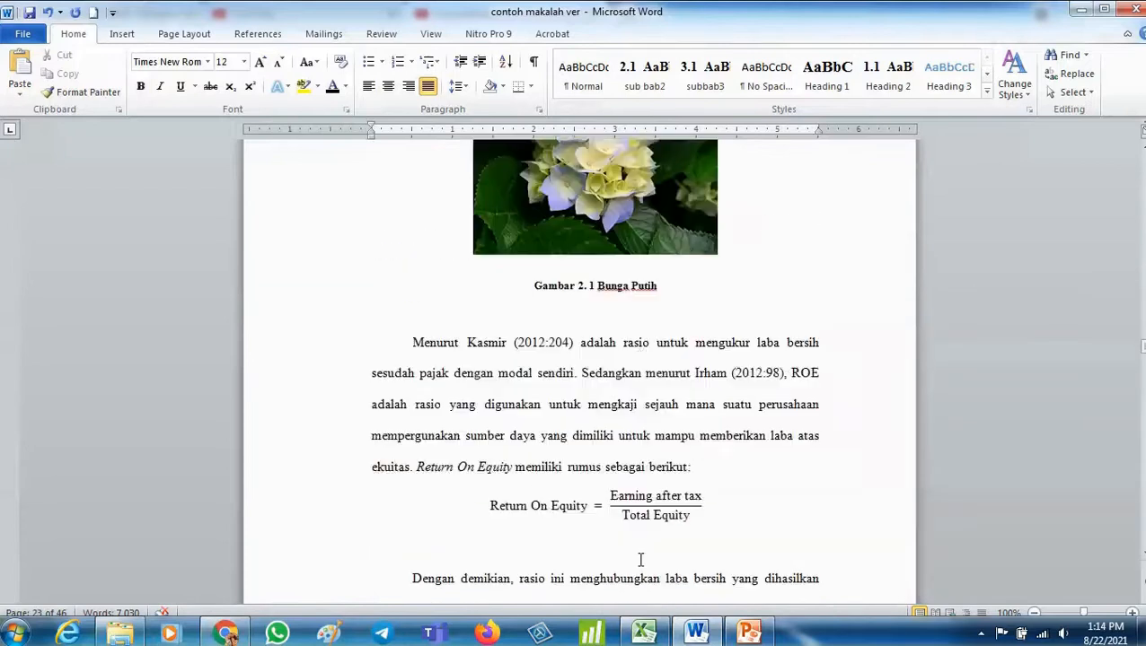
scroll(640, 558, down, 12)
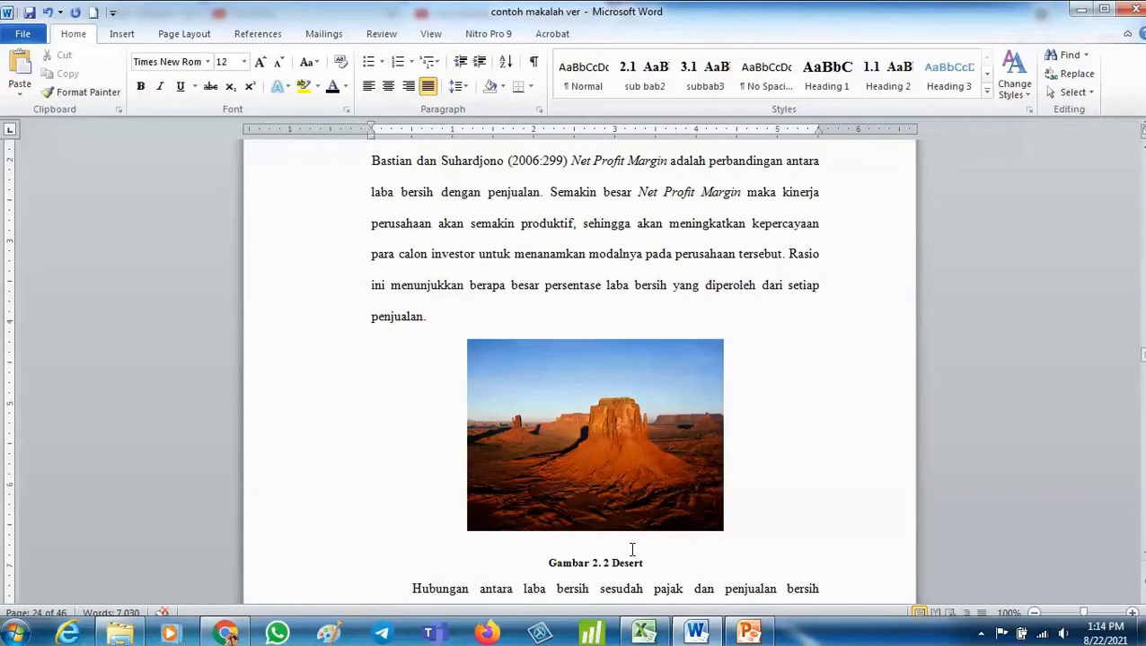
scroll(631, 548, up, 7)
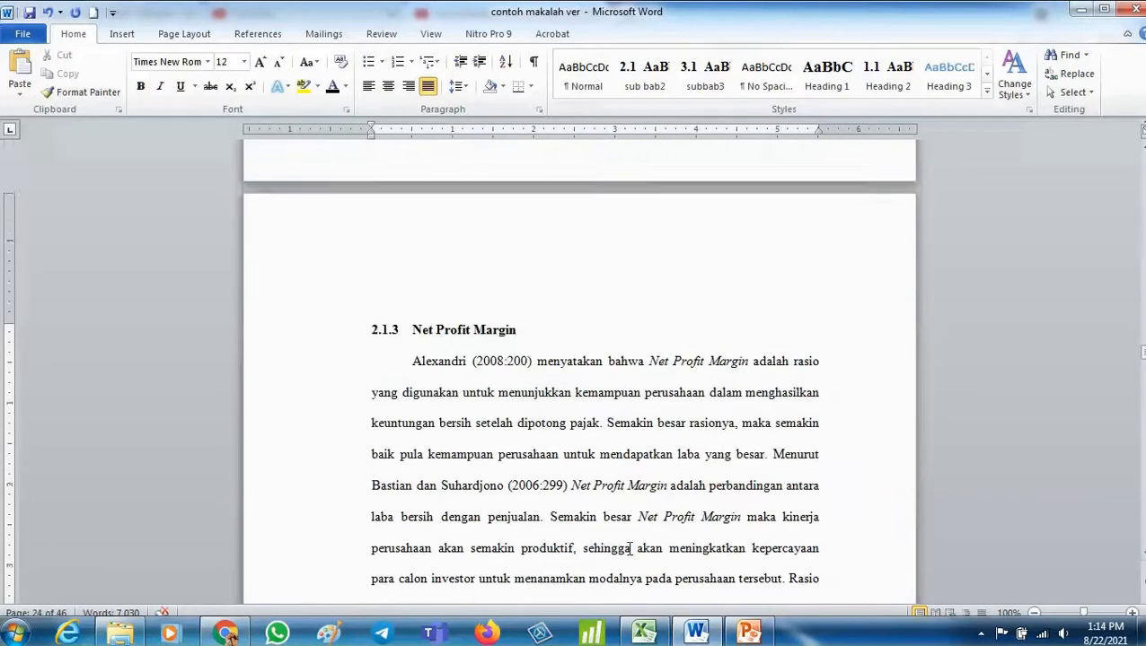
scroll(629, 549, down, 2)
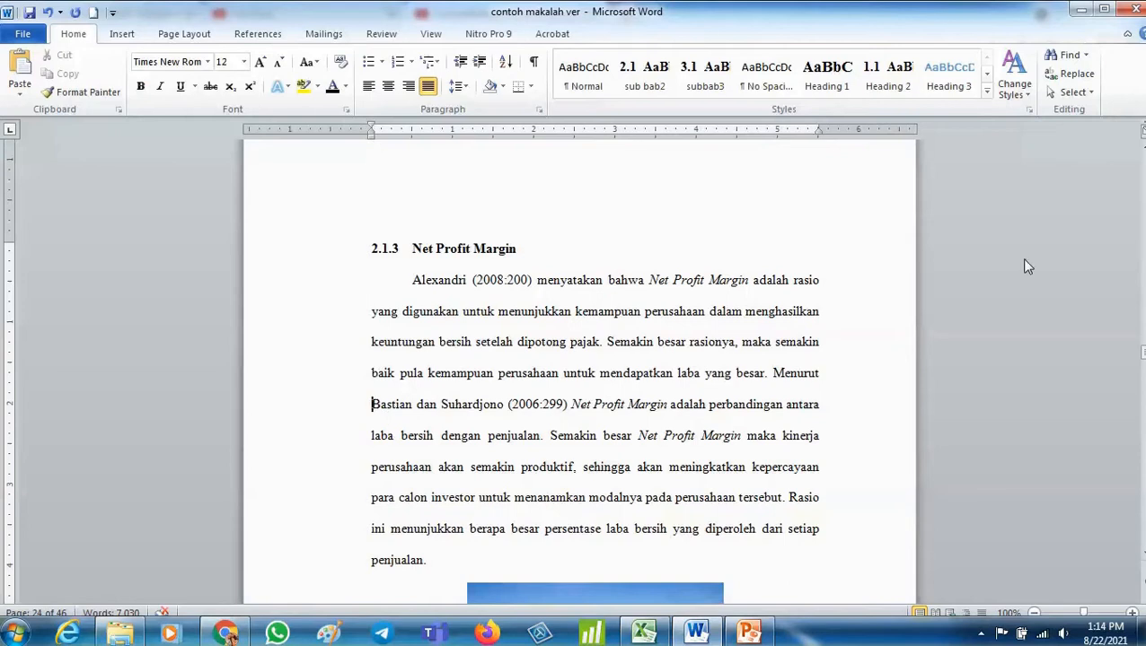
key(Return)
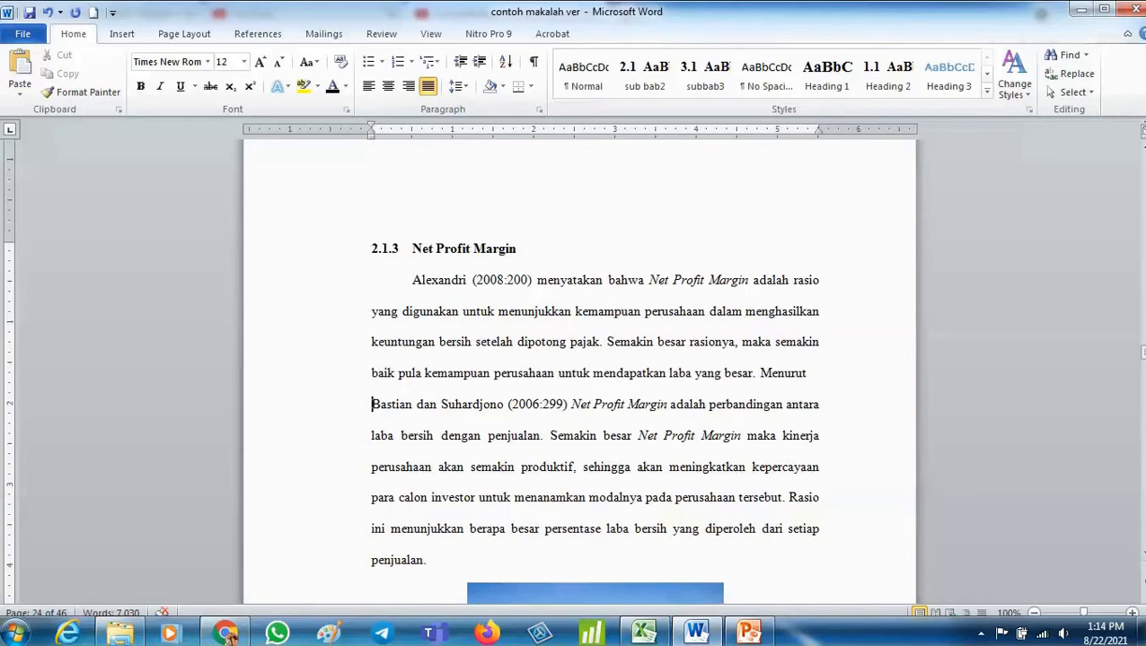
key(Left)
key(Return)
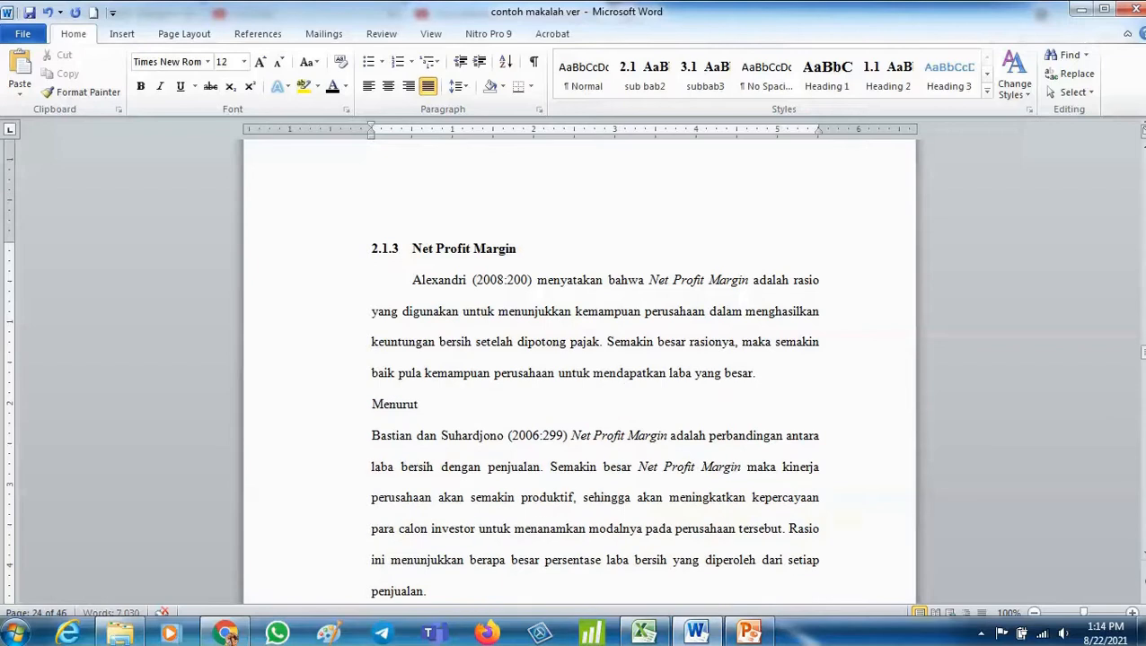
key(BackSpace)
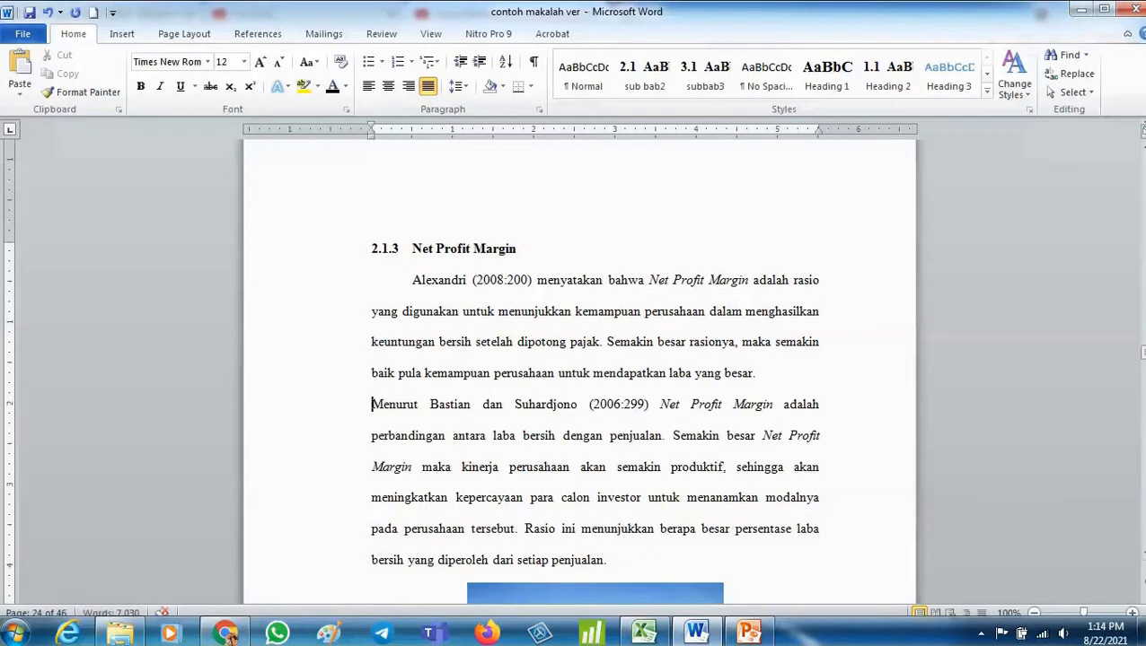
key(Return)
- Insert the Tulips sample picture into the new empty paragraph
click(585, 402)
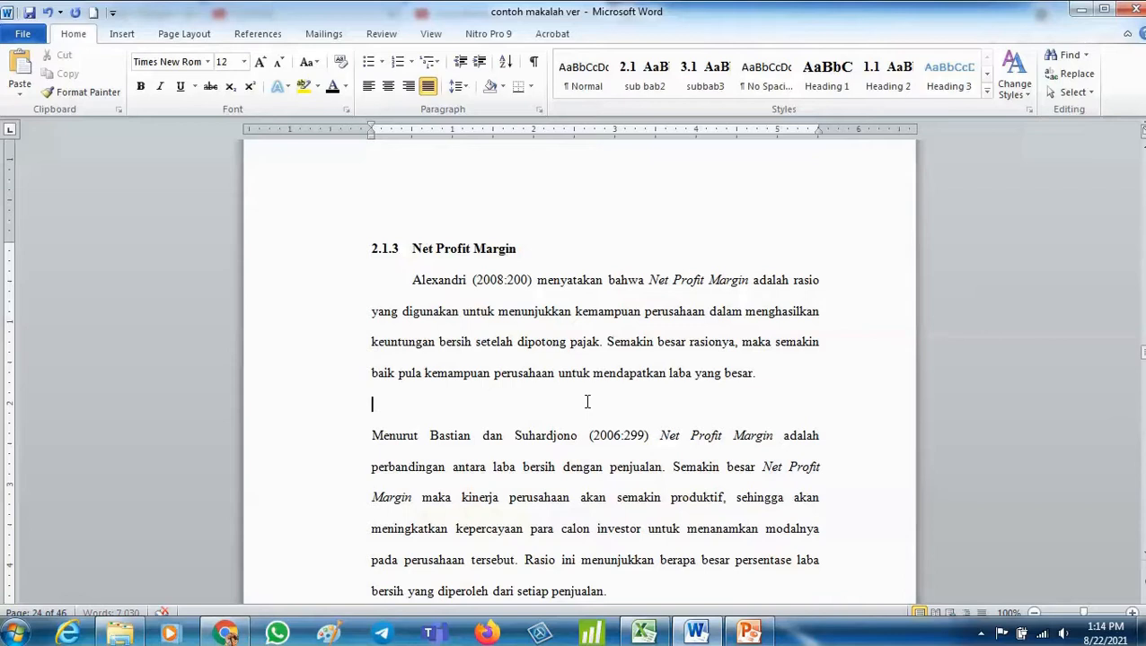
click(122, 33)
click(177, 67)
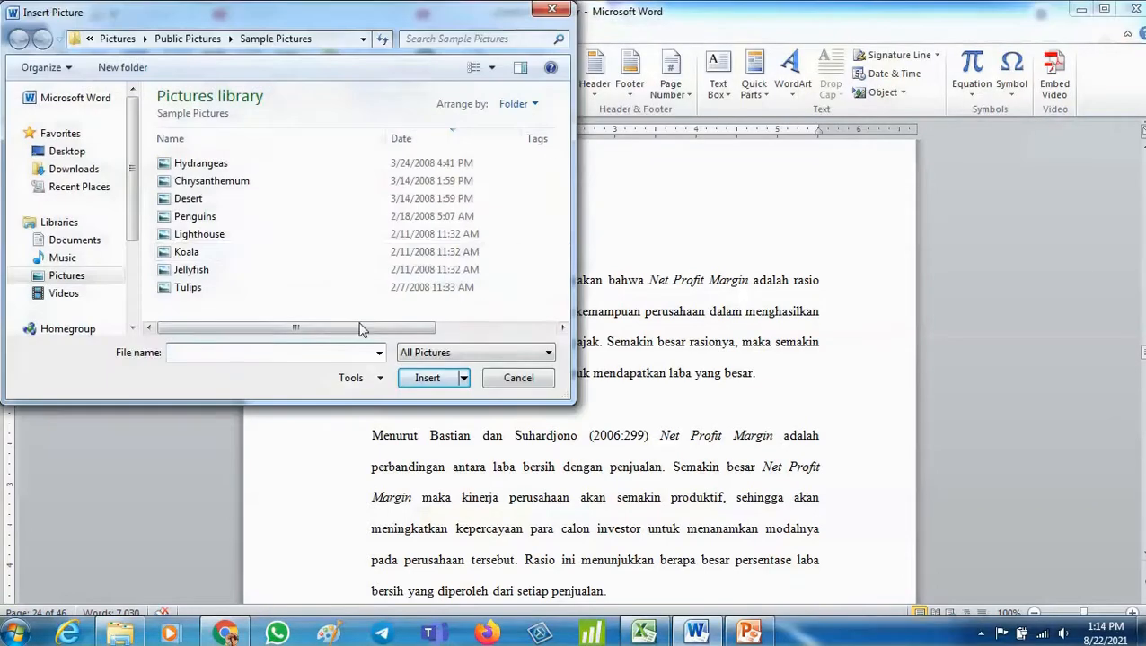
click(341, 254)
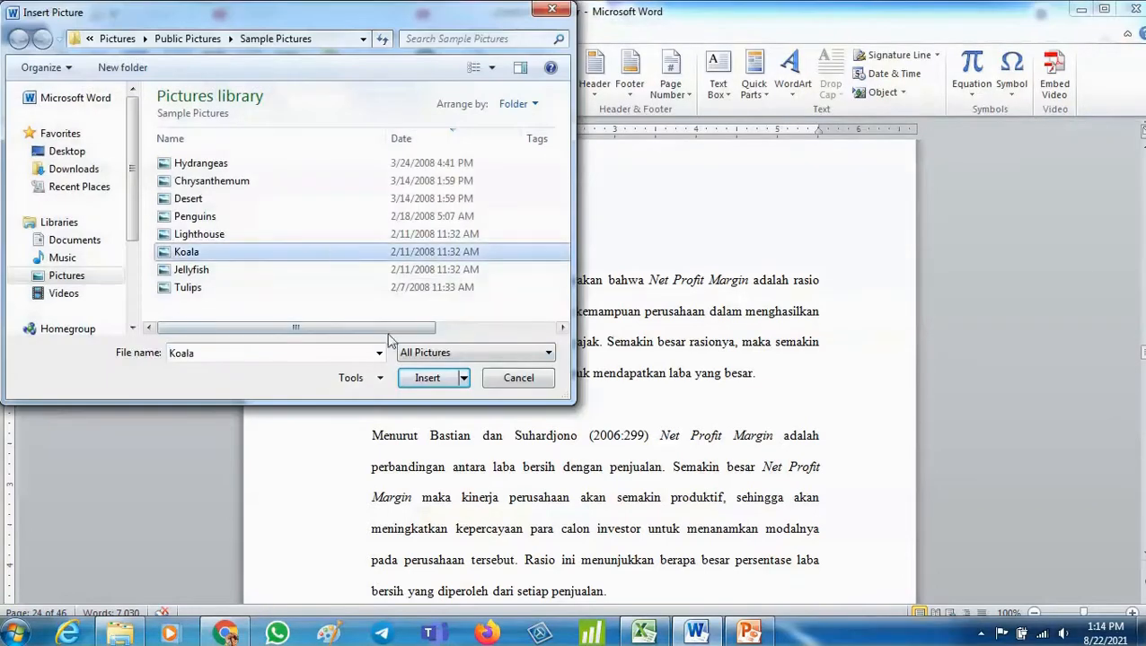
click(388, 287)
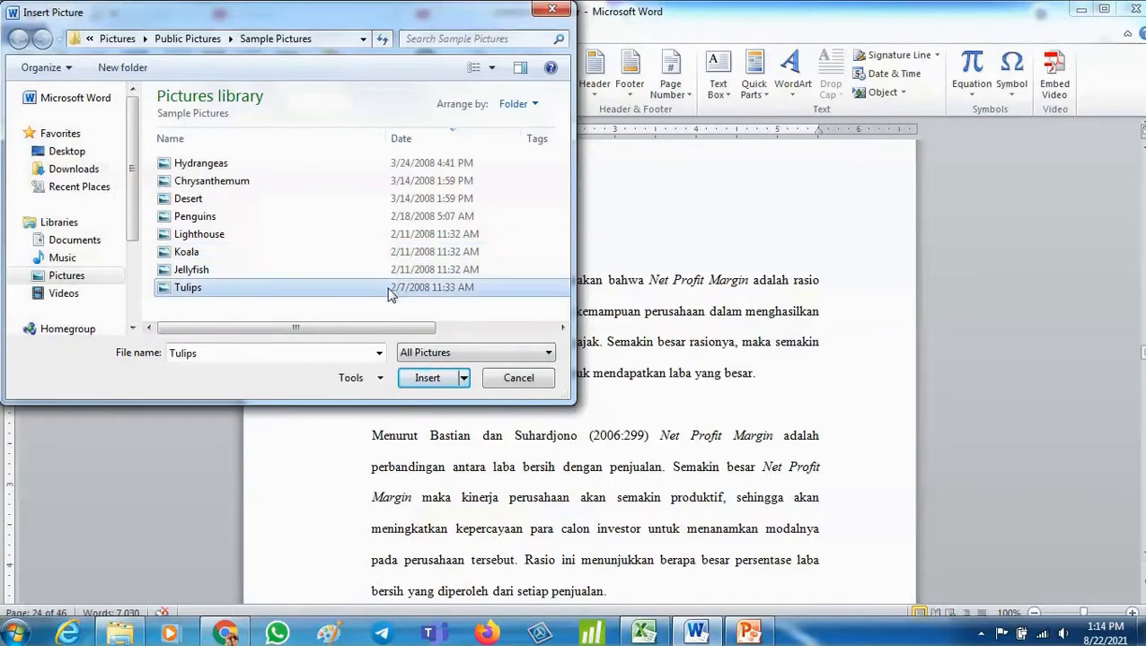
click(440, 376)
- Shrink the Tulips picture to about 2.81 by 3.75 inches and centre it
scroll(753, 288, down, 5)
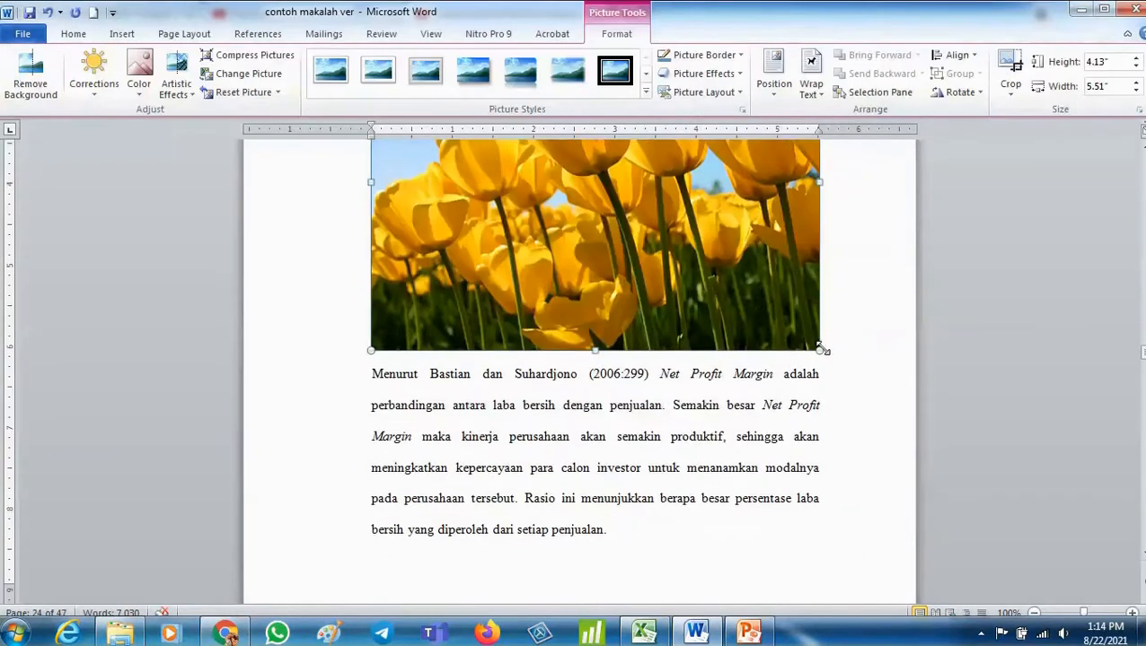
drag(819, 351, 569, 248)
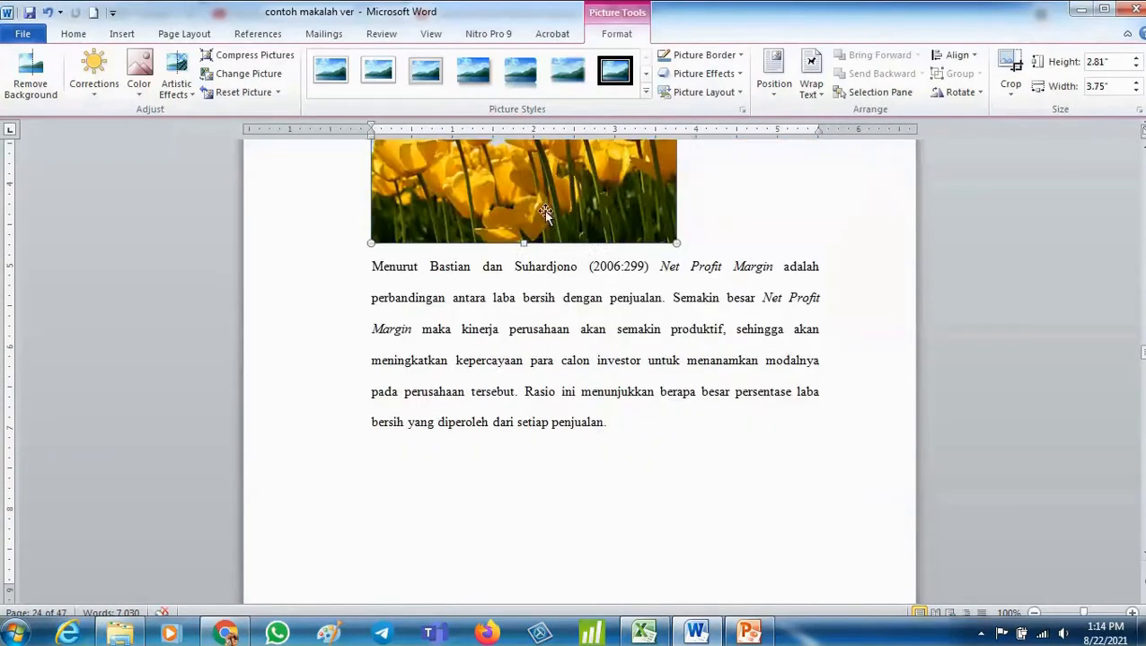
click(74, 34)
click(388, 85)
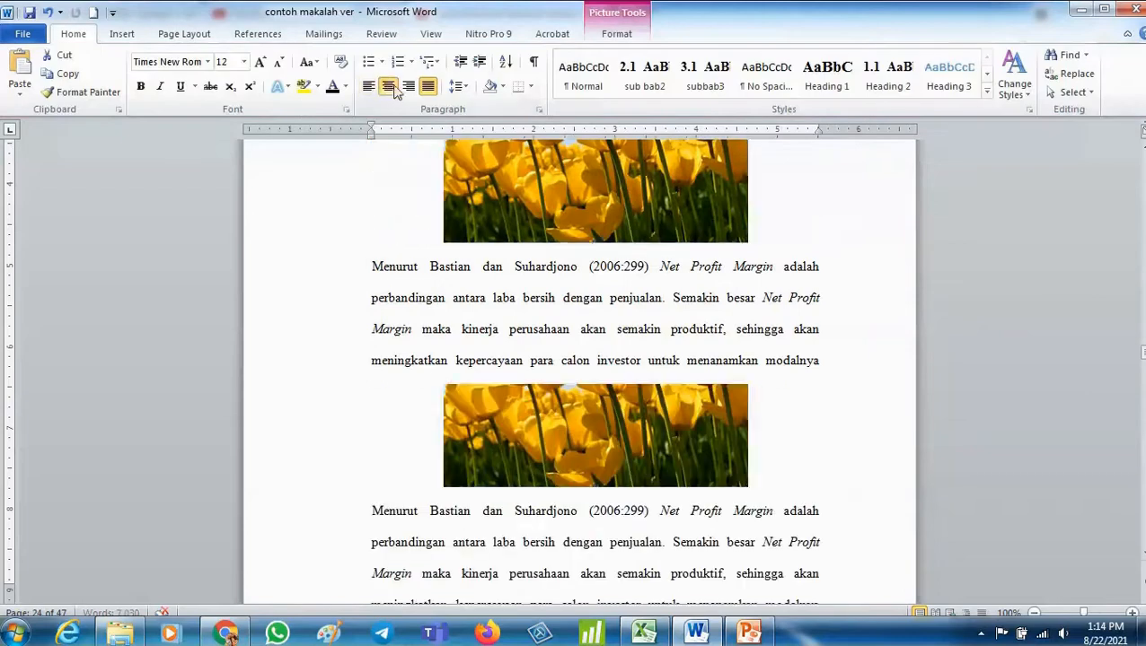
- Insert a caption reading "Tulips" below the Tulips picture using the Gambar 2. label
right_click(621, 301)
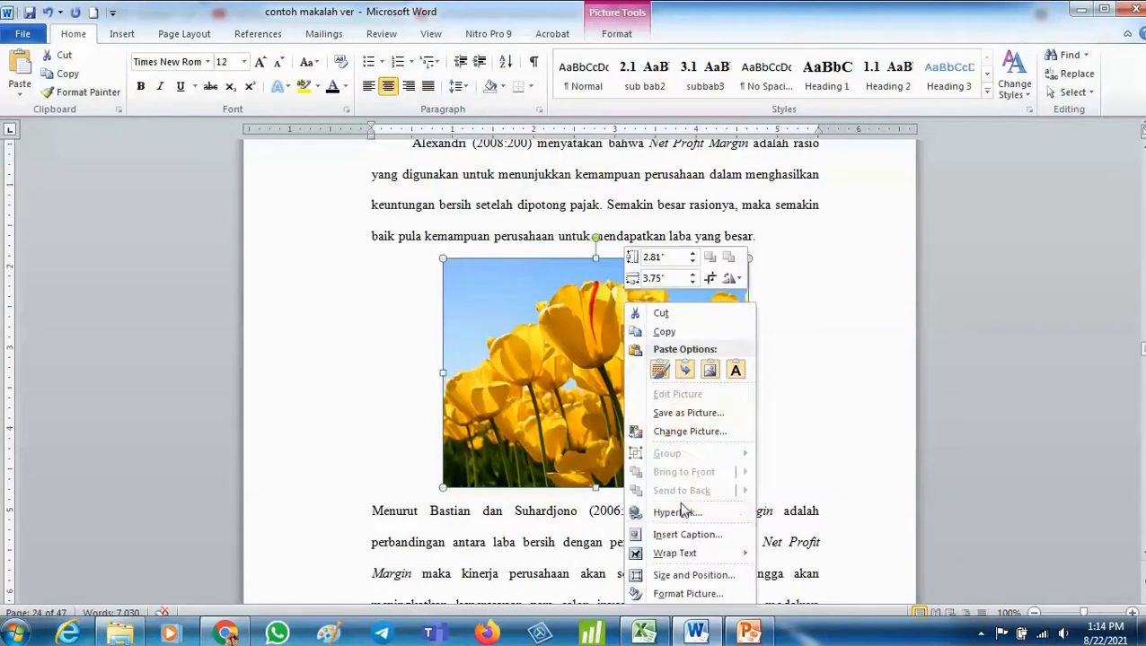
click(697, 534)
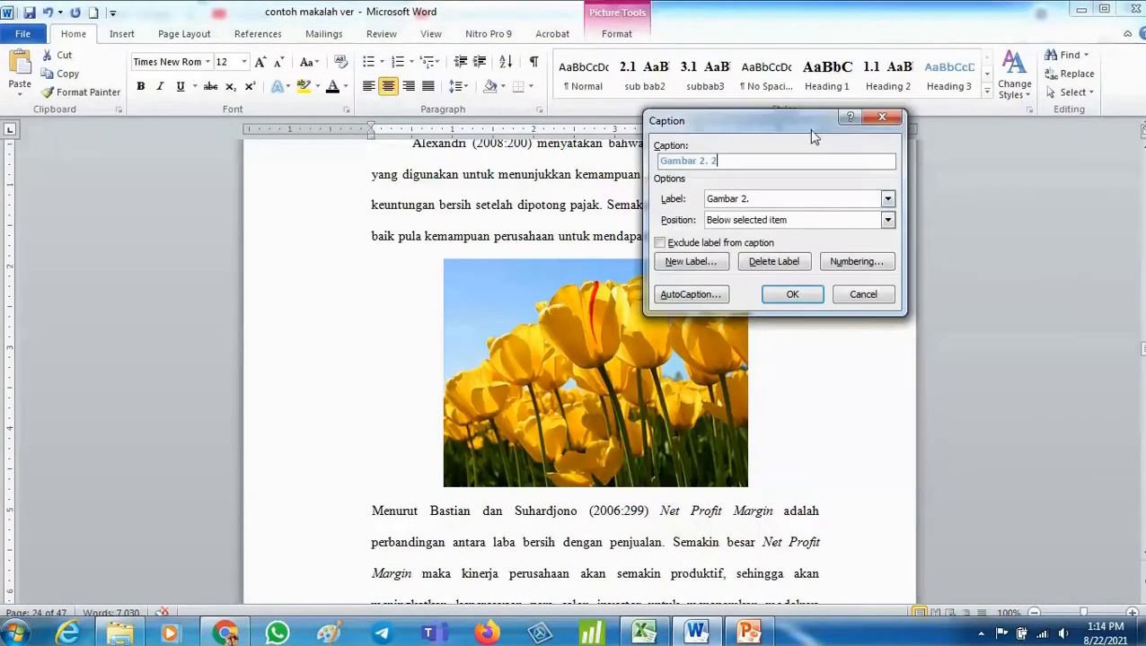
text(Tulips)
key(Return)
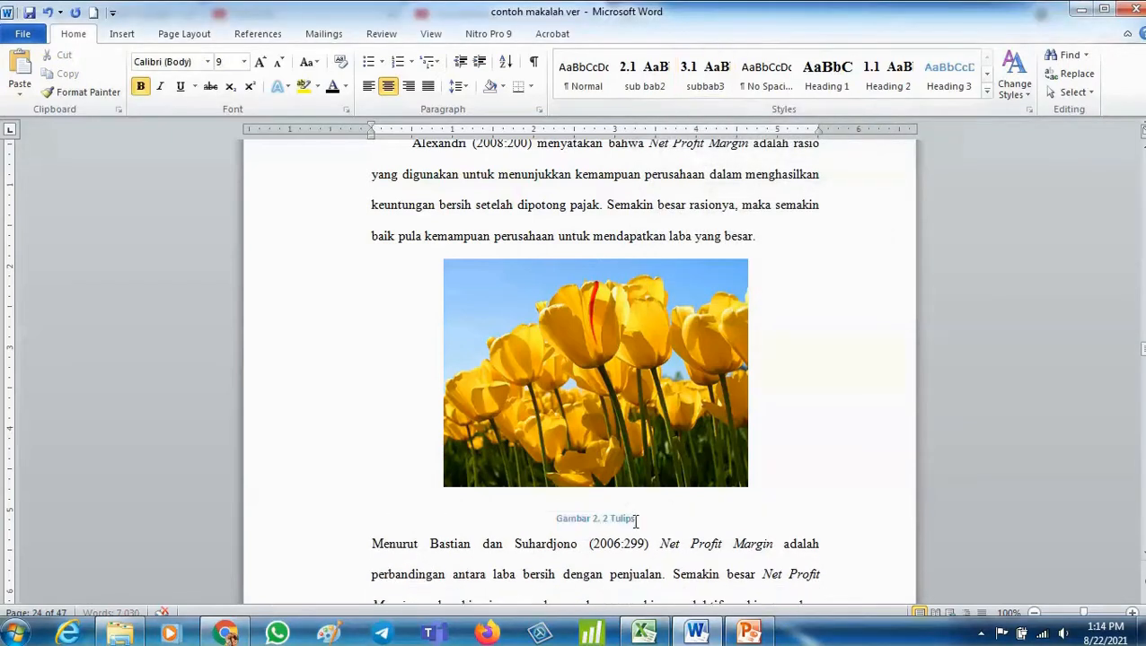
- Try reducing the spacing after the Tulips caption paragraph, then undo that spacing change
scroll(532, 520, down, 15)
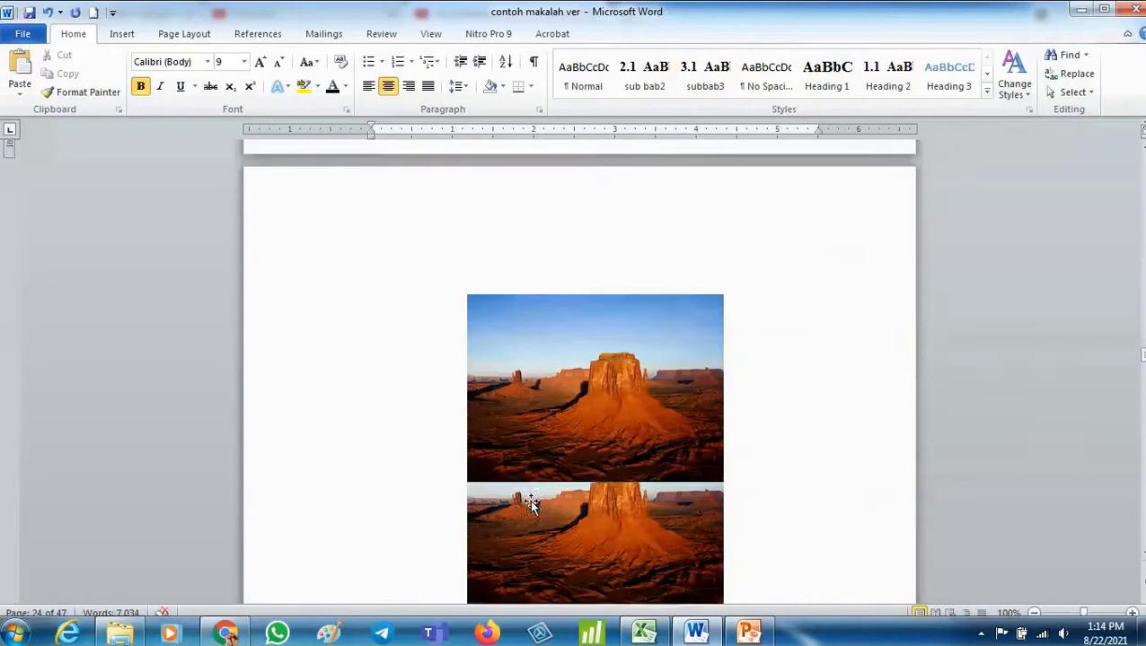
click(561, 396)
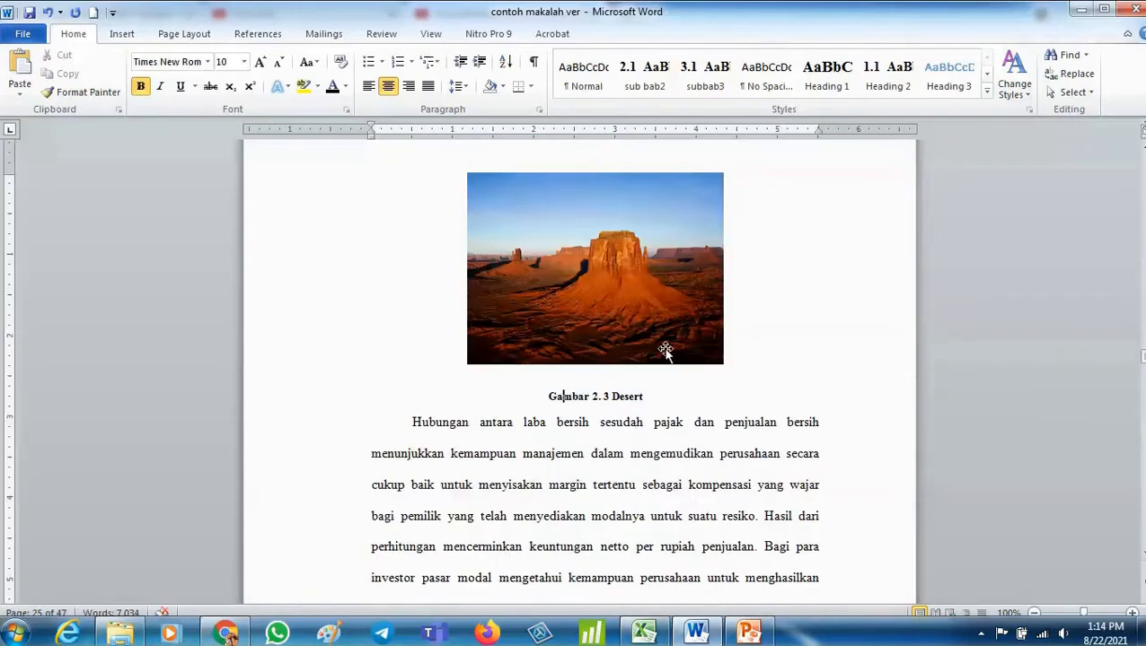
scroll(764, 330, up, 10)
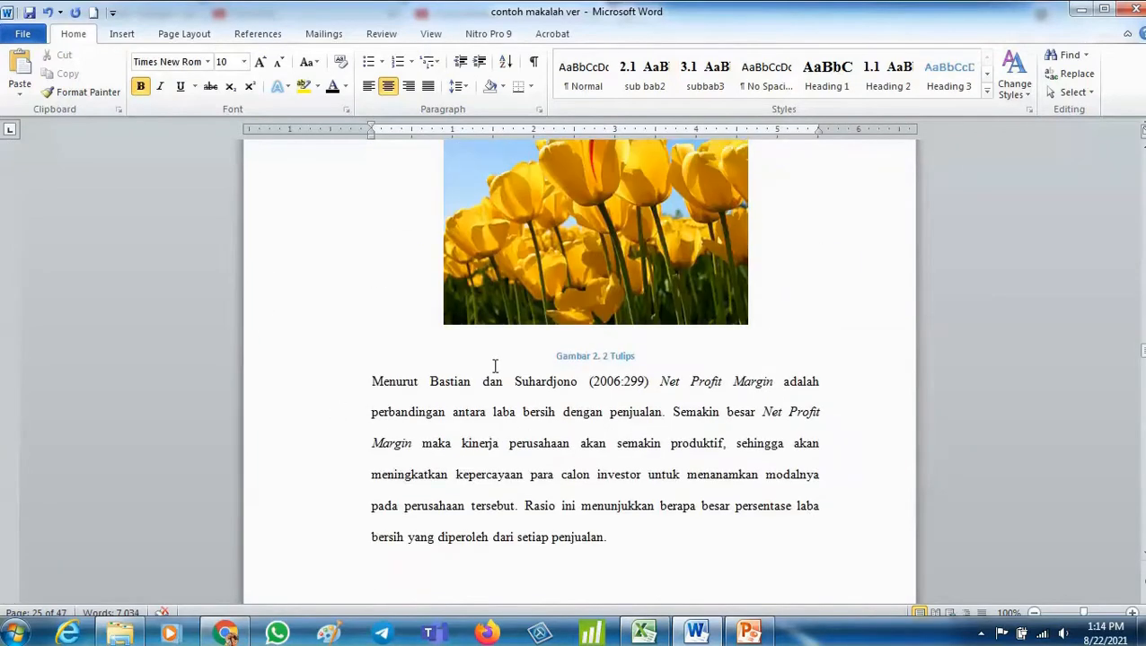
drag(494, 367, 665, 356)
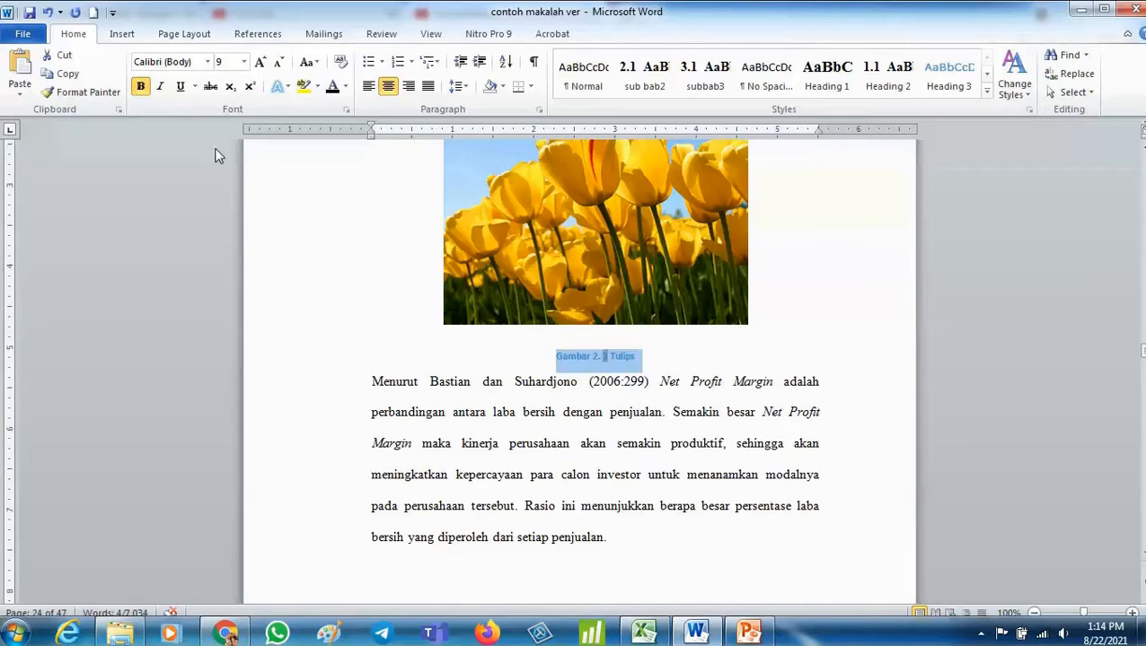
click(540, 109)
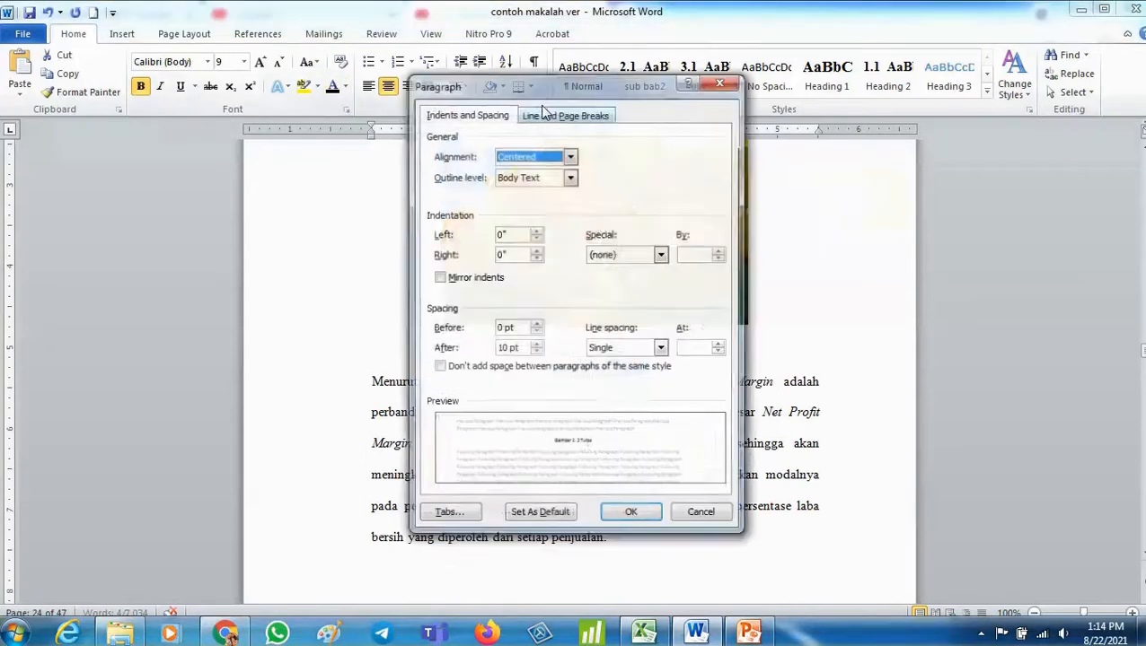
click(536, 352)
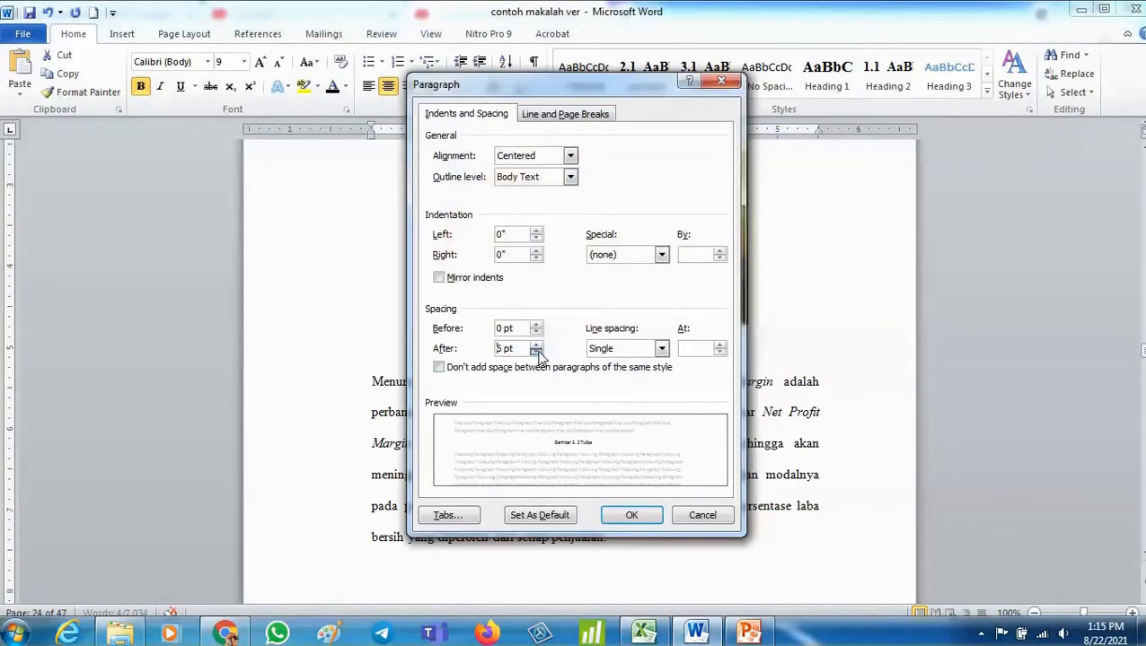
click(536, 352)
click(625, 513)
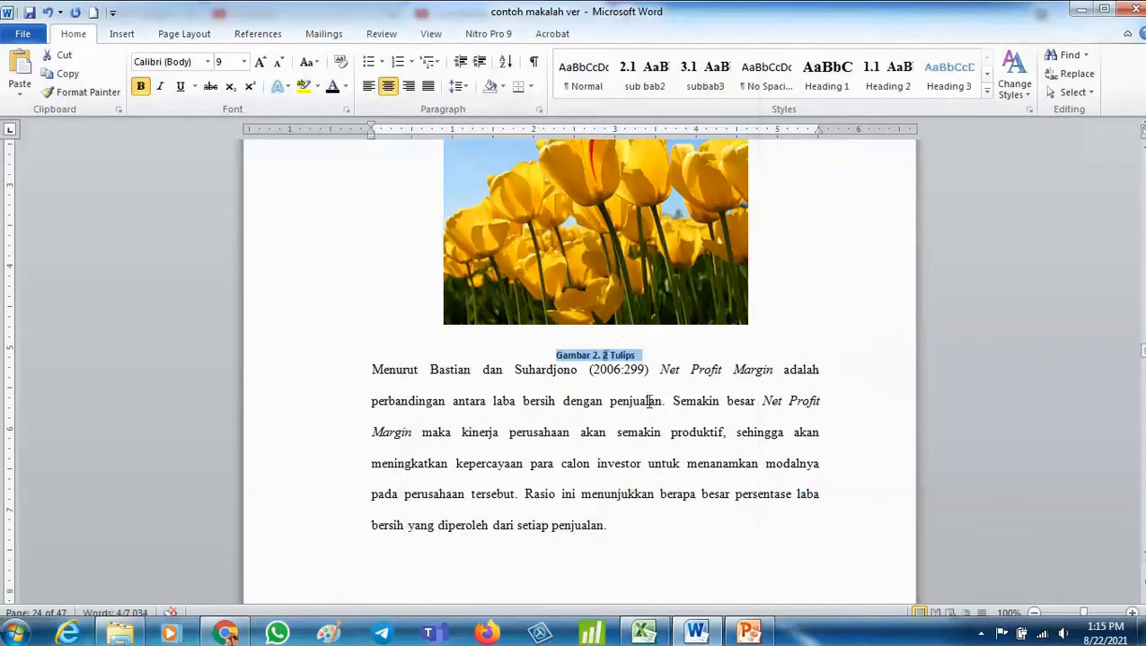
click(625, 316)
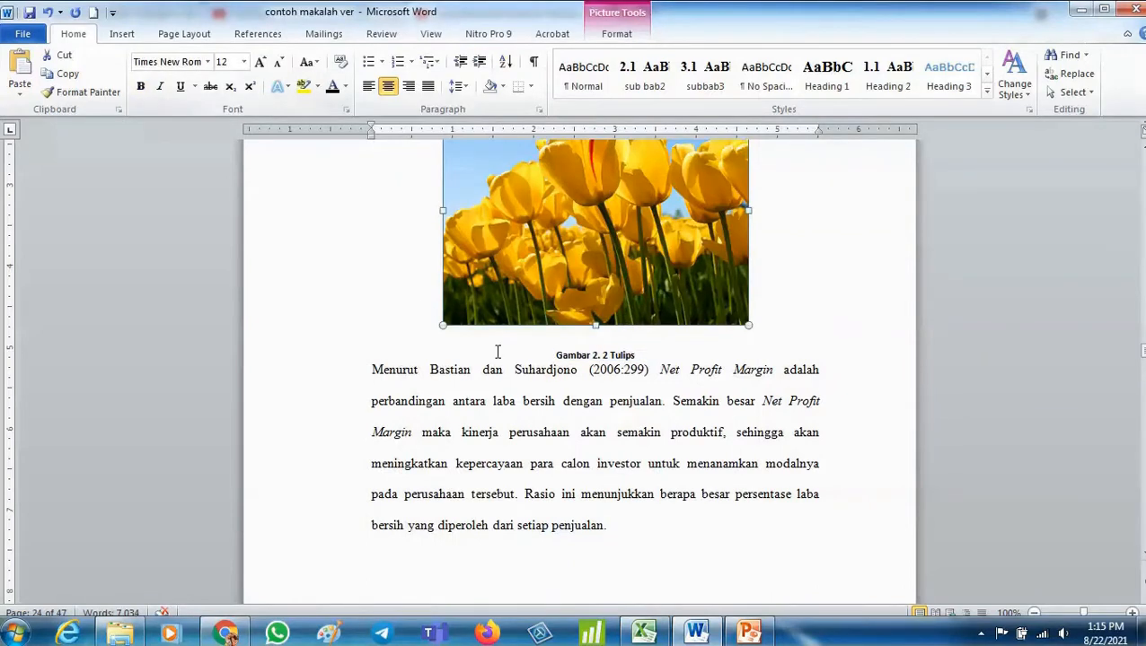
key(ctrl+z)
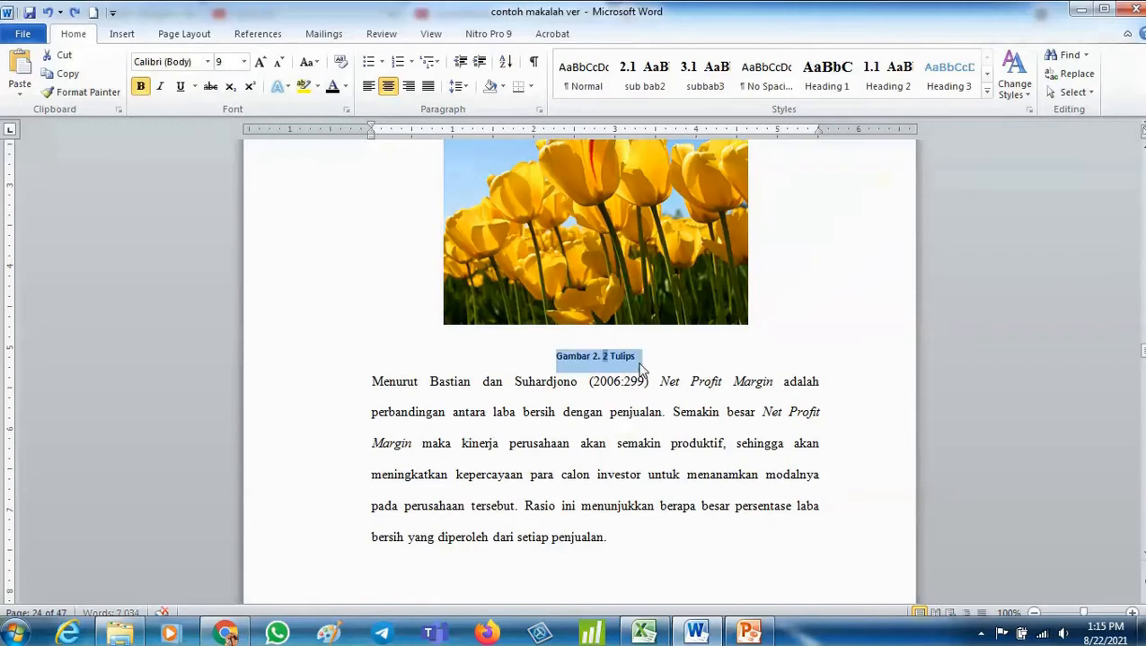
- Review the pictures and their captions through the Net Profit Margin and ROE sections
click(658, 357)
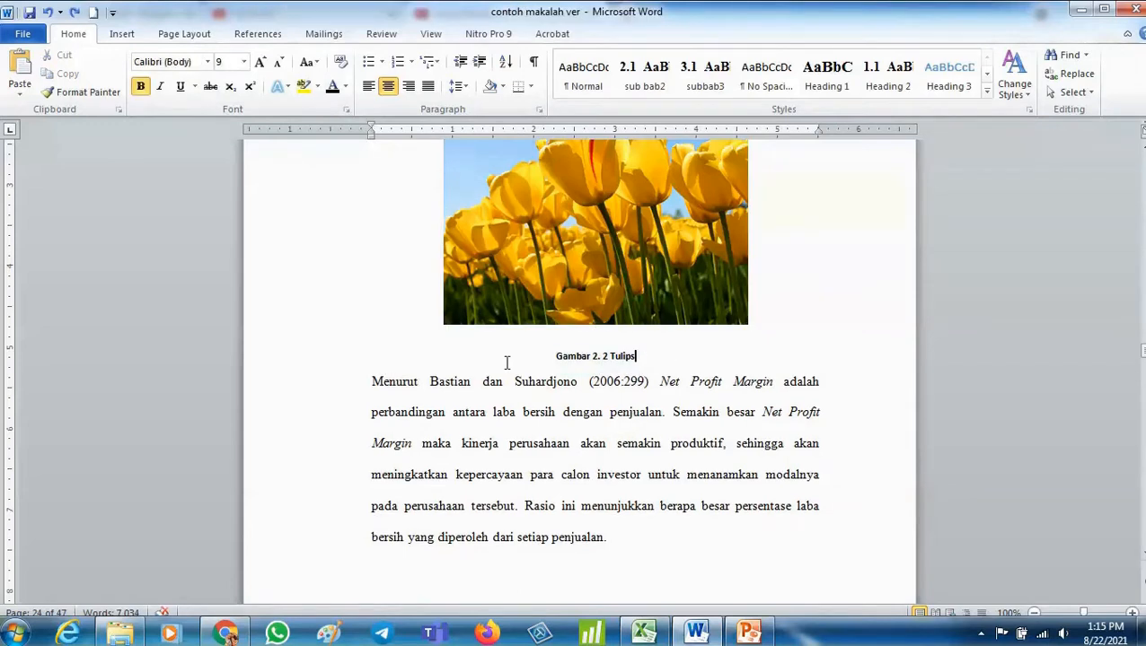
click(563, 295)
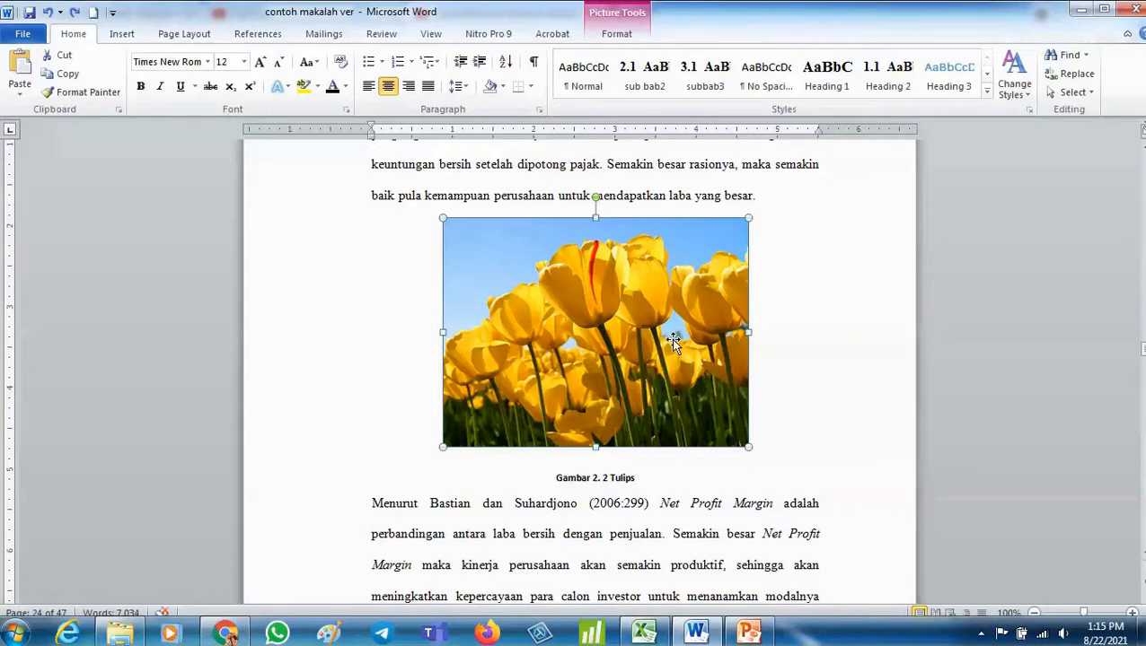
scroll(673, 342, down, 10)
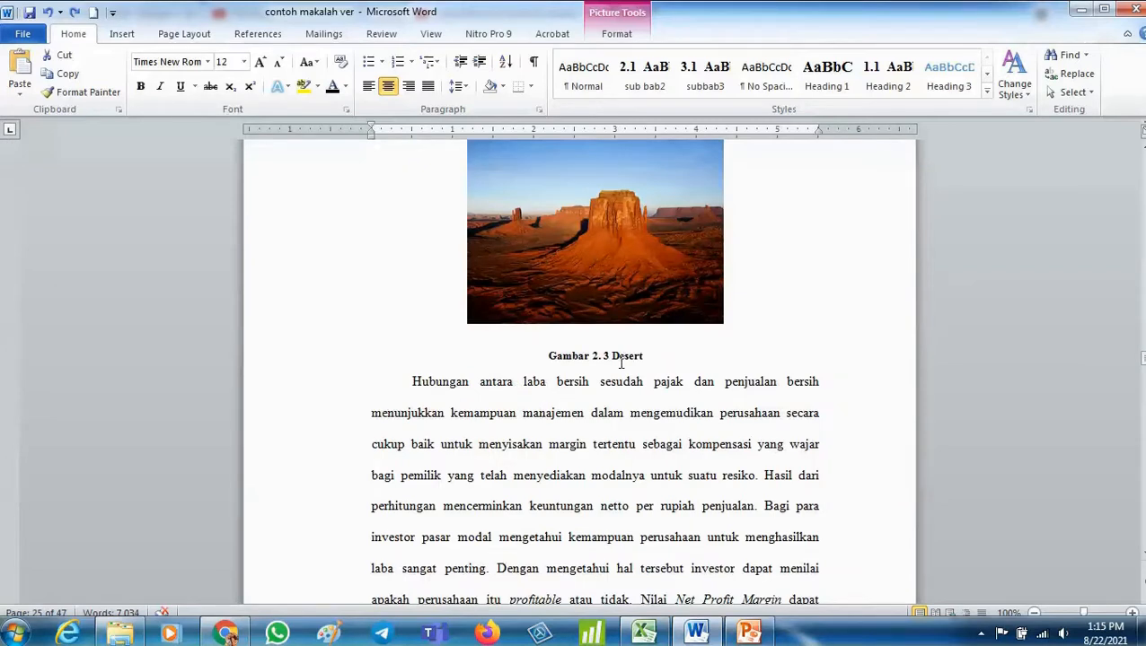
scroll(619, 362, down, 3)
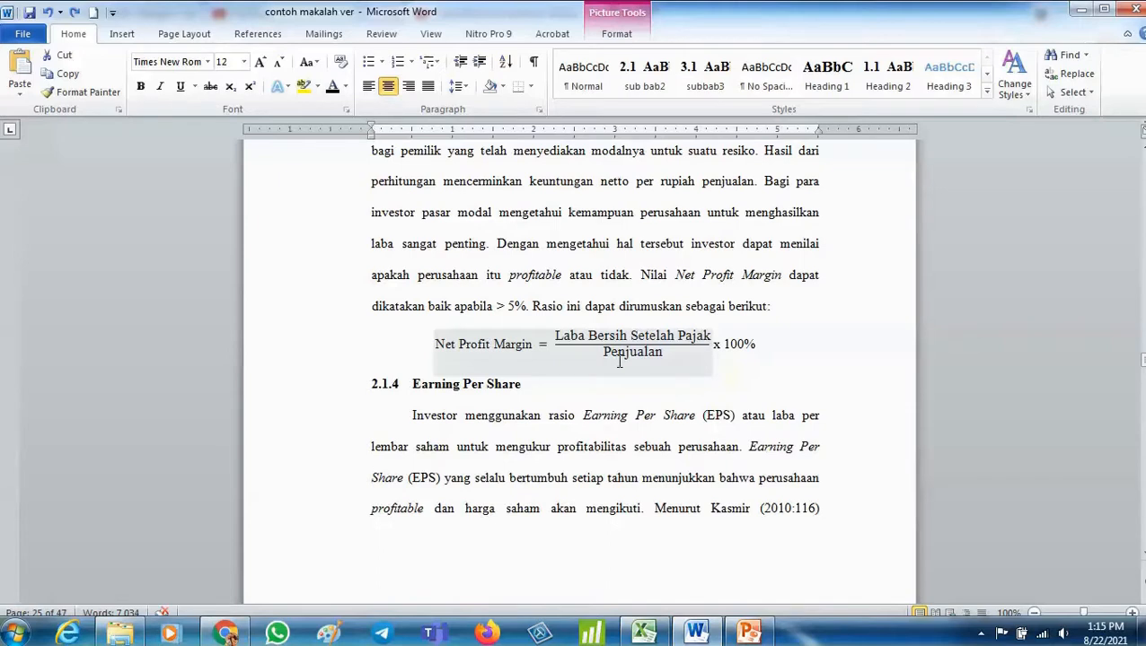
scroll(619, 362, down, 1)
scroll(619, 362, up, 8)
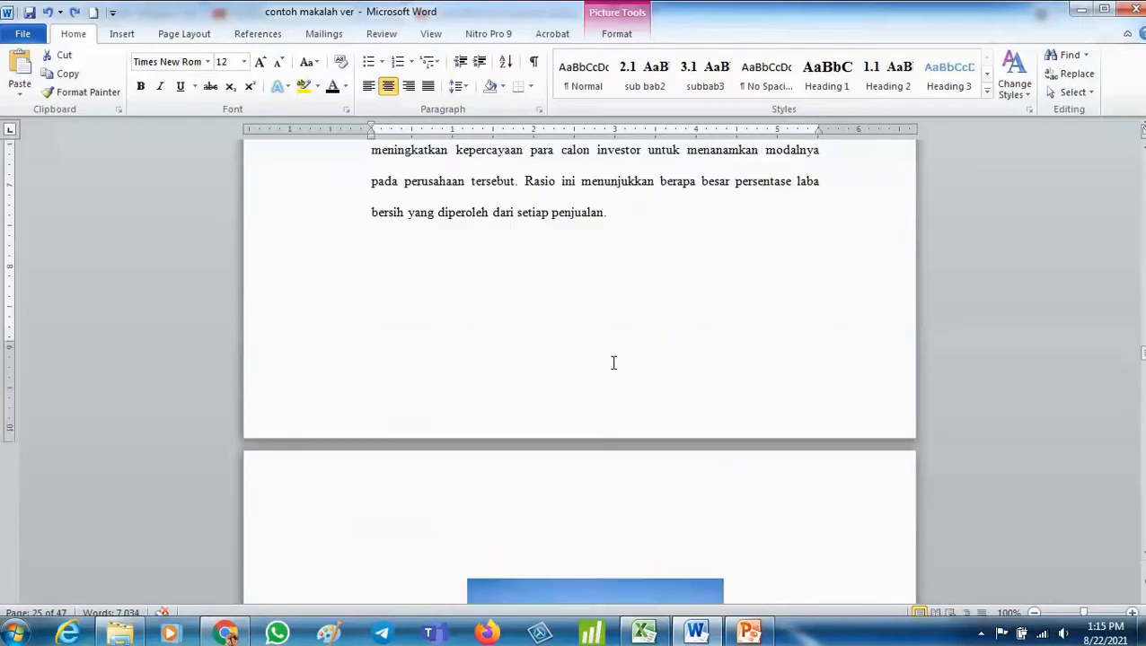
scroll(613, 362, up, 3)
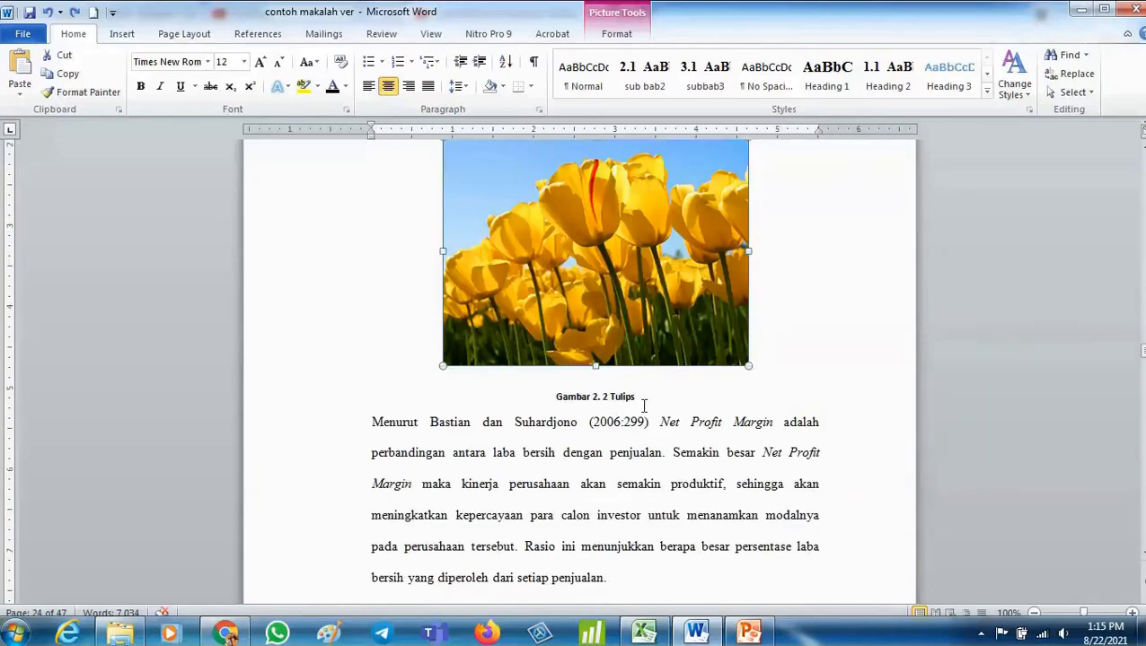
scroll(634, 391, down, 8)
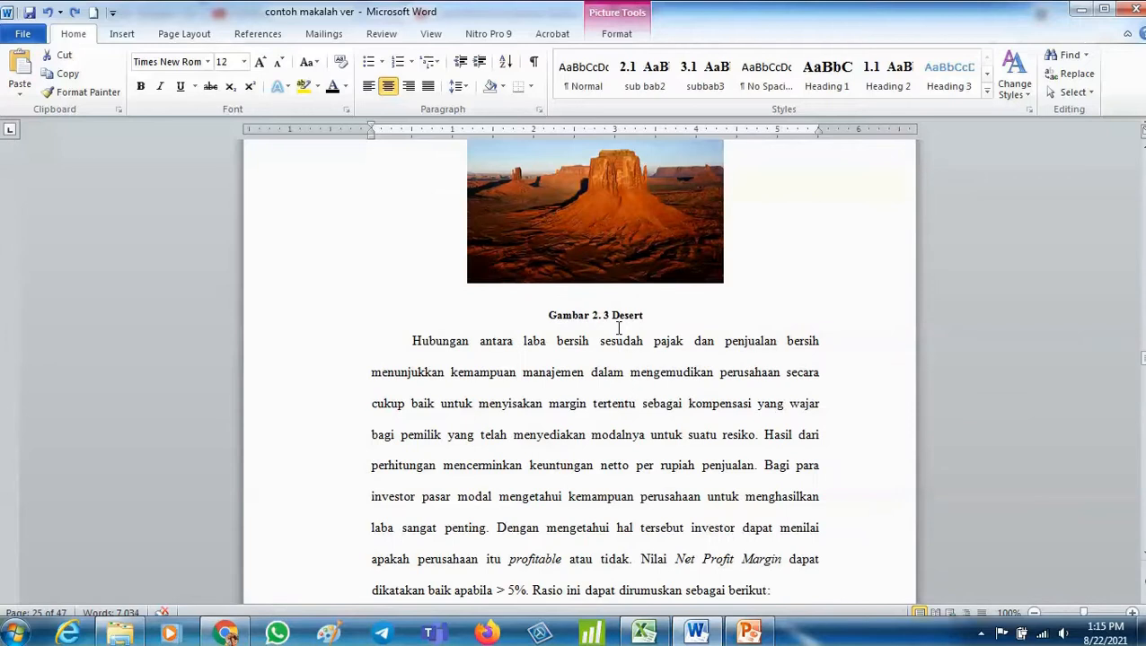
scroll(618, 328, down, 1)
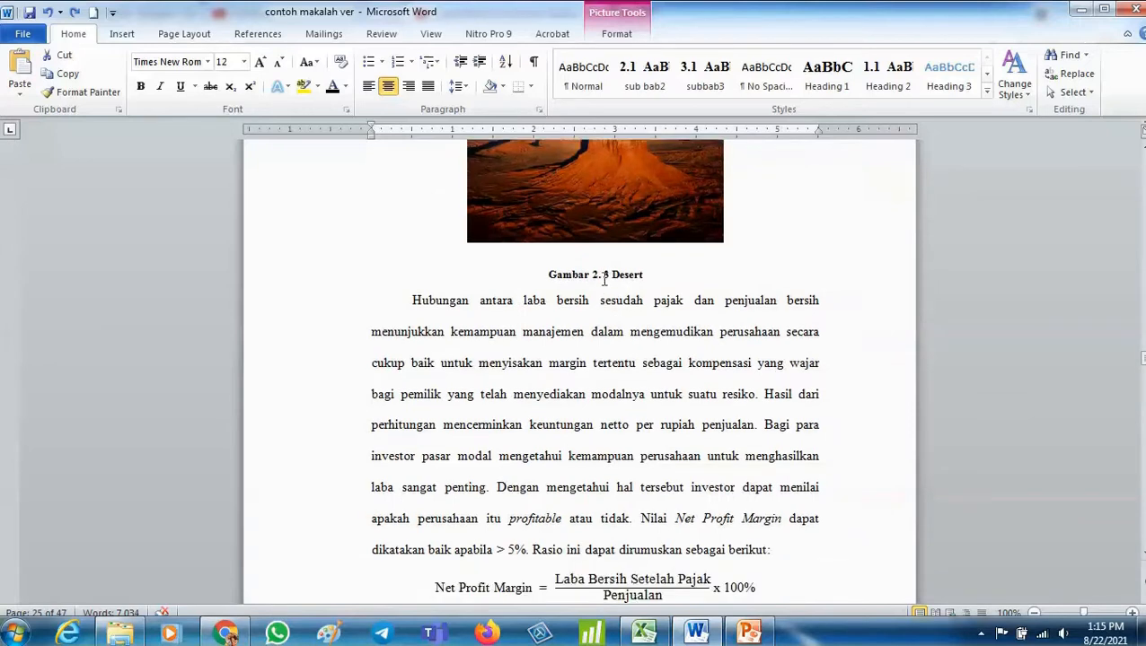
click(604, 279)
scroll(602, 285, down, 5)
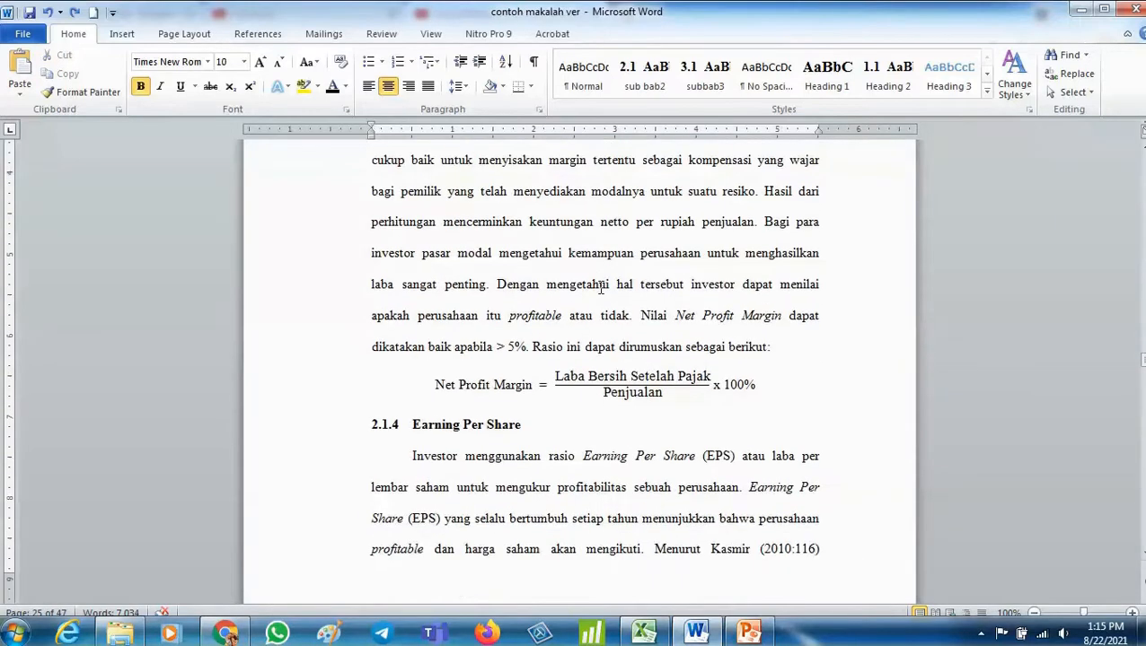
scroll(601, 285, down, 10)
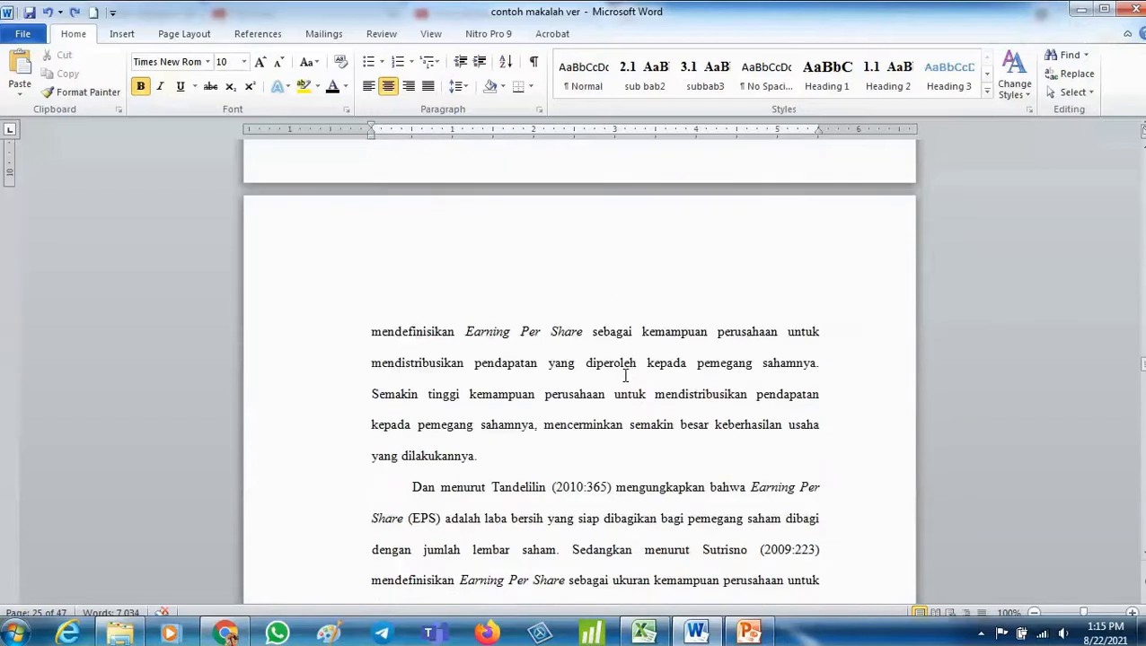
scroll(626, 376, up, 20)
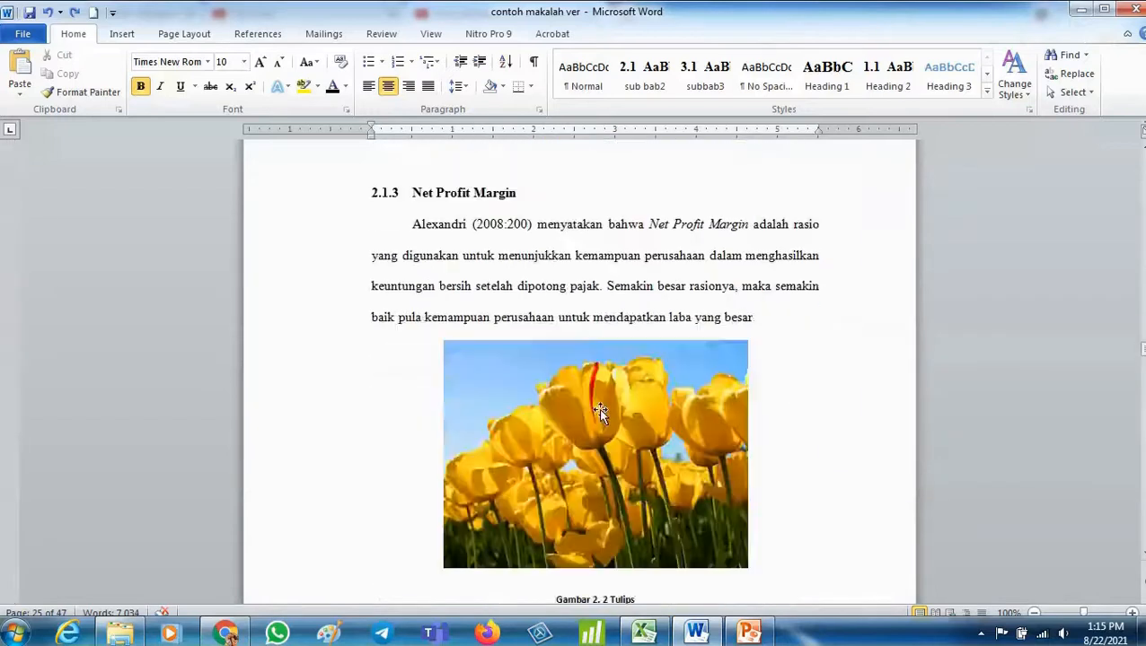
scroll(600, 411, up, 15)
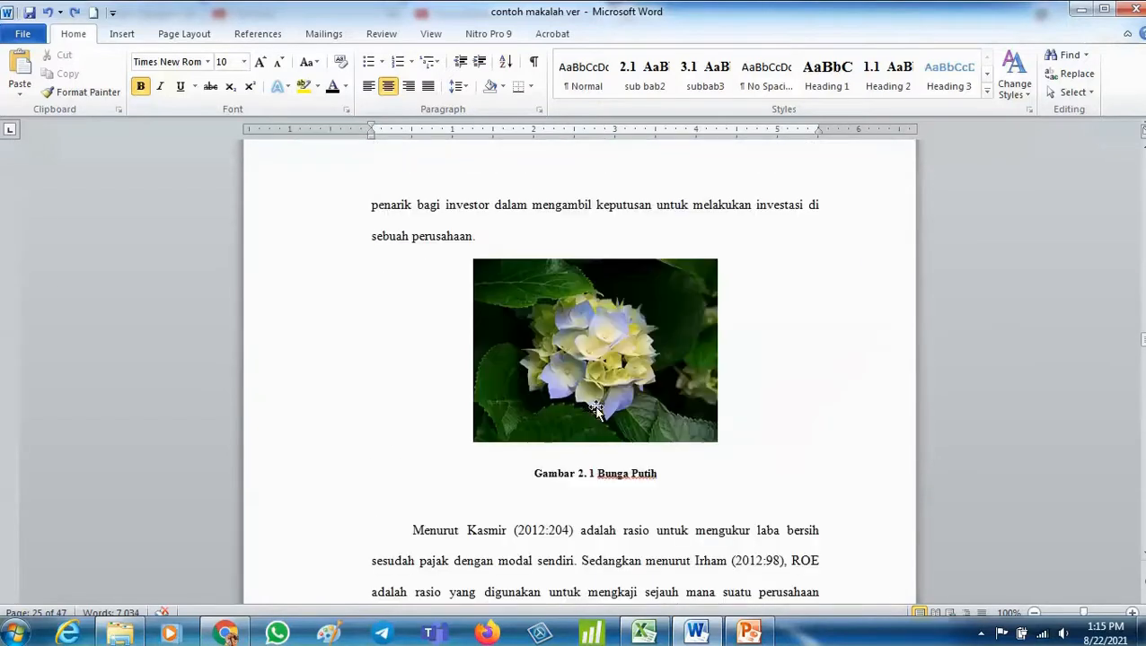
scroll(579, 478, down, 12)
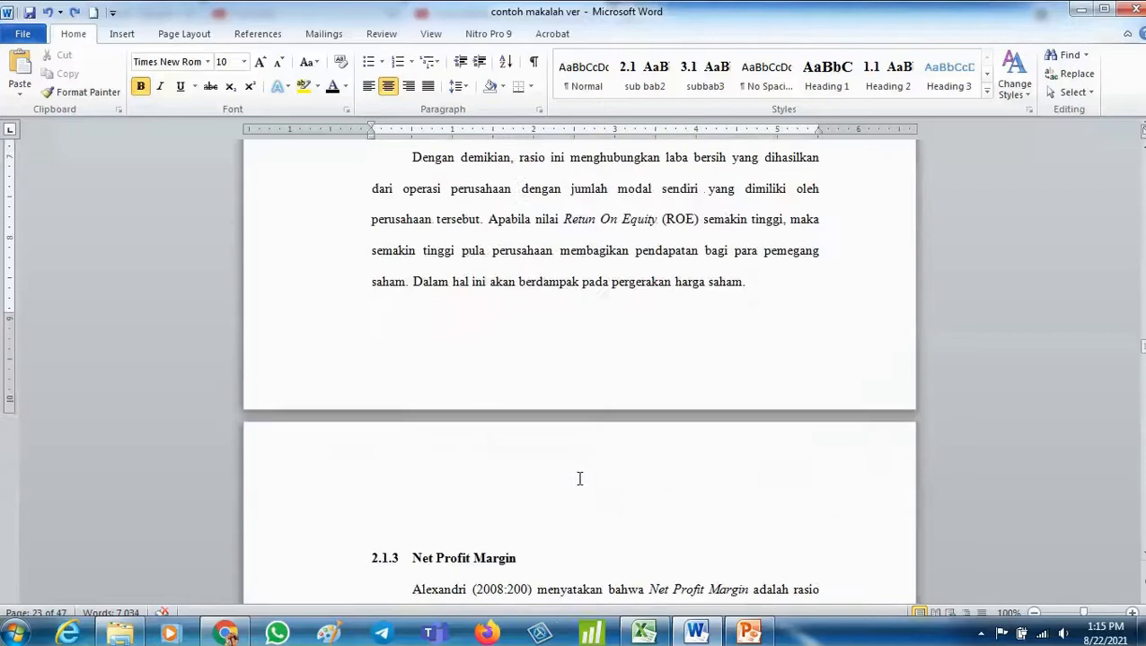
scroll(579, 478, down, 4)
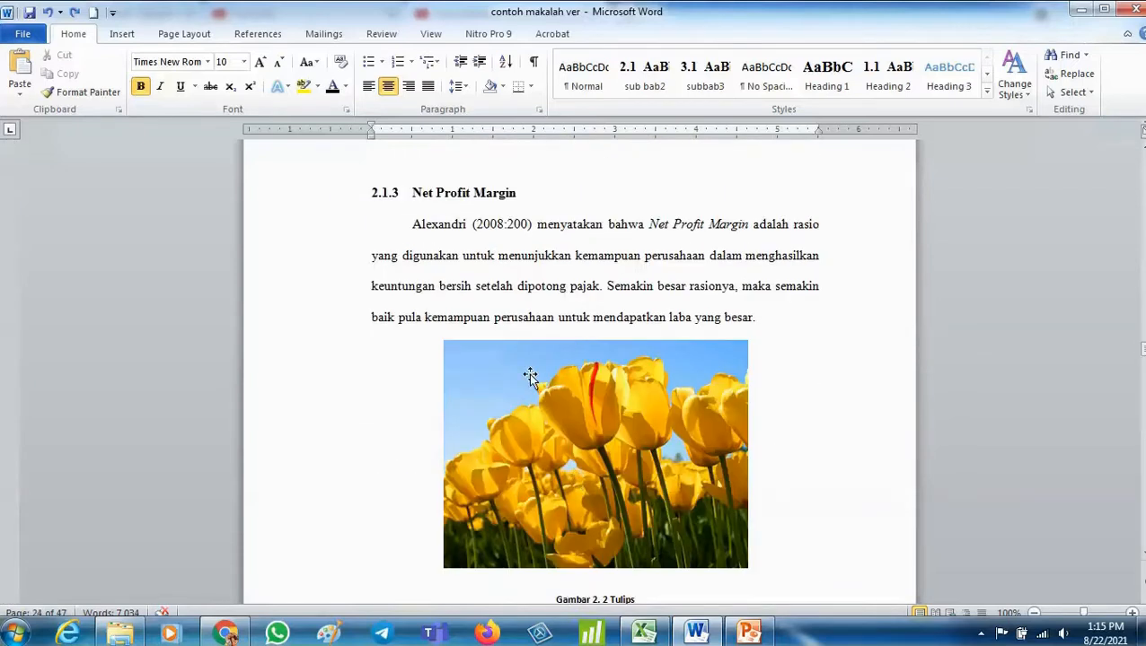
scroll(530, 375, up, 15)
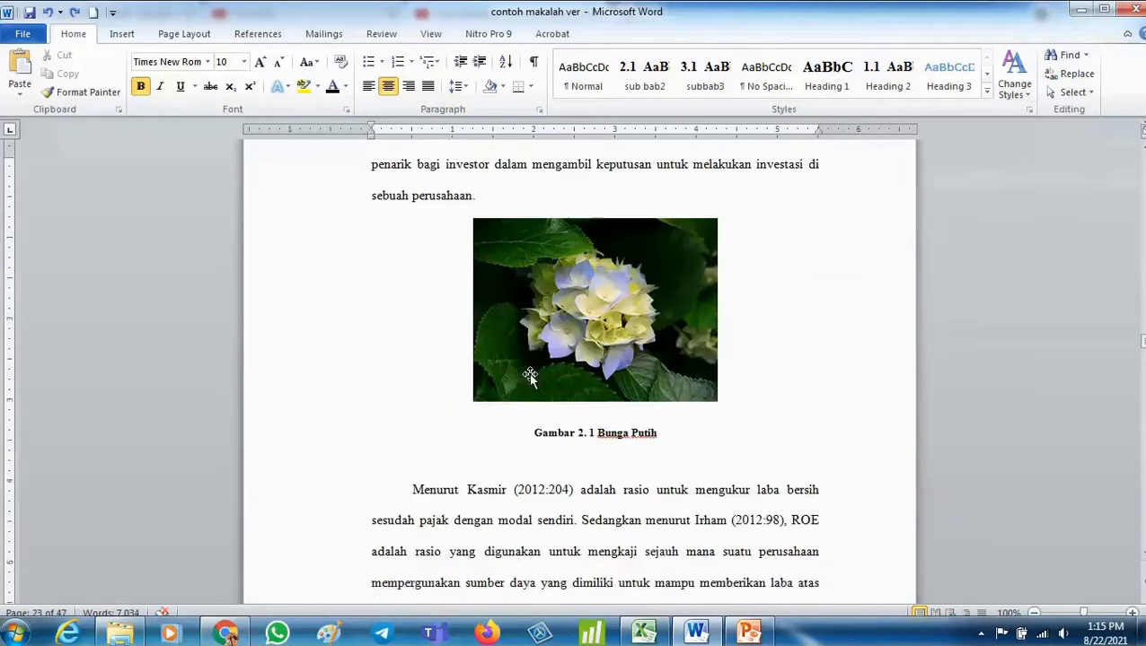
scroll(529, 377, up, 1)
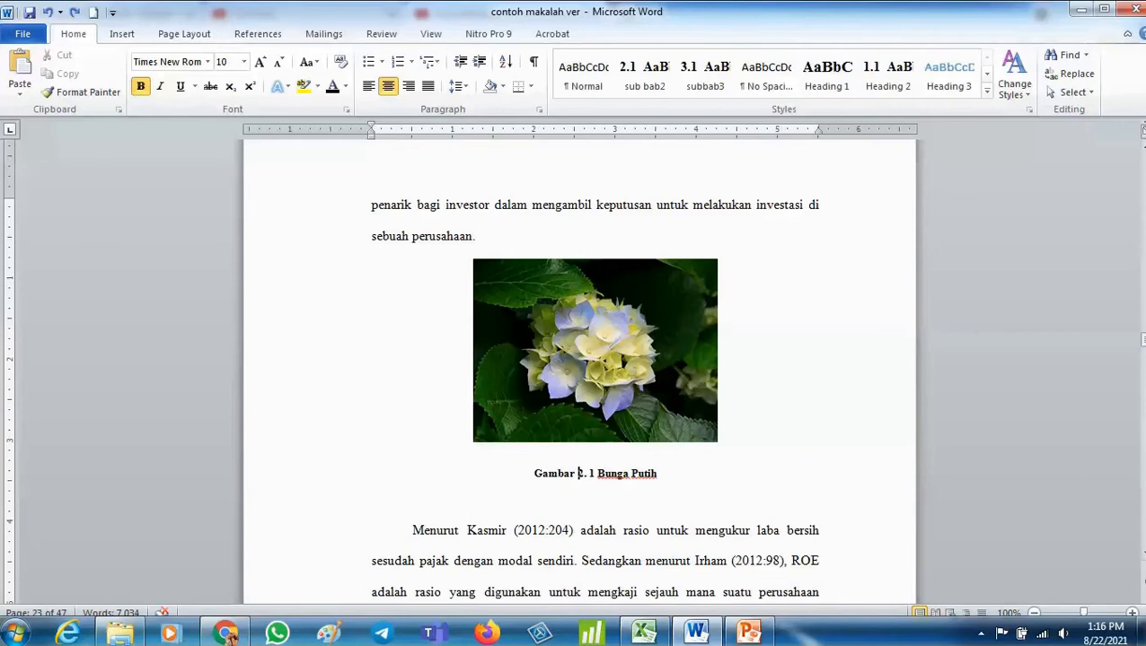
- Insert a table of figures below the DAFTAR GAMBAR heading using the Gambar 1. caption label
drag(1143, 342, 1142, 134)
scroll(212, 552, down, 20)
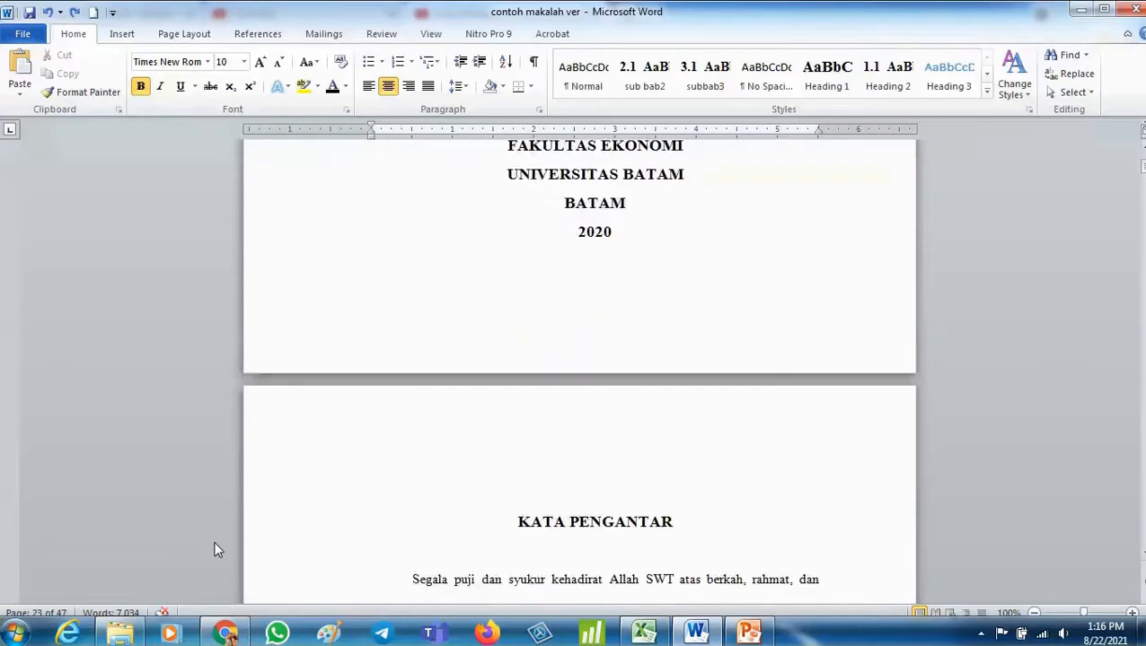
scroll(209, 549, down, 20)
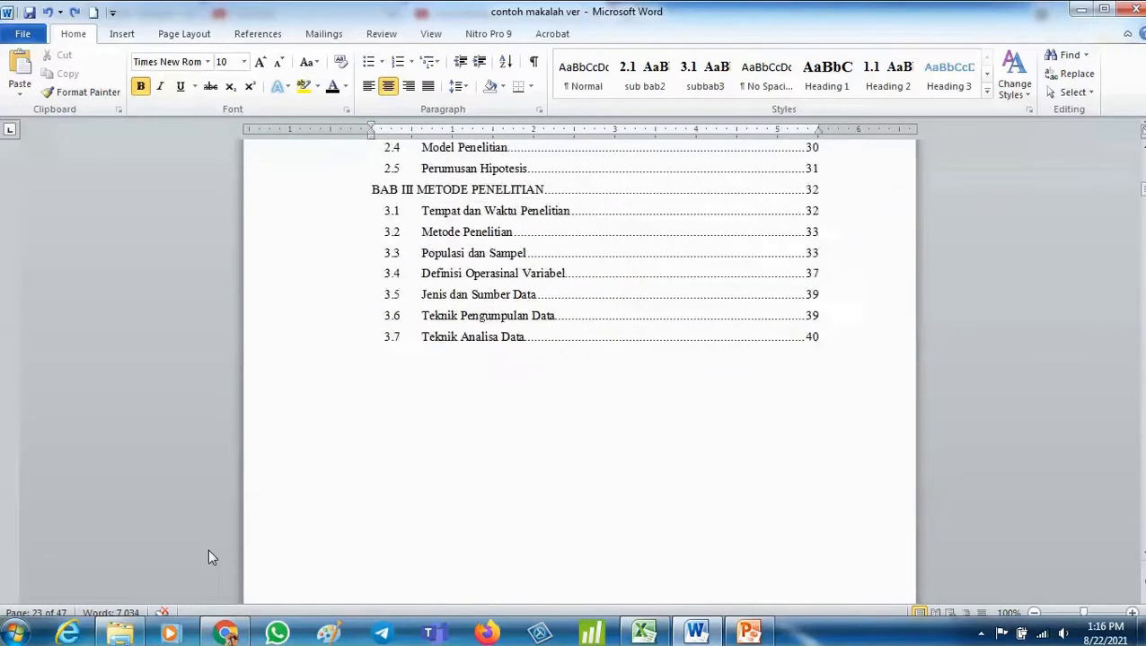
scroll(207, 553, down, 8)
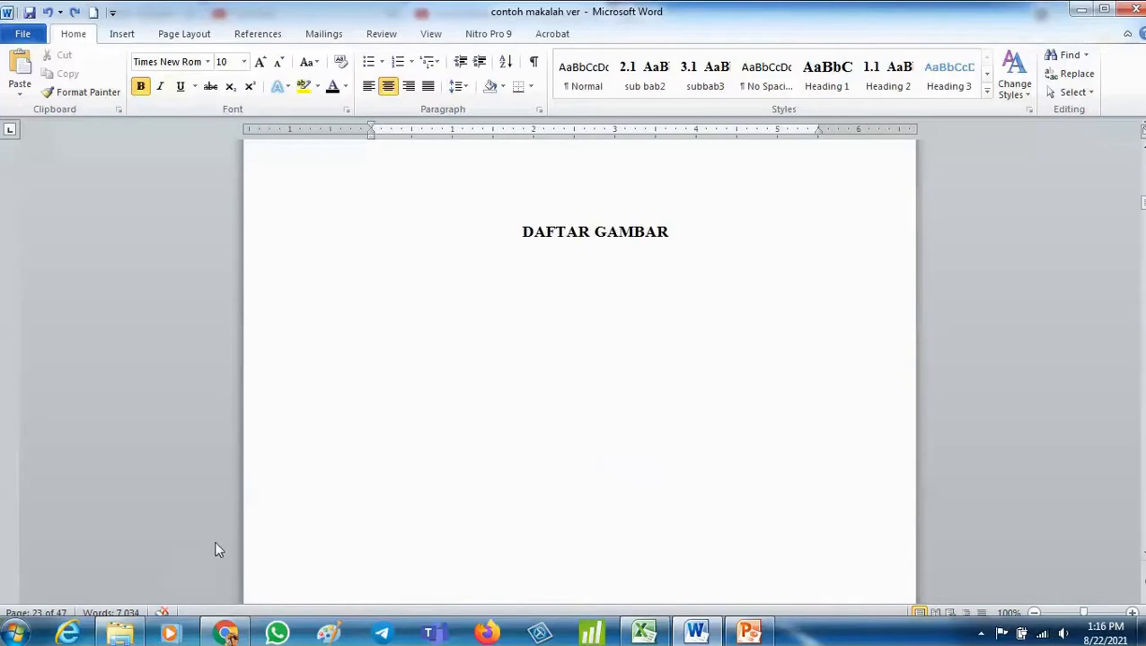
drag(593, 236, 607, 239)
click(644, 272)
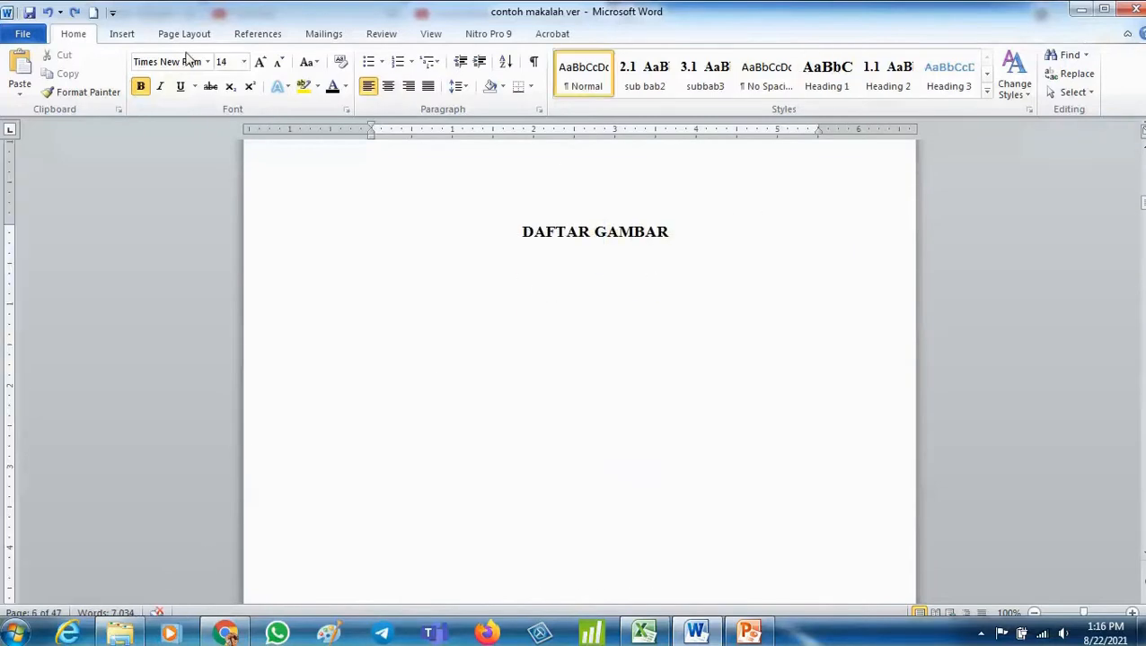
click(257, 34)
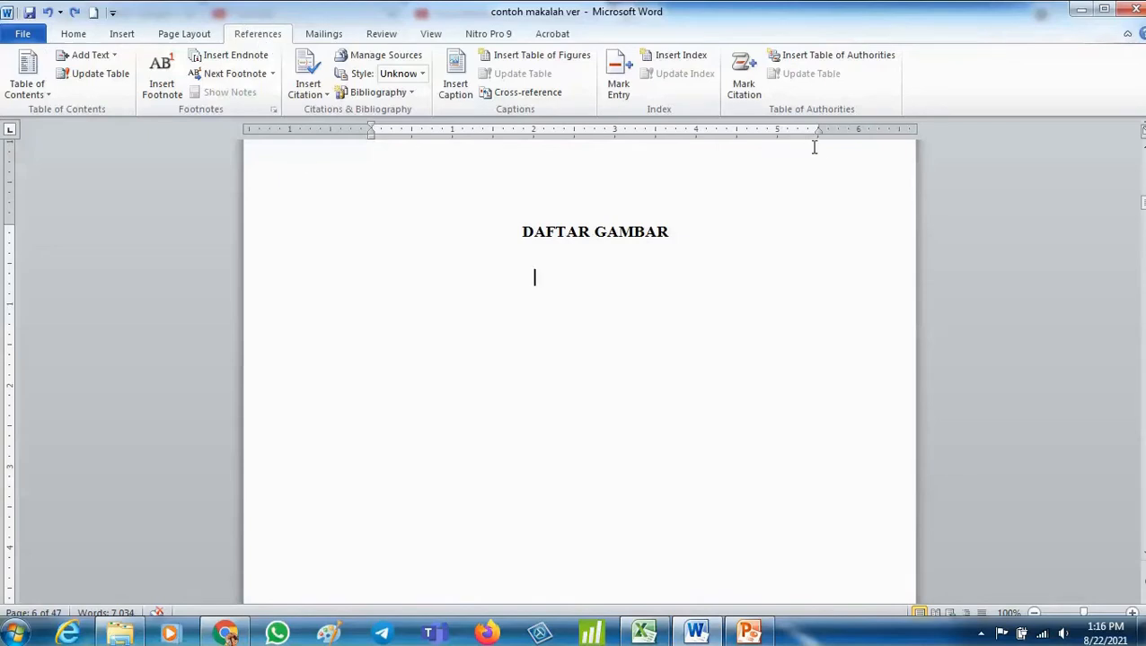
click(551, 57)
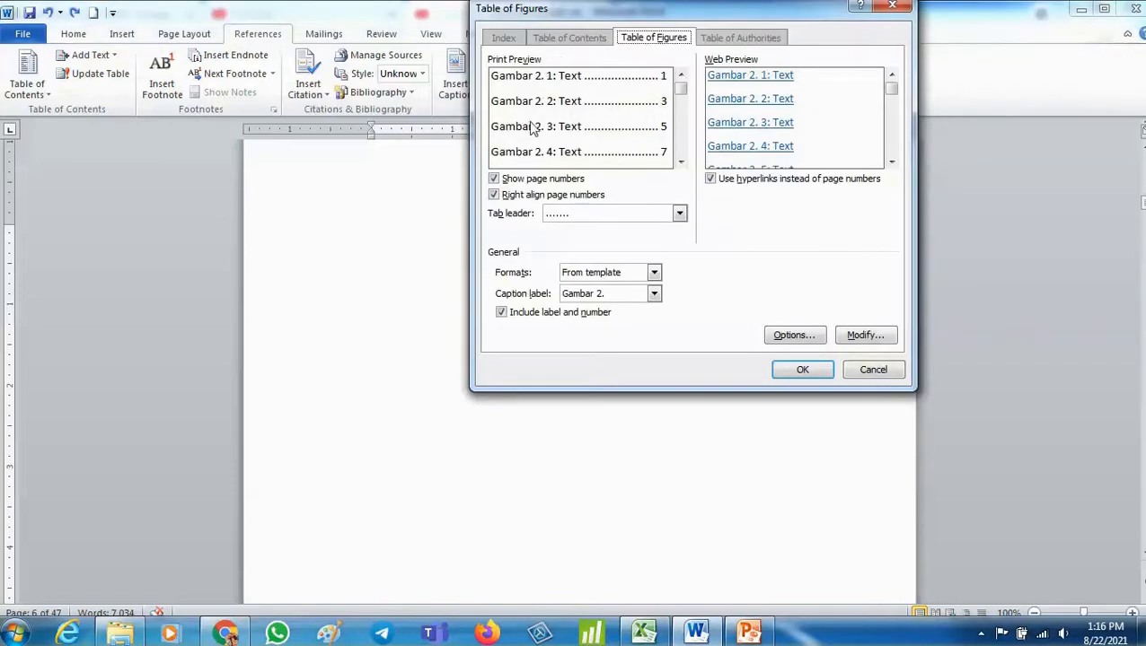
click(607, 298)
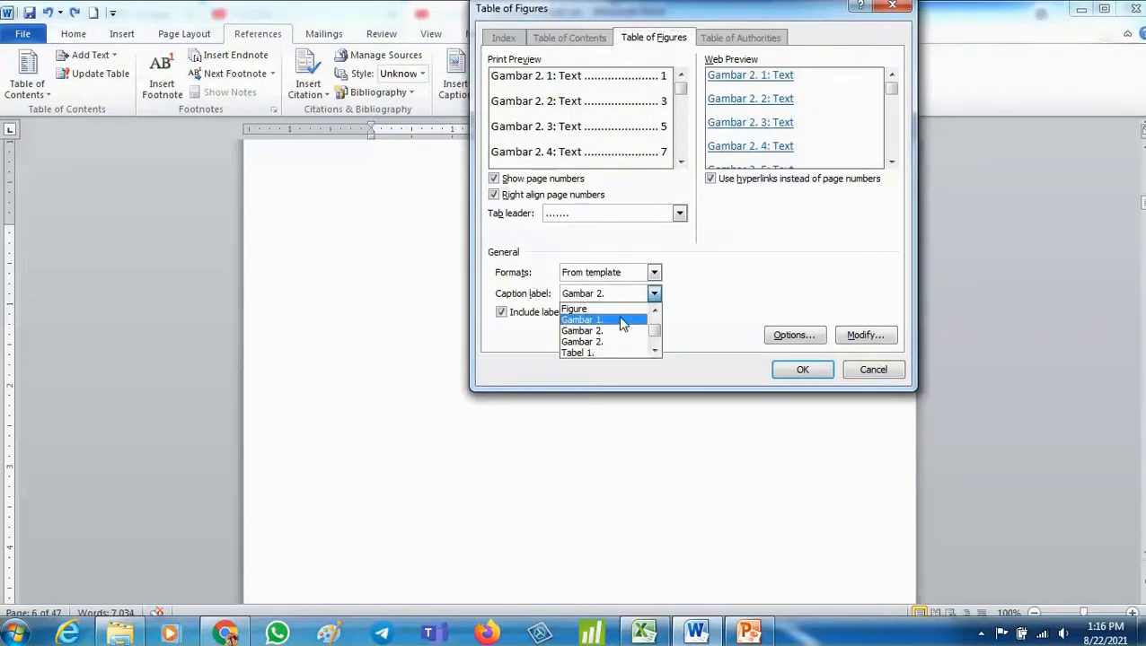
click(622, 323)
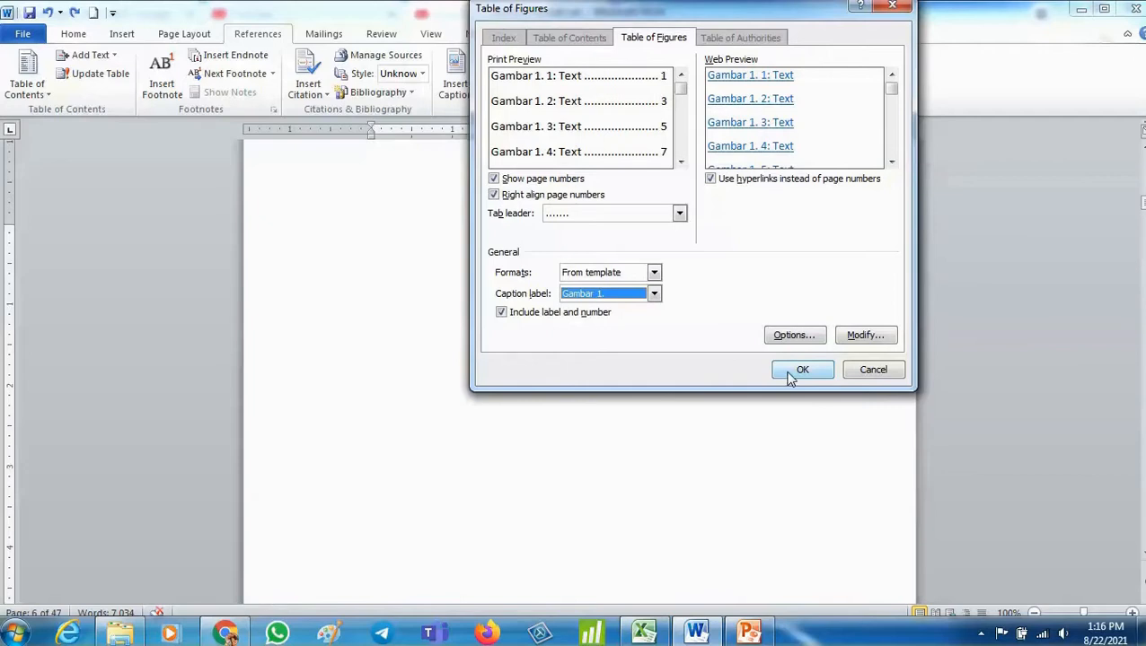
click(794, 372)
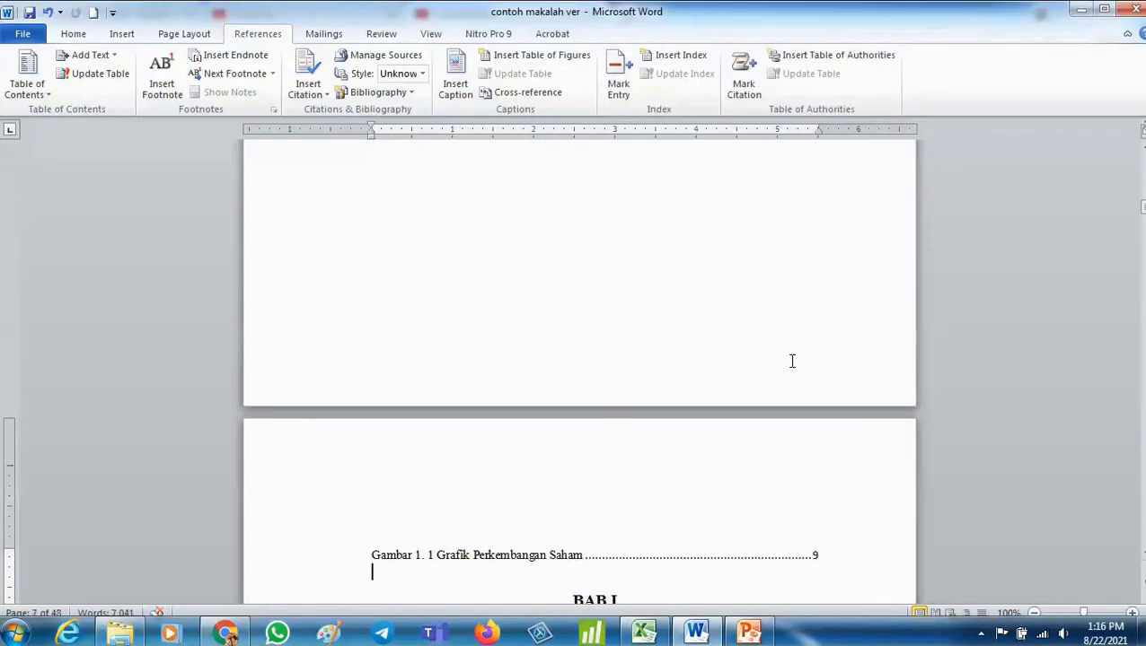
scroll(792, 361, up, 10)
click(605, 326)
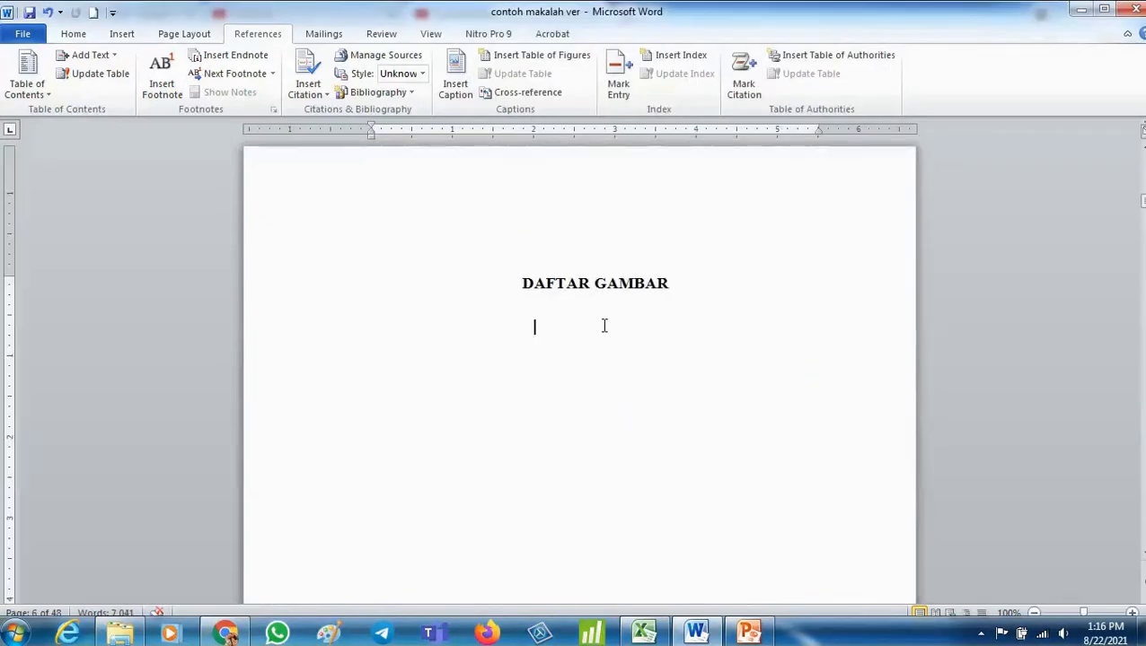
scroll(608, 238, down, 10)
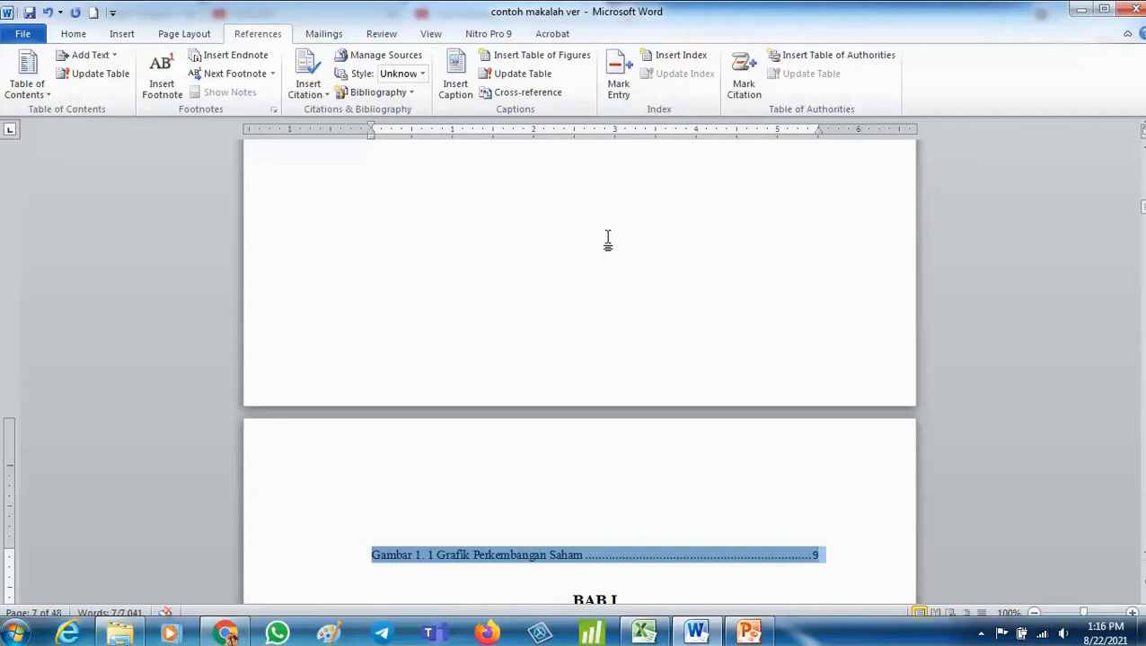
key(Delete)
key(ctrl+z)
key(ctrl+z)
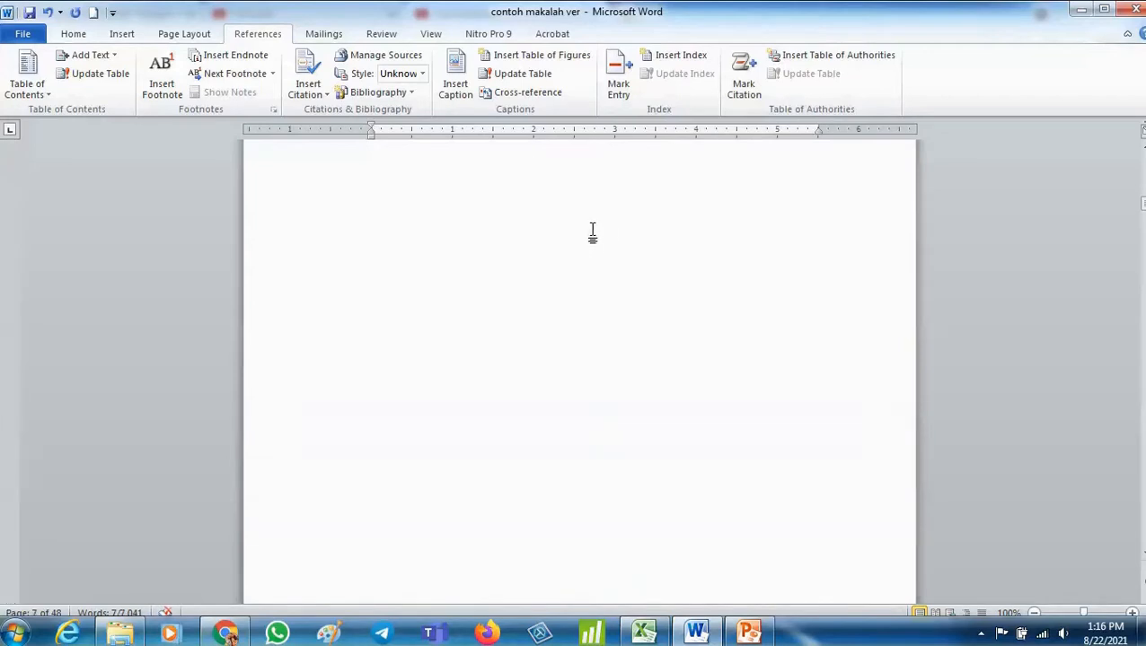
- Remove the blank space between the DAFTAR GAMBAR heading and the figure list
click(649, 368)
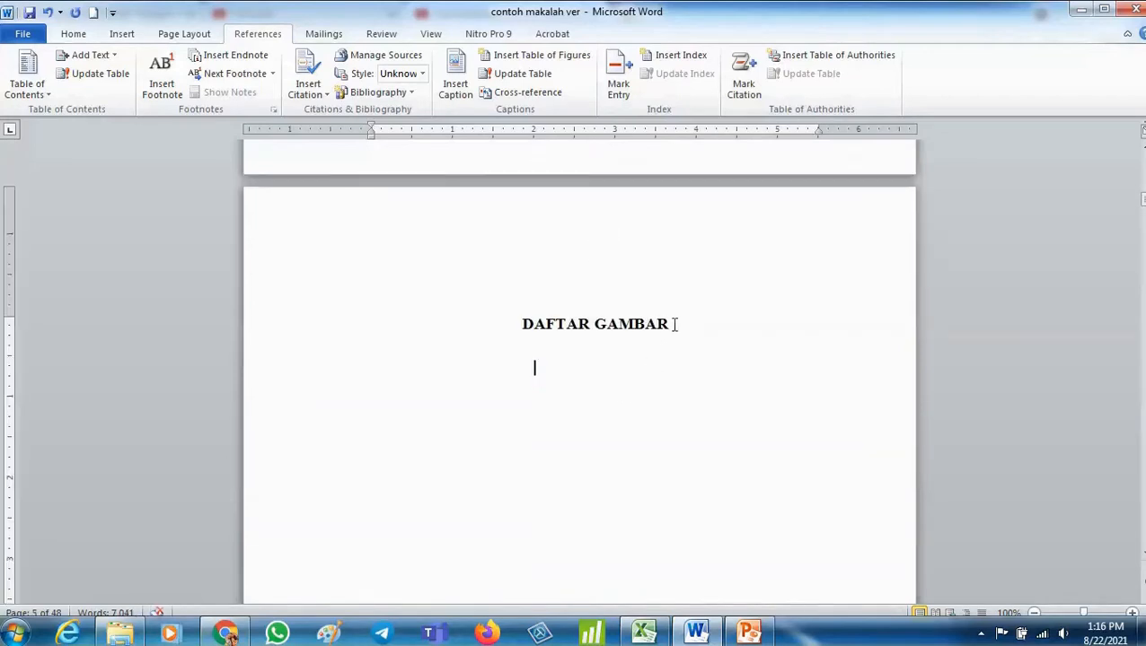
click(674, 324)
key(Delete)
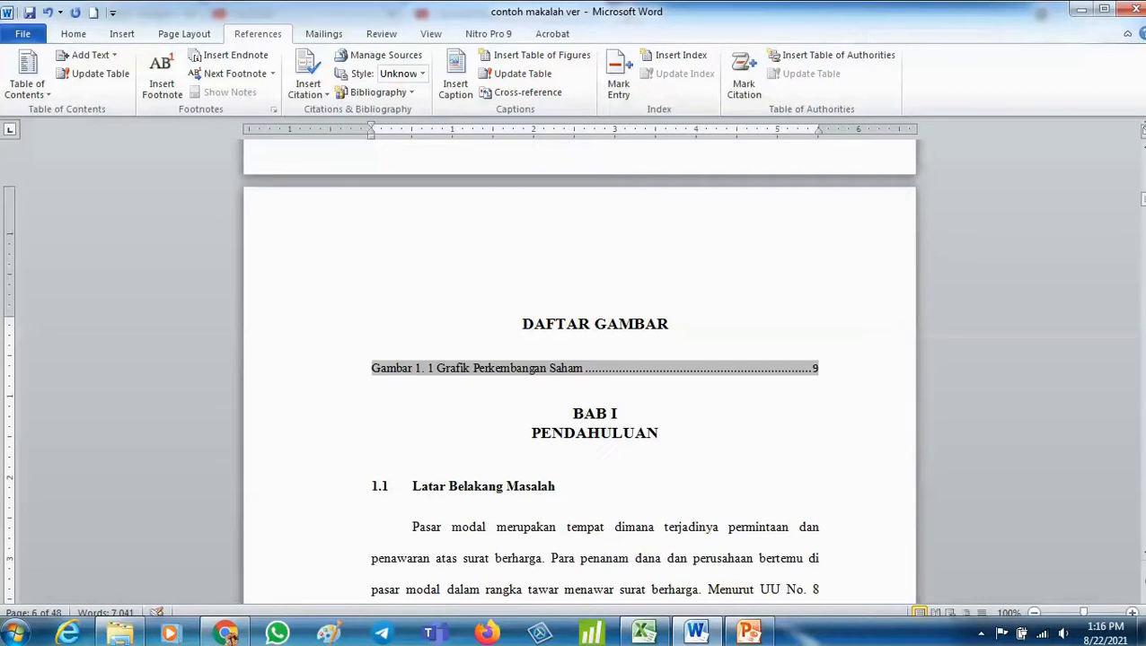
- Insert a page break before the BAB I PENDAHULUAN heading so it starts on a new page
click(550, 413)
click(117, 34)
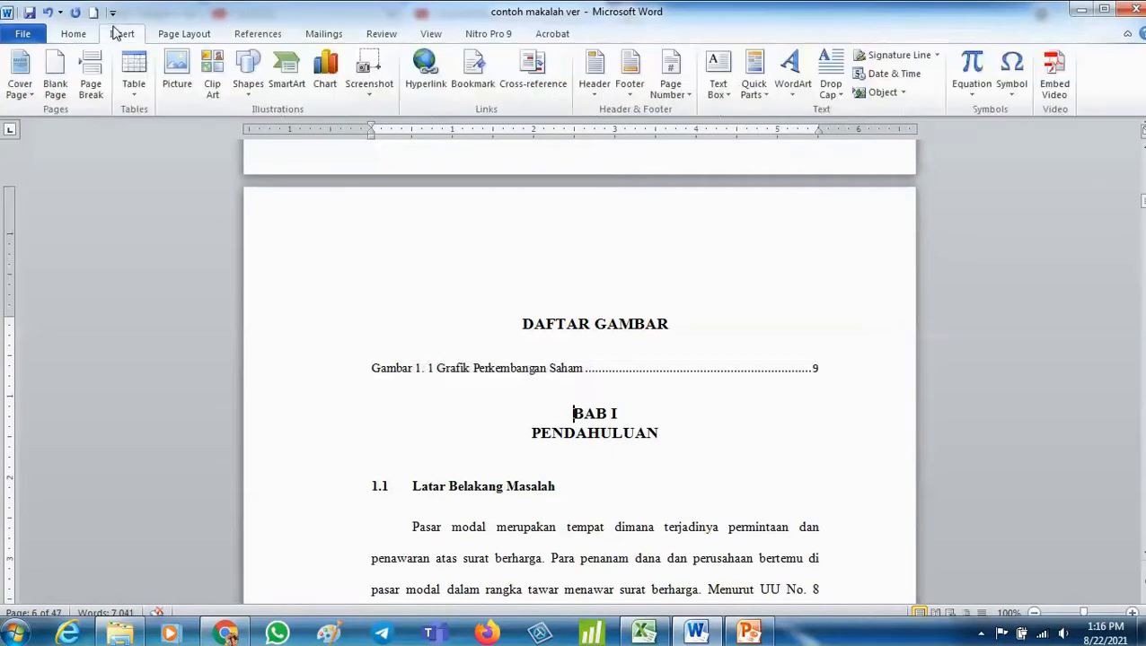
click(90, 77)
- Insert a second table of figures below the first list using the Gambar 2. caption label
scroll(756, 272, up, 10)
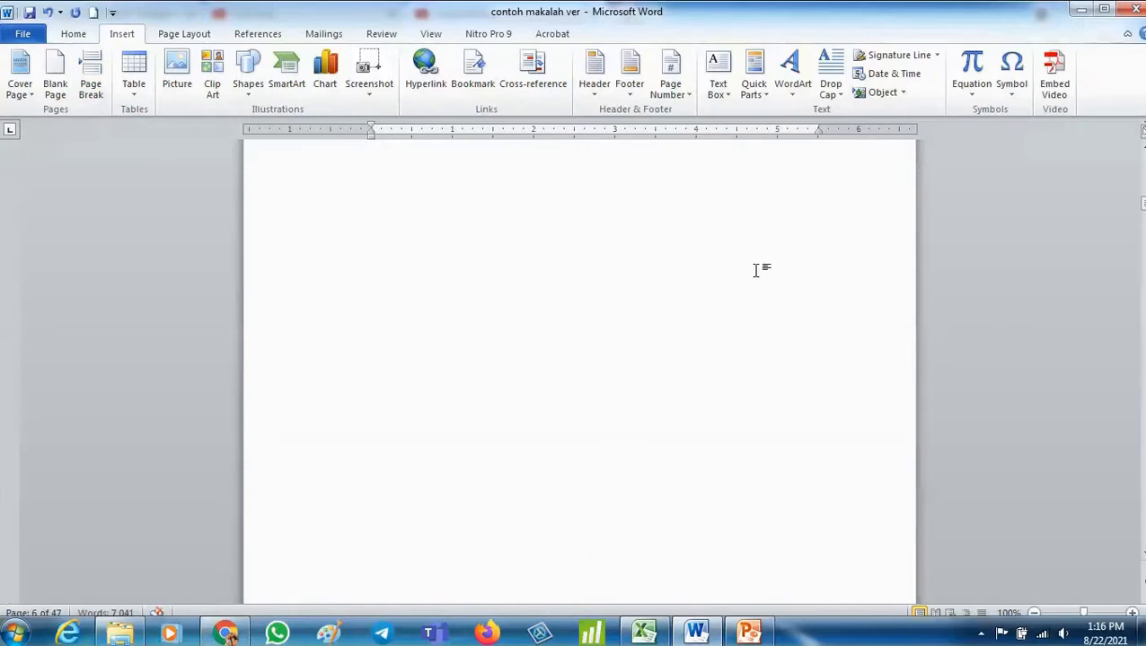
click(572, 392)
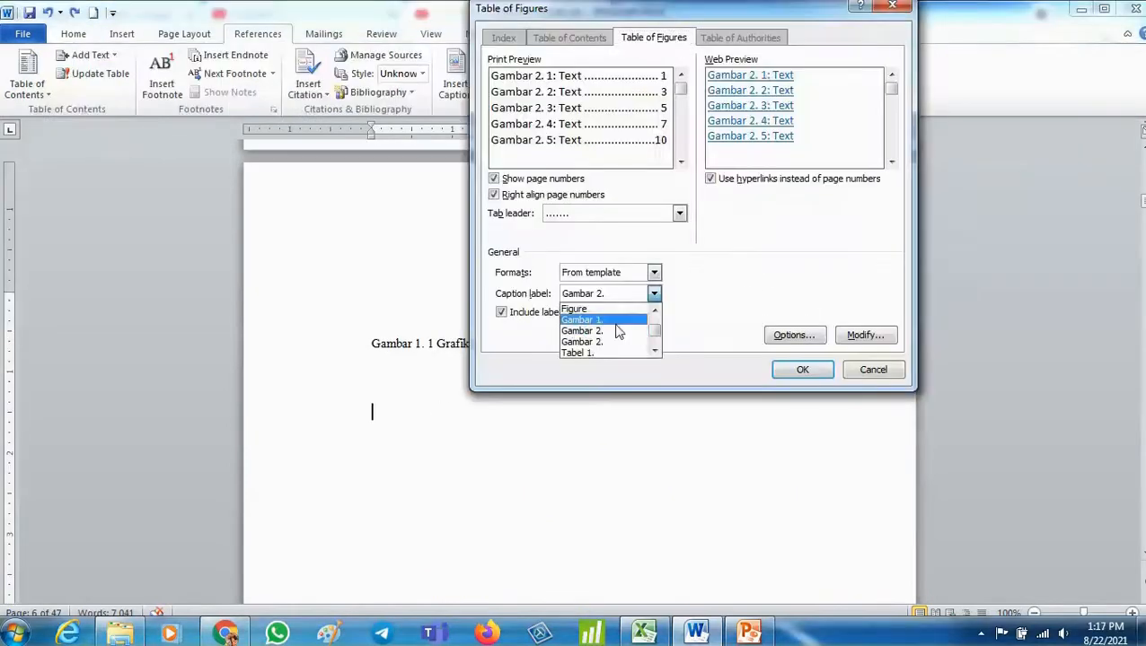
click(619, 330)
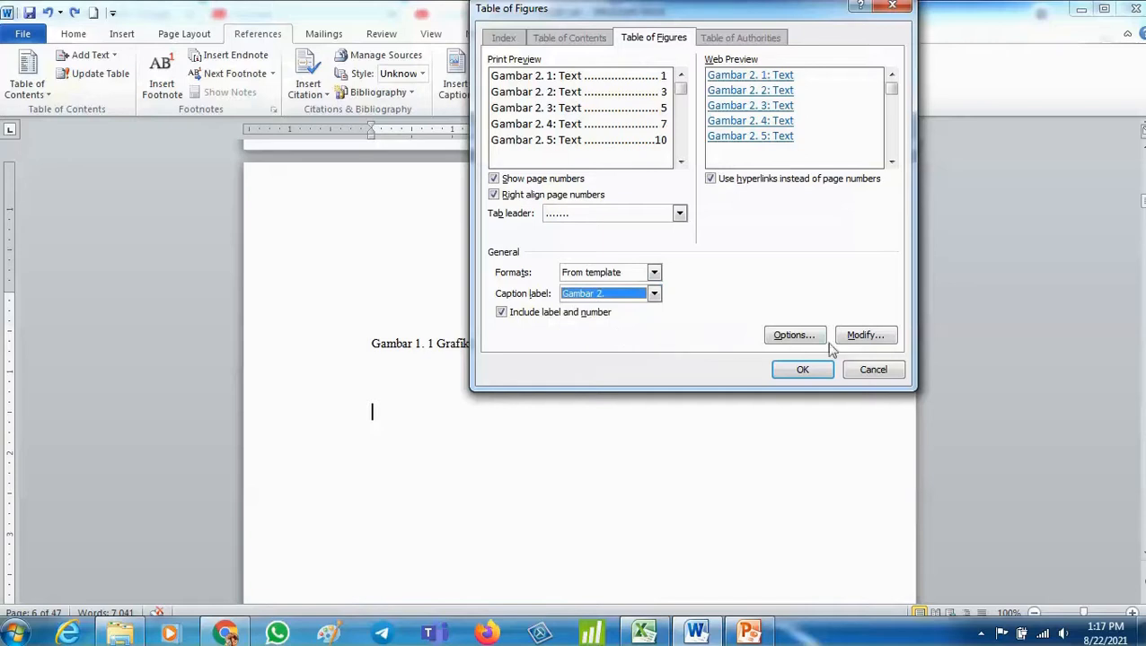
click(802, 370)
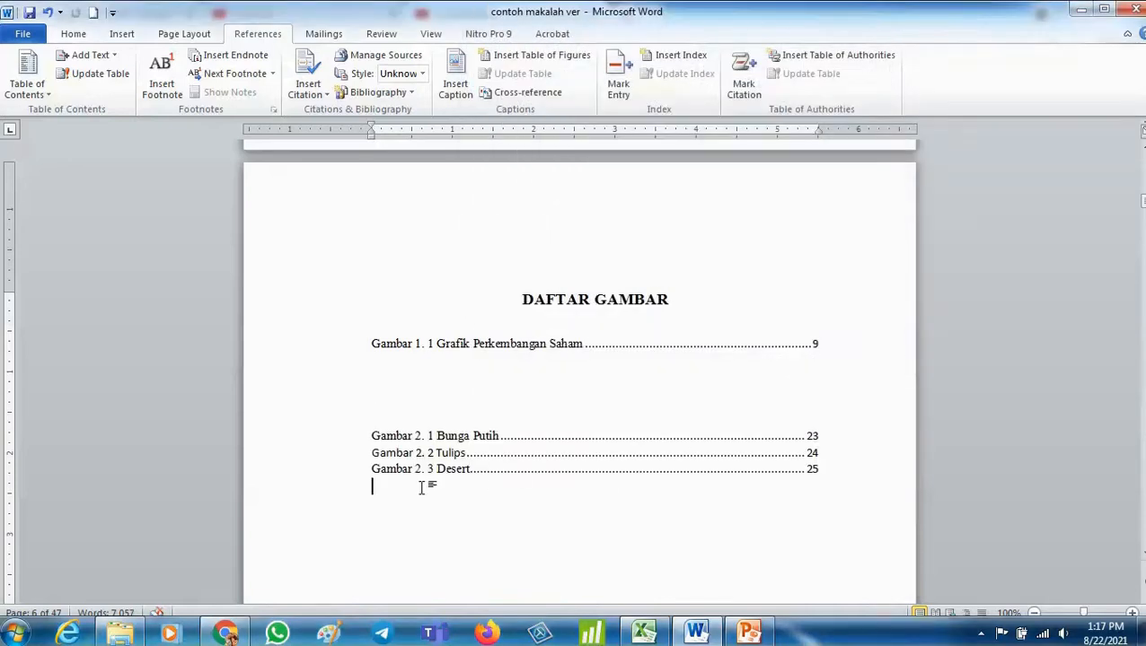
- Delete the empty lines between the Gambar 1 and Gambar 2 figure lists
click(415, 379)
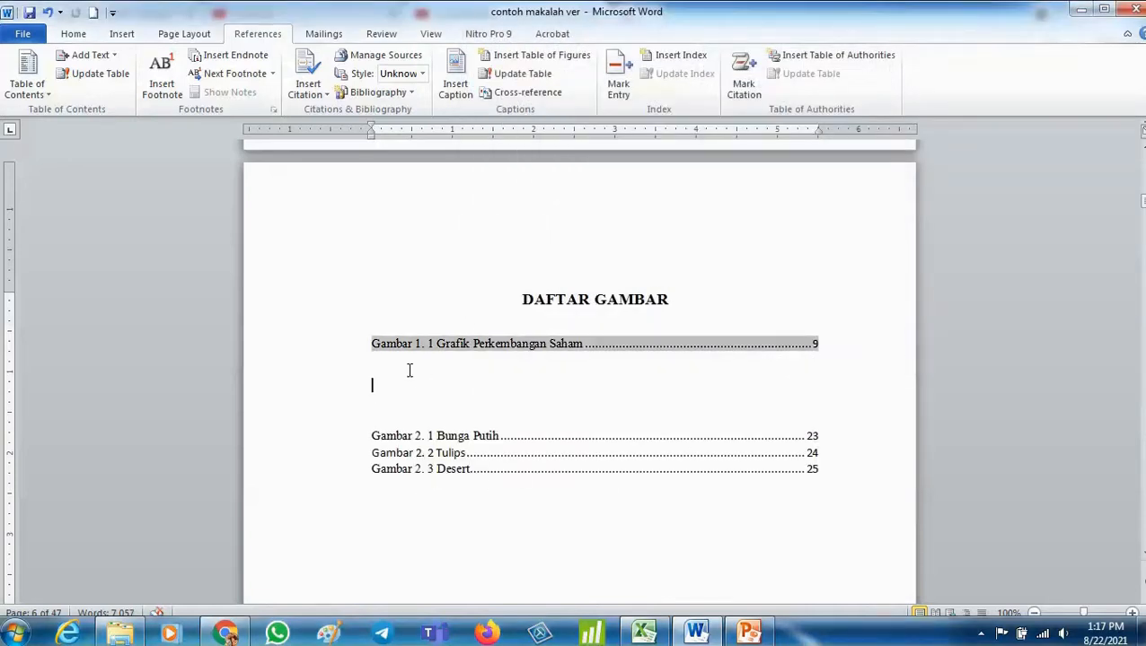
key(BackSpace)
key(BackSpace)
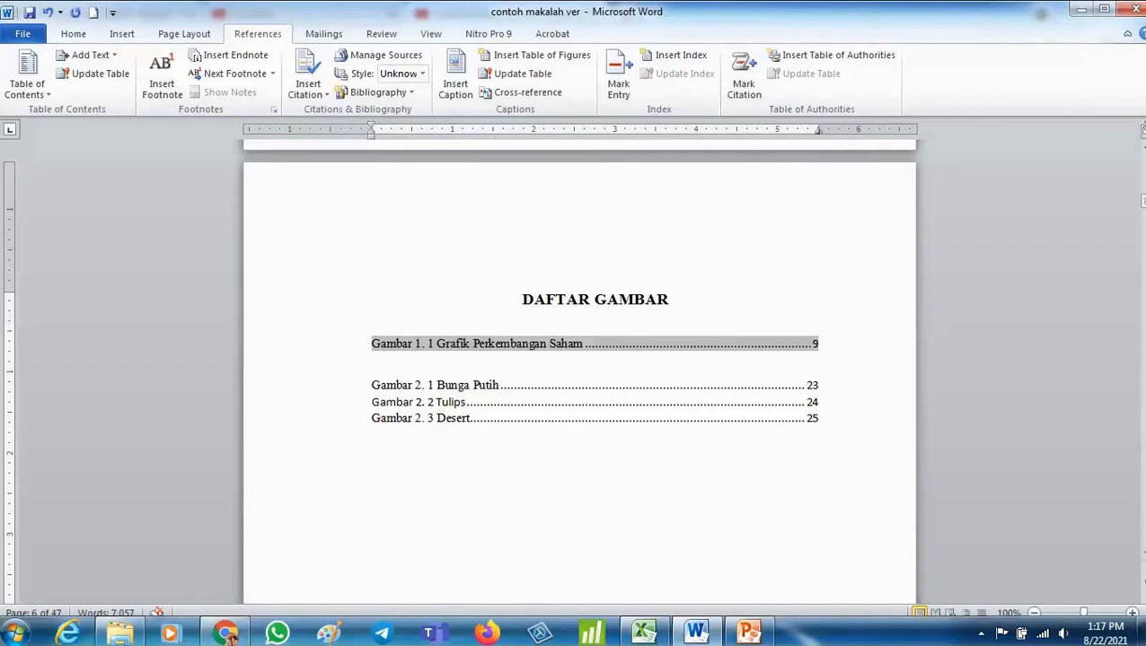
- Try to remove the remaining blank line between the two figure lists, then undo the change
key(Down)
key(shift+Down)
key(shift+Down)
key(shift+Down)
key(shift+Down)
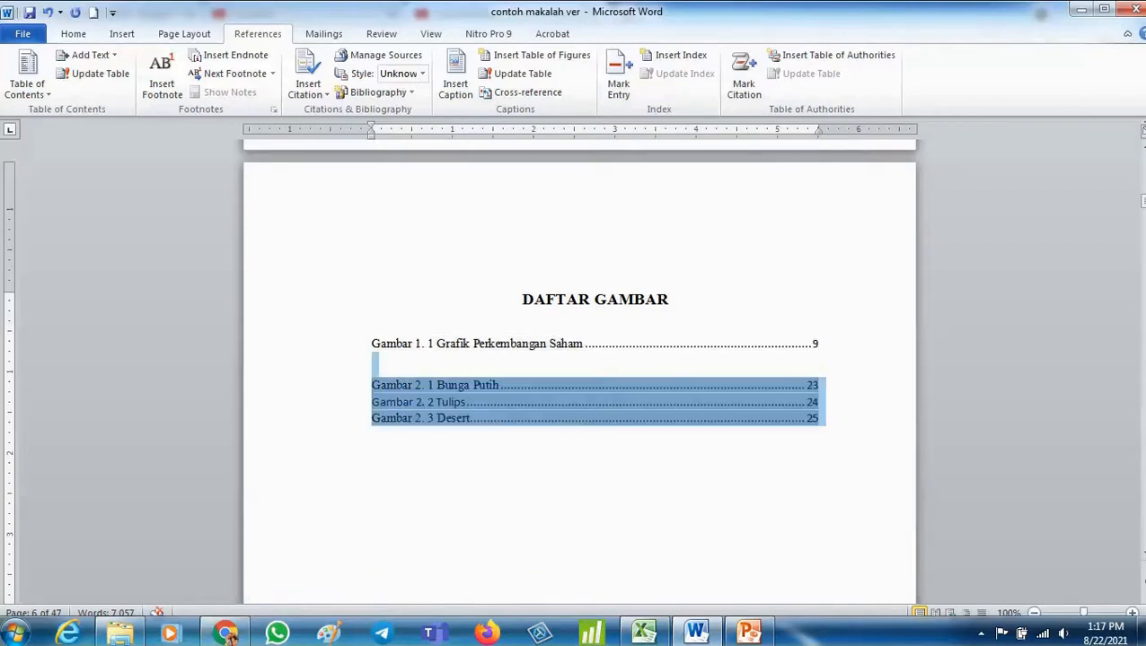
key(Right)
key(Up)
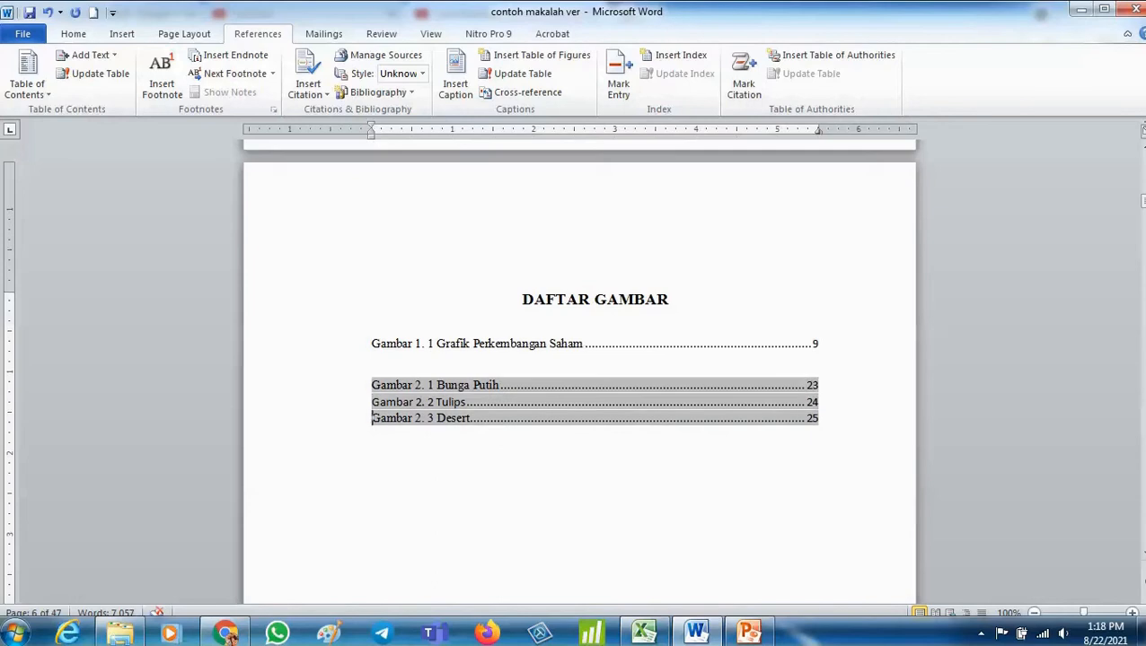
key(BackSpace)
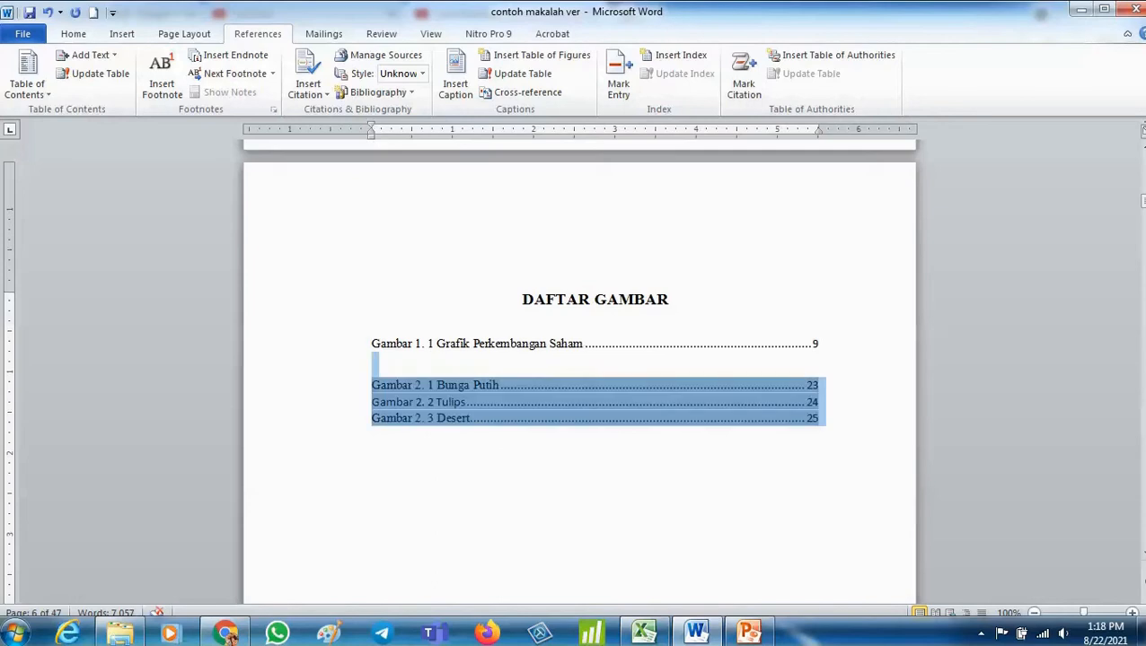
key(Left)
key(Left)
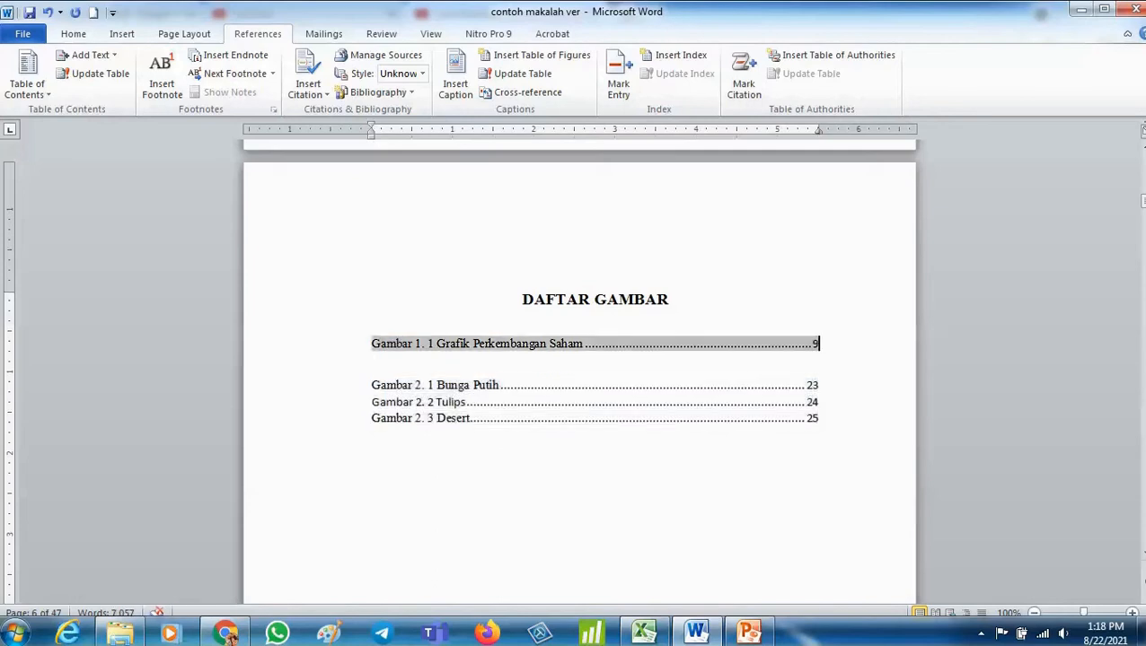
key(Down)
key(Down)
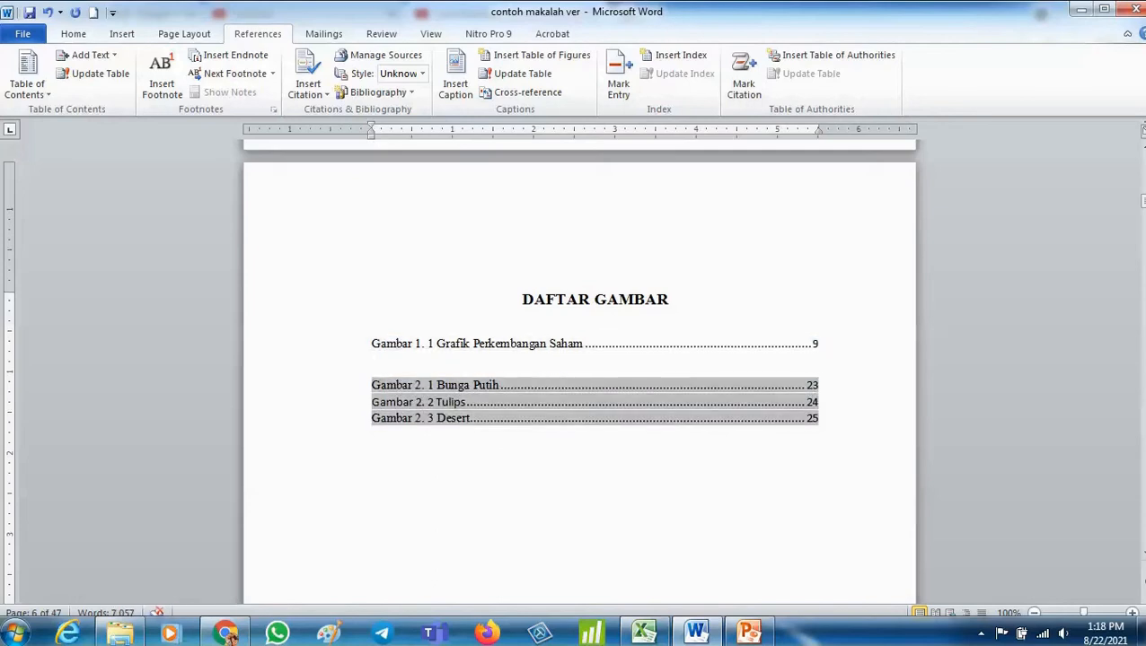
text(\)
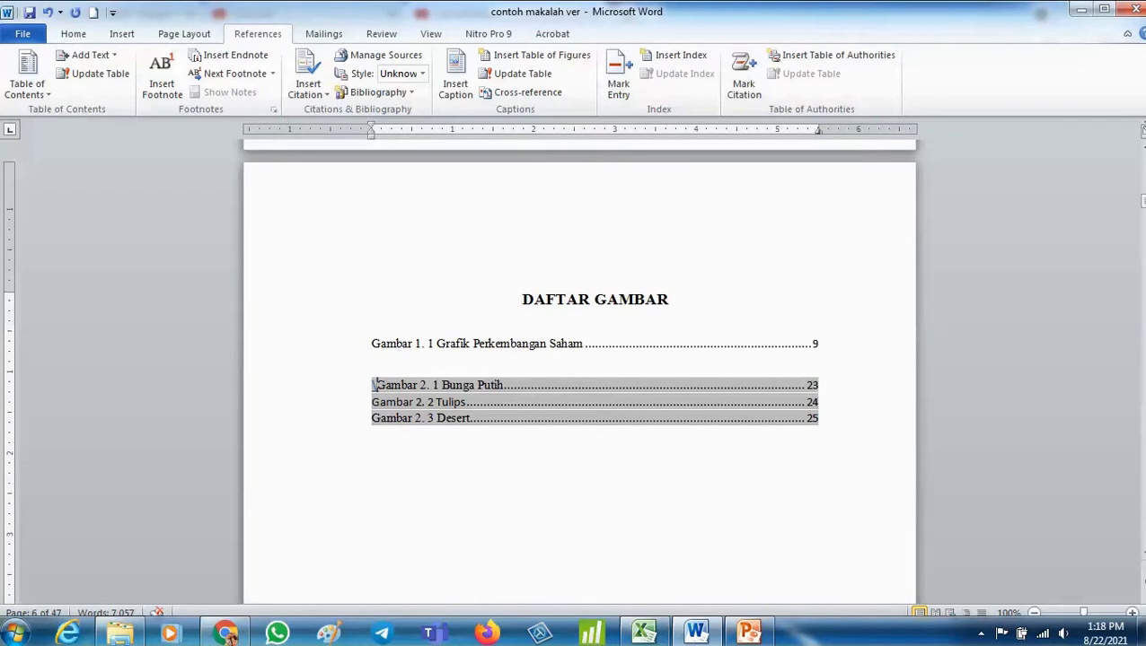
key(BackSpace)
key(BackSpace)
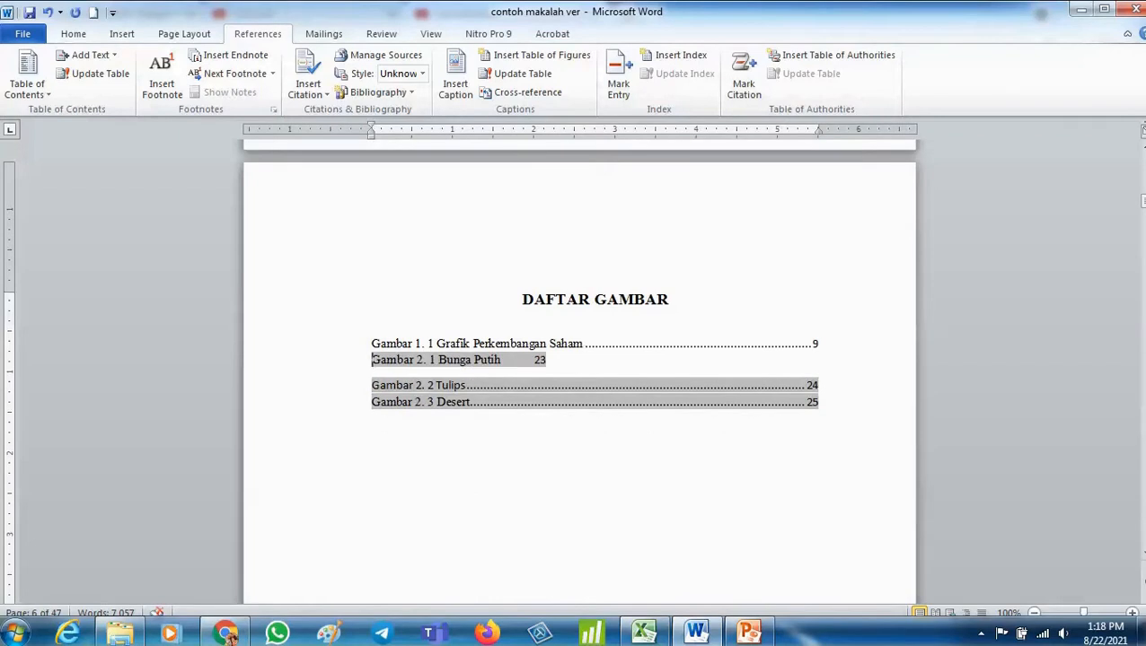
key(ctrl+z)
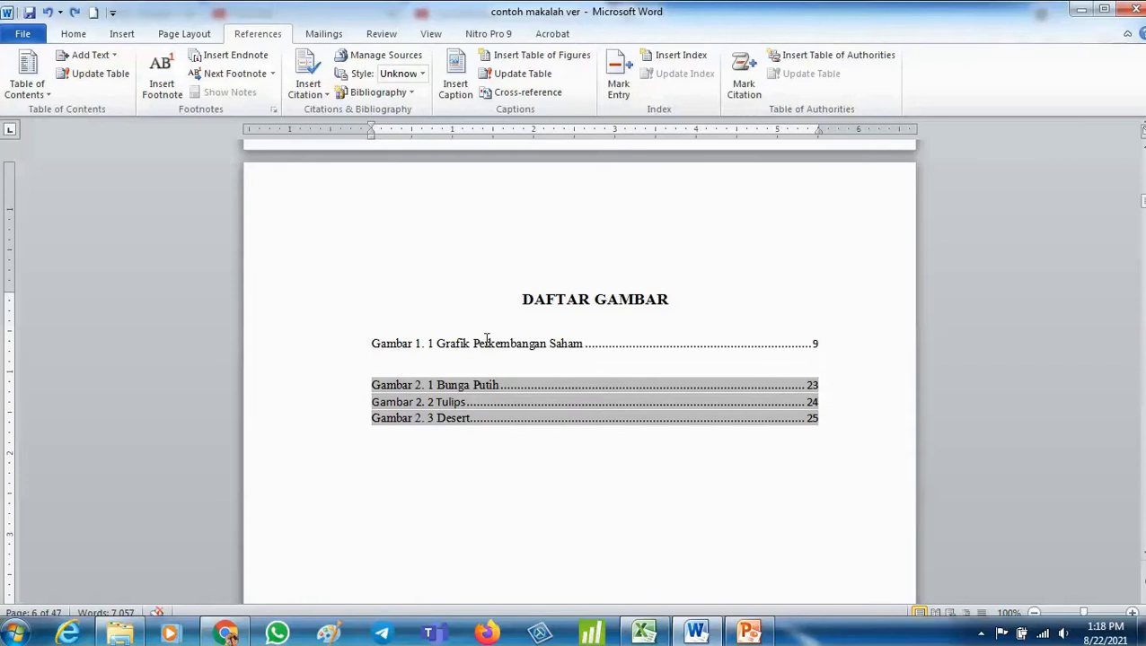
- Set the font of the DAFTAR GAMBAR heading and both figure lists to Times New Roman
drag(370, 341, 393, 364)
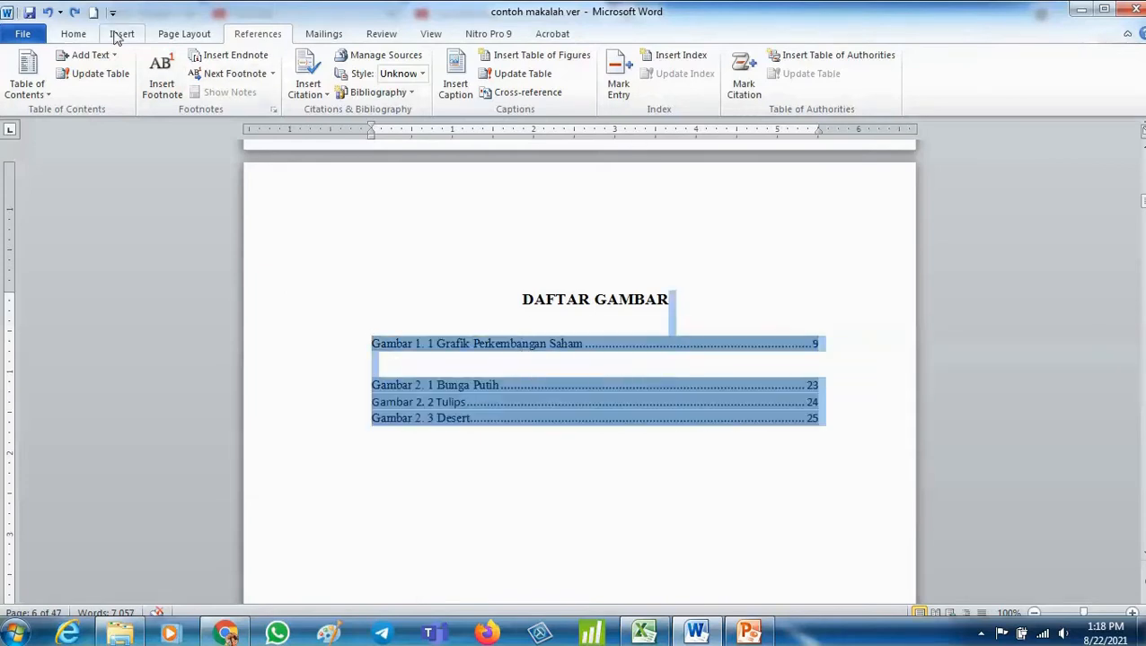
click(76, 36)
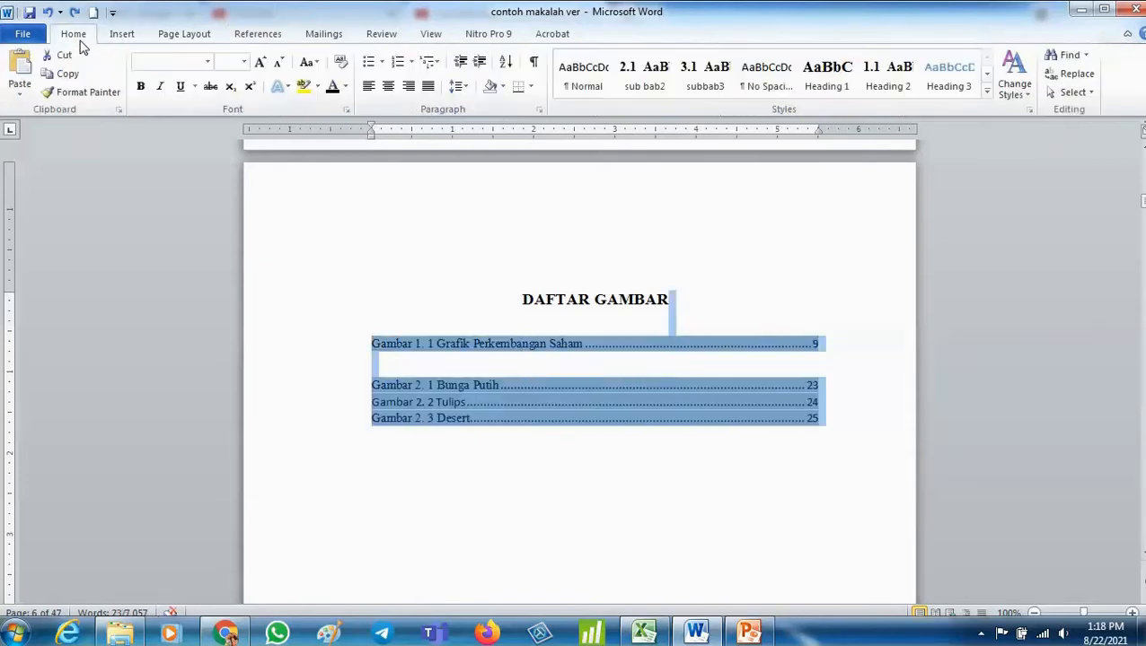
click(207, 61)
click(190, 159)
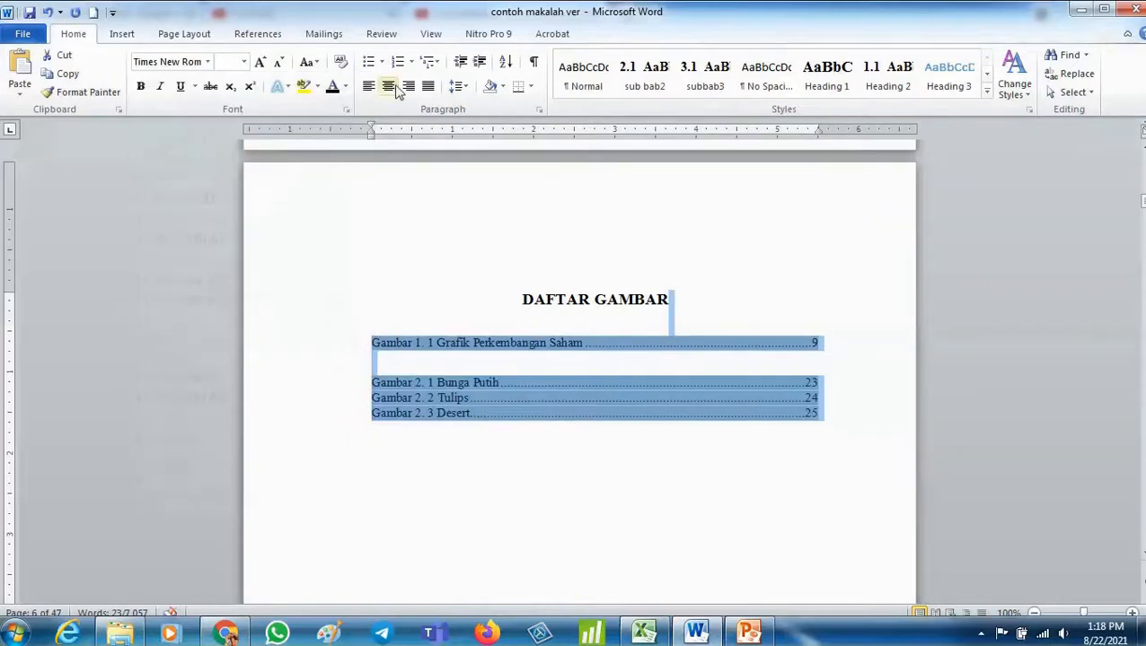
click(770, 366)
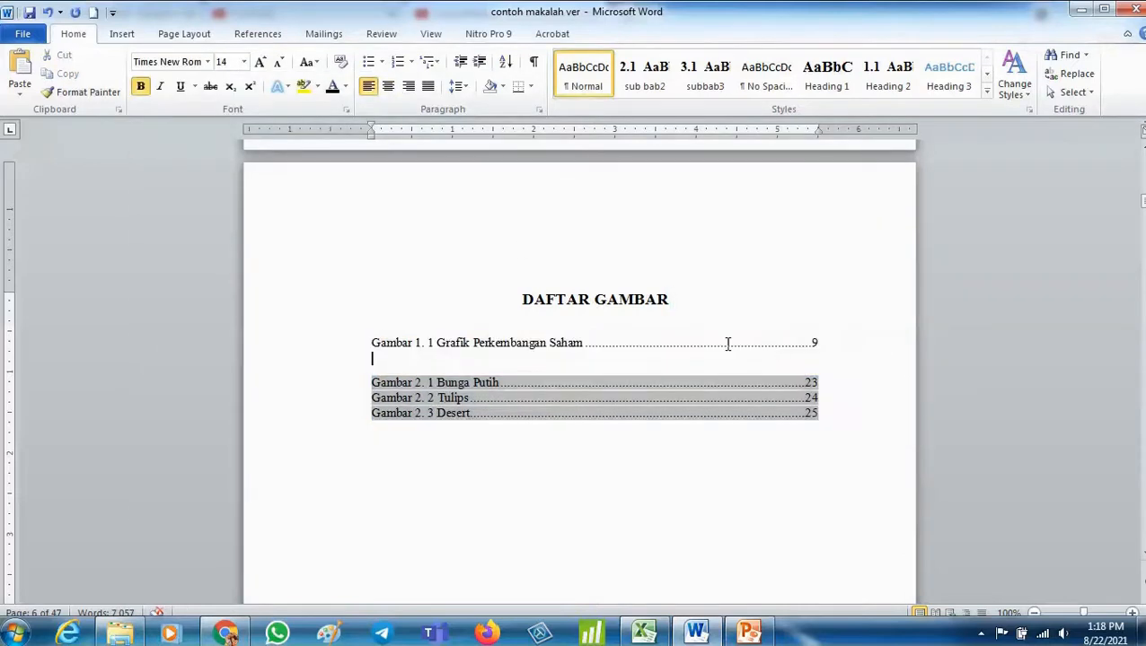
click(725, 344)
click(724, 321)
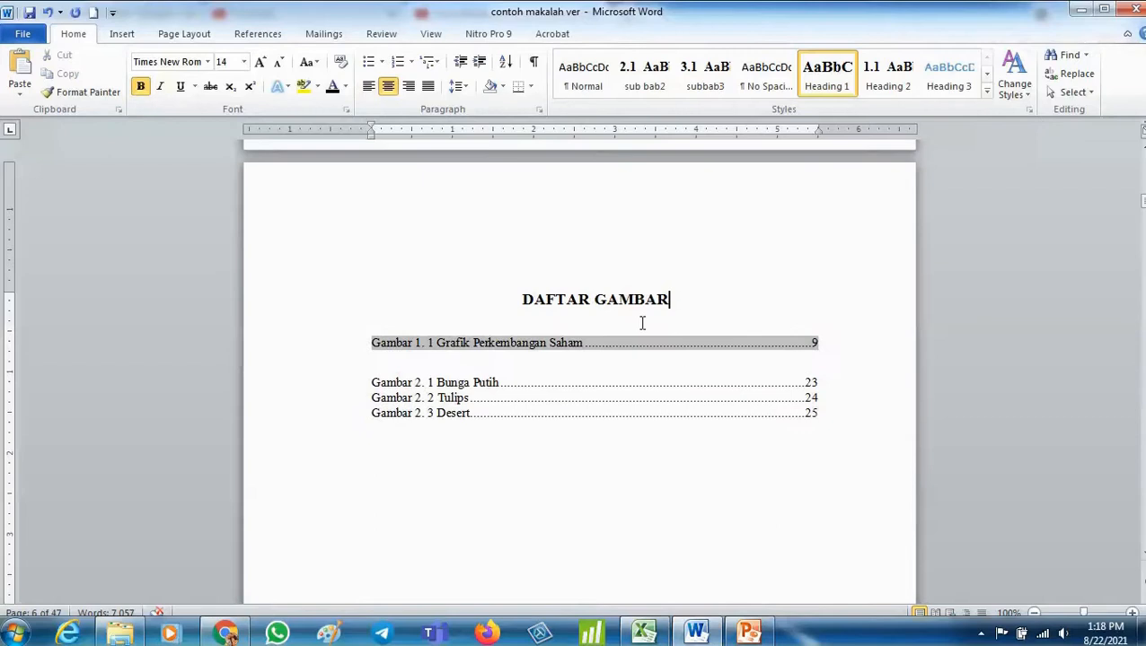
click(823, 341)
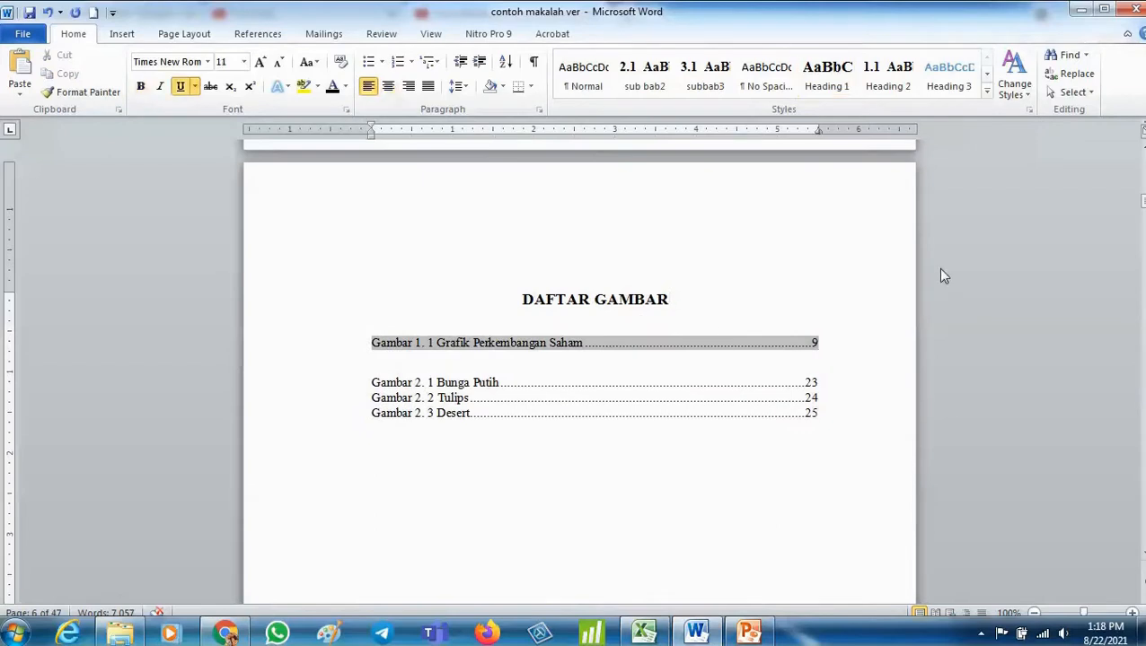
- Delete the remaining blank line between the Gambar 1 and Gambar 2 figure lists
key(Delete)
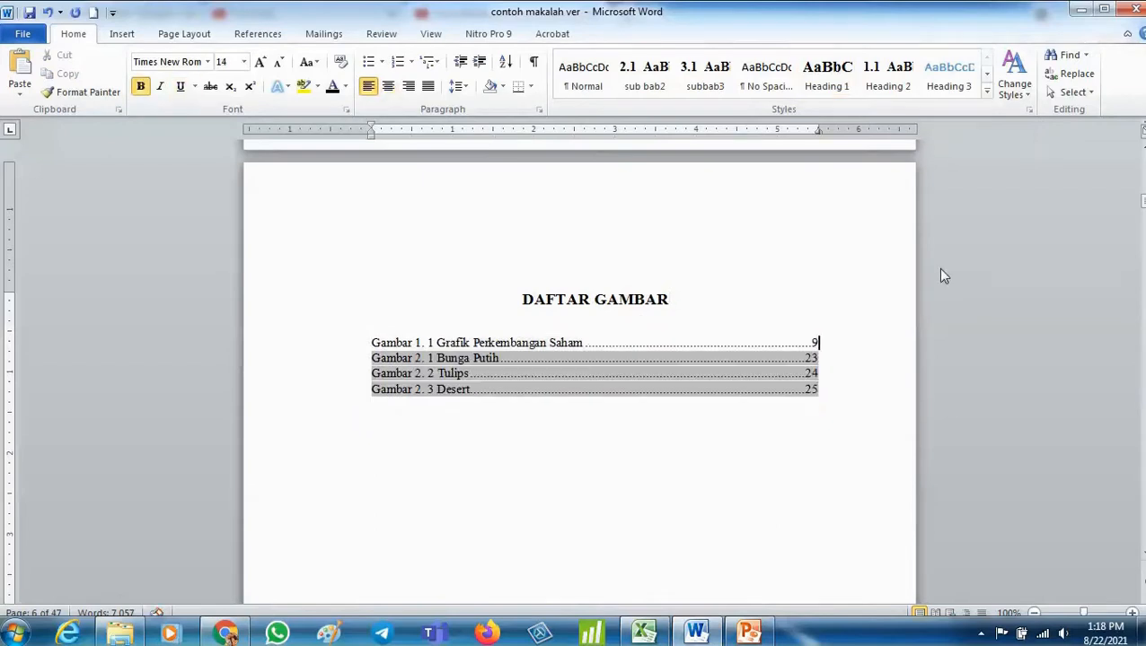
click(870, 481)
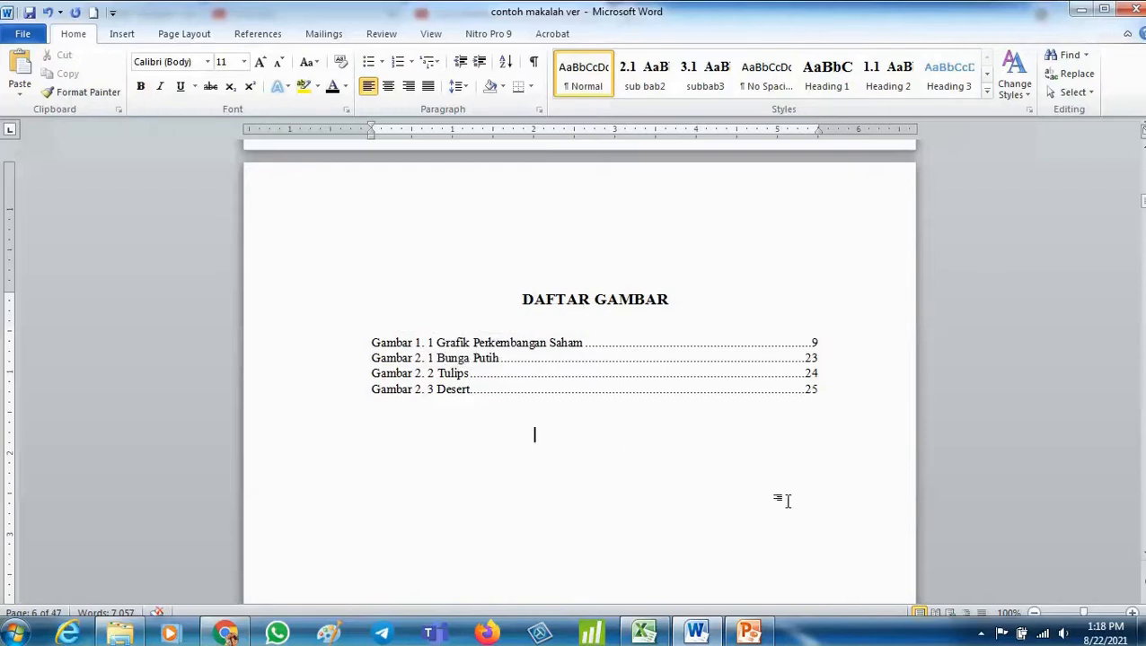
- Caption the Penelitian Terdahulu table above it with the Tabel 2. label and the text Penelitian terdahulu
scroll(759, 537, down, 3)
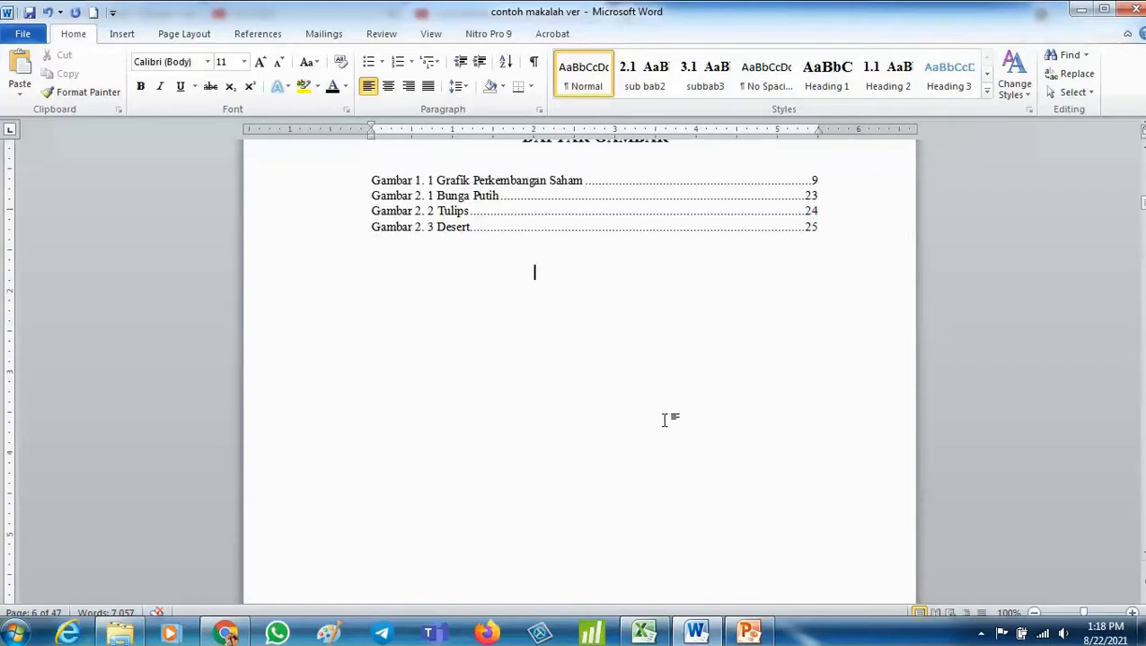
scroll(548, 545, down, 3)
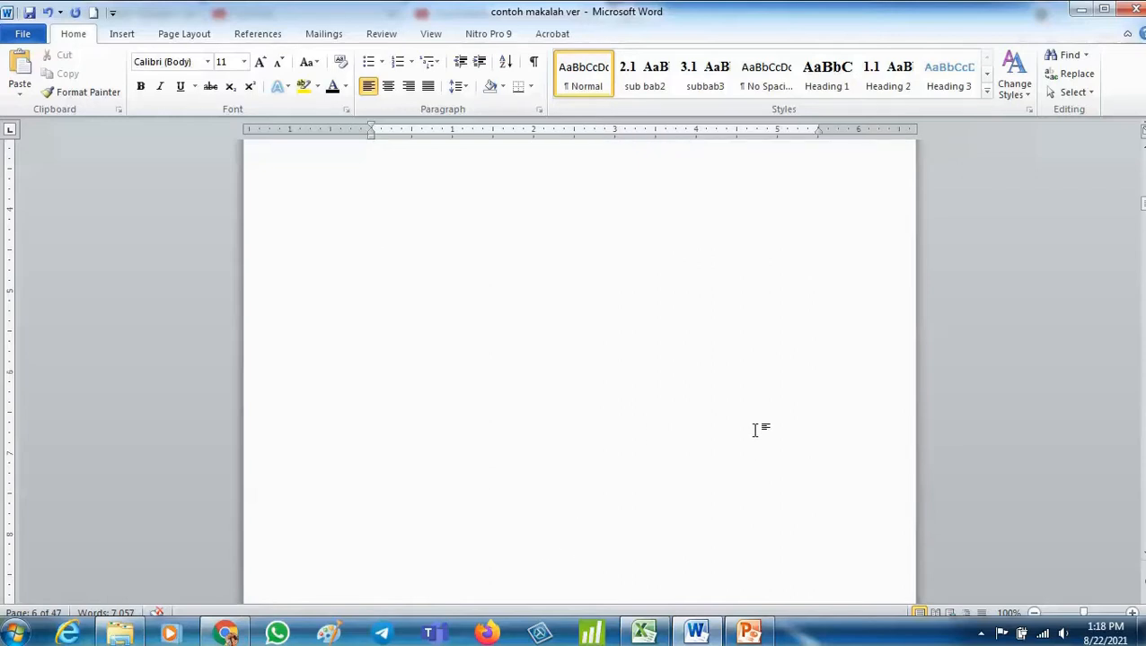
scroll(756, 431, down, 15)
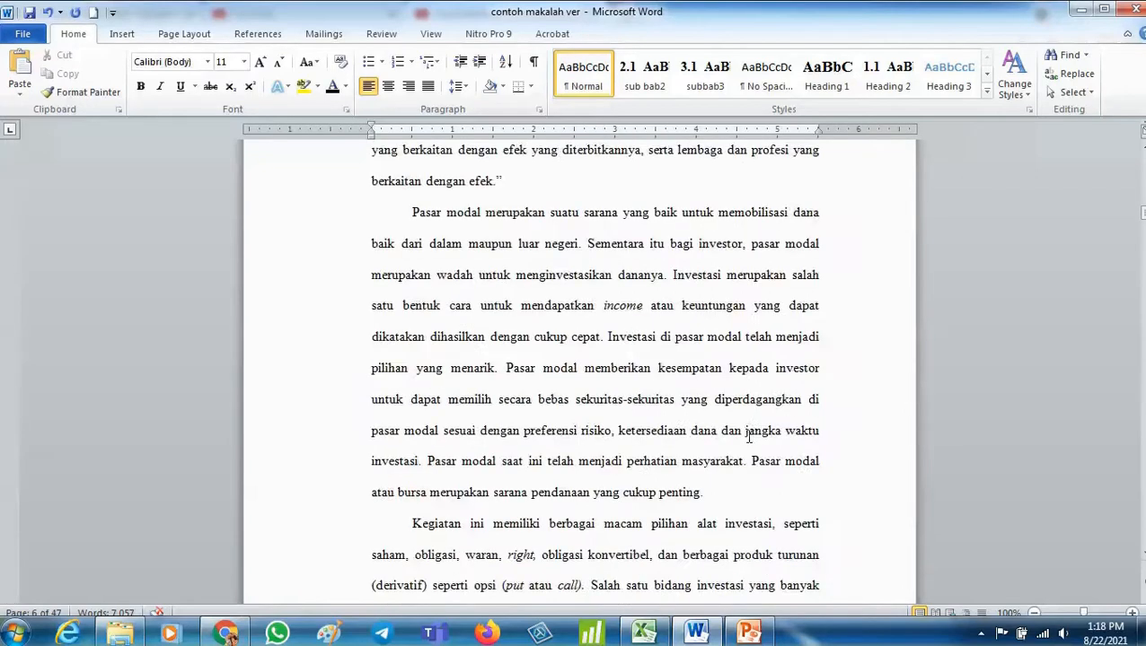
scroll(724, 449, down, 15)
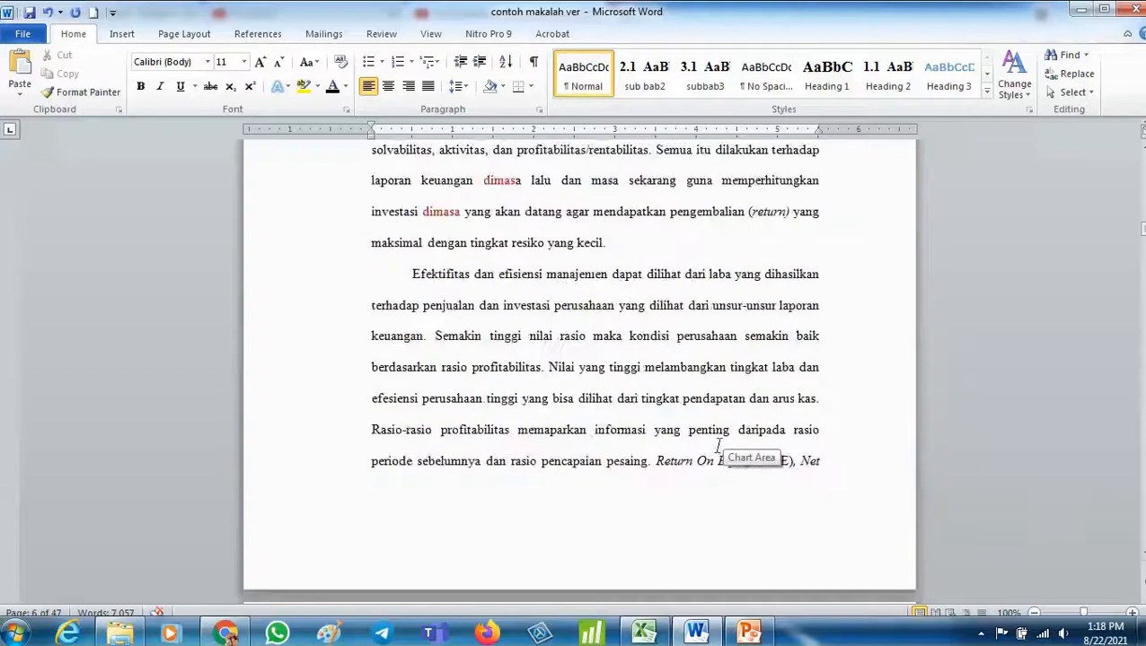
scroll(695, 508, down, 3)
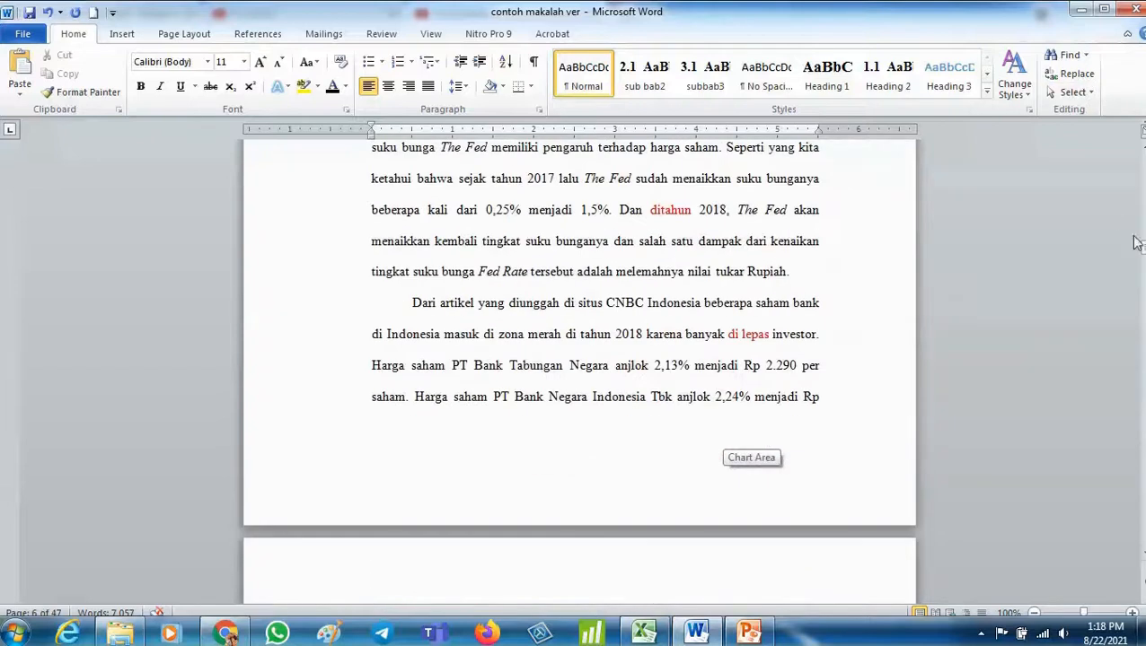
drag(1140, 244, 1139, 406)
scroll(537, 366, up, 3)
scroll(536, 364, down, 3)
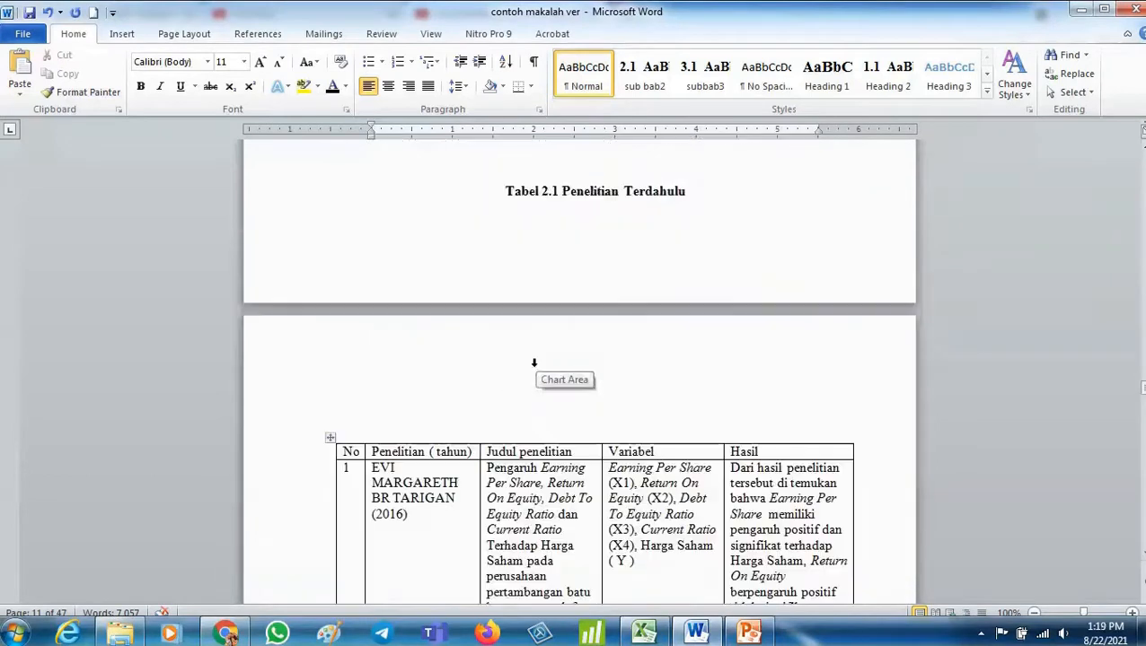
click(329, 359)
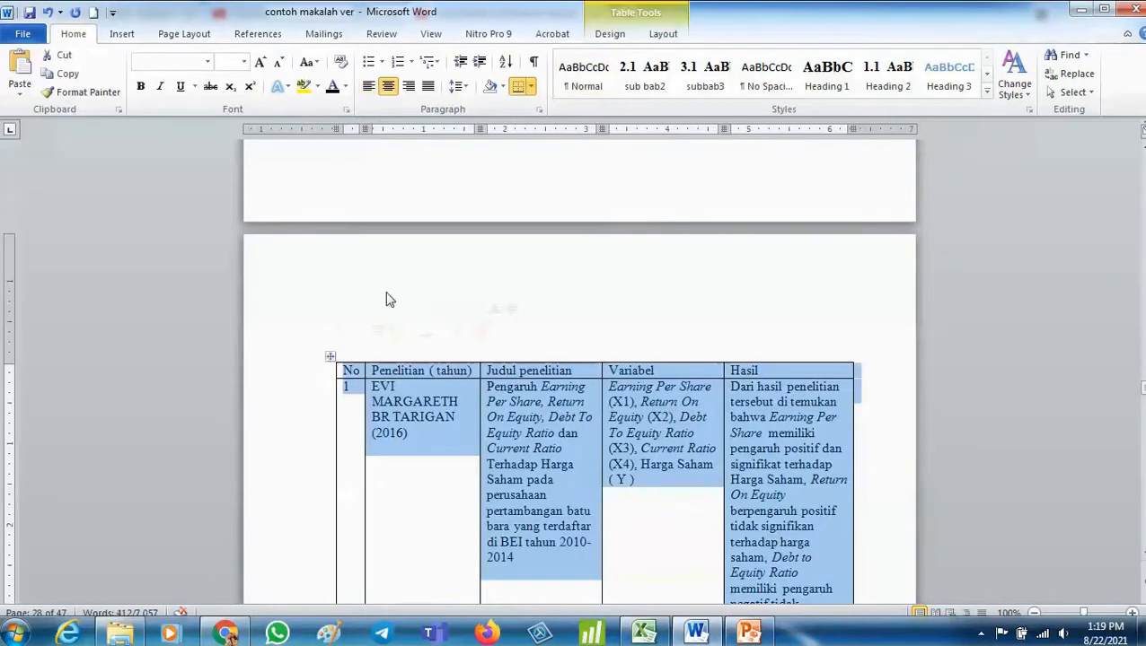
click(258, 33)
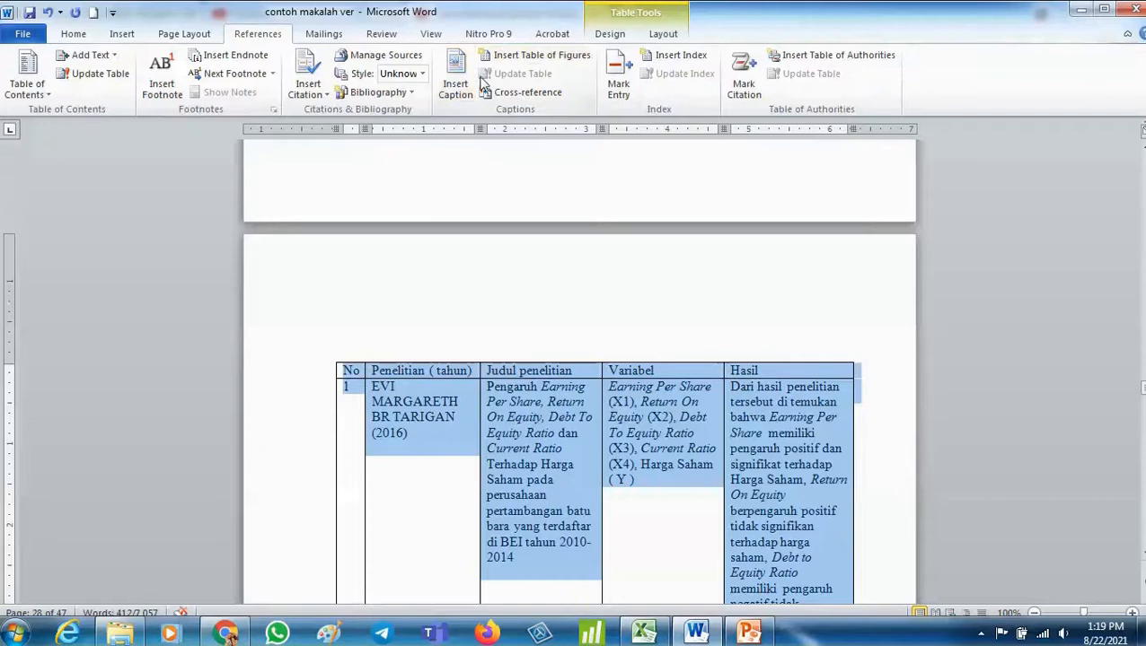
click(453, 81)
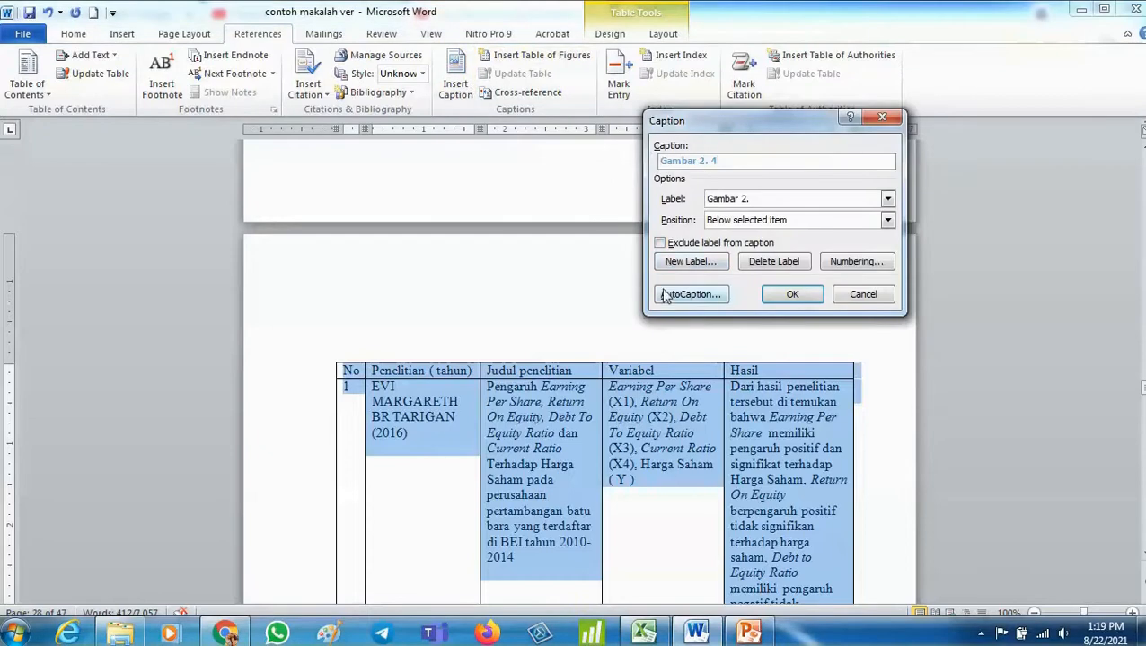
click(782, 201)
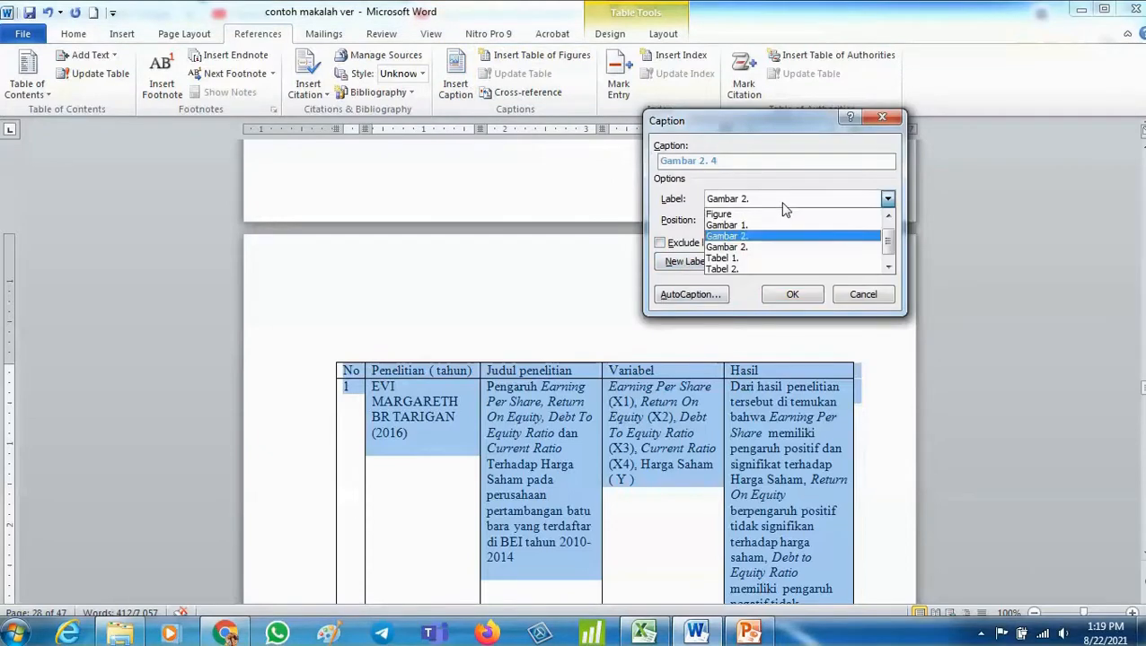
click(761, 269)
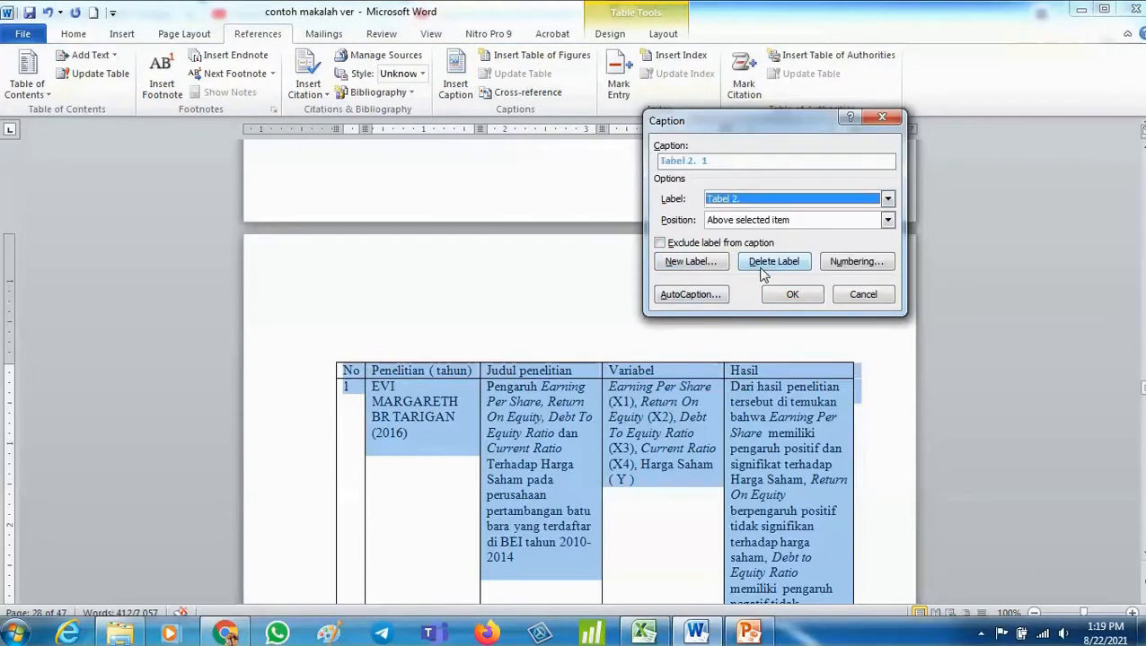
click(731, 160)
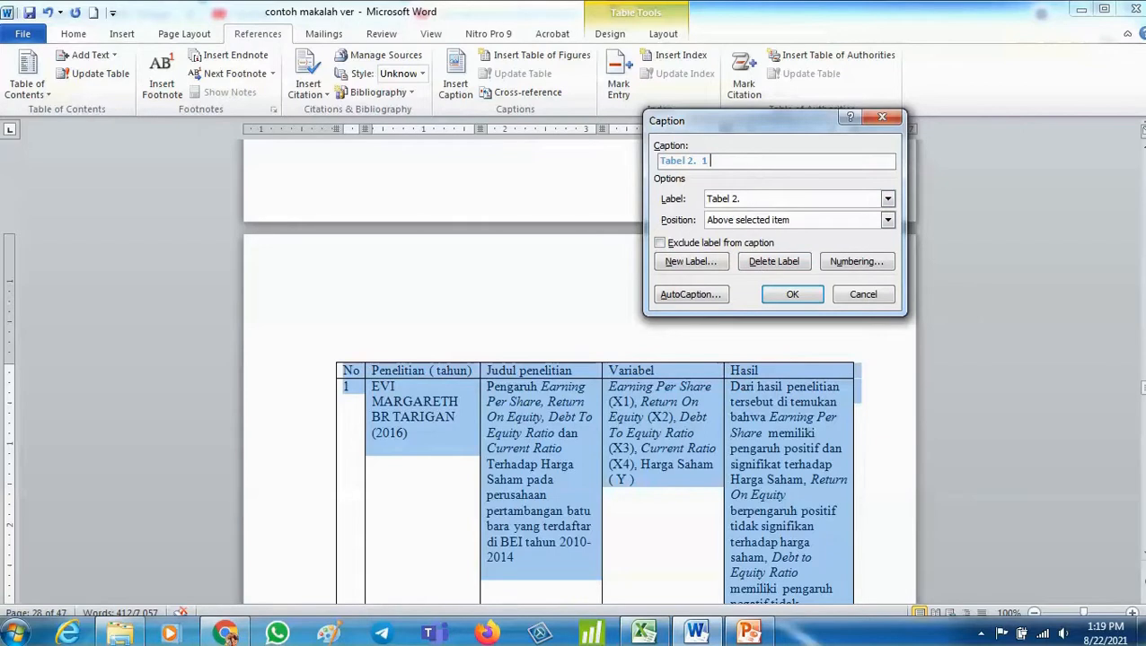
text(Penelitian terdahulu)
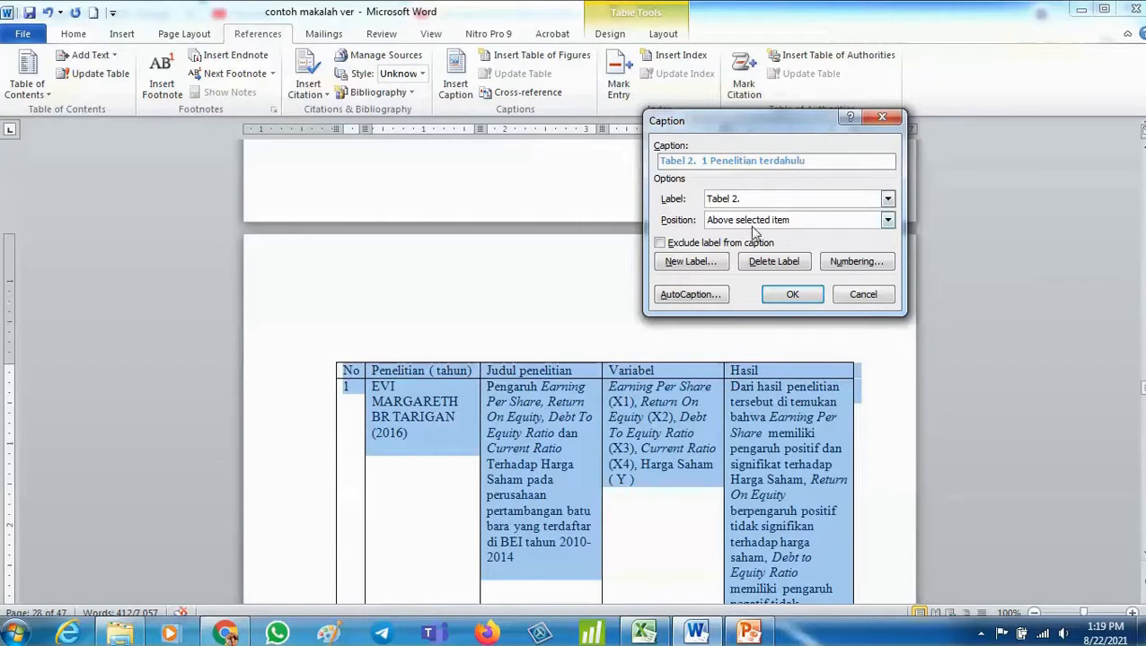
click(792, 294)
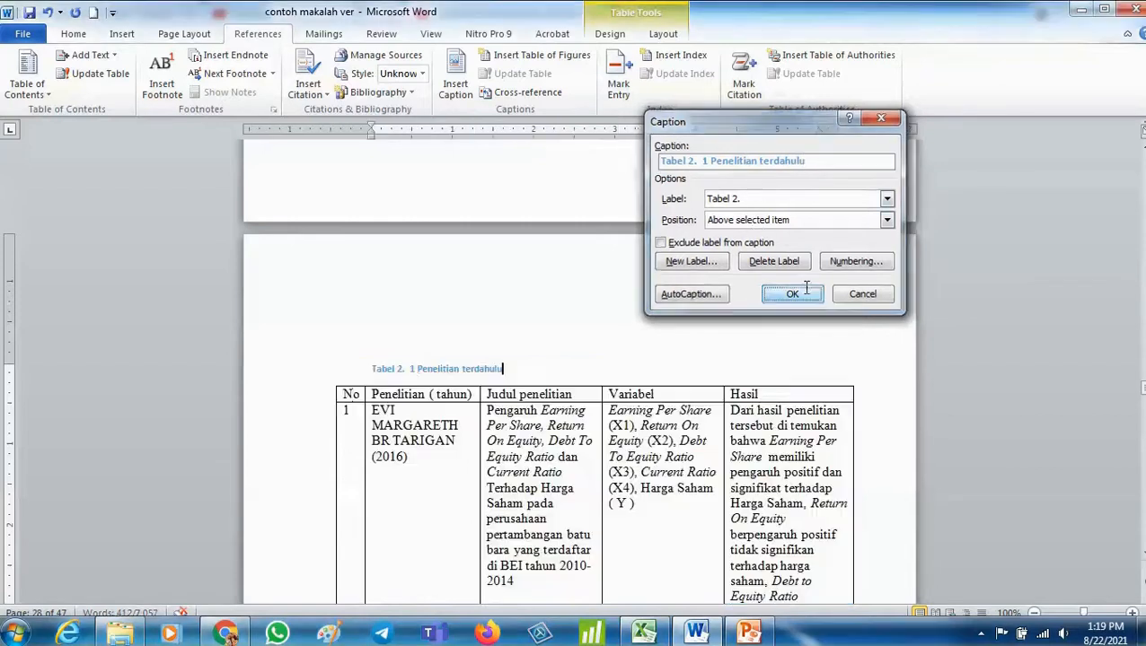
- Set the Tabel 2. Penelitian terdahulu caption to 12 pt and centre it
click(348, 373)
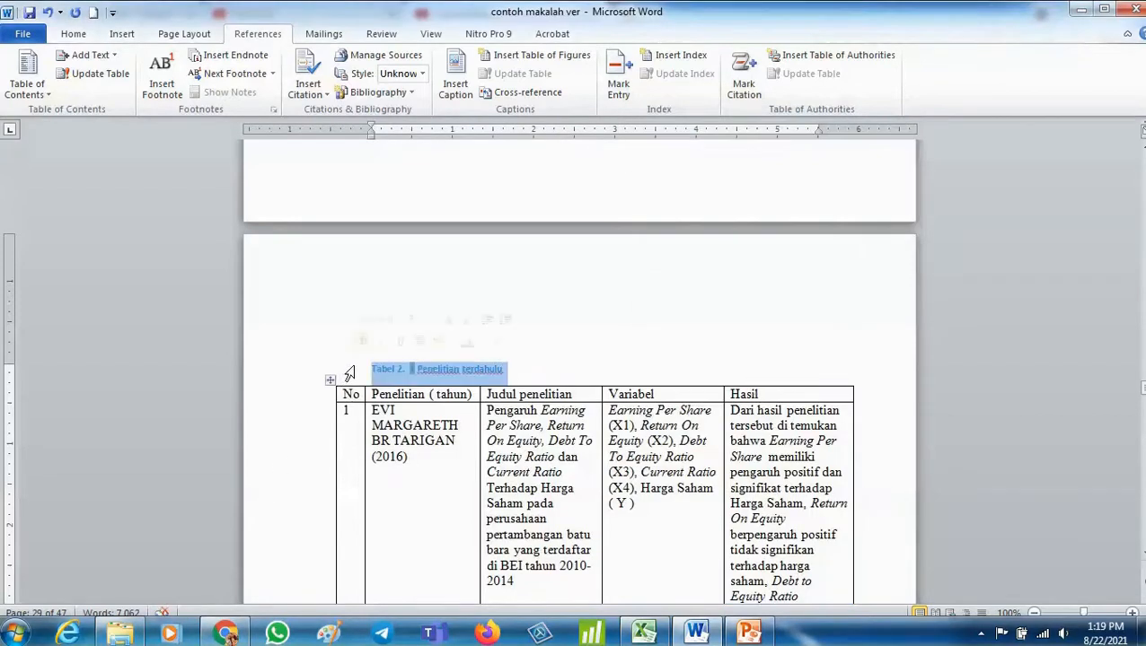
click(74, 34)
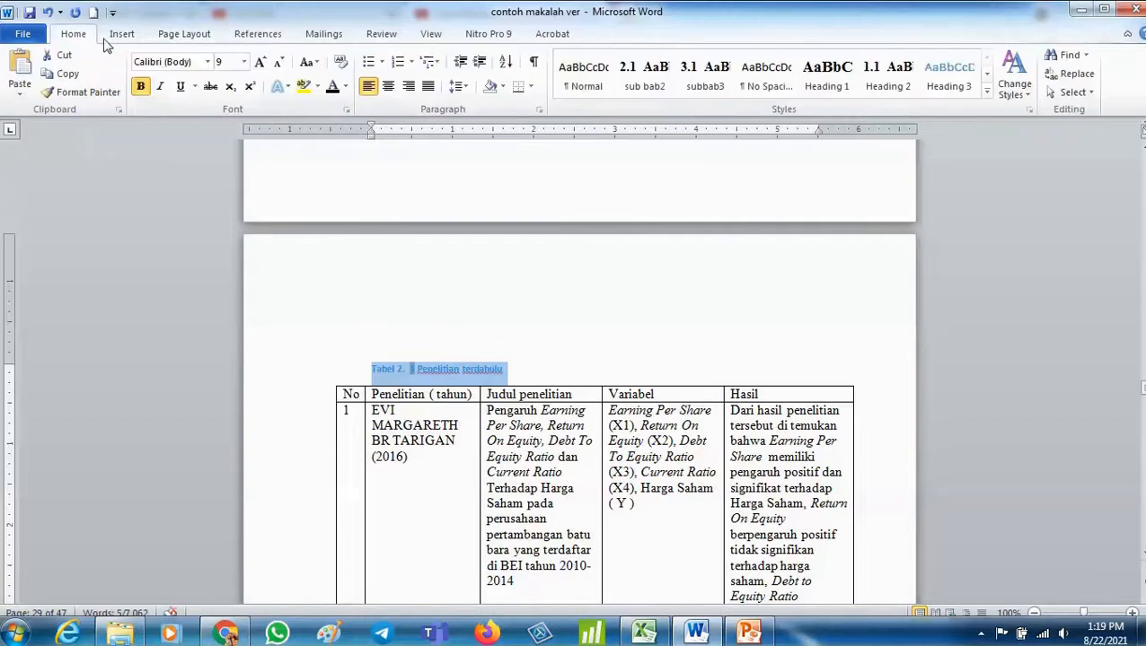
click(244, 61)
click(223, 137)
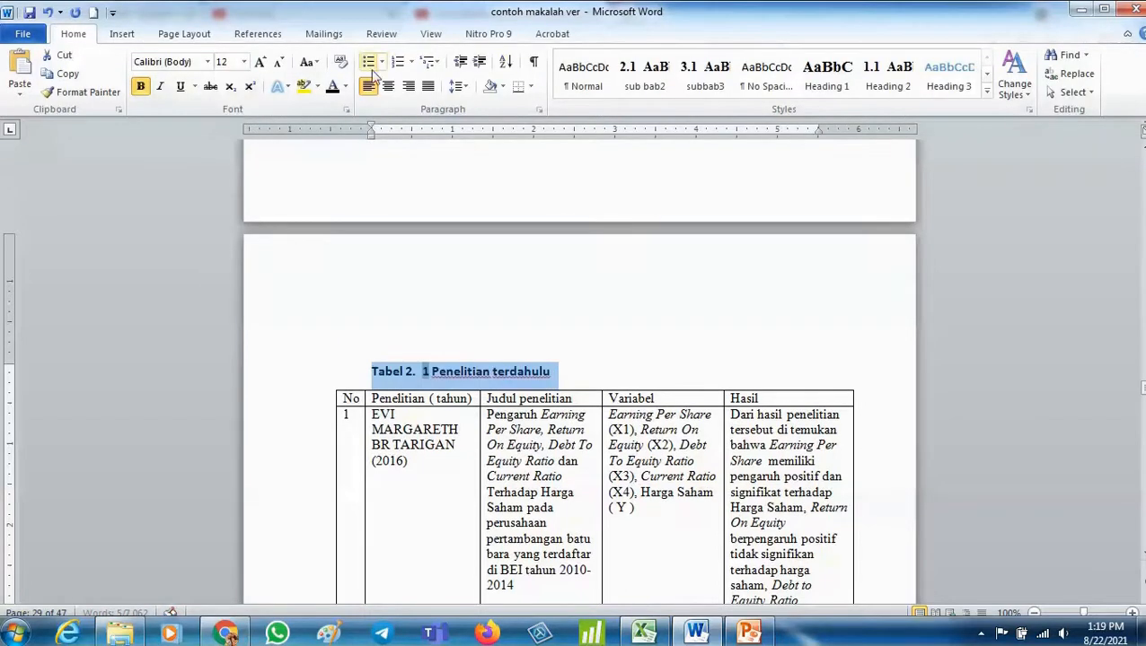
click(391, 87)
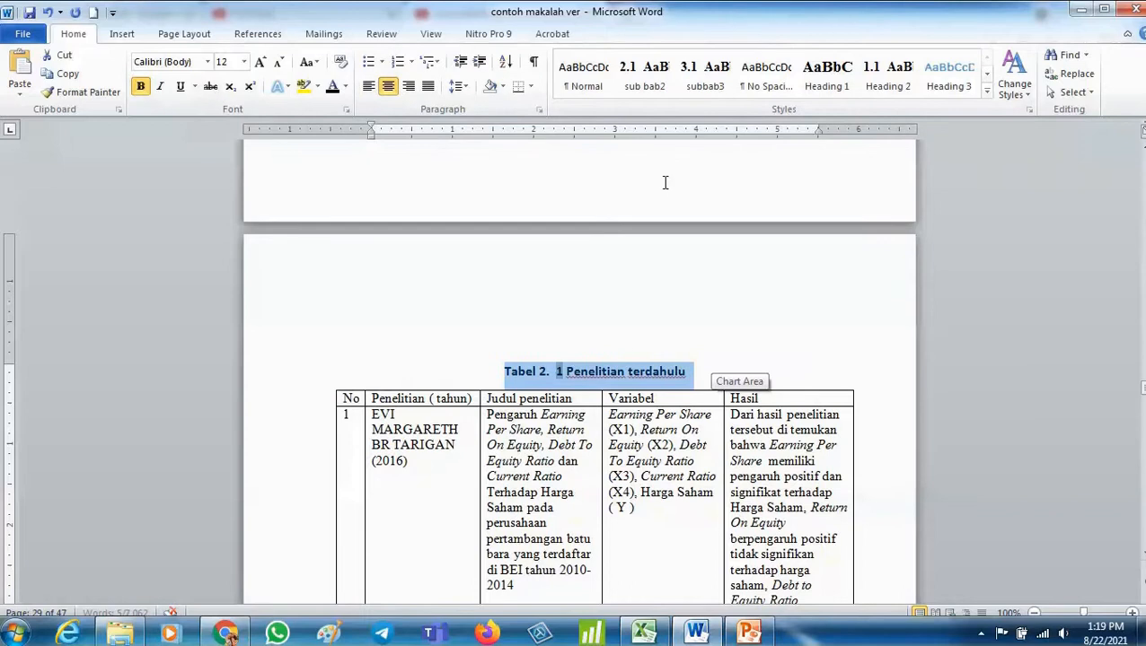
- Insert a 5-column, 3-row table on a new line above the Menurut Tandelilin paragraph
click(800, 318)
scroll(799, 315, up, 15)
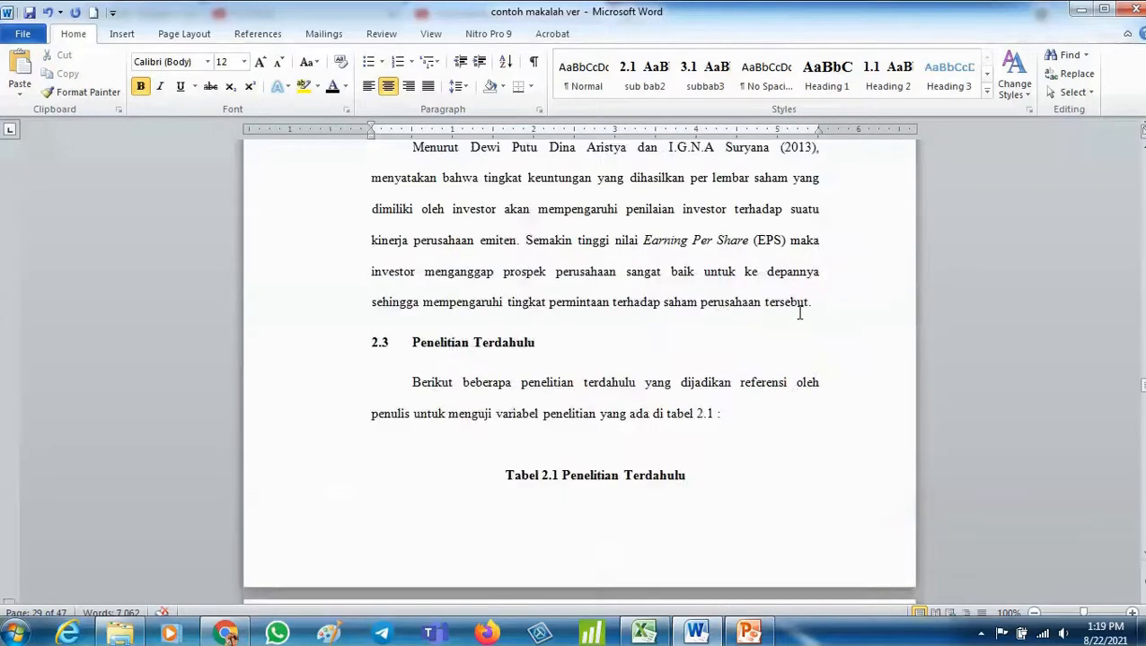
scroll(713, 476, down, 10)
scroll(715, 480, up, 15)
scroll(713, 481, up, 1)
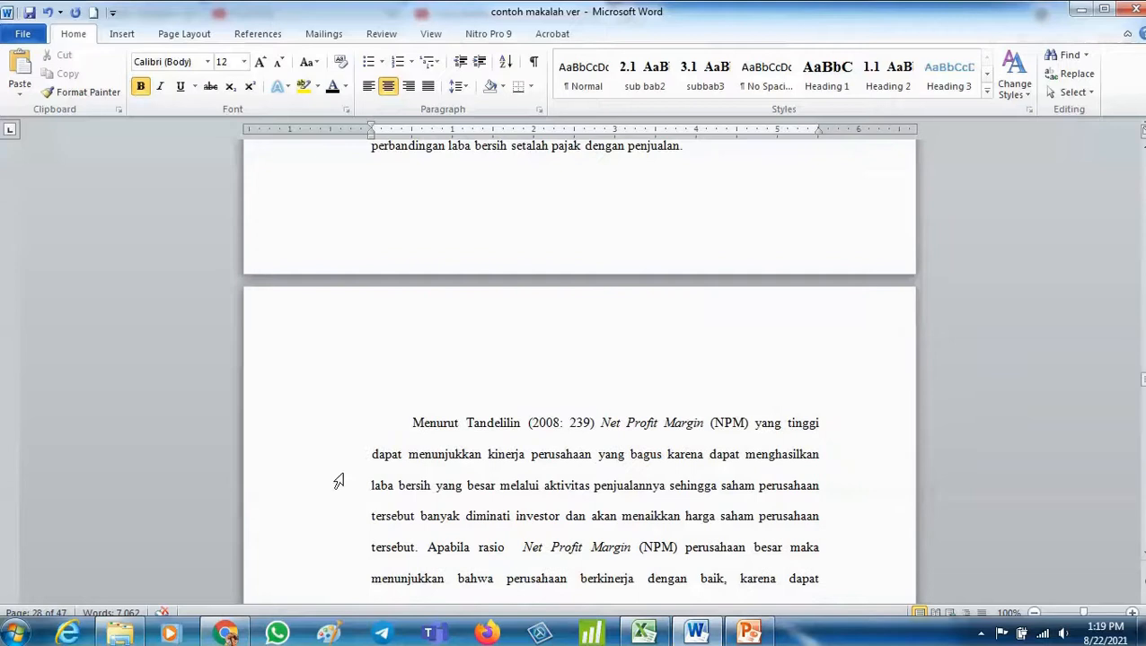
click(413, 422)
key(Return)
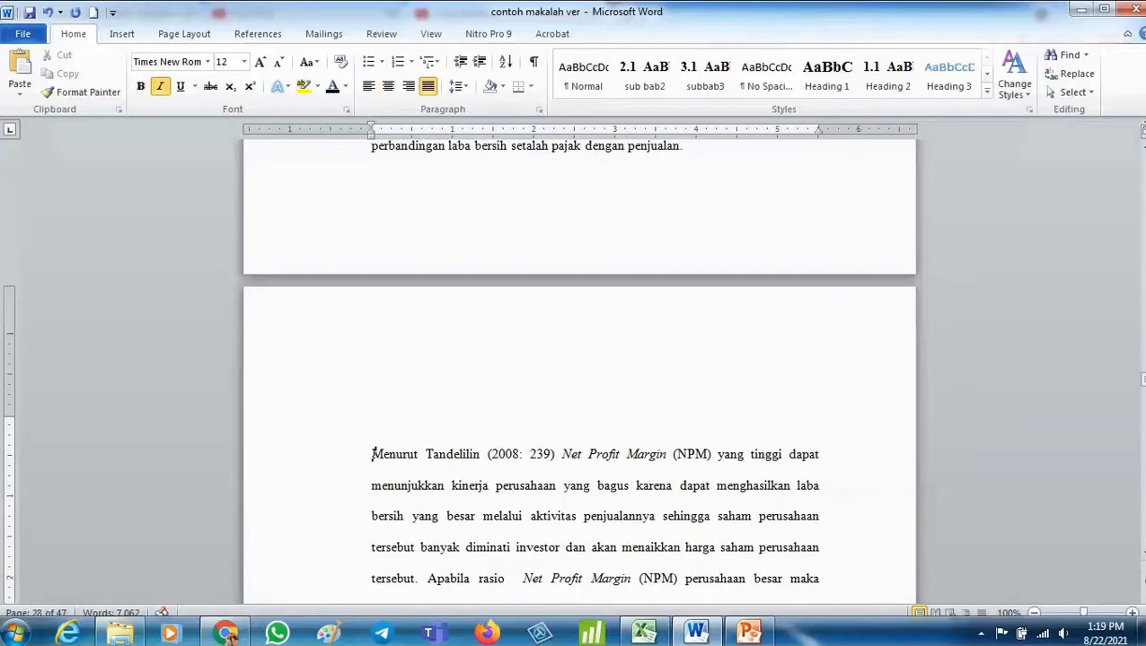
click(121, 34)
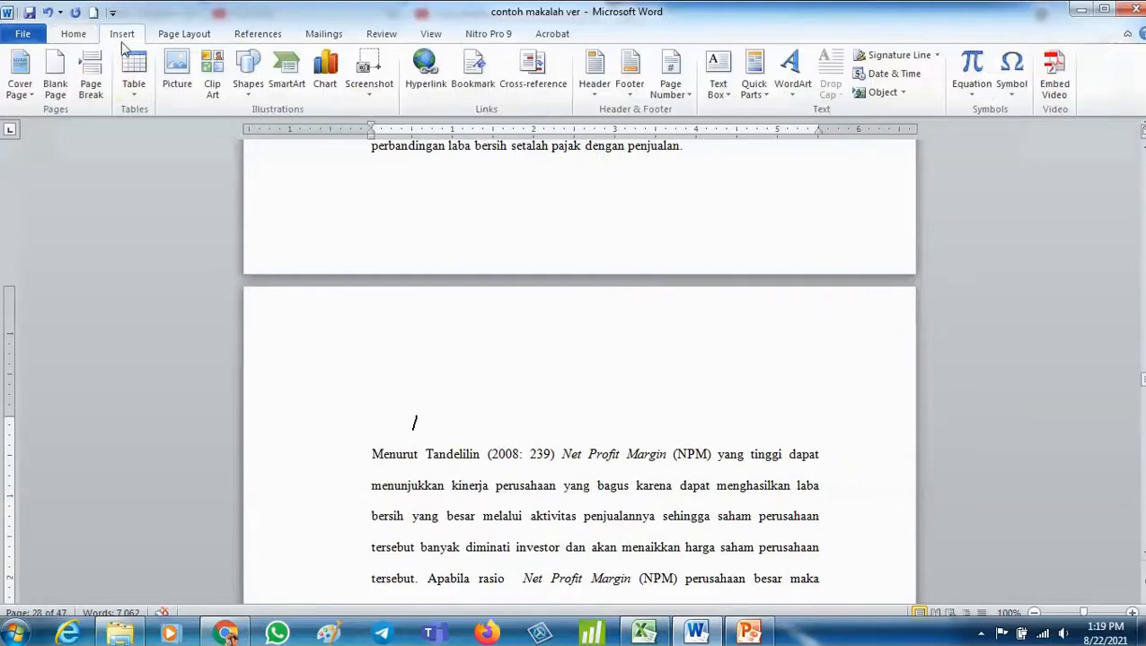
click(135, 81)
click(203, 171)
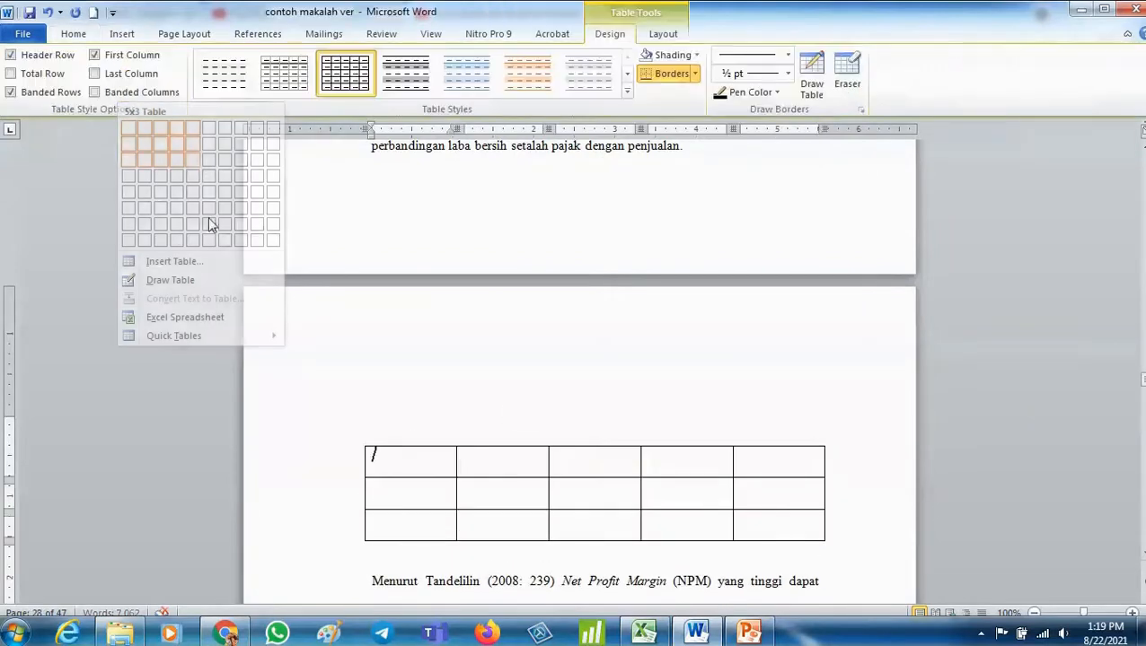
click(360, 440)
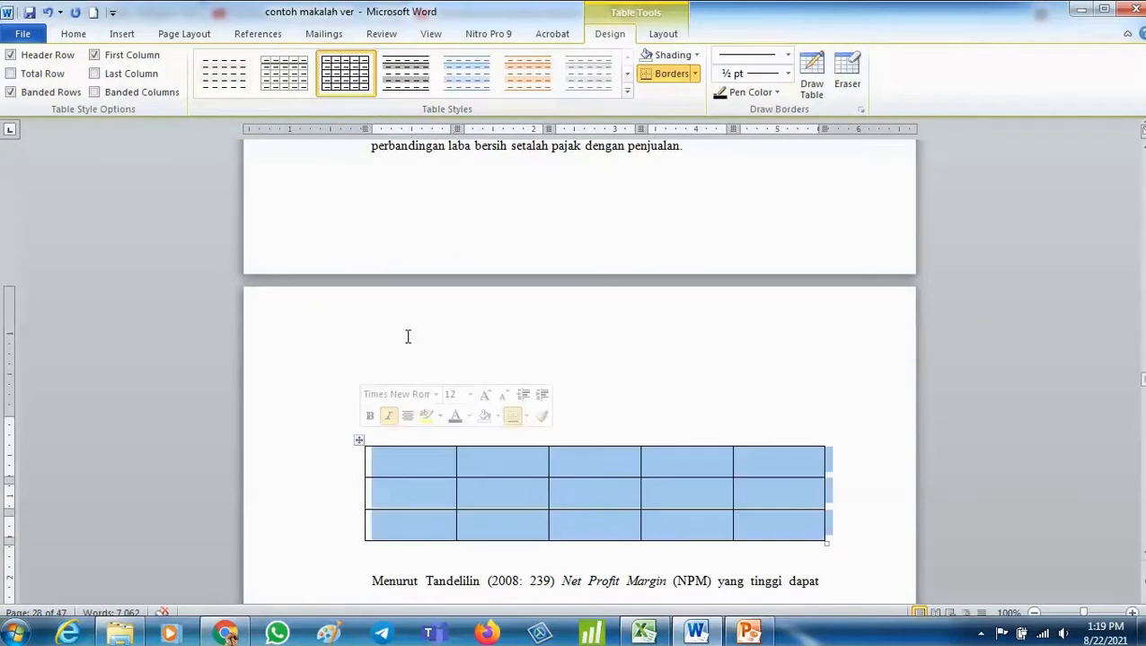
- Caption the new table above it with the Tabel 2. label and the text Data Per Tahun
click(269, 34)
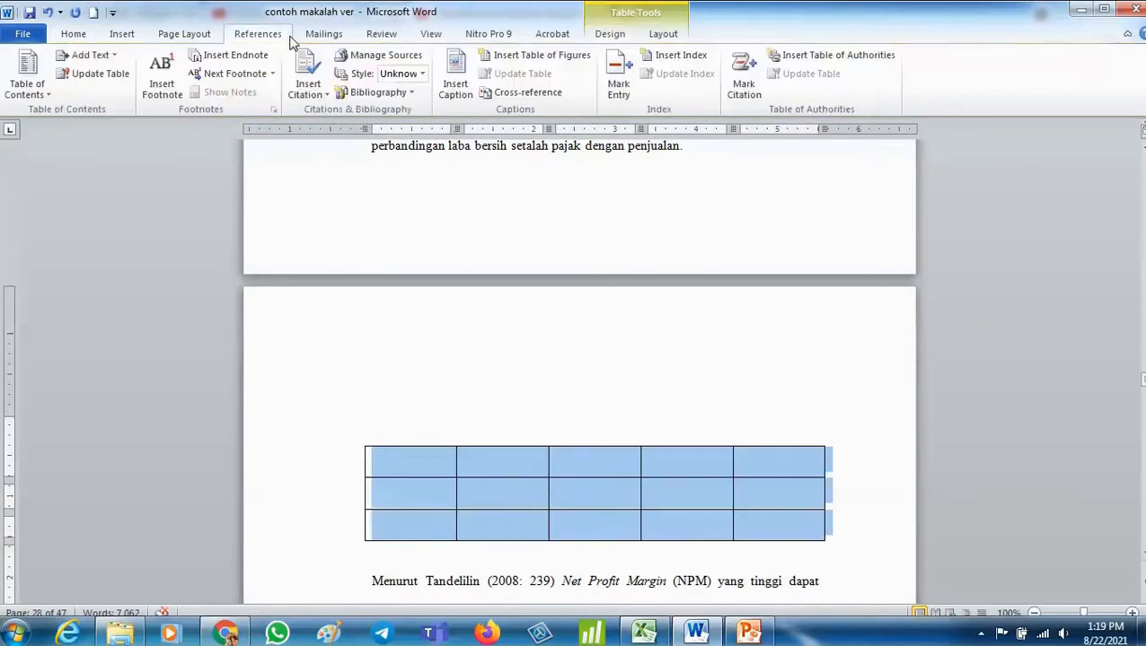
click(456, 88)
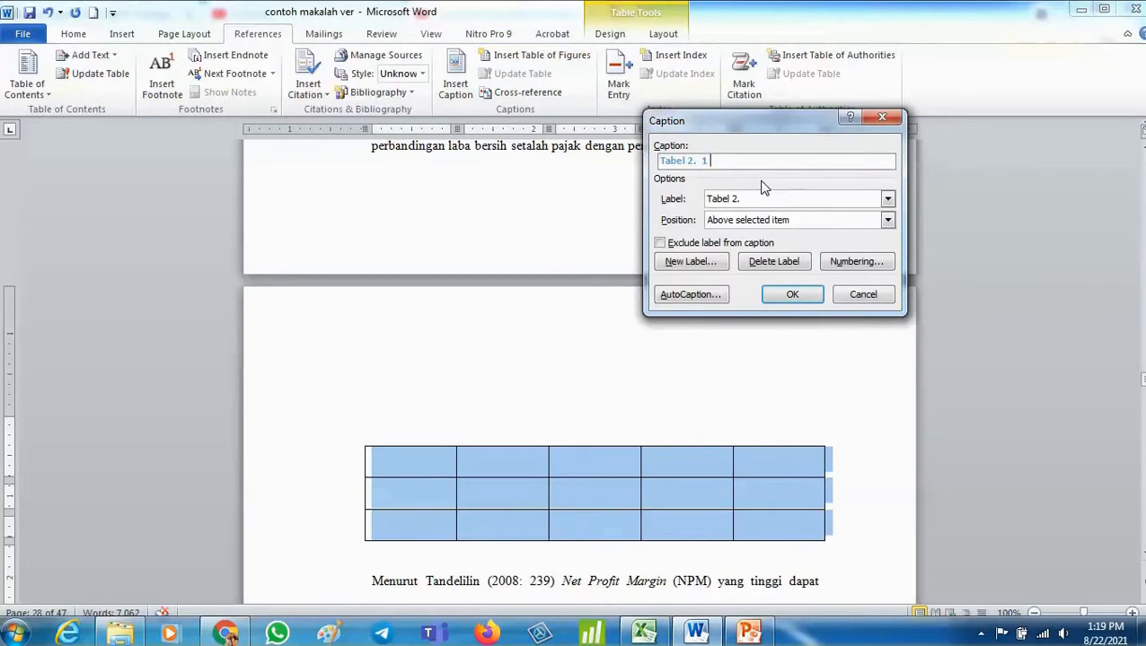
text(D)
text(ata Per Tahun)
key(Return)
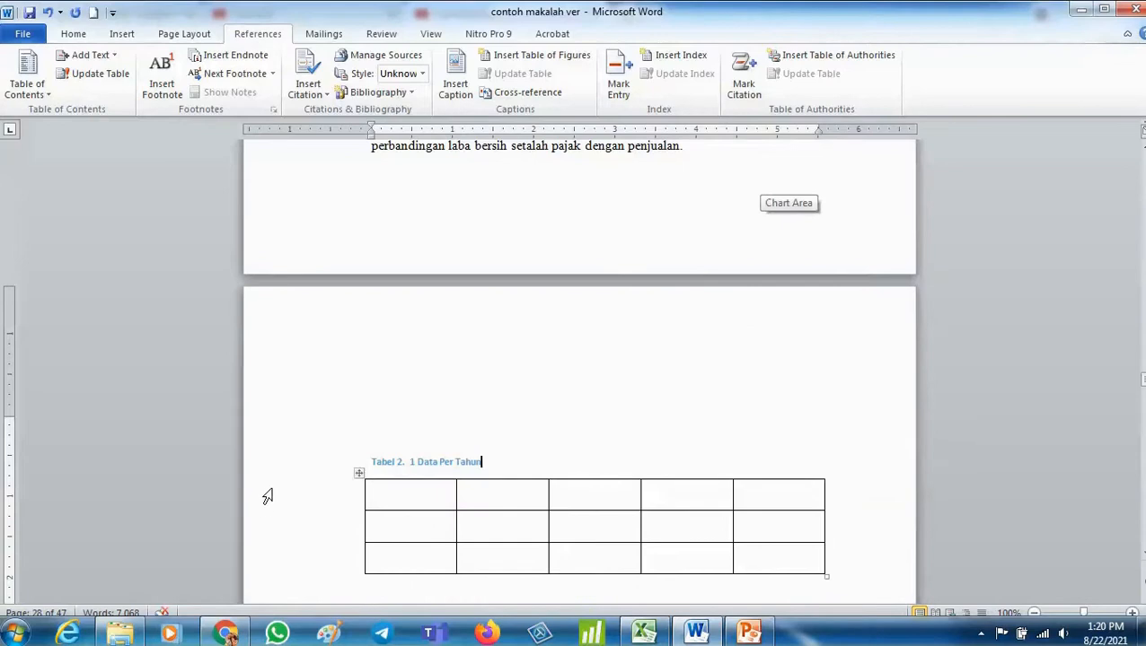
- Enlarge the font of the Data Per Tahun caption and centre it
click(269, 488)
click(70, 33)
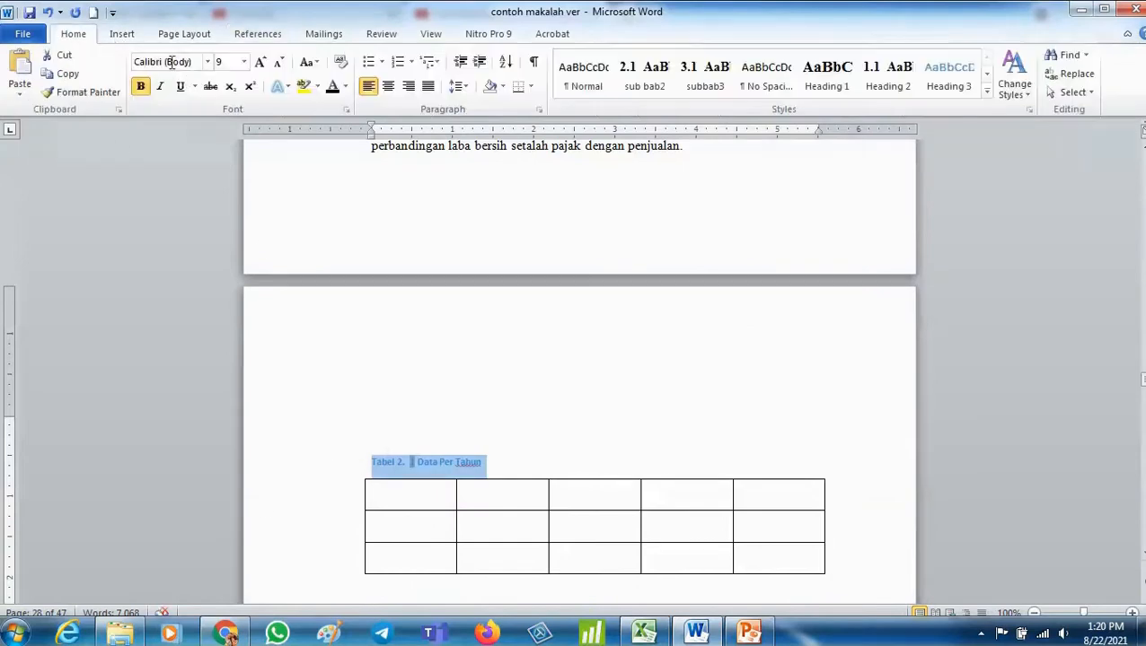
click(259, 61)
click(259, 61)
click(387, 86)
- Delete the old manual Tabel 2.1 Penelitian Terdahulu title above the captioned research table
scroll(550, 377, down, 15)
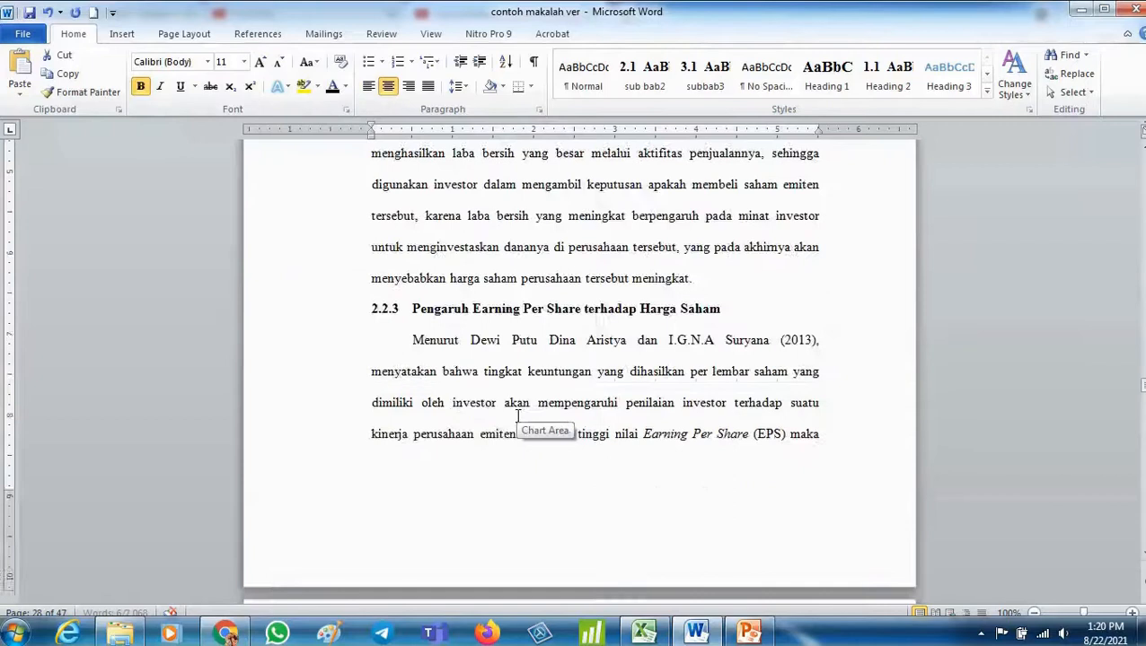
click(476, 459)
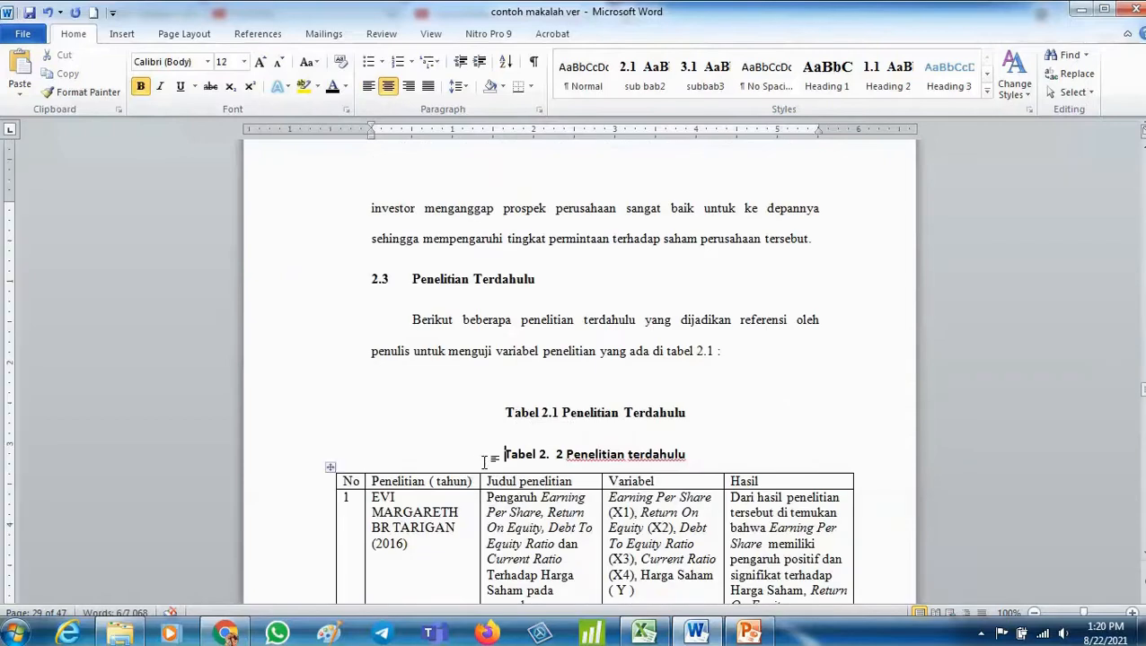
click(492, 416)
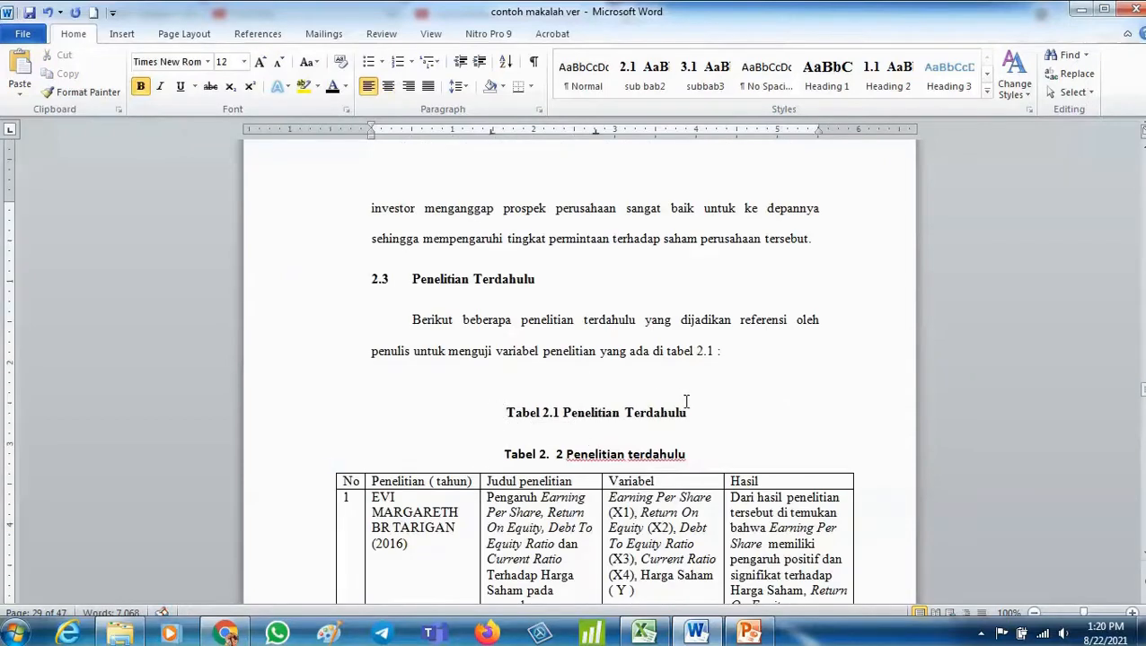
drag(701, 419, 483, 419)
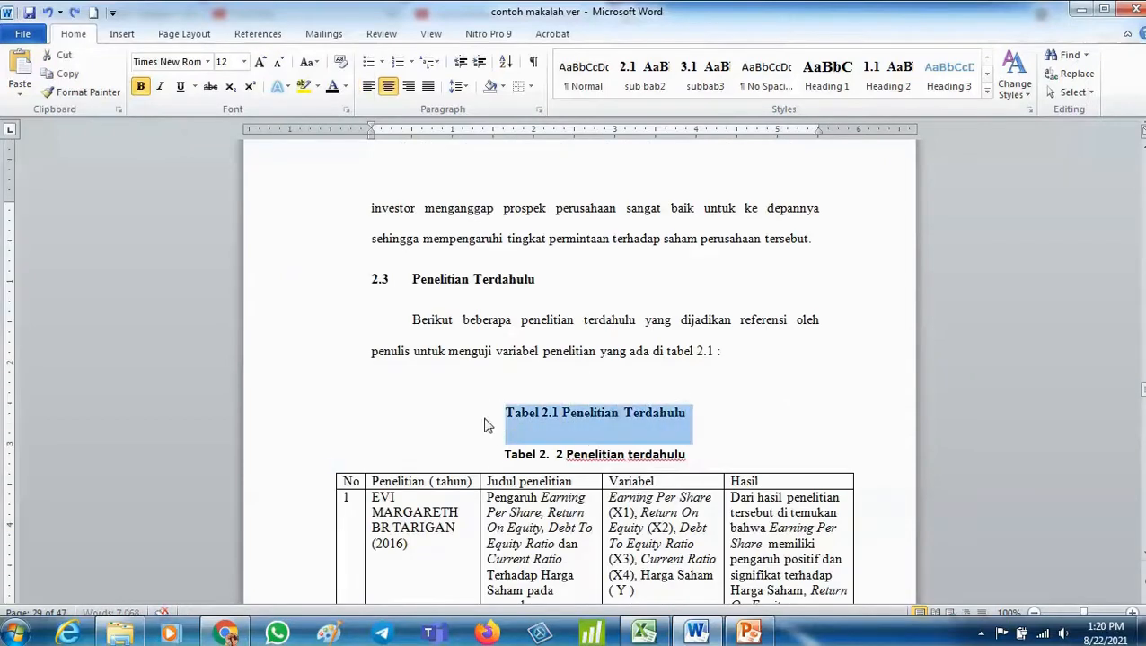
key(Delete)
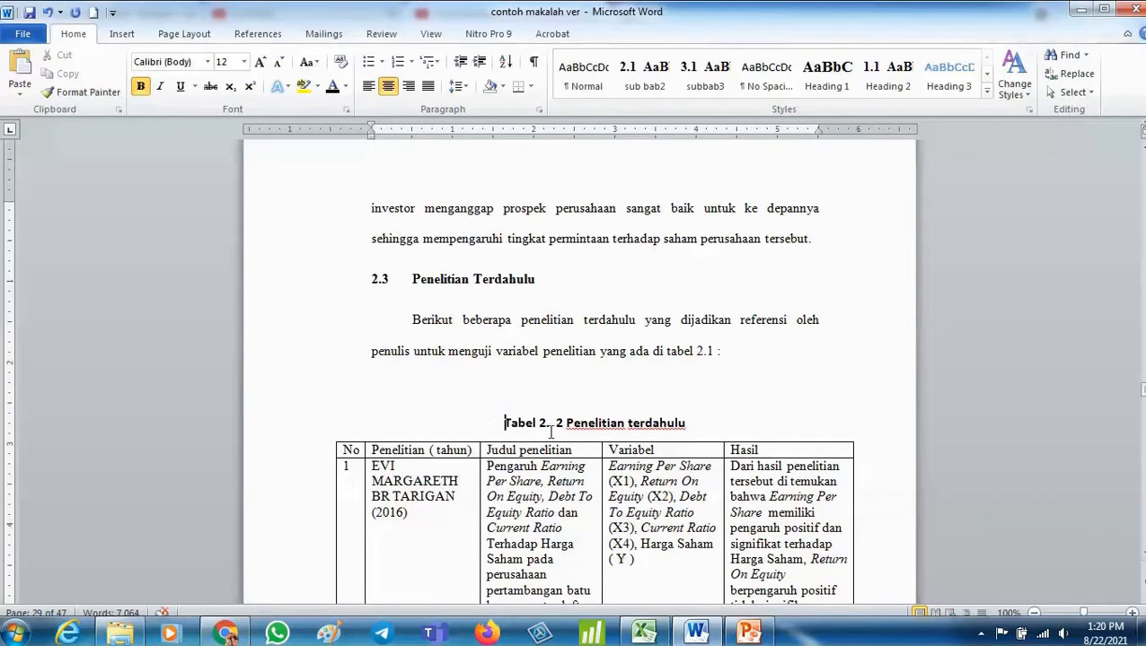
- Insert a 3-column, 3-row table on a new line after the Menurut Tandelilin paragraph, before heading 2.2.3
scroll(551, 426, down, 15)
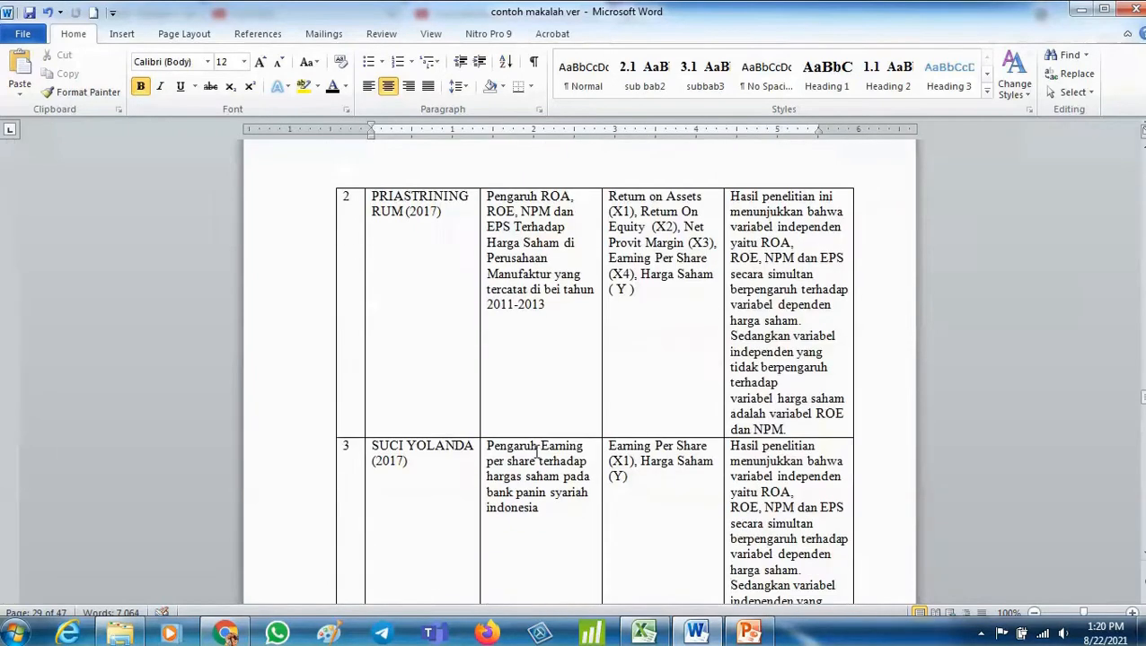
scroll(533, 454, up, 6)
scroll(533, 454, up, 20)
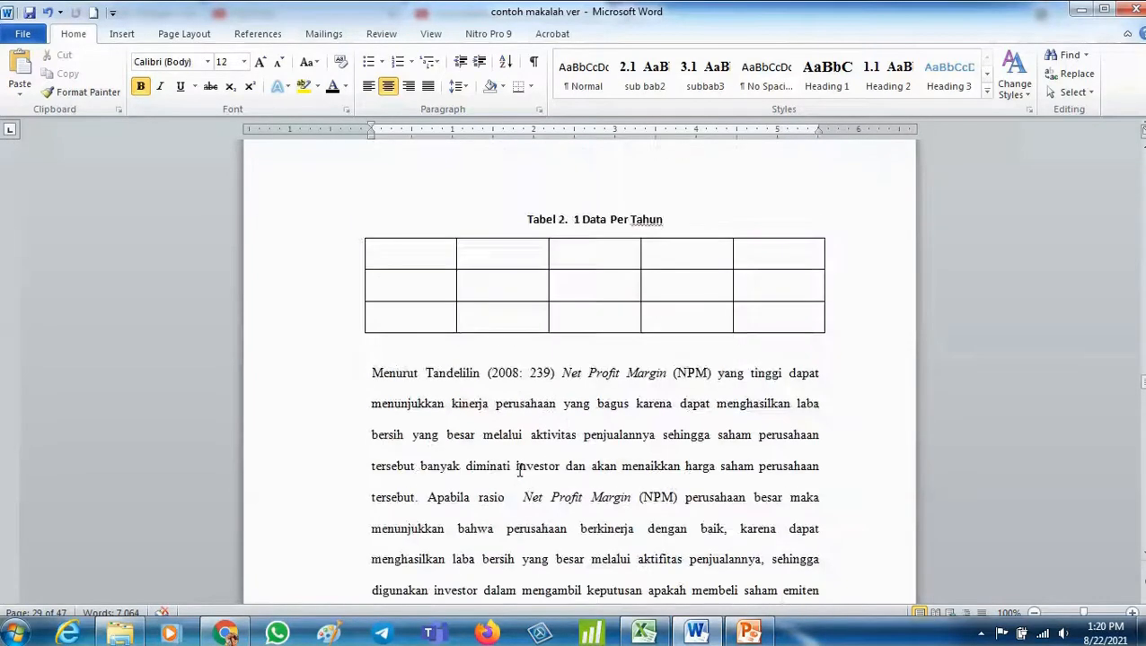
scroll(519, 471, down, 6)
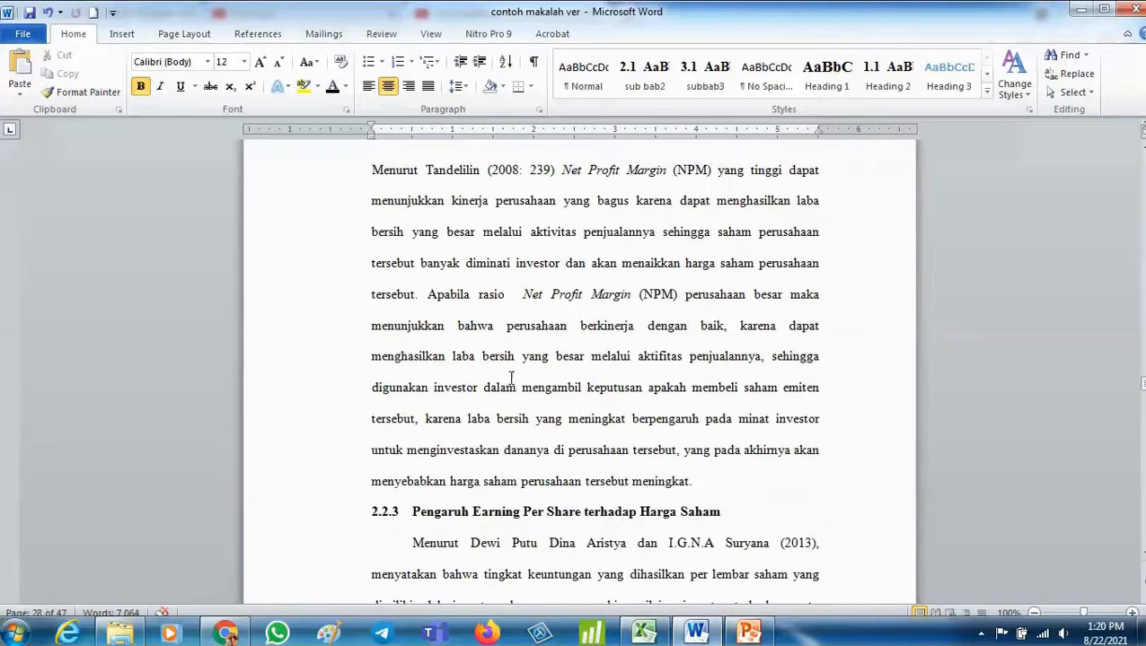
scroll(511, 377, up, 2)
scroll(530, 422, down, 4)
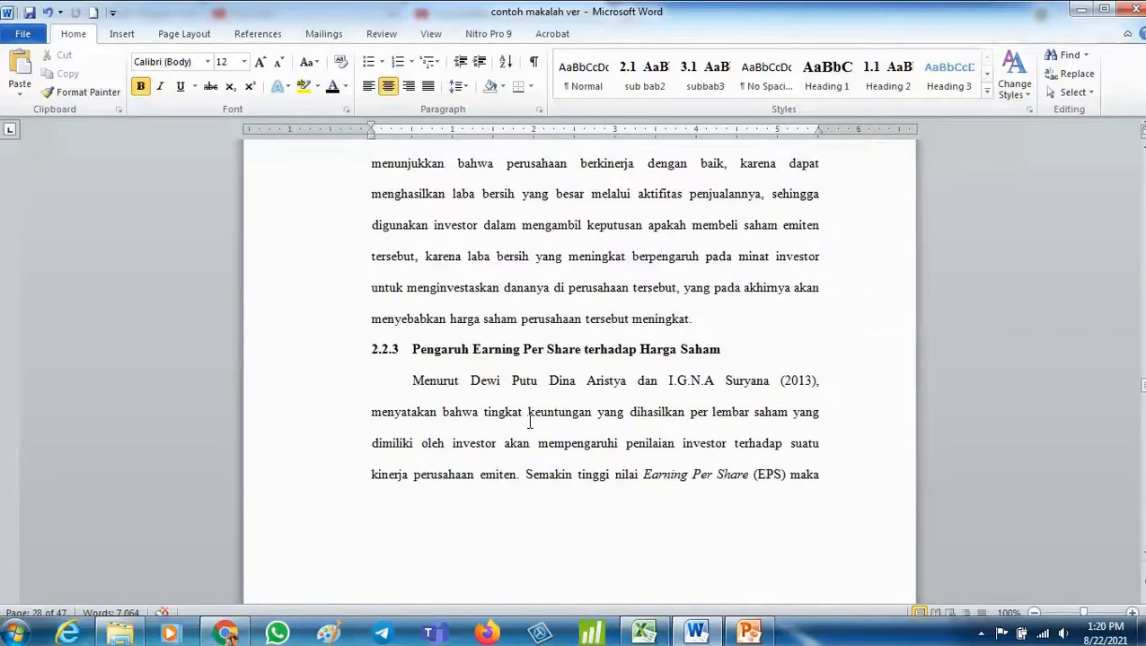
click(689, 319)
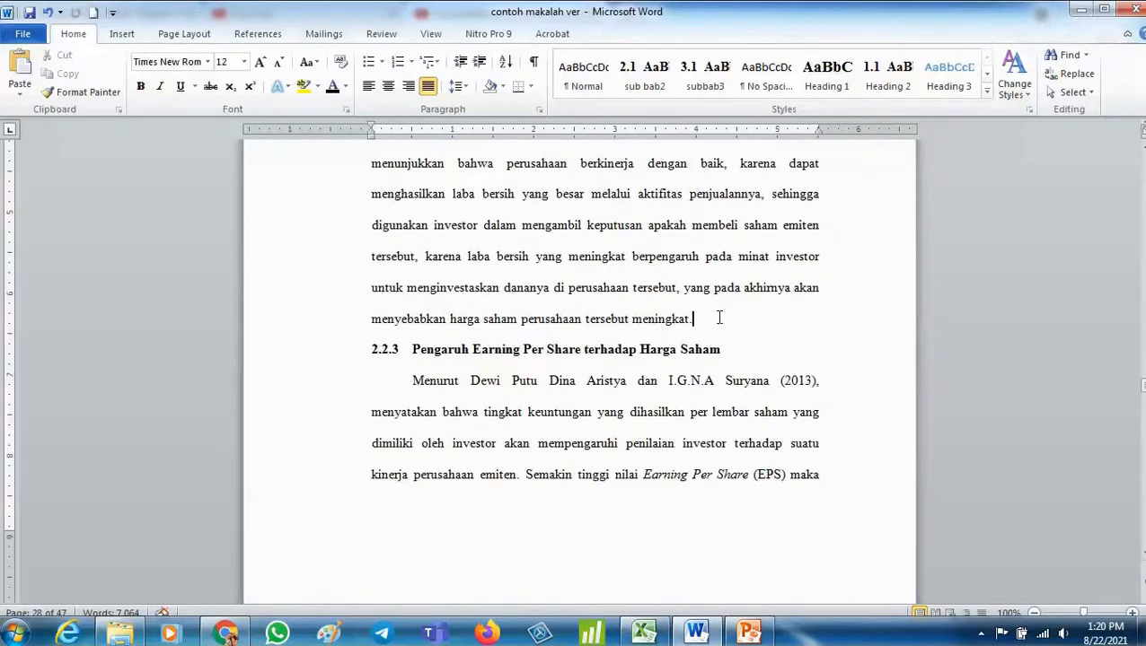
key(Return)
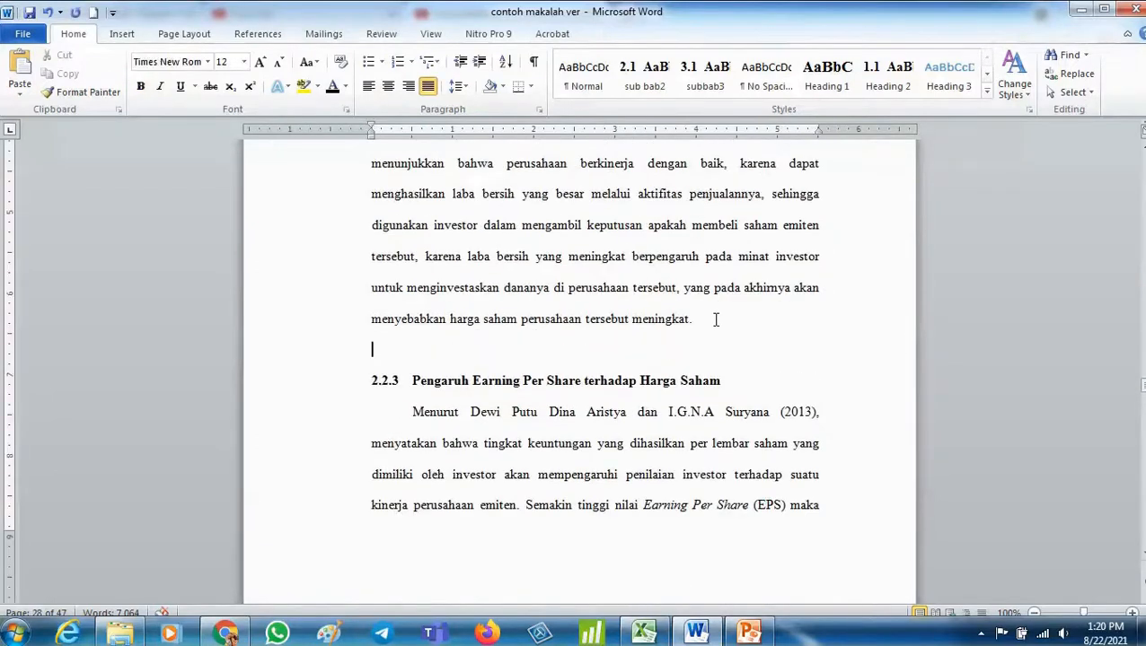
click(127, 34)
click(134, 100)
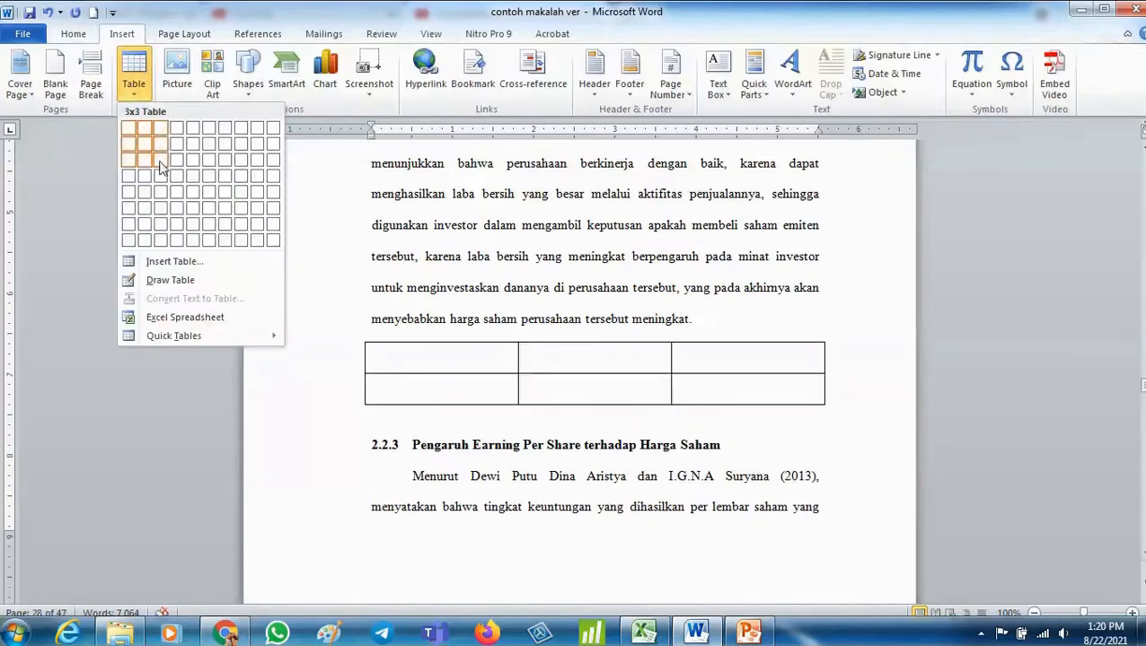
click(160, 168)
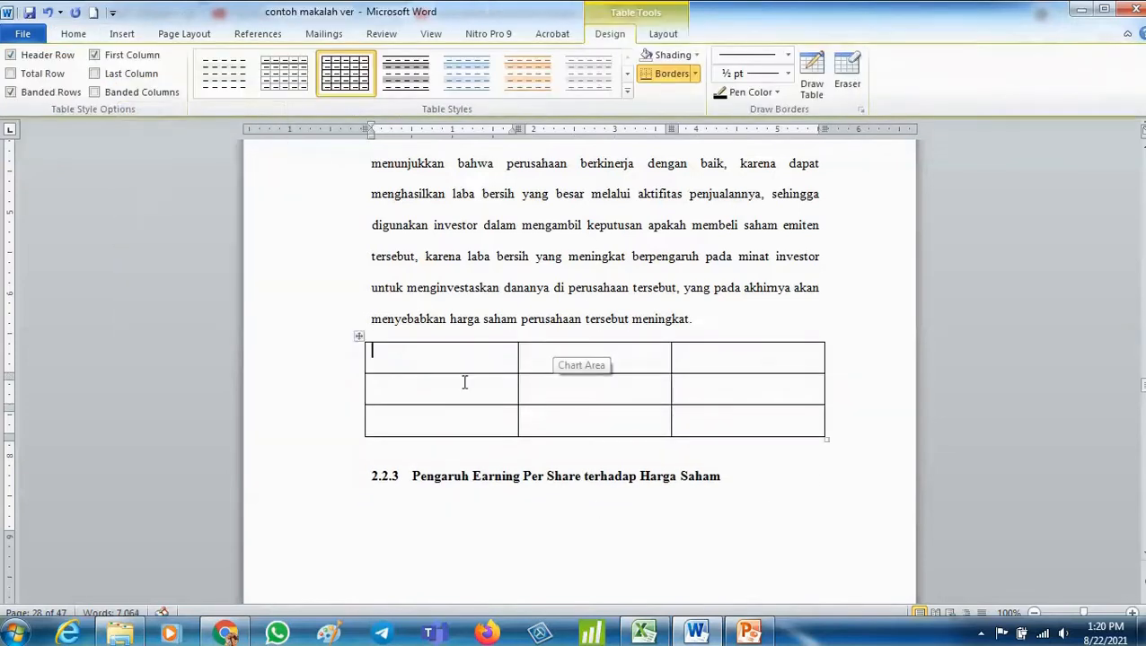
- Caption the new table above it with the Tabel 2. label and the text Populasi
click(359, 337)
click(257, 37)
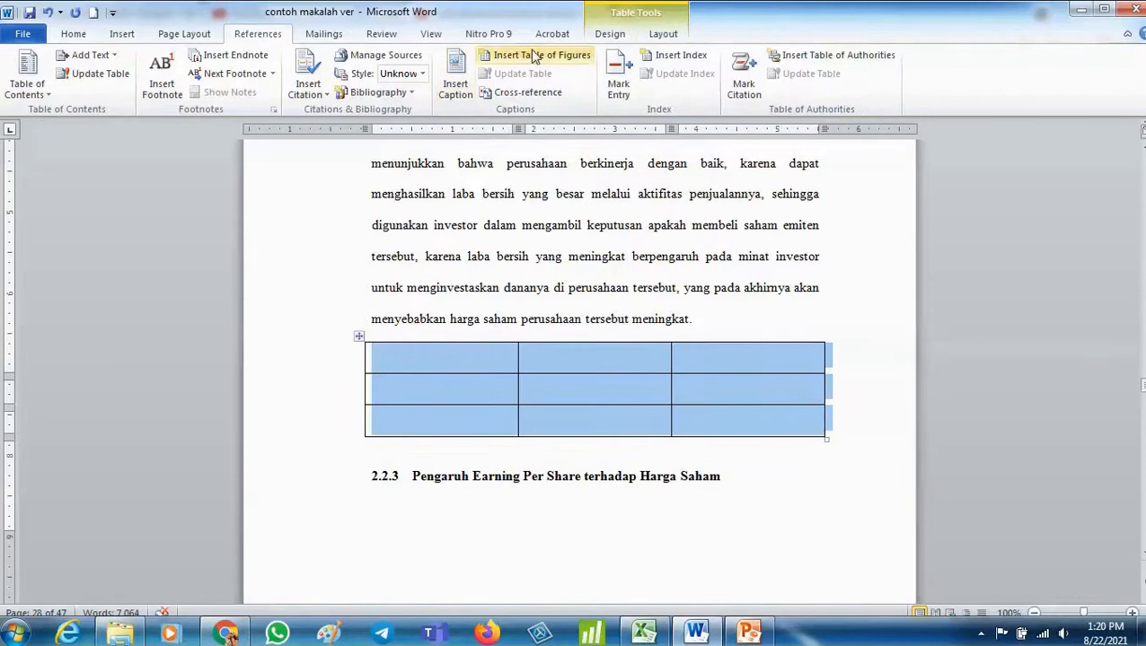
click(454, 95)
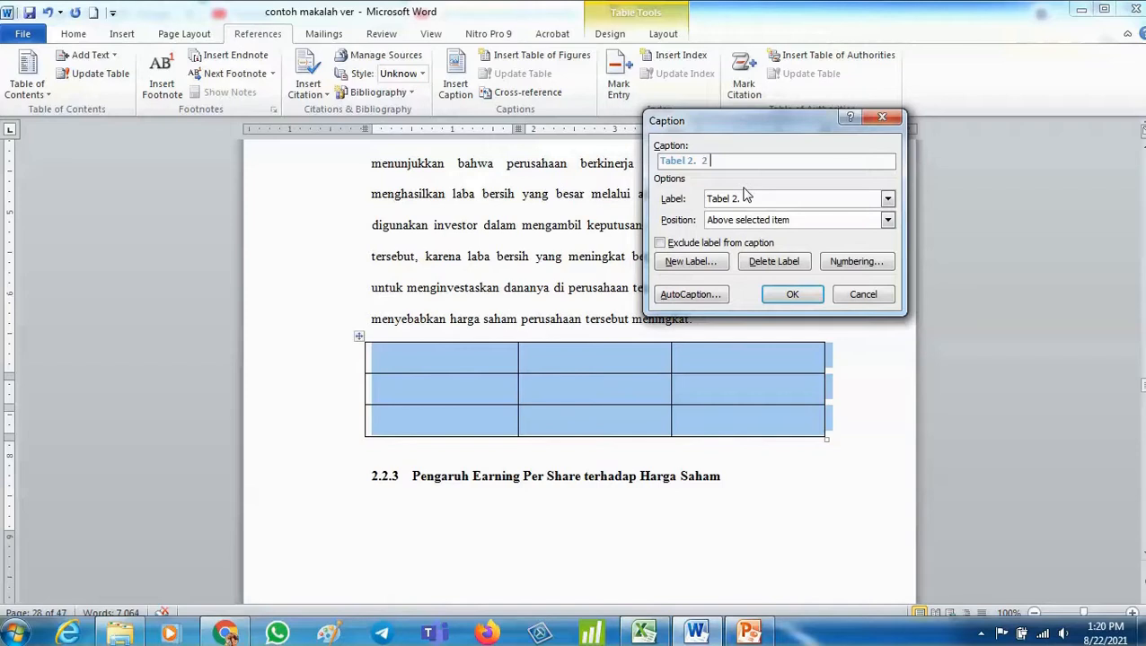
text(Populasi)
key(Return)
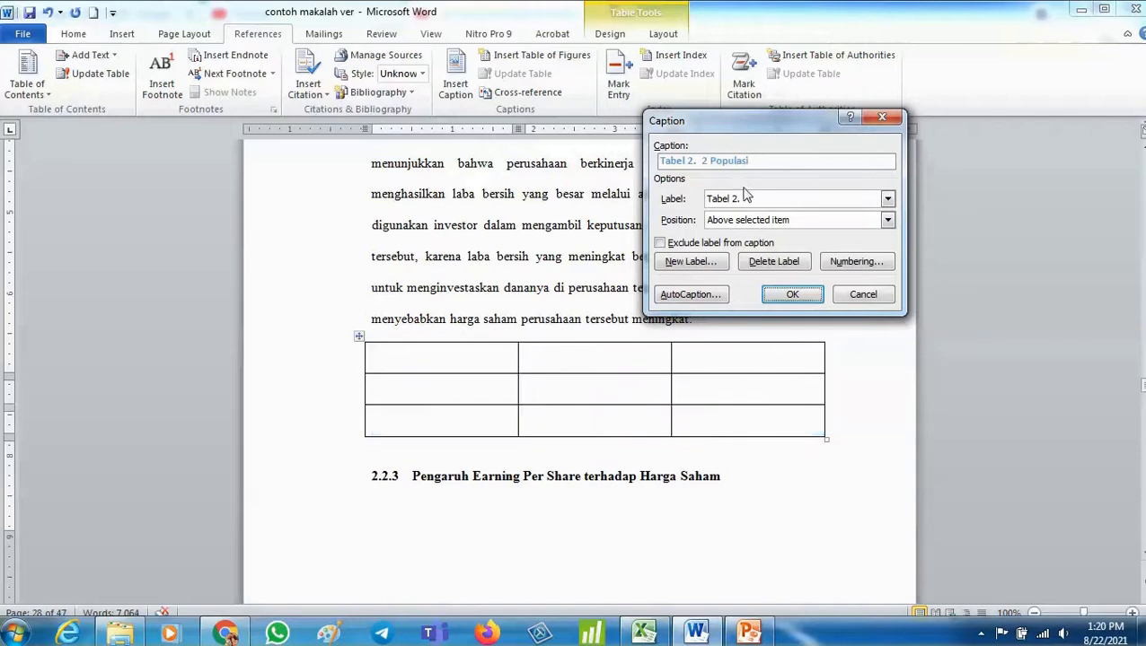
- Centre the Populasi caption and enlarge its font
click(275, 371)
click(73, 33)
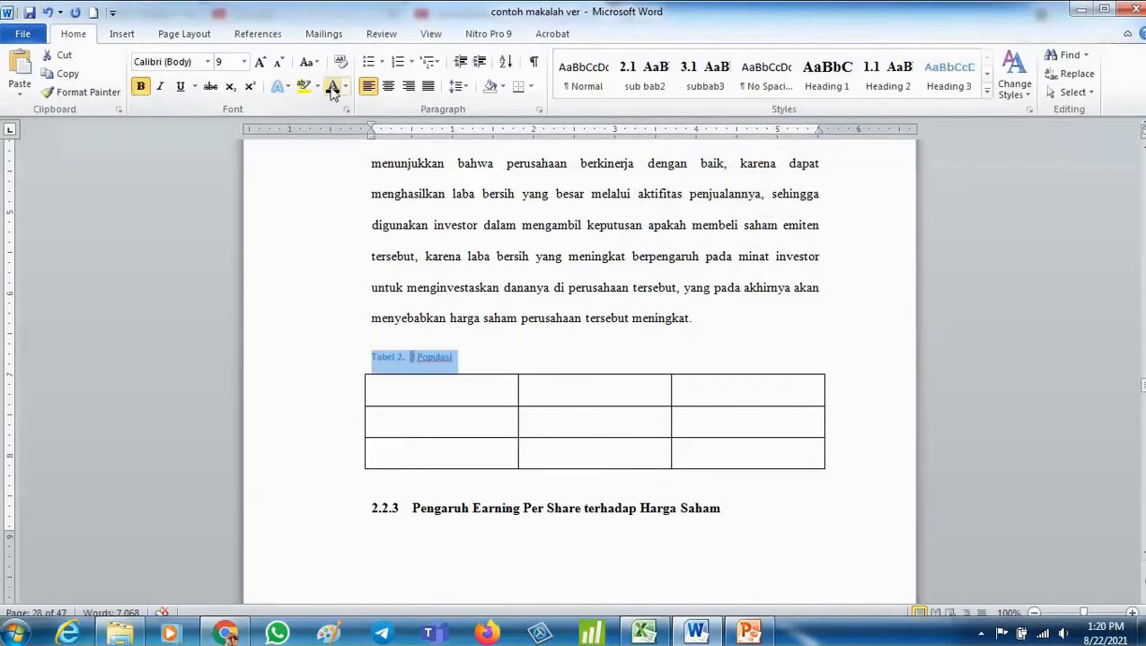
click(388, 86)
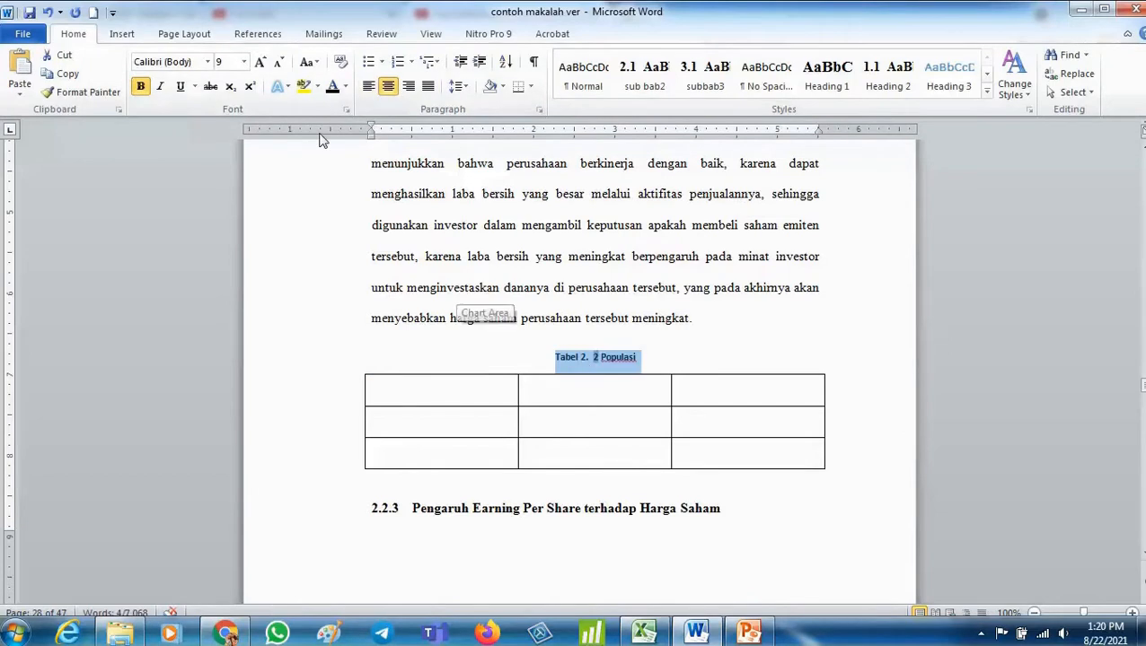
click(259, 63)
- Insert a table of figures under the DAFTAR TABEL heading using the Tabel 2. caption label
scroll(707, 505, down, 10)
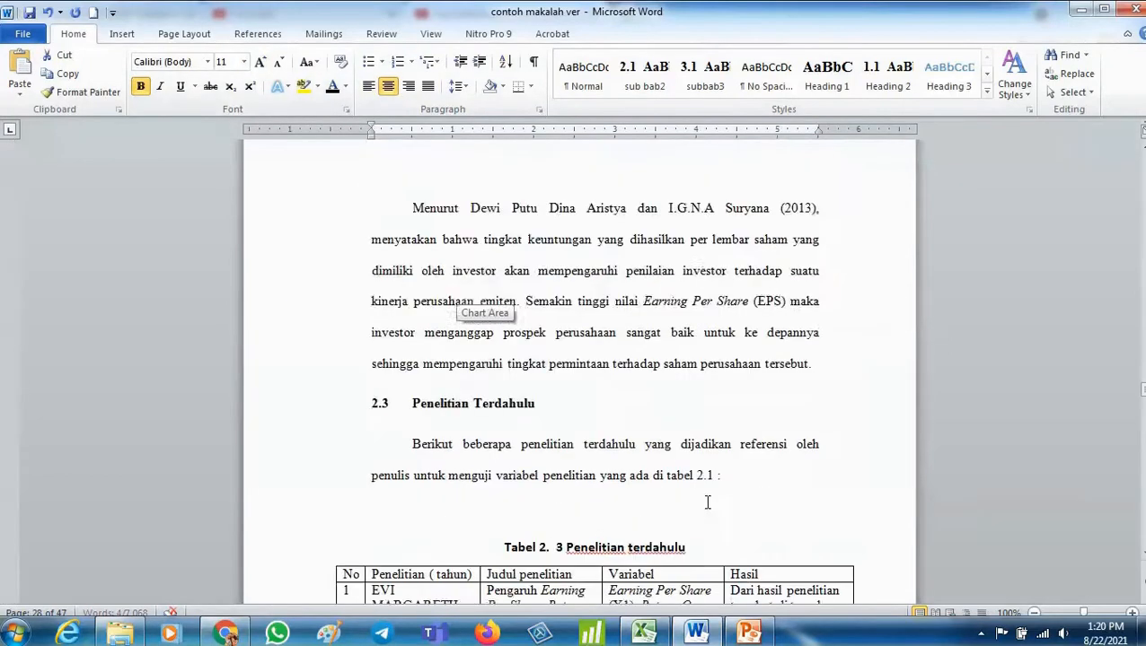
click(683, 343)
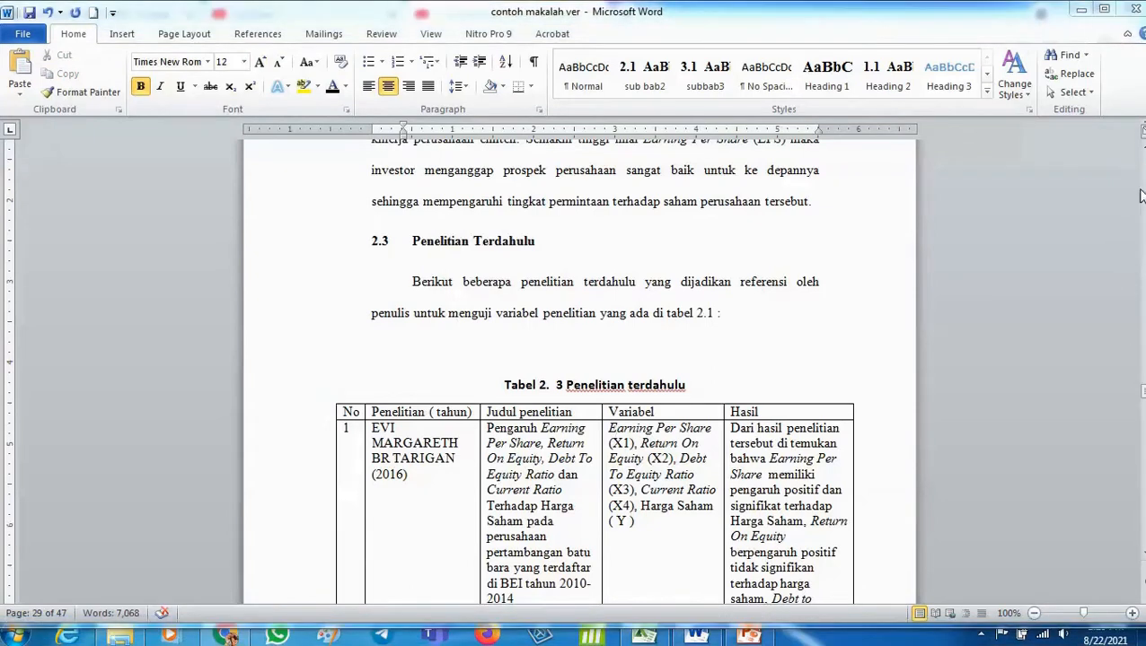
drag(1142, 393, 1139, 154)
scroll(787, 615, down, 20)
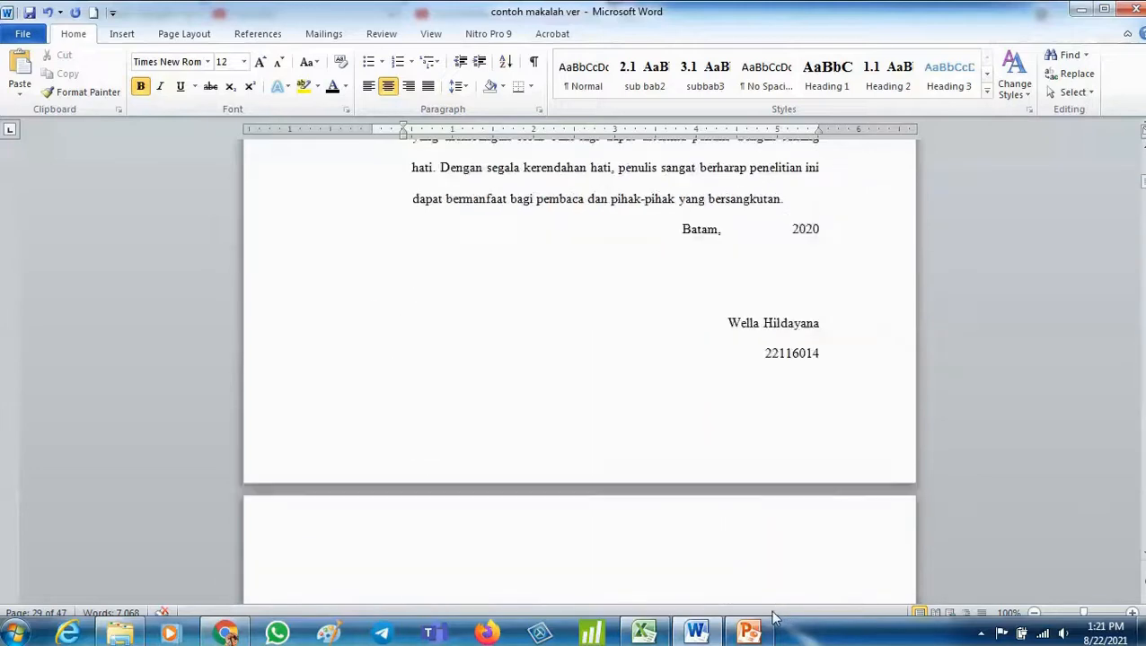
scroll(765, 620, down, 8)
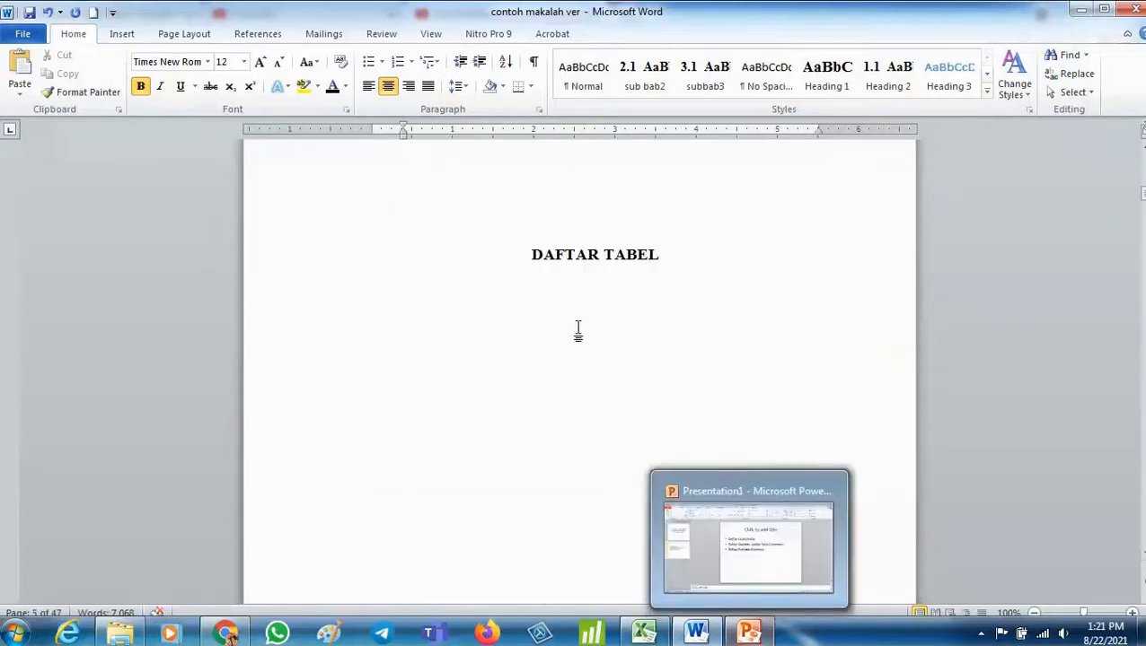
click(578, 330)
click(574, 254)
scroll(929, 56, up, 3)
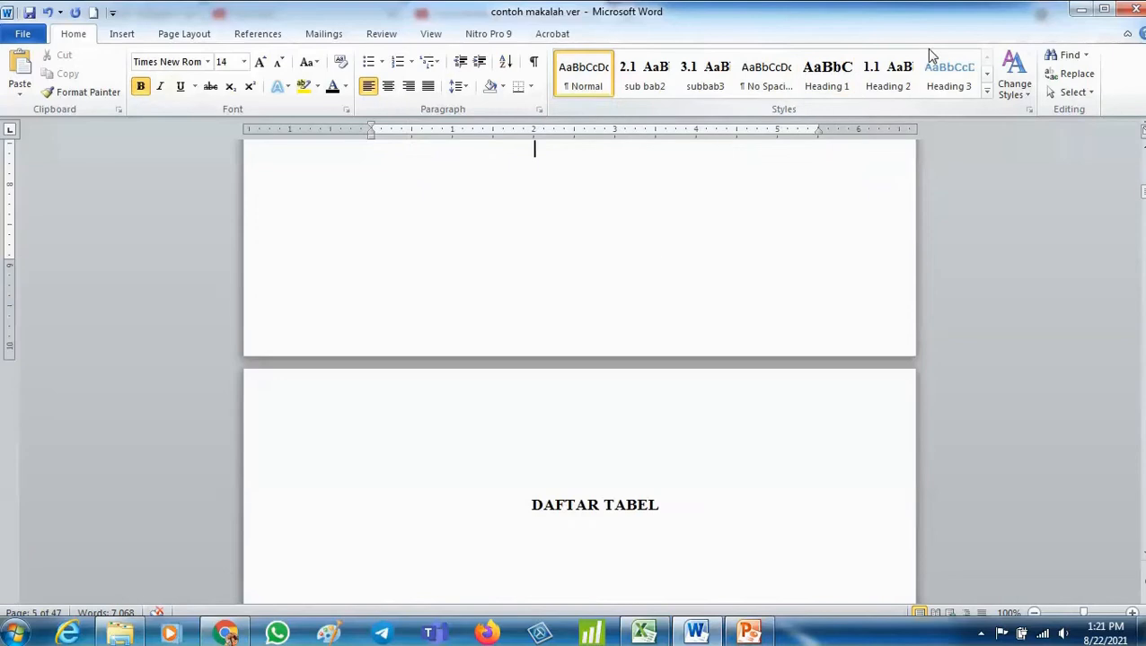
key(Down)
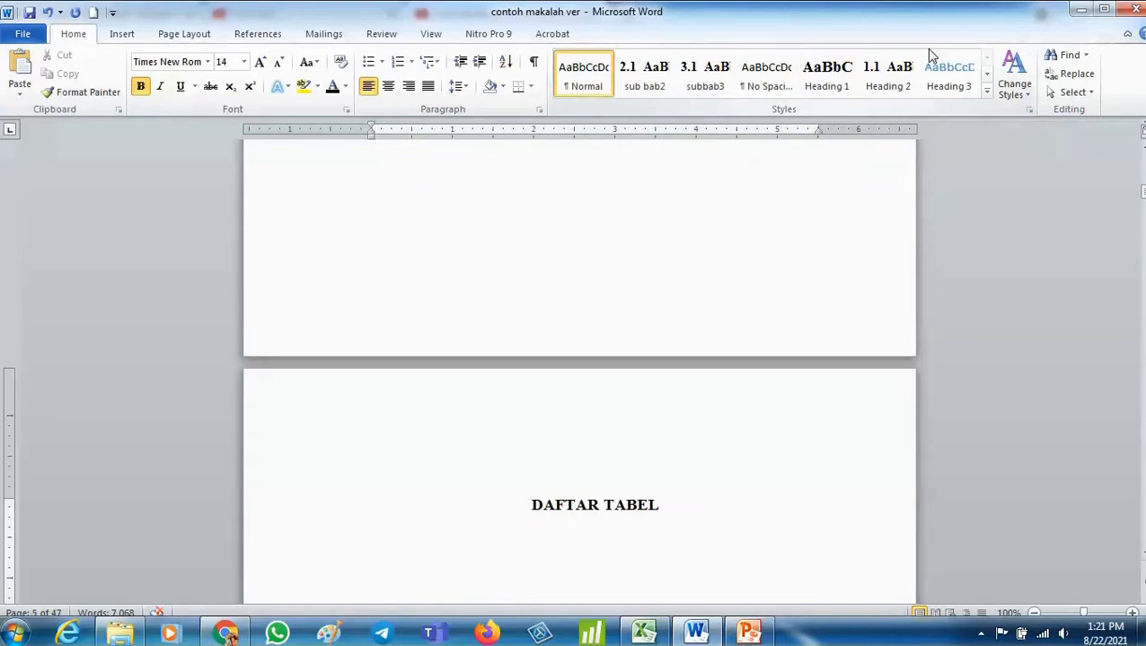
click(257, 33)
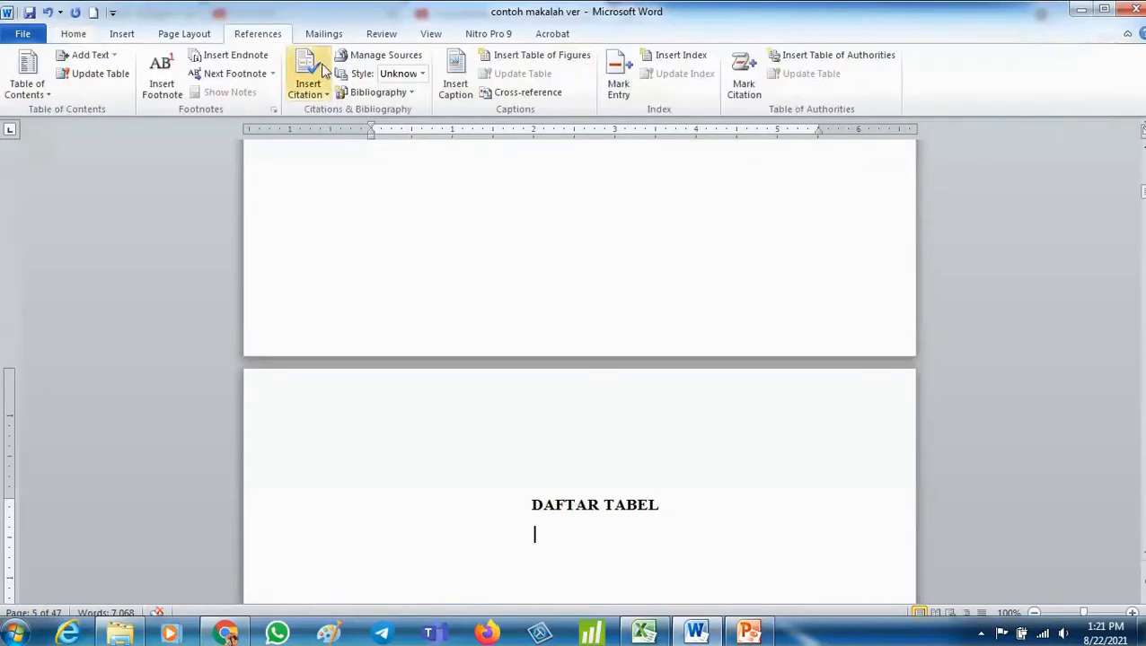
click(525, 55)
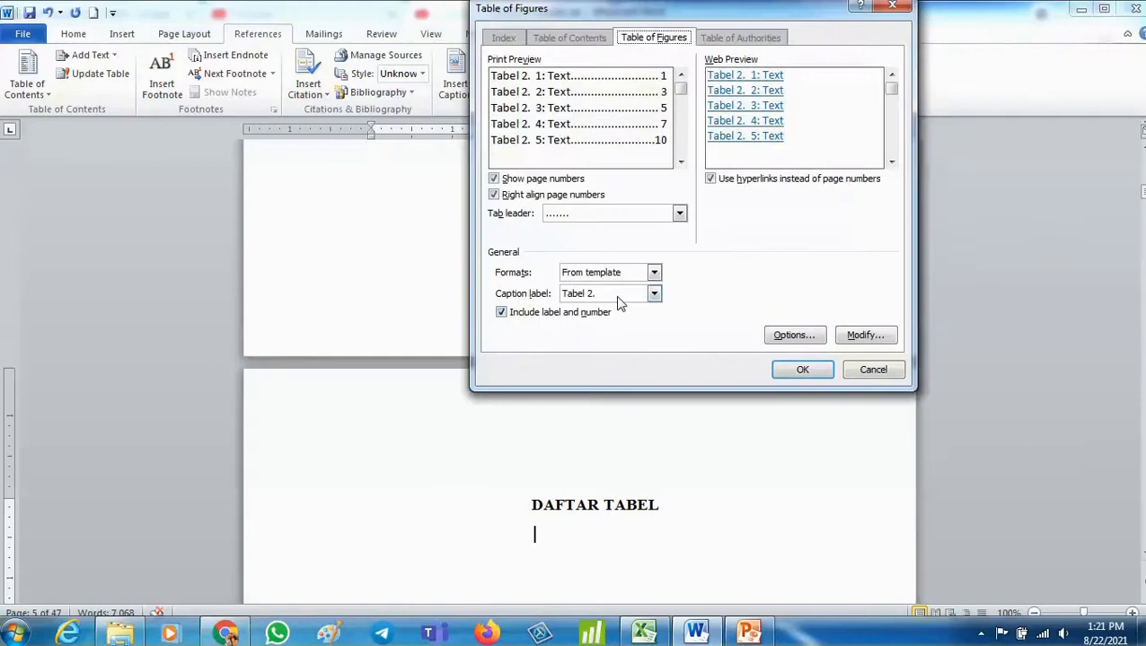
click(653, 294)
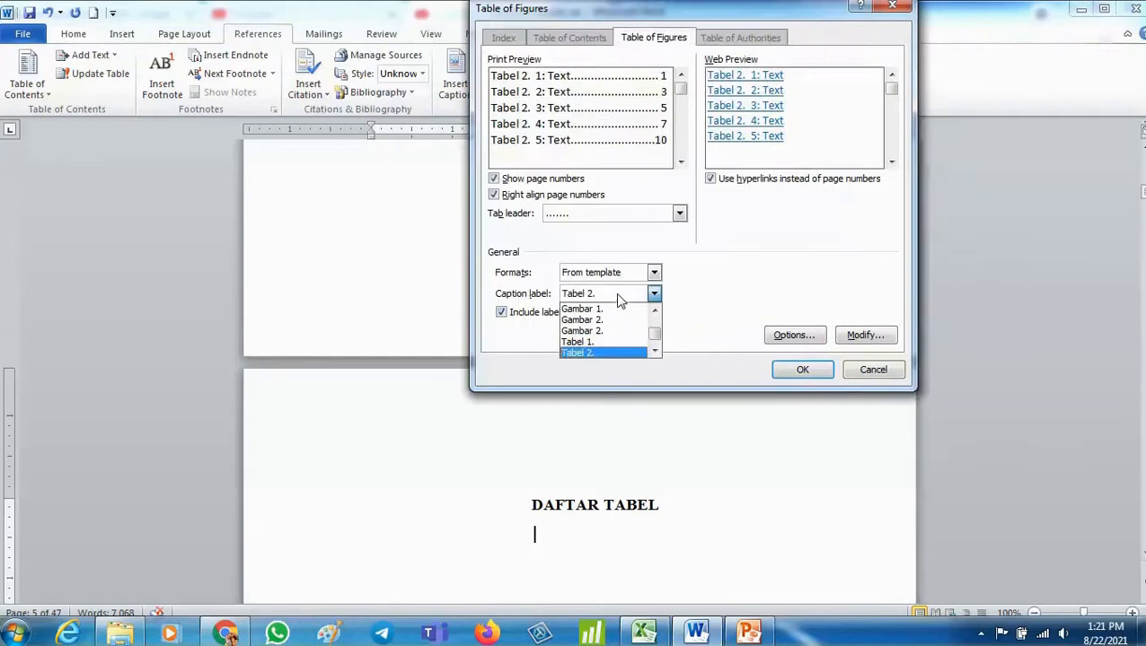
click(623, 353)
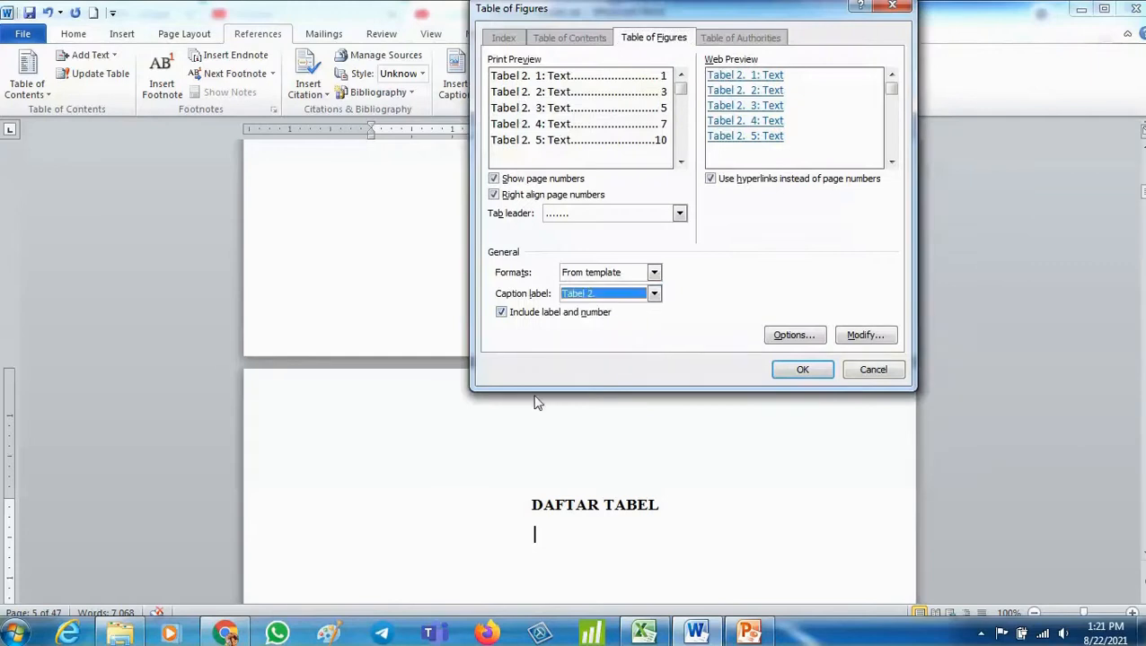
click(805, 368)
- Insert a page break before the DAFTAR GAMBAR heading so it starts on its own page
scroll(763, 422, up, 15)
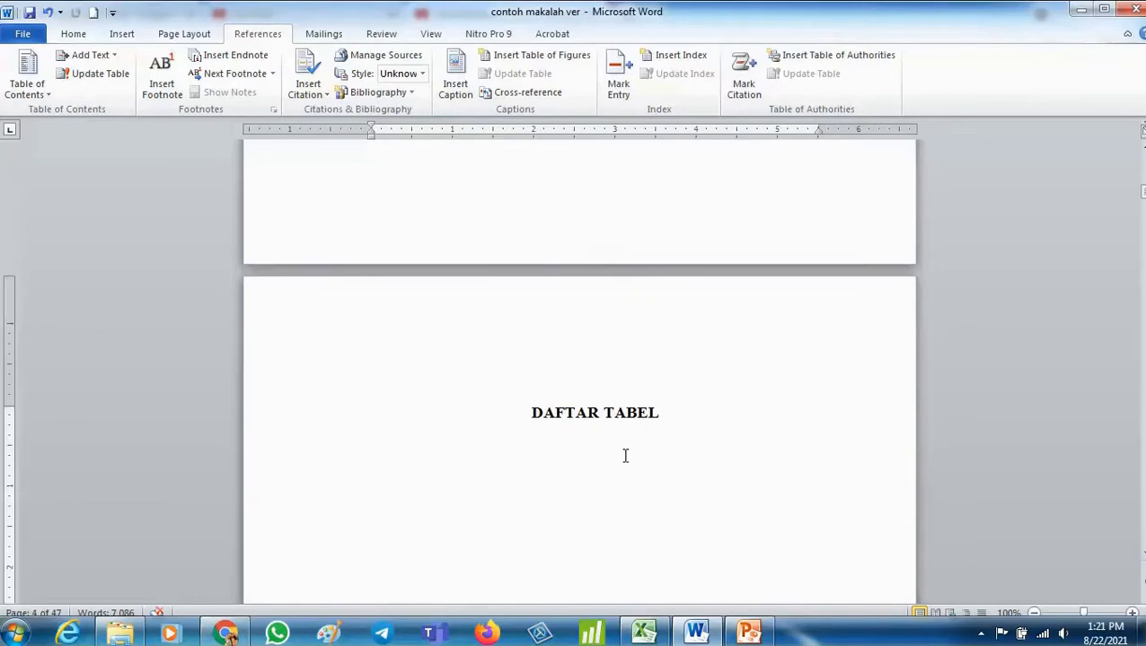
click(698, 417)
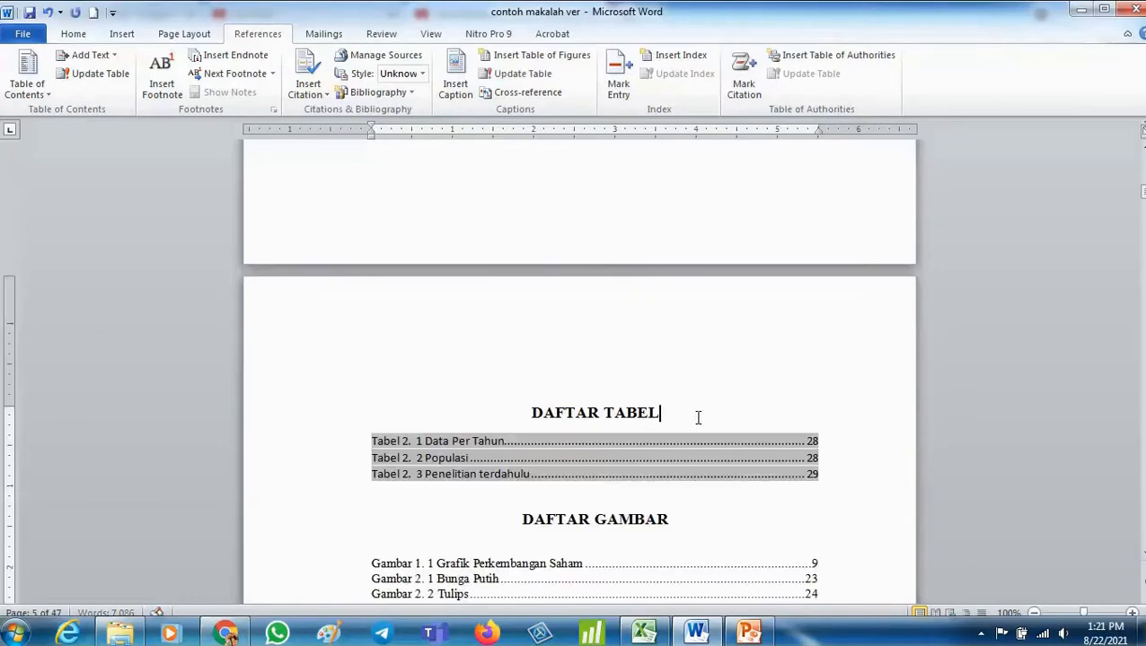
click(525, 518)
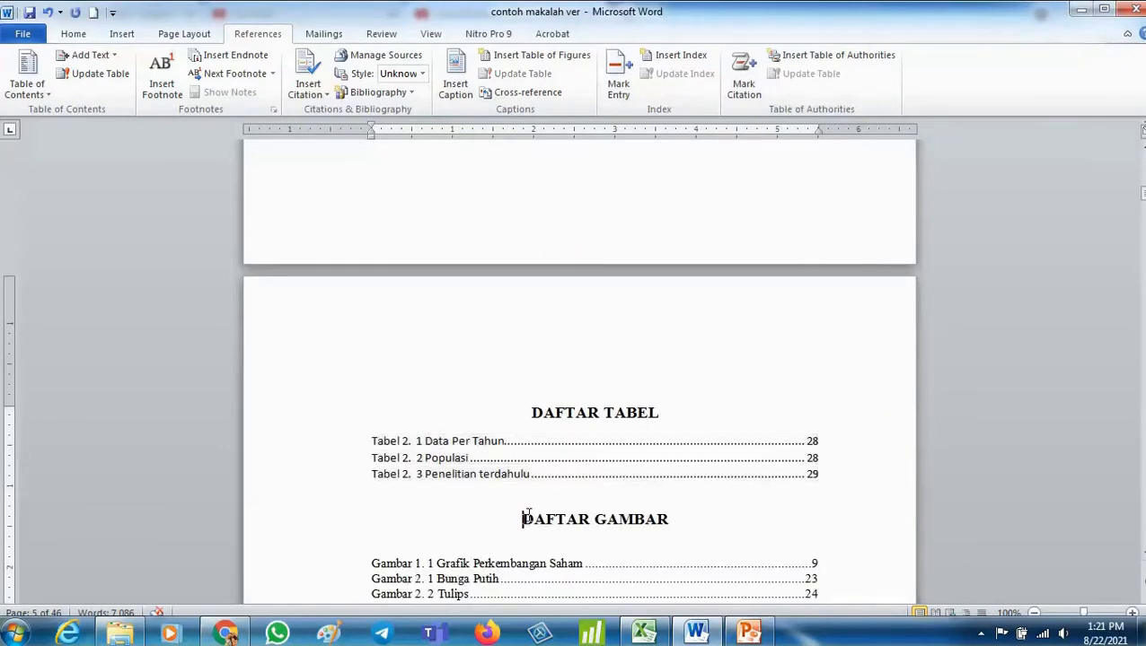
click(122, 36)
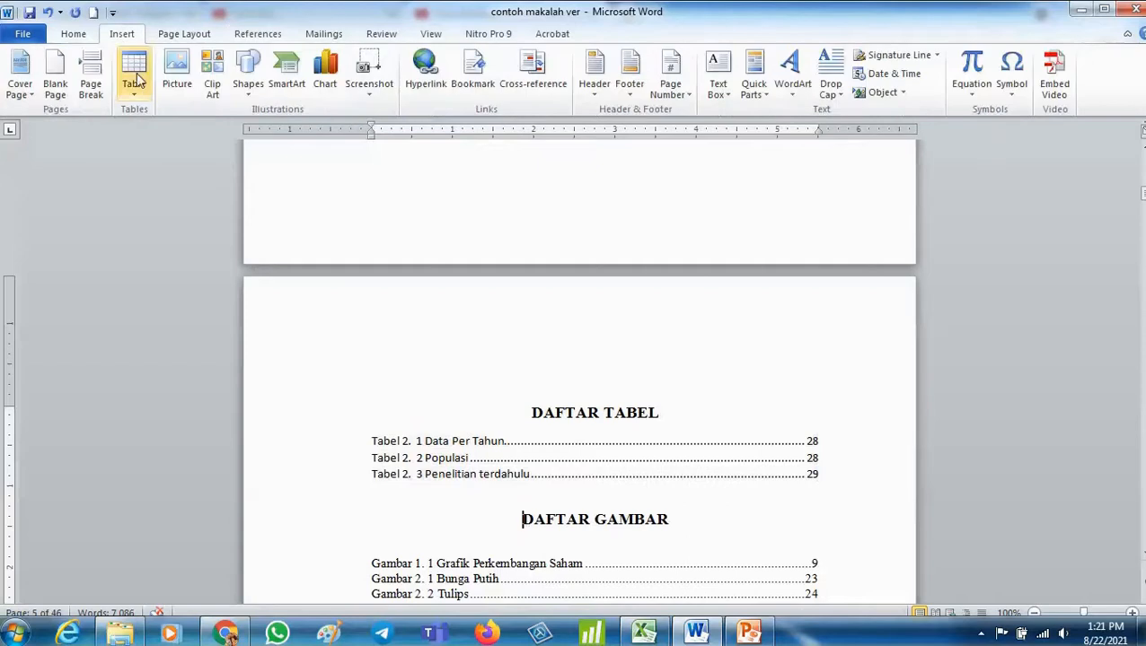
click(91, 79)
- Set the font of the DAFTAR TABEL list entries to Times New Roman
scroll(491, 378, down, 7)
scroll(495, 379, up, 6)
scroll(494, 379, up, 10)
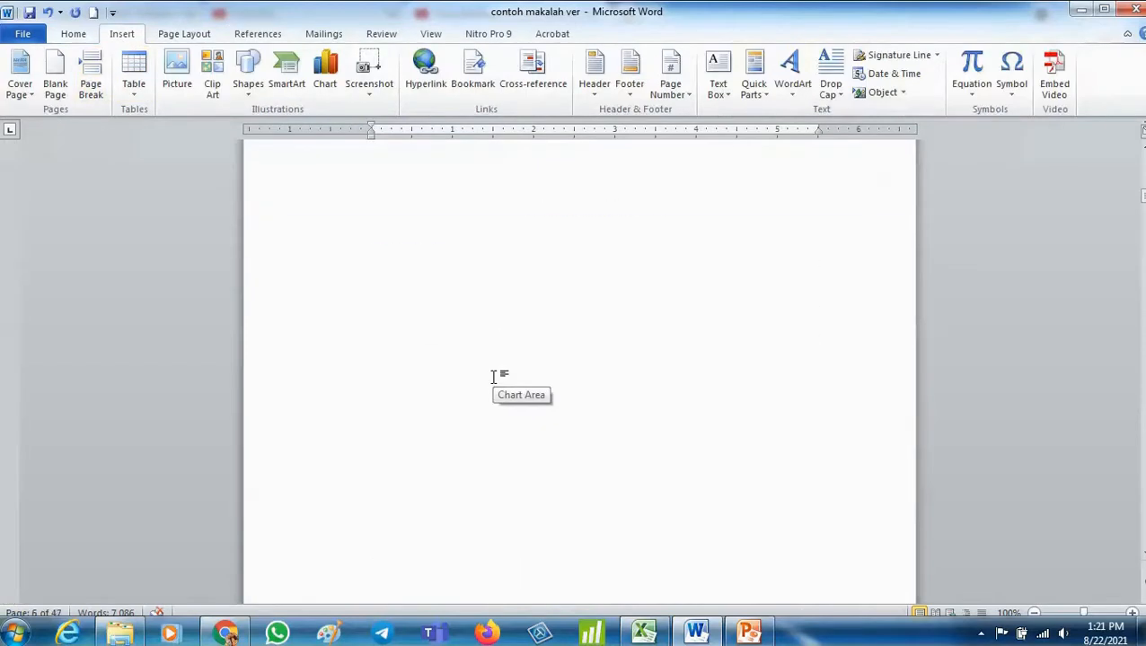
mouse_move(366, 321)
mouse_down()
mouse_move(545, 317)
mouse_move(823, 358)
mouse_move(508, 330)
mouse_up()
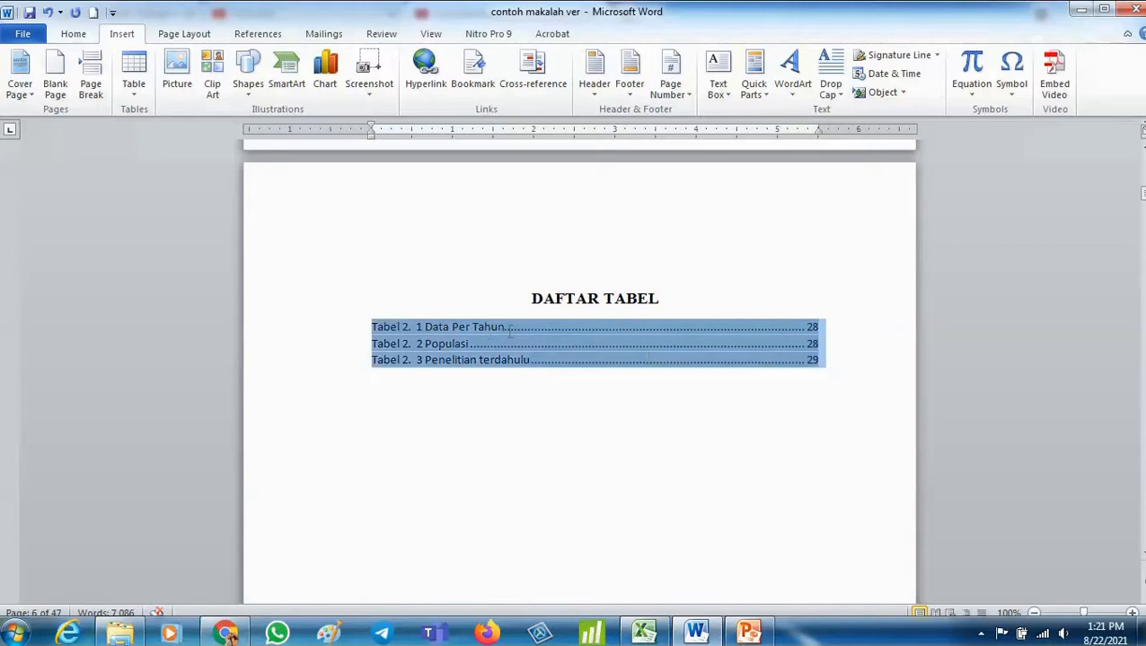
click(73, 34)
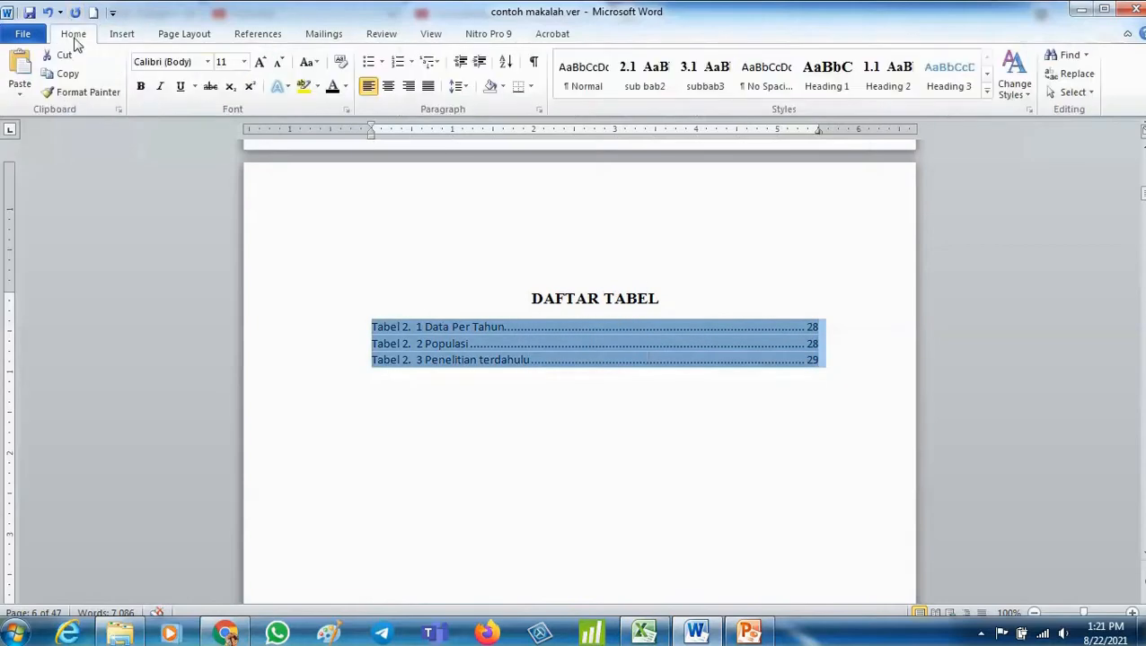
click(207, 61)
click(200, 158)
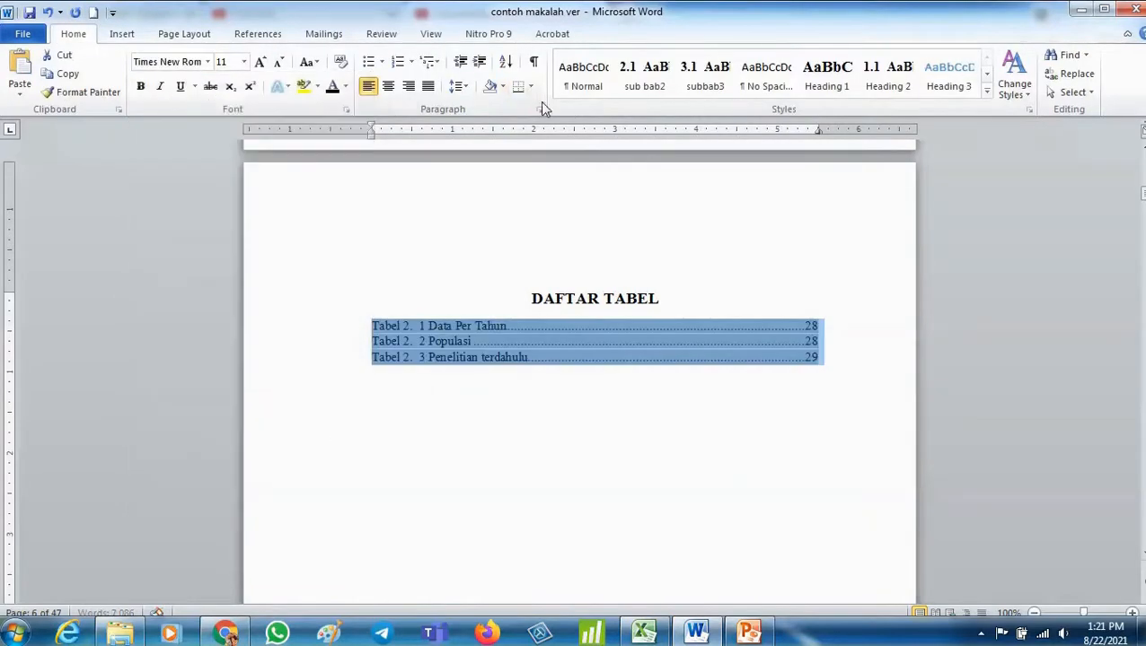
- Set the line spacing of the DAFTAR TABEL list entries to 1.5 lines
click(538, 109)
click(596, 352)
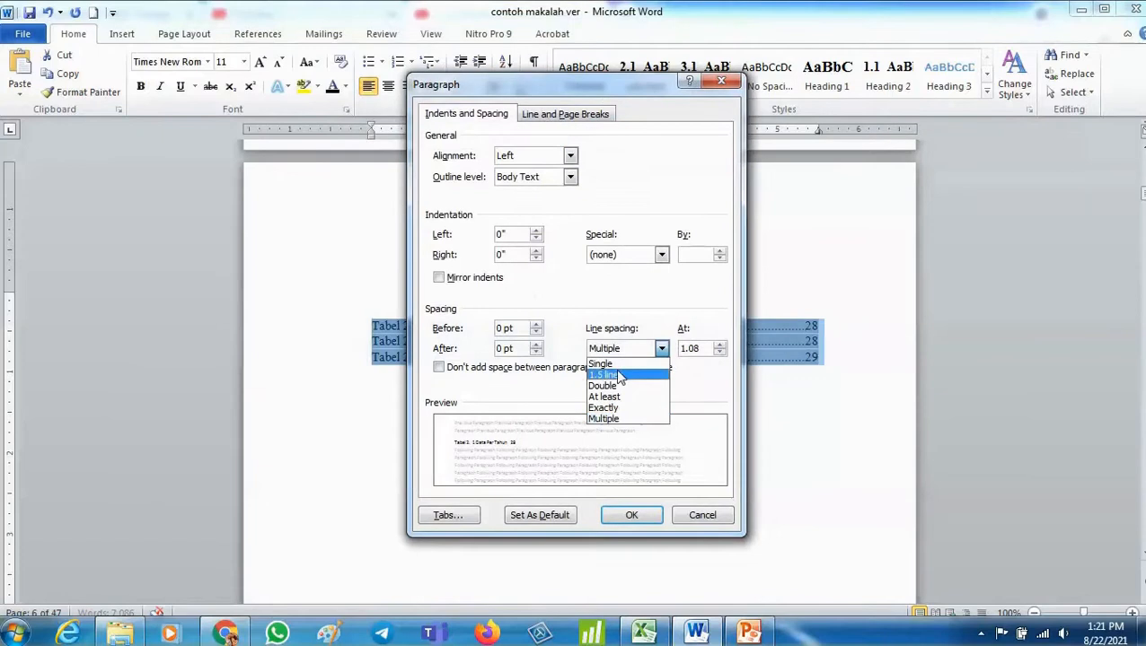
click(619, 377)
click(630, 514)
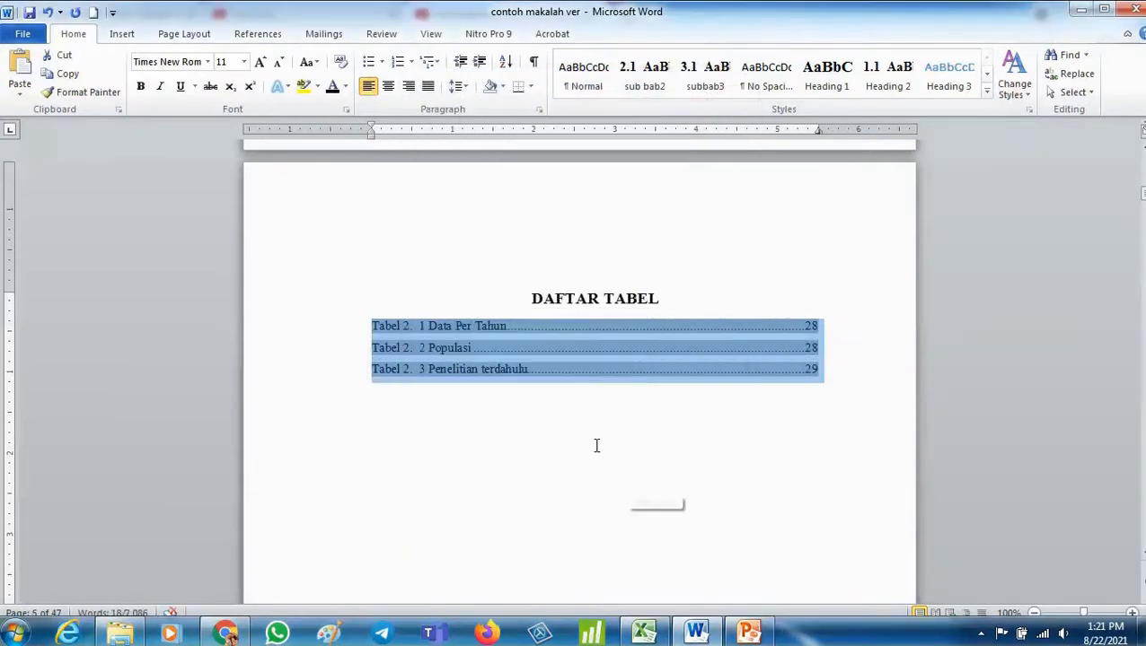
click(439, 453)
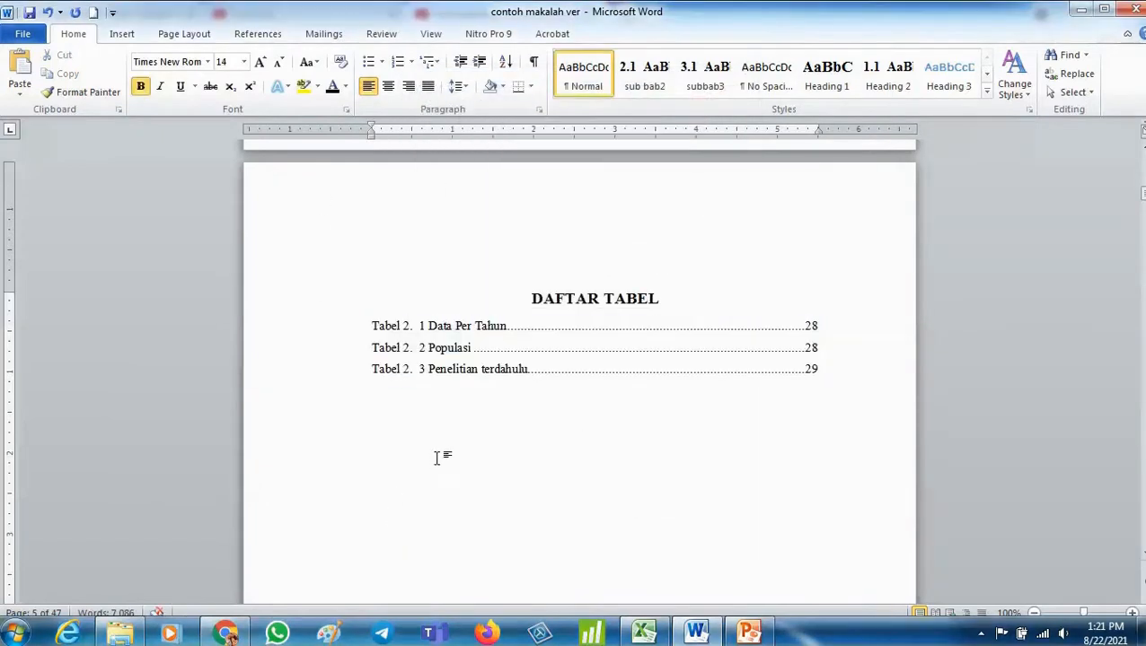
- Switch to the PowerPoint presentation with the tutorial outline
click(747, 634)
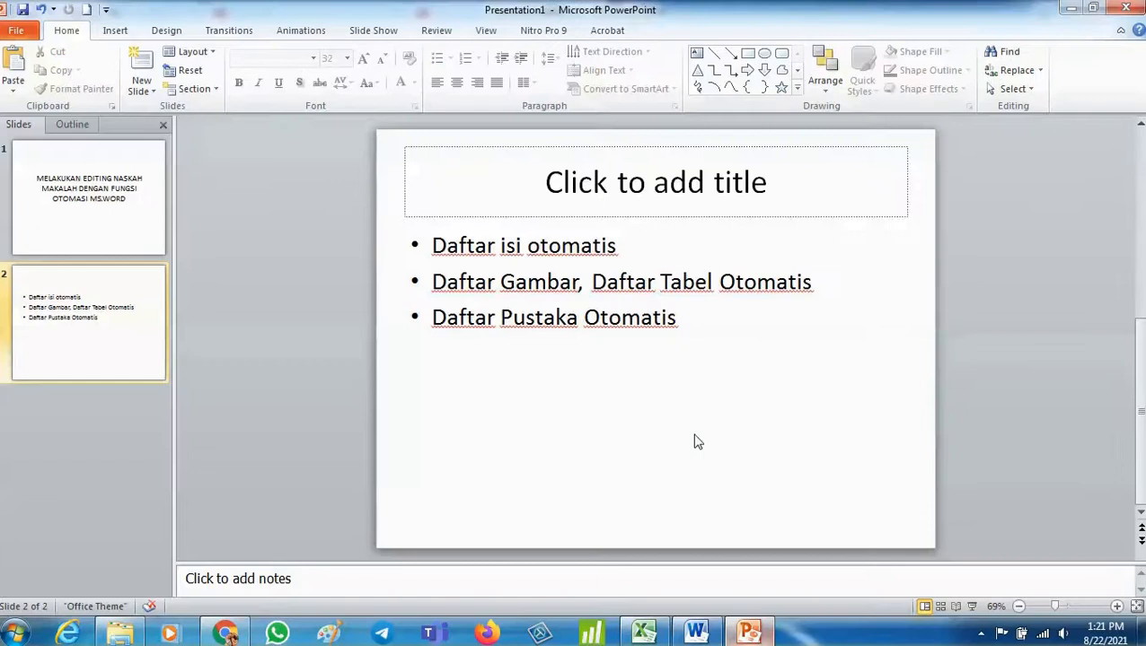
- Return to the Word document and open the Source Manager, accepting the reformat to the default bibliography style
click(513, 279)
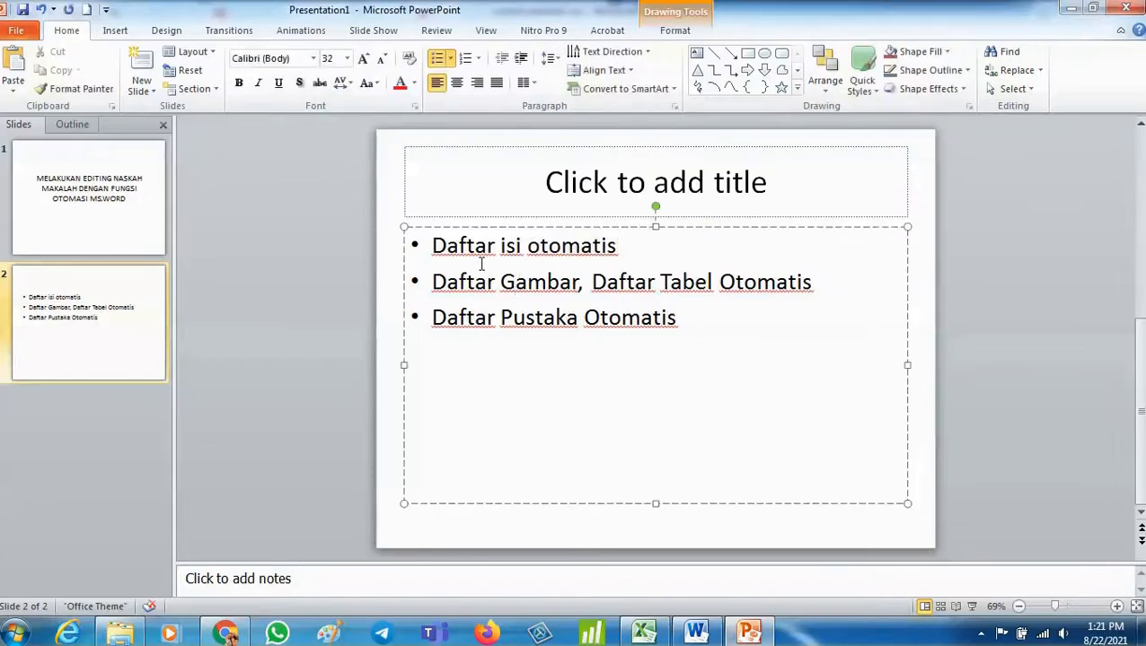
click(1029, 344)
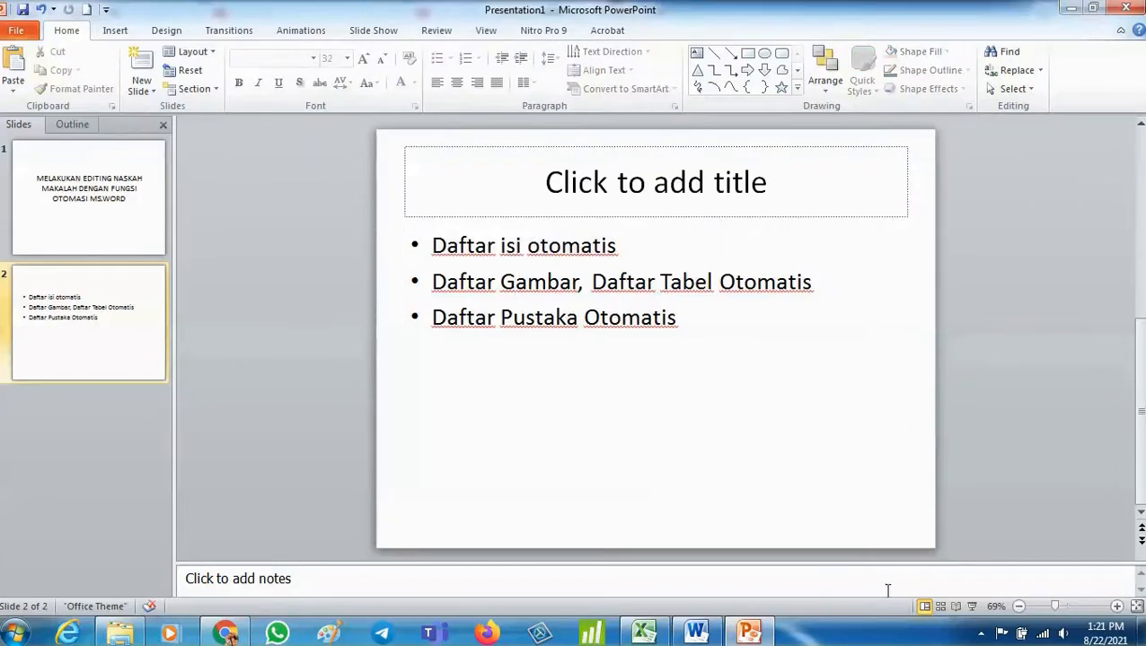
click(718, 640)
scroll(758, 458, up, 15)
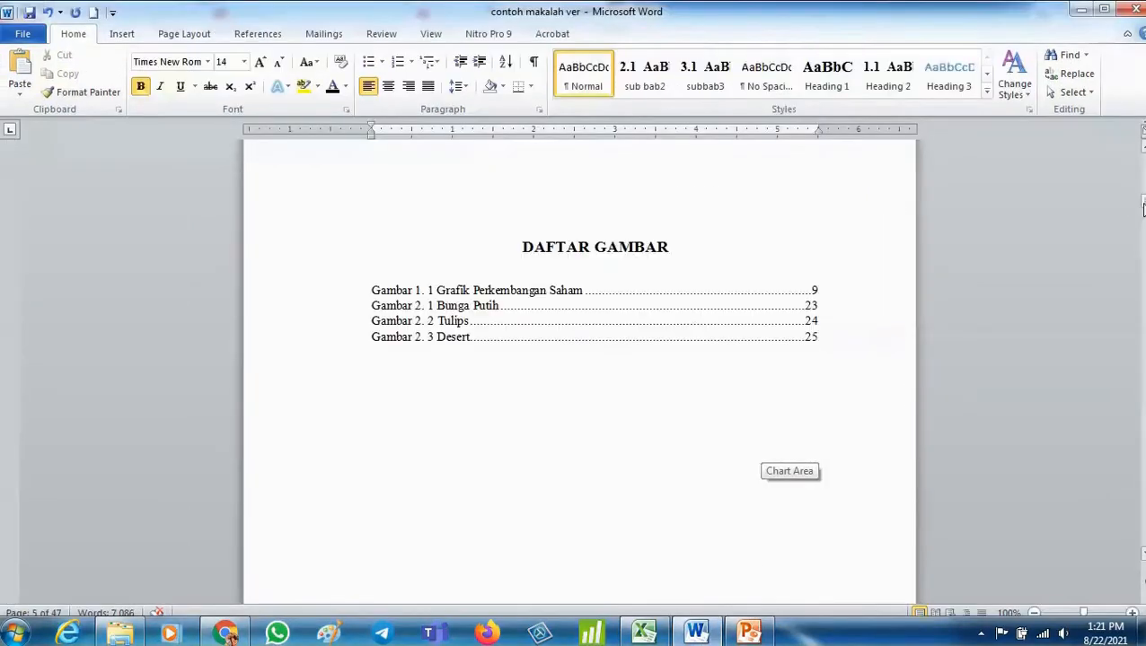
drag(1143, 208, 1143, 565)
click(545, 232)
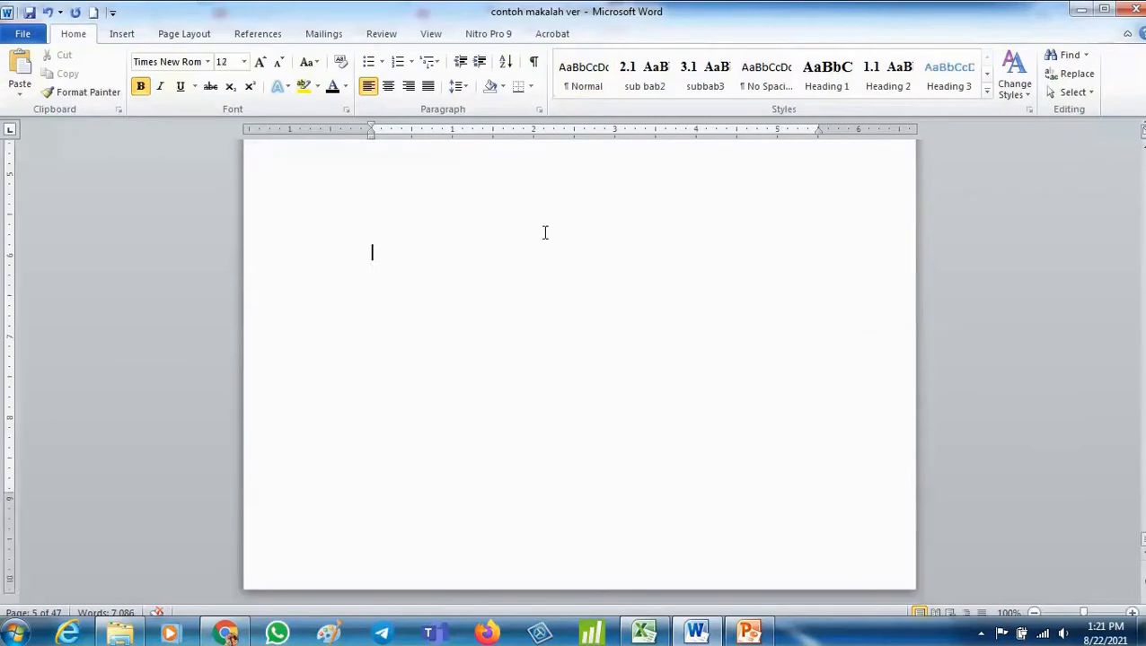
scroll(545, 233, up, 7)
scroll(512, 212, down, 1)
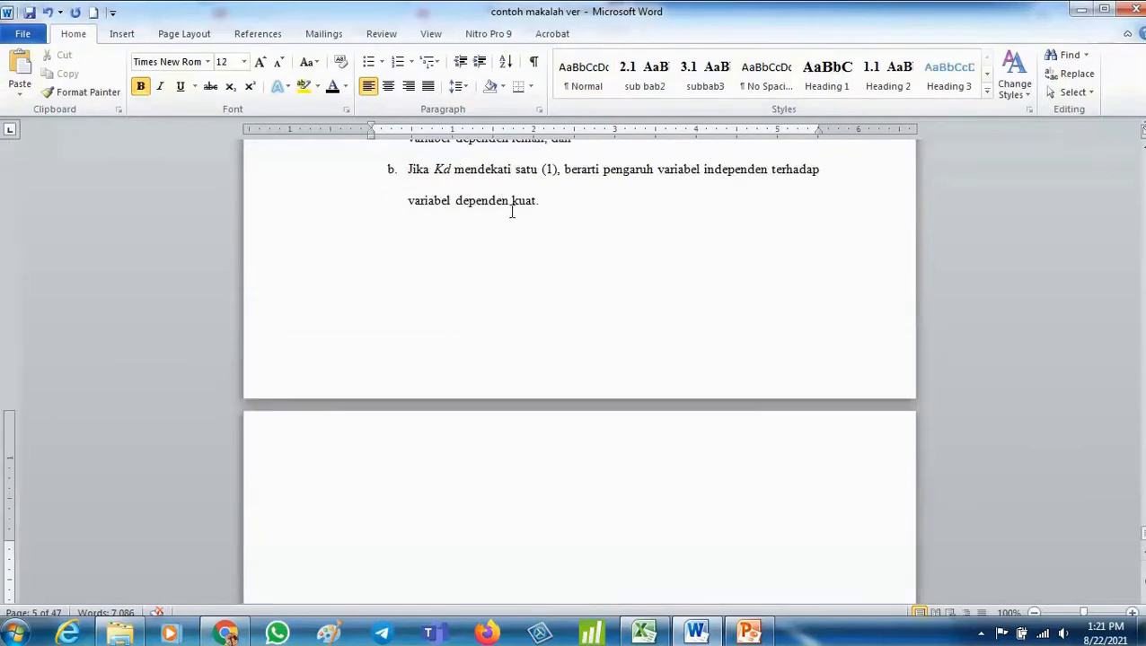
click(257, 36)
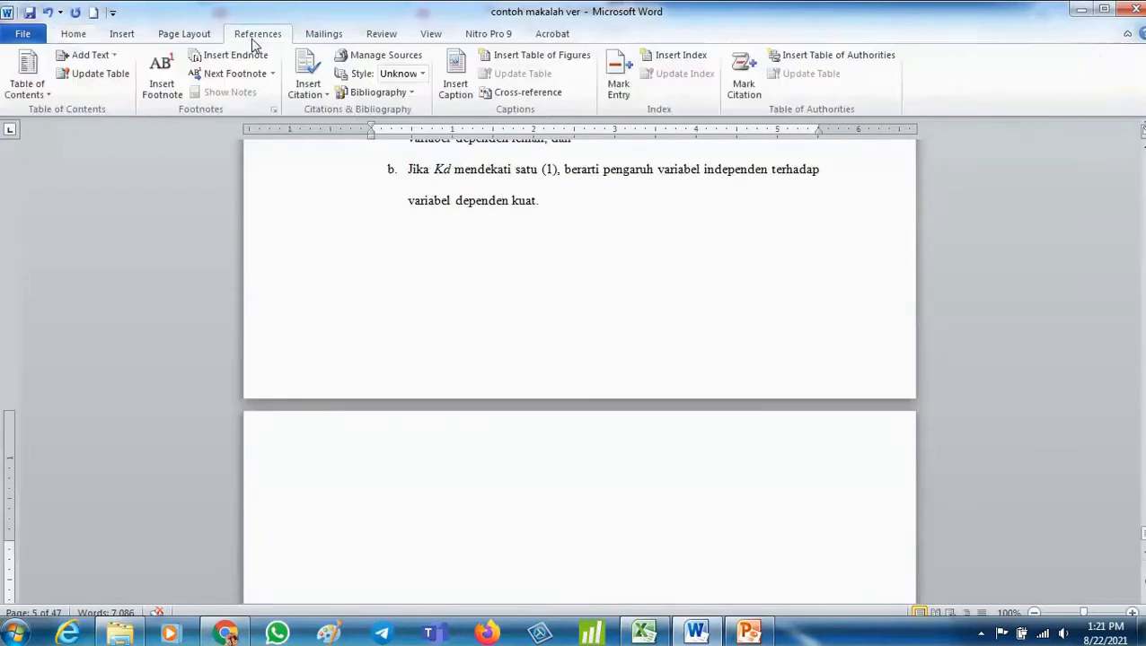
click(380, 57)
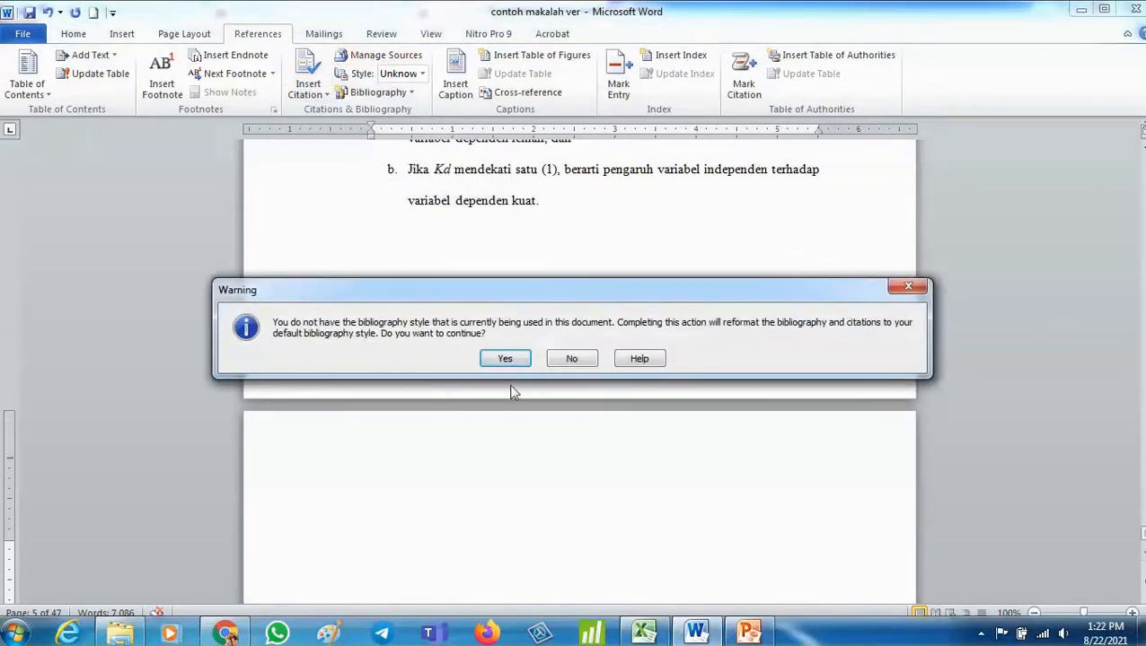
click(504, 359)
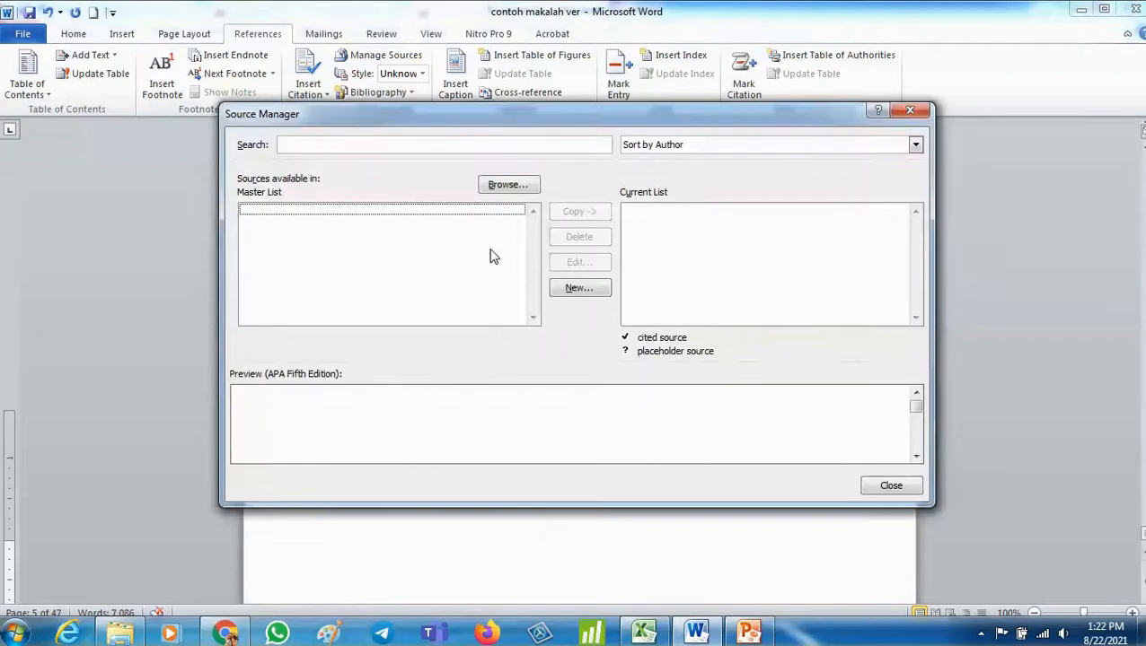
- Browse the available source types for a new source, then cancel and close the Source Manager without adding one
click(579, 288)
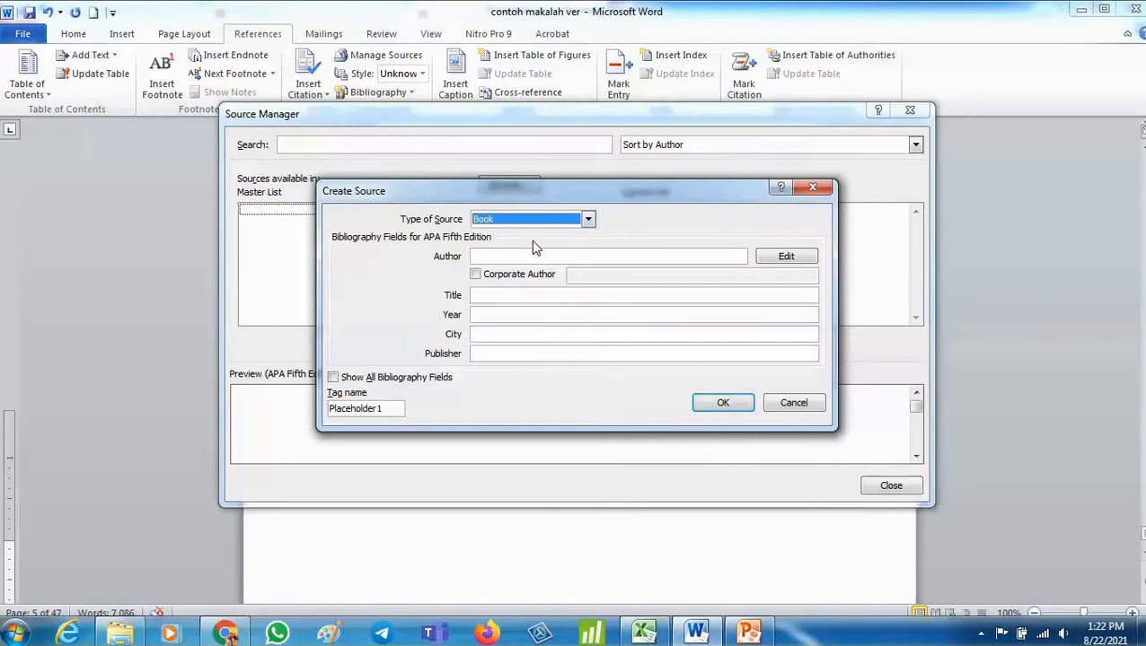
click(543, 221)
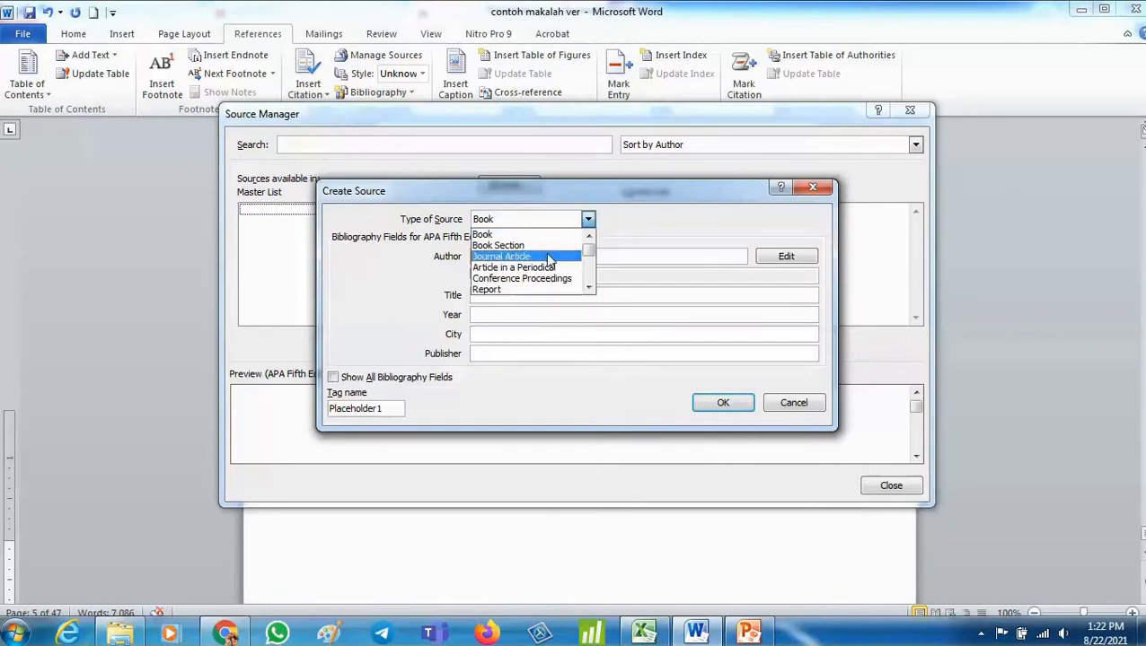
click(554, 254)
click(560, 221)
click(557, 235)
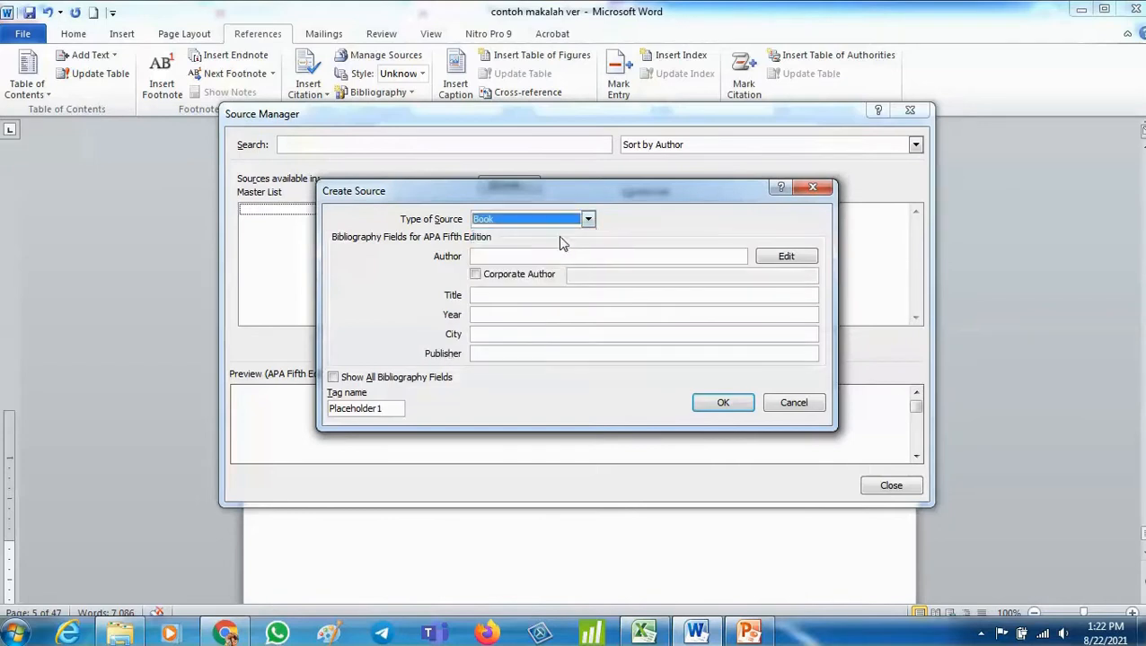
click(559, 221)
scroll(537, 283, down, 1)
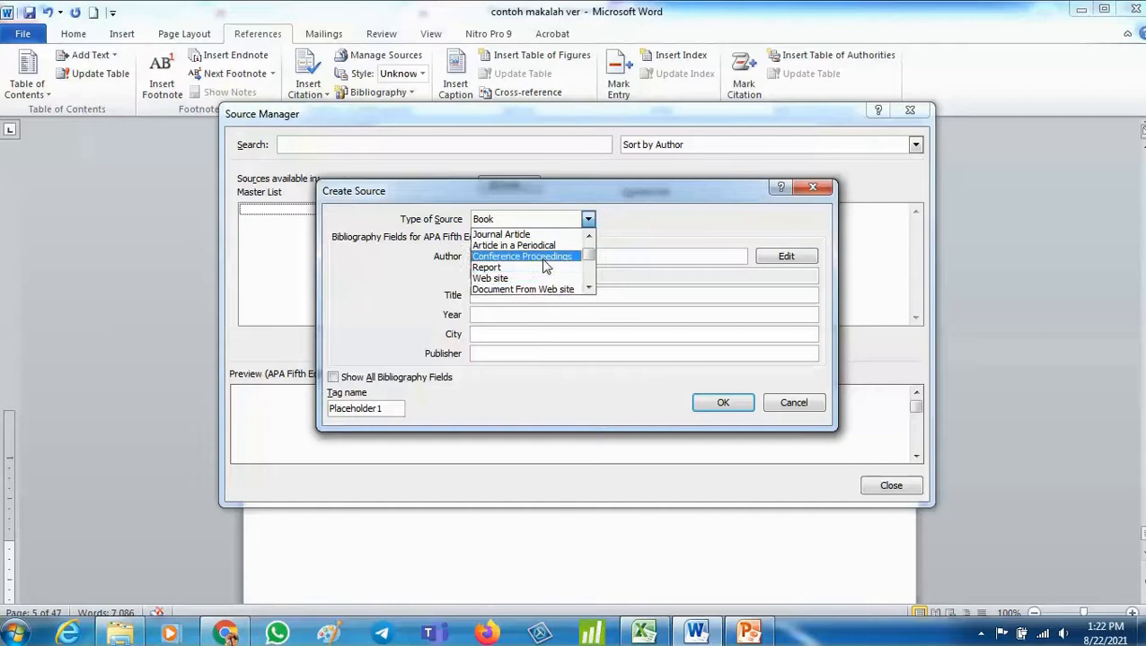
click(539, 255)
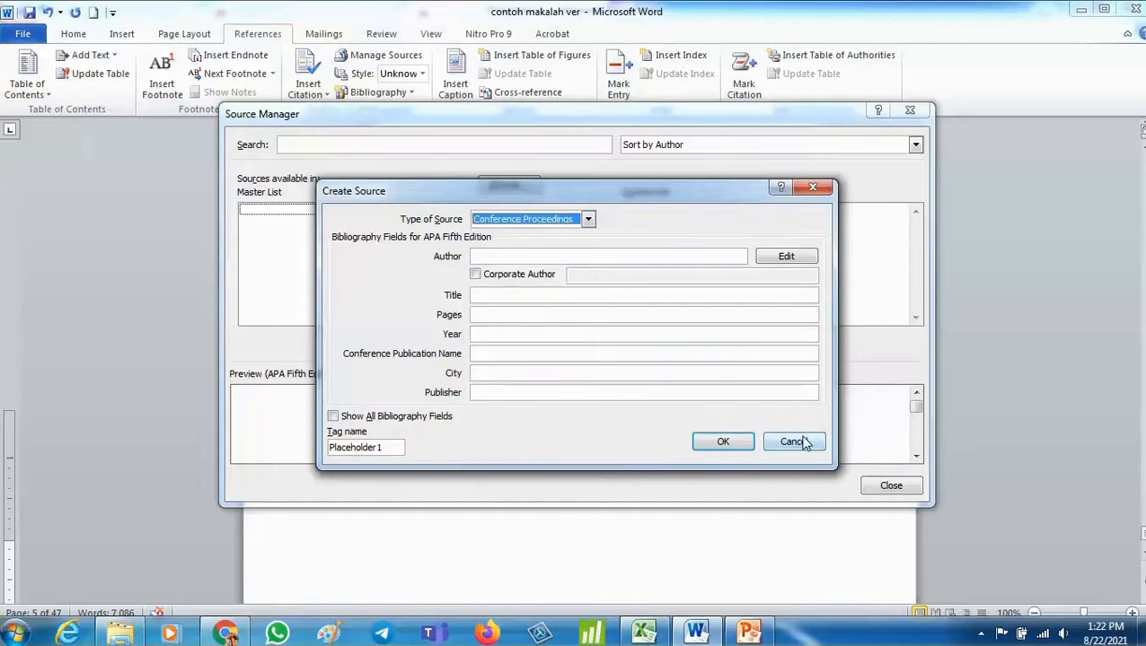
click(588, 219)
click(512, 231)
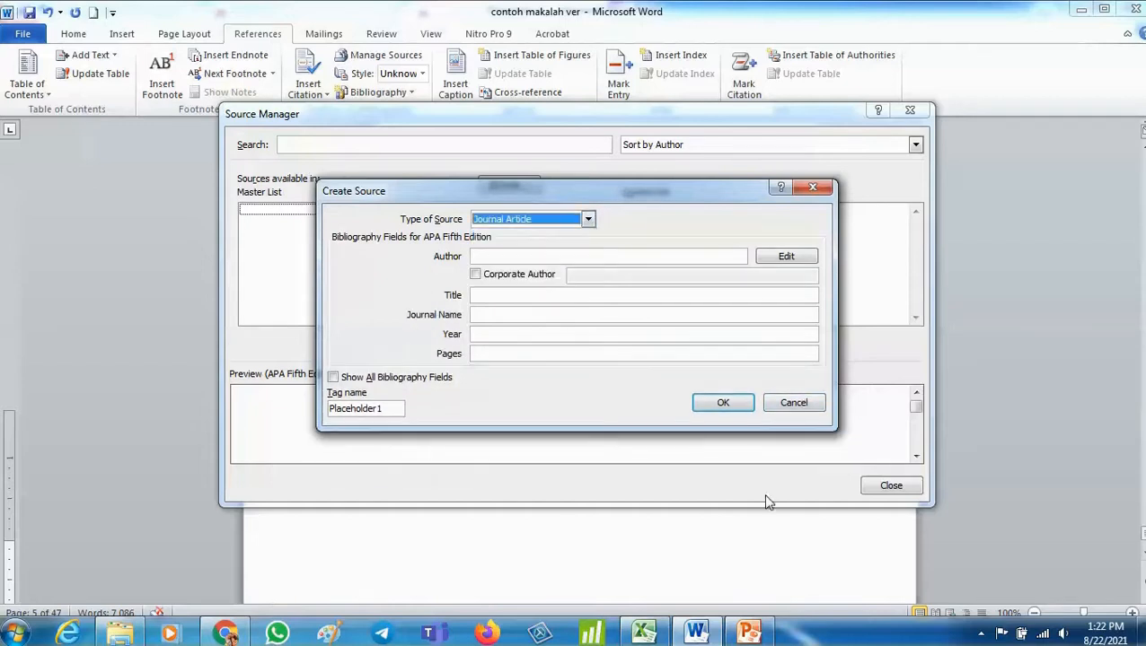
click(794, 402)
click(890, 485)
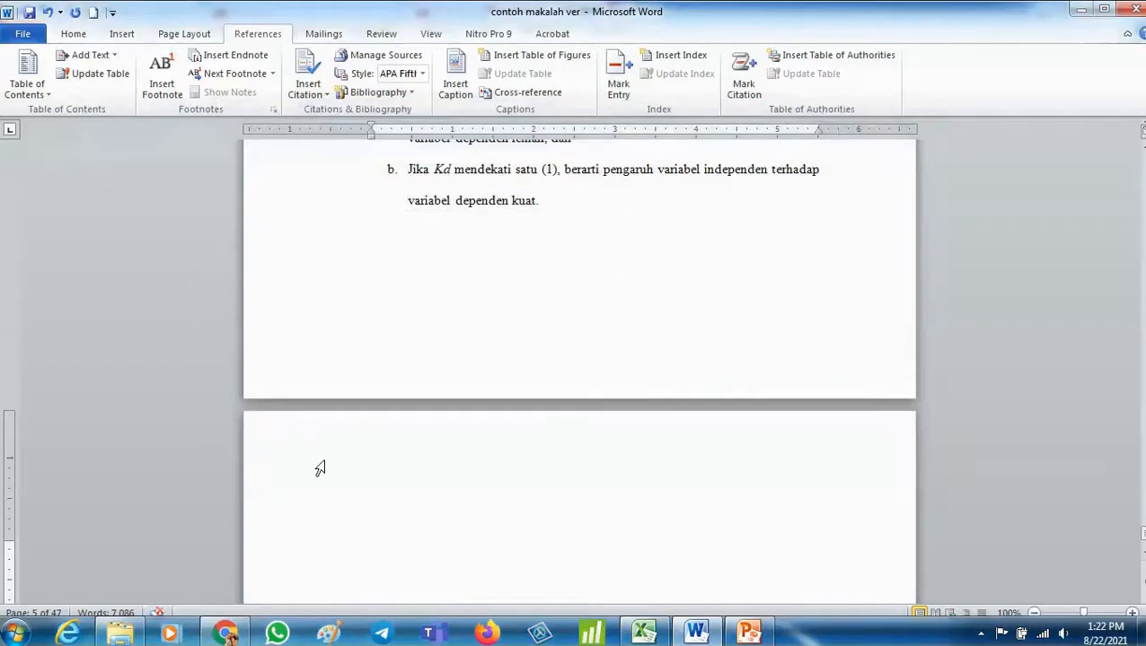
- Open the contoh makalah document and check its Source Manager for existing sources
click(122, 627)
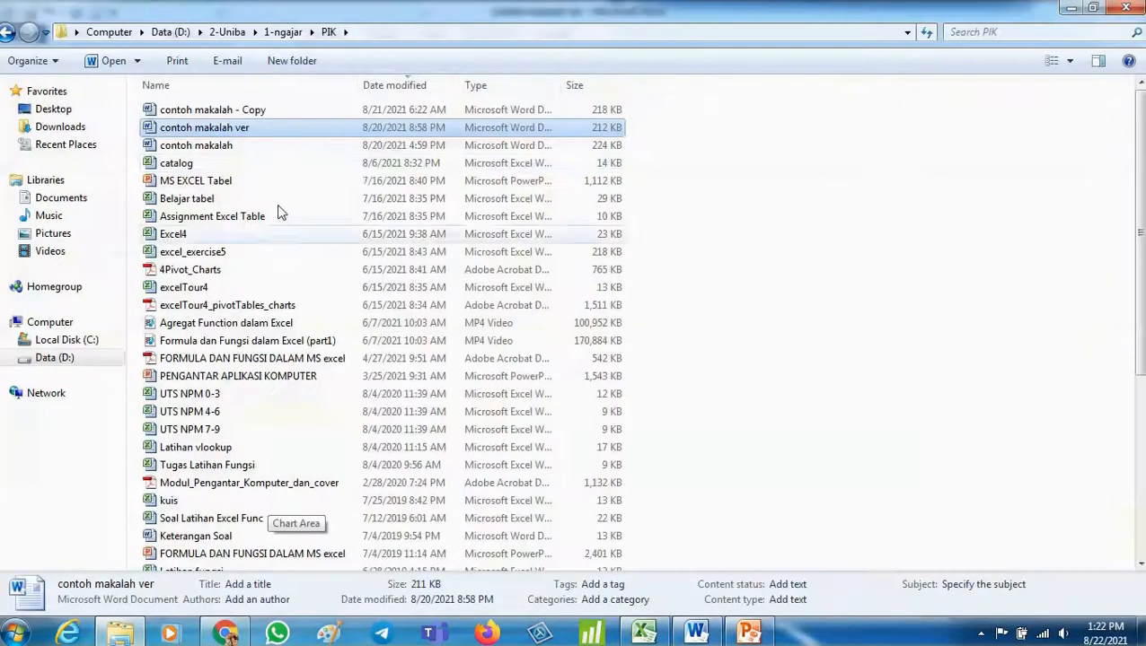
click(280, 147)
double_click(280, 147)
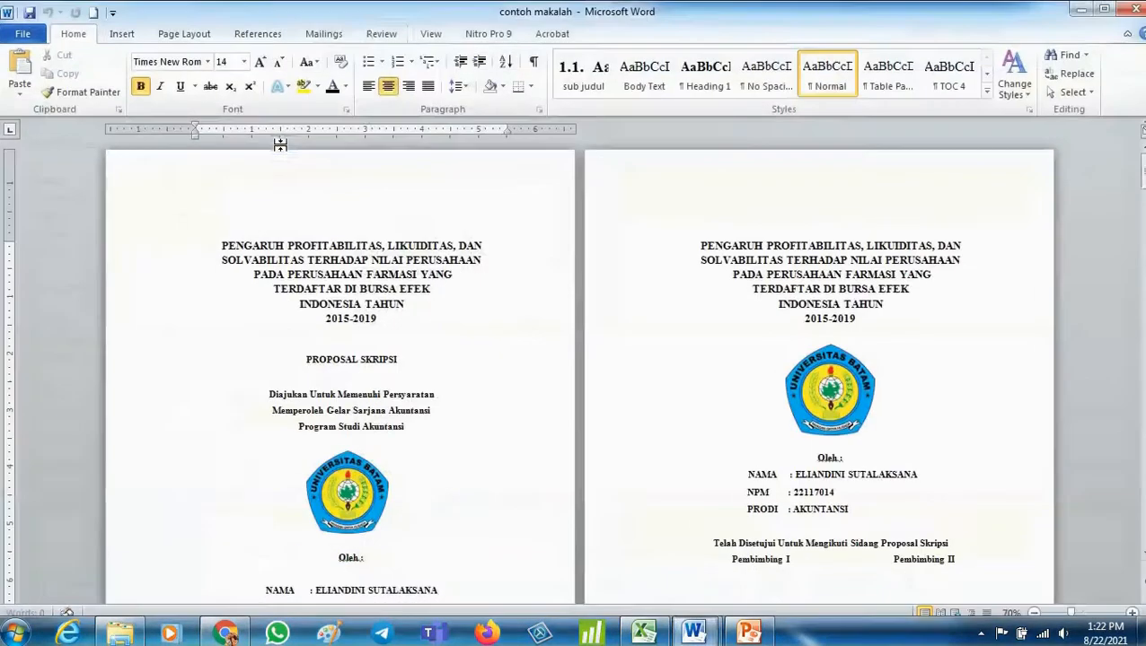
click(279, 38)
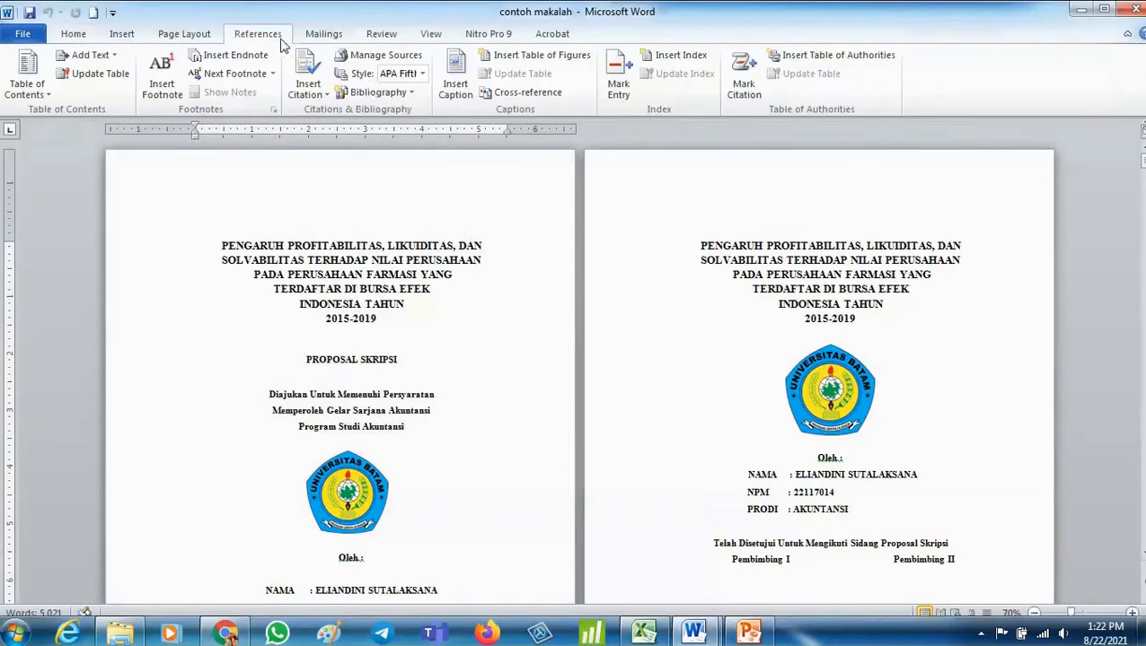
click(395, 57)
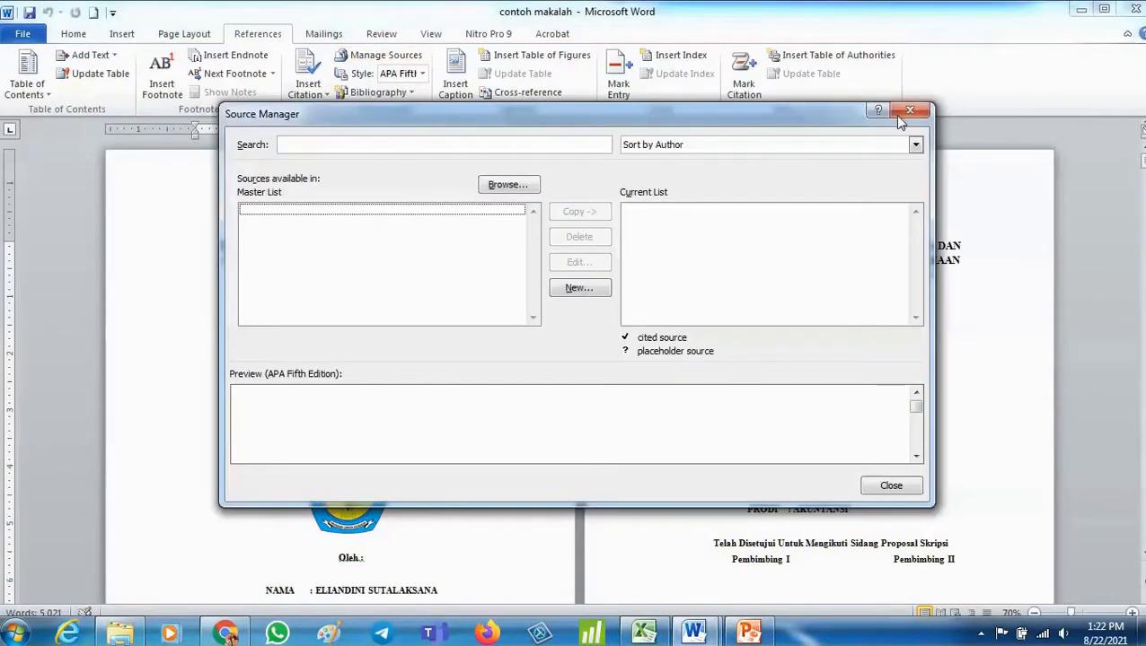
click(899, 113)
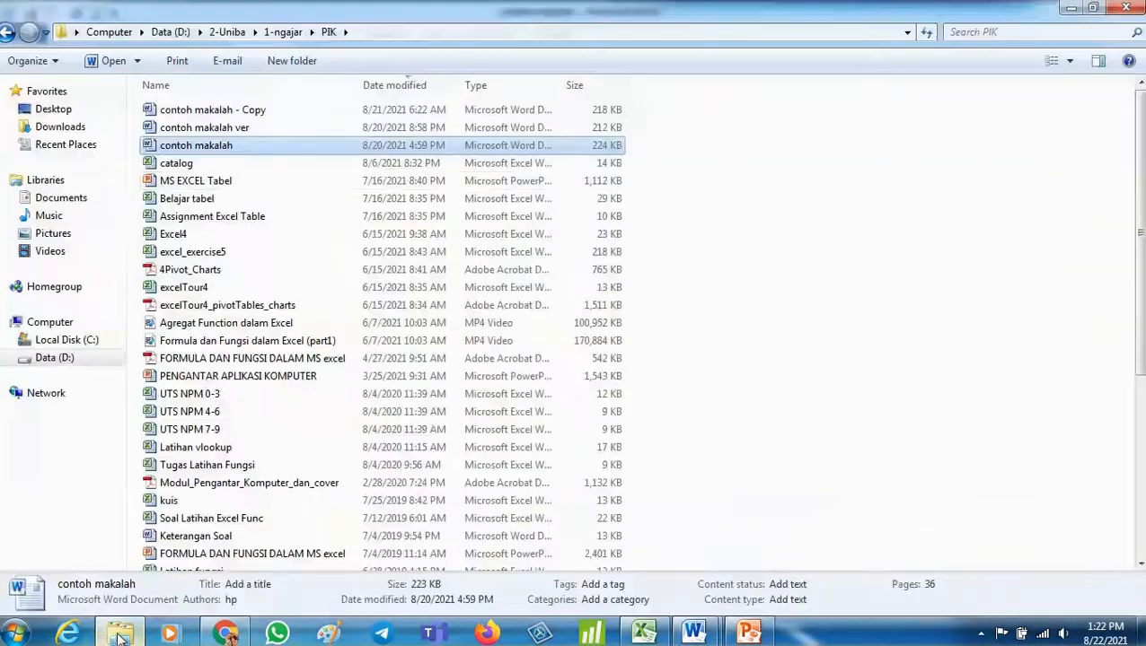
- Open the coba word makalah document and open its Source Manager
click(120, 634)
scroll(296, 180, down, 1)
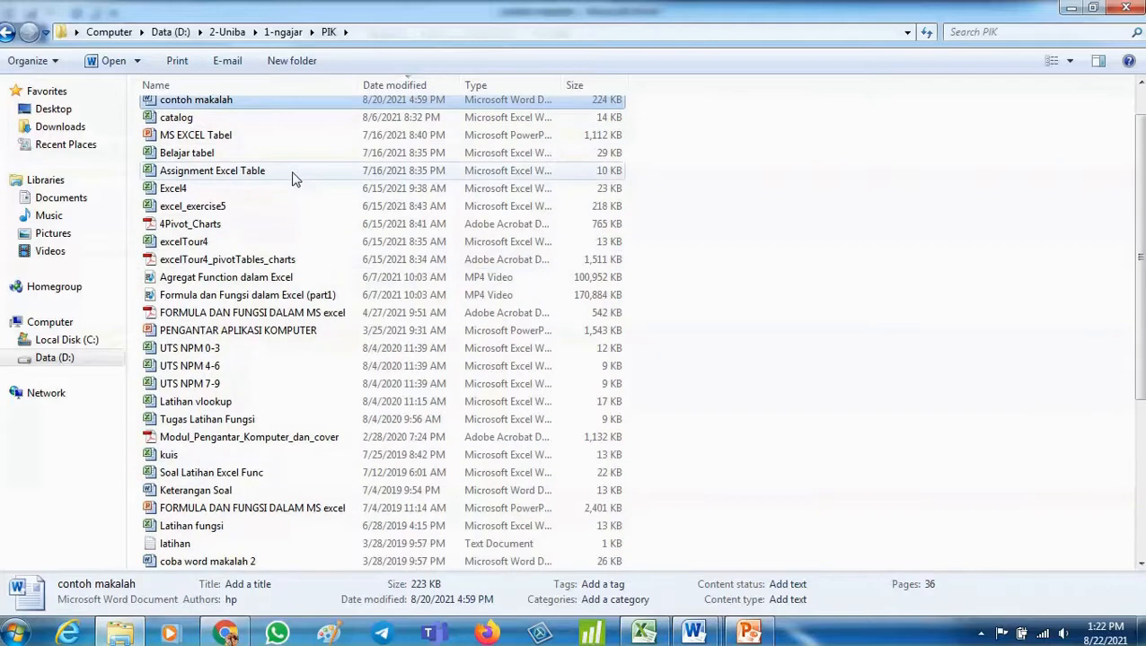
scroll(296, 180, down, 2)
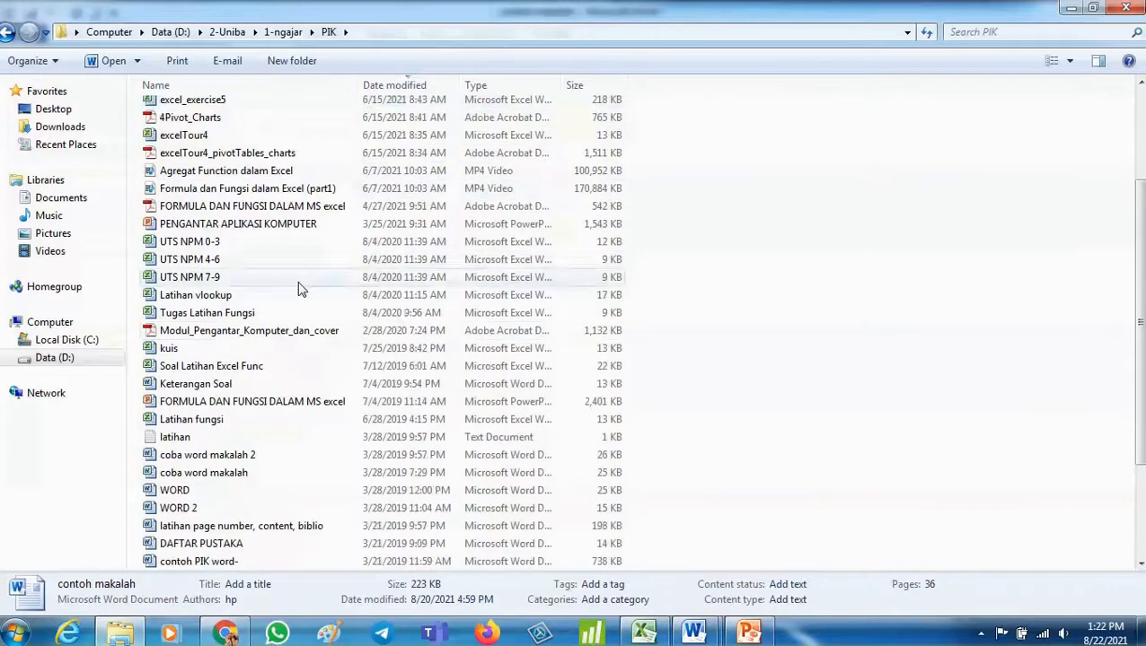
double_click(259, 477)
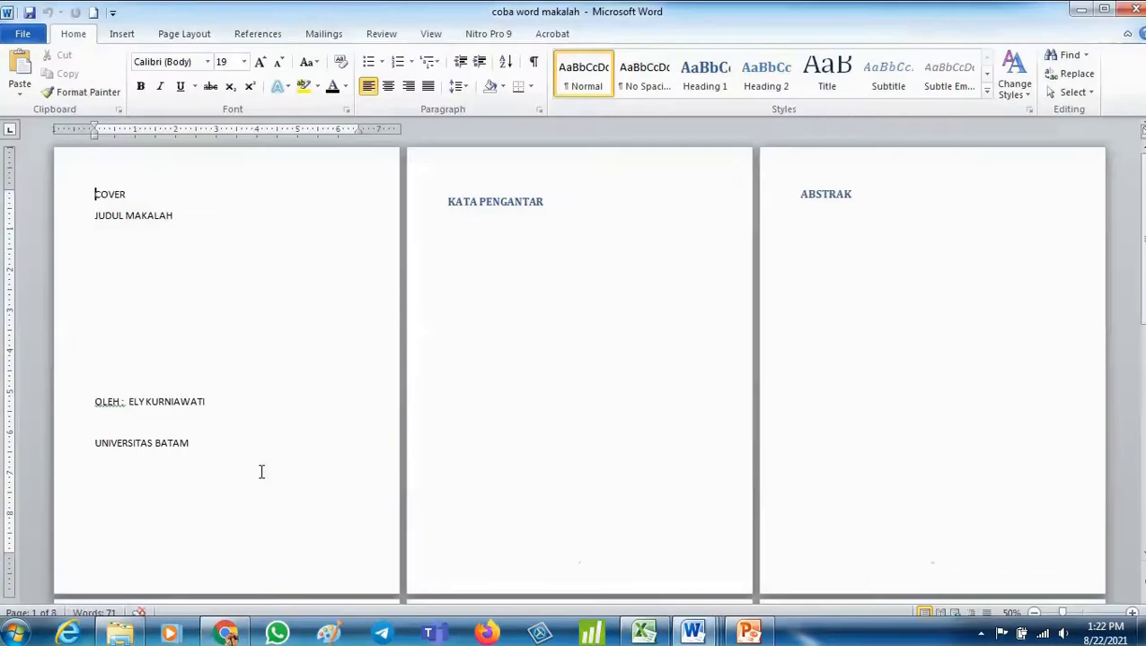
click(267, 38)
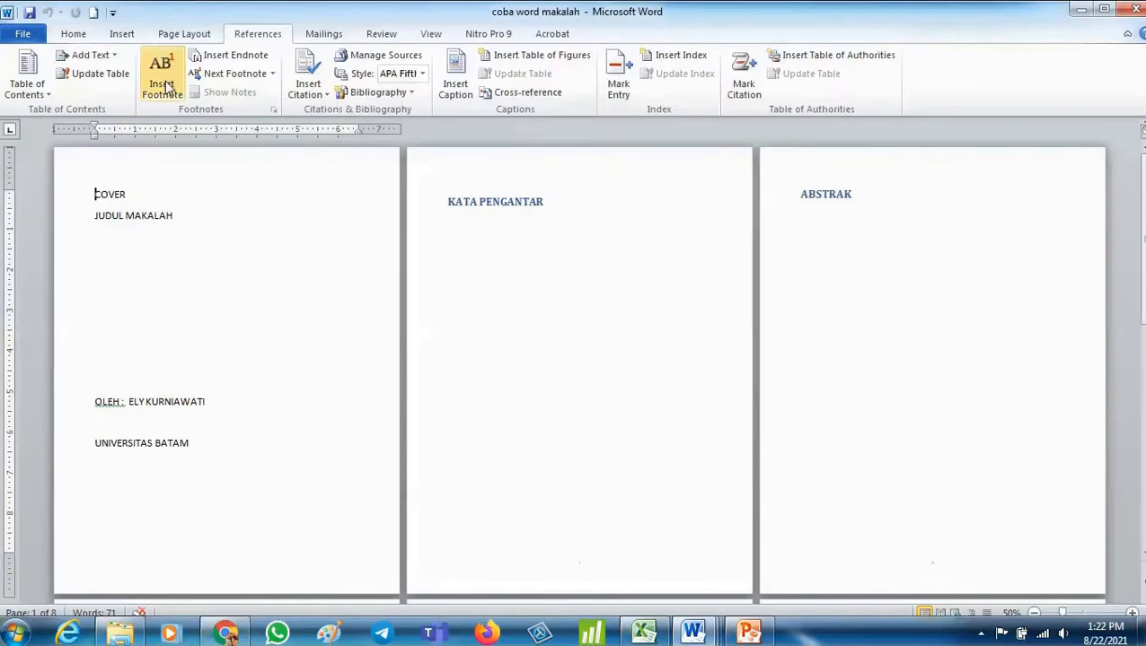
click(377, 55)
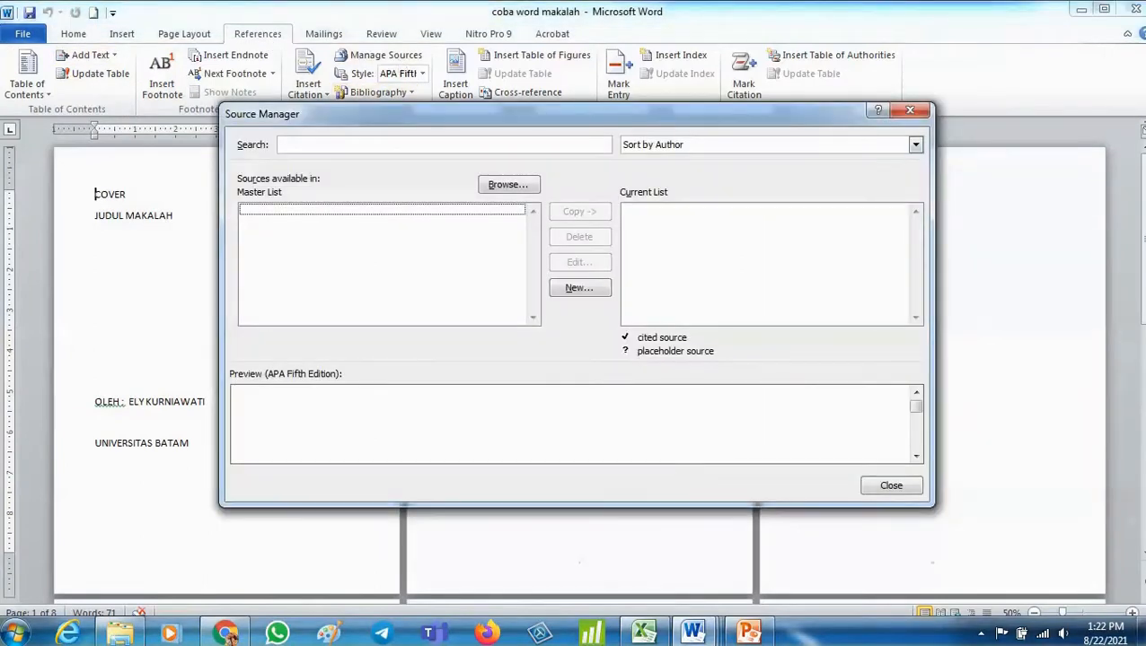
- Dismiss the open-dialog warnings and close the Source Manager in coba word makalah
click(119, 633)
click(213, 545)
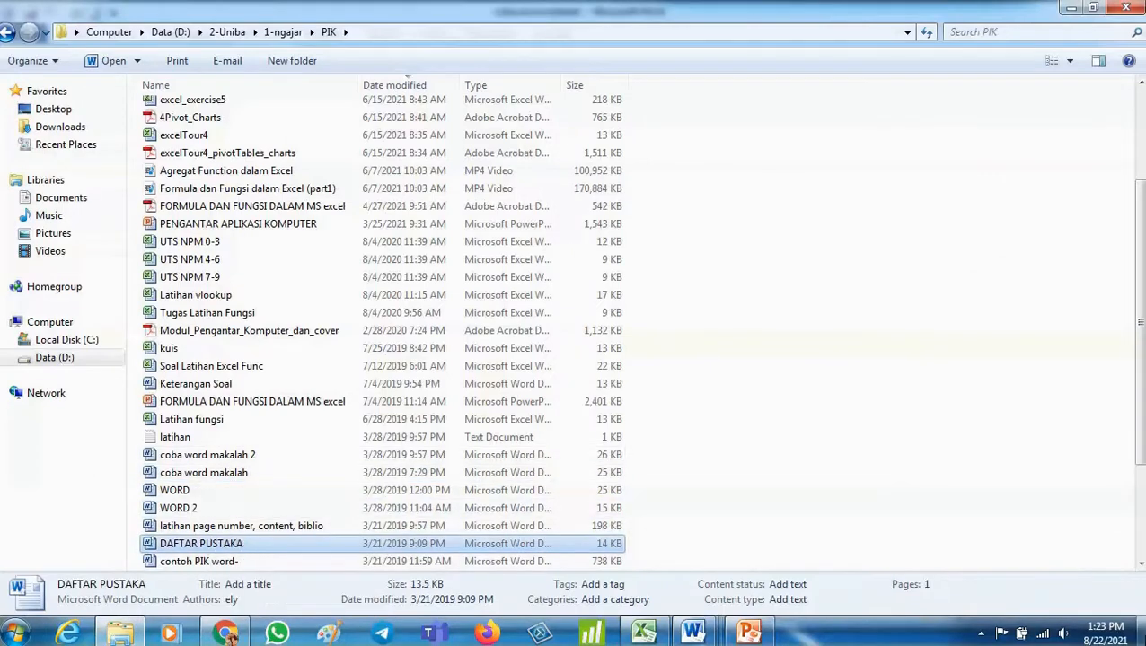
click(1141, 633)
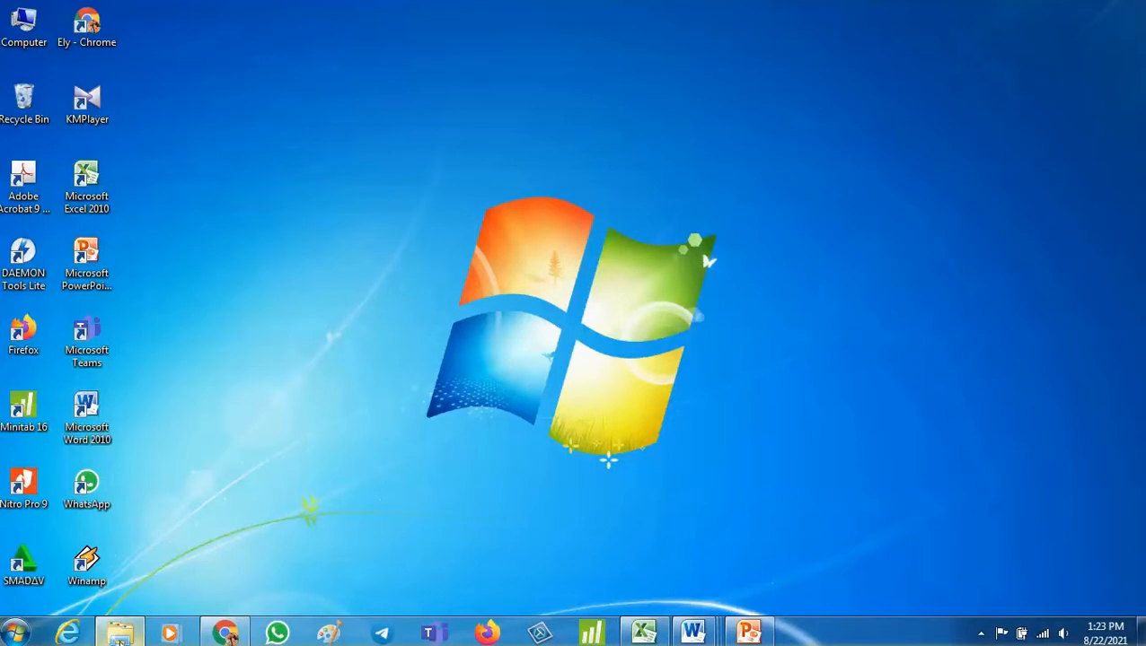
click(120, 642)
key(alt+Tab)
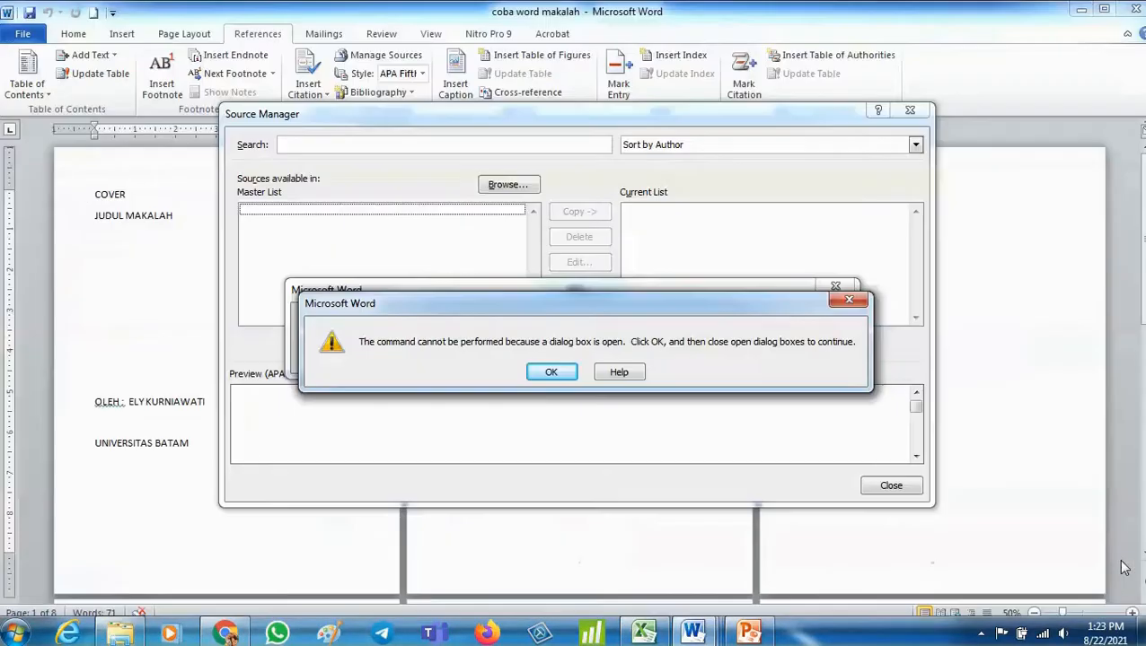
click(551, 372)
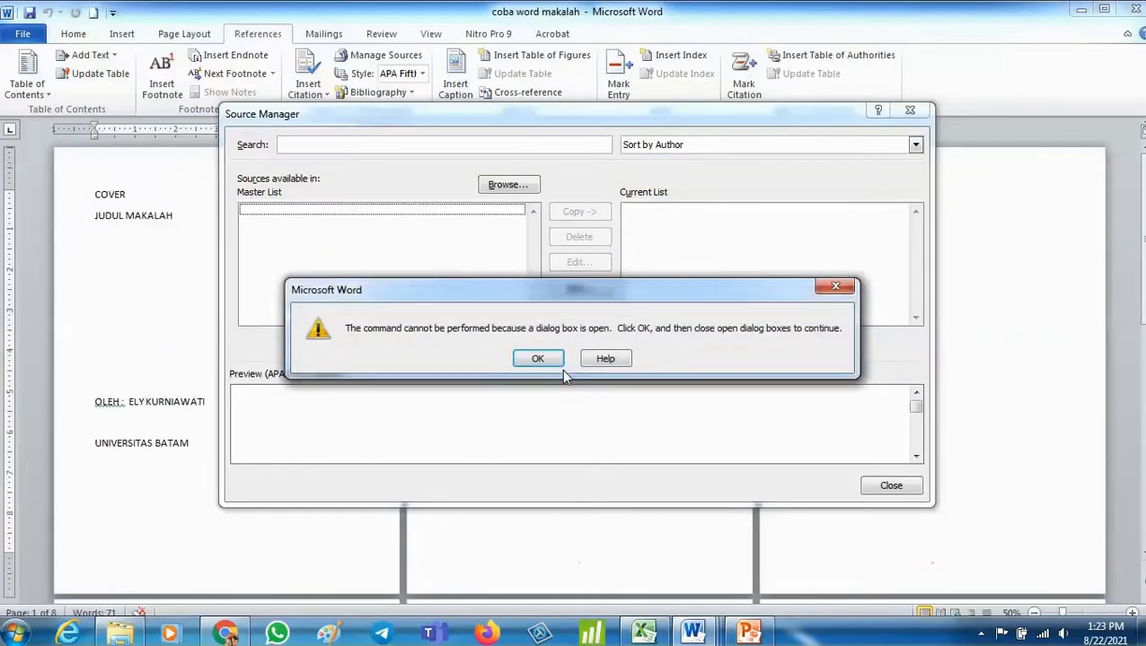
click(535, 359)
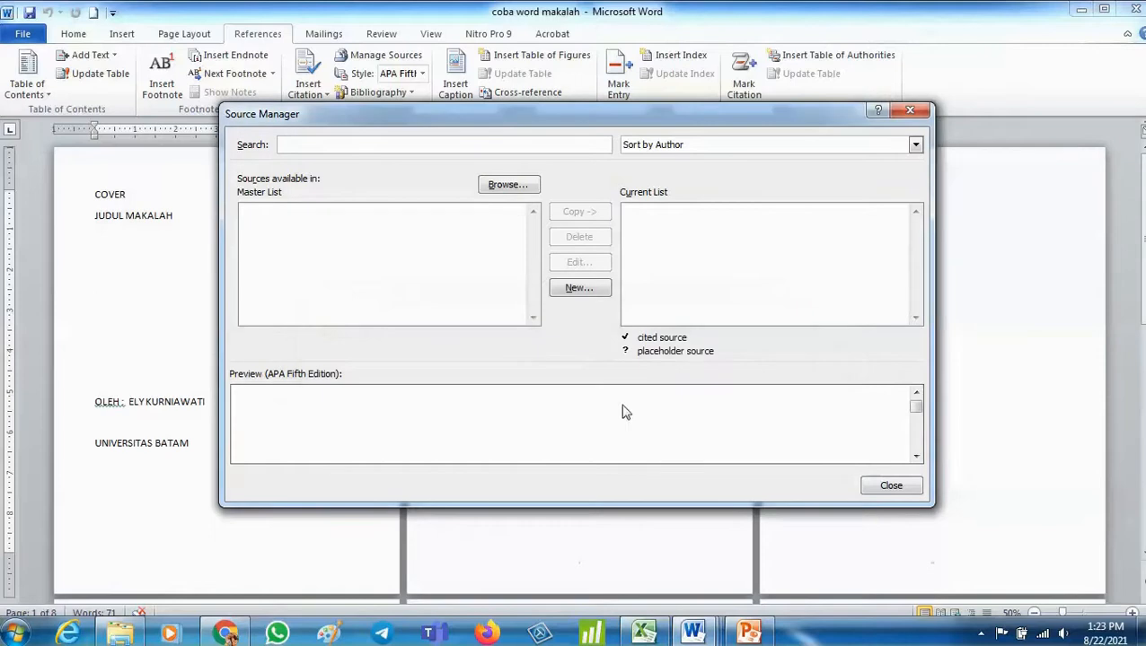
click(889, 487)
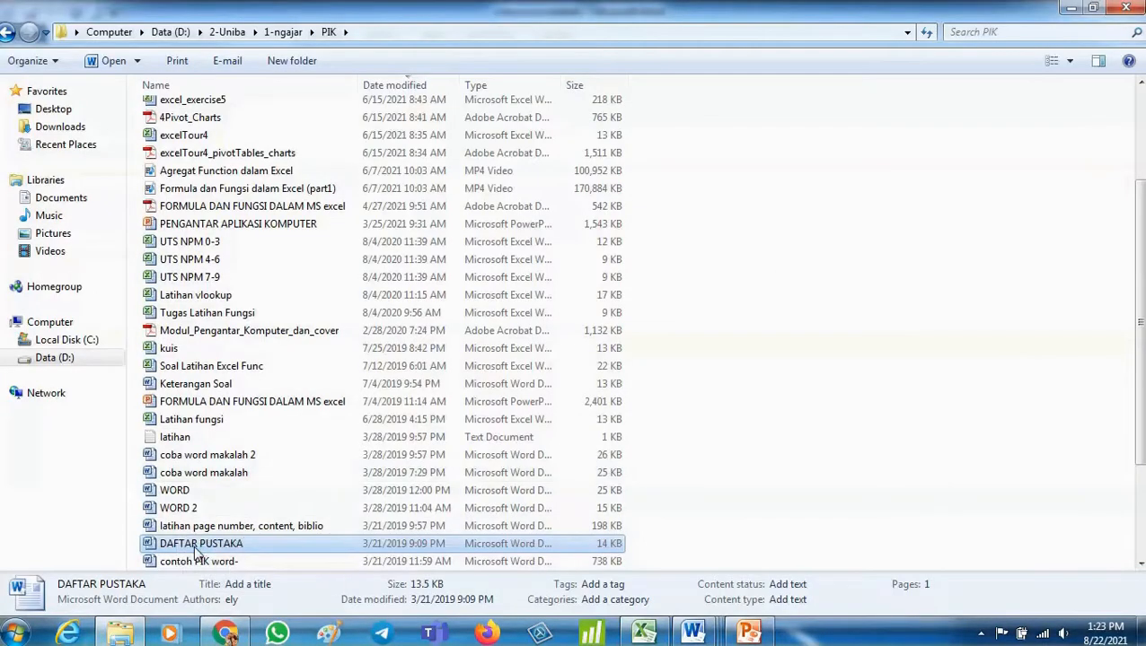
- Open the DAFTAR PUSTAKA document and check its Source Manager for saved sources
double_click(195, 544)
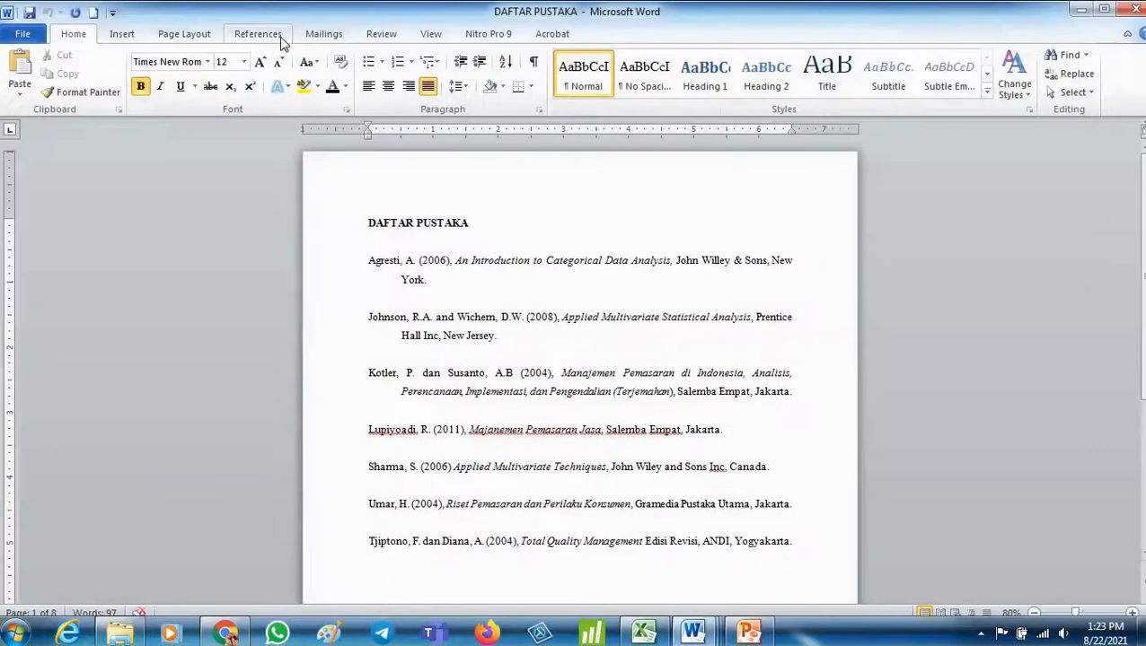
click(261, 35)
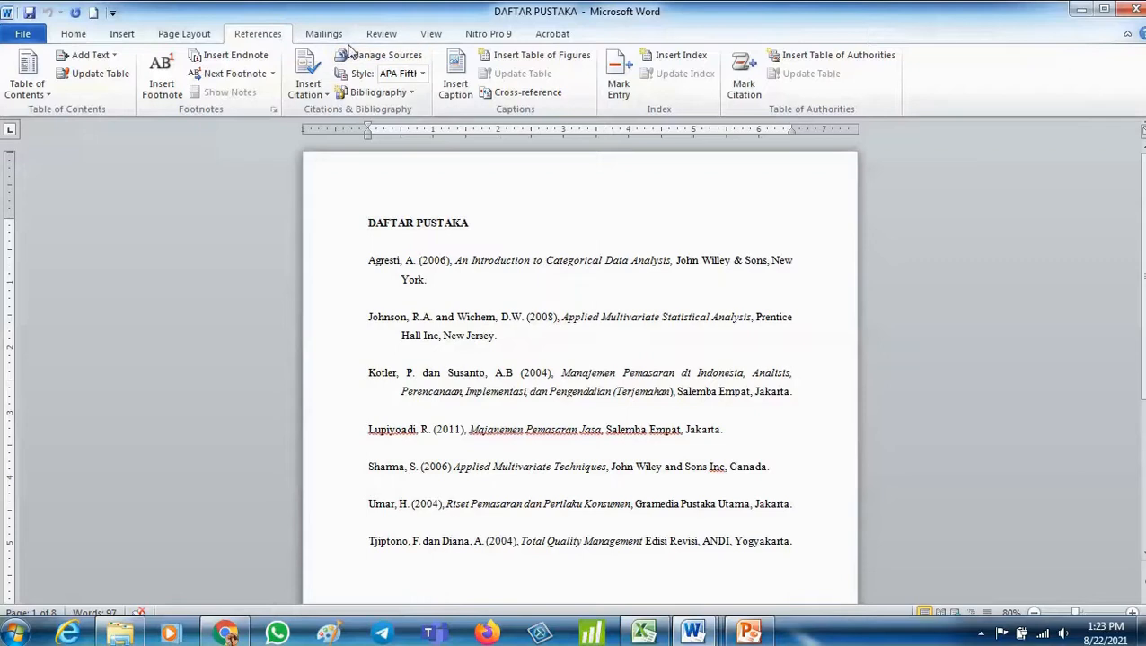
click(359, 61)
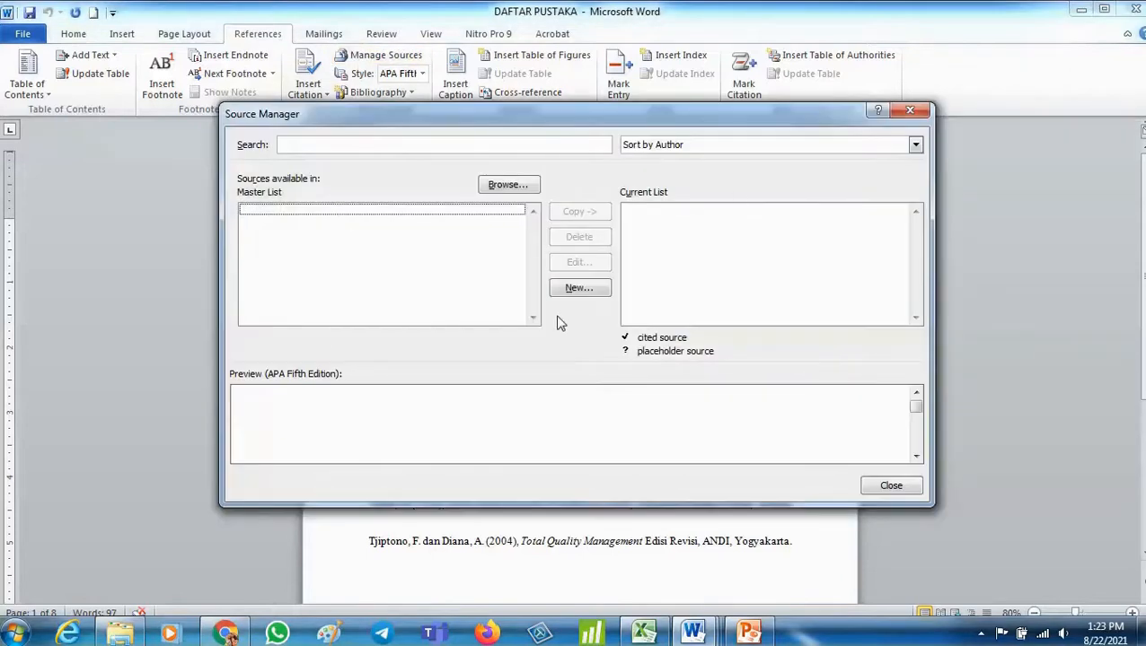
click(909, 111)
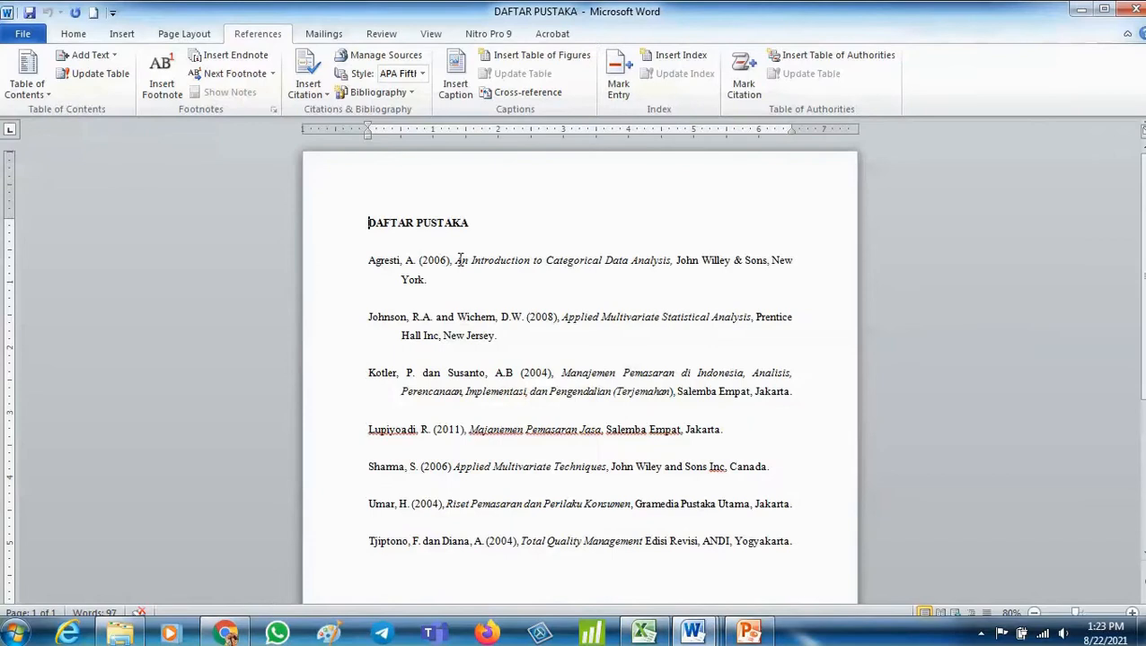
- Select the Agresti book title in the DAFTAR PUSTAKA list and switch to the contoh makalah ver document
drag(456, 260, 671, 260)
key(ctrl+c)
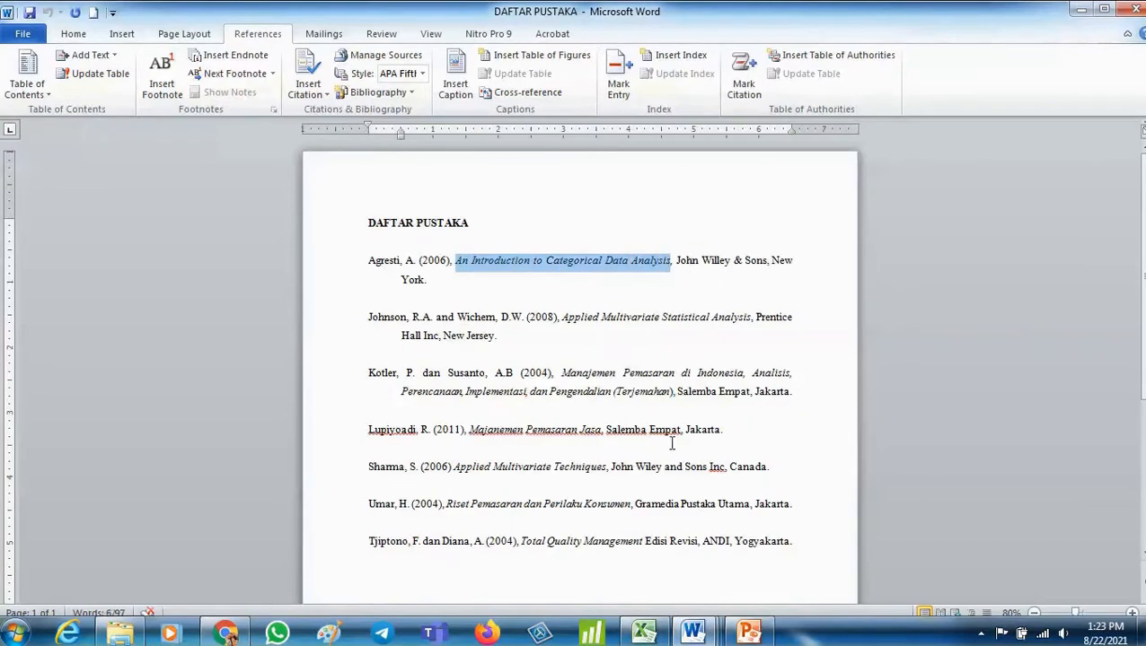
click(692, 633)
click(416, 573)
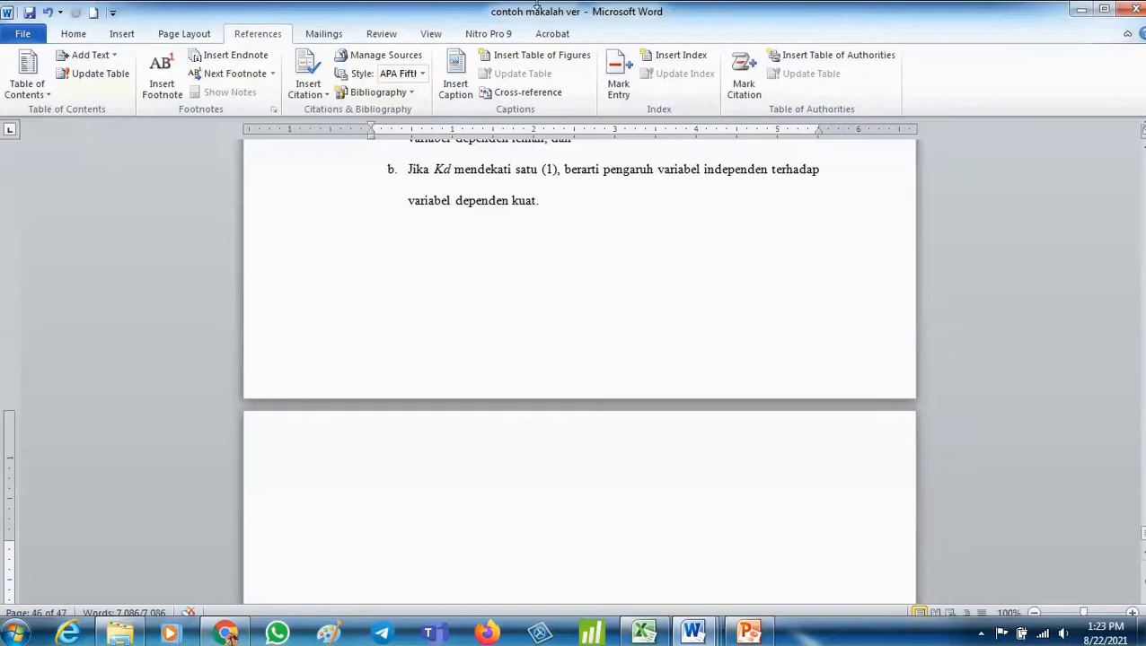
- Open the Source Manager and start creating a new source of type Book
click(384, 54)
click(581, 287)
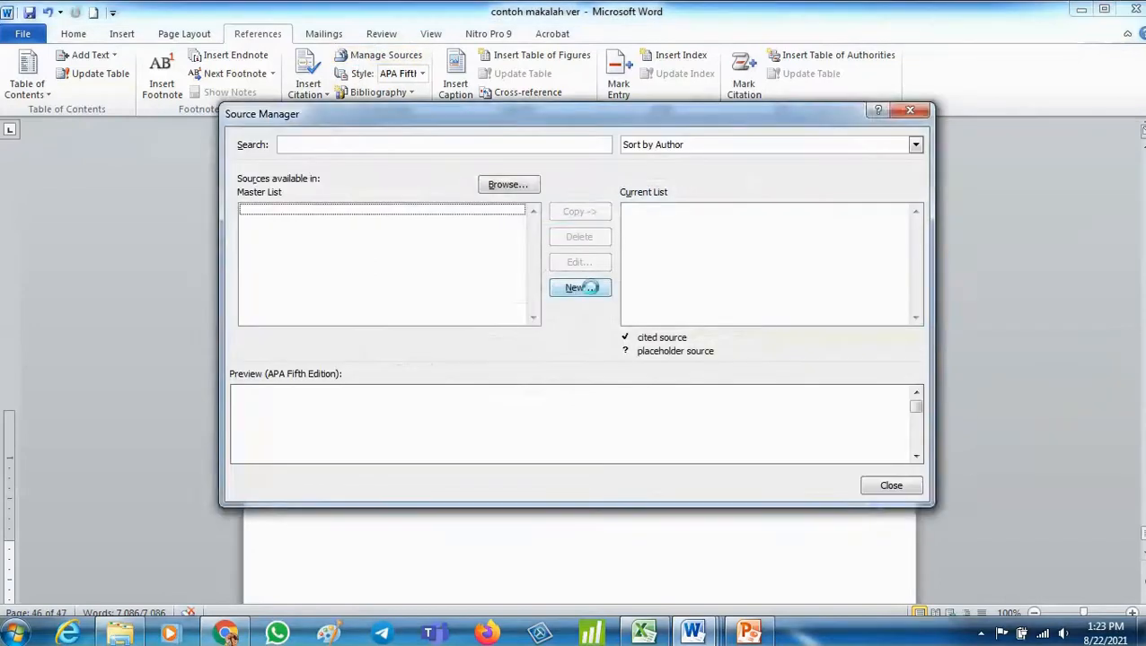
click(531, 222)
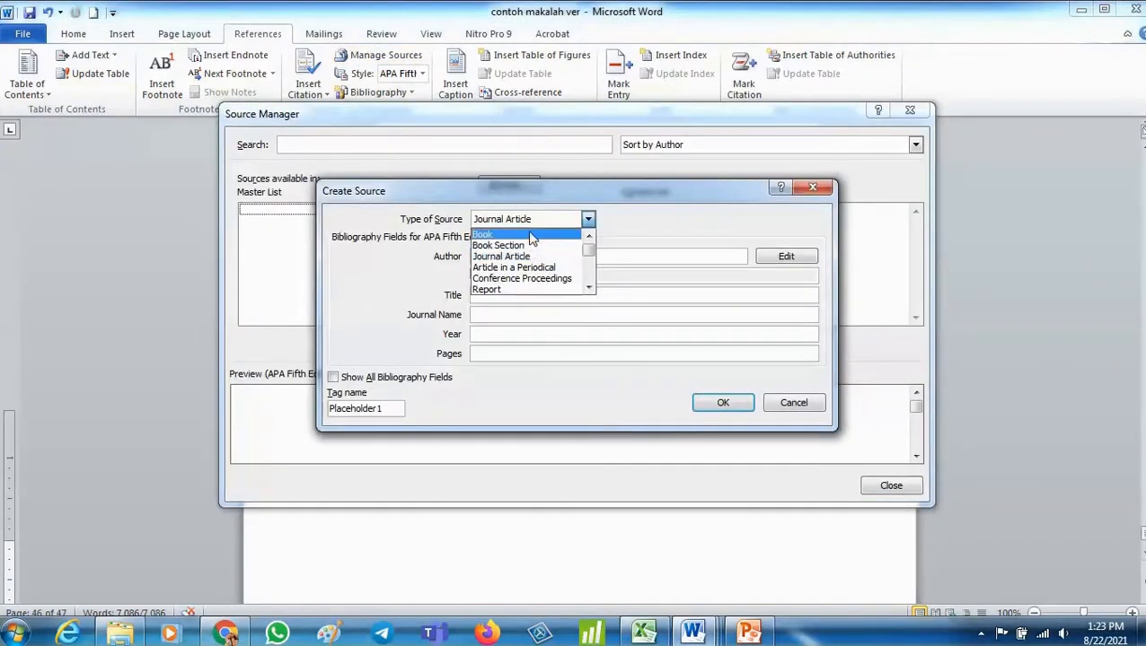
click(528, 235)
- Add the author with last name Agresti and first name Alan to the new source
click(786, 257)
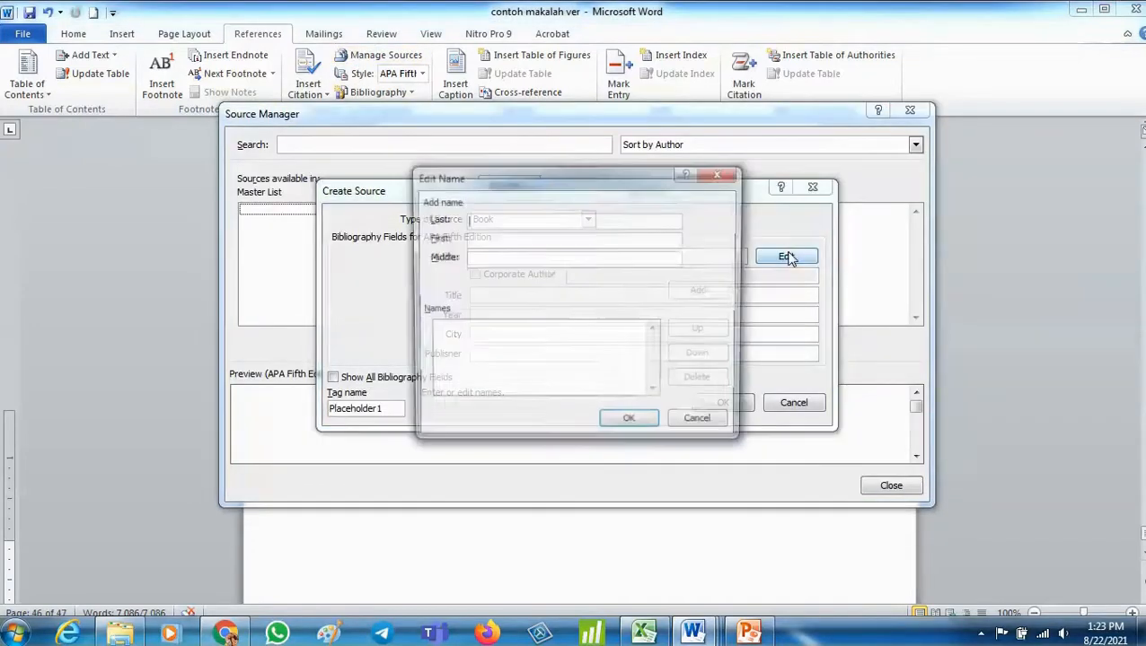
key(alt+Tab)
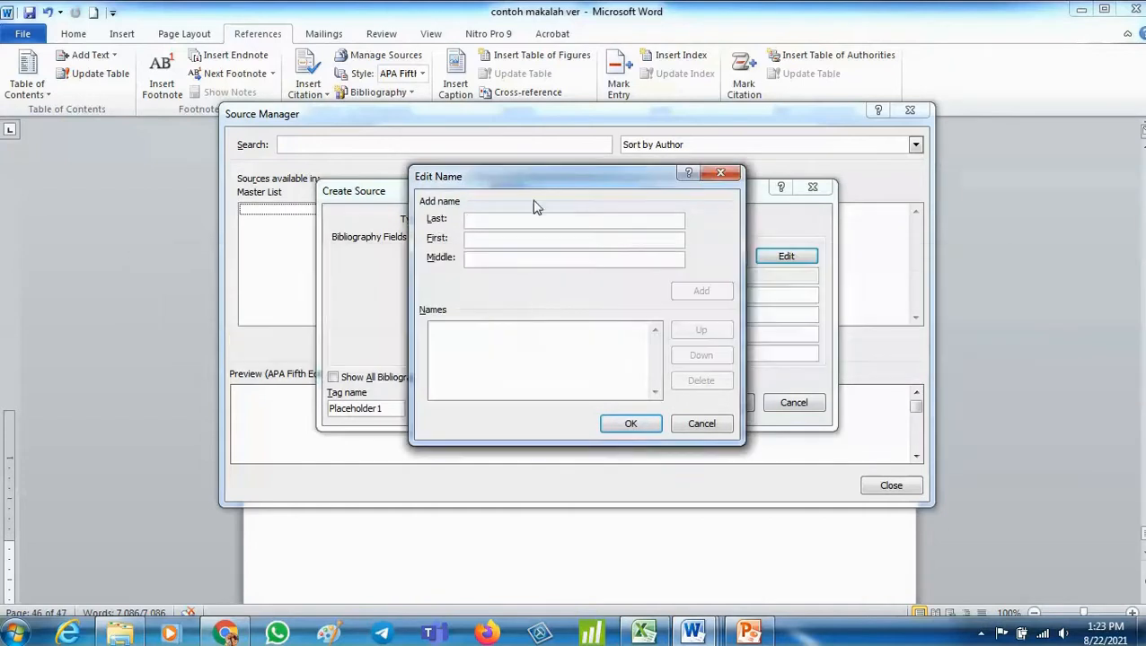
text(Alan)
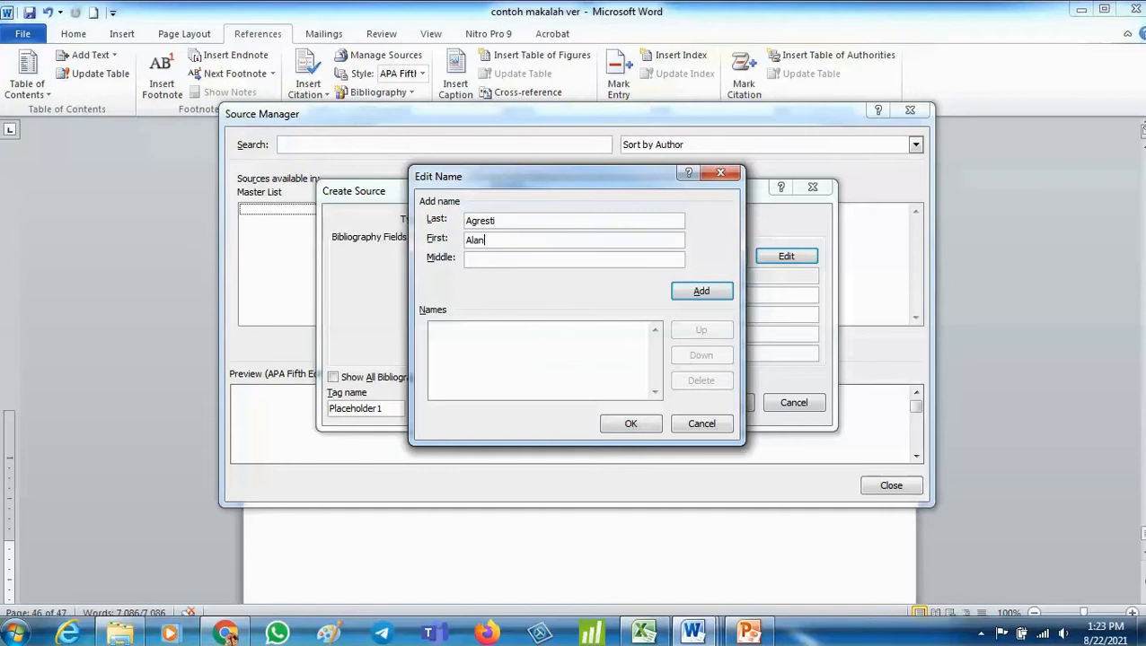
key(Return)
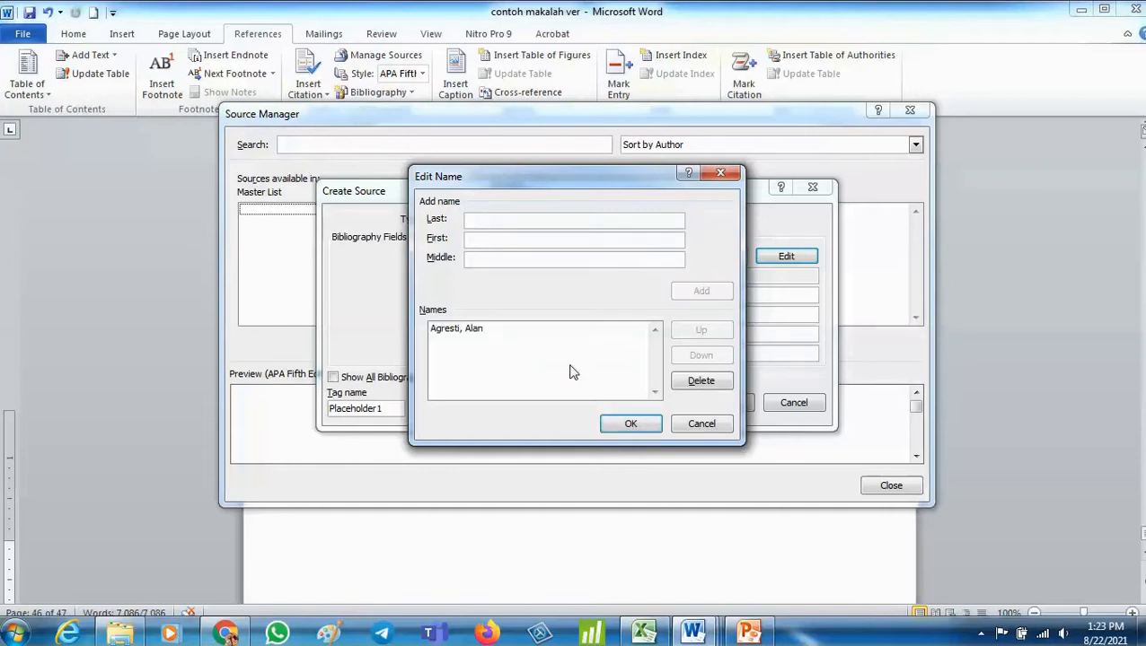
click(633, 423)
- Paste the title An Introduction to Categorical Data Analysis, enter year 2012, city Jakarta, publisher UNiba pers, save and close
click(507, 295)
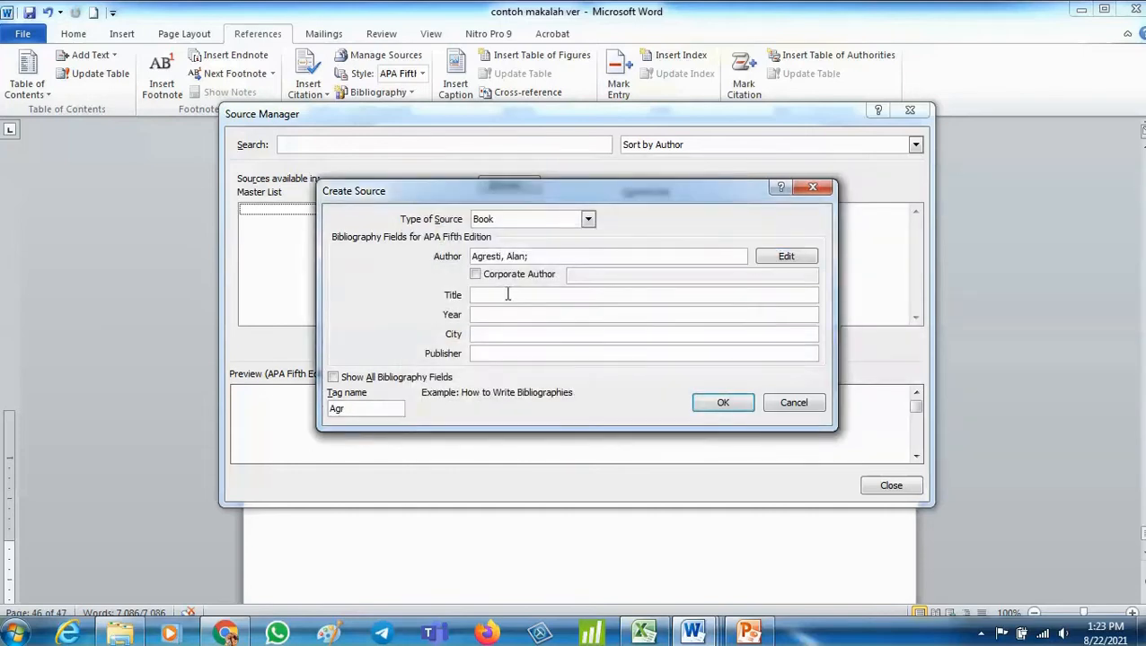
key(ctrl+v)
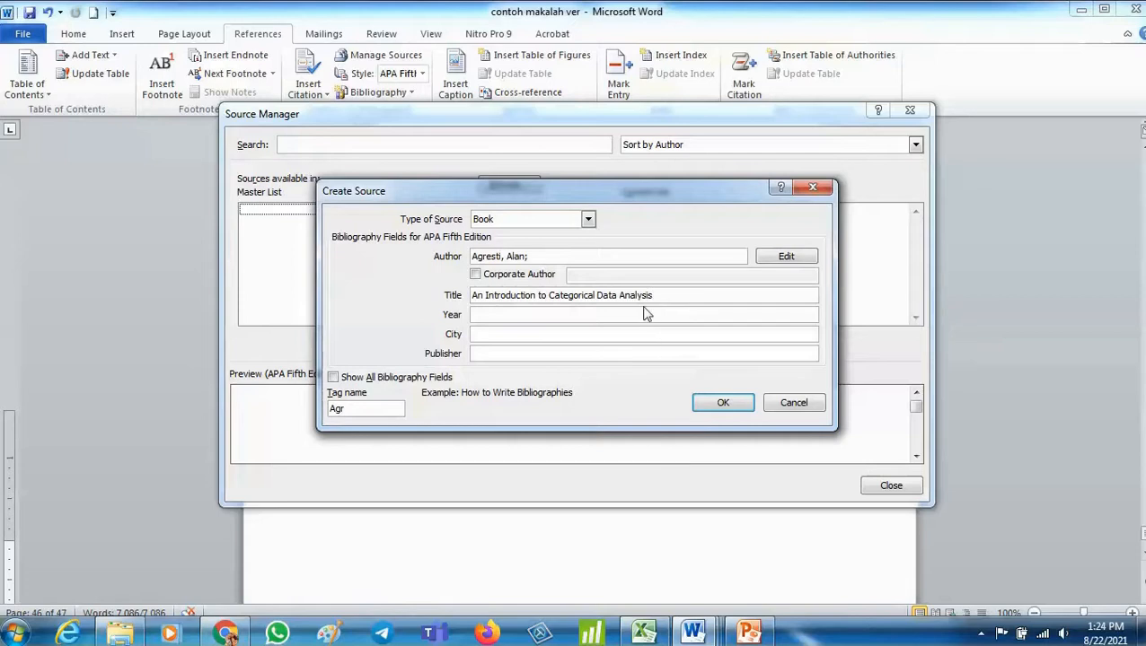
click(538, 314)
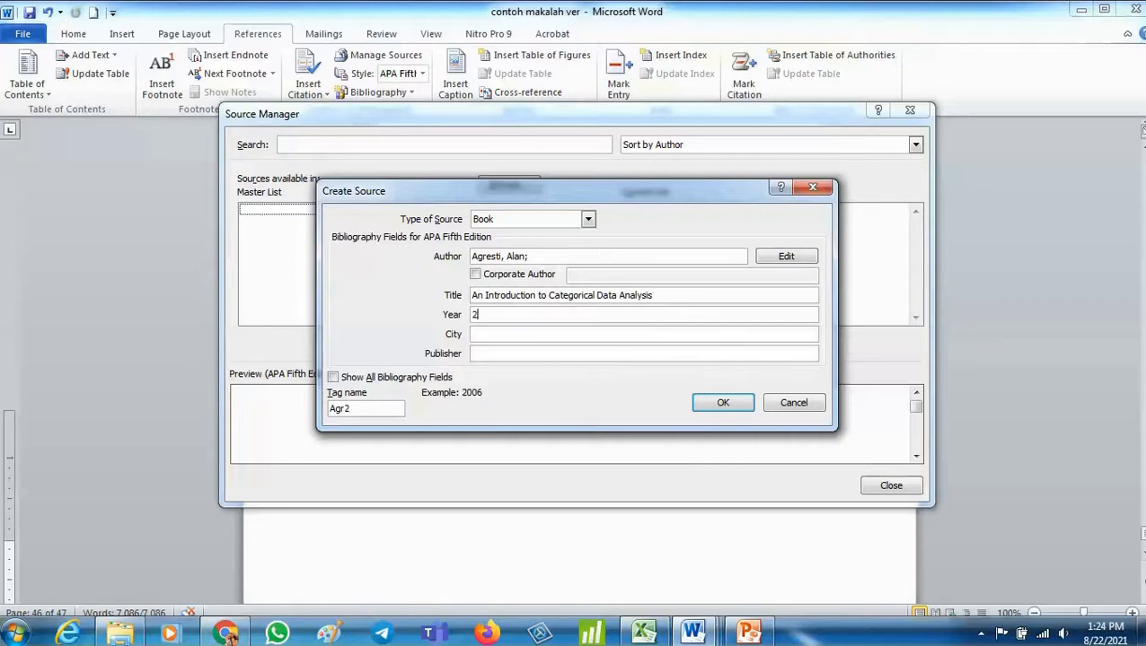
key(Tab)
key(Tab)
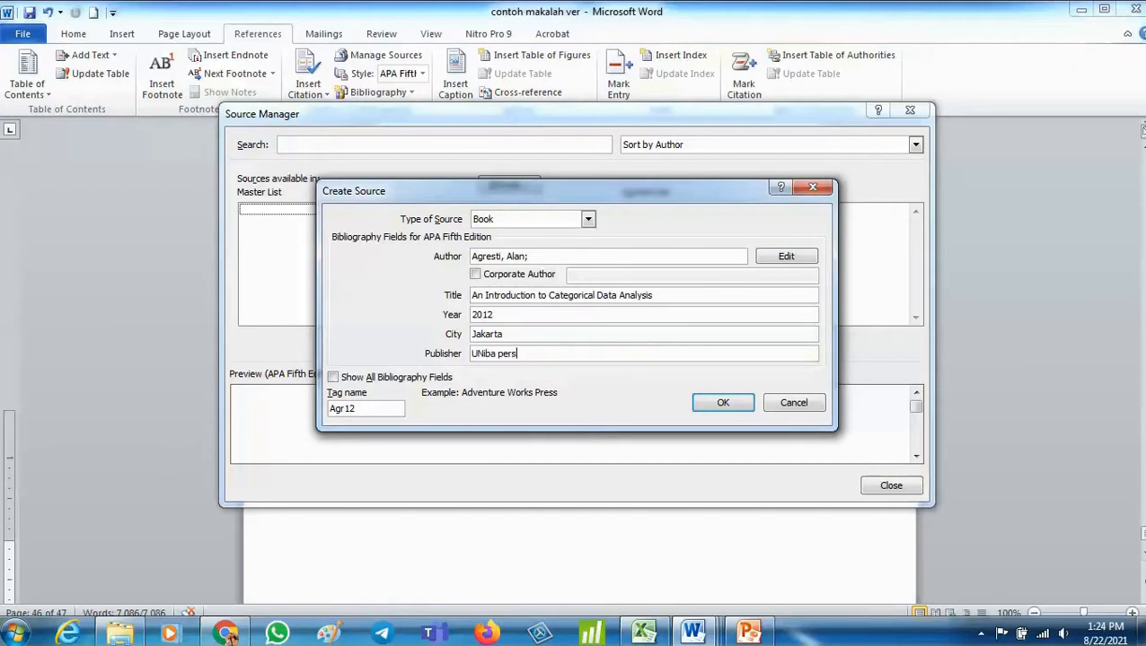
key(Return)
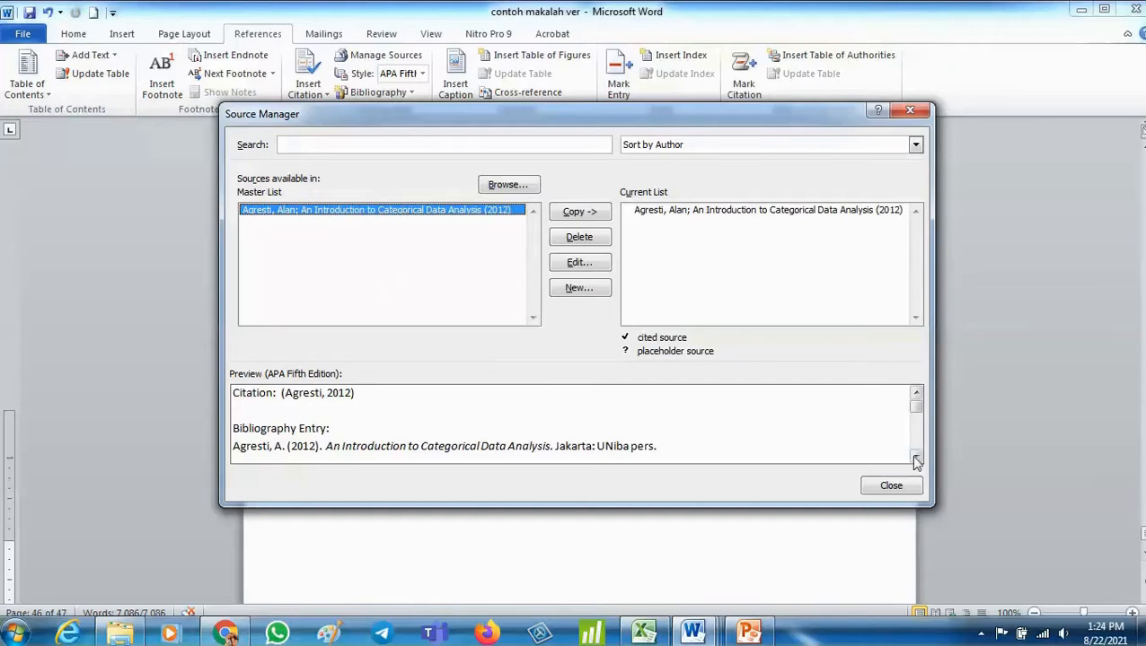
click(908, 485)
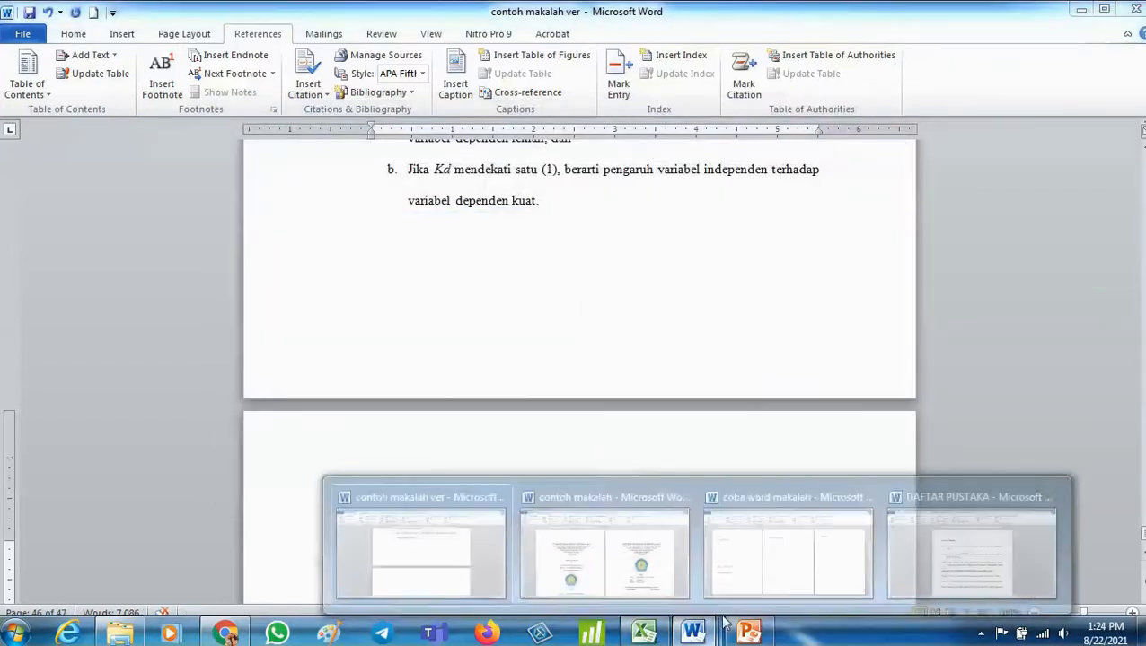
- Return to the DAFTAR PUSTAKA document and copy the Lupiyoadi book title Majanemen Pemasaran Jasa
click(972, 519)
scroll(518, 306, down, 1)
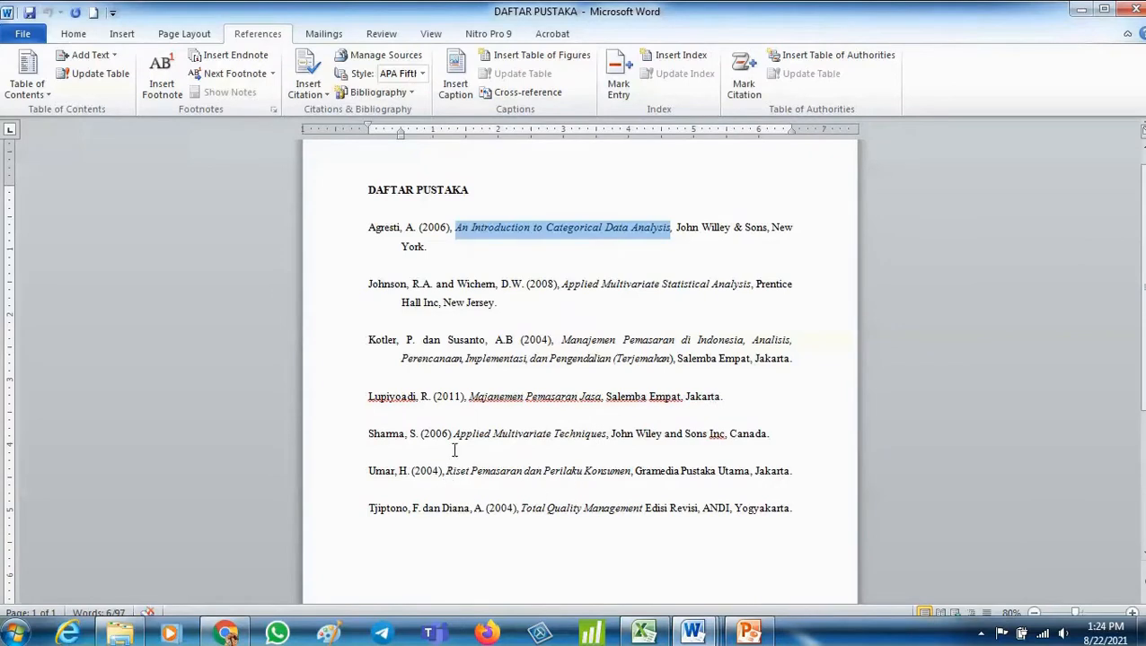
click(469, 396)
shift+click(602, 396)
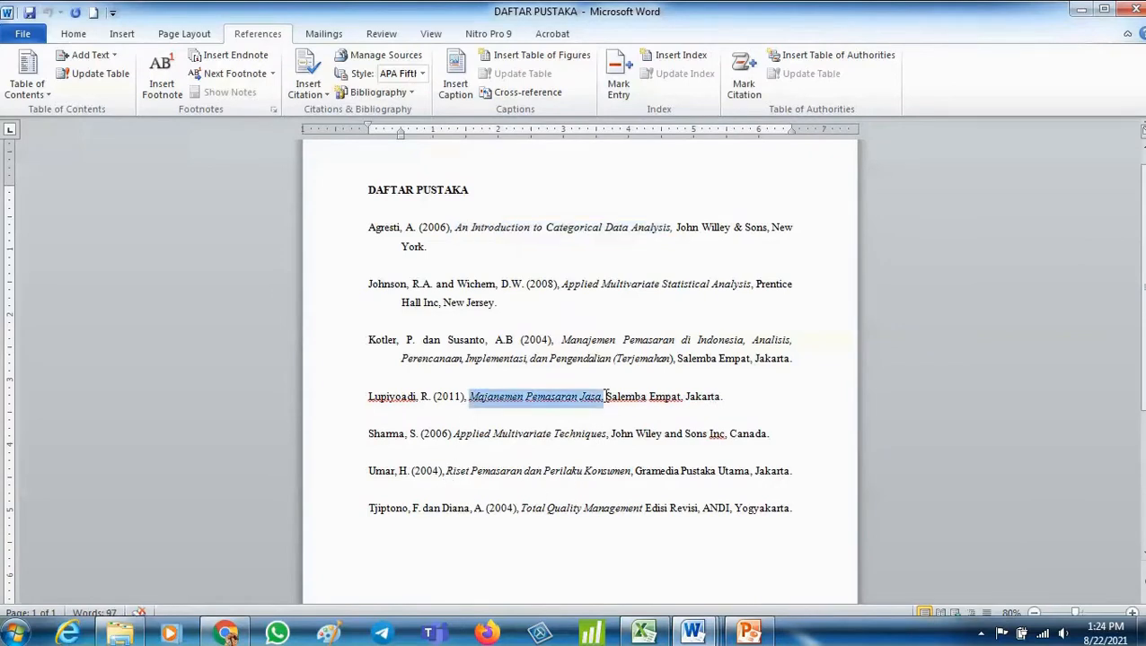
right_click(588, 399)
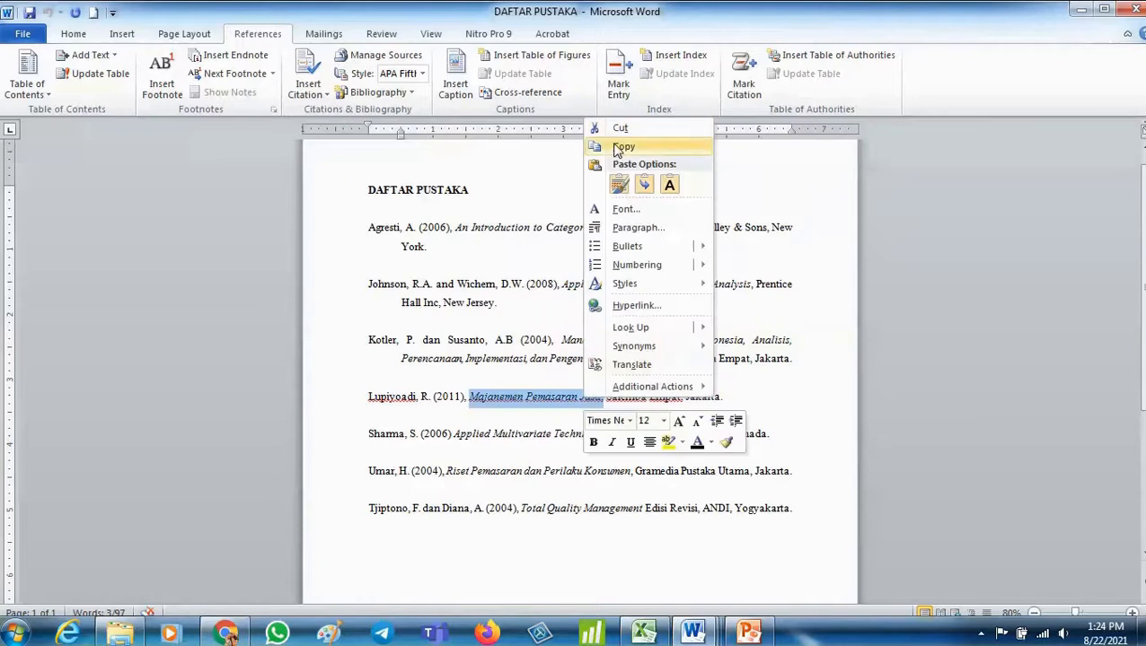
click(616, 145)
- Switch to contoh makalah ver, open the Source Manager and start a new source of type Journal Article
mouse_move(693, 633)
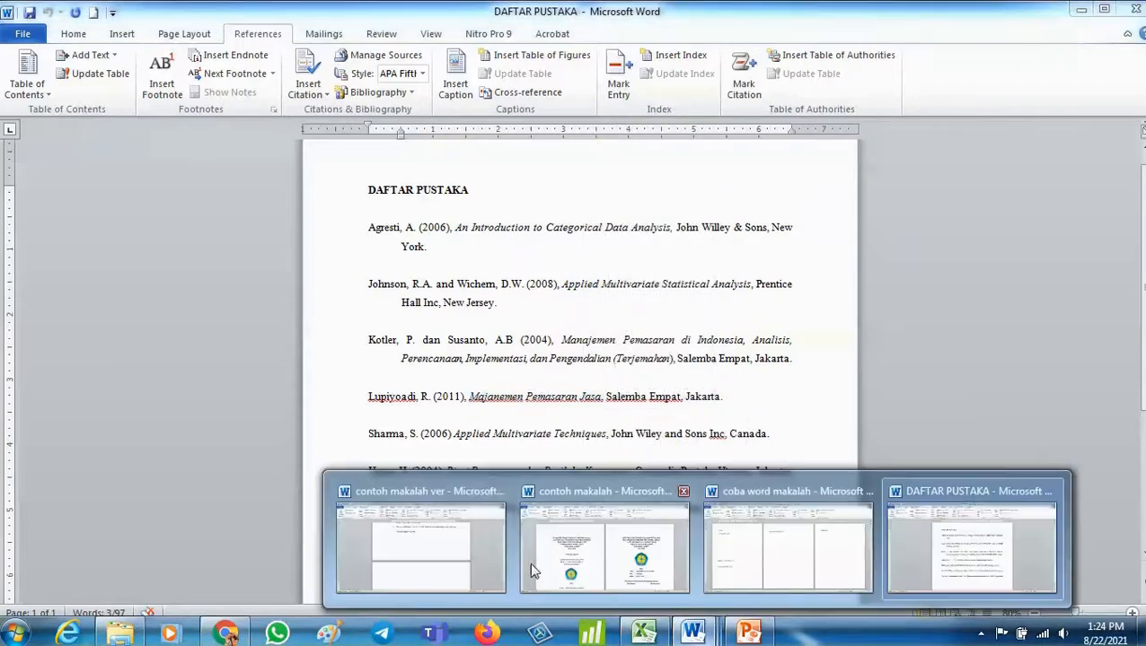
click(471, 538)
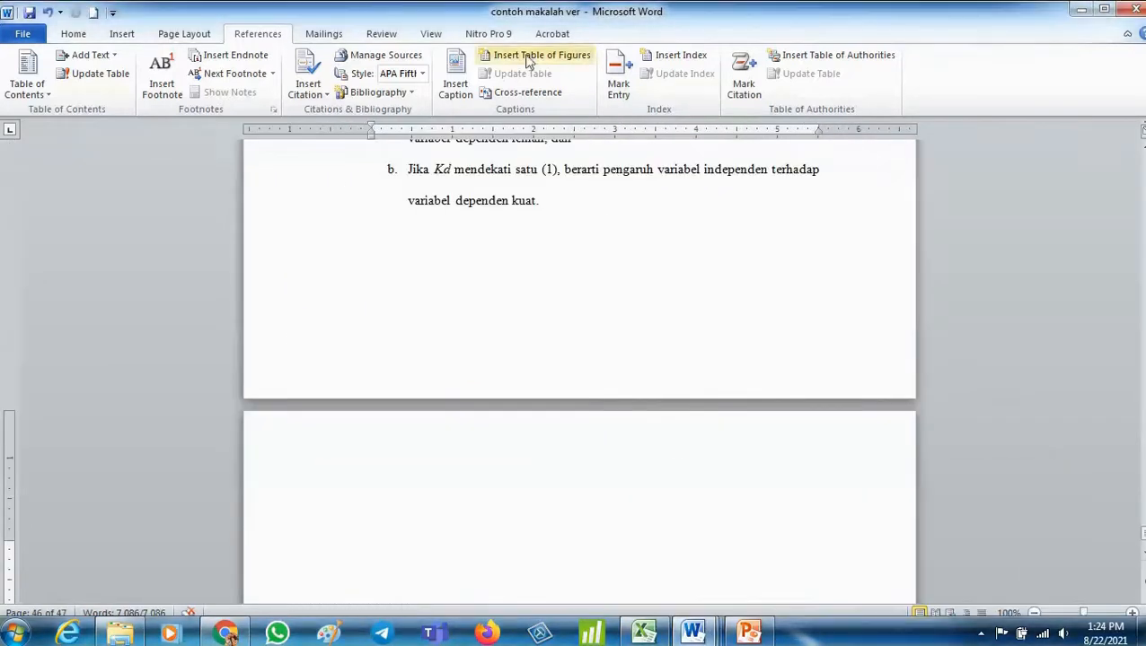
click(385, 55)
click(604, 287)
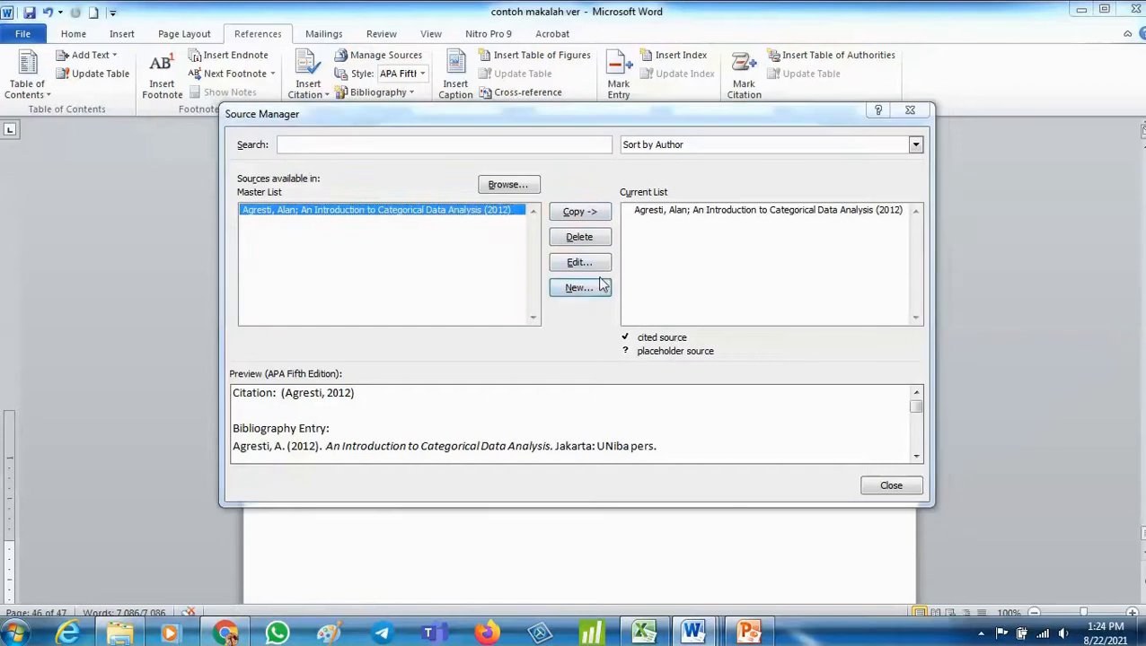
click(515, 219)
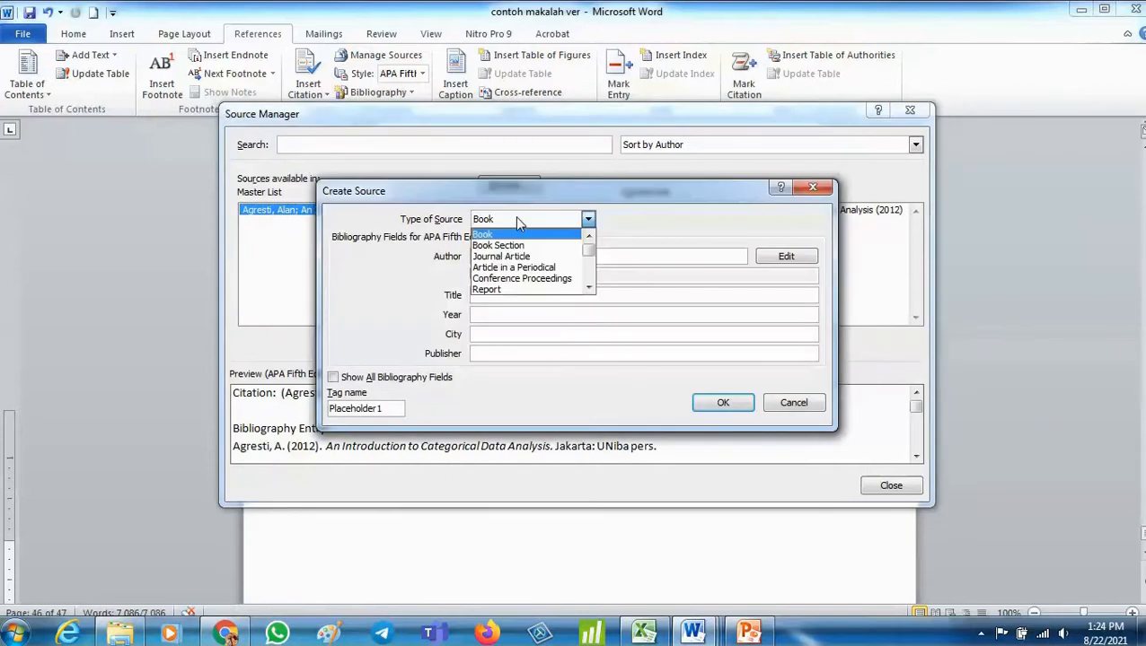
click(537, 260)
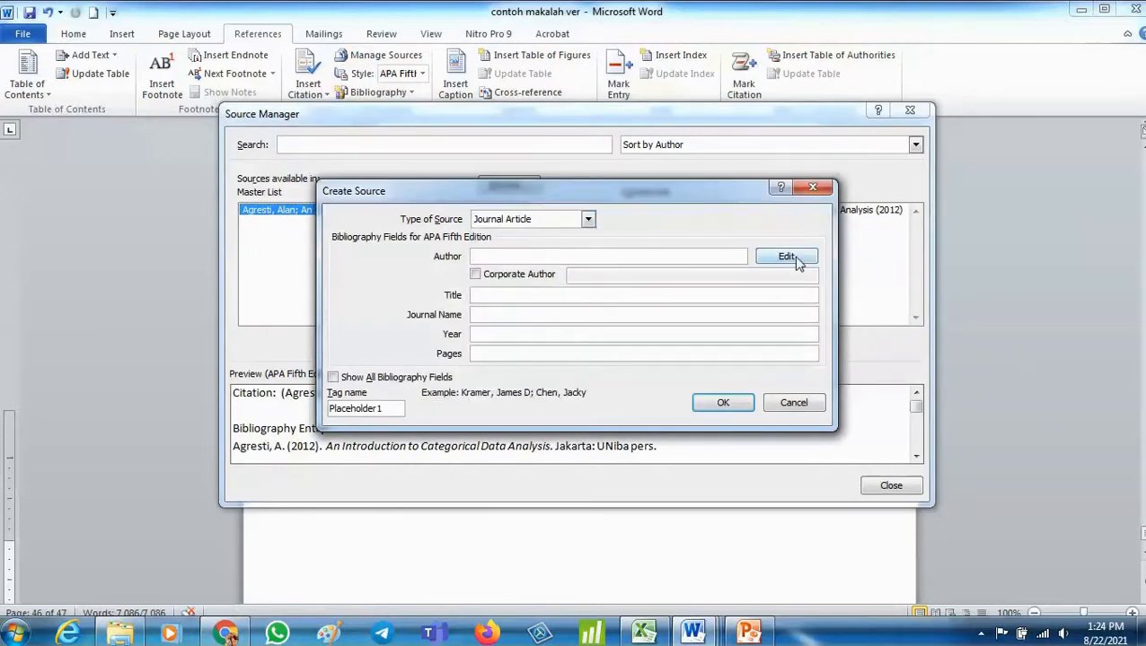
- Open the author name editor and begin entering the author's last name starting with K
click(788, 257)
text(Kurniawatily)
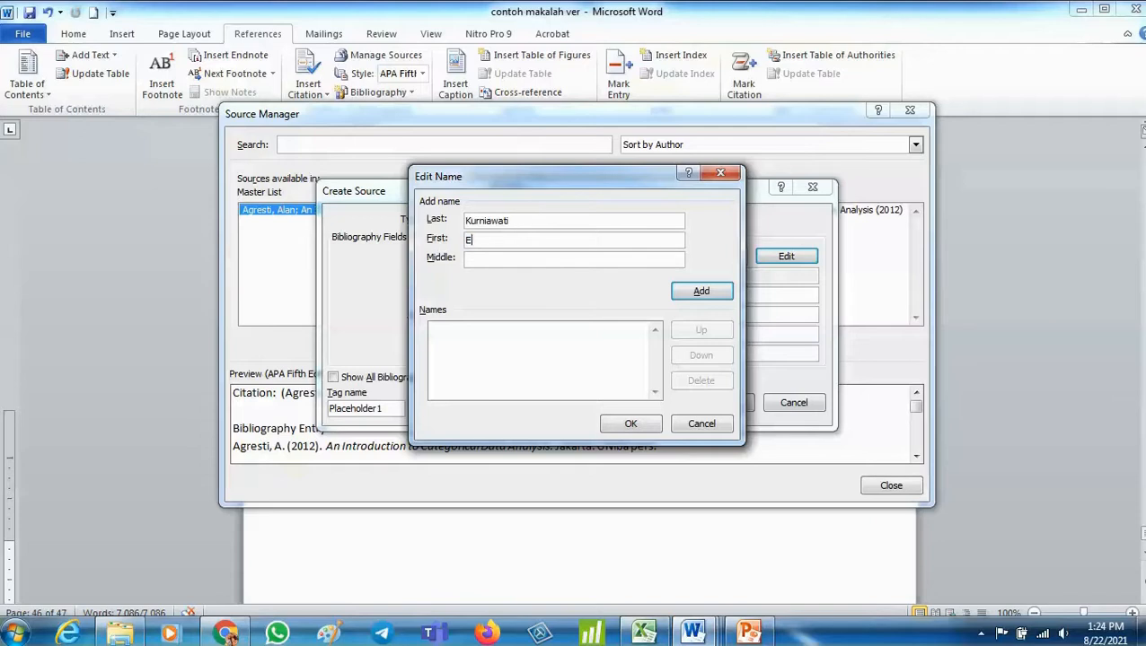
key(Return)
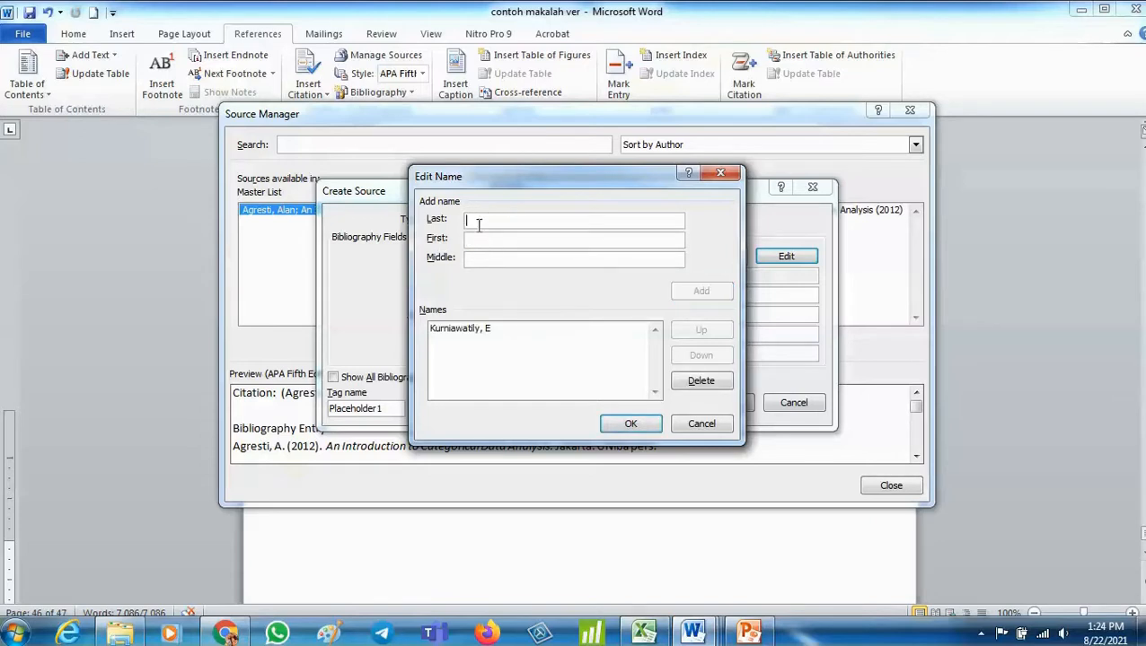
click(536, 330)
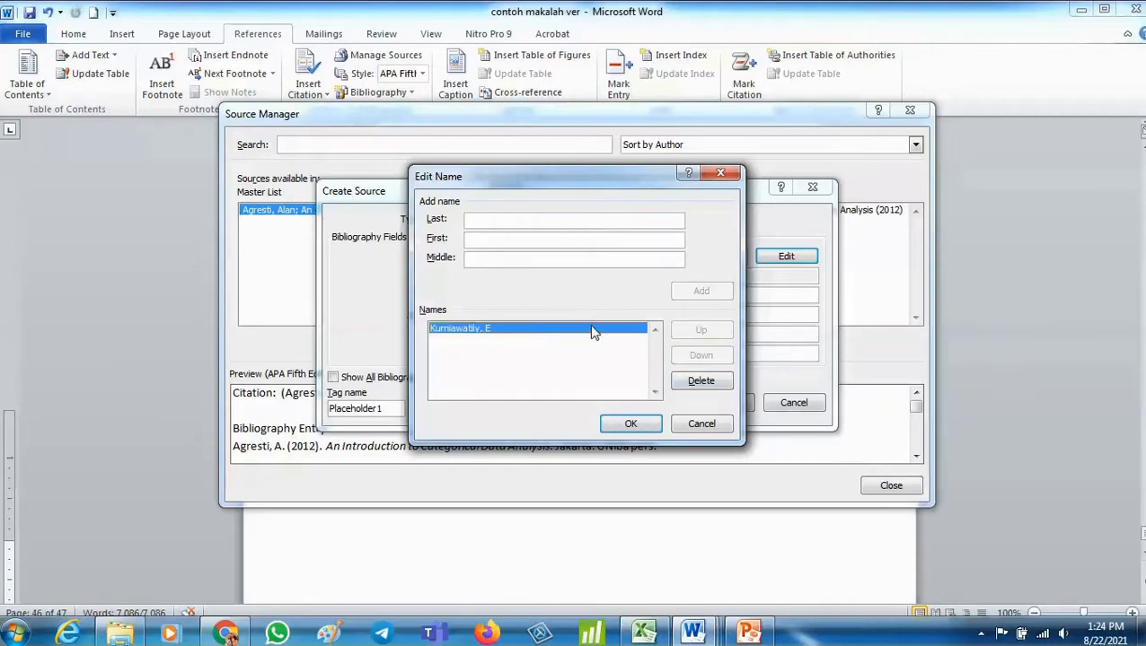
double_click(590, 326)
click(786, 256)
click(700, 381)
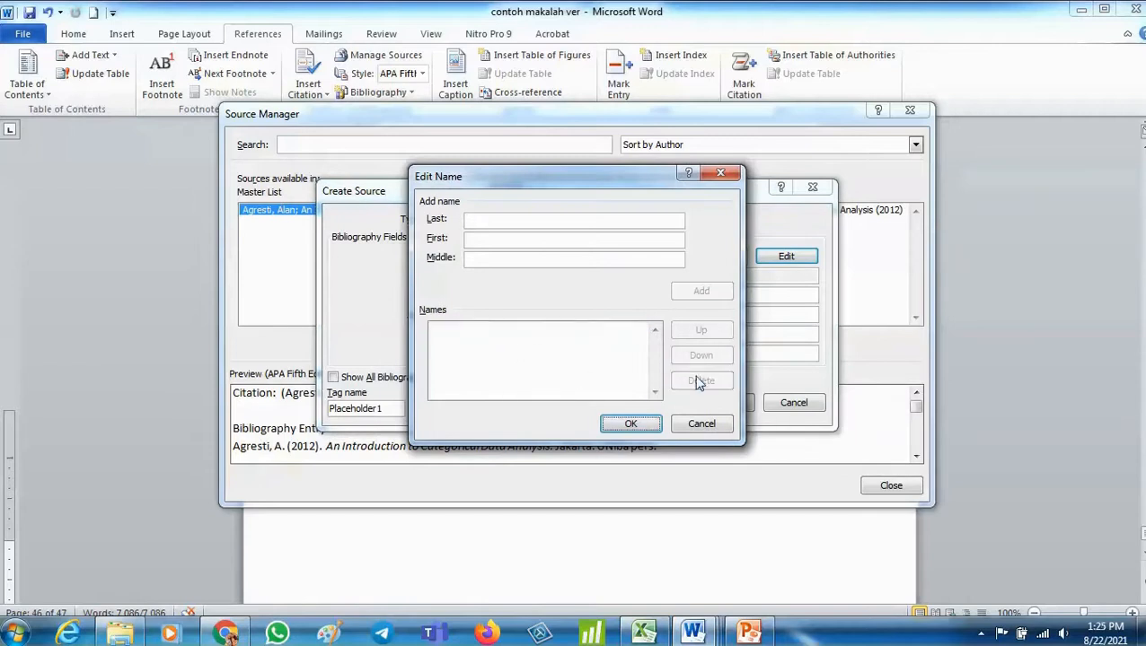
- Enter the two authors' last and first names as separate entries in the name editor and confirm the author list
click(590, 219)
text(Kurniawati)
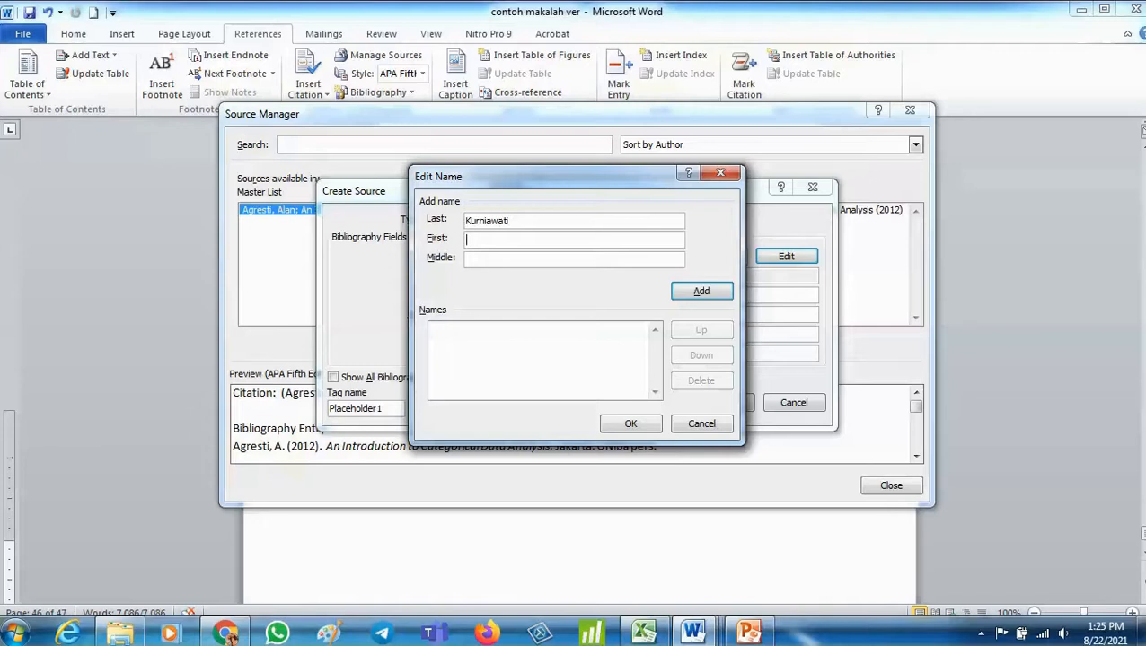
text(Ely)
key(Return)
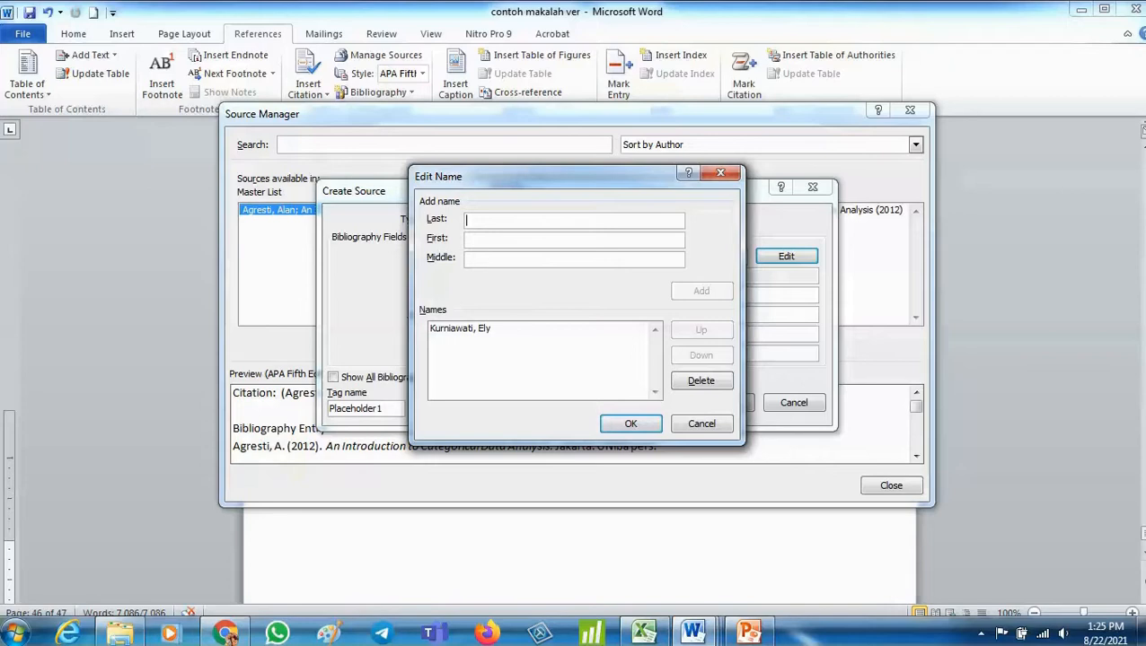
text(Yantri)
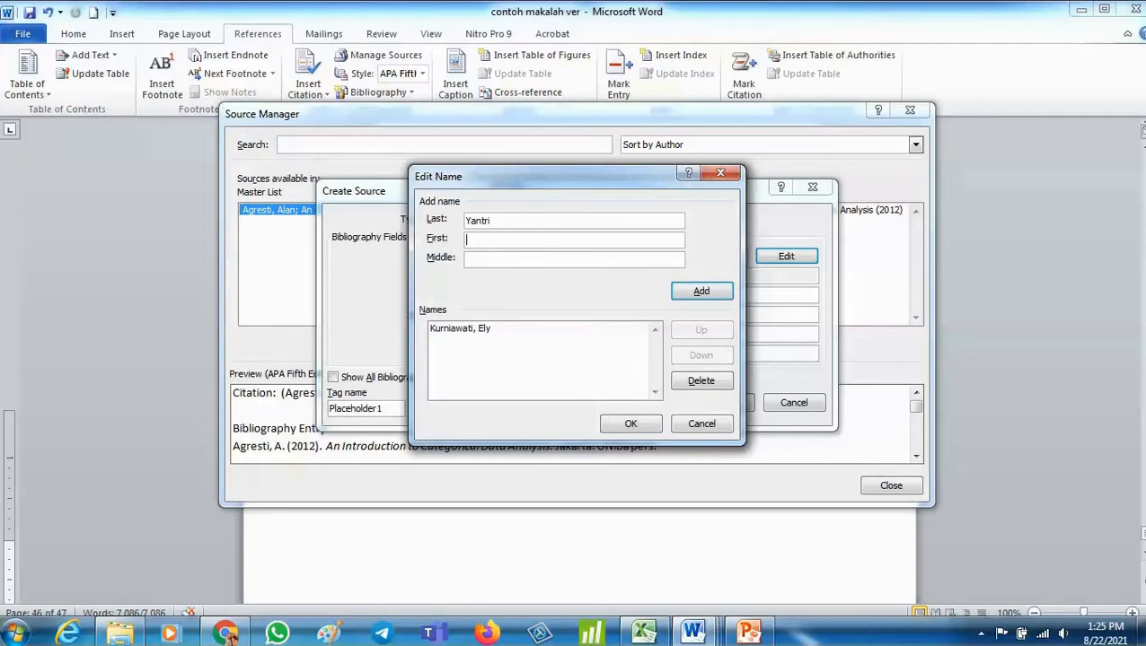
key(Return)
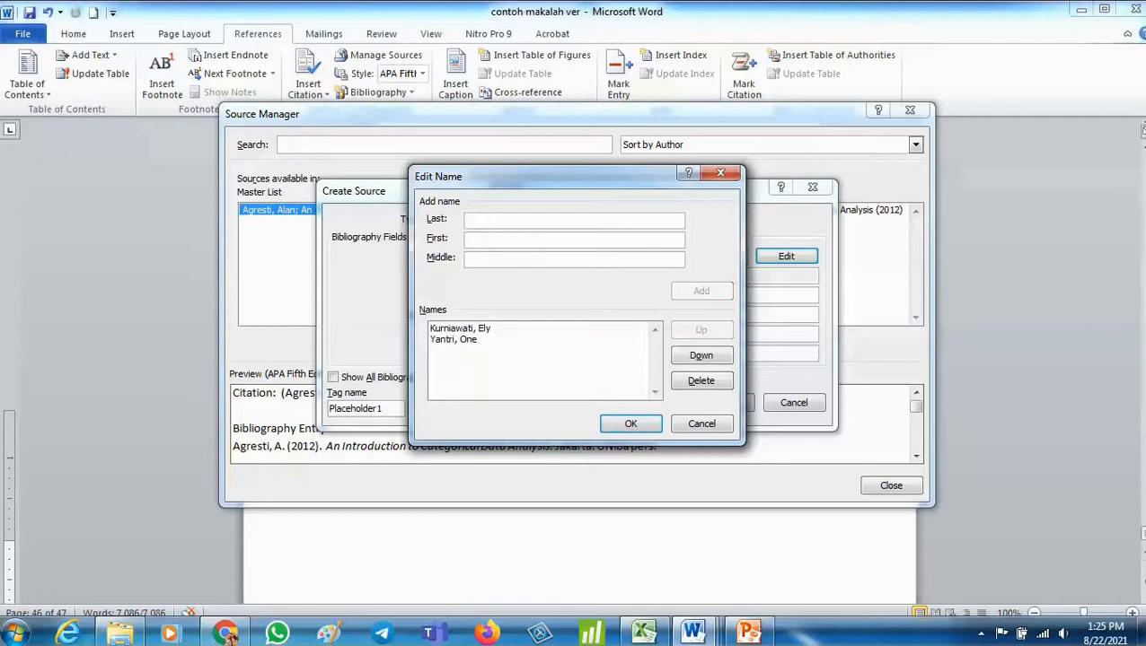
key(Return)
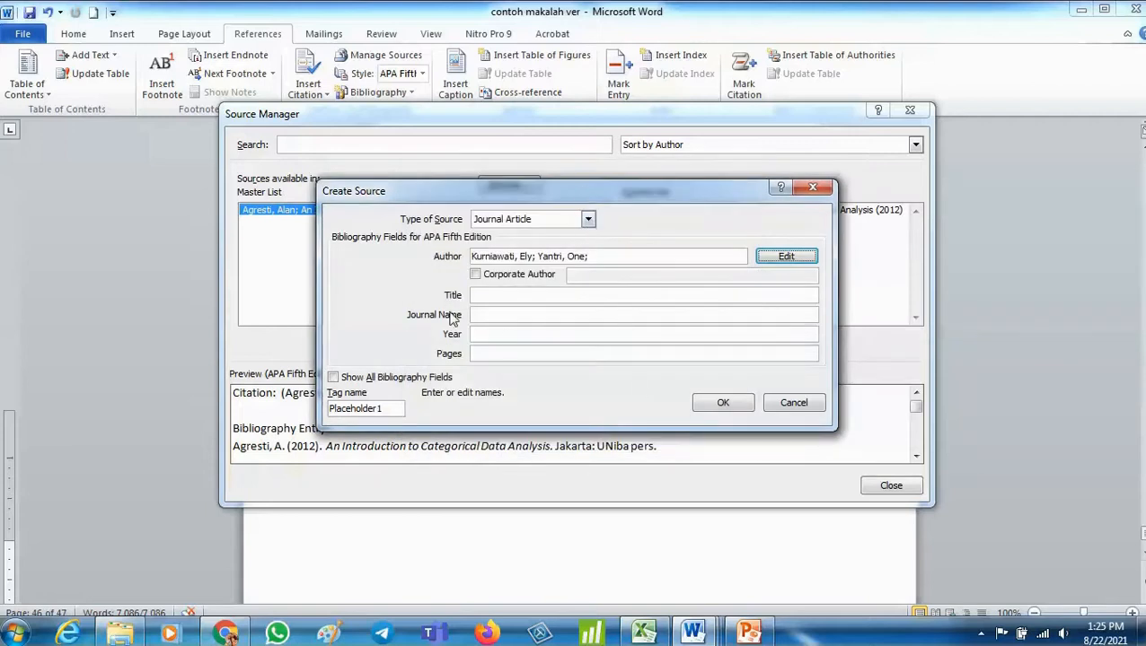
click(787, 258)
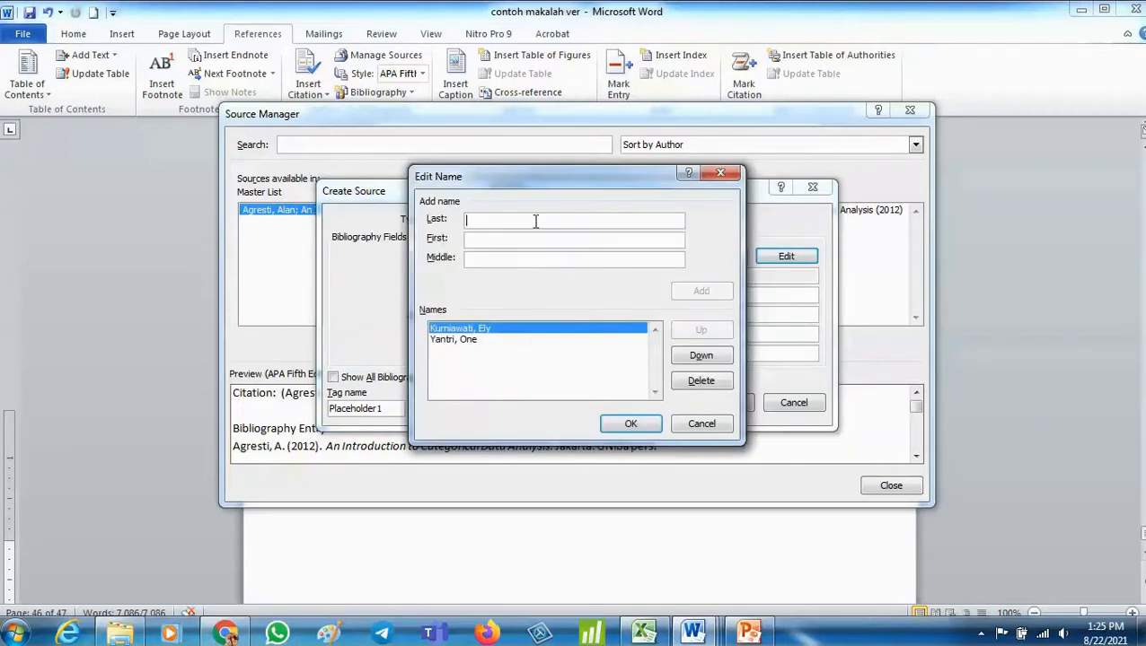
text(d)
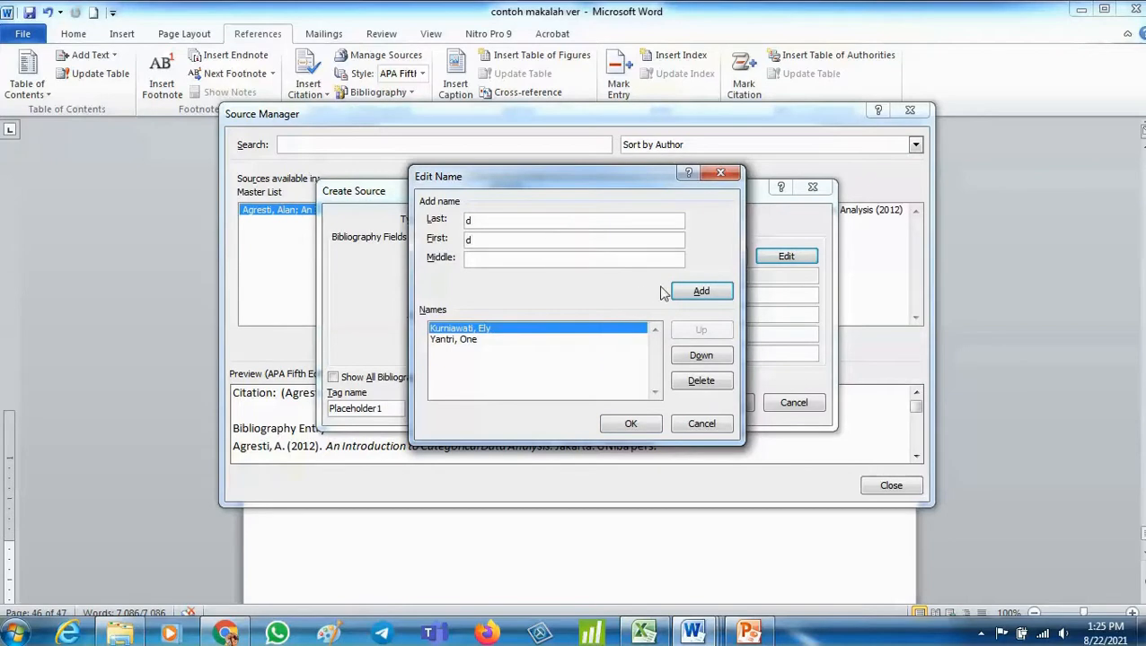
click(703, 425)
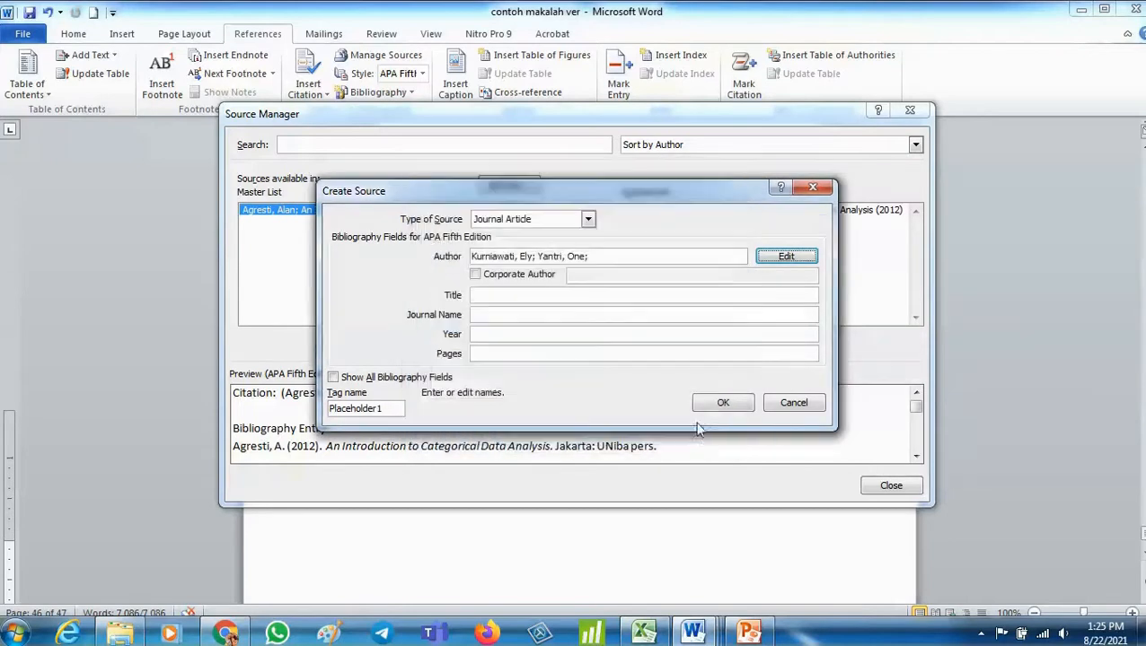
- Paste the title Majanemen Pemasaran Jasa, enter journal Jurnal Zona Akuntansi, year 2021, pages 24-39, save the source and close the Source Manager
click(481, 296)
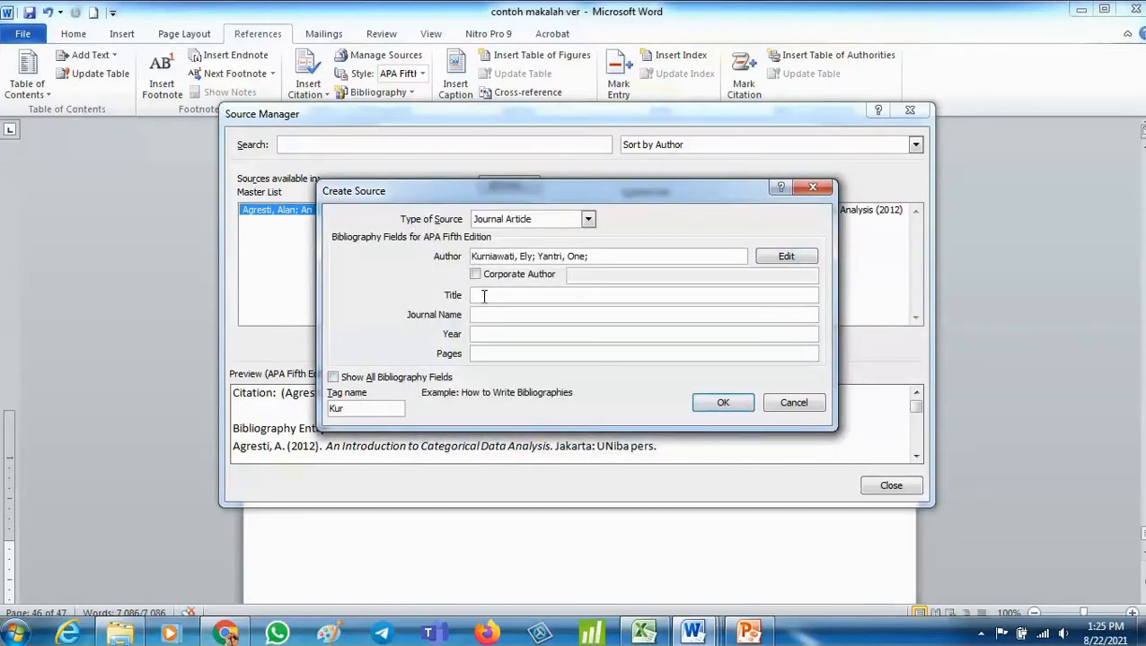
text(Majanemen Pemasaran Jasa,)
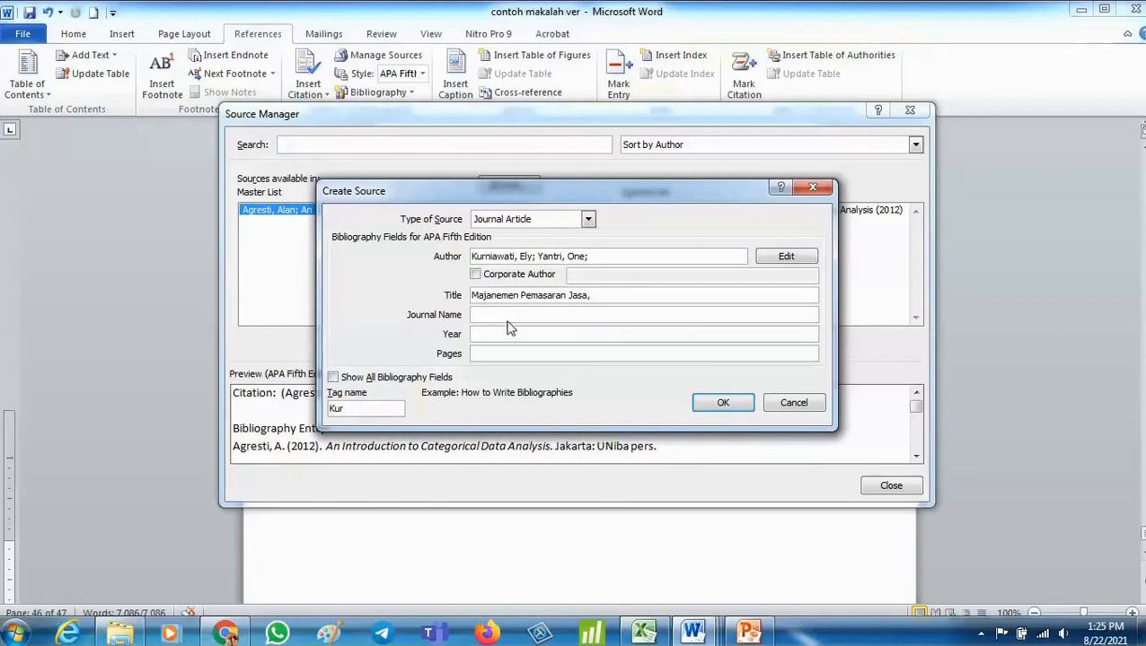
click(508, 314)
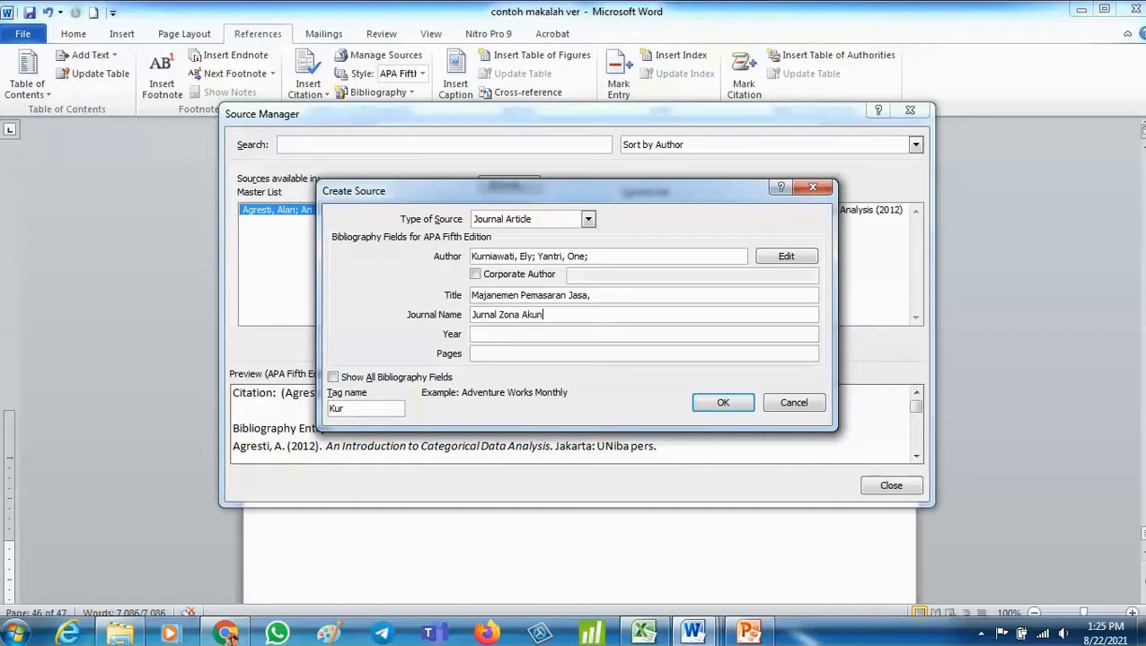
text(i)
key(Tab)
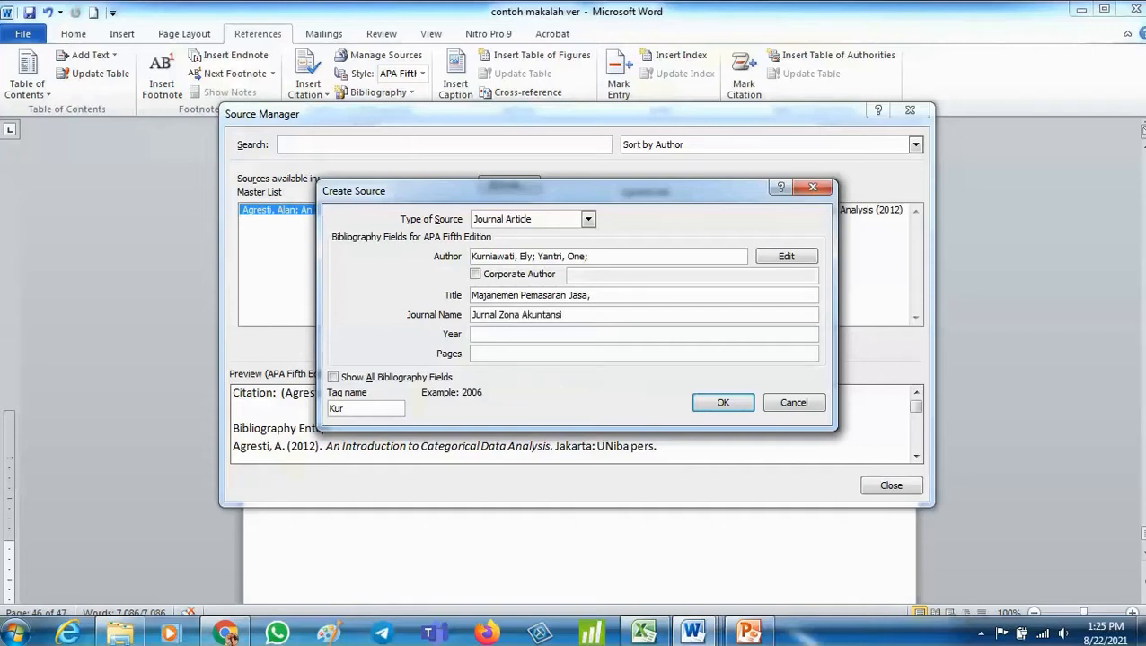
text(2021)
key(Tab)
click(724, 404)
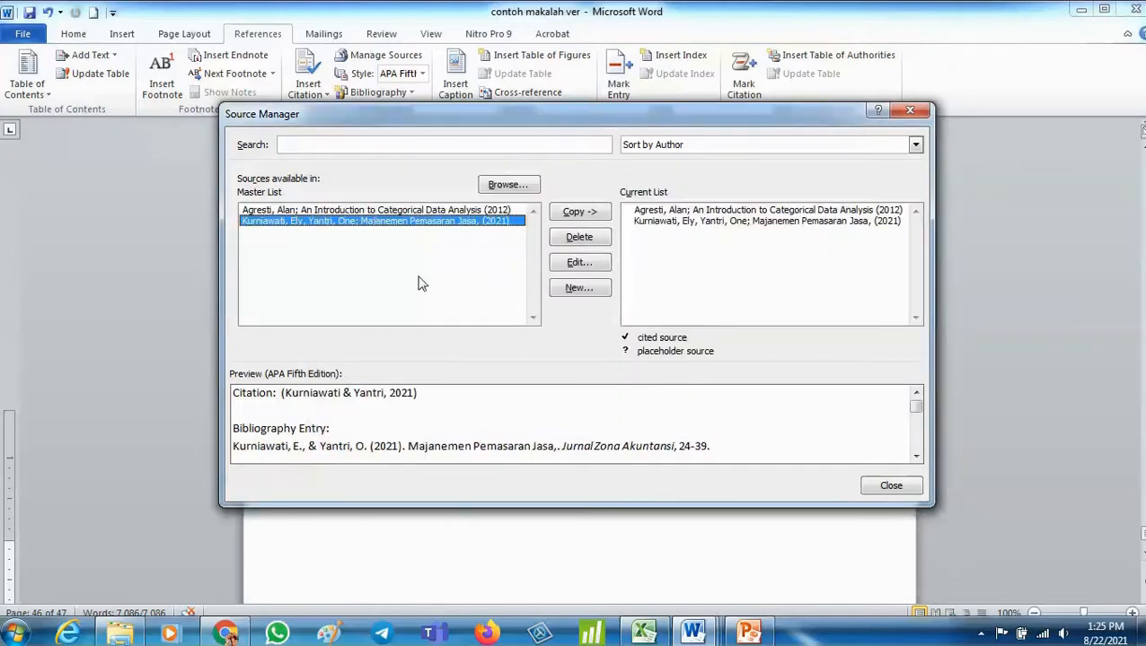
click(892, 486)
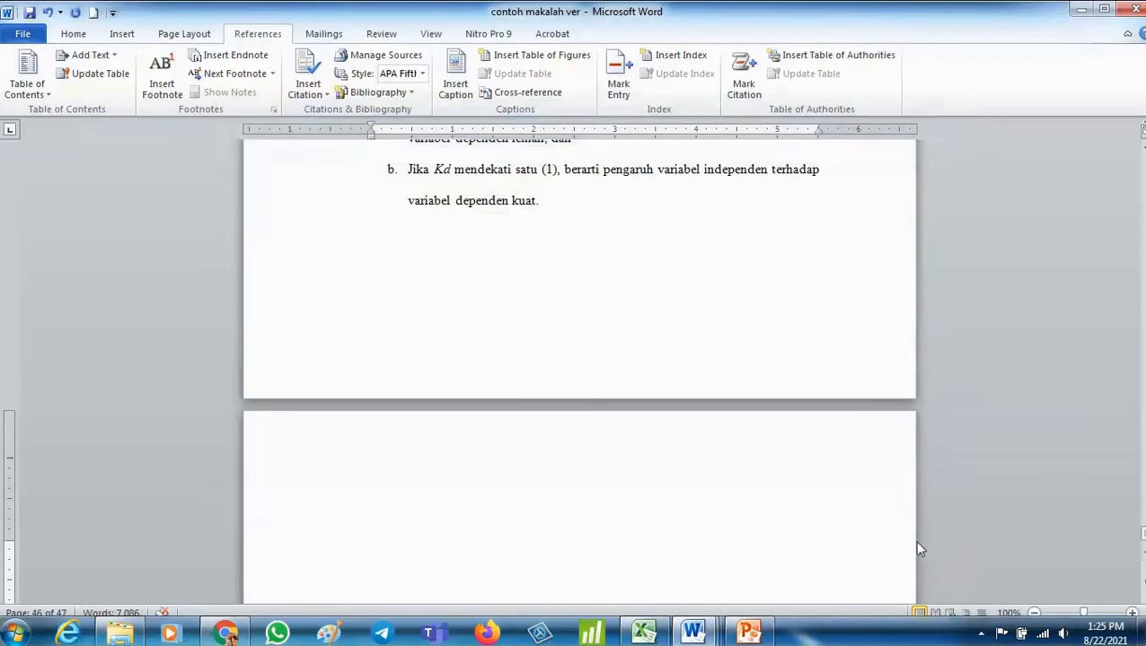
- Insert a citation of the new journal source before (Ghozali, 2012) in the paragraph, then delete it
scroll(532, 277, up, 15)
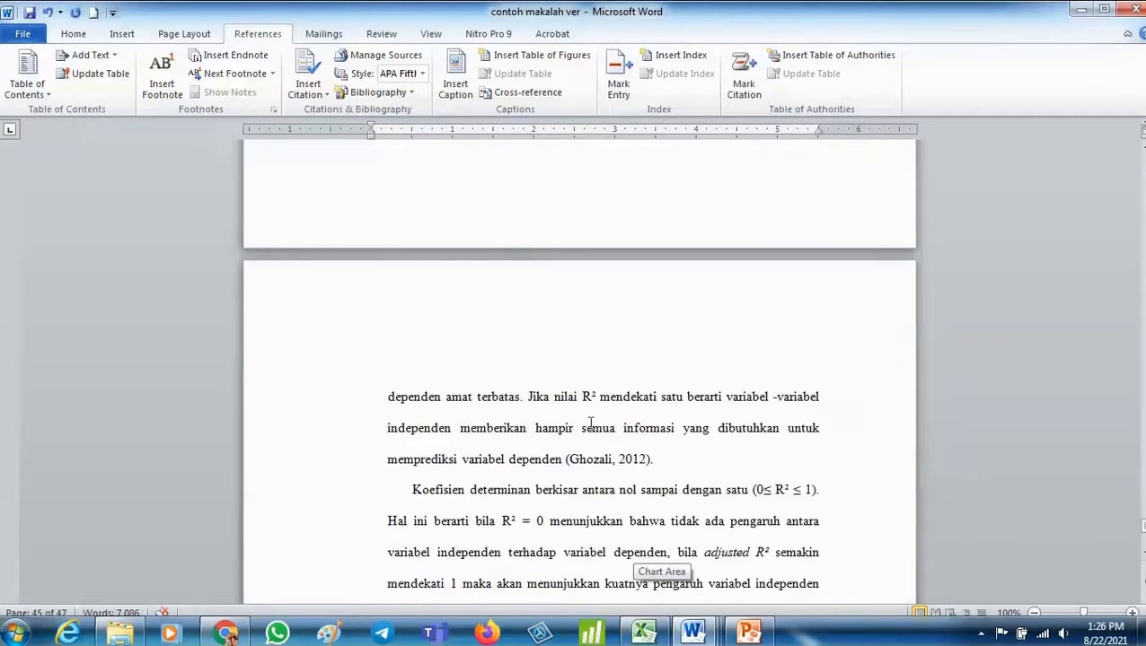
scroll(551, 466, down, 2)
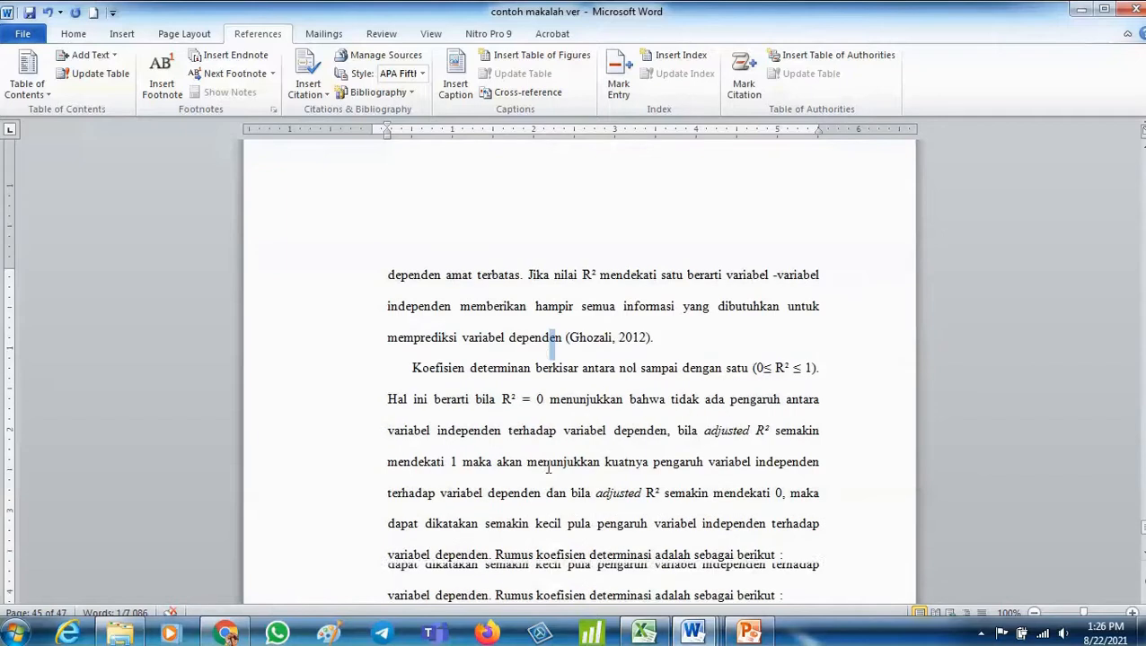
drag(567, 339, 634, 337)
click(562, 337)
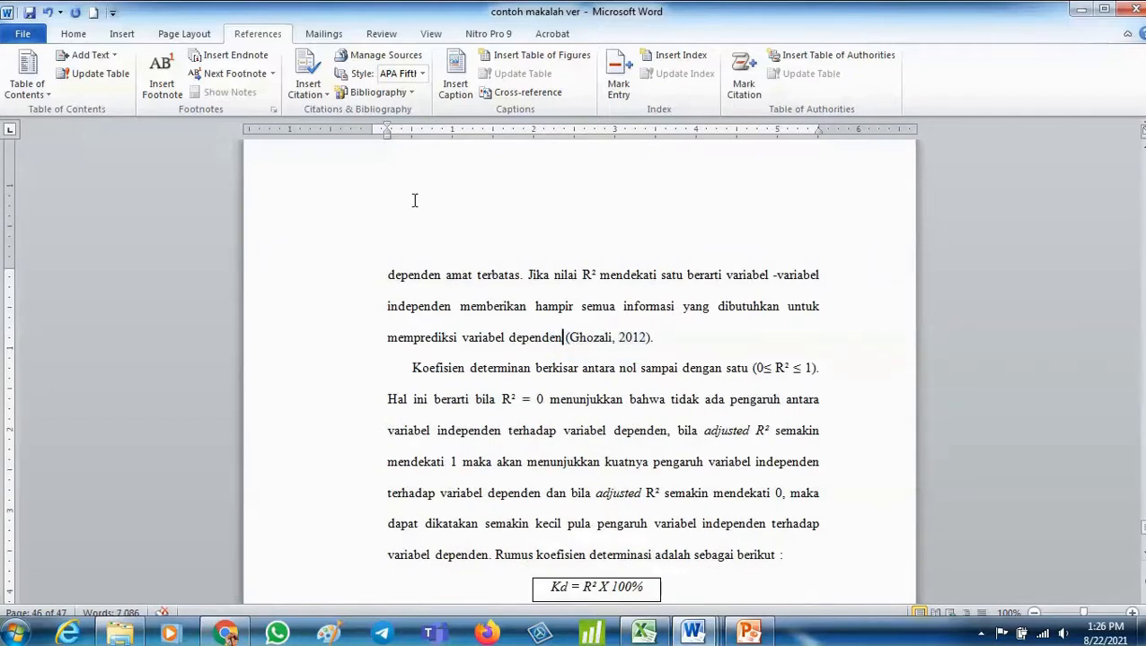
click(321, 100)
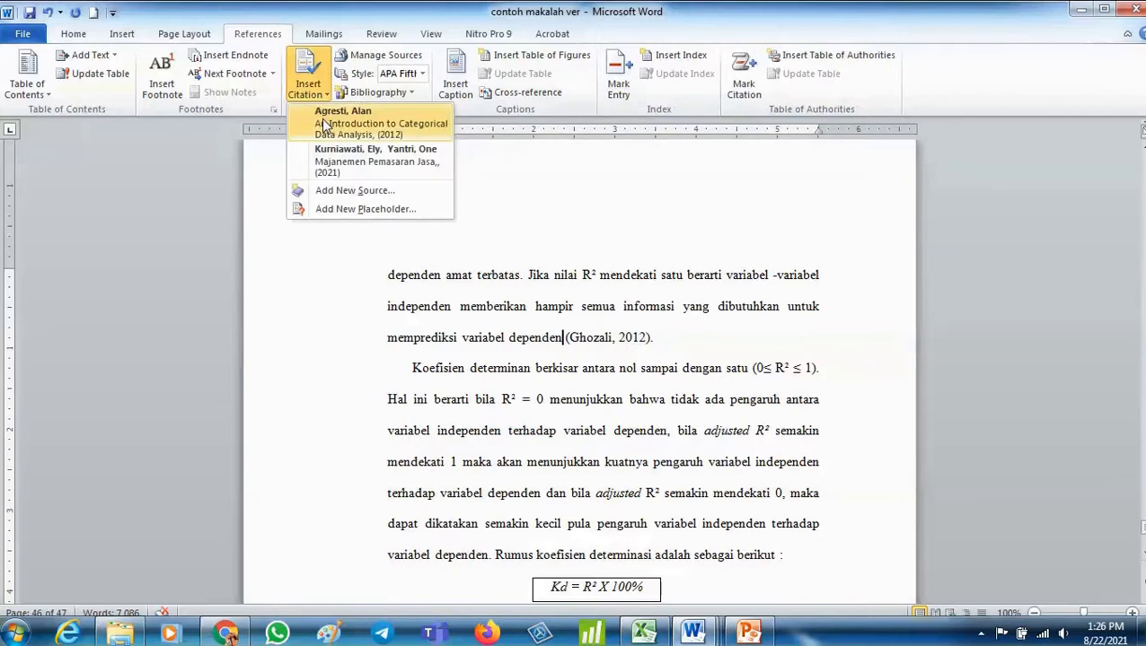
click(352, 159)
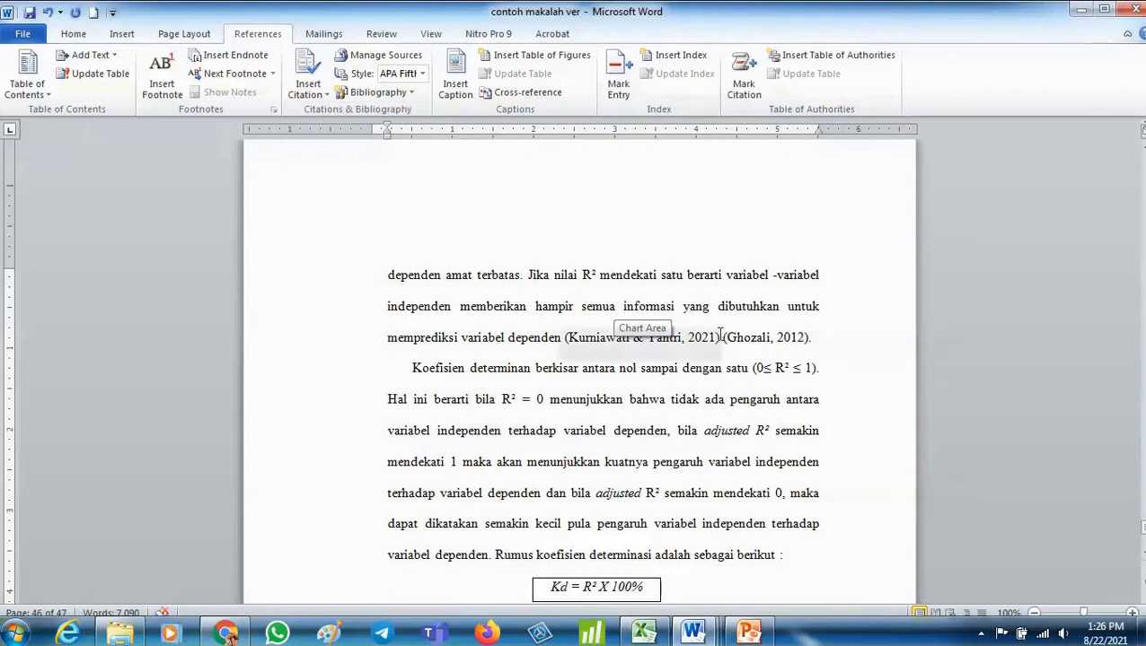
drag(720, 339, 818, 336)
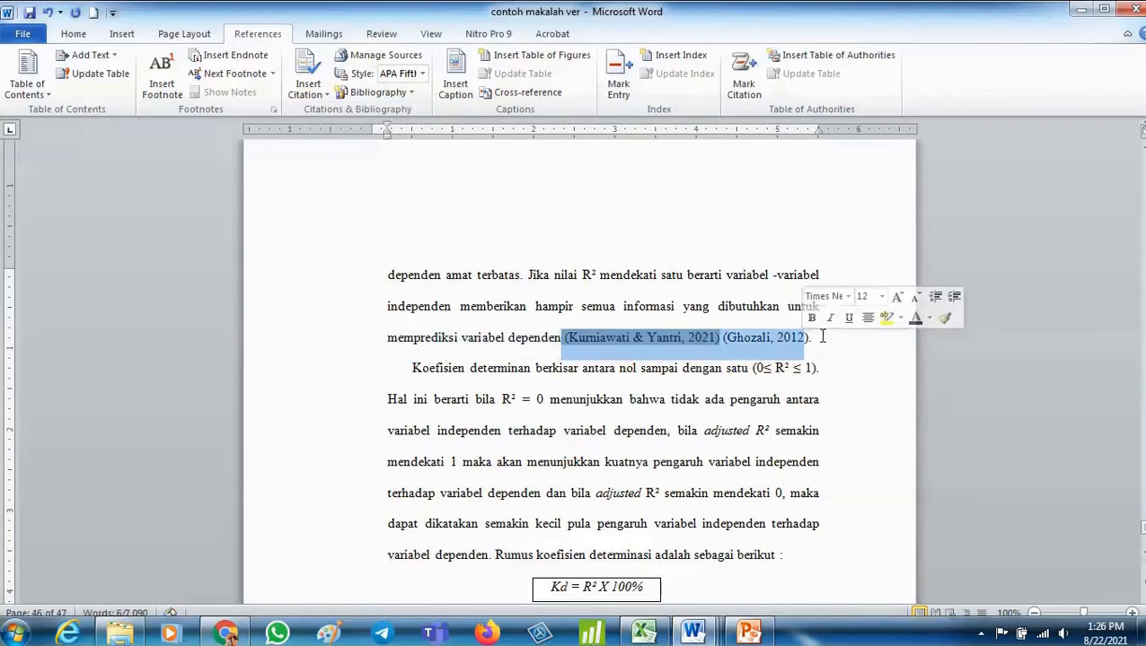
key(Delete)
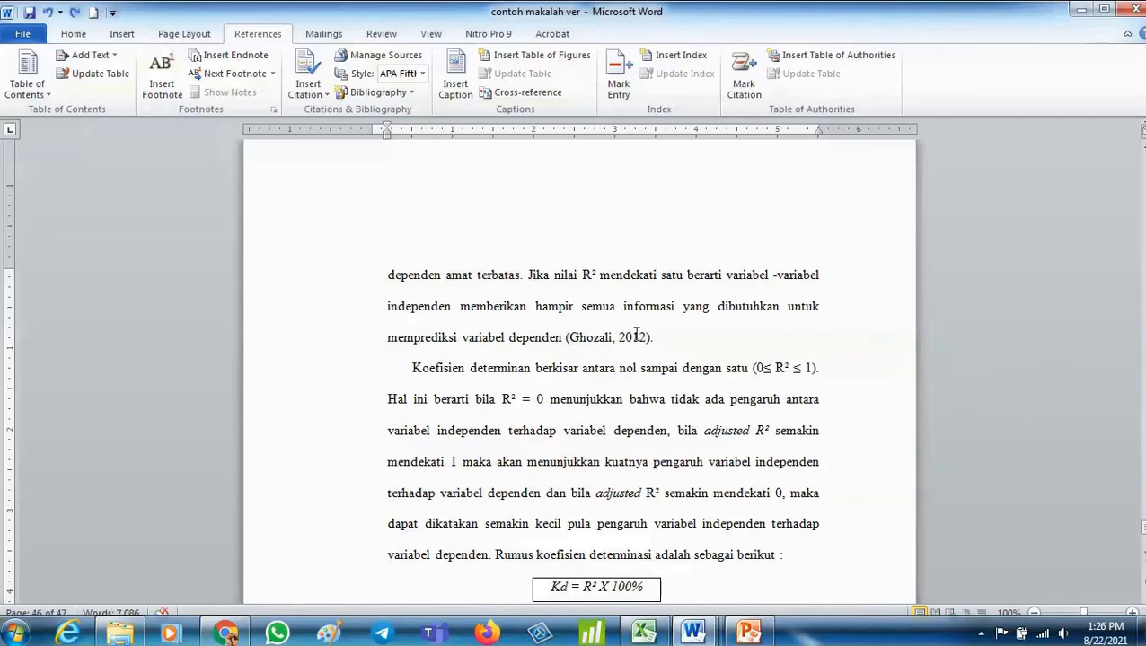
- Insert a citation of An Introduction to Categorical Data Analysis after the sentence ending (Ghozali, 2012), then undo it
click(676, 336)
click(315, 97)
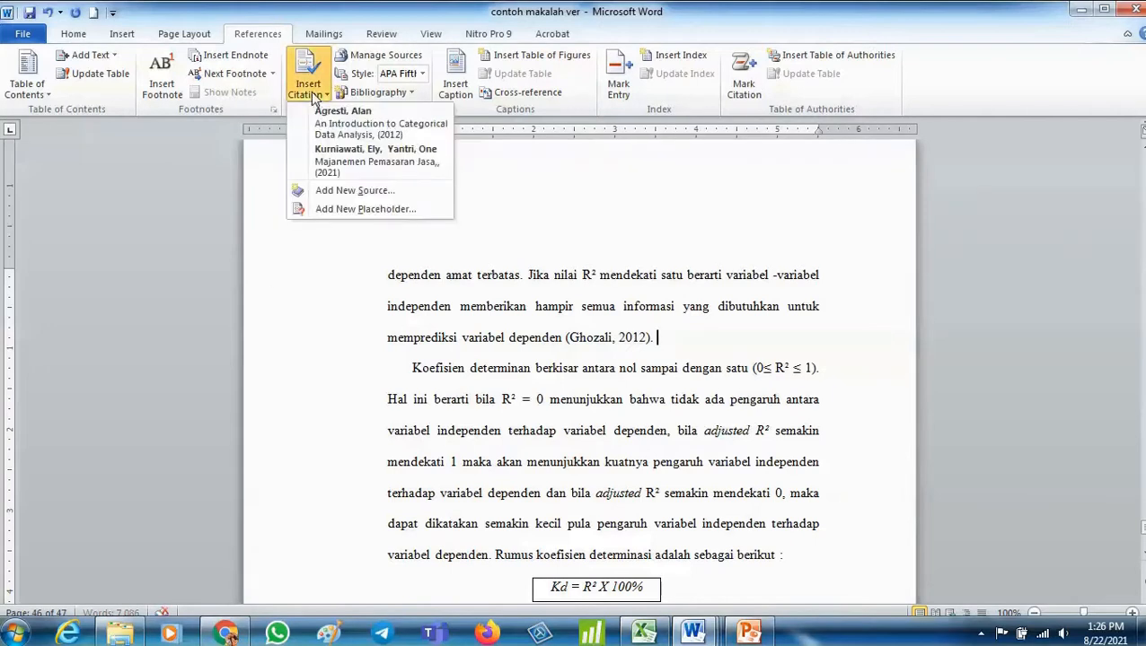
click(350, 122)
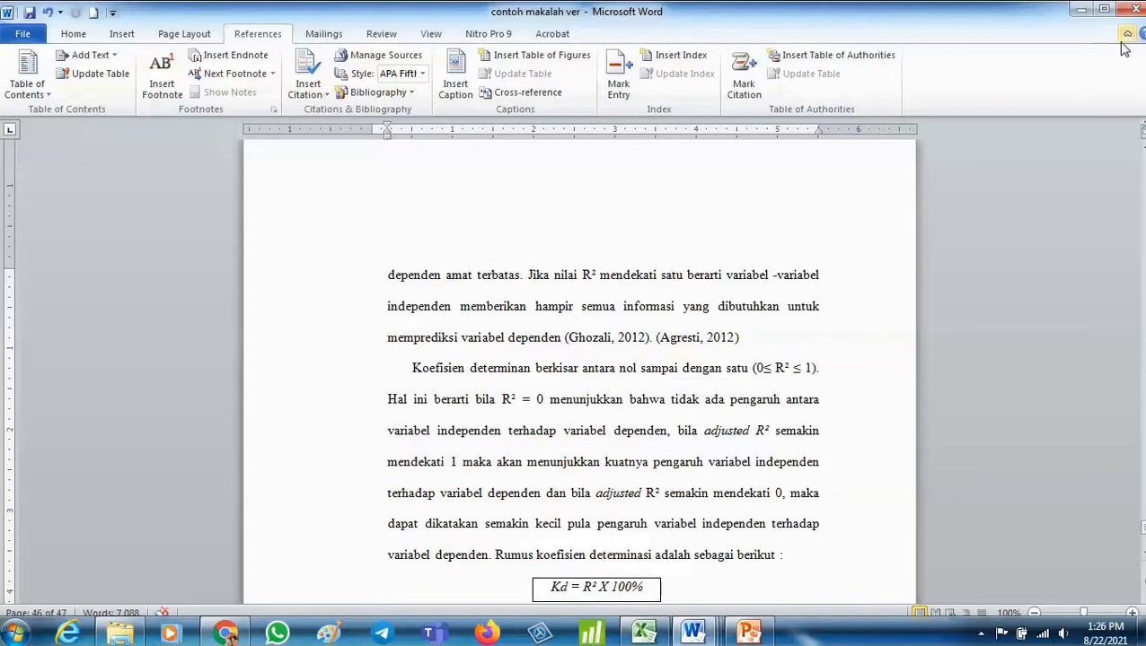
key(ctrl+z)
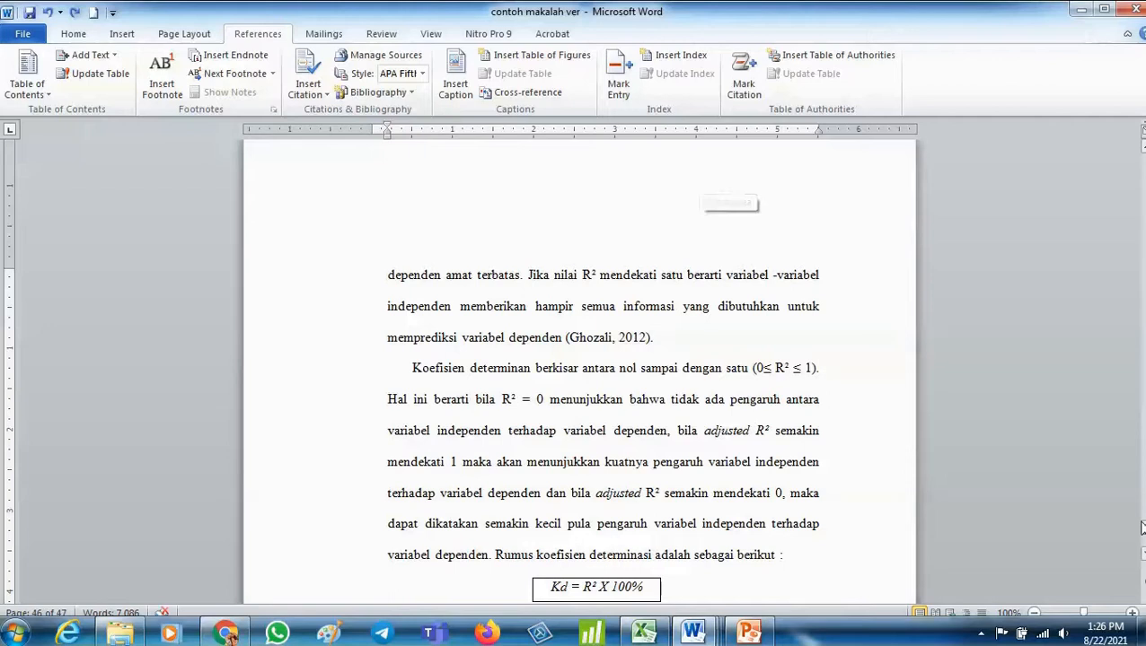
- Delete the LAMPIRAN heading below DAFTAR PUSTAKA
mouse_move(1142, 530)
mouse_down()
mouse_move(1141, 567)
mouse_move(1141, 541)
mouse_up()
drag(556, 269, 660, 296)
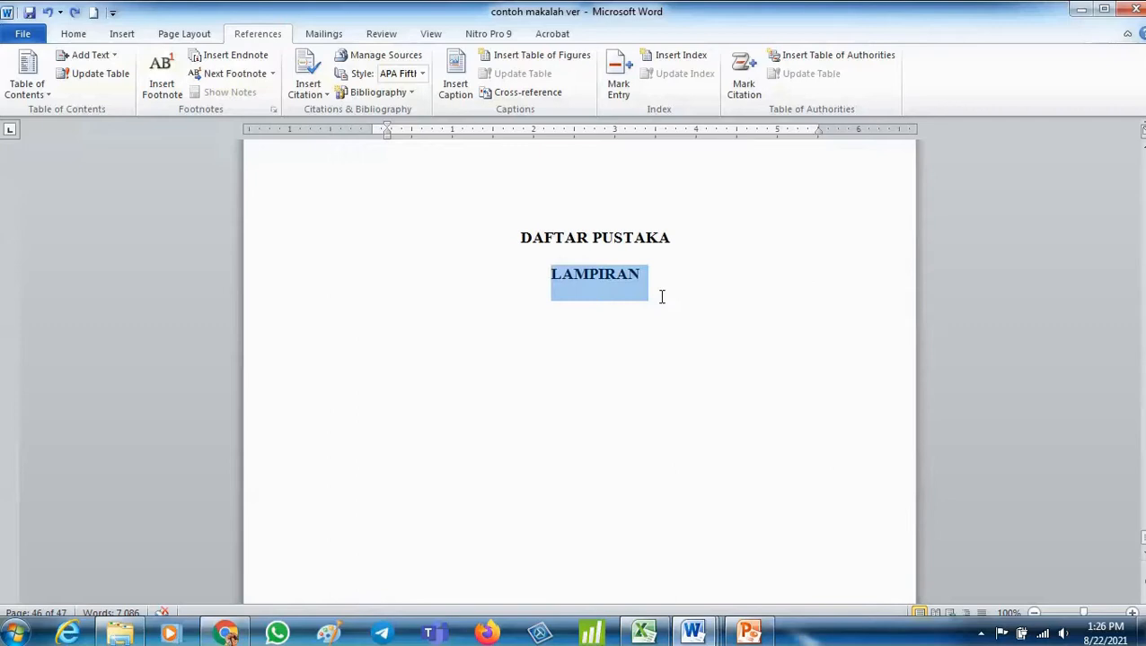
key(Delete)
- Remove the blank lines above the DAFTAR PUSTAKA heading
scroll(560, 222, up, 9)
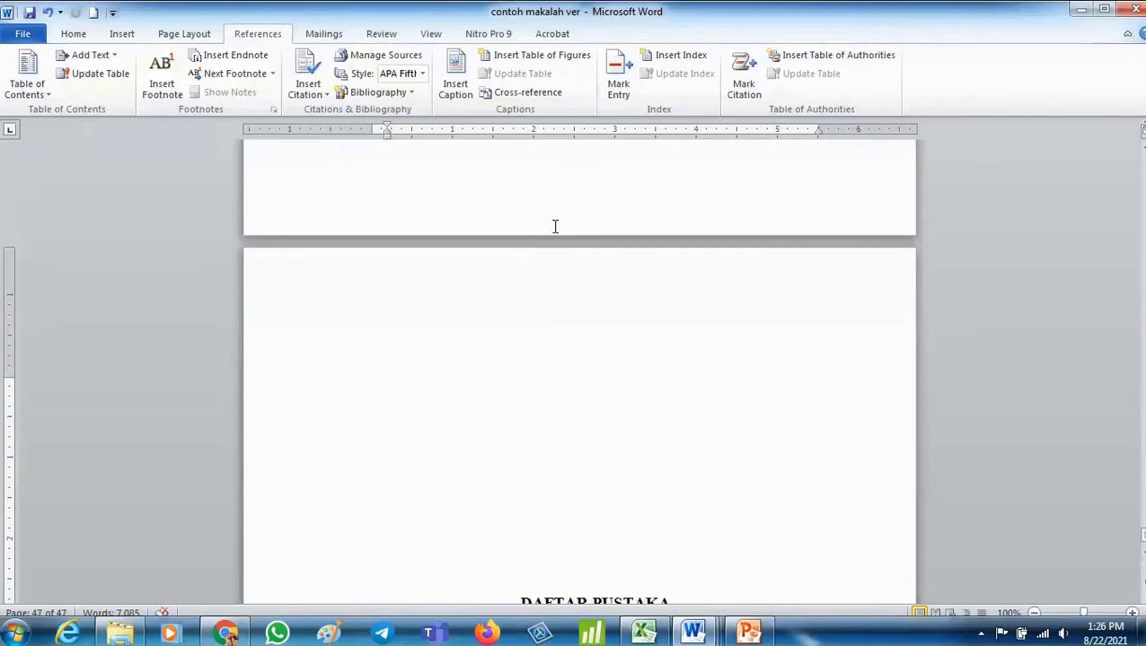
click(528, 314)
key(Delete)
key(Delete)
key(Delete)
key(Delete)
key(Delete)
key(Delete)
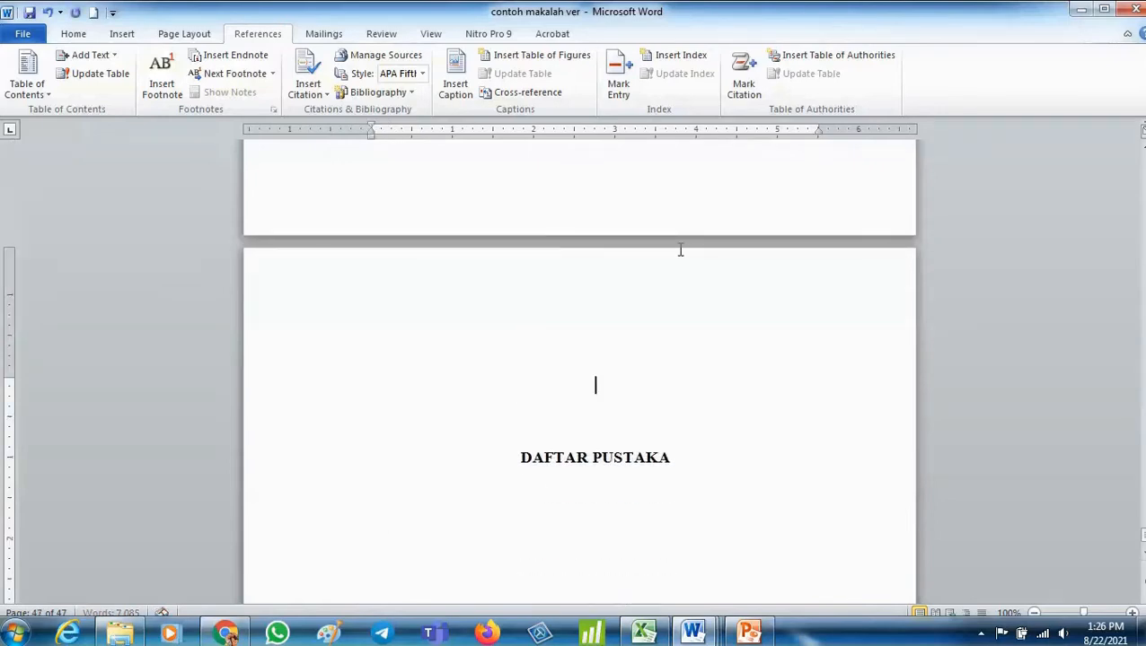
- Insert the built-in Bibliography on a new line below the DAFTAR PUSTAKA heading
click(703, 374)
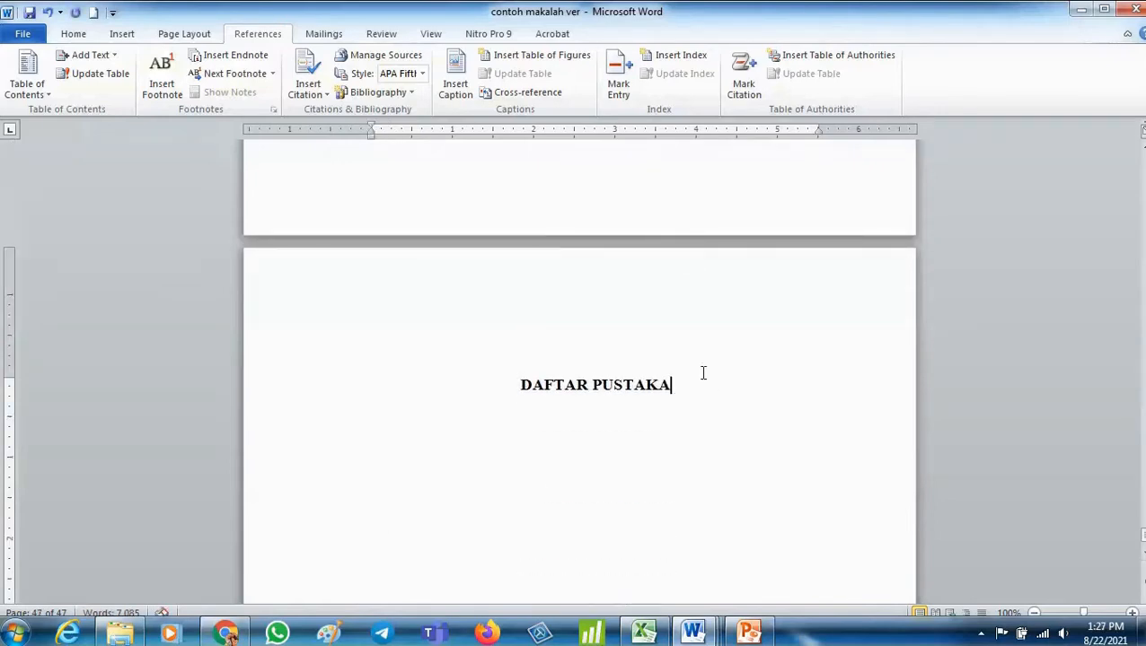
key(Return)
click(398, 93)
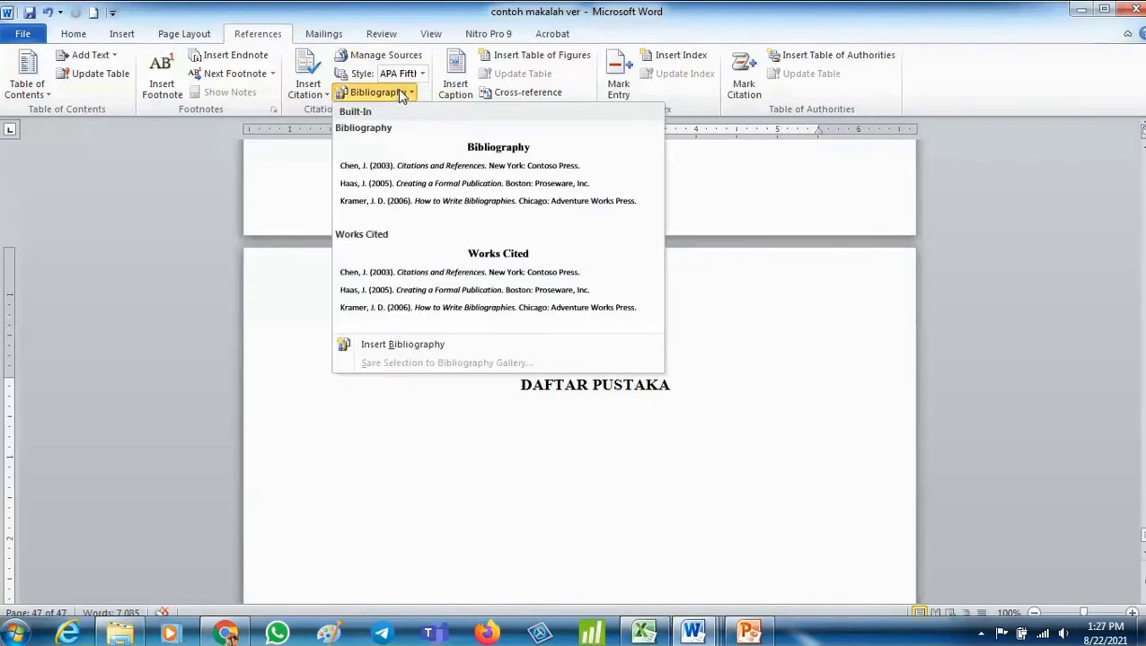
click(428, 211)
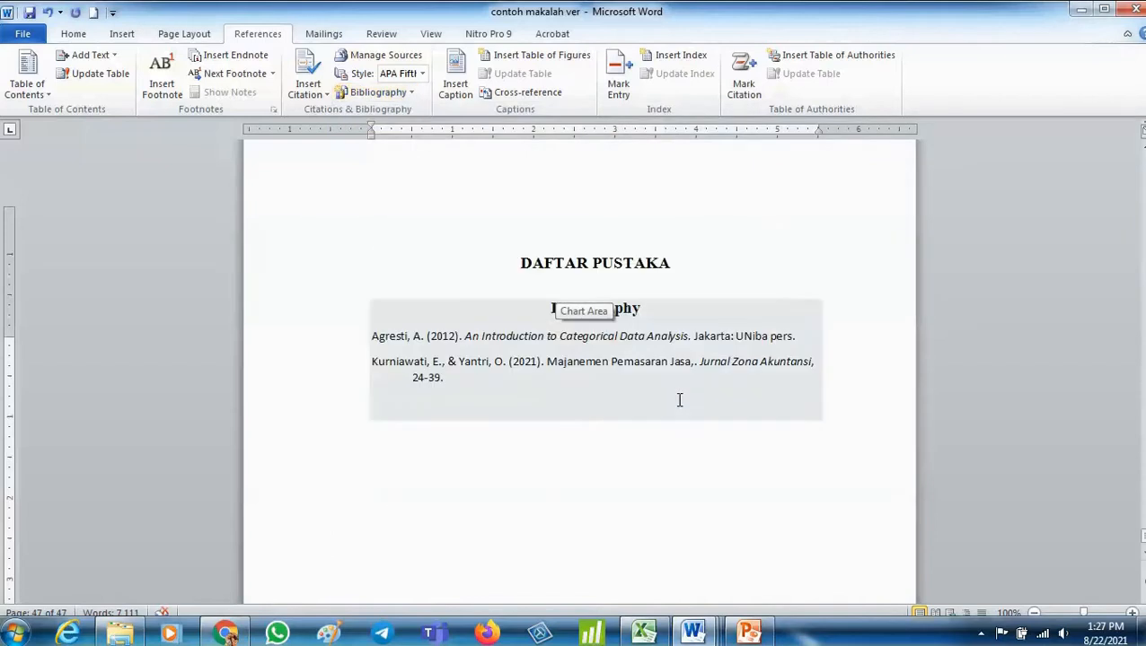
- Delete the Bibliography title from the inserted bibliography block
mouse_move(621, 313)
mouse_down()
mouse_move(603, 295)
mouse_move(642, 314)
mouse_up()
click(649, 312)
double_click(648, 311)
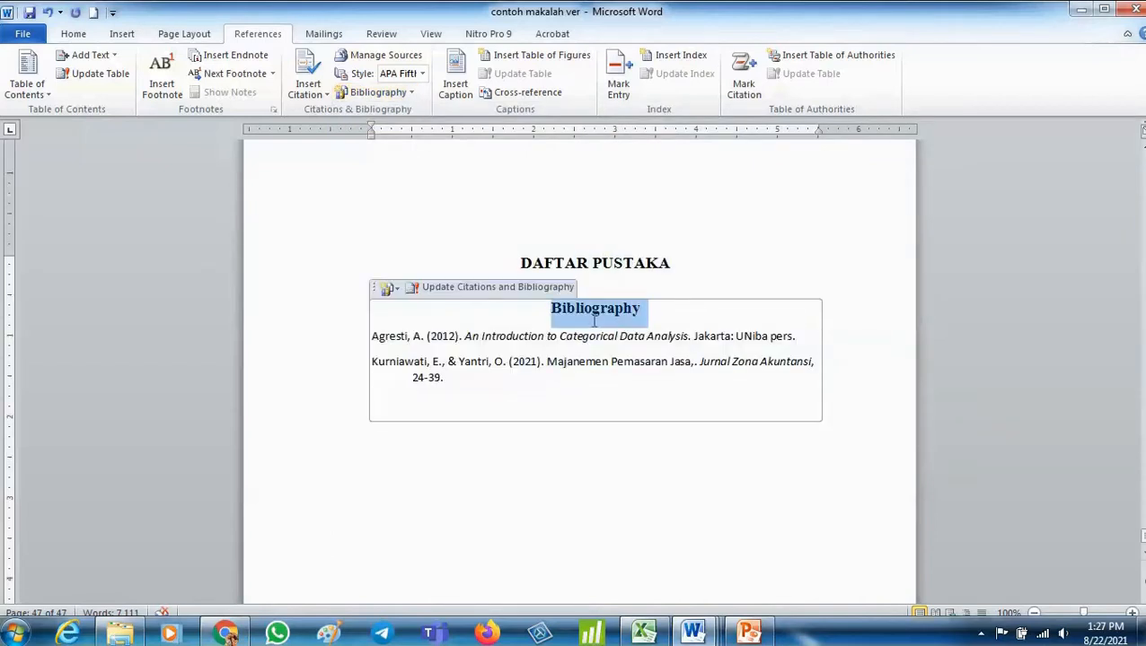
key(Delete)
click(556, 545)
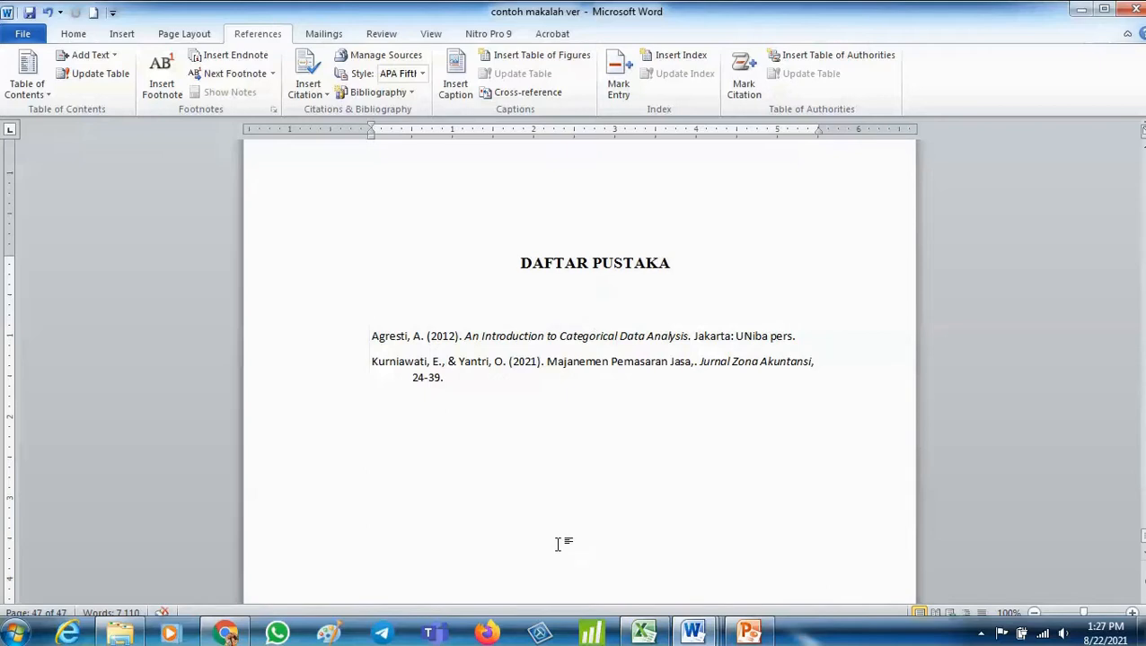
- Examine the source types available for creating a new source in the Source Manager, without adding one
click(382, 56)
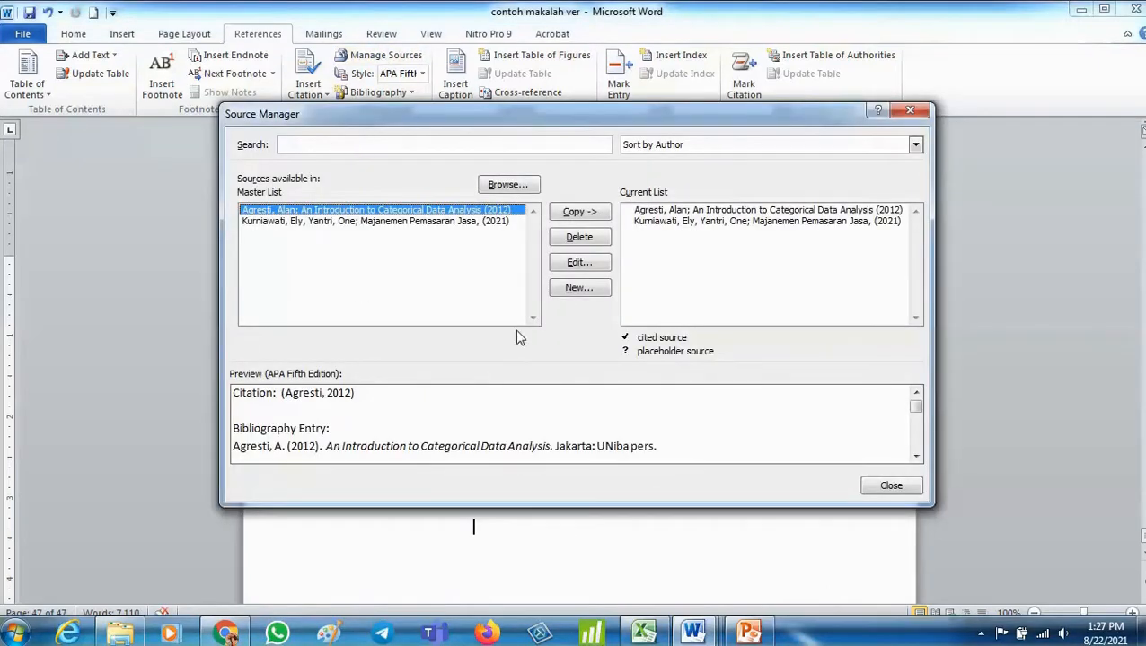
click(570, 289)
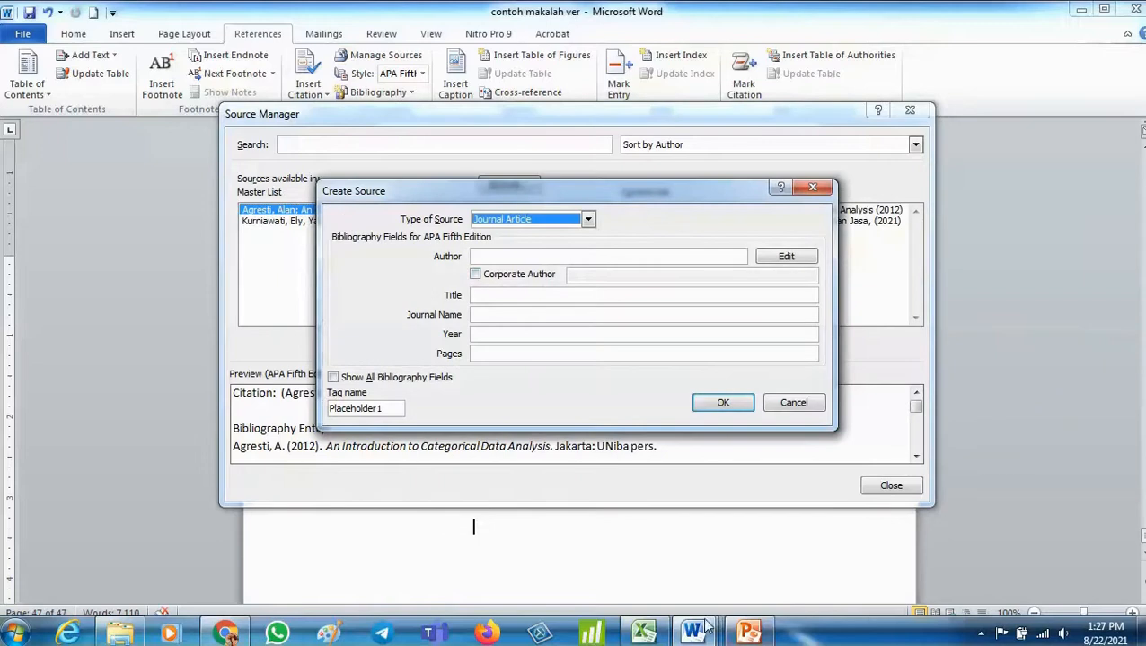
click(585, 220)
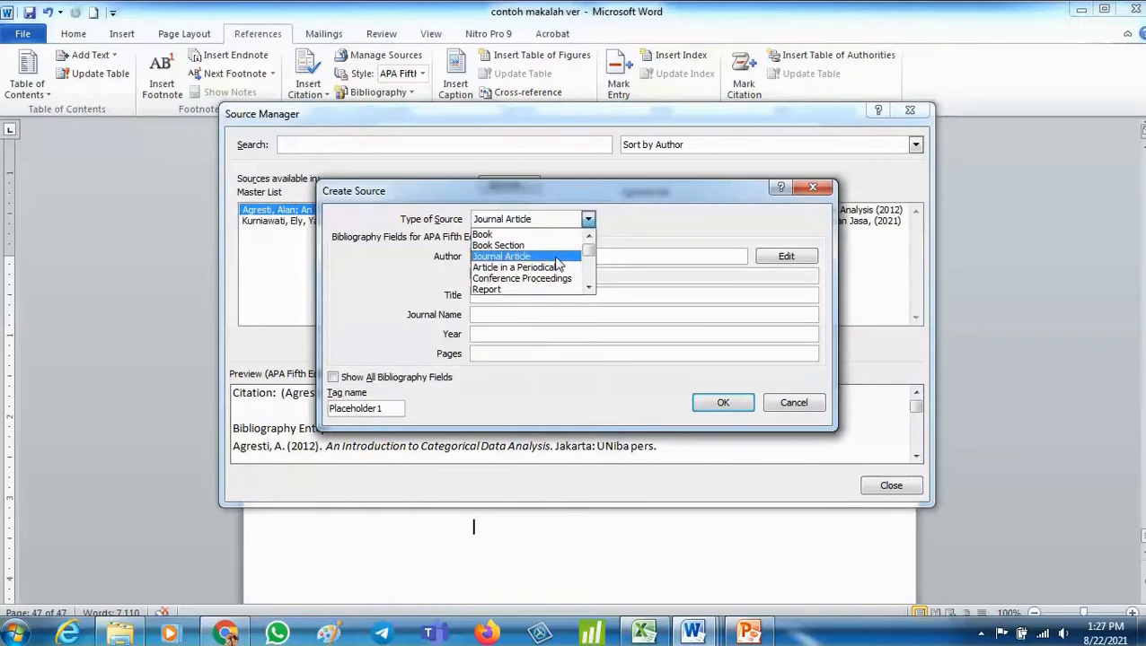
scroll(543, 295, down, 2)
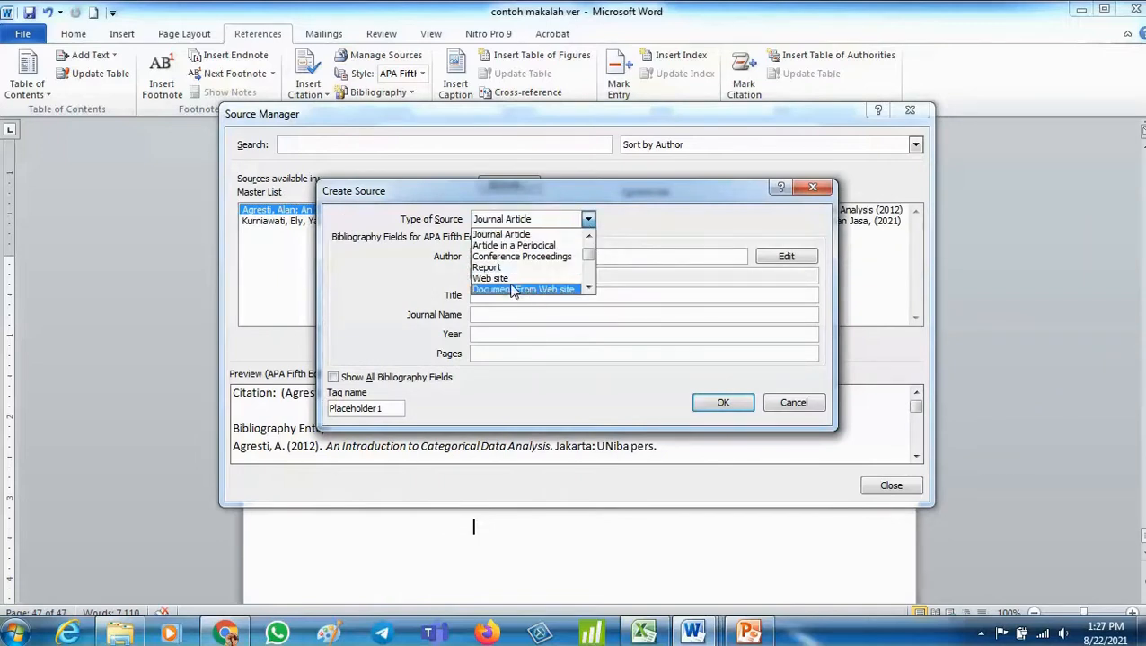
scroll(517, 264, up, 2)
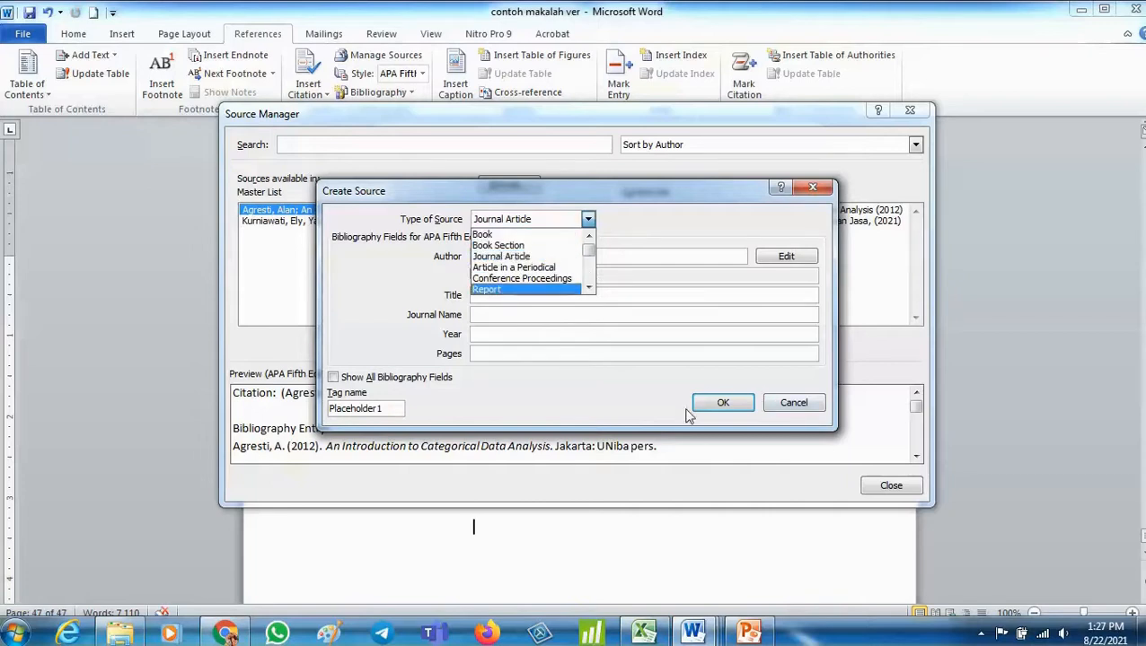
click(794, 402)
click(794, 403)
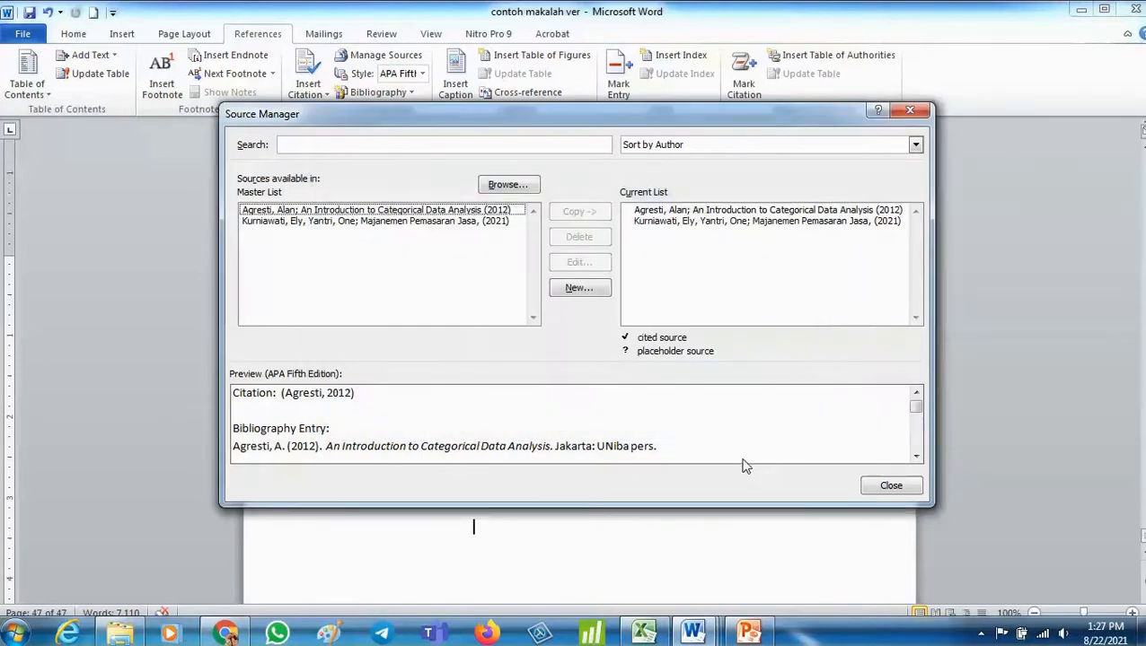
click(880, 487)
- Review the built-in Bibliography gallery options for the DAFTAR PUSTAKA page
scroll(419, 368, down, 2)
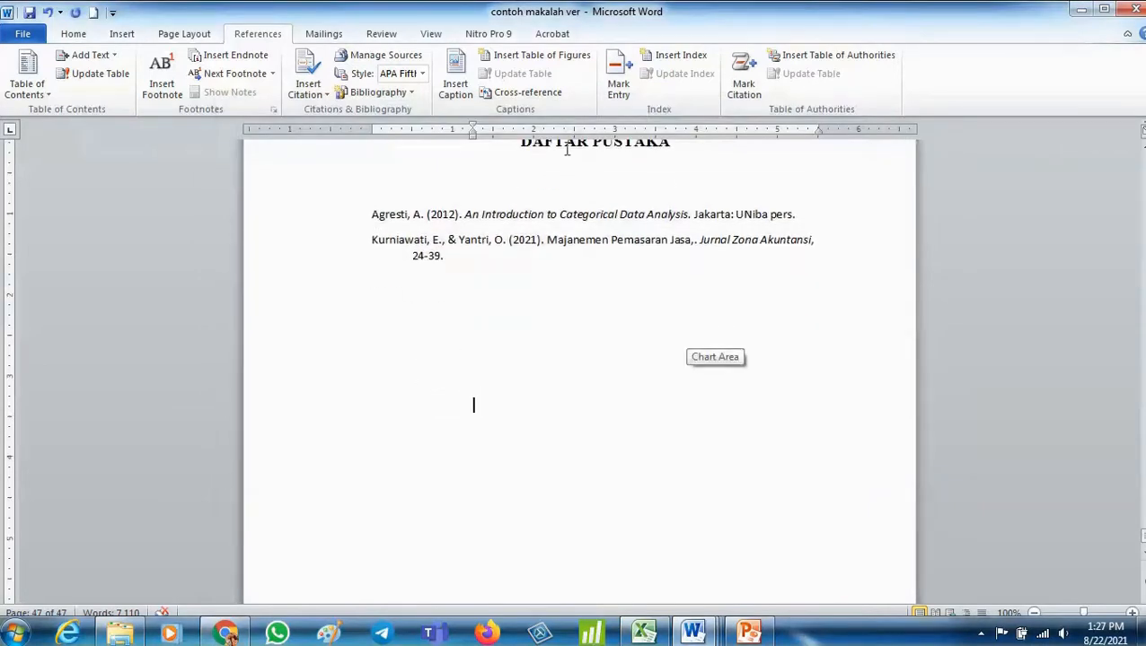
scroll(476, 171, up, 1)
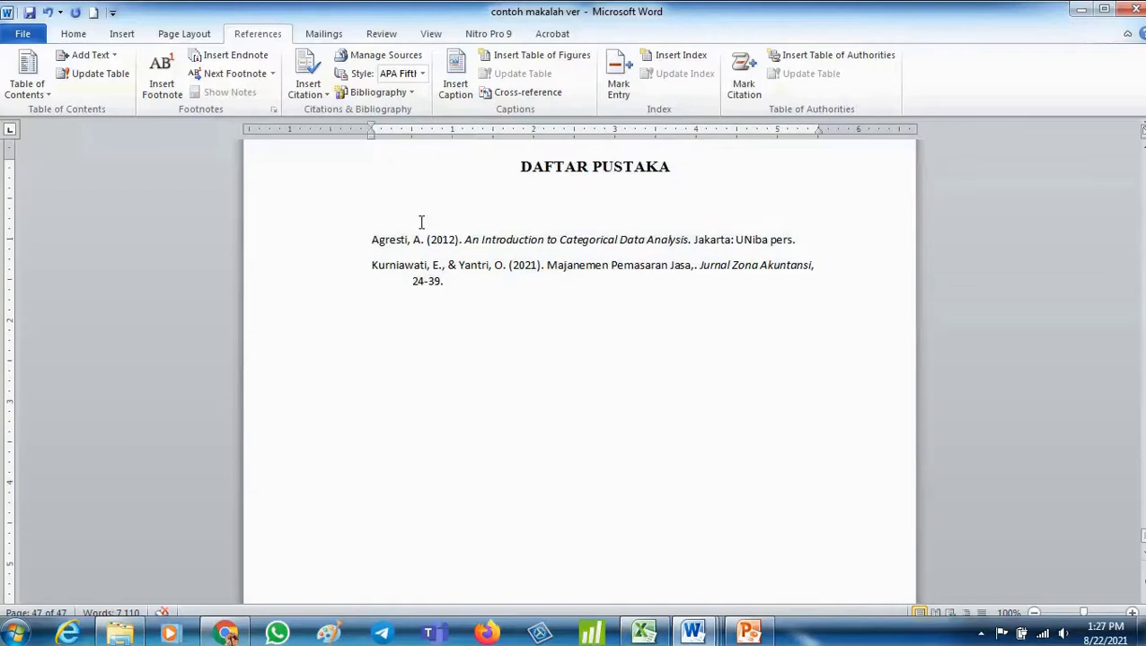
click(452, 220)
click(399, 352)
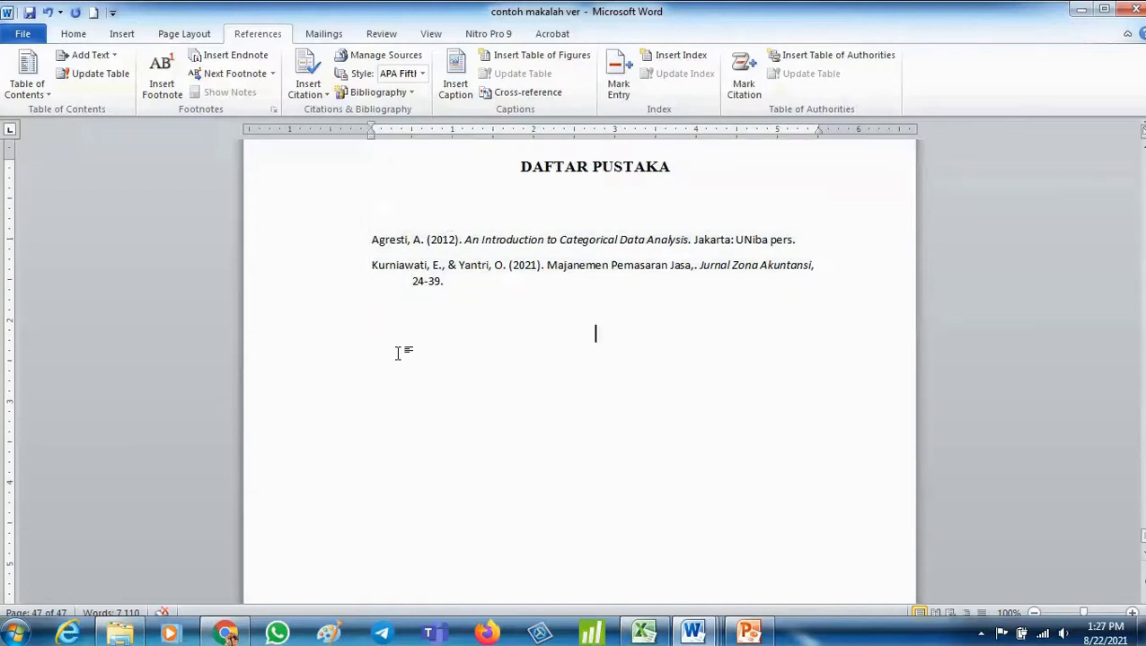
click(390, 97)
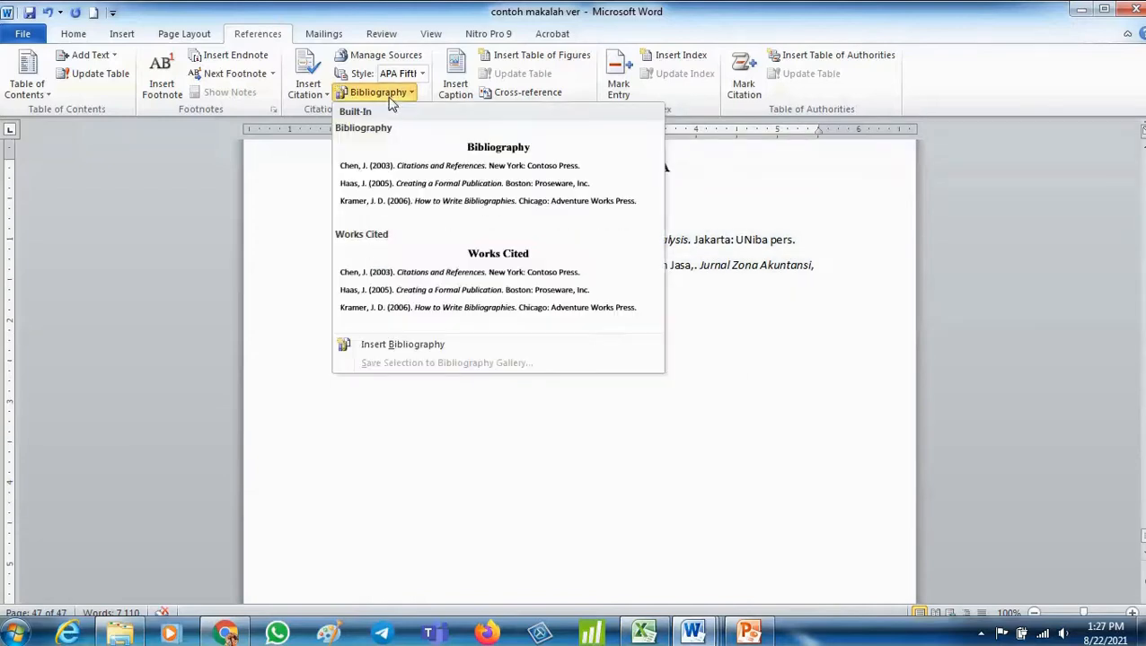
click(793, 441)
- Review the sources offered for Insert Citation at the Ghozali citation in the body text
scroll(697, 386, up, 10)
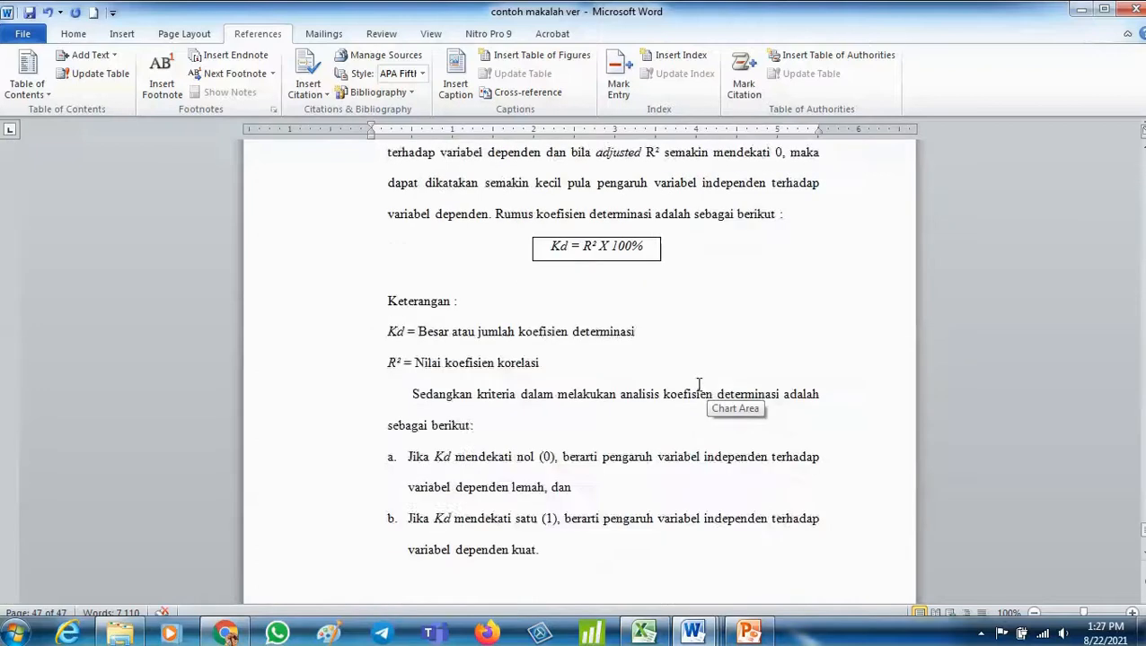
scroll(697, 386, up, 1)
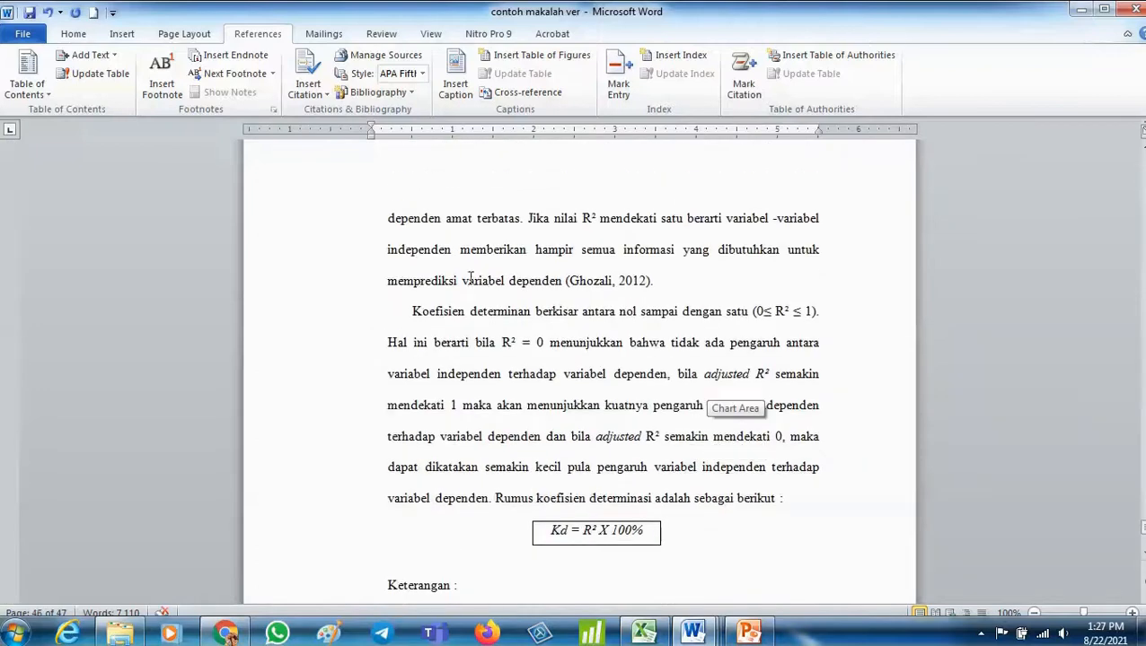
click(564, 280)
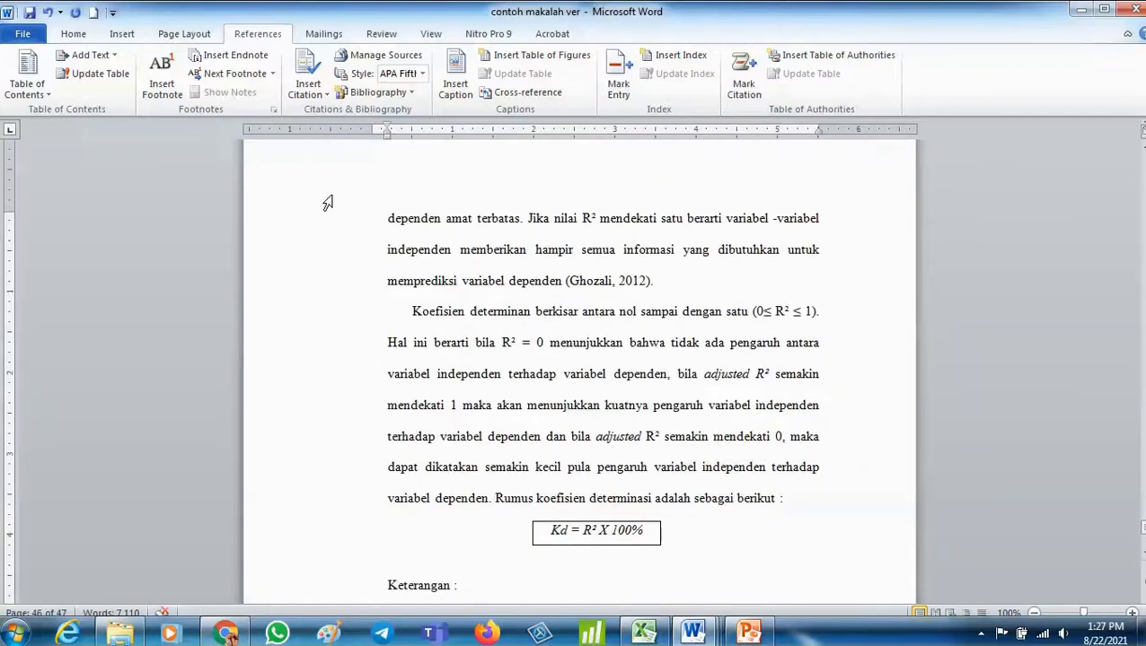
click(310, 105)
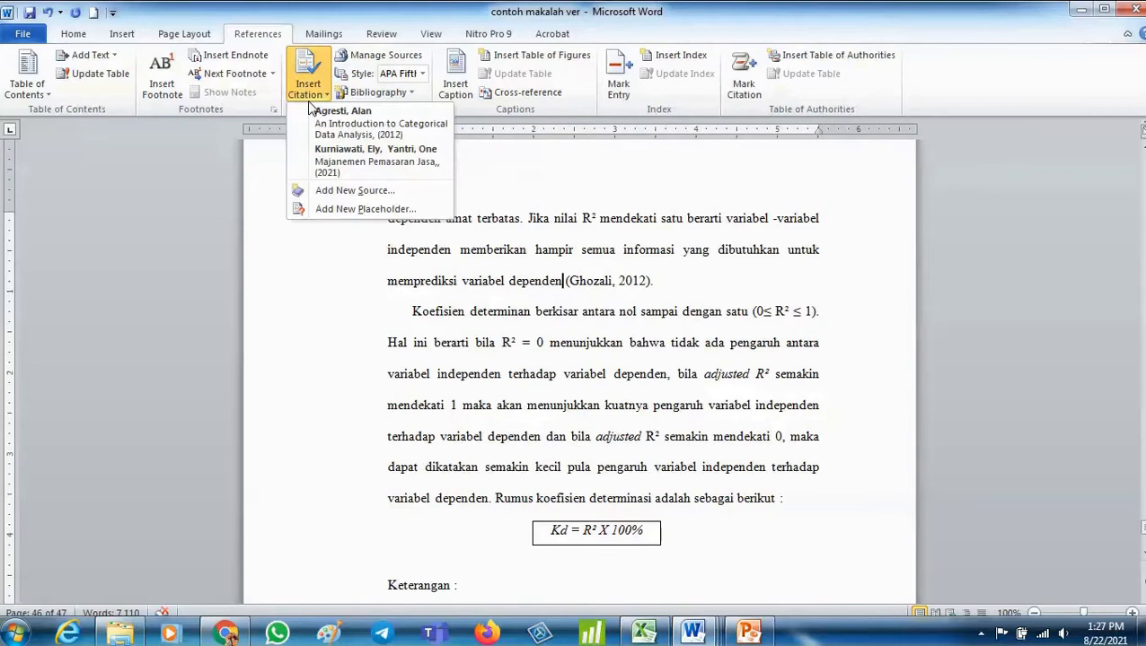
click(480, 386)
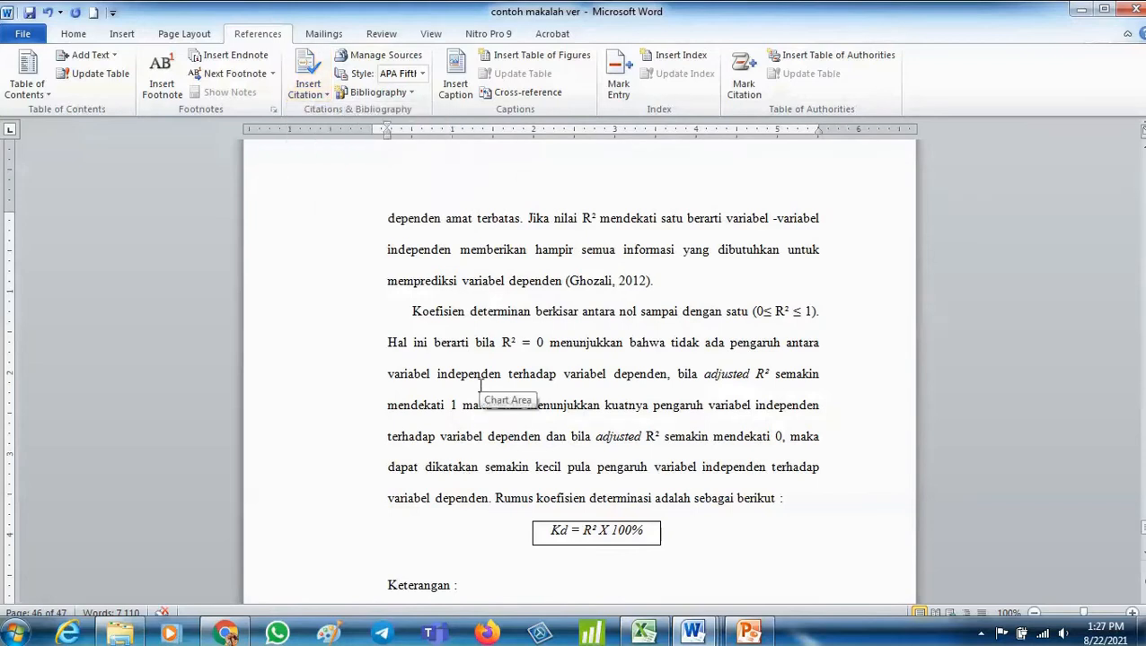
- Apply the Heading 1 style to the DAFTAR PUSTAKA heading
scroll(480, 386, down, 3)
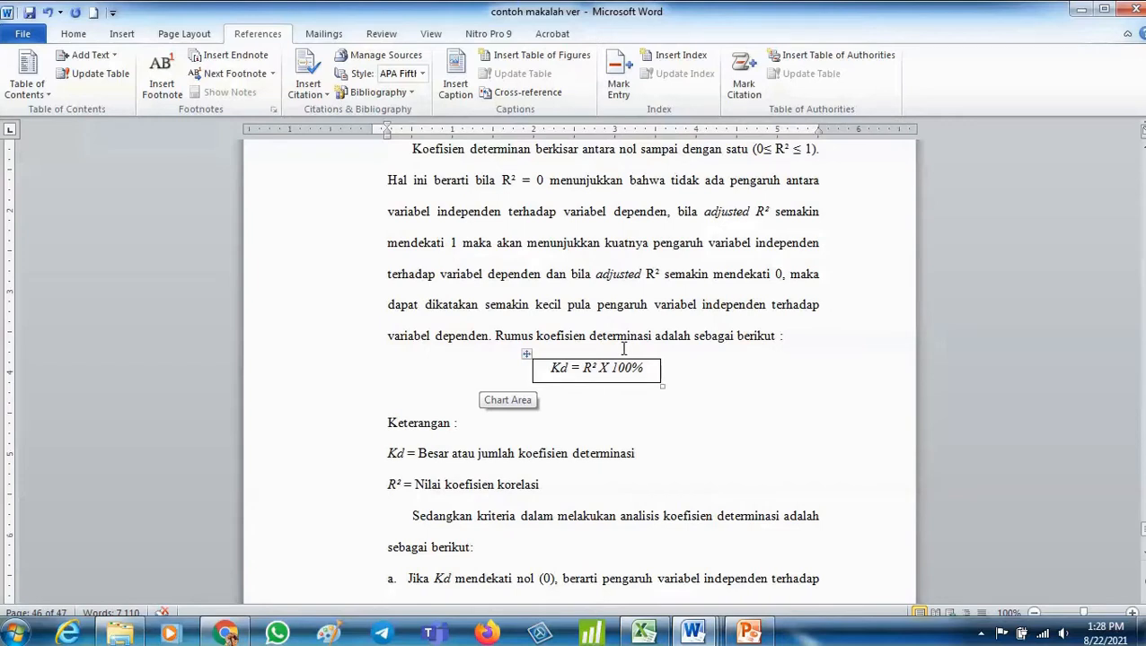
scroll(622, 346, down, 15)
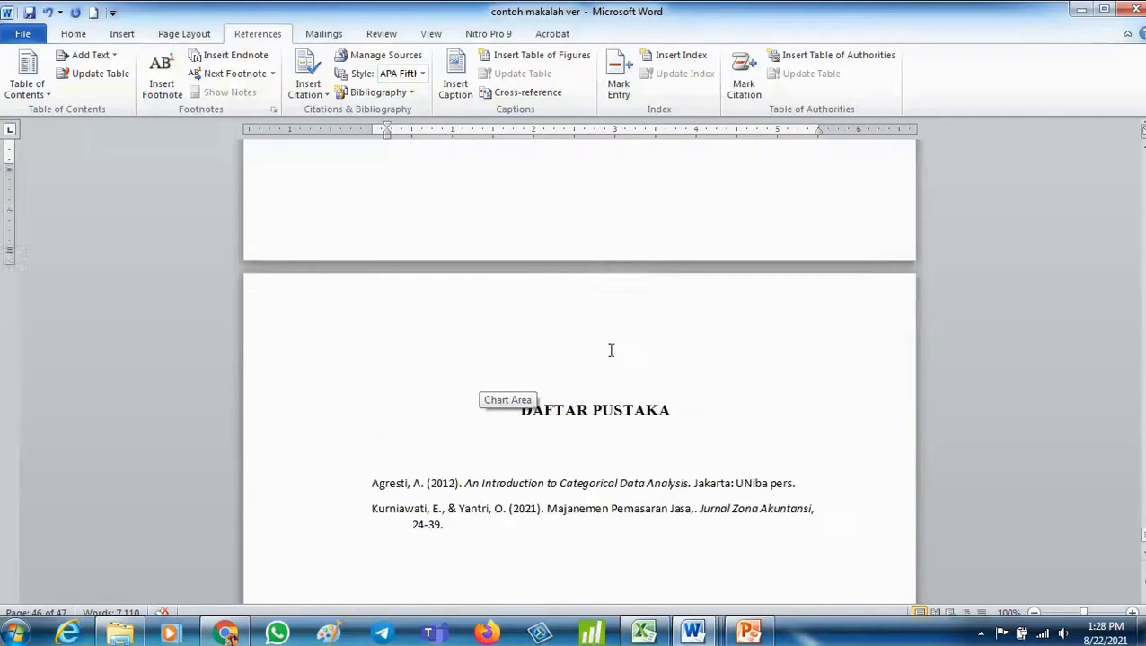
scroll(609, 350, up, 1)
scroll(609, 350, up, 1)
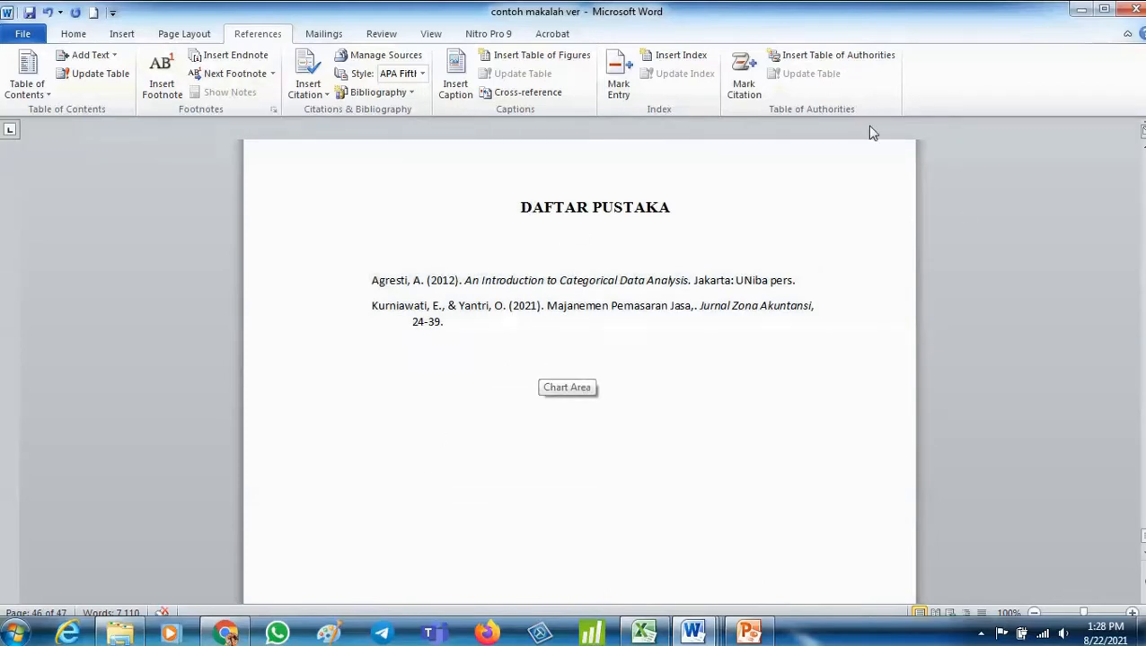
click(529, 207)
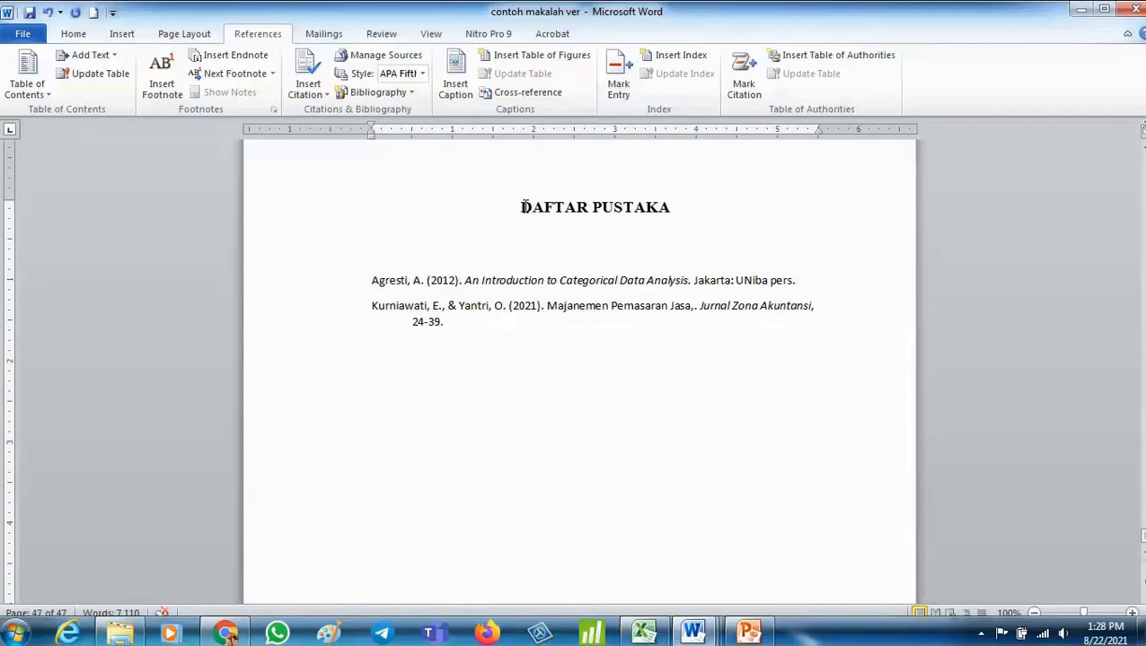
drag(523, 207, 678, 237)
click(74, 34)
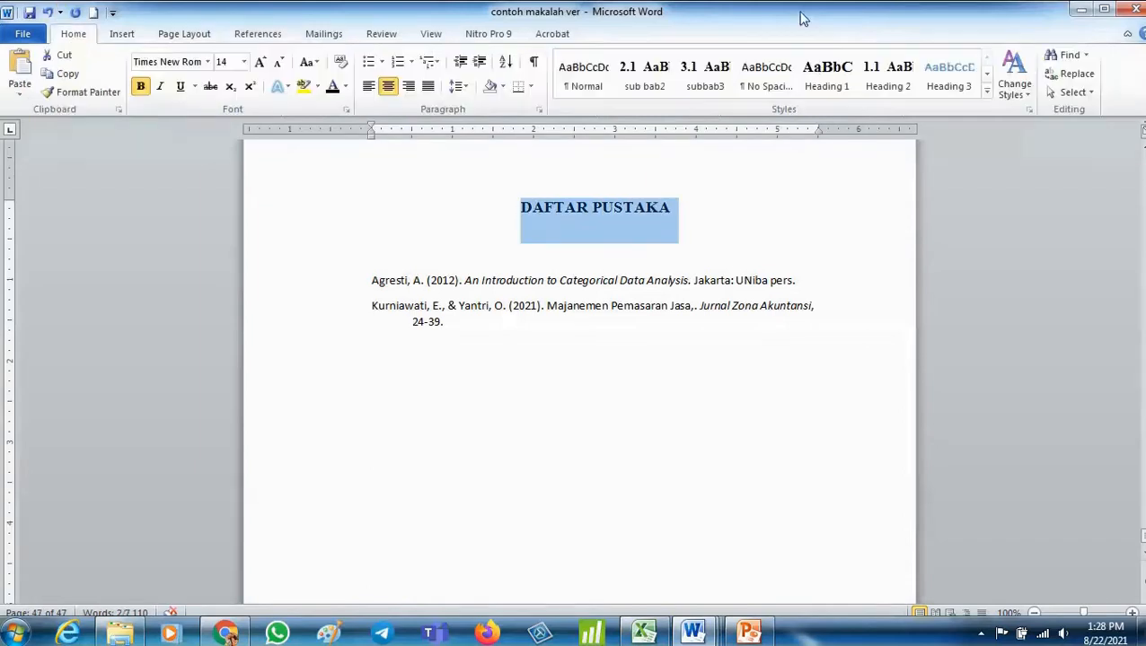
click(826, 79)
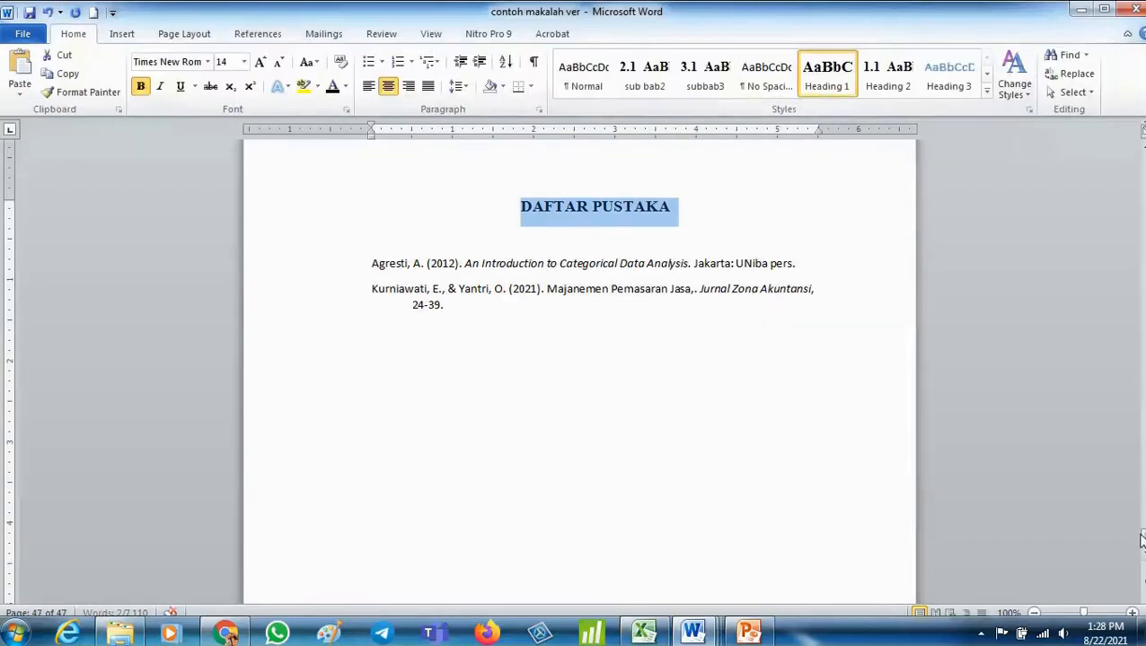
- Update the entire table of contents so it includes DAFTAR PUSTAKA
drag(1141, 539, 1141, 148)
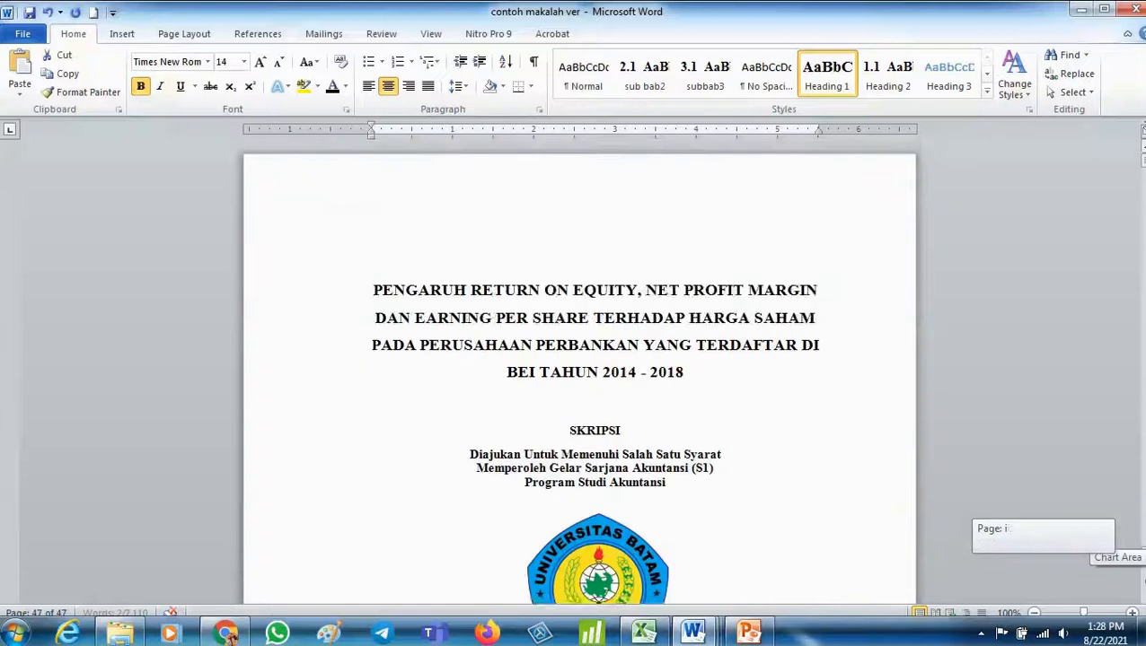
scroll(484, 572, down, 20)
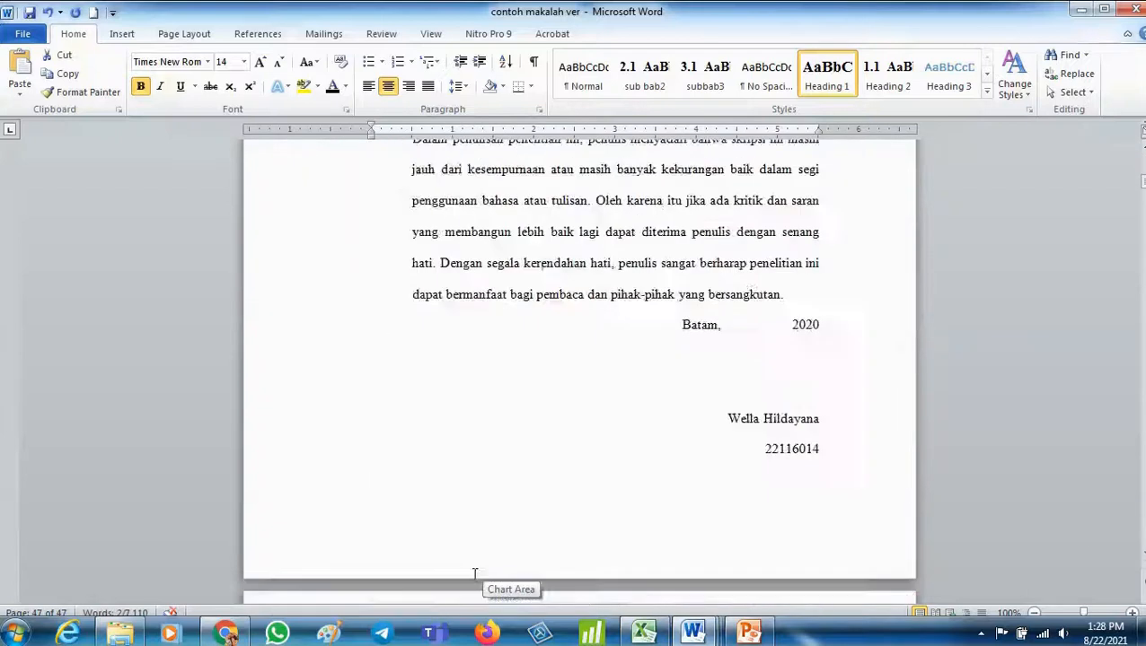
scroll(475, 575, down, 5)
scroll(473, 574, down, 3)
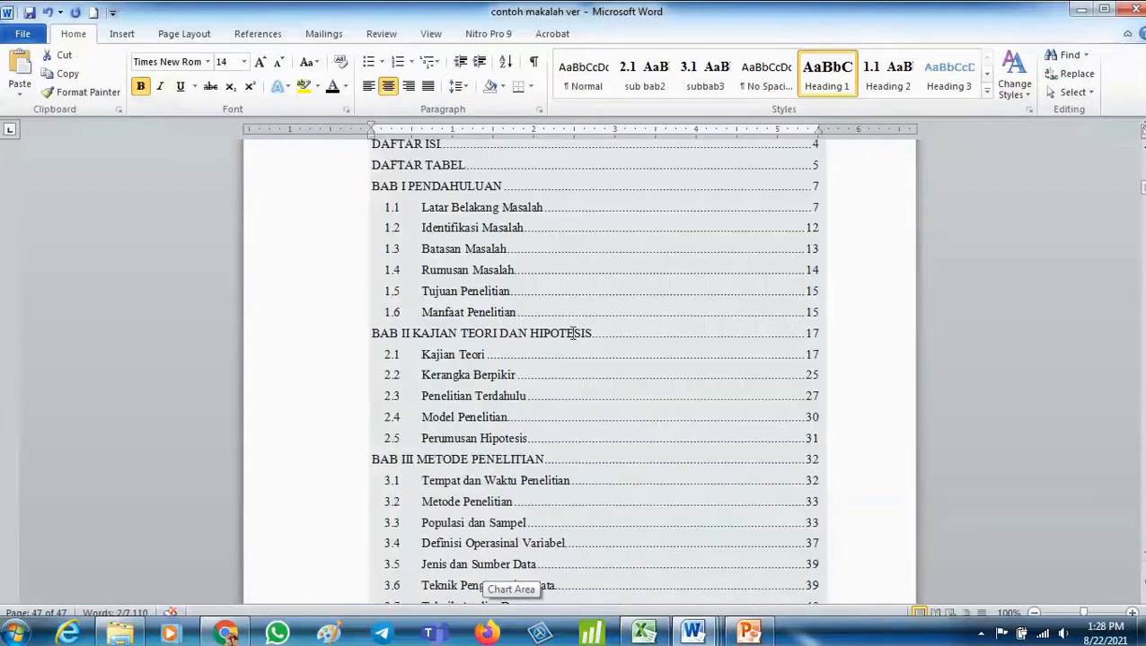
click(569, 340)
scroll(727, 587, down, 1)
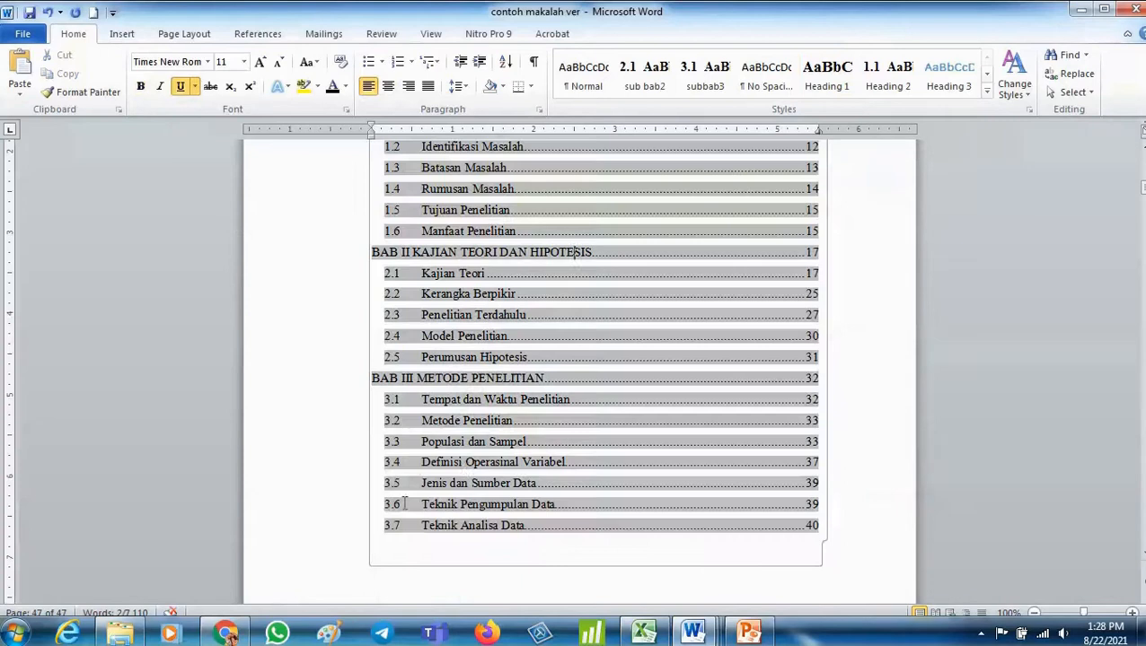
scroll(404, 505, up, 3)
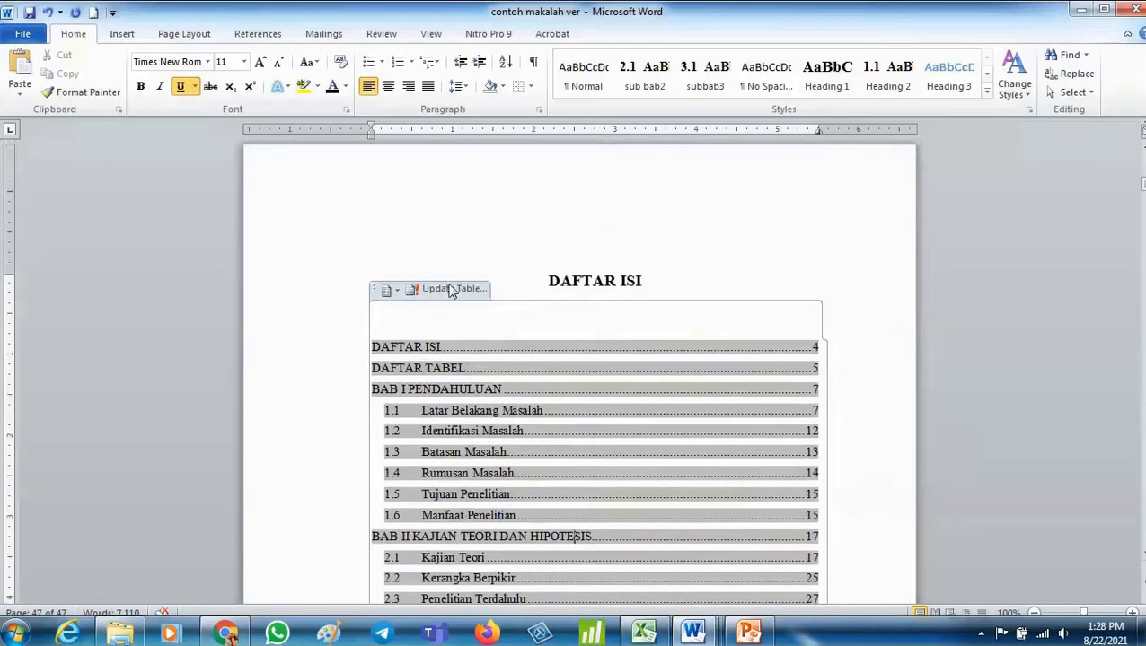
click(457, 292)
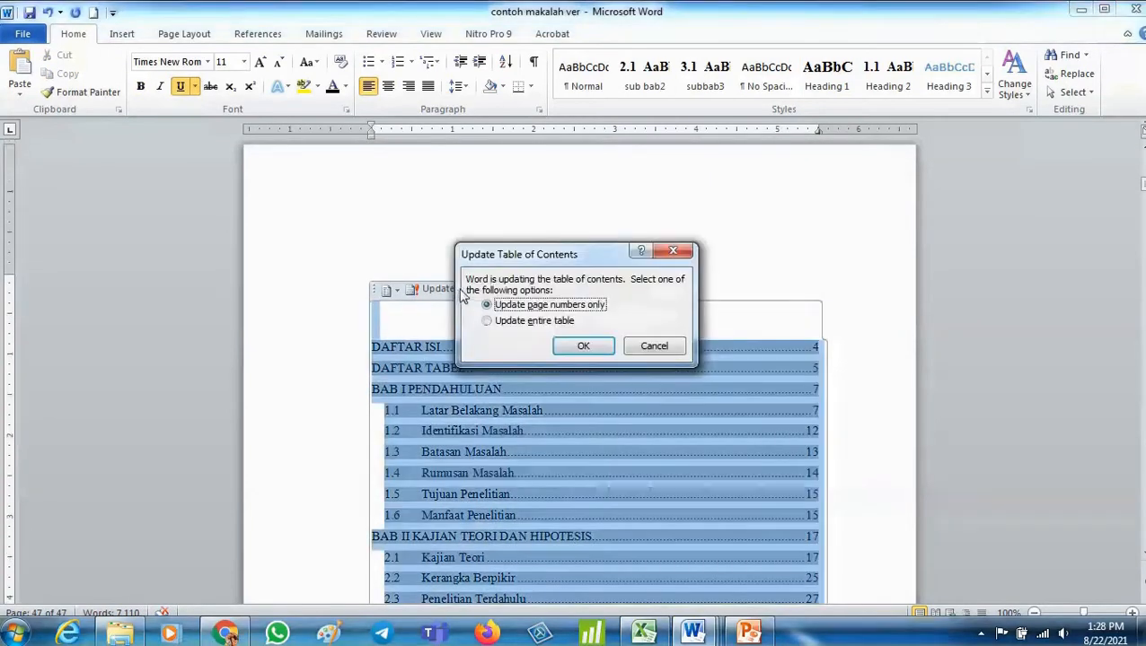
click(532, 321)
click(575, 346)
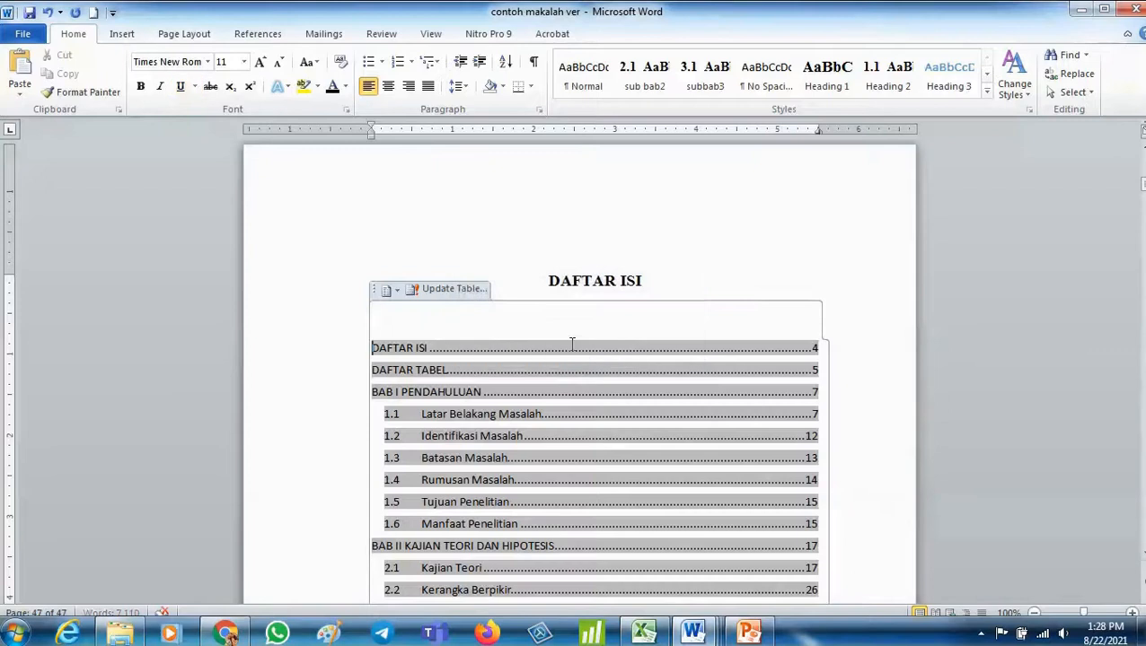
scroll(571, 345, down, 4)
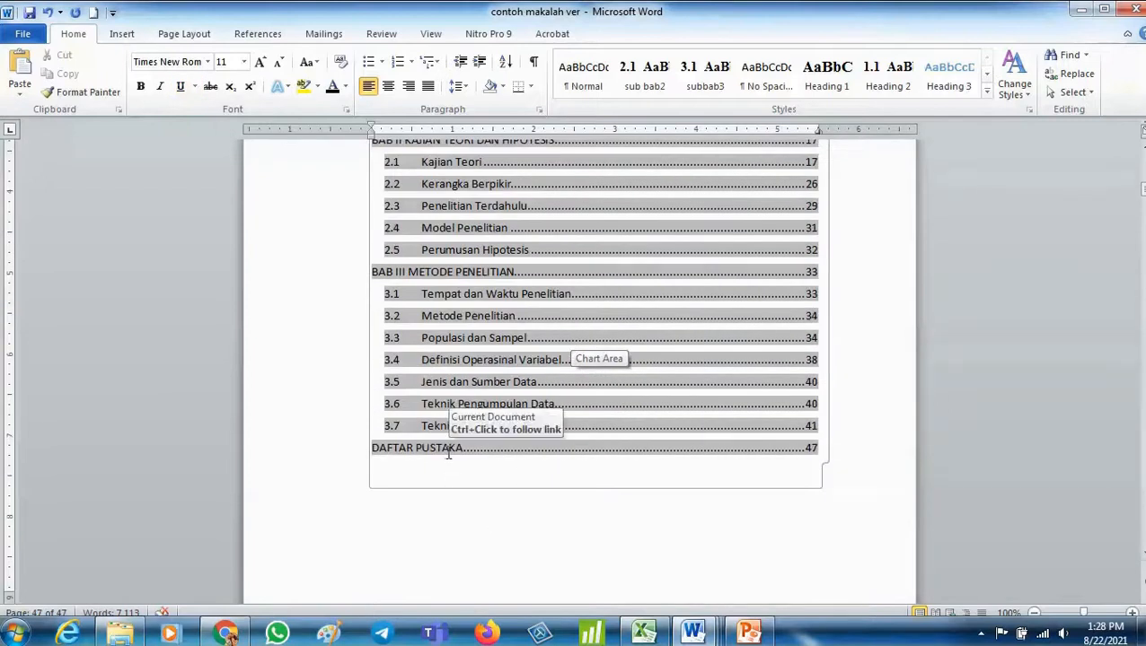
click(449, 478)
click(381, 559)
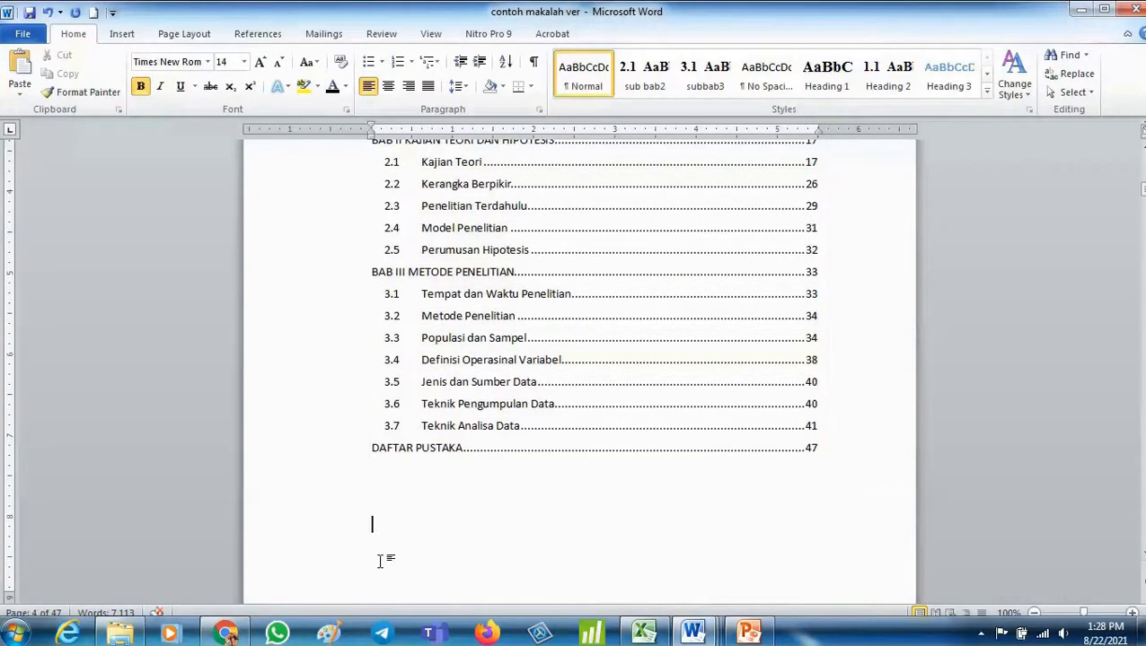
- Switch to the PowerPoint presentation listing the tutorial topics
scroll(381, 562, up, 3)
scroll(657, 396, up, 15)
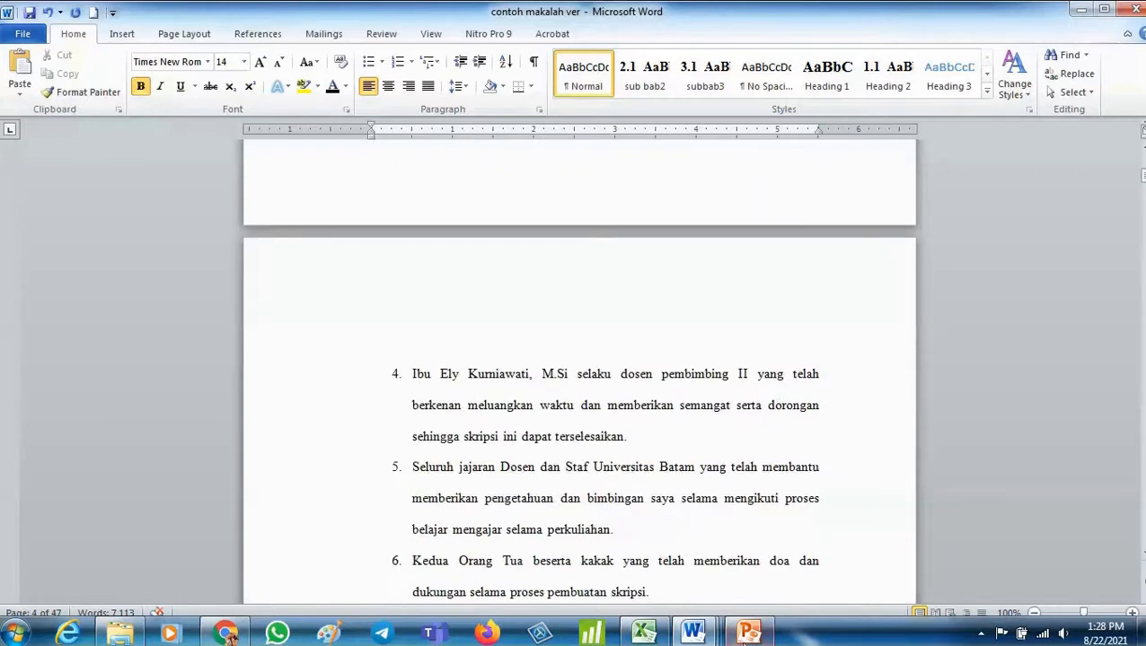
click(747, 634)
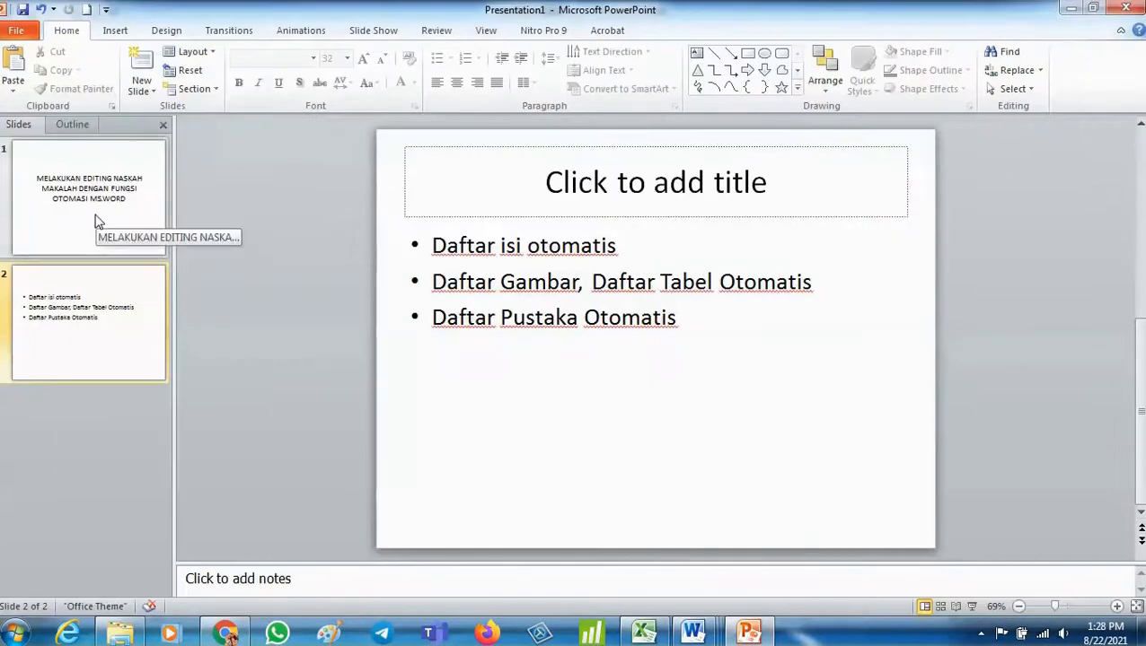